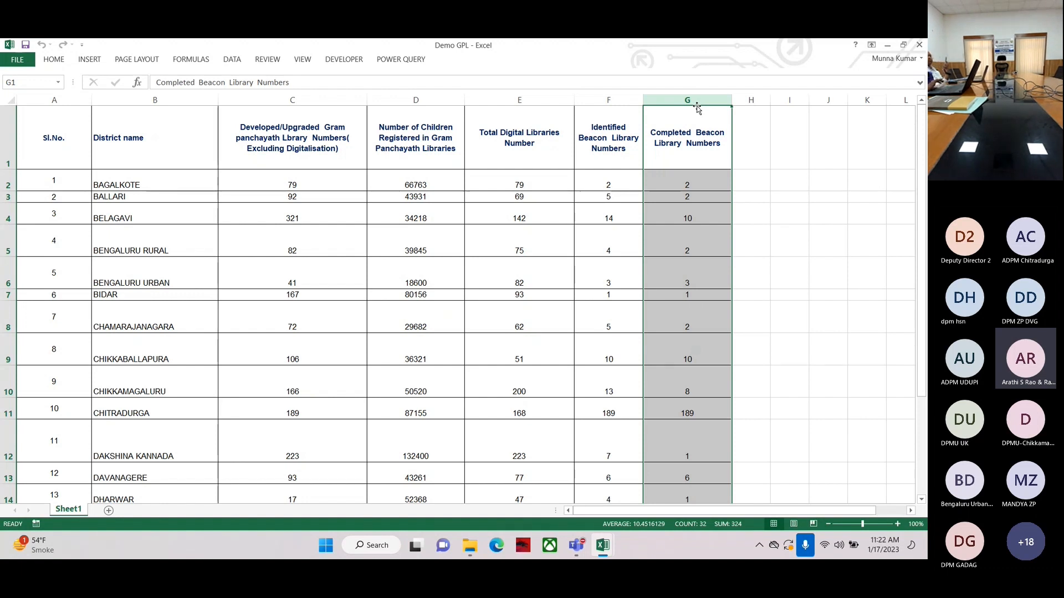
Examine the district library spreadsheet's columns and rows down to the last district
{"action": "left_click", "coordinate": [54, 100]}
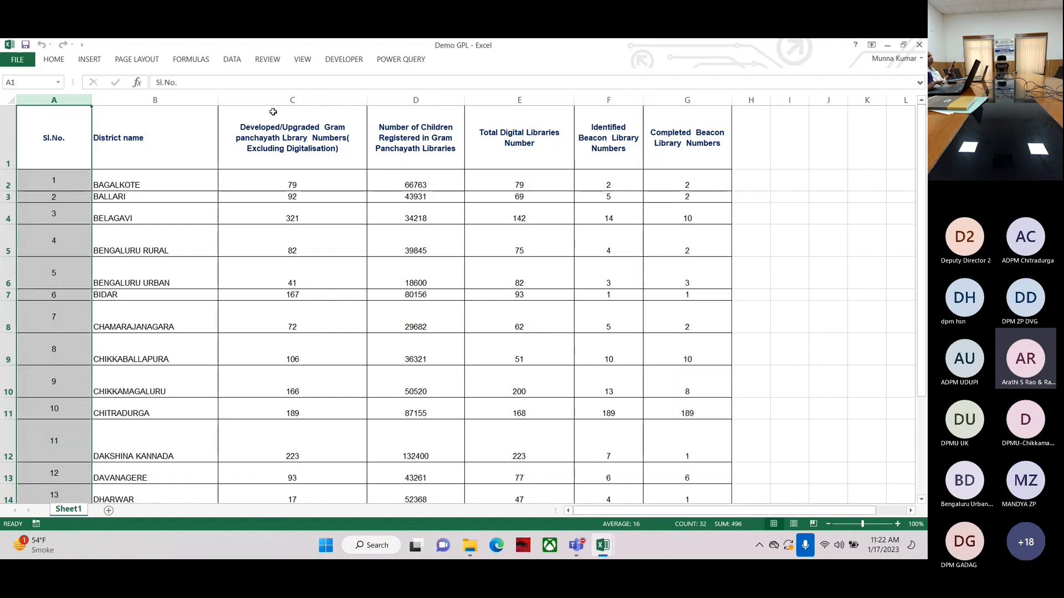
{"action": "left_click", "coordinate": [687, 100]}
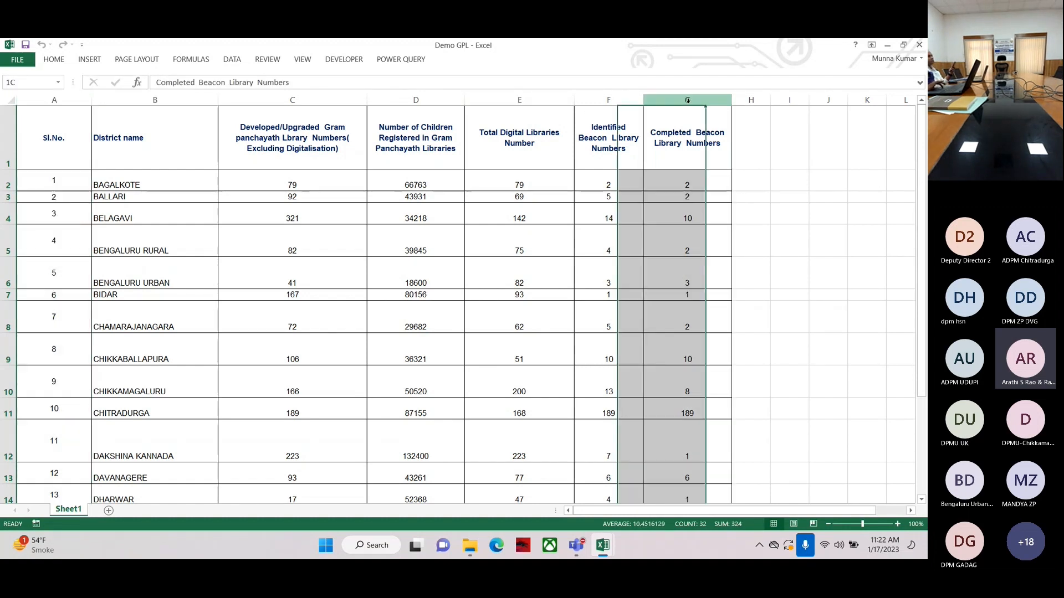
{"action": "left_click", "coordinate": [53, 100]}
{"action": "left_click", "coordinate": [146, 96]}
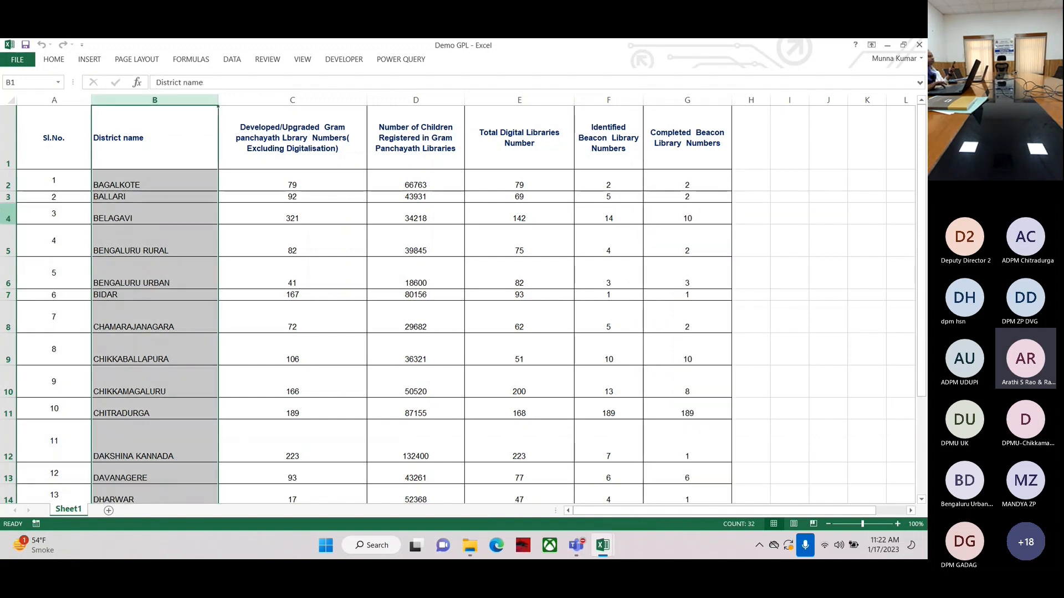
{"action": "left_click", "coordinate": [8, 185]}
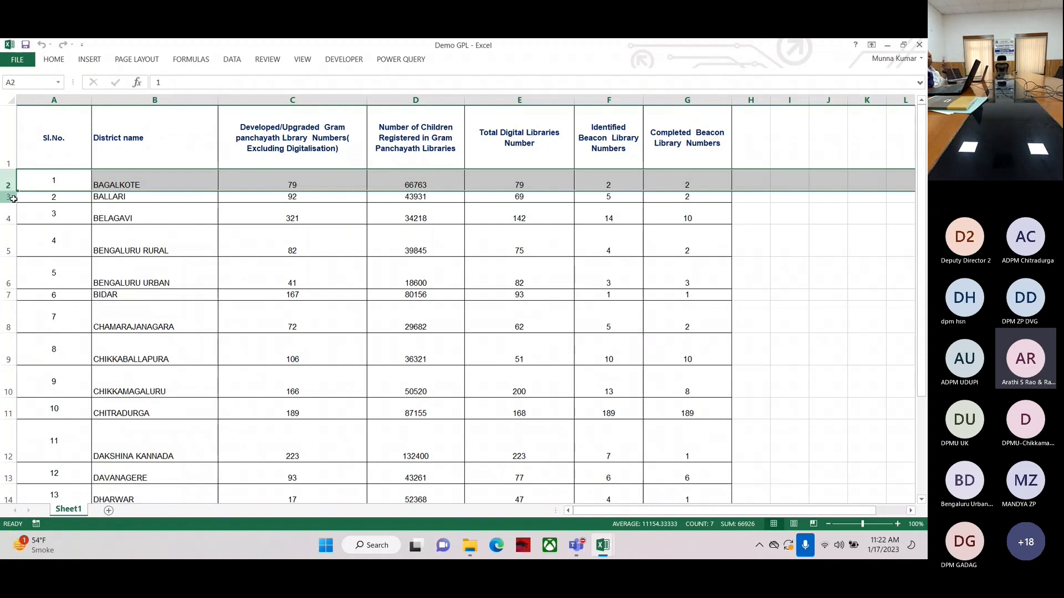
{"action": "left_click", "coordinate": [8, 197]}
{"action": "left_click", "coordinate": [9, 215]}
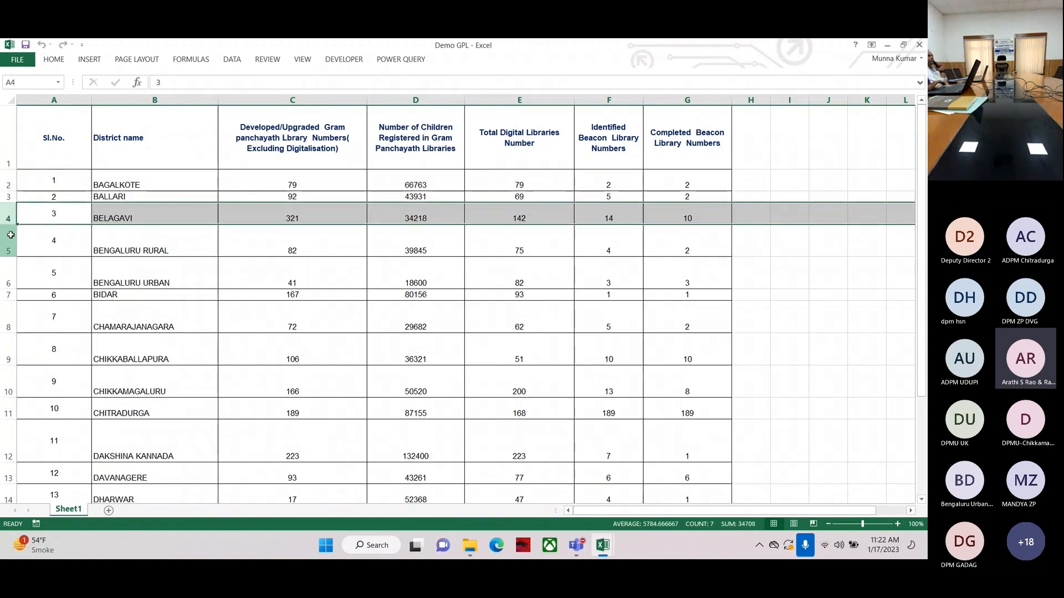
{"action": "scroll", "coordinate": [10, 235], "scroll_direction": "down", "scroll_amount": 7}
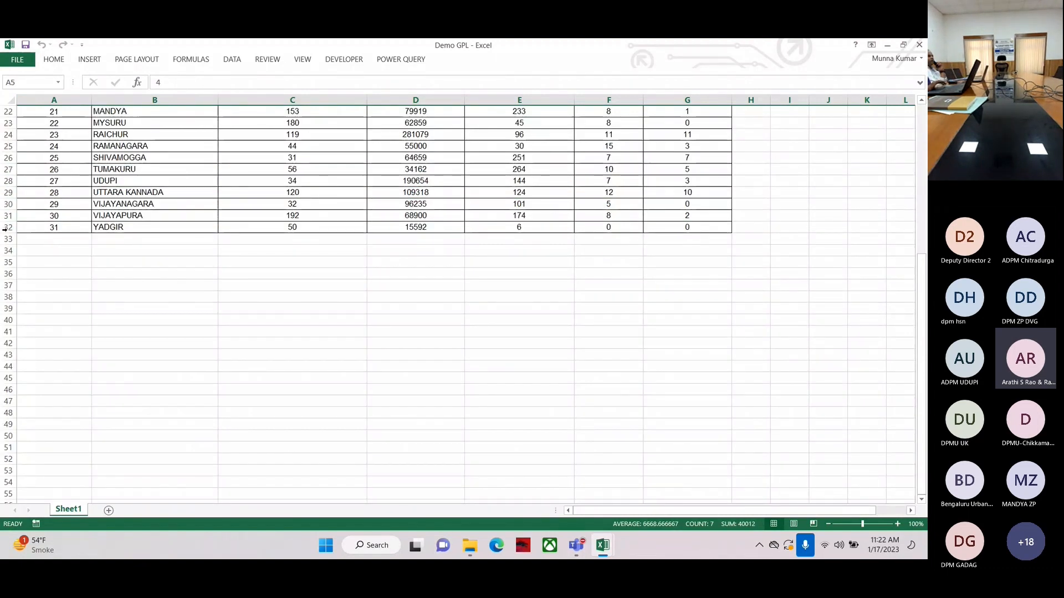
{"action": "left_click", "coordinate": [9, 228]}
{"action": "scroll", "coordinate": [130, 239], "scroll_direction": "up", "scroll_amount": 7}
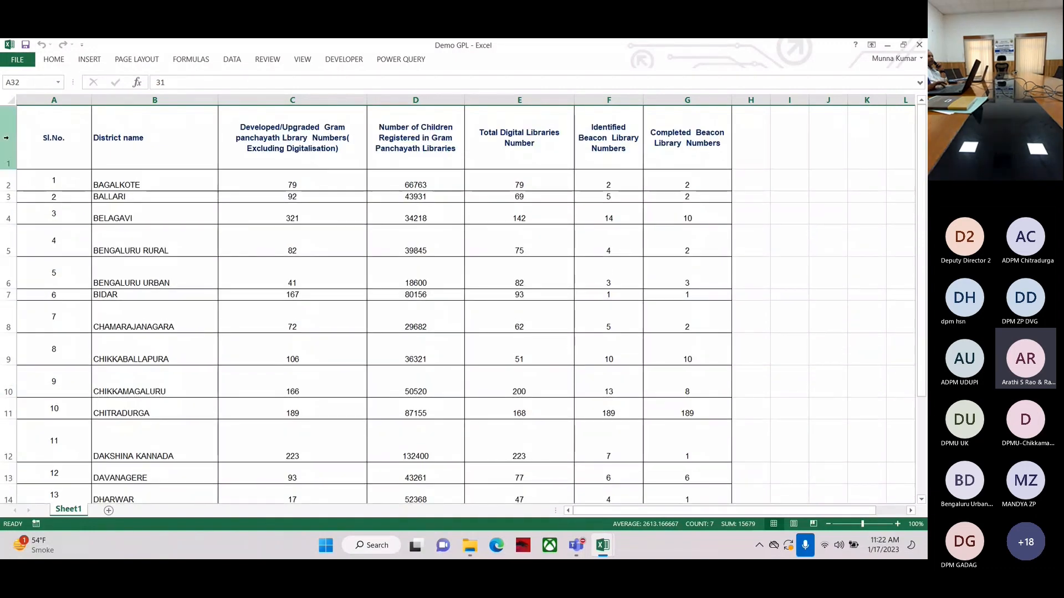
{"action": "left_click", "coordinate": [8, 137]}
{"action": "scroll", "coordinate": [178, 213], "scroll_direction": "down", "scroll_amount": 7}
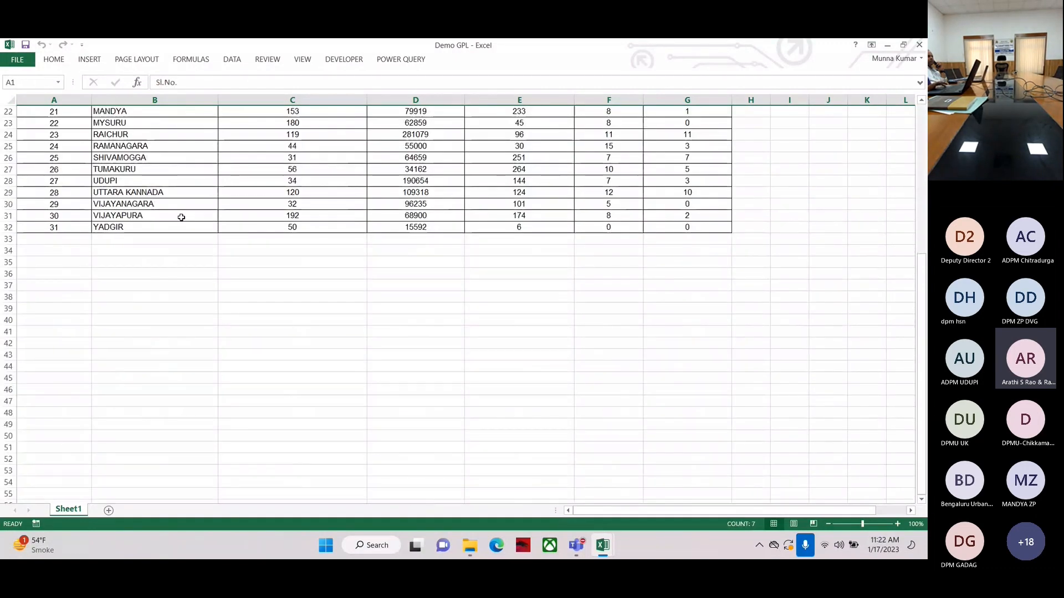
{"action": "left_click", "coordinate": [50, 228]}
{"action": "scroll", "coordinate": [51, 227], "scroll_direction": "up", "scroll_amount": 7}
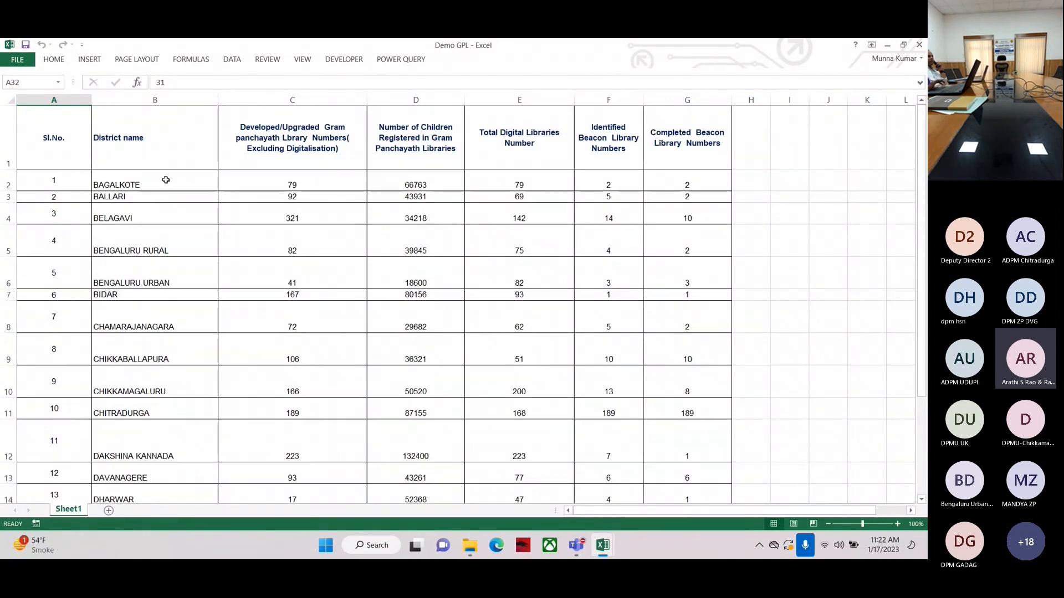
Review the column headers and the first district rows of the library table
{"action": "scroll", "coordinate": [164, 184], "scroll_direction": "down", "scroll_amount": 1}
{"action": "scroll", "coordinate": [164, 183], "scroll_direction": "down", "scroll_amount": 4}
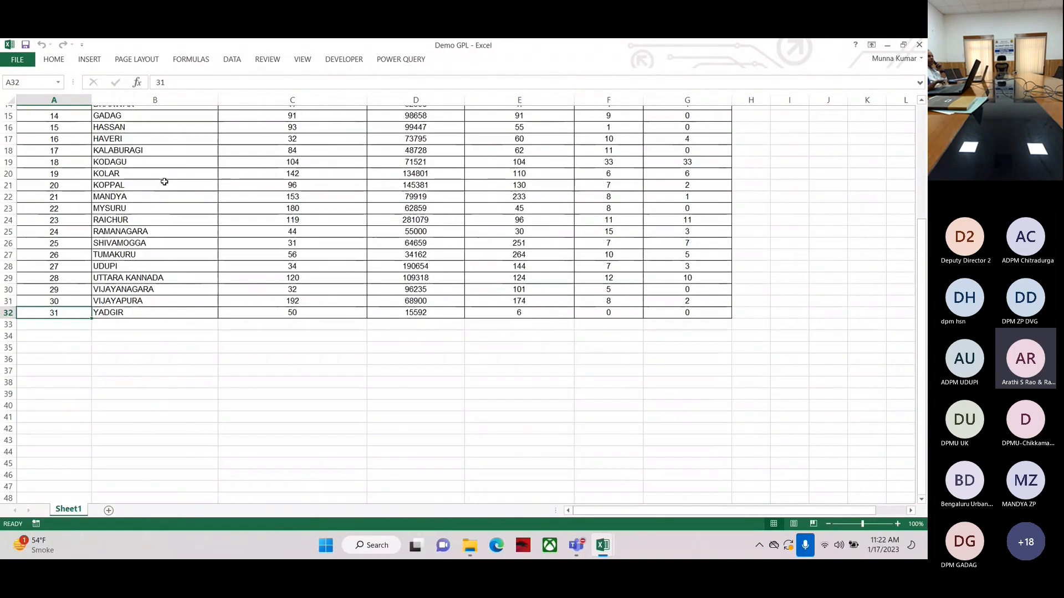
{"action": "scroll", "coordinate": [69, 168], "scroll_direction": "up", "scroll_amount": 5}
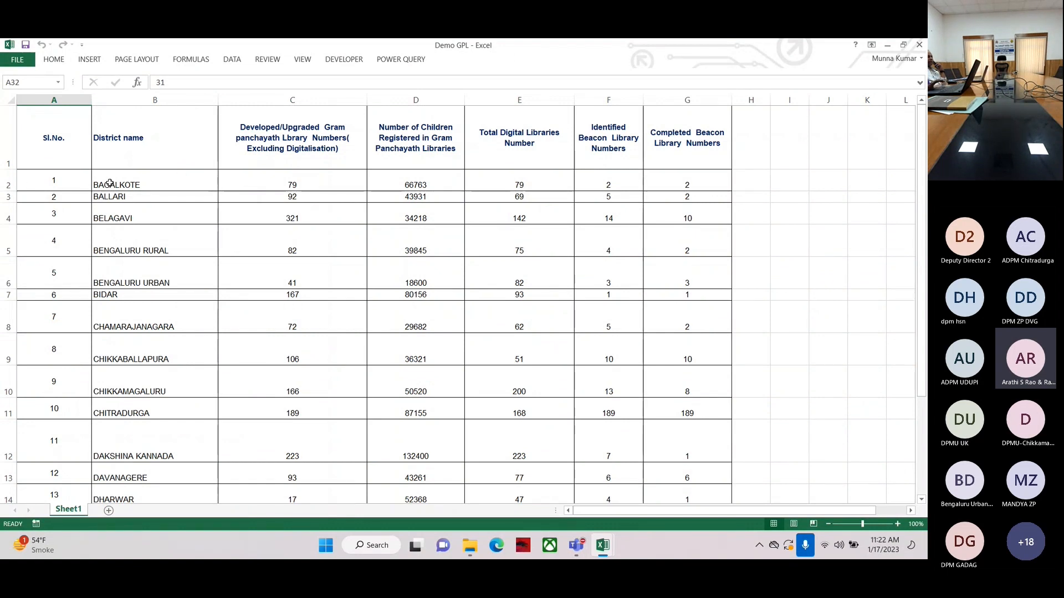
{"action": "left_click", "coordinate": [160, 100]}
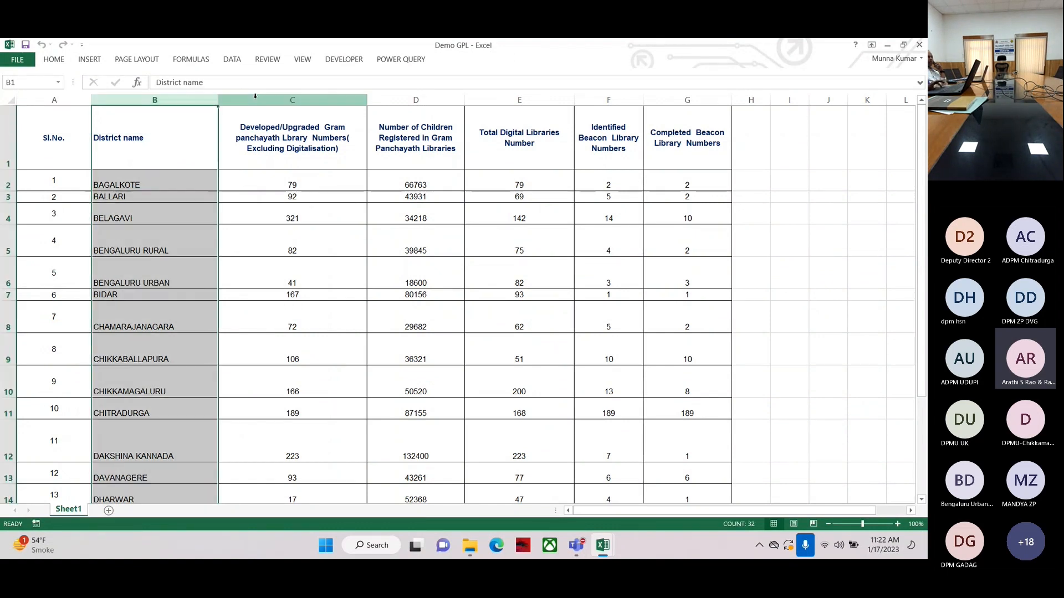
{"action": "left_click", "coordinate": [255, 100]}
{"action": "left_click", "coordinate": [416, 100]}
{"action": "left_click", "coordinate": [496, 102]}
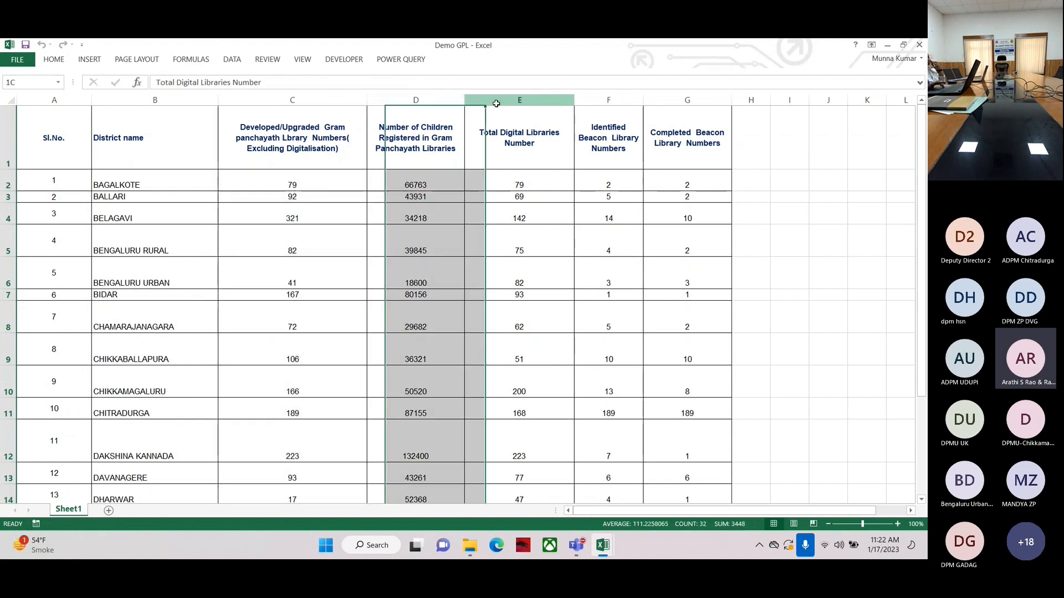
{"action": "left_click", "coordinate": [8, 183]}
{"action": "left_click_drag", "start_coordinate": [9, 192], "coordinate": [9, 198]}
{"action": "left_click", "coordinate": [9, 196]}
{"action": "left_click", "coordinate": [8, 213]}
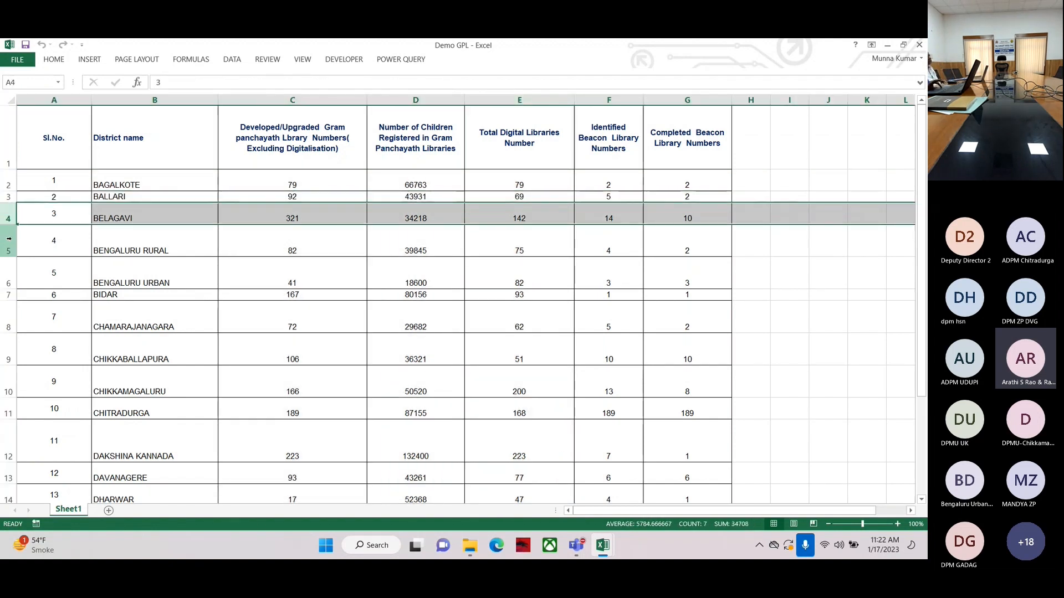
{"action": "left_click", "coordinate": [125, 140]}
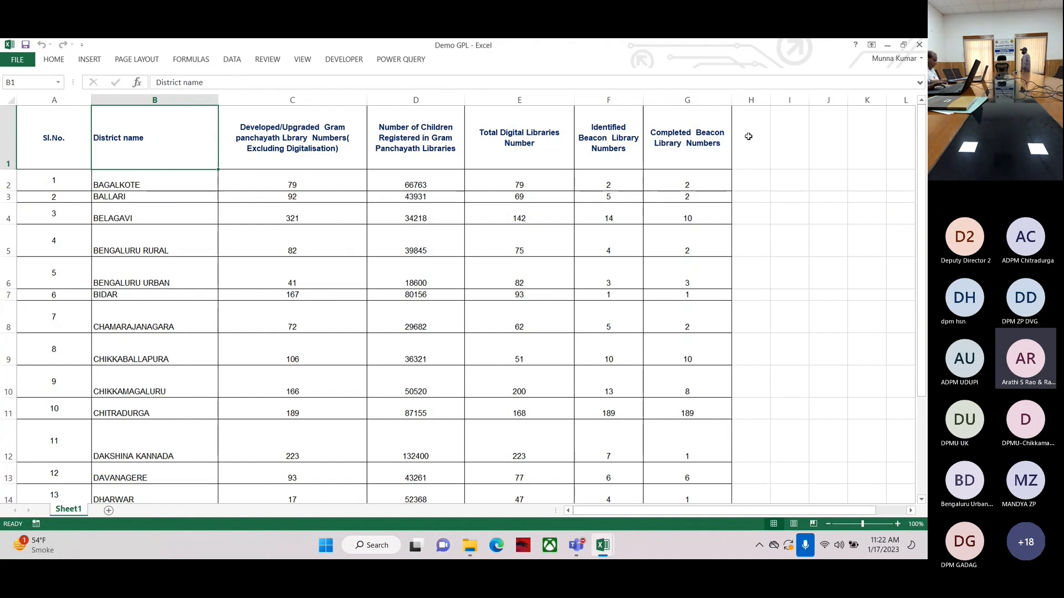
{"action": "left_click", "coordinate": [748, 137]}
{"action": "type", "text": "fille"}
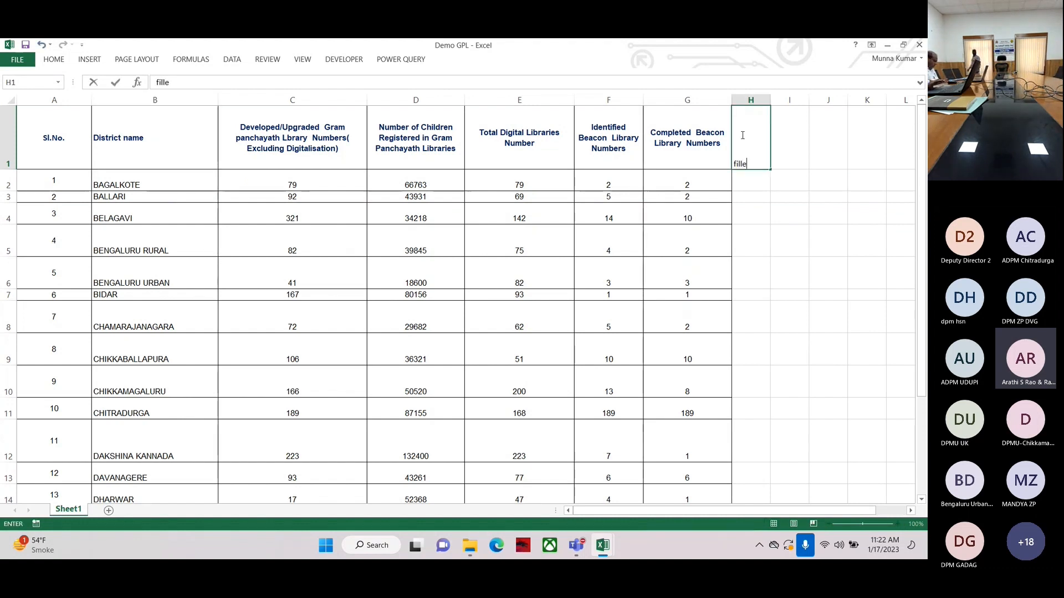
{"action": "type", "text": "d fields"}
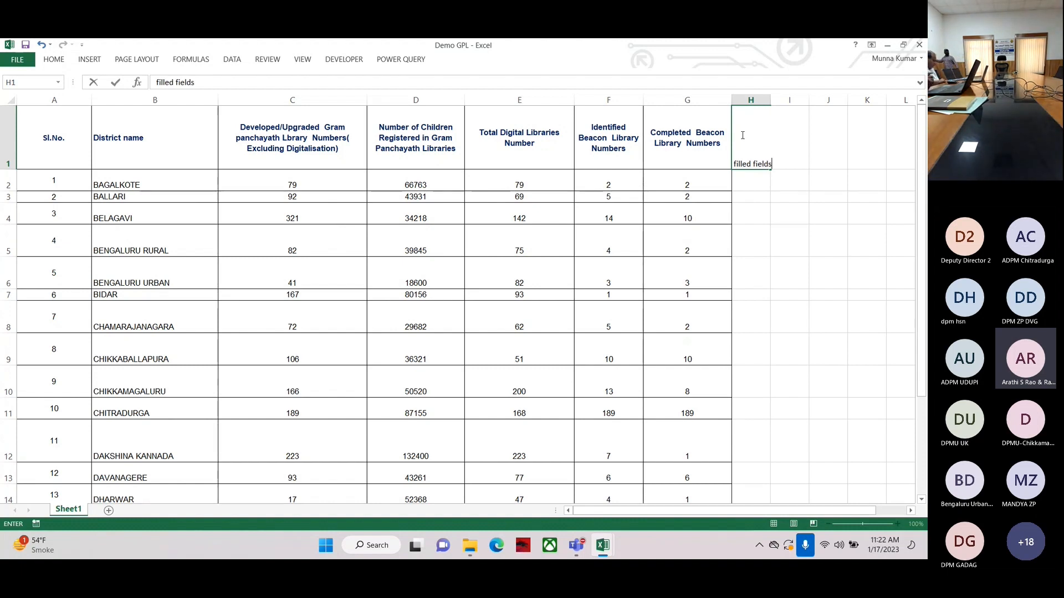
{"action": "key", "text": "Escape"}
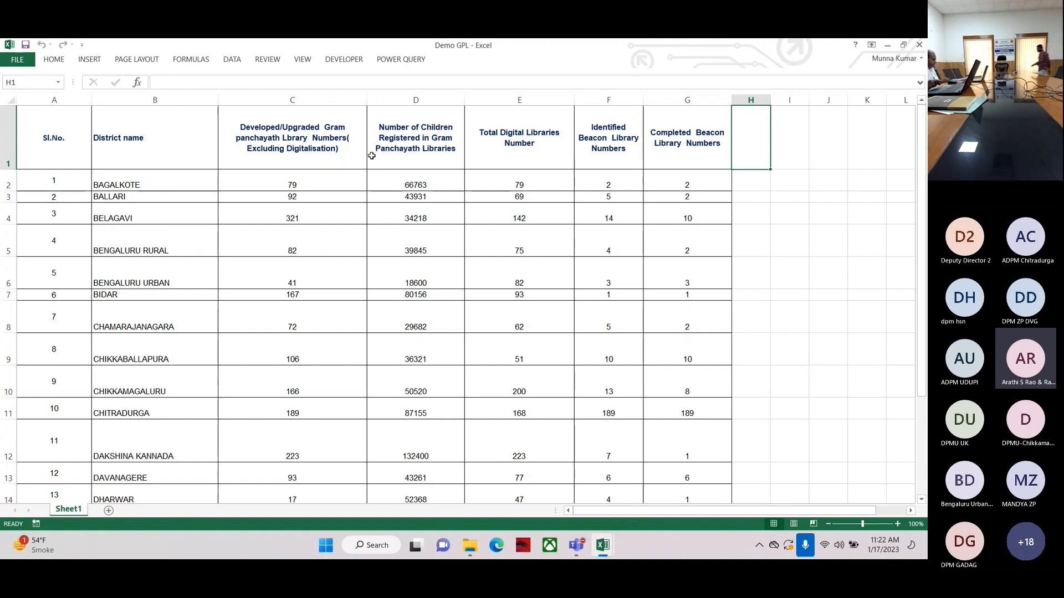
Switch from the spreadsheet to Tableau and dismiss the File Recovery dialog
{"action": "left_click", "coordinate": [372, 220]}
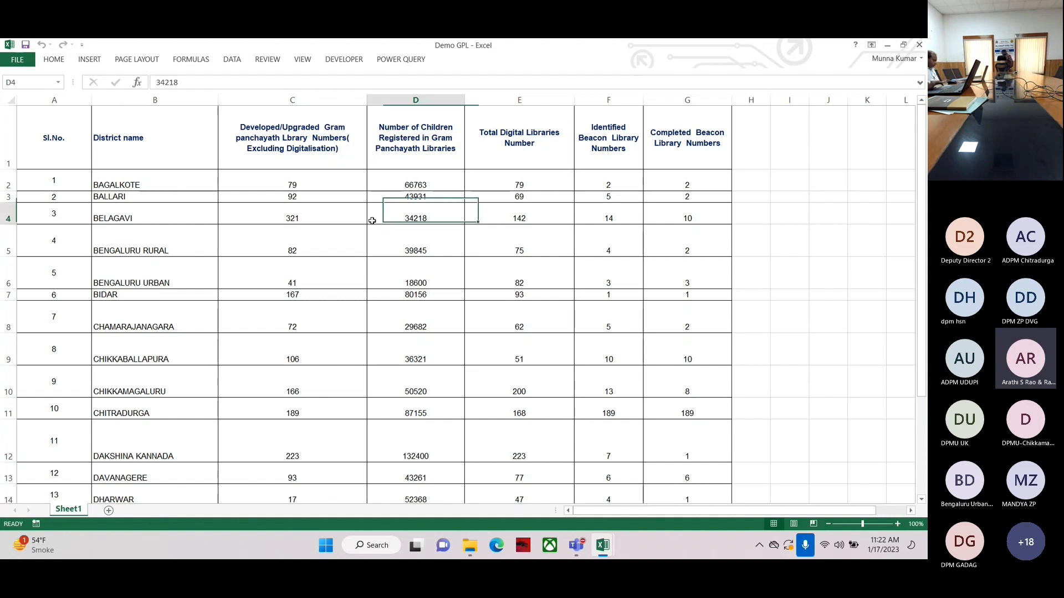
{"action": "left_click", "coordinate": [887, 48]}
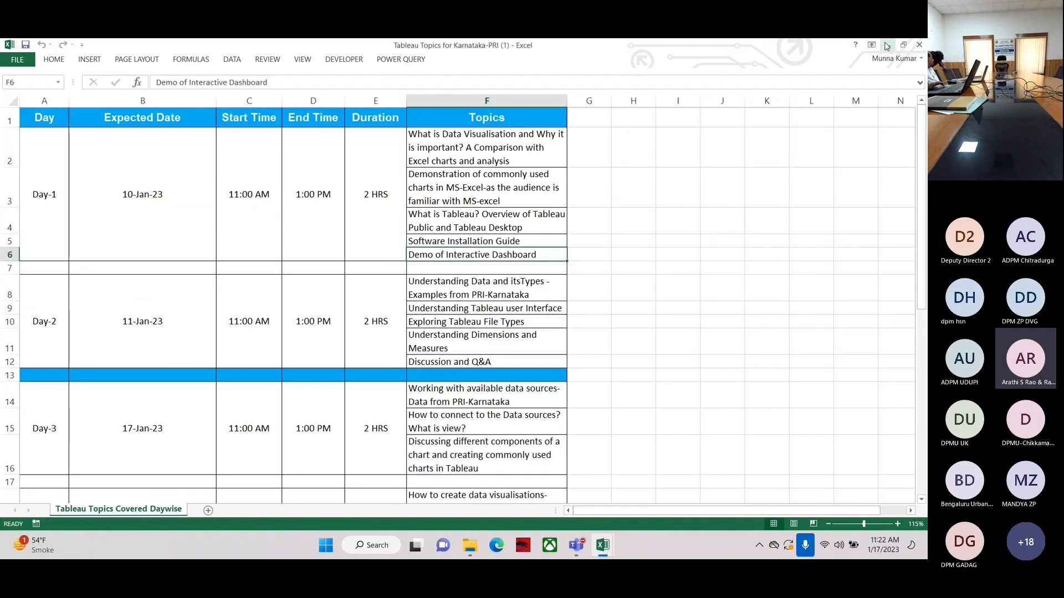
{"action": "left_click", "coordinate": [885, 48]}
{"action": "left_click", "coordinate": [114, 62]}
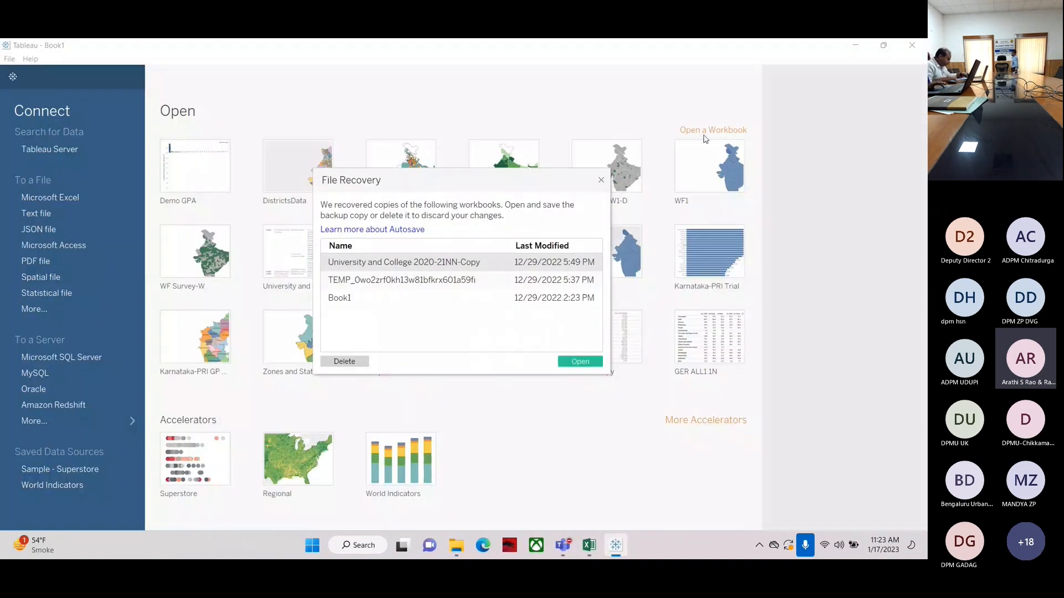
{"action": "key", "text": "Escape"}
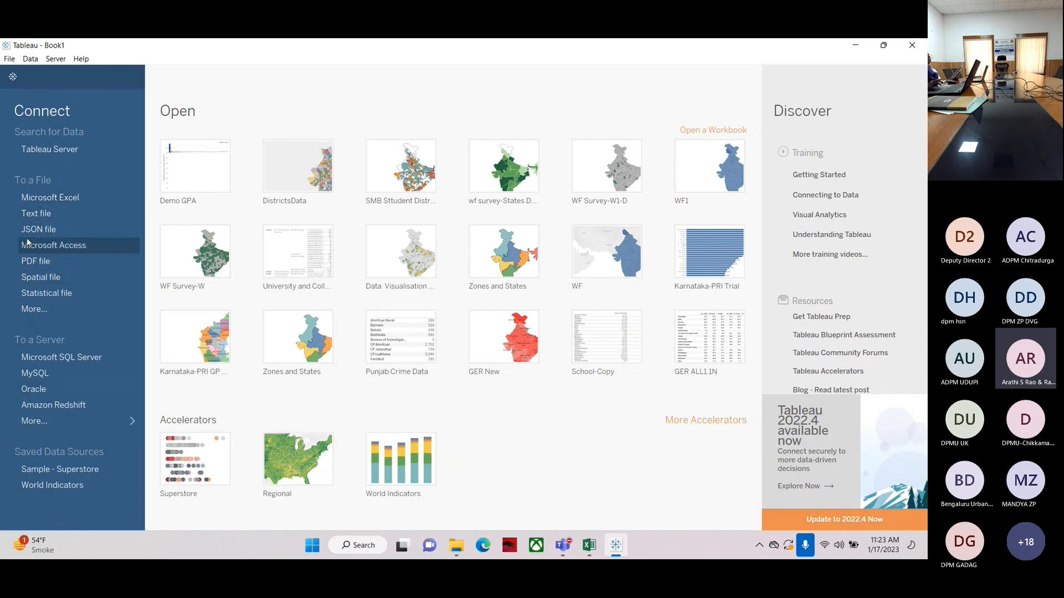
Connect to the Microsoft Excel file Demo GPL in the Desktop's Karnataka-PRI folder
{"action": "left_click", "coordinate": [30, 309]}
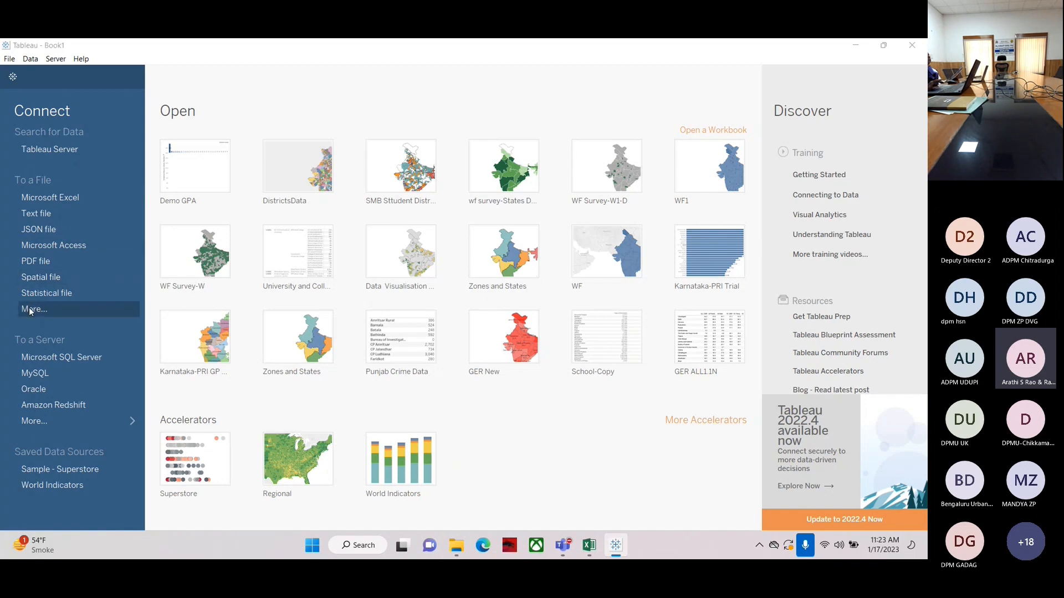
{"action": "key", "text": "Escape"}
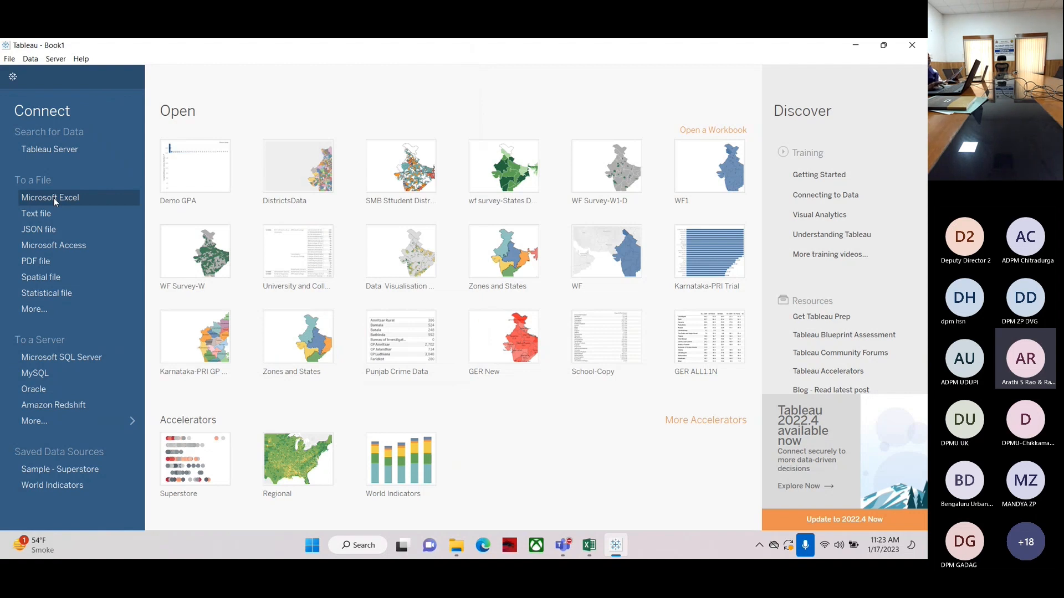
{"action": "left_click", "coordinate": [54, 197]}
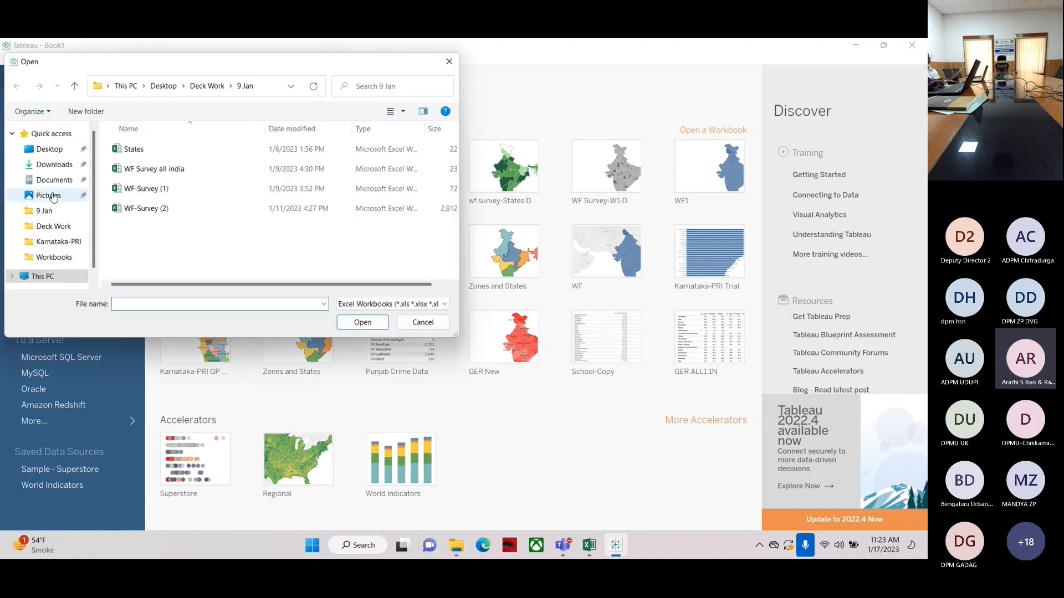
{"action": "left_click", "coordinate": [126, 87]}
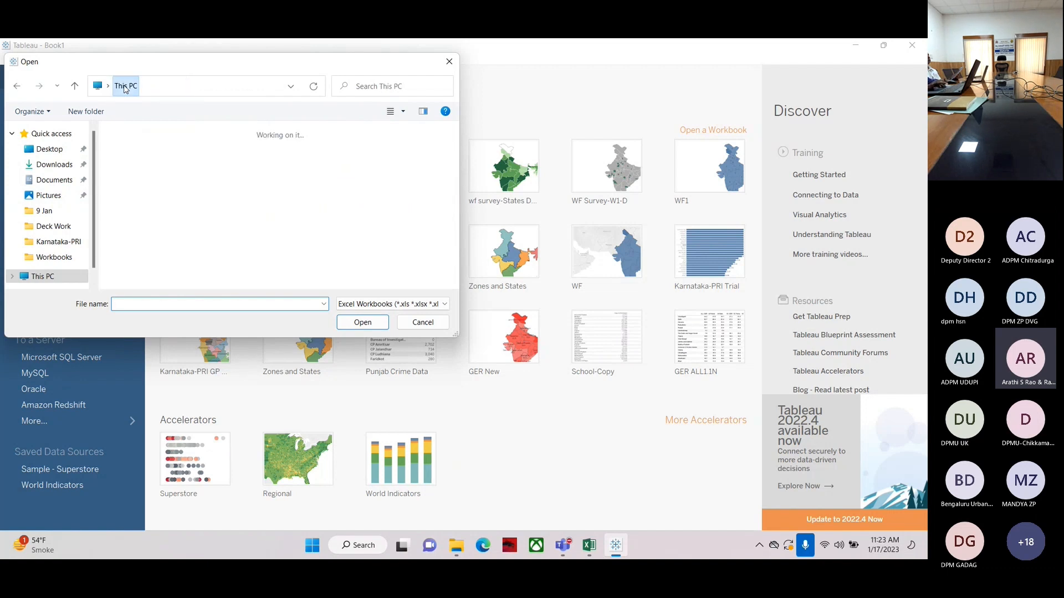
{"action": "scroll", "coordinate": [190, 243], "scroll_direction": "down", "scroll_amount": 1}
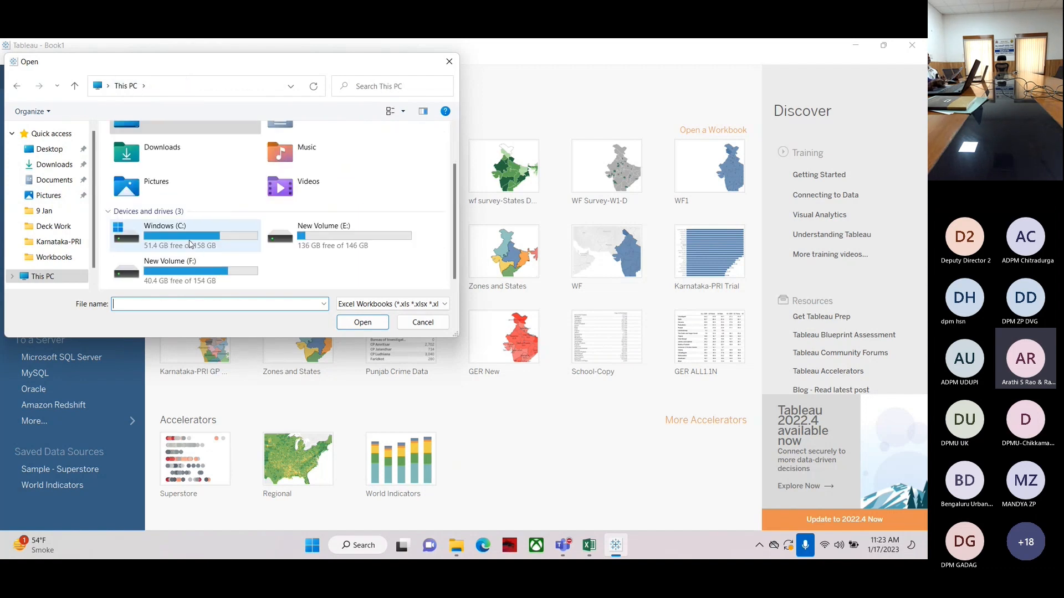
{"action": "scroll", "coordinate": [189, 243], "scroll_direction": "up", "scroll_amount": 1}
{"action": "double_click", "coordinate": [148, 153]}
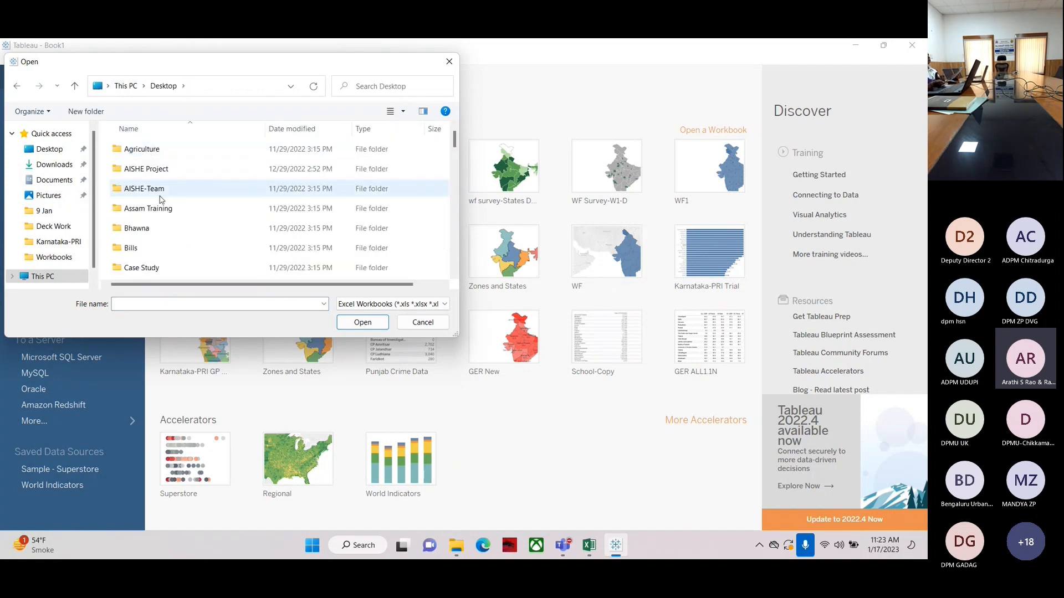
{"action": "scroll", "coordinate": [164, 215], "scroll_direction": "down", "scroll_amount": 2}
{"action": "scroll", "coordinate": [164, 215], "scroll_direction": "down", "scroll_amount": 2}
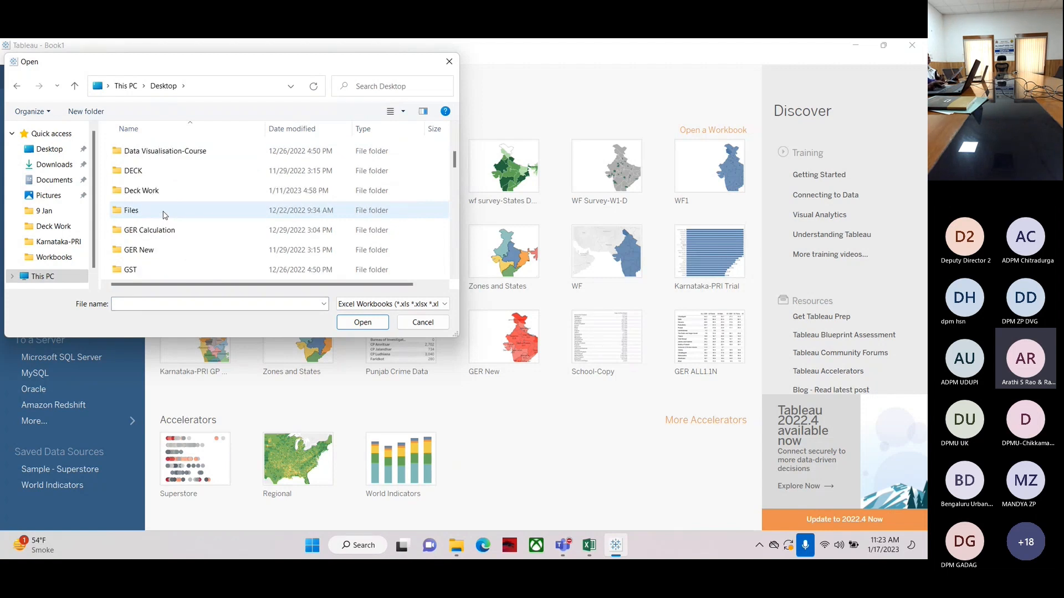
{"action": "scroll", "coordinate": [164, 217], "scroll_direction": "down", "scroll_amount": 1}
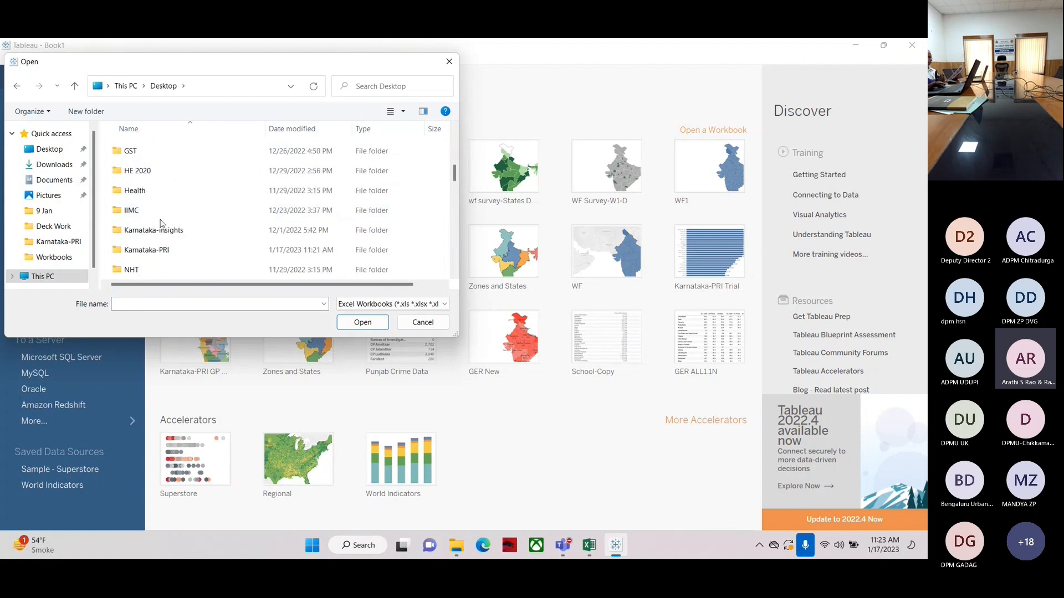
{"action": "double_click", "coordinate": [150, 249]}
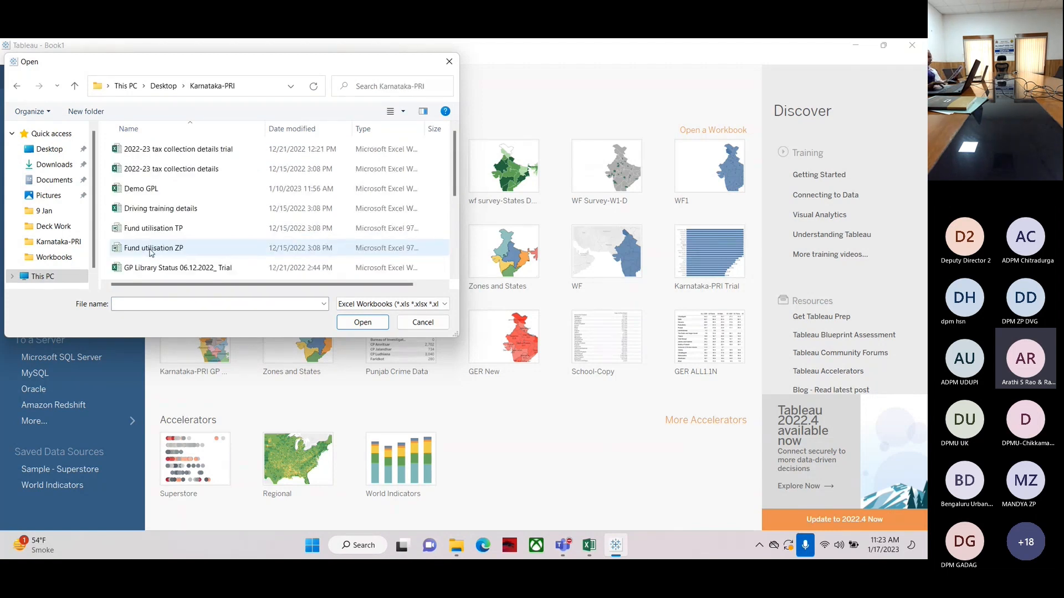
{"action": "left_click", "coordinate": [139, 191]}
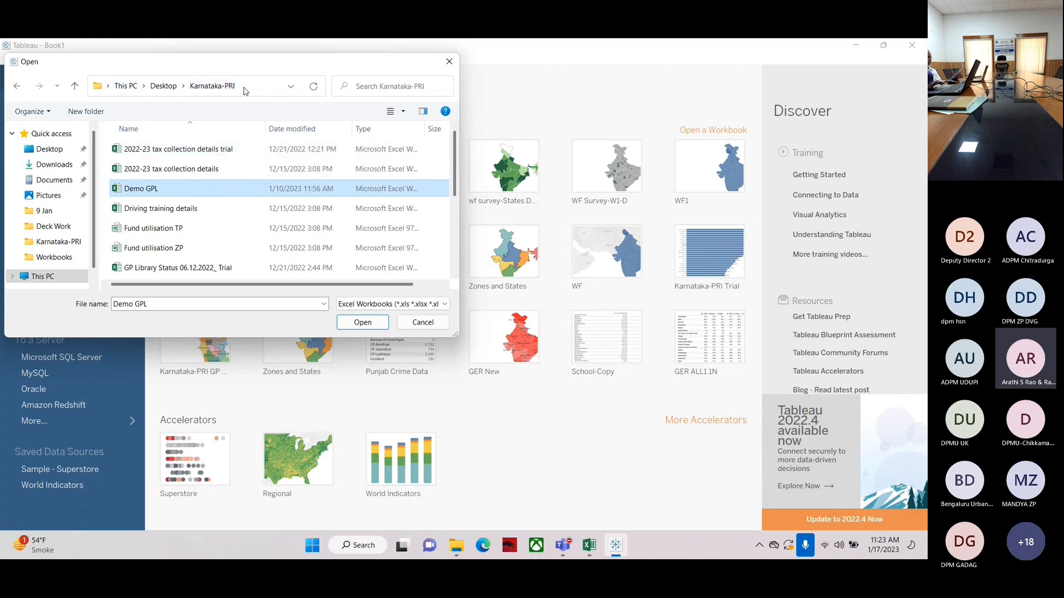
{"action": "left_click", "coordinate": [362, 323]}
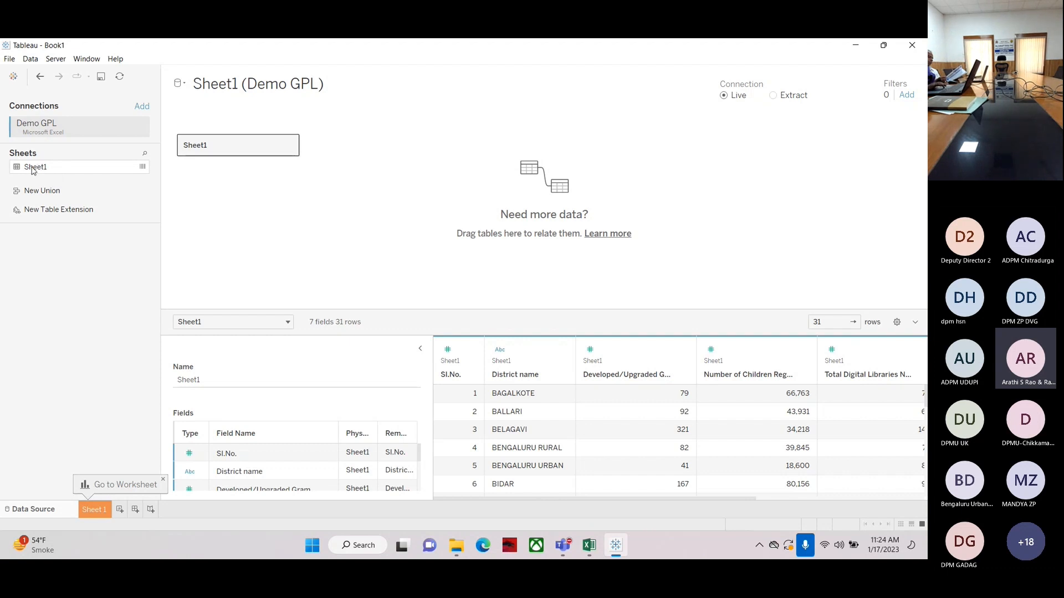
Open the Sheet 1 worksheet, then return to the data source page
{"action": "left_click", "coordinate": [93, 510]}
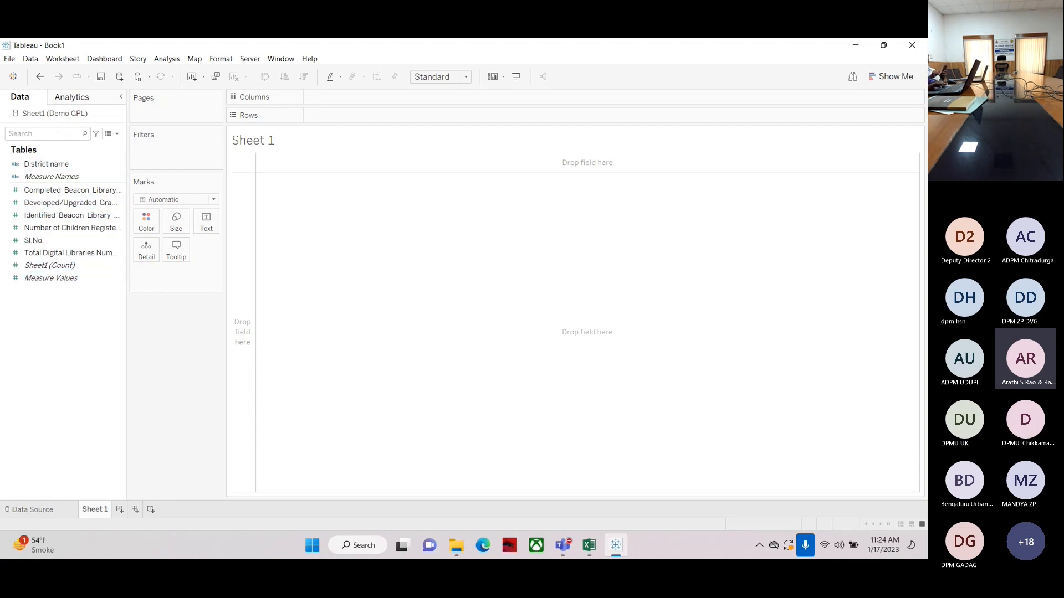
{"action": "left_click", "coordinate": [51, 510]}
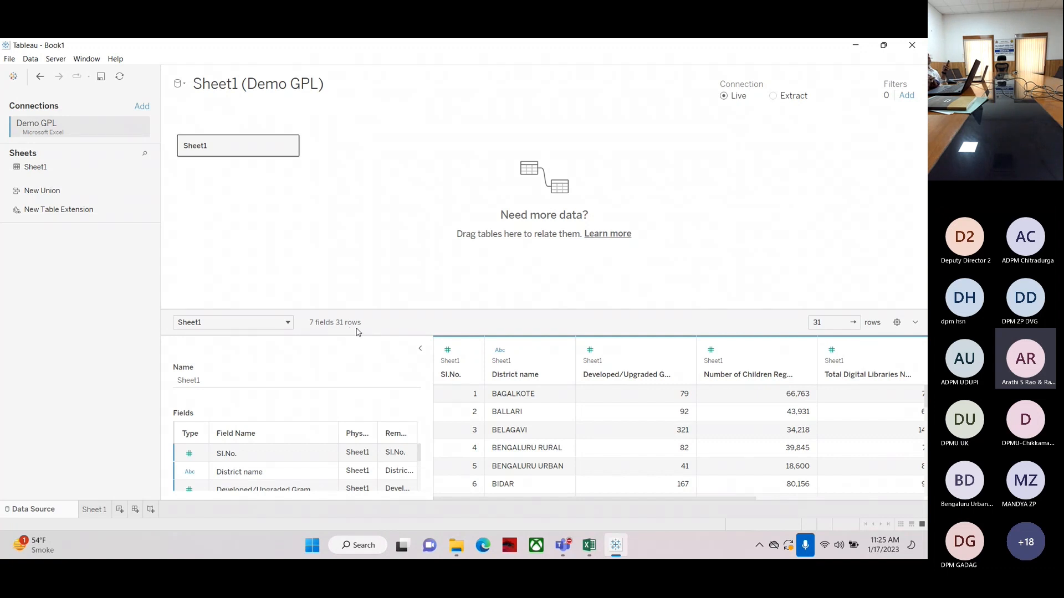
Open Sheet 1 and build a bar chart of Completed Beacon Library Numbers by District name
{"action": "left_click", "coordinate": [94, 509]}
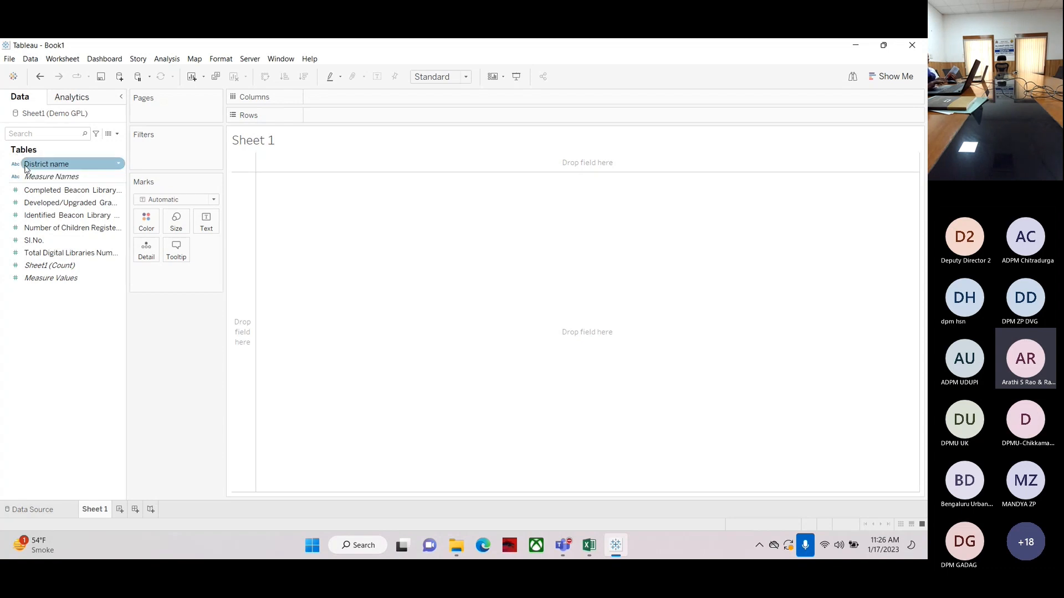
{"action": "left_click_drag", "start_coordinate": [25, 168], "coordinate": [318, 111]}
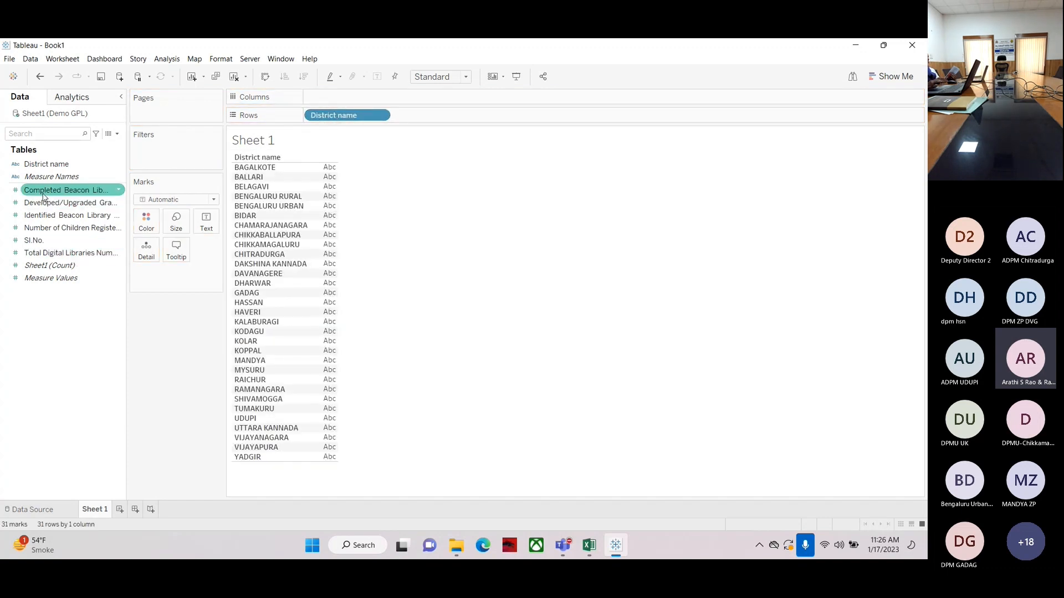
{"action": "left_click_drag", "start_coordinate": [44, 196], "coordinate": [349, 105]}
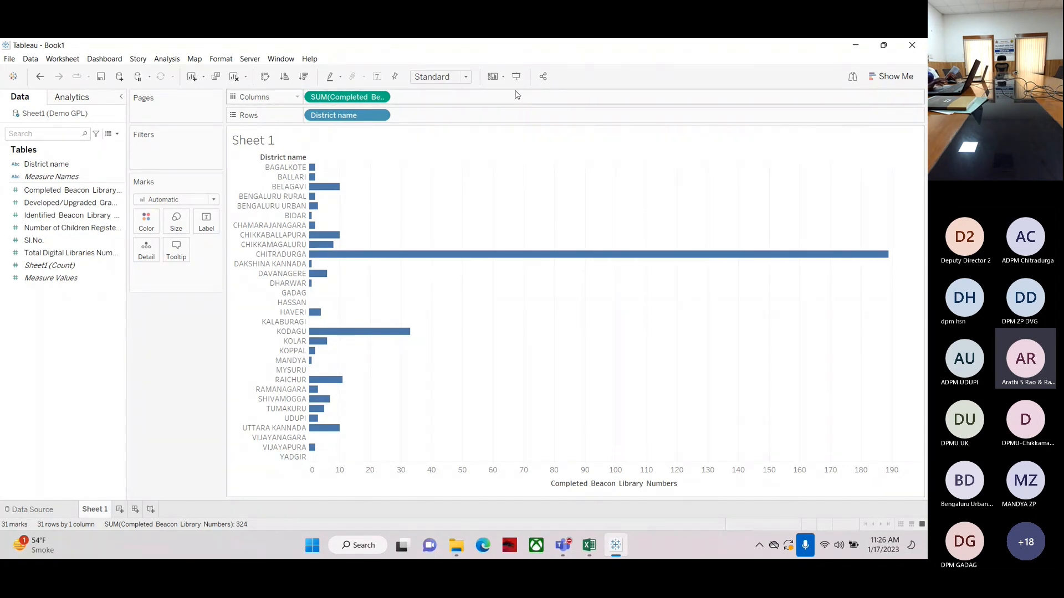
Sort the districts by Completed Beacon Library Numbers, trying ascending order and ending in descending order
{"action": "left_click", "coordinate": [303, 77]}
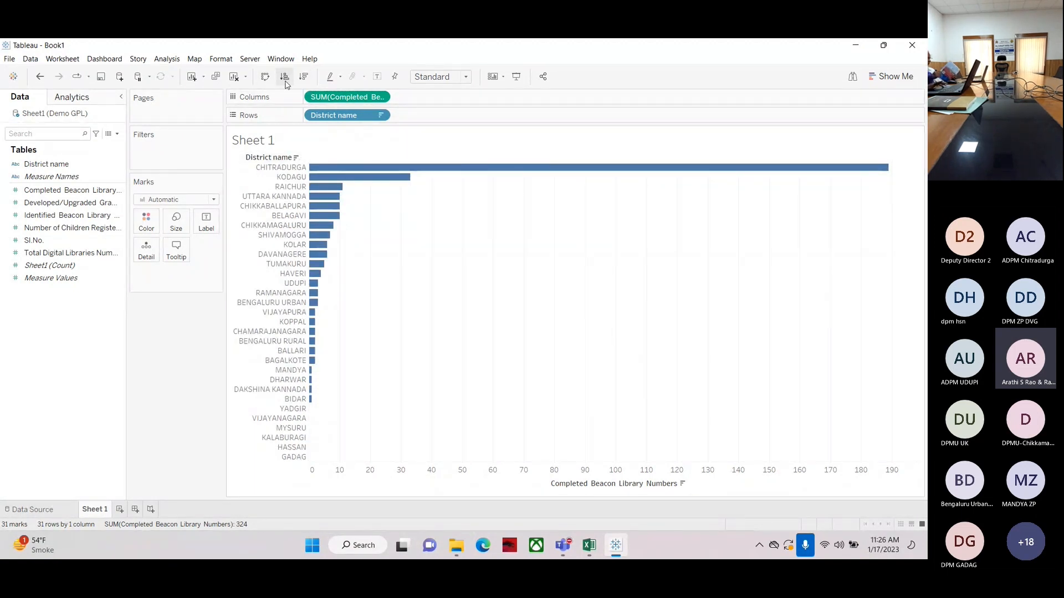
{"action": "mouse_move", "coordinate": [352, 167]}
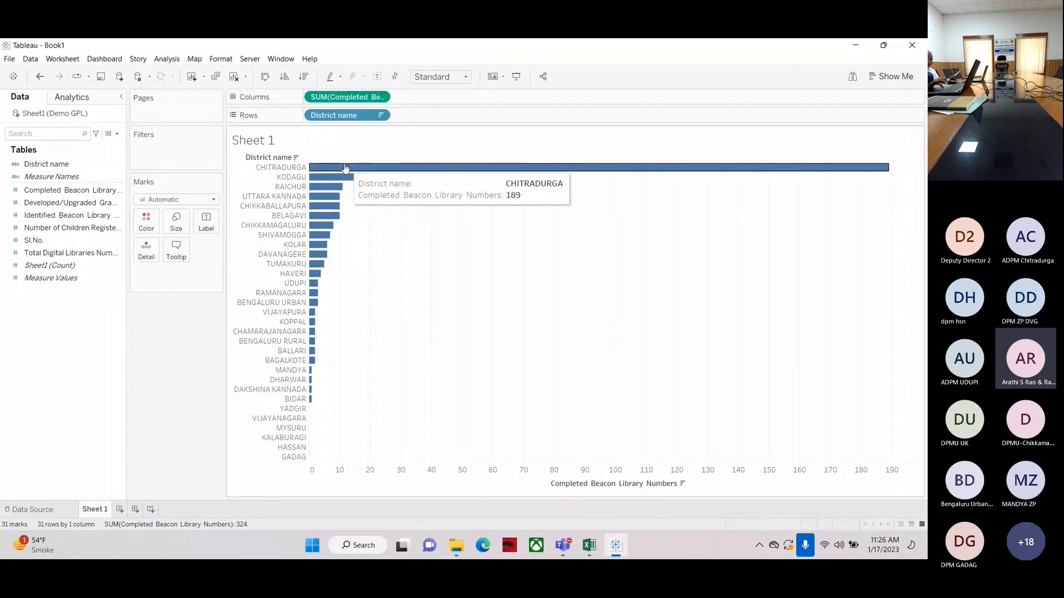
{"action": "left_click", "coordinate": [285, 79]}
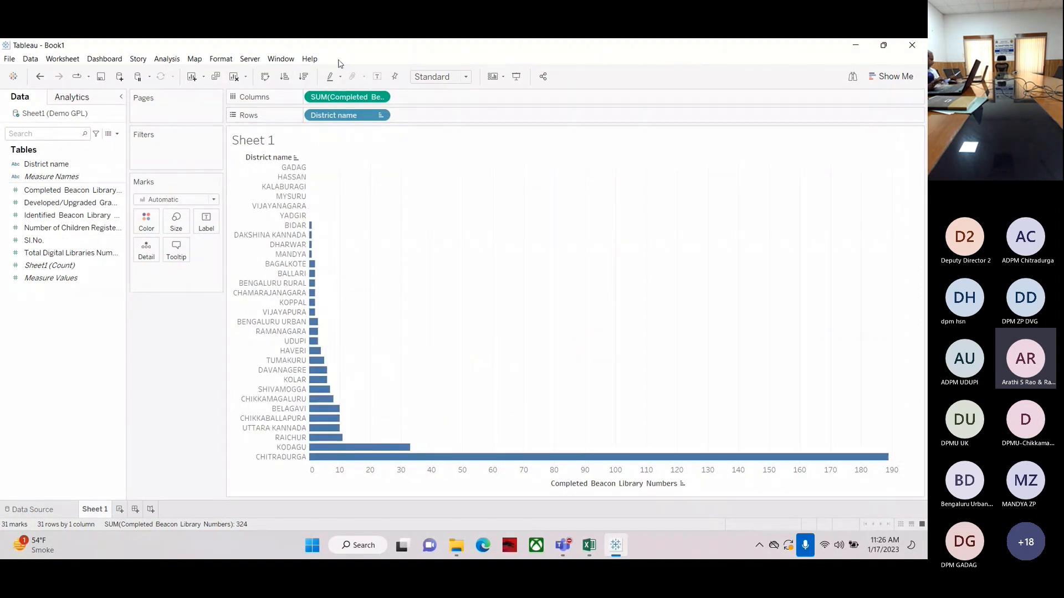
{"action": "left_click", "coordinate": [303, 77]}
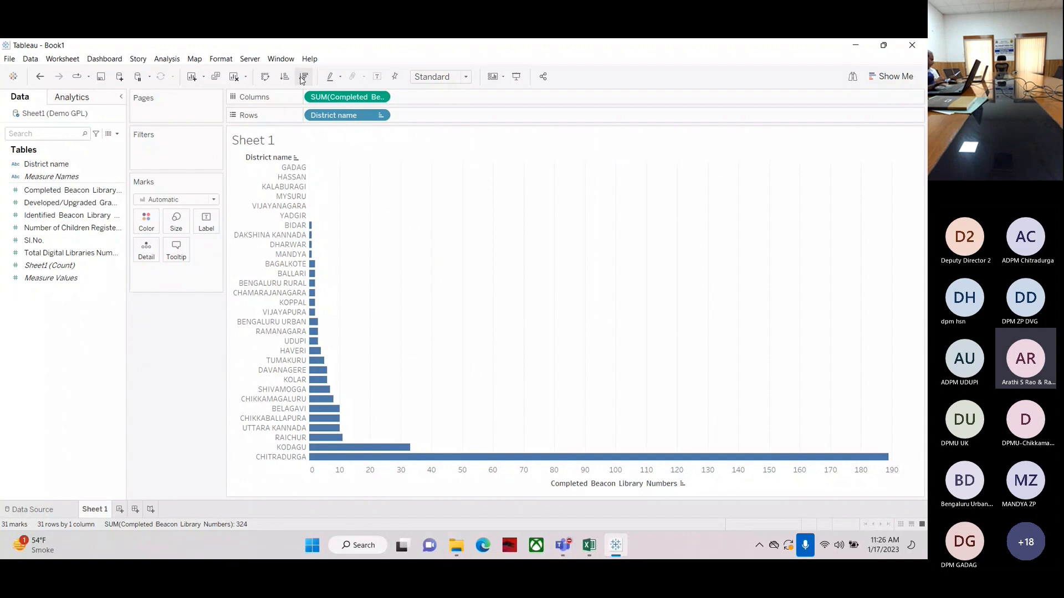
Swap the chart's rows and columns, then swap them back
{"action": "left_click", "coordinate": [265, 77]}
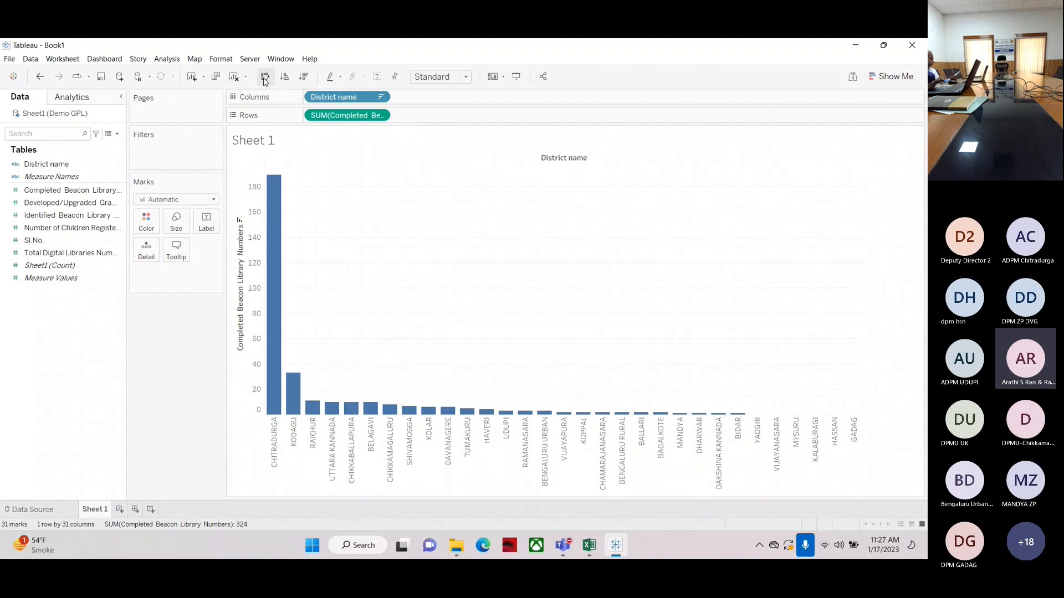
{"action": "left_click", "coordinate": [265, 78]}
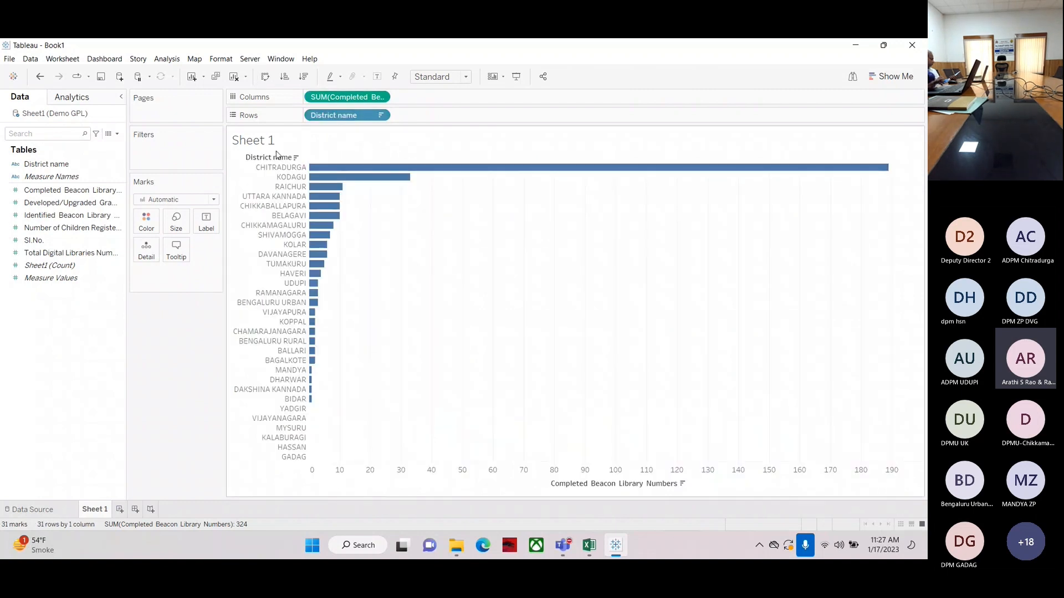
Show Completed Beacon Library Numbers as value labels on each bar
{"action": "left_click", "coordinate": [23, 192]}
{"action": "left_click", "coordinate": [204, 181]}
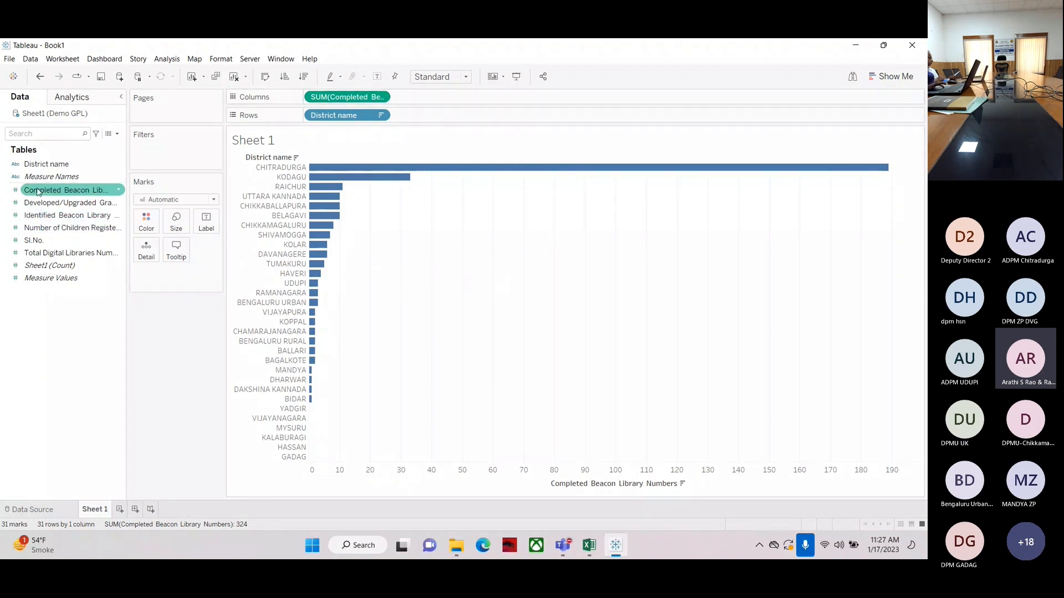
{"action": "left_click_drag", "start_coordinate": [46, 190], "coordinate": [207, 229]}
{"action": "mouse_move", "coordinate": [883, 172]}
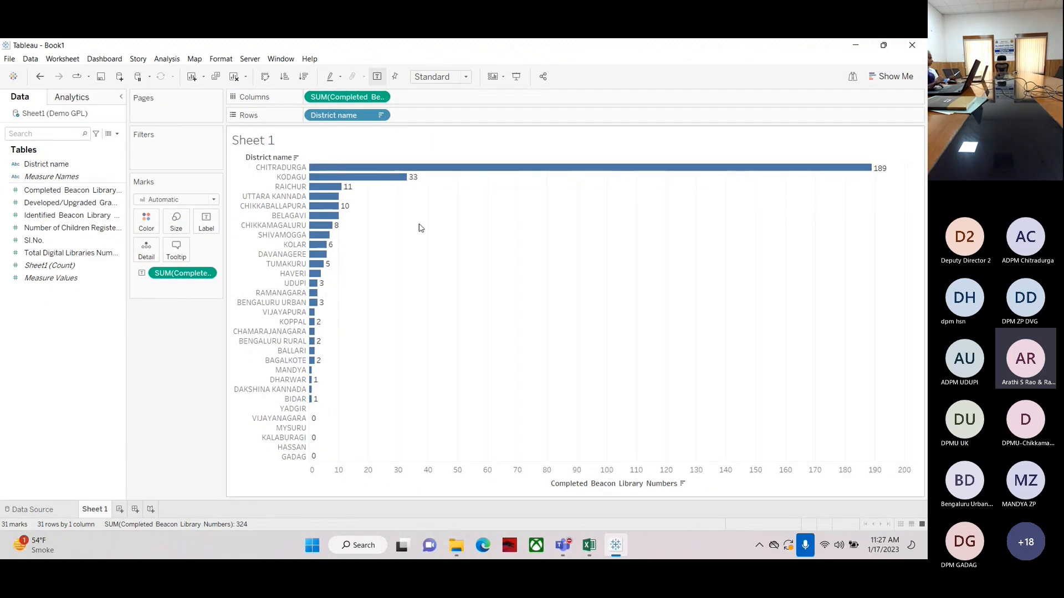
{"action": "mouse_move", "coordinate": [637, 173]}
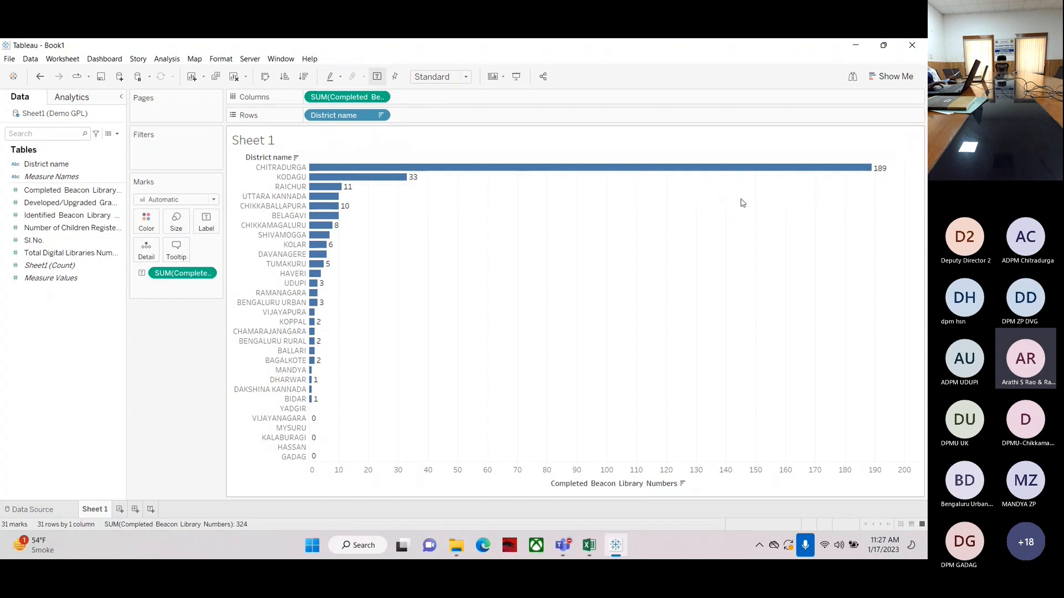
{"action": "mouse_move", "coordinate": [520, 168]}
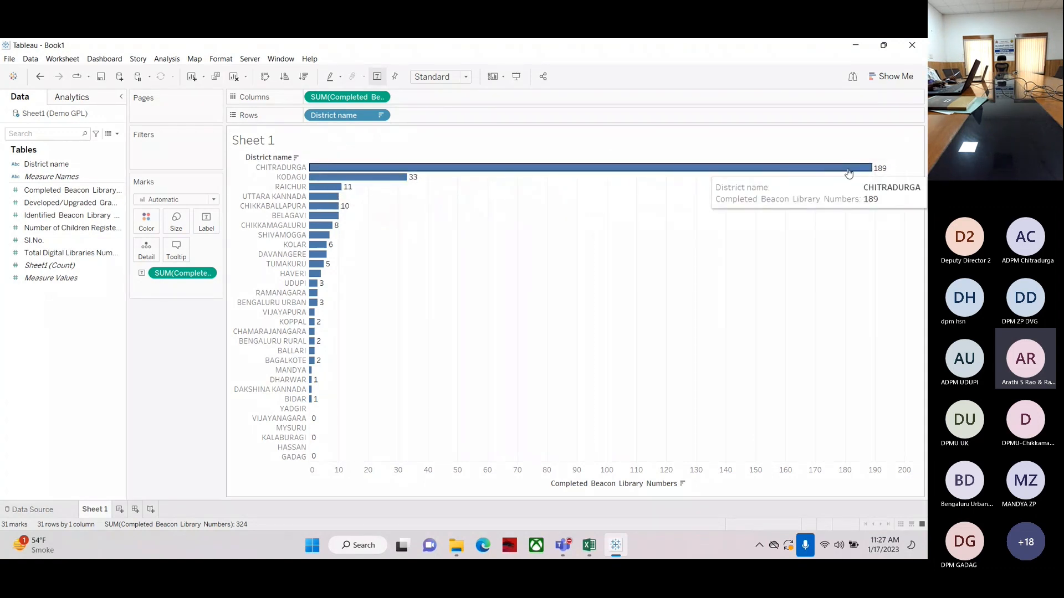
{"action": "mouse_move", "coordinate": [319, 173]}
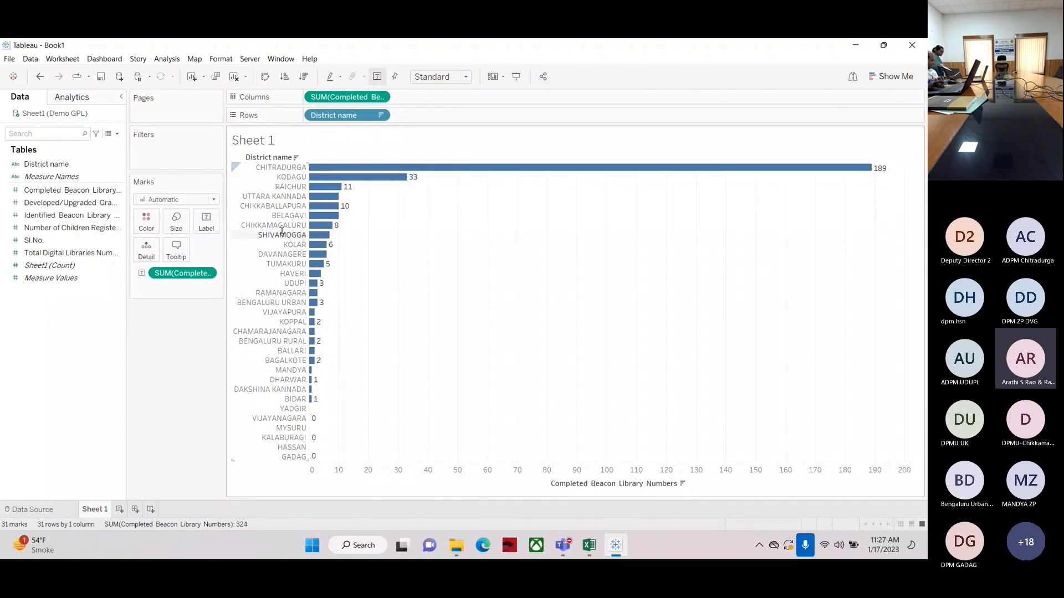
Set the bar labels' horizontal alignment to left
{"action": "left_click", "coordinate": [206, 221]}
{"action": "left_click", "coordinate": [277, 303]}
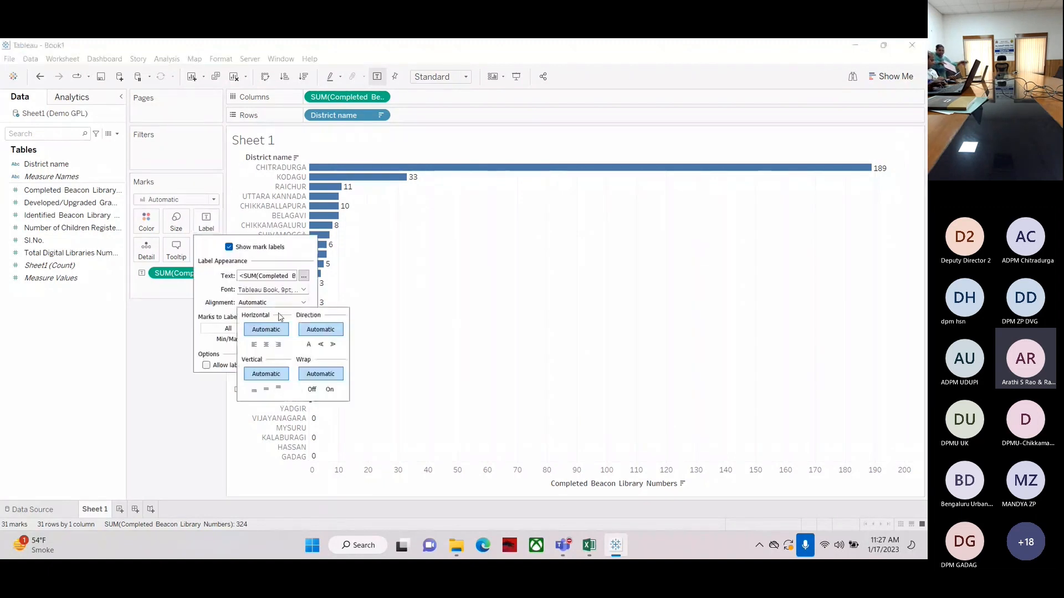
{"action": "left_click", "coordinate": [254, 344]}
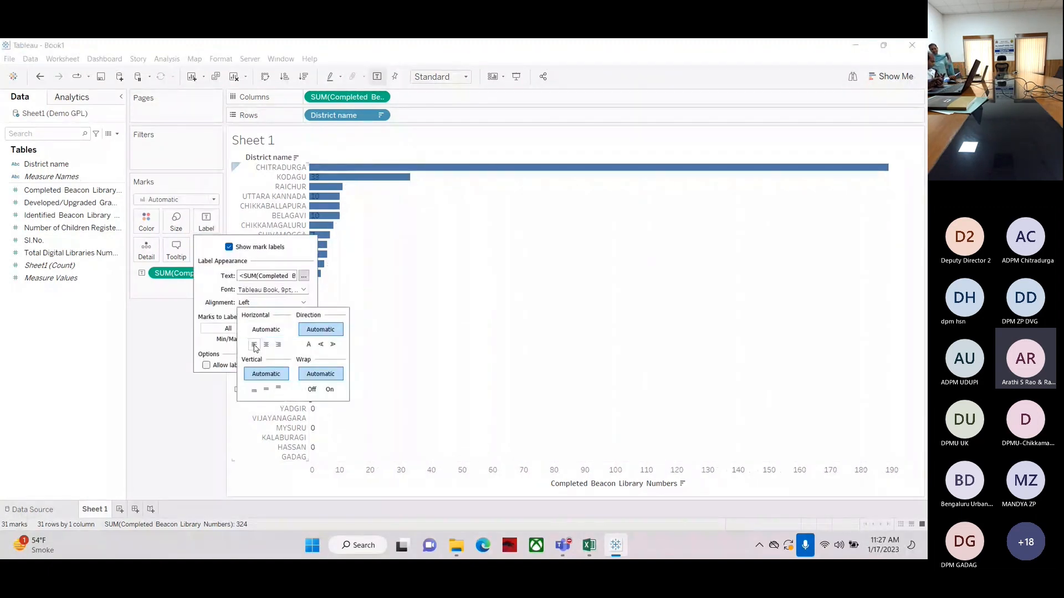
{"action": "left_click", "coordinate": [314, 183]}
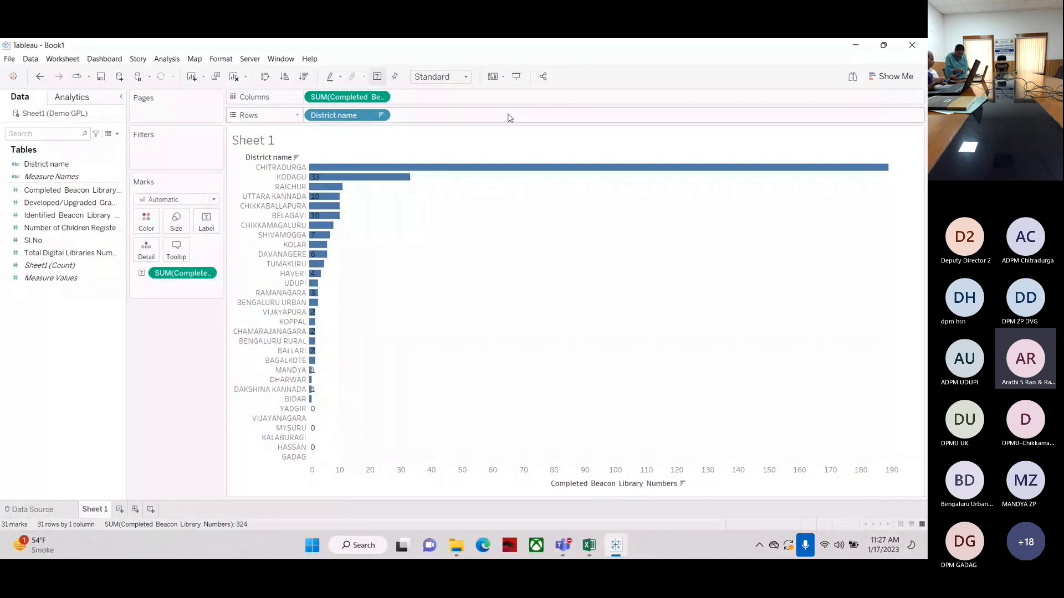
Set the view fit to Entire View and preview the chart in presentation mode
{"action": "left_click", "coordinate": [517, 77]}
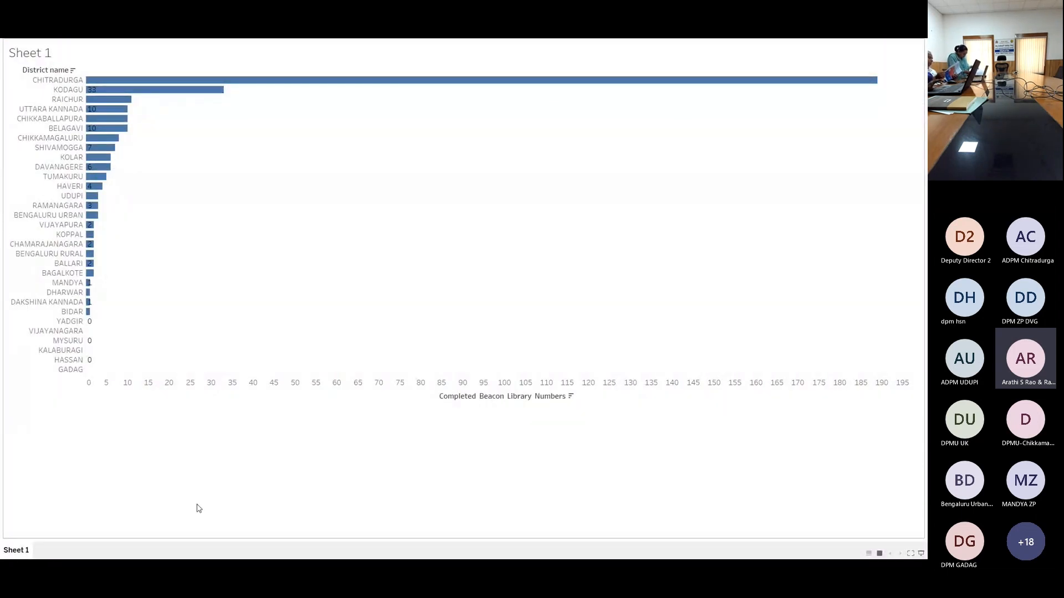
{"action": "key", "text": "Escape"}
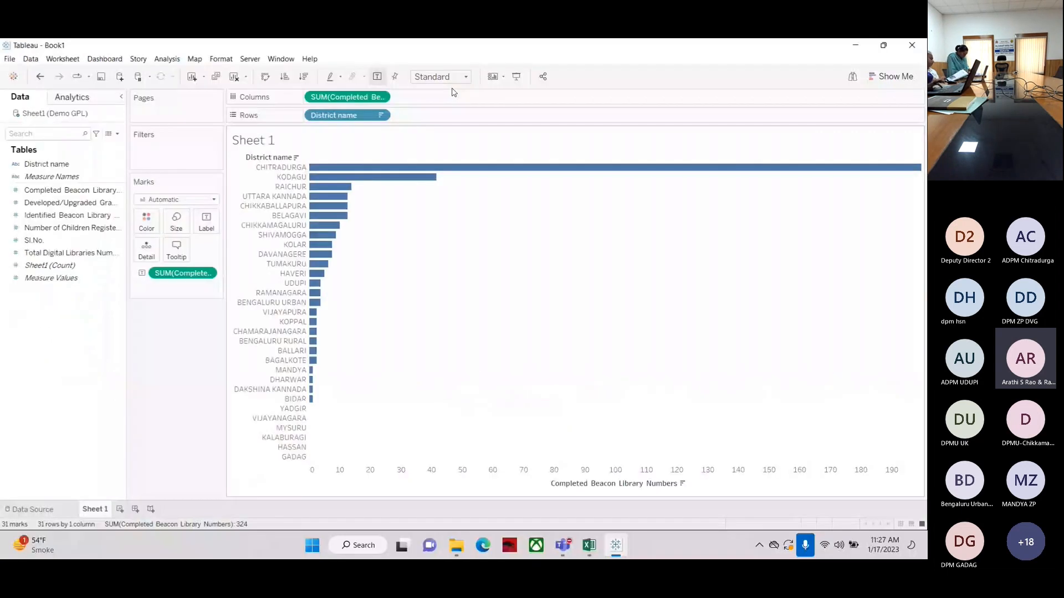
{"action": "left_click", "coordinate": [450, 77]}
{"action": "left_click", "coordinate": [435, 129]}
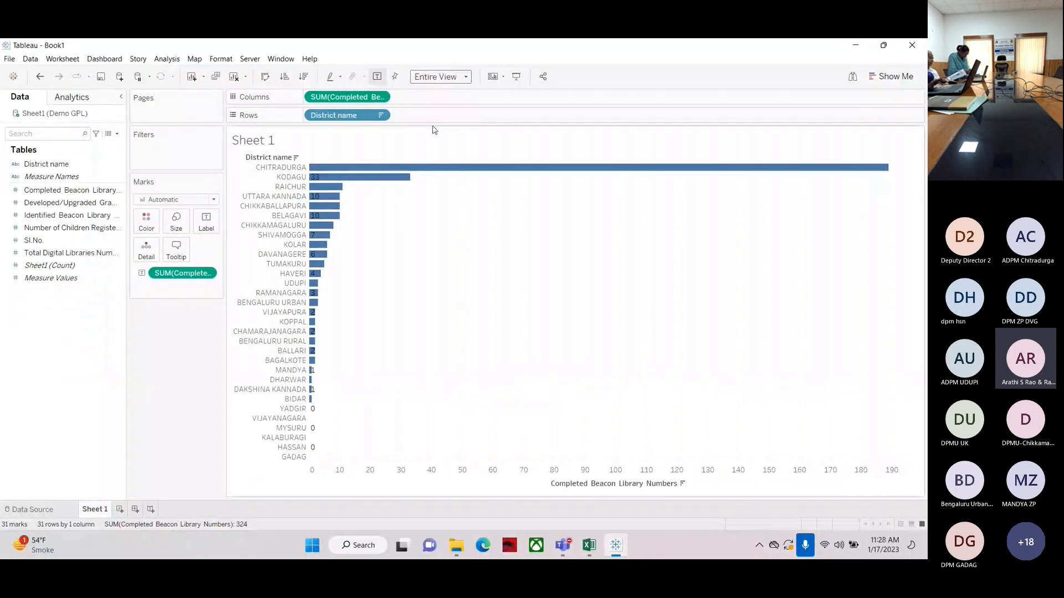
{"action": "left_click", "coordinate": [515, 77]}
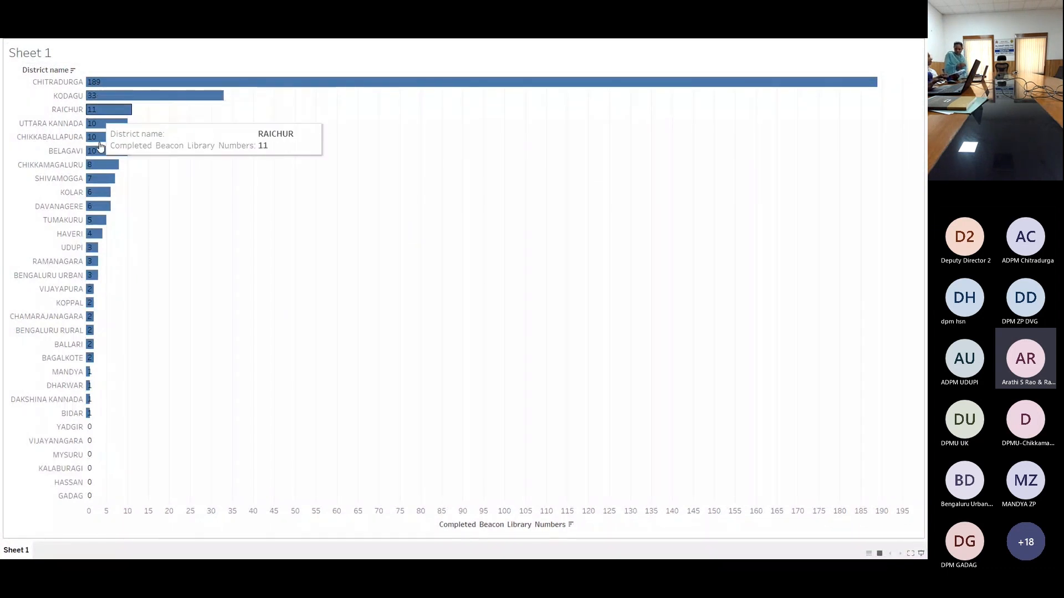
{"action": "key", "text": "Escape"}
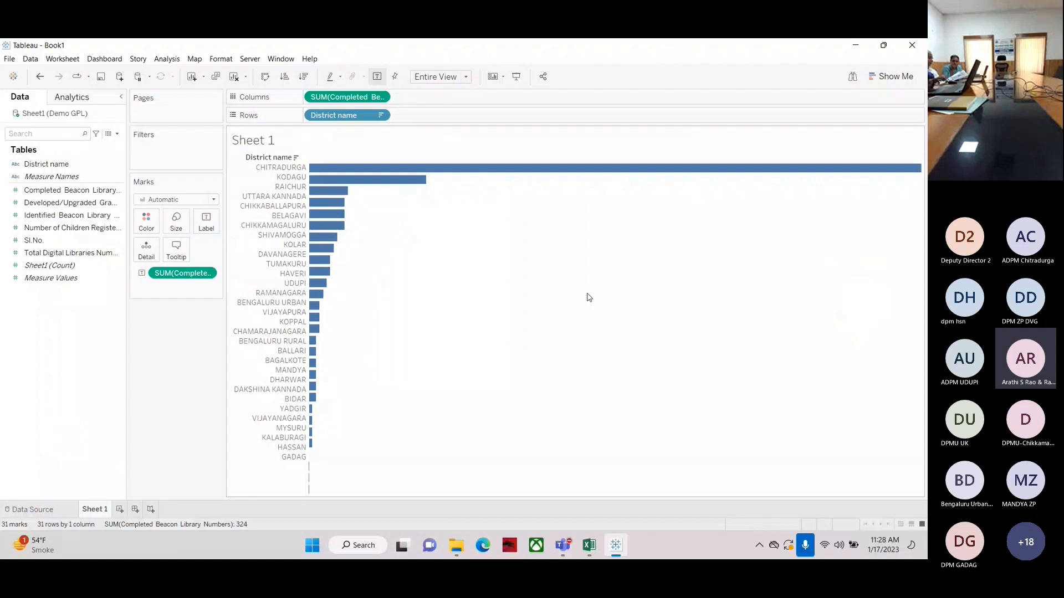
Change the bar labels' horizontal alignment to right, passing through center
{"action": "left_click", "coordinate": [206, 222]}
{"action": "left_click", "coordinate": [229, 247]}
{"action": "left_click", "coordinate": [259, 303]}
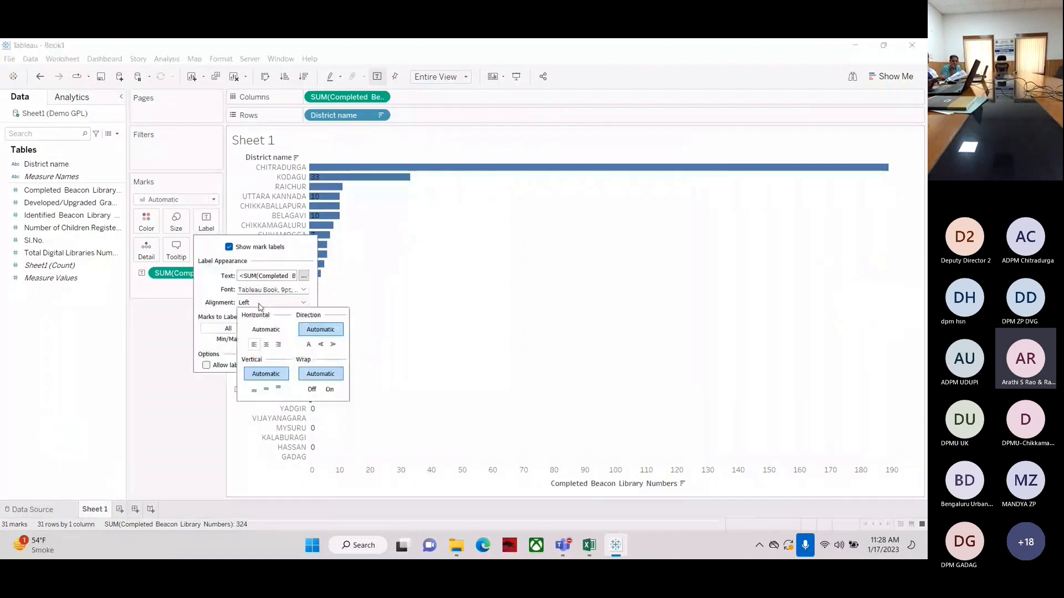
{"action": "left_click", "coordinate": [266, 344]}
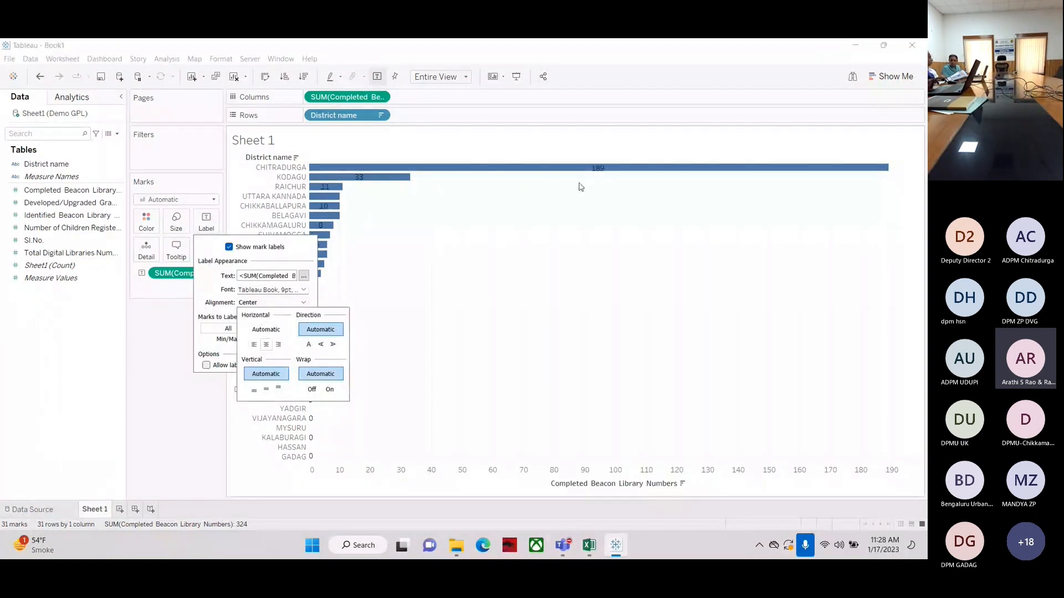
{"action": "left_click", "coordinate": [279, 344]}
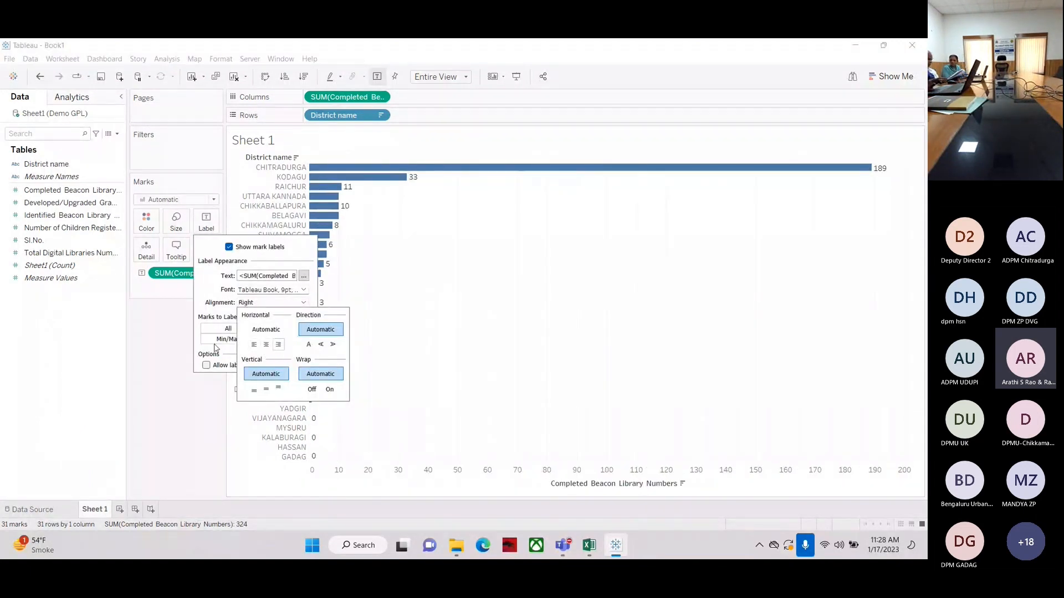
Replace Completed Beacon Library Numbers on columns with Number of Children Registered and sort descending
{"action": "left_click_drag", "start_coordinate": [347, 97], "coordinate": [138, 383]}
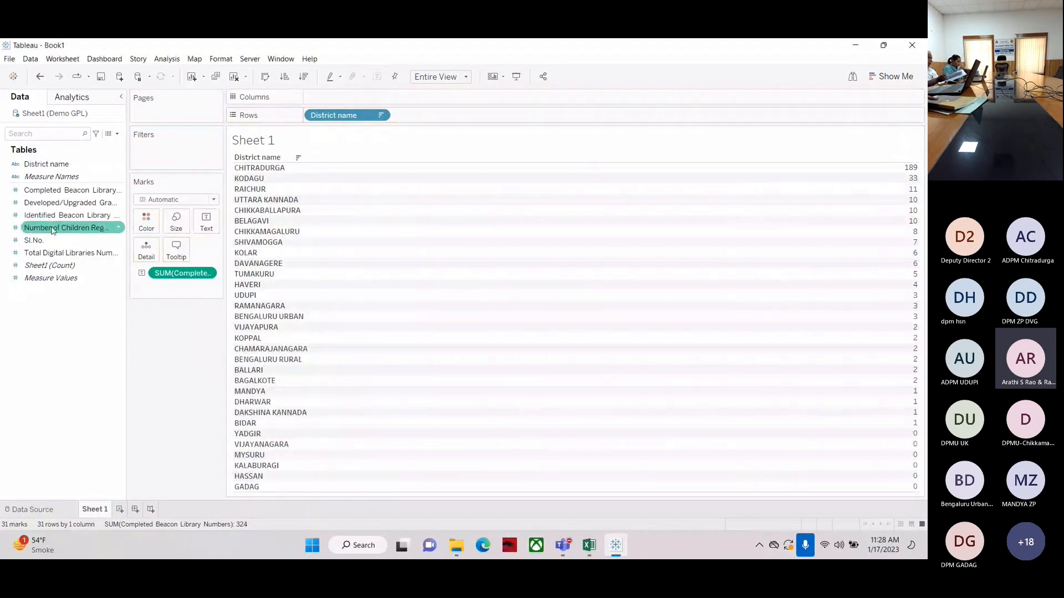
{"action": "left_click_drag", "start_coordinate": [66, 228], "coordinate": [371, 103]}
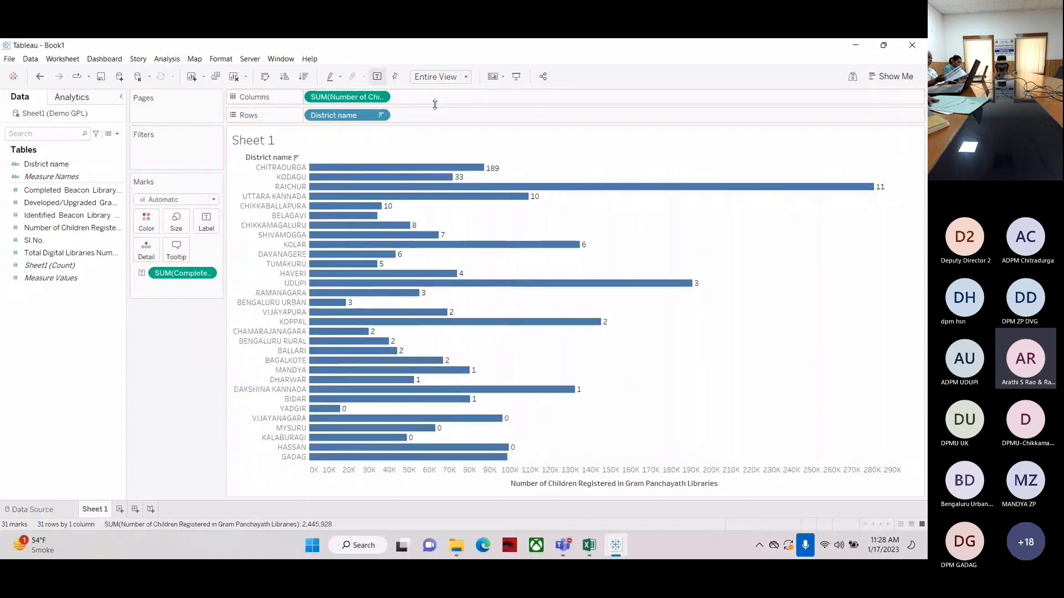
{"action": "left_click", "coordinate": [303, 77]}
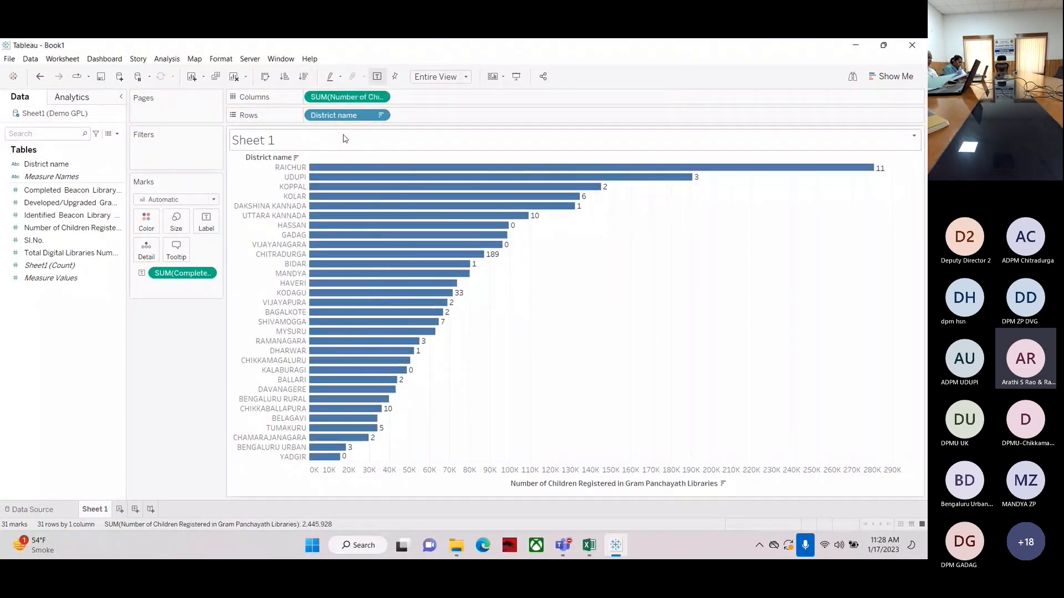
Clear the sheet and place District name on rows
{"action": "left_click", "coordinate": [233, 78]}
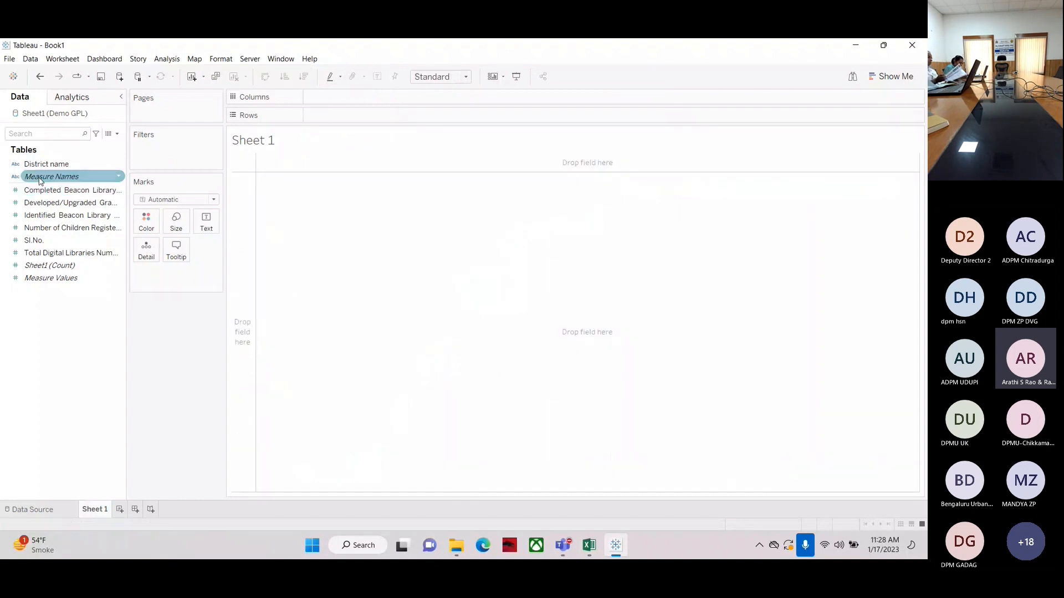
{"action": "left_click_drag", "start_coordinate": [44, 164], "coordinate": [367, 119]}
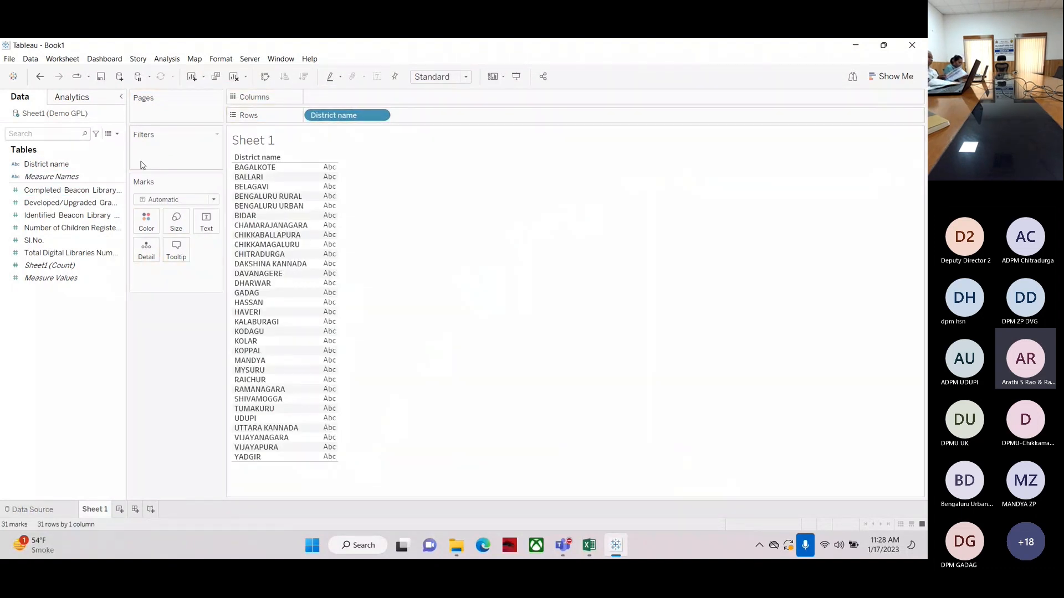
{"action": "left_click", "coordinate": [34, 203]}
{"action": "left_click", "coordinate": [34, 240]}
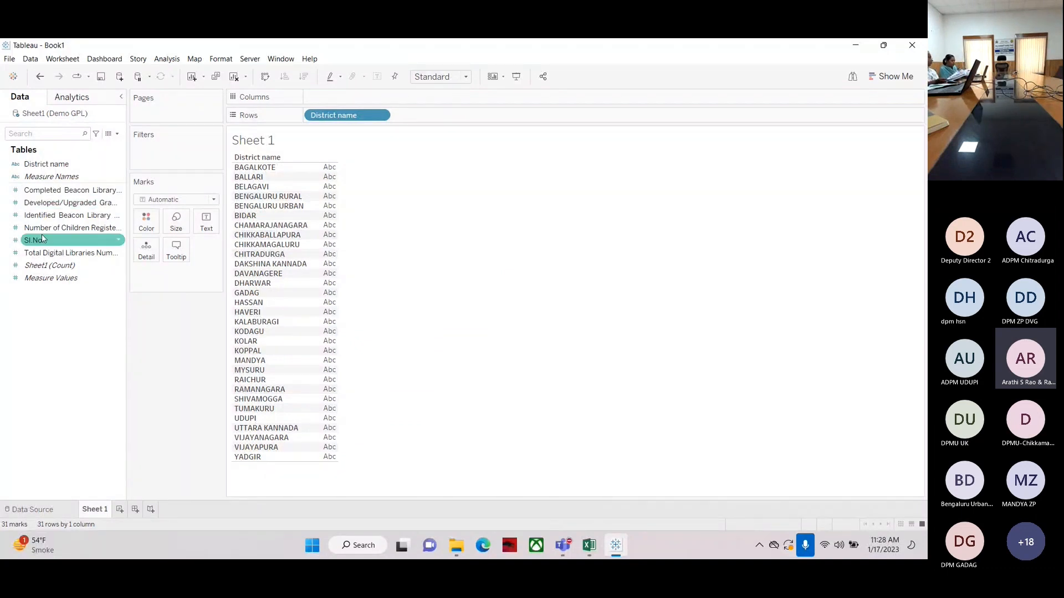
{"action": "left_click", "coordinate": [37, 230]}
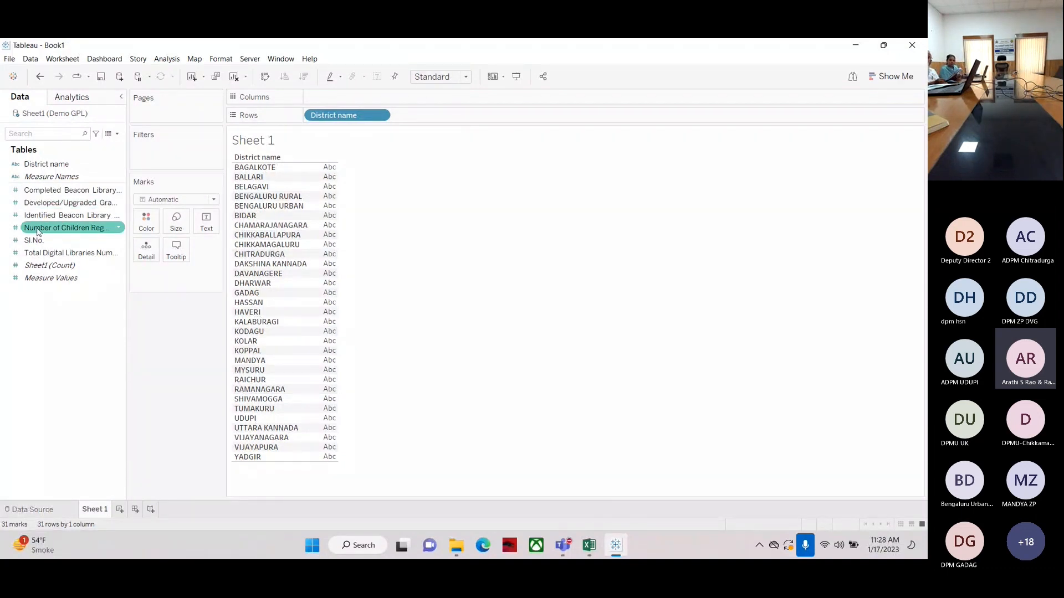
Add Number of Children Registered in Gram Panchayath Libraries as text values for each district
{"action": "left_click_drag", "start_coordinate": [38, 231], "coordinate": [141, 219]}
{"action": "left_click_drag", "start_coordinate": [141, 219], "coordinate": [332, 233]}
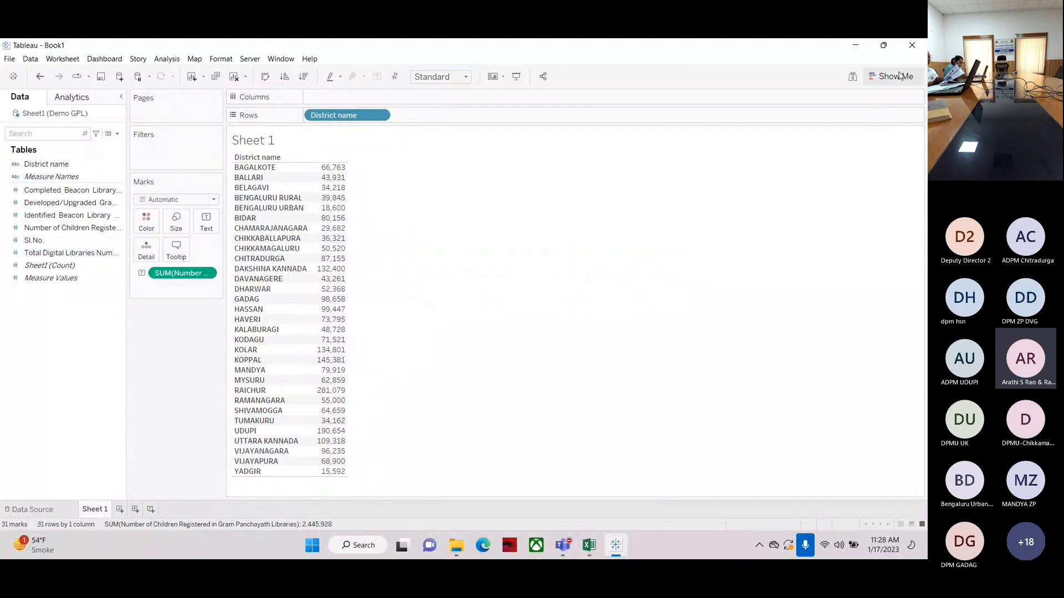
Convert the table to horizontal bars with Show Me and sort the districts in descending order
{"action": "left_click", "coordinate": [875, 82]}
{"action": "left_click", "coordinate": [819, 164]}
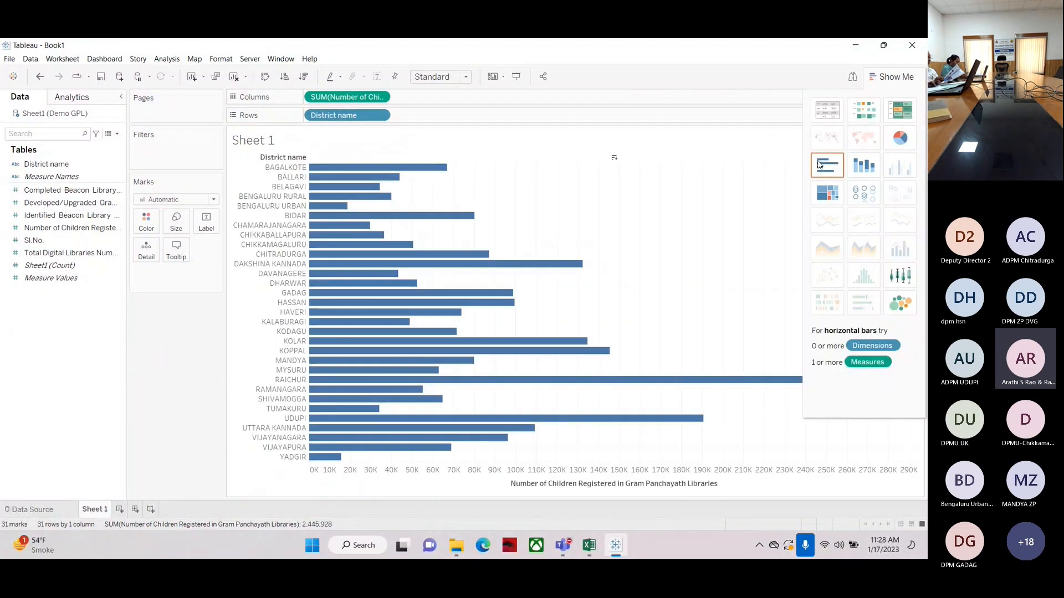
{"action": "left_click", "coordinate": [304, 77]}
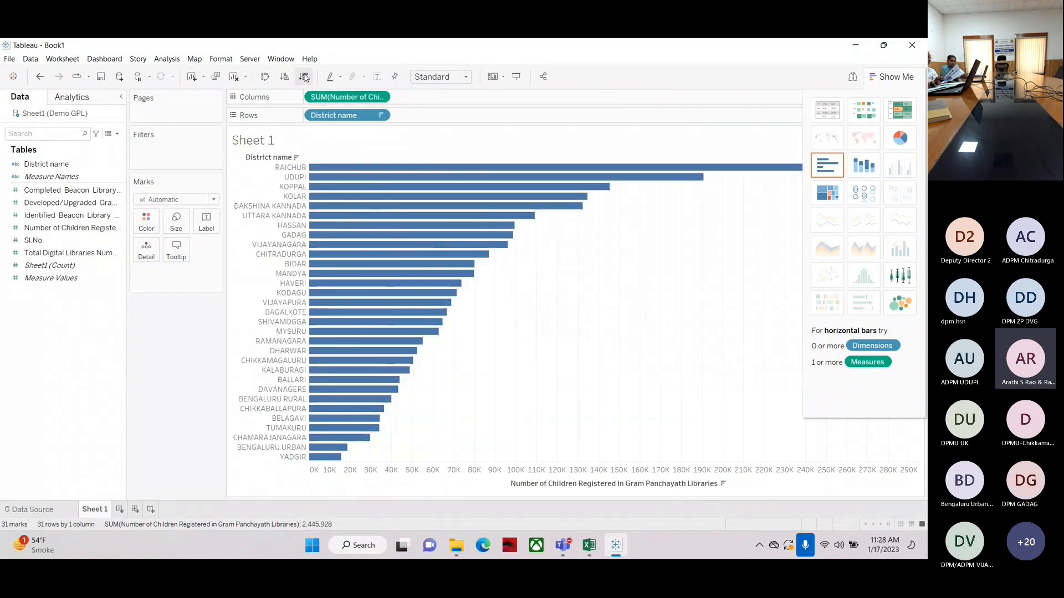
Close Show Me and add Number of Children Registered in Gram Panchayath Libraries as labels on the bars
{"action": "left_click", "coordinate": [891, 76]}
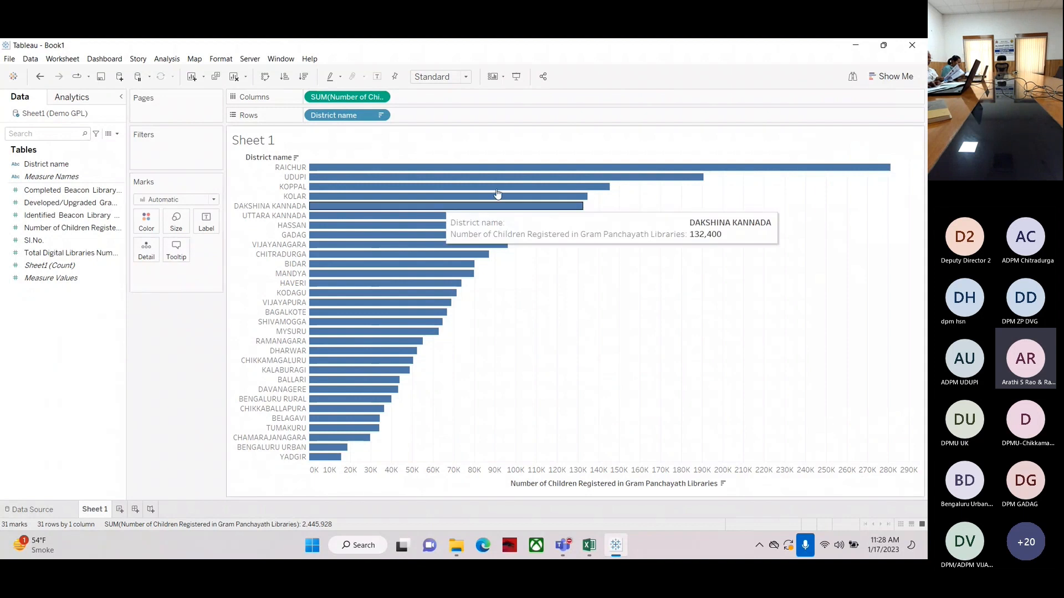
{"action": "mouse_move", "coordinate": [845, 174]}
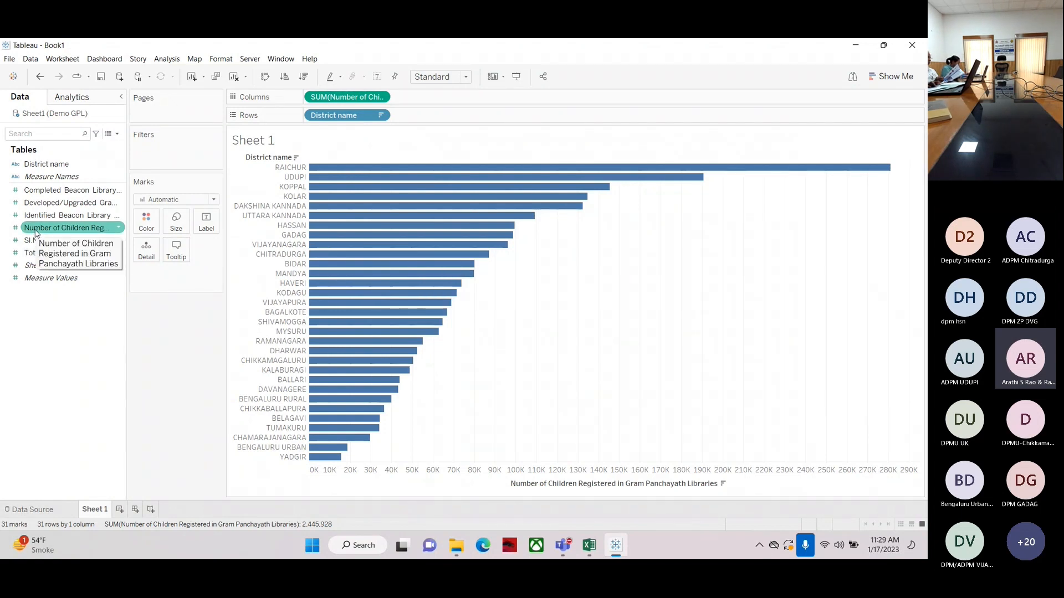
{"action": "left_click_drag", "start_coordinate": [35, 232], "coordinate": [212, 228]}
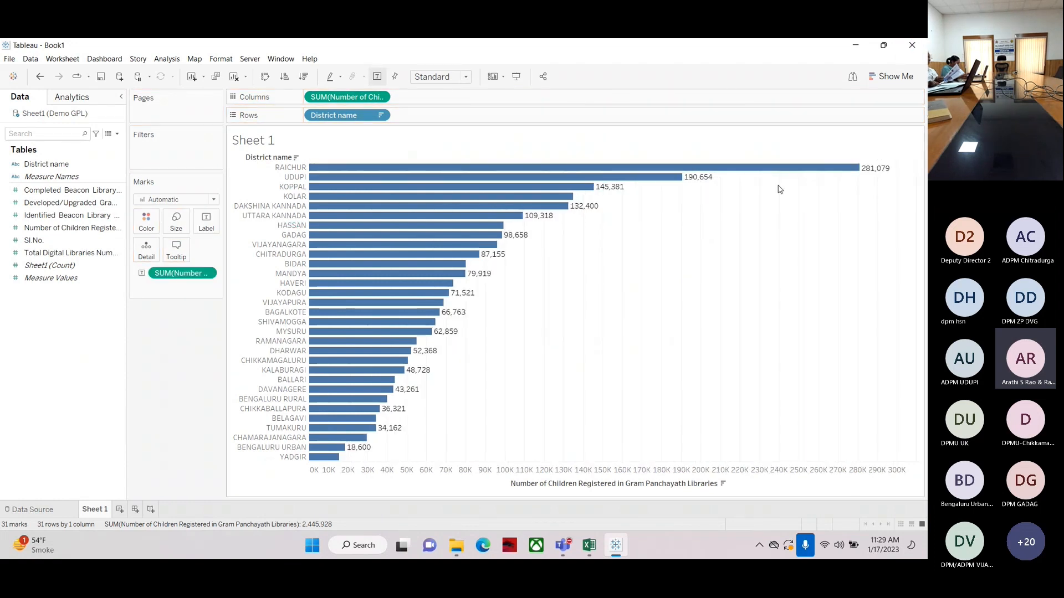
{"action": "mouse_move", "coordinate": [381, 413]}
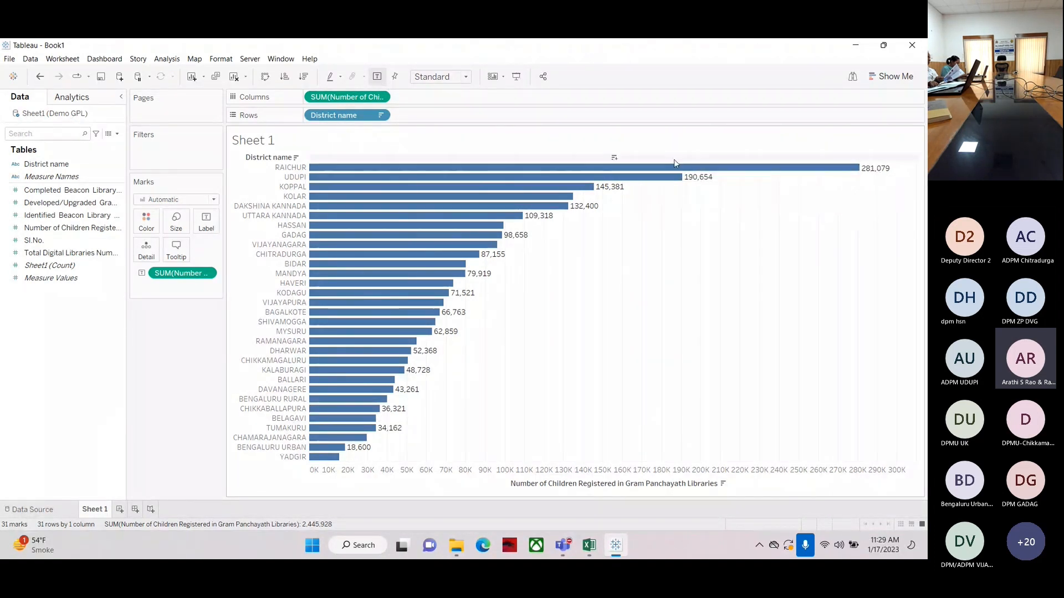
Open the number formatting for the bar labels and choose the Number (Custom) format
{"action": "right_click", "coordinate": [170, 275]}
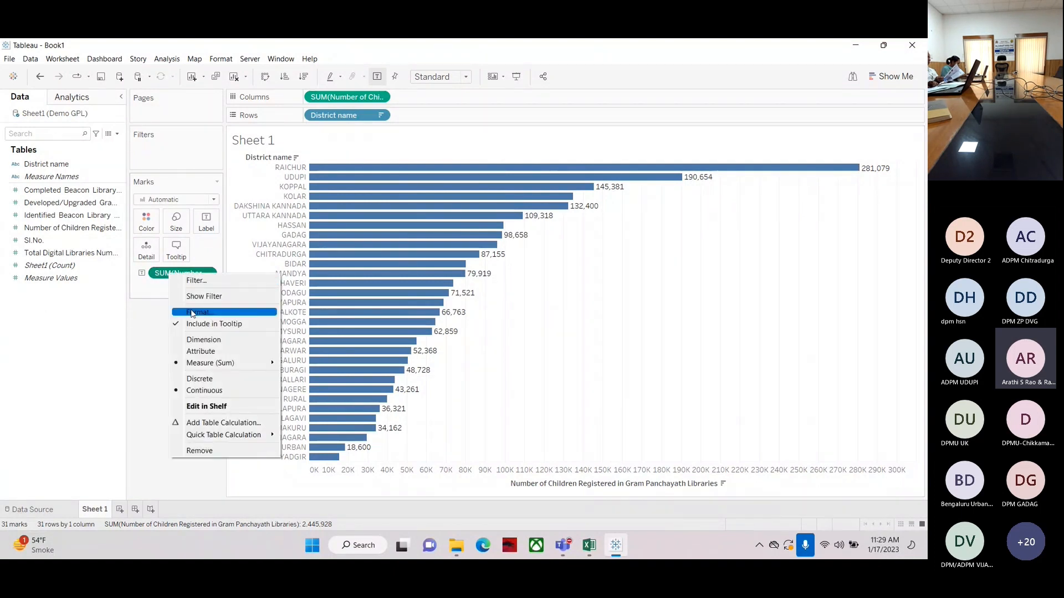
{"action": "left_click", "coordinate": [192, 313]}
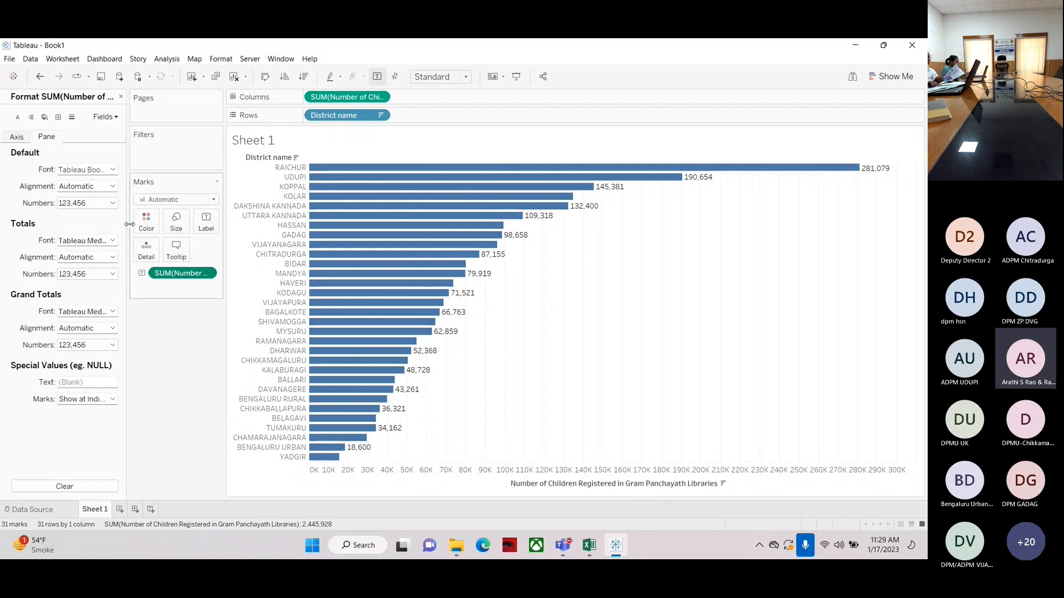
{"action": "left_click", "coordinate": [88, 203]}
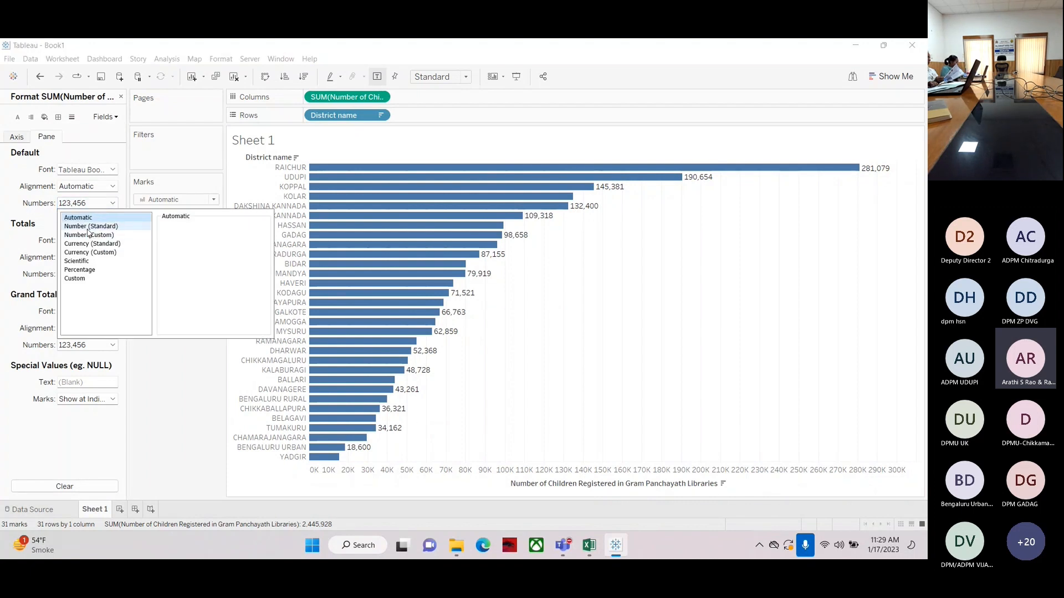
{"action": "left_click", "coordinate": [88, 228]}
{"action": "left_click", "coordinate": [90, 236]}
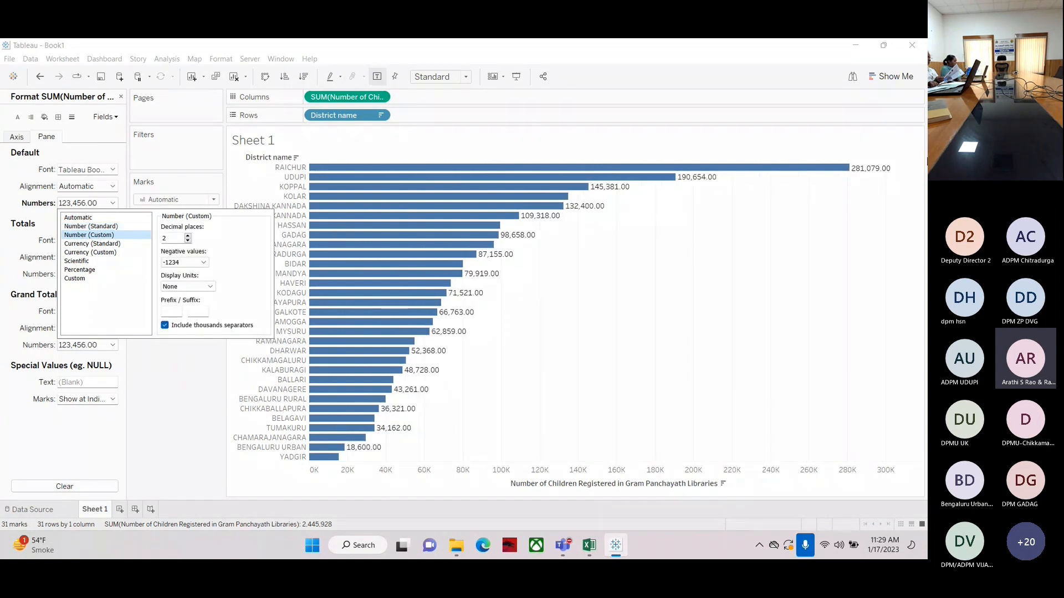
Try different decimal place settings for the label numbers, ending at 0 decimal places
{"action": "mouse_move", "coordinate": [882, 176]}
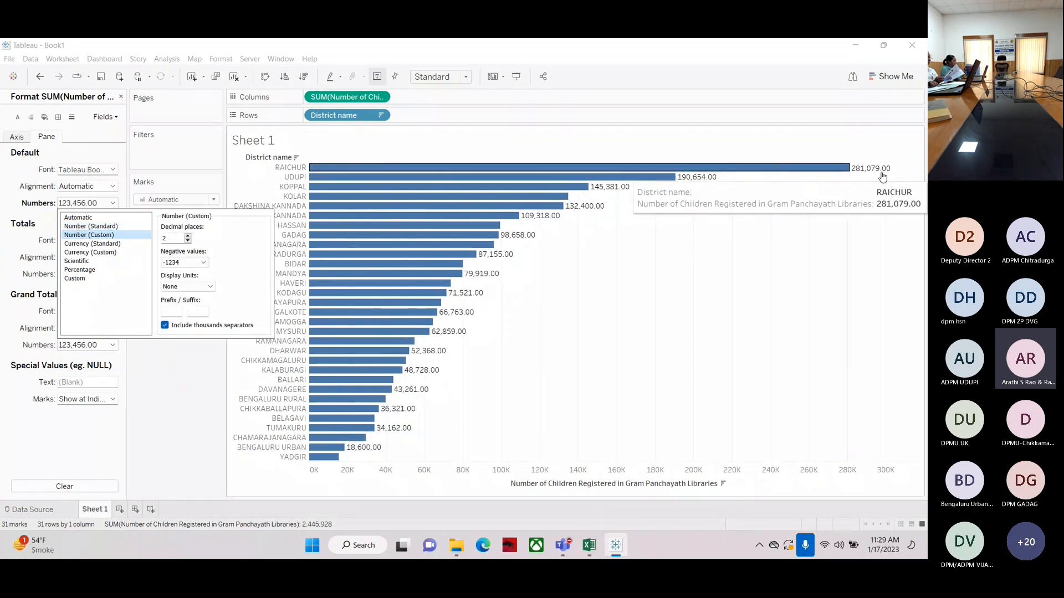
{"action": "left_click", "coordinate": [188, 235]}
{"action": "left_click", "coordinate": [188, 236]}
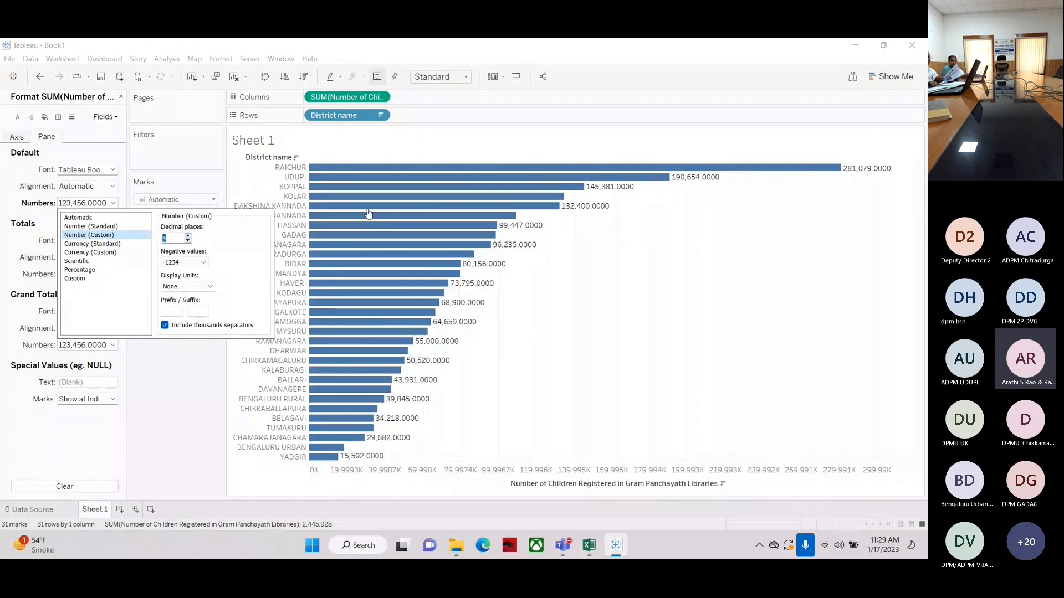
{"action": "mouse_move", "coordinate": [878, 177]}
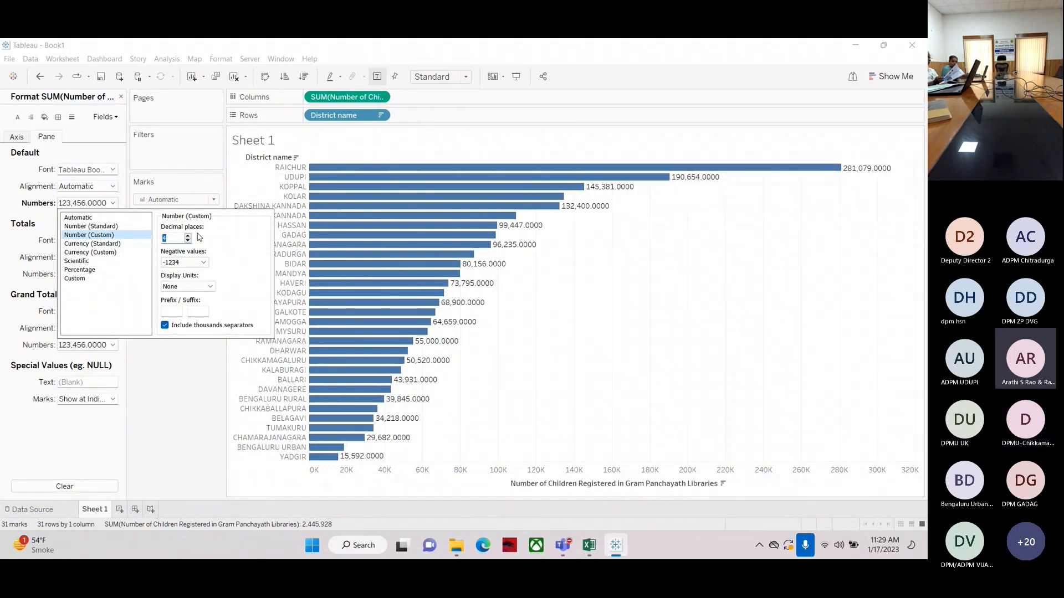
{"action": "left_click", "coordinate": [188, 240]}
{"action": "left_click", "coordinate": [188, 241]}
{"action": "left_click", "coordinate": [188, 241]}
{"action": "left_click", "coordinate": [188, 241]}
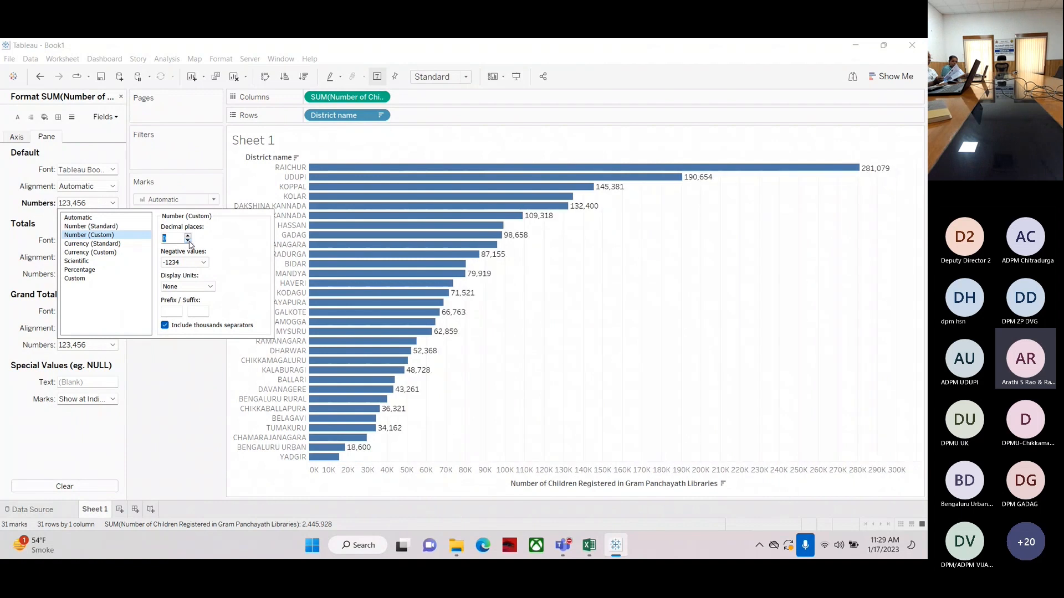
Try displaying the label numbers in Millions (M) with two decimal places
{"action": "left_click", "coordinate": [208, 287]}
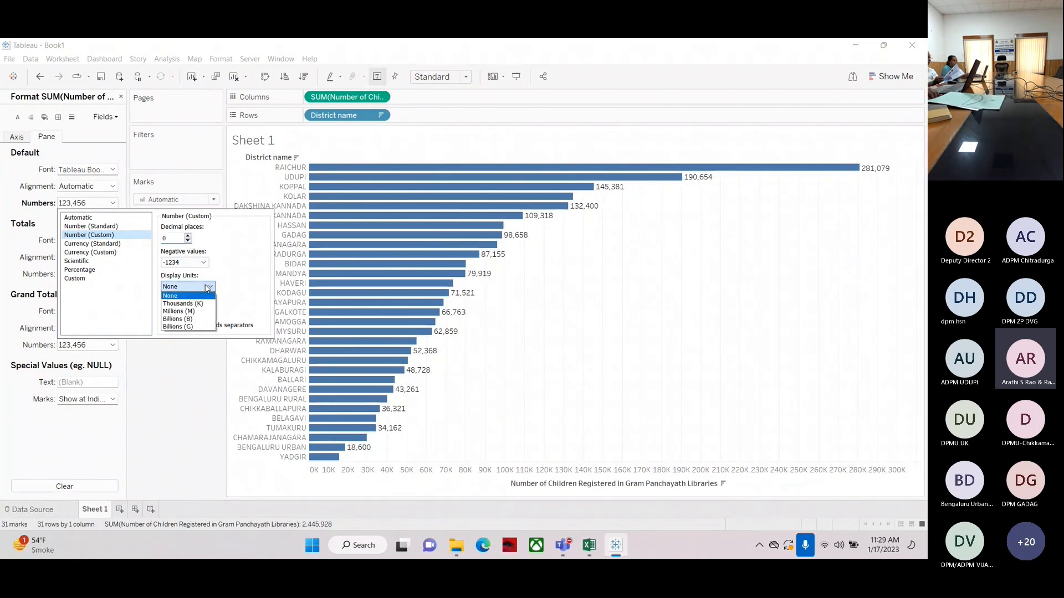
{"action": "left_click", "coordinate": [188, 311]}
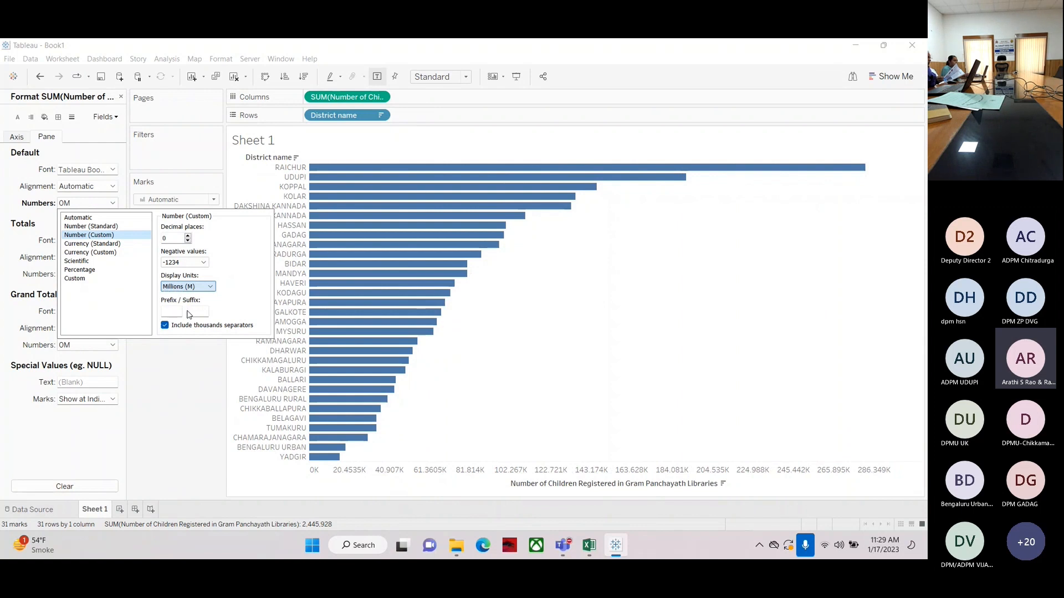
{"action": "left_click", "coordinate": [188, 236]}
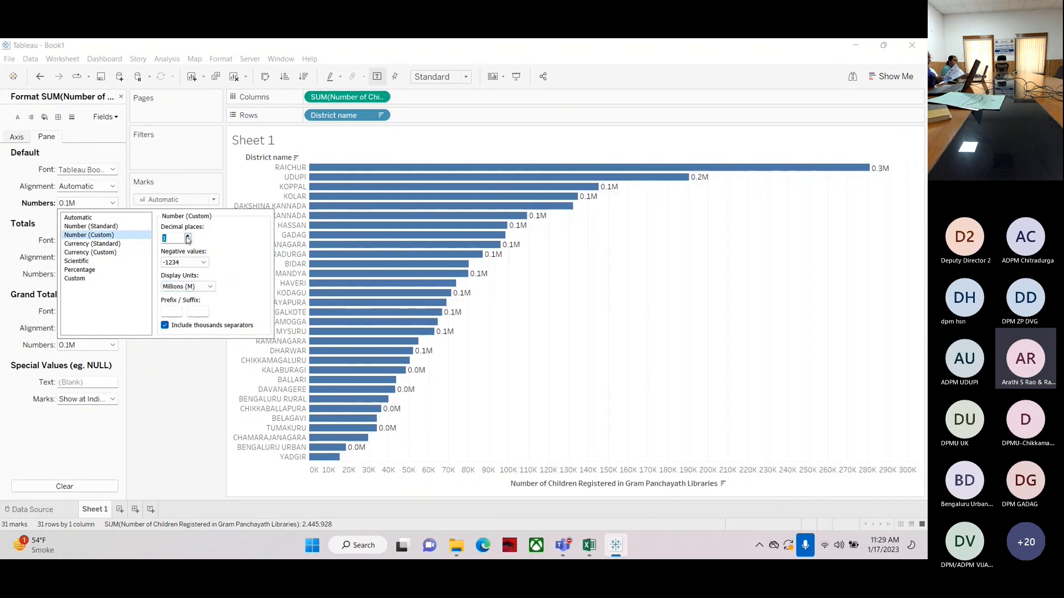
{"action": "left_click", "coordinate": [188, 237]}
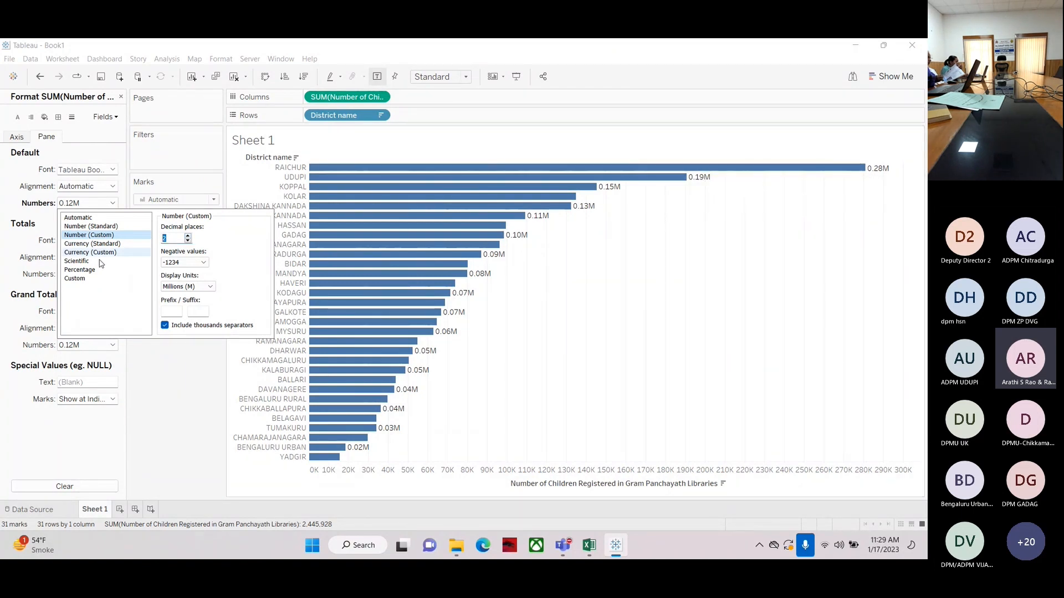
Set the label display units to Thousands (K) with 1 decimal place and close the format pane
{"action": "left_click", "coordinate": [187, 287]}
{"action": "left_click", "coordinate": [180, 304]}
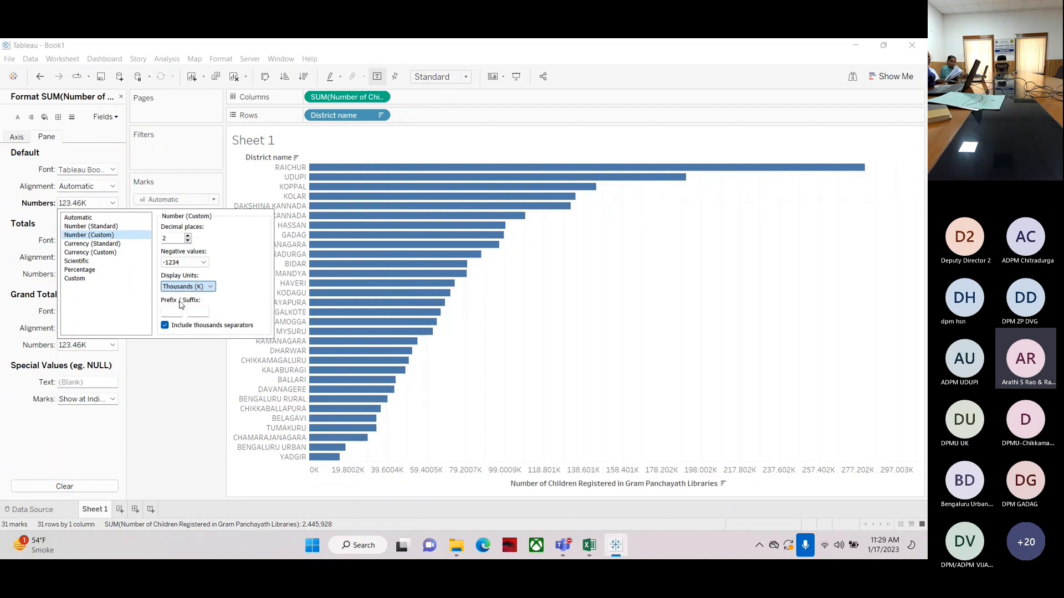
{"action": "left_click", "coordinate": [206, 288]}
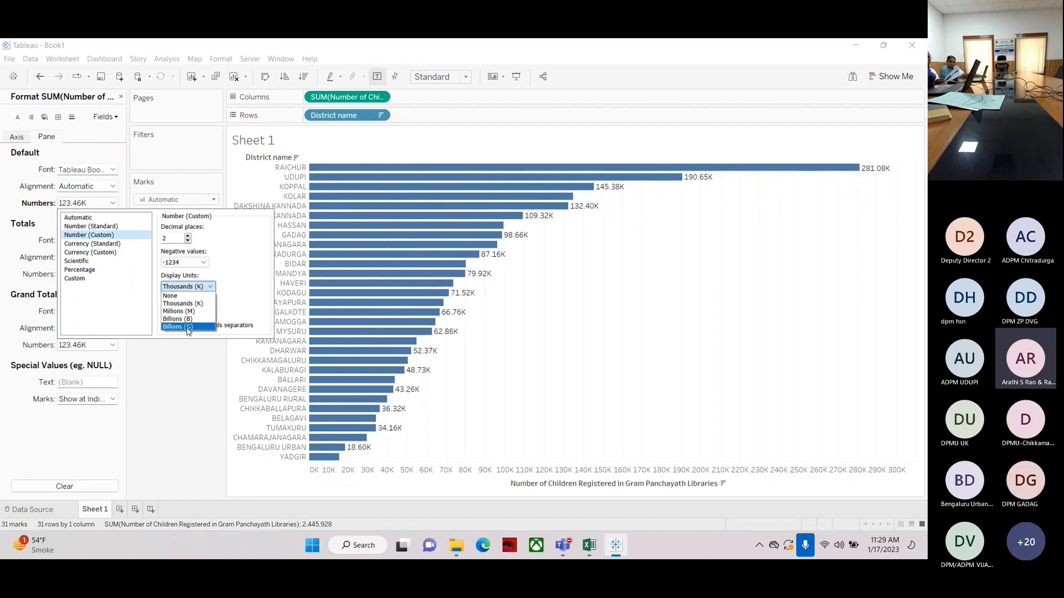
{"action": "left_click", "coordinate": [194, 304]}
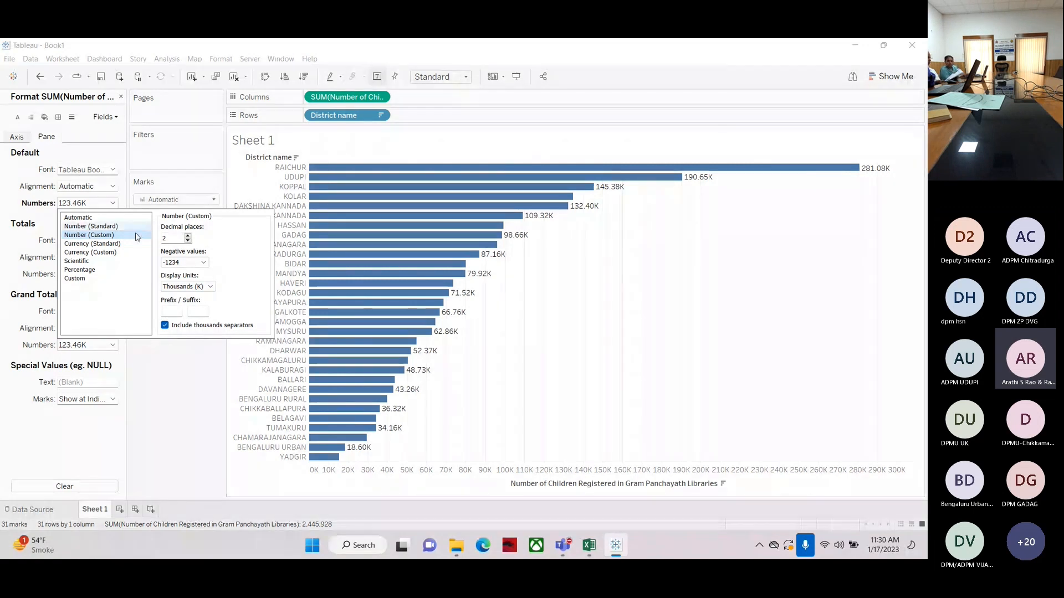
{"action": "left_click", "coordinate": [187, 241]}
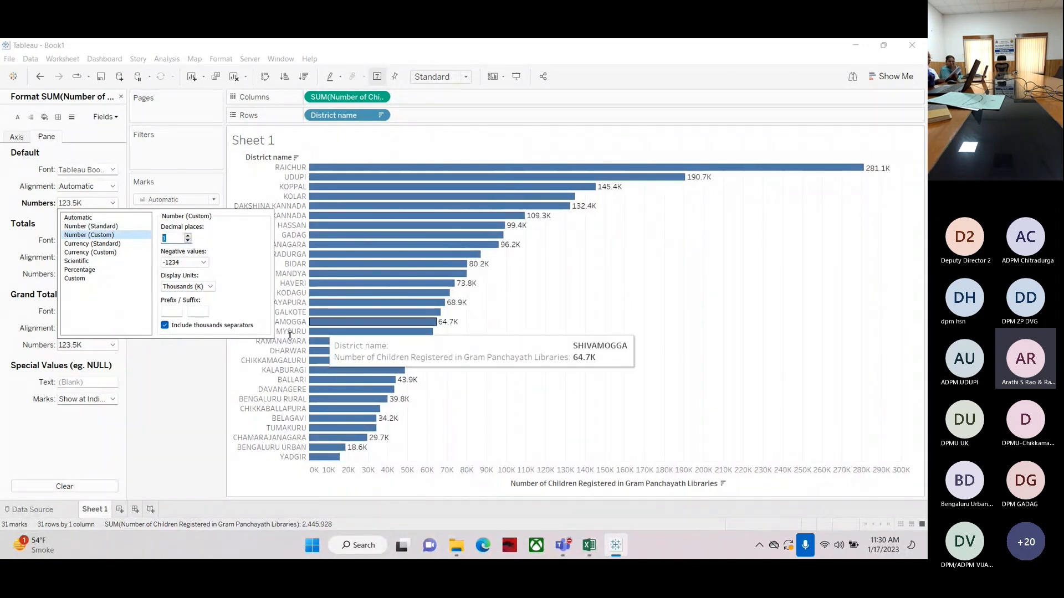
{"action": "left_click", "coordinate": [182, 374]}
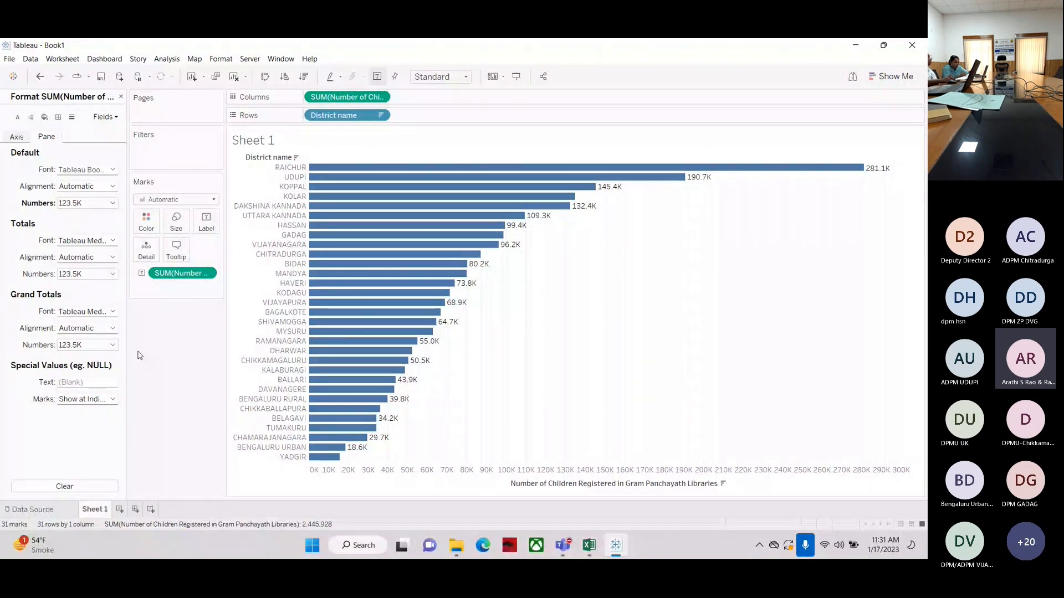
{"action": "left_click", "coordinate": [121, 97]}
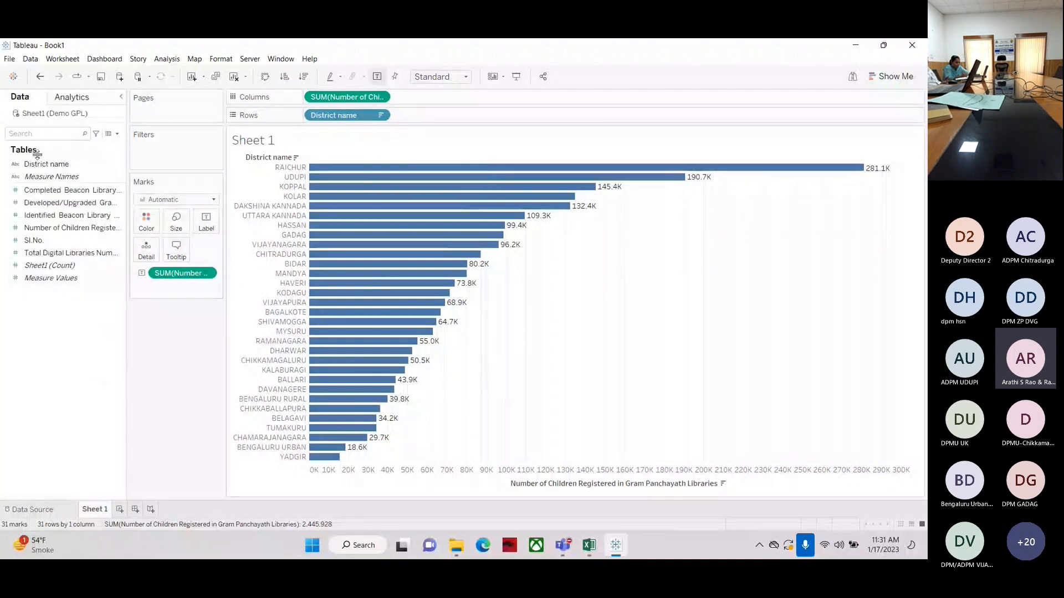
Color the bars by Number of Children Registered in Gram Panchayath Libraries, replacing a District name coloring
{"action": "left_click_drag", "start_coordinate": [39, 164], "coordinate": [144, 221]}
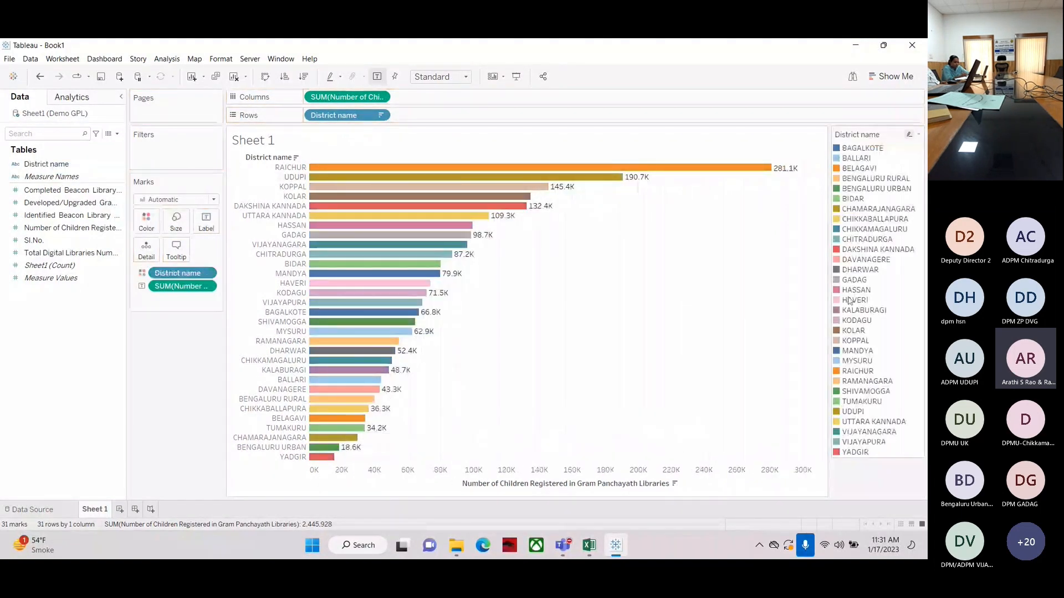
{"action": "left_click_drag", "start_coordinate": [61, 227], "coordinate": [137, 222]}
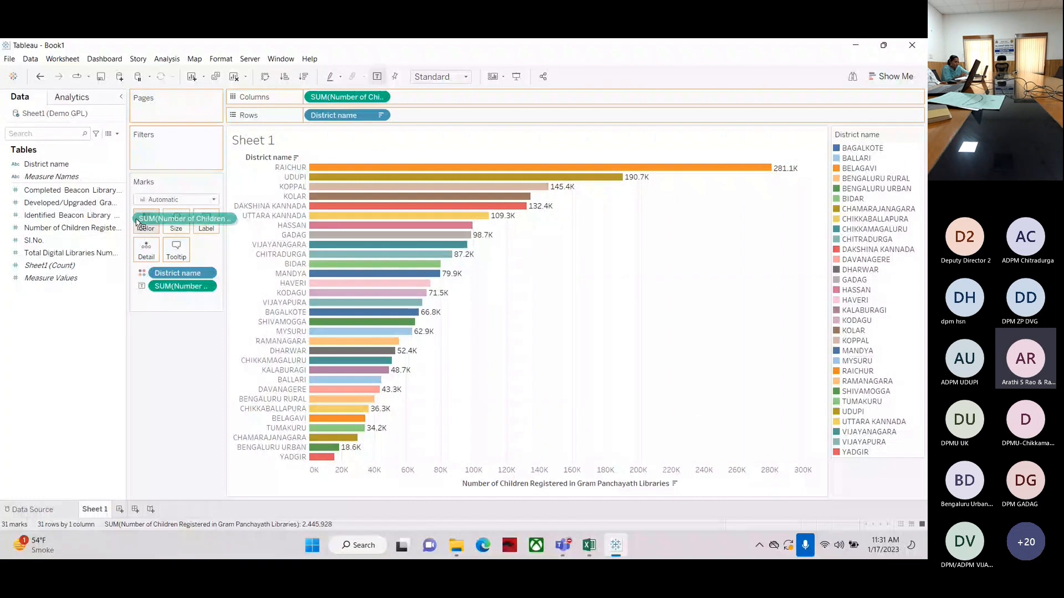
{"action": "left_click_drag", "start_coordinate": [137, 221], "coordinate": [140, 222]}
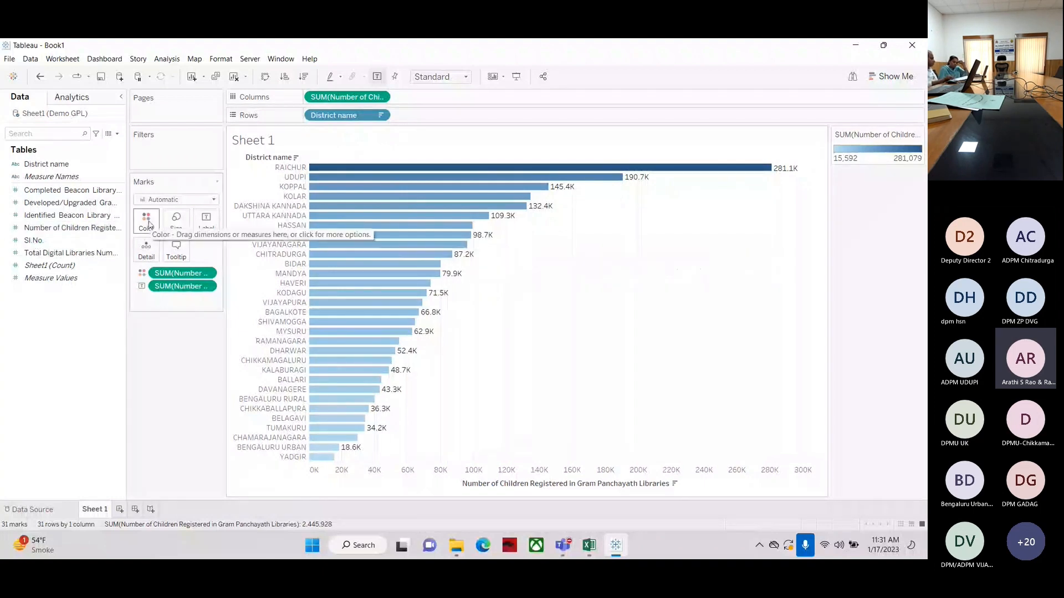
{"action": "mouse_move", "coordinate": [319, 442]}
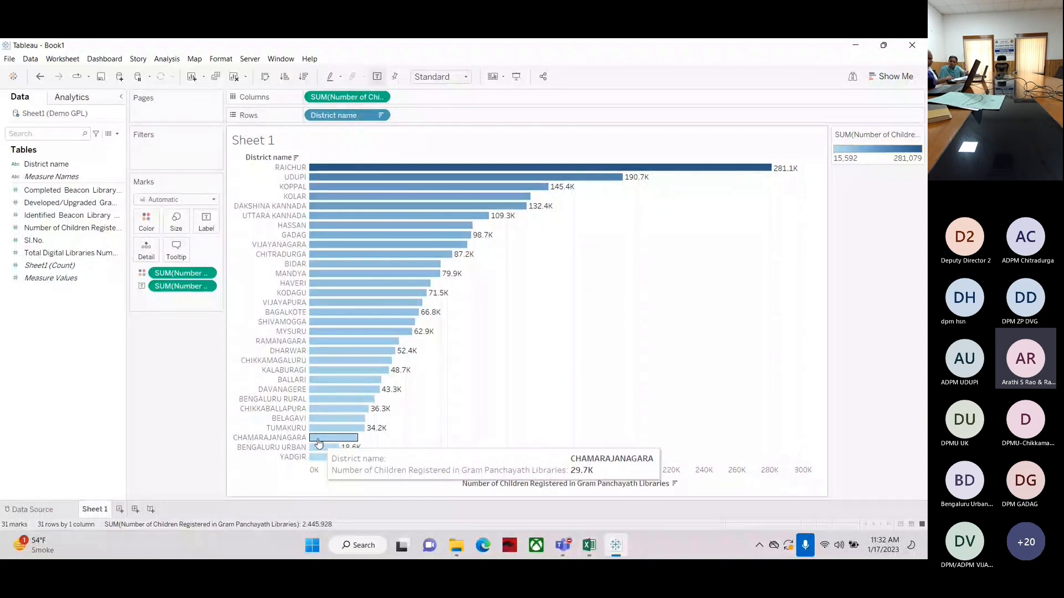
Add a new sheet with District name on rows and Number of Children Registered on columns, sorted descending
{"action": "left_click", "coordinate": [118, 509]}
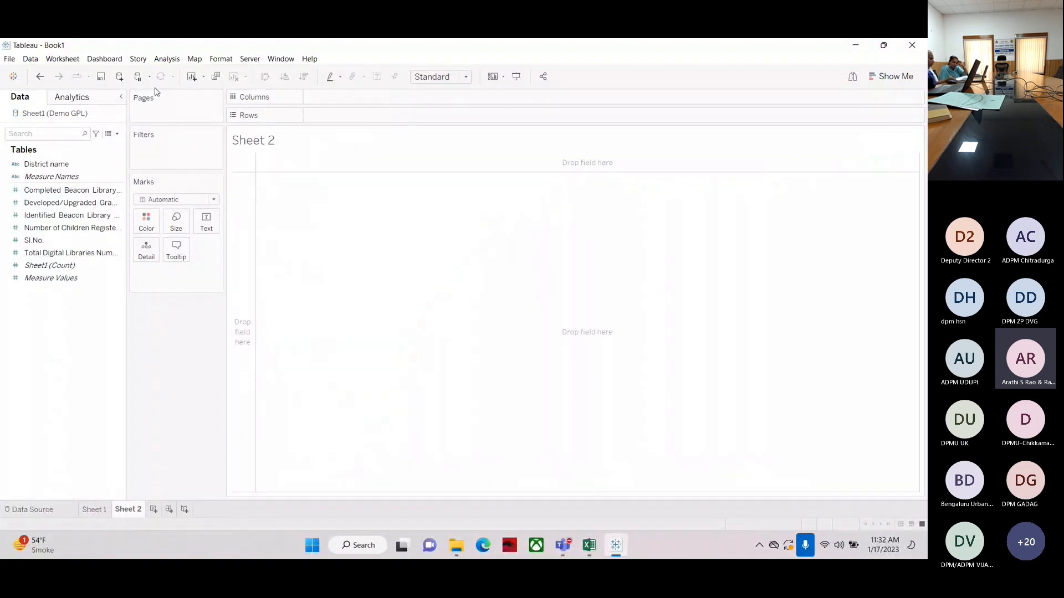
{"action": "left_click_drag", "start_coordinate": [41, 164], "coordinate": [350, 124]}
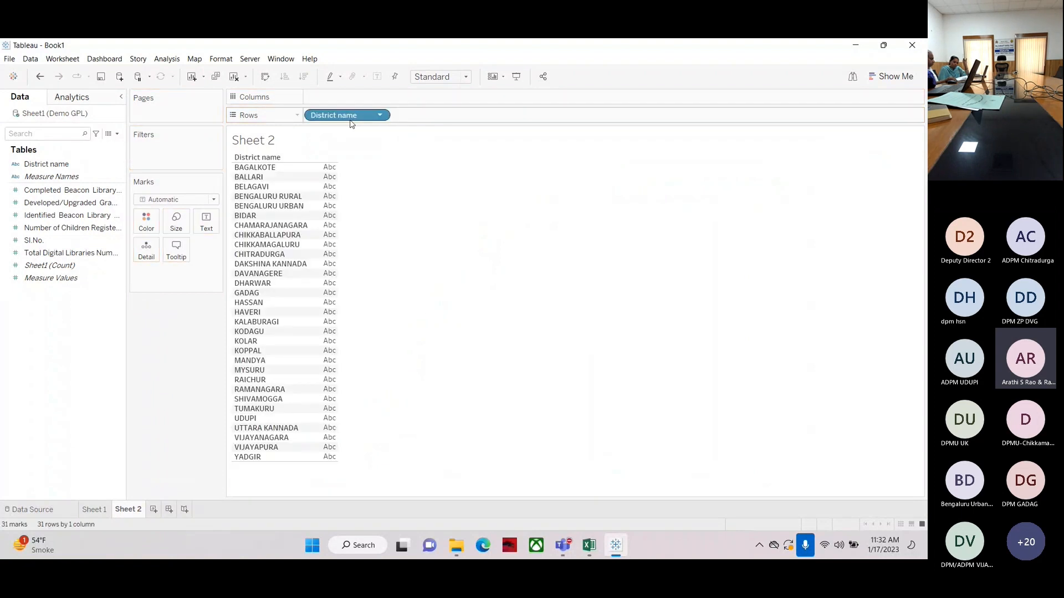
{"action": "left_click_drag", "start_coordinate": [66, 228], "coordinate": [354, 95]}
{"action": "left_click", "coordinate": [304, 76]}
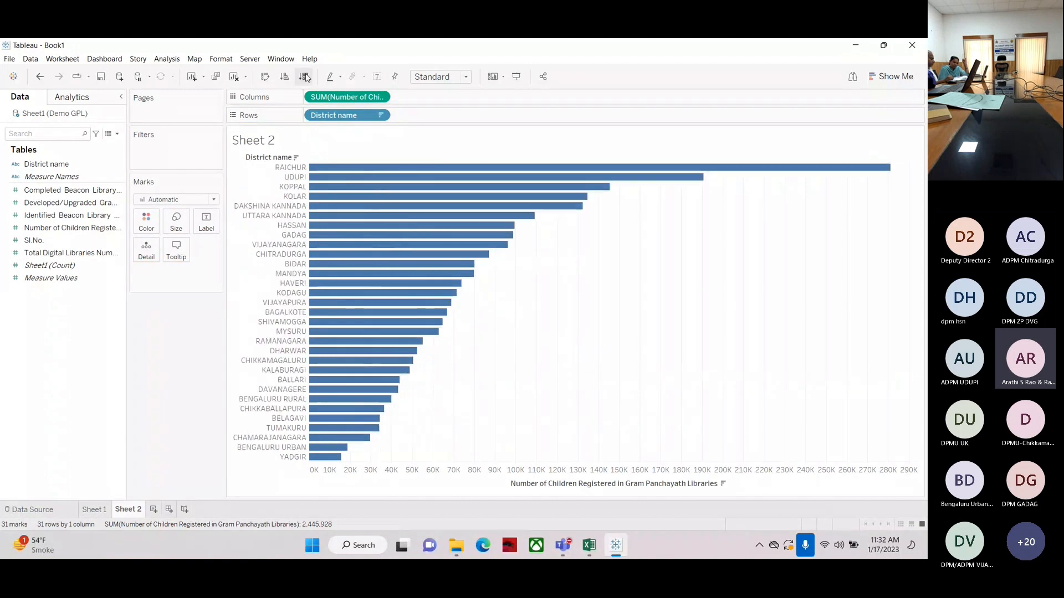
Swap rows and columns into vertical bars and add Number of Children Registered as bar labels
{"action": "left_click", "coordinate": [264, 78]}
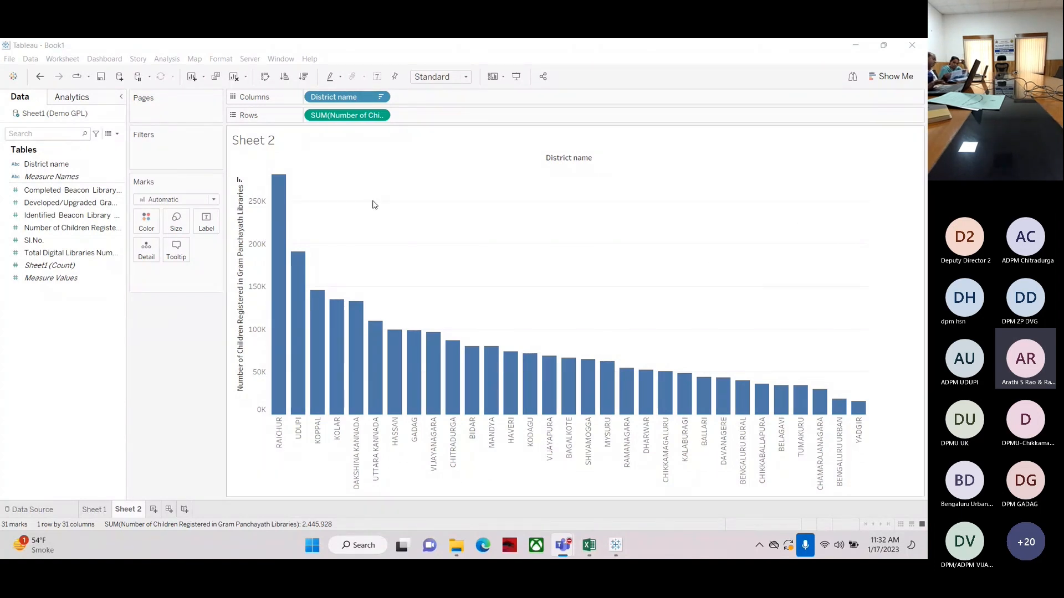
{"action": "left_click_drag", "start_coordinate": [61, 227], "coordinate": [204, 227]}
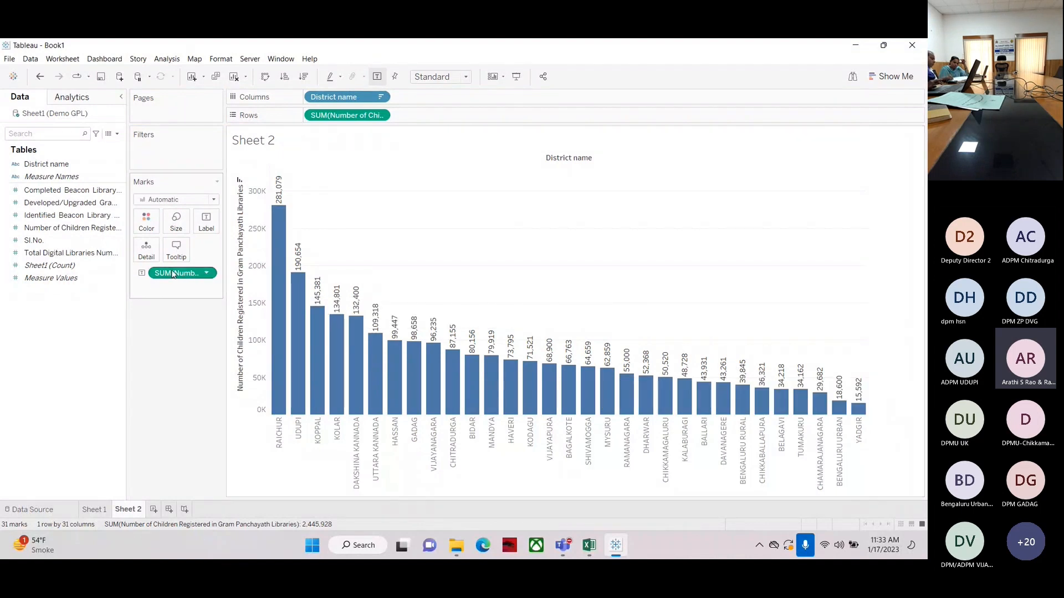
Format the bar label numbers as custom numbers in Thousands (K) with 0 decimal places
{"action": "right_click", "coordinate": [173, 273]}
{"action": "left_click", "coordinate": [188, 326]}
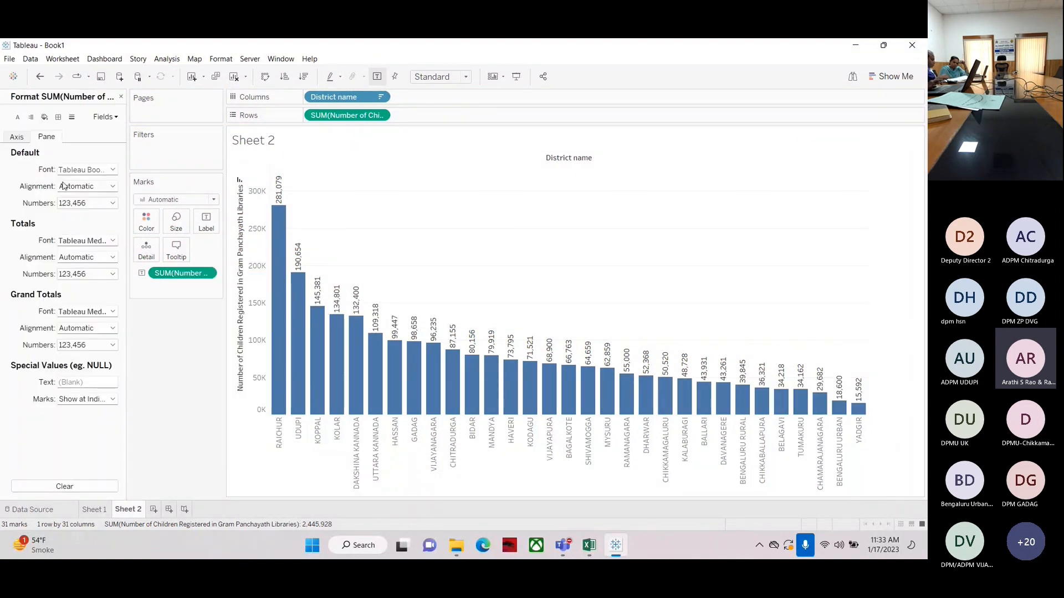
{"action": "mouse_move", "coordinate": [282, 206]}
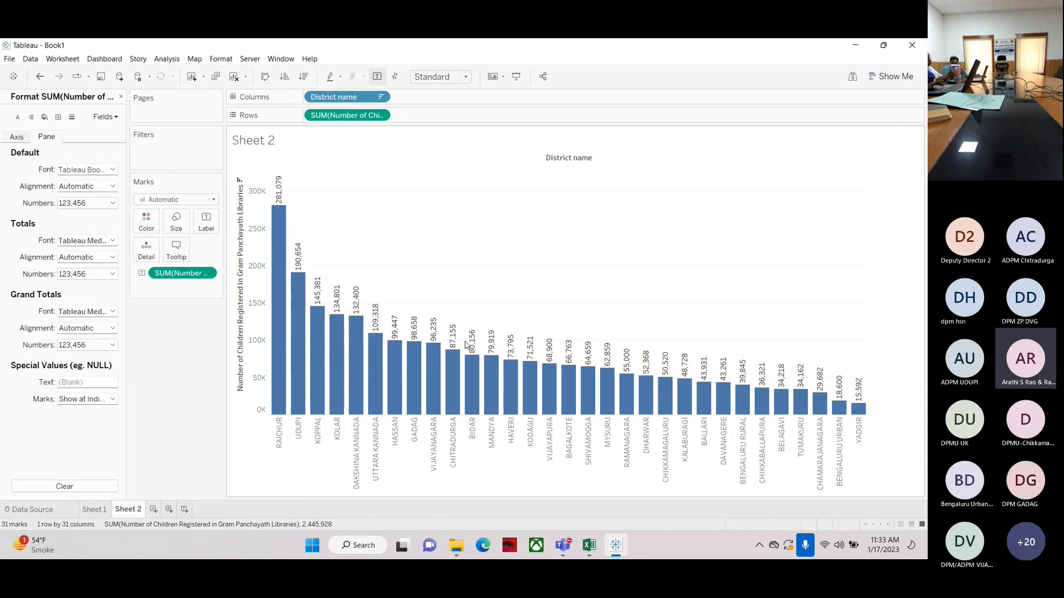
{"action": "left_click", "coordinate": [87, 203]}
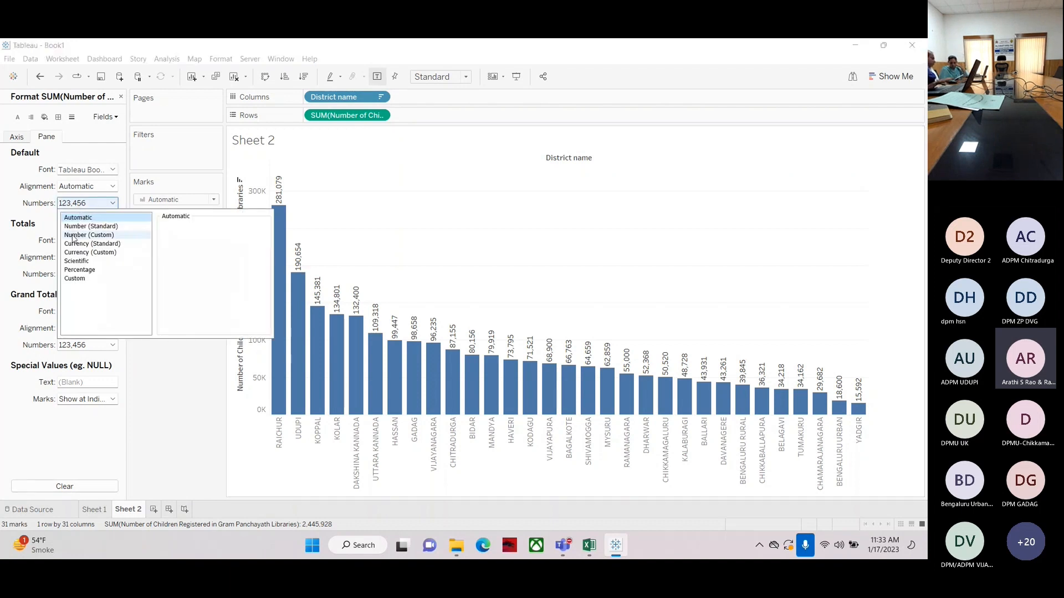
{"action": "left_click", "coordinate": [88, 235]}
{"action": "left_click", "coordinate": [188, 287]}
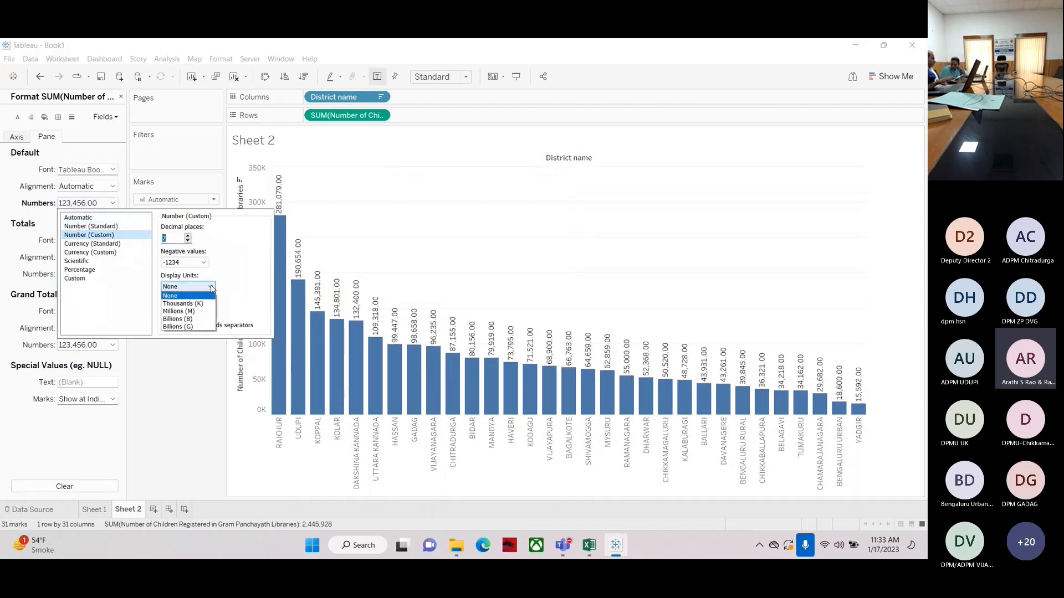
{"action": "left_click", "coordinate": [196, 299]}
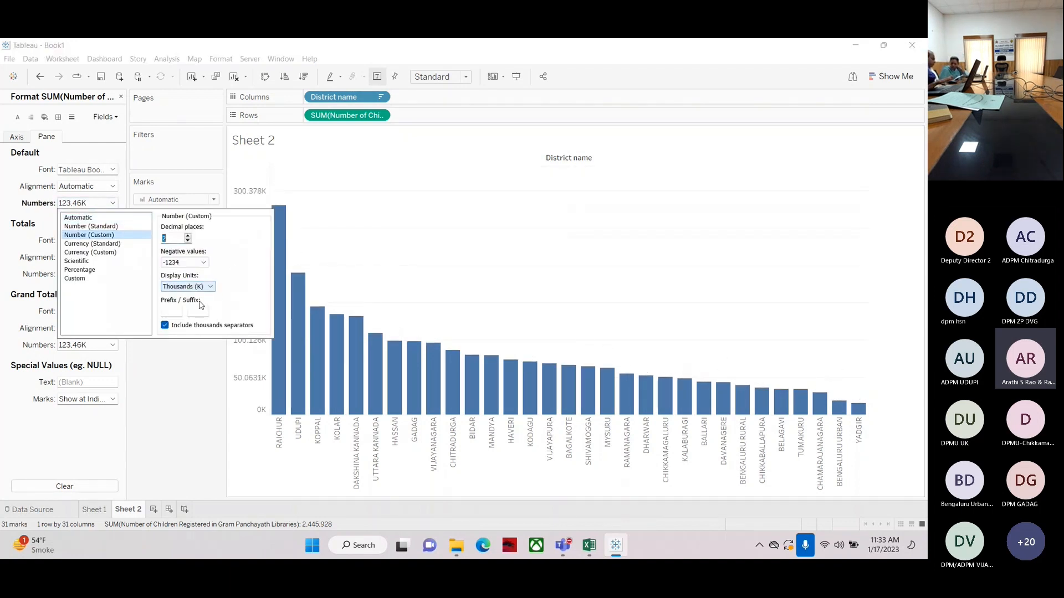
{"action": "left_click", "coordinate": [188, 240]}
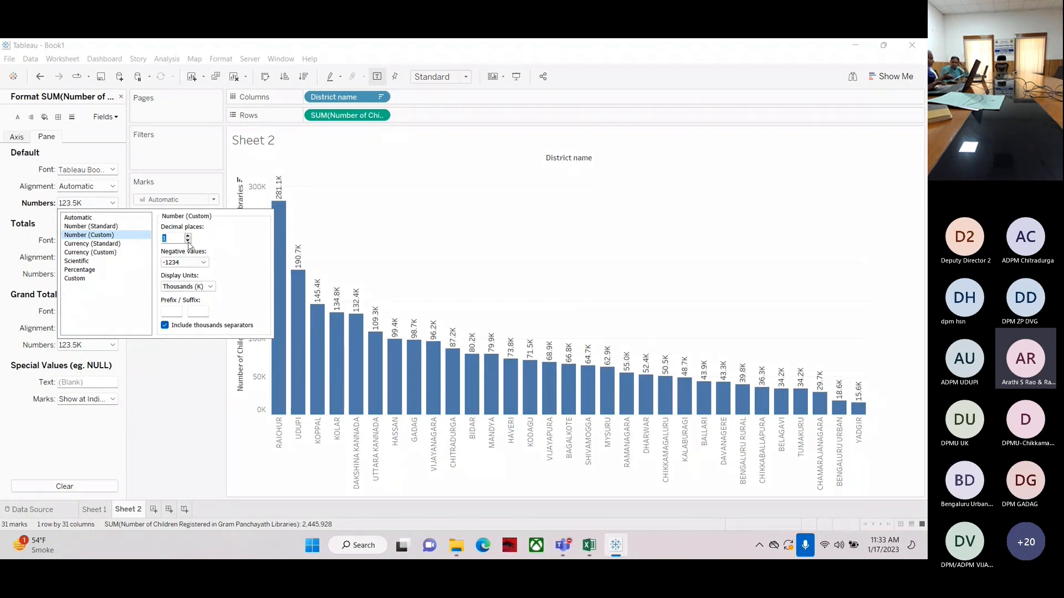
{"action": "left_click", "coordinate": [188, 241]}
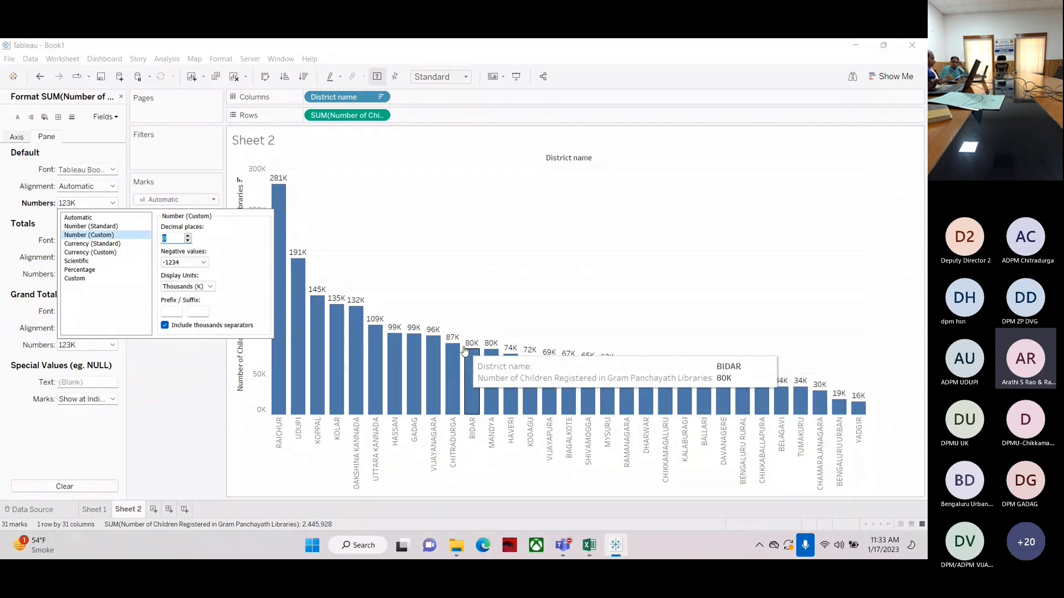
{"action": "left_click", "coordinate": [175, 412]}
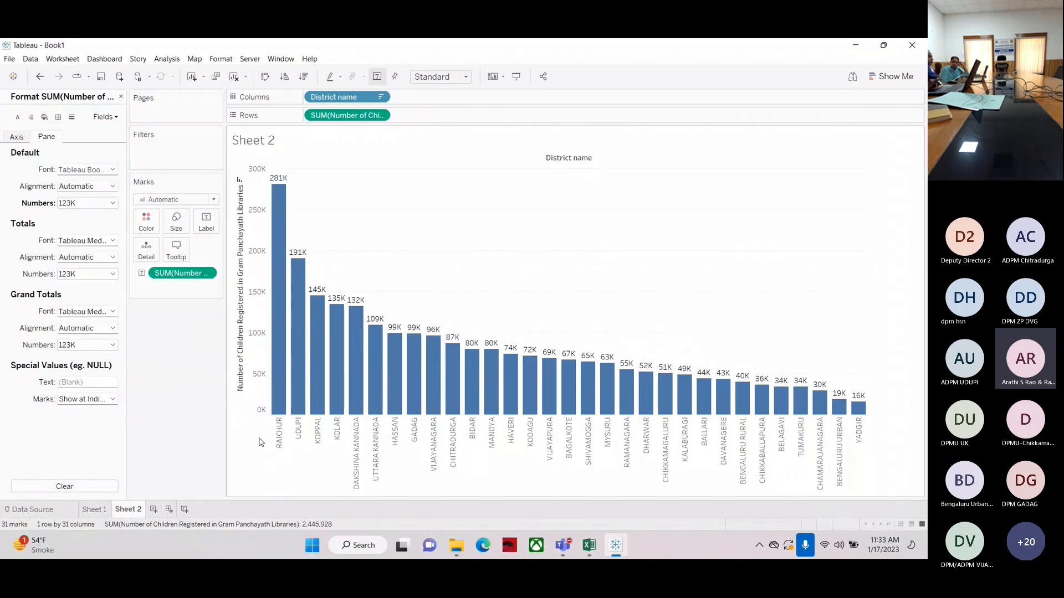
Add a reference line on the value axis with its scope set to the entire table
{"action": "right_click", "coordinate": [257, 440]}
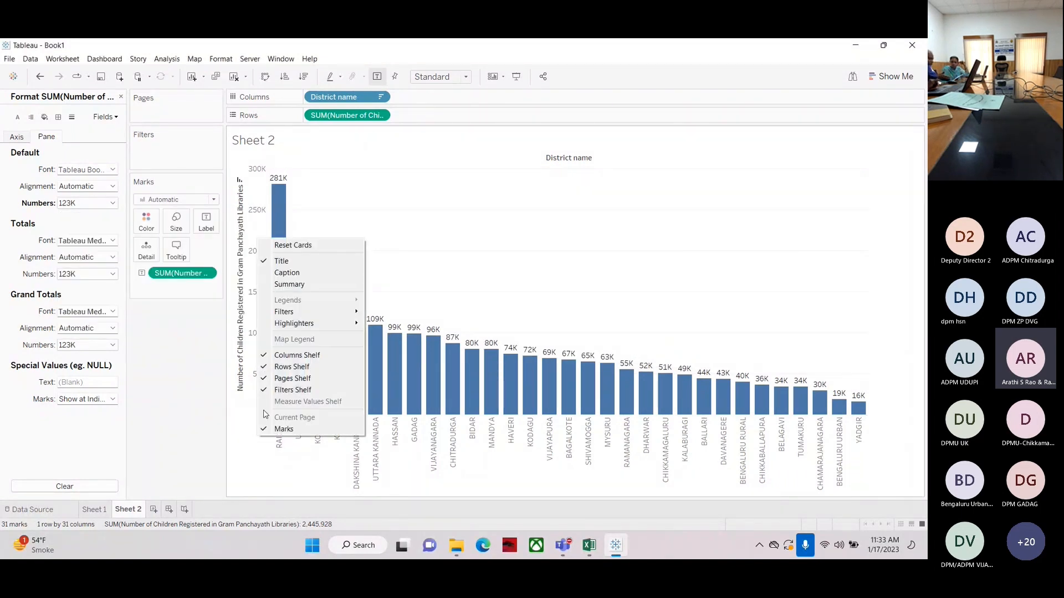
{"action": "left_click", "coordinate": [243, 480]}
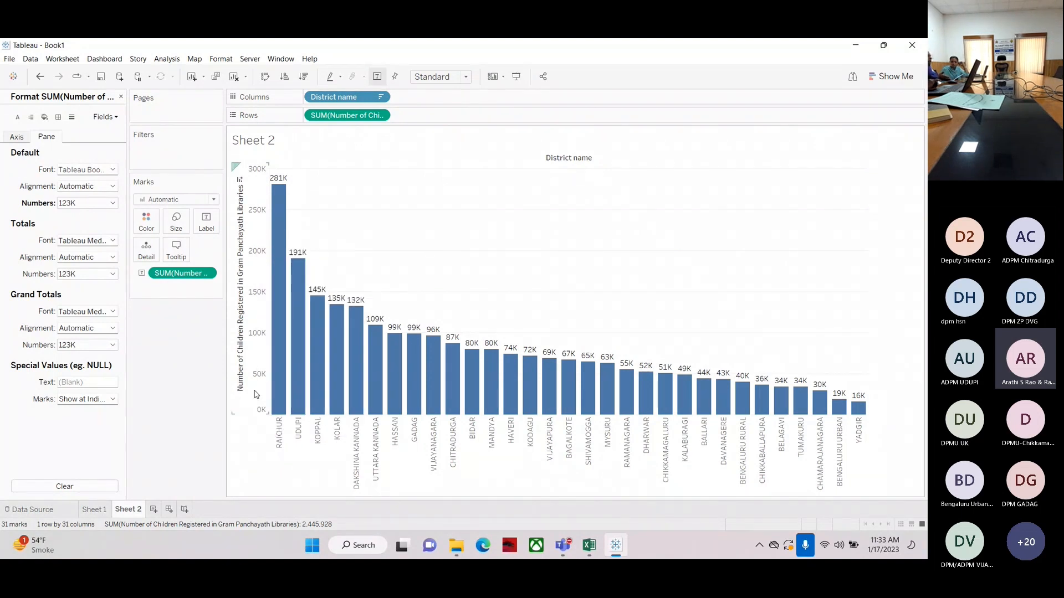
{"action": "right_click", "coordinate": [256, 395]}
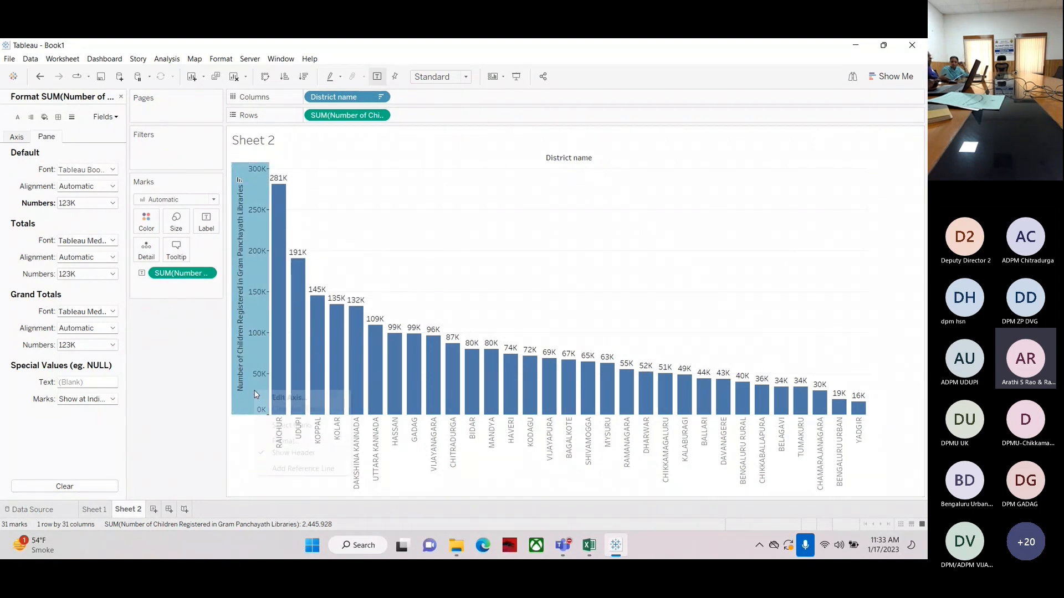
{"action": "left_click", "coordinate": [277, 469]}
{"action": "left_click_drag", "start_coordinate": [340, 142], "coordinate": [117, 139]}
{"action": "left_click", "coordinate": [118, 204]}
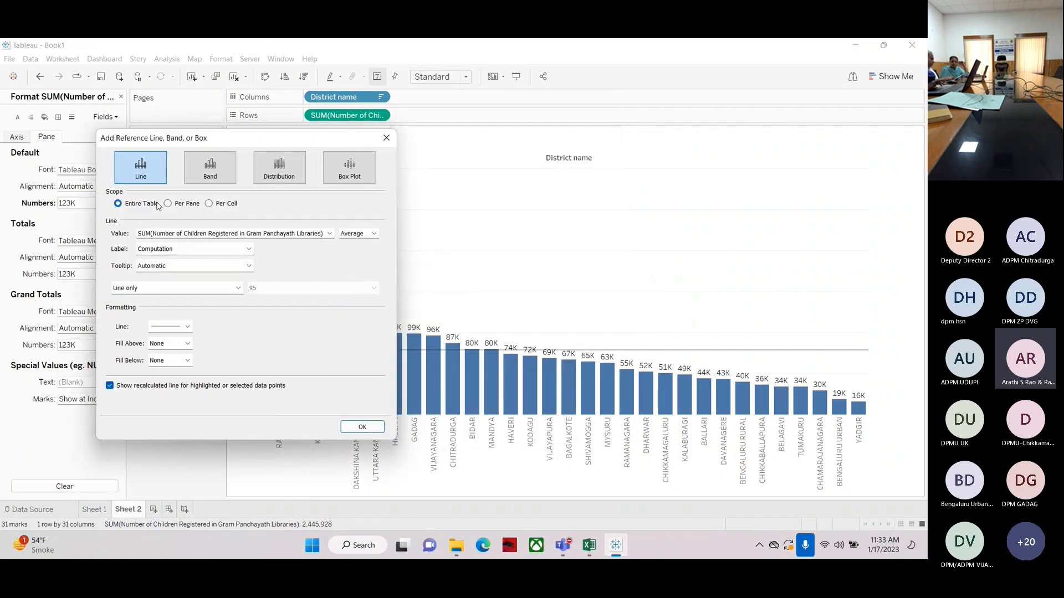
{"action": "left_click", "coordinate": [209, 203]}
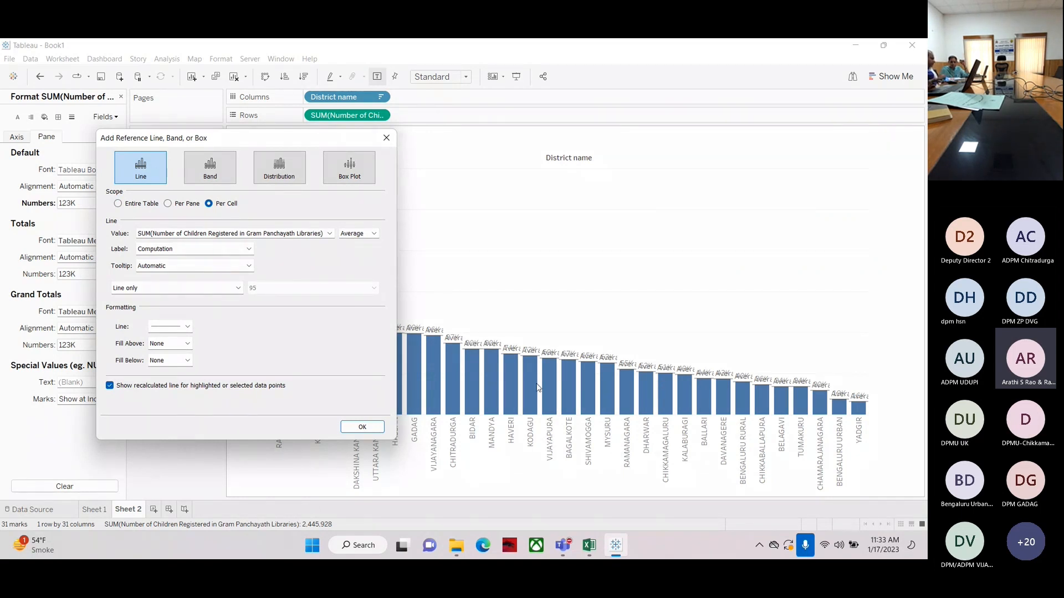
{"action": "left_click", "coordinate": [167, 203]}
{"action": "left_click", "coordinate": [118, 204]}
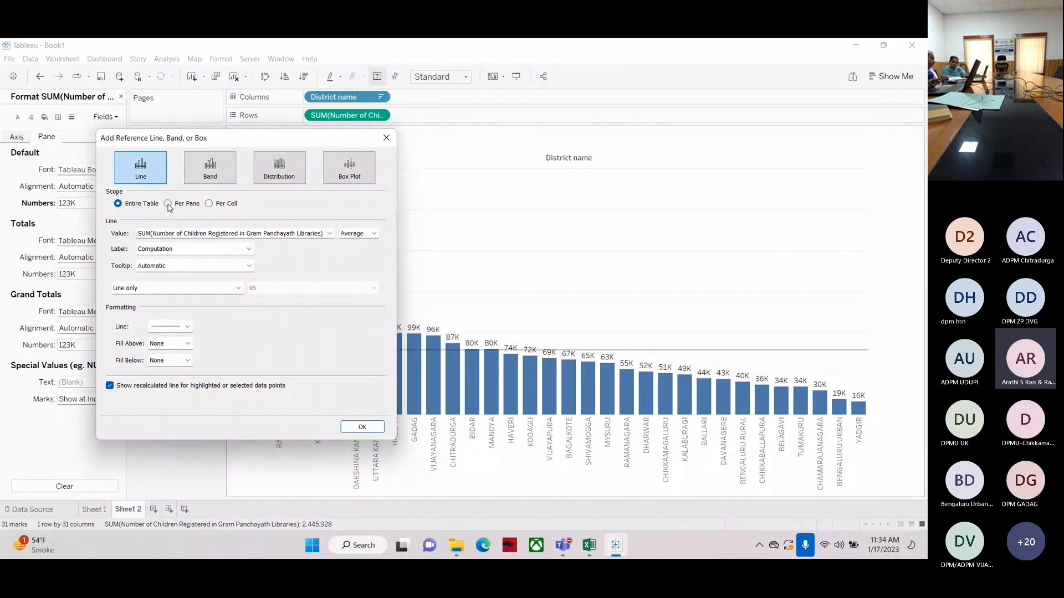
{"action": "left_click", "coordinate": [168, 204]}
{"action": "left_click", "coordinate": [118, 204]}
Keep the reference line at Average, style it as a dashed green line, and apply it
{"action": "left_click", "coordinate": [169, 326]}
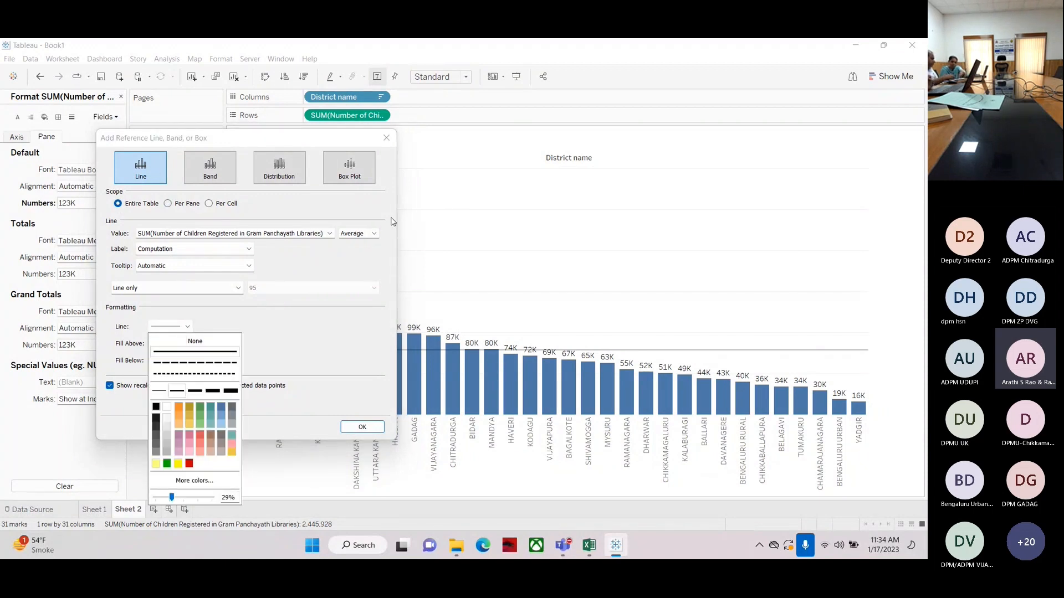
{"action": "left_click", "coordinate": [374, 233]}
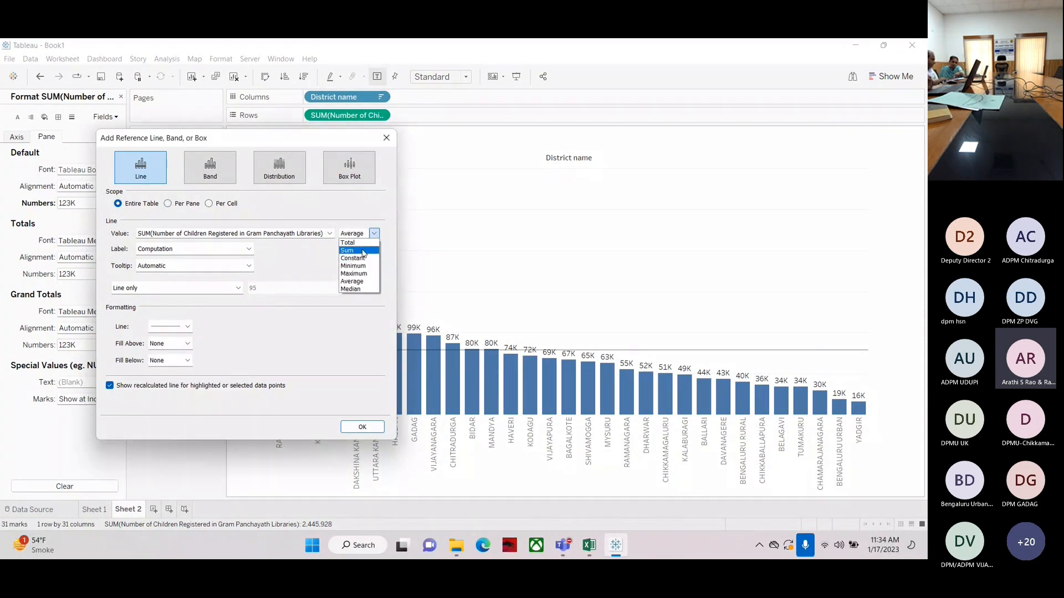
{"action": "left_click", "coordinate": [354, 282]}
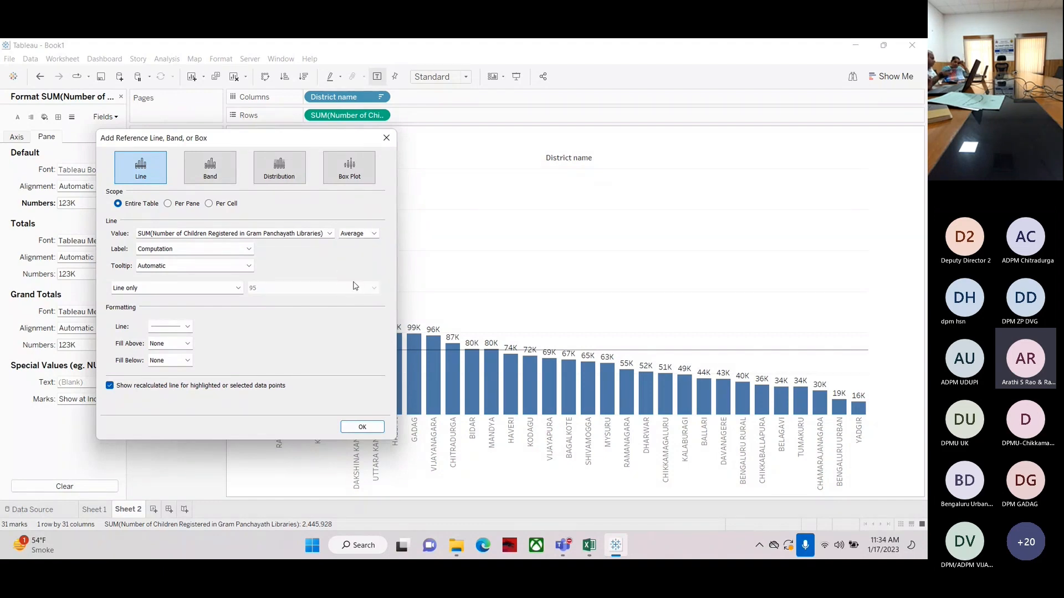
{"action": "left_click_drag", "start_coordinate": [235, 143], "coordinate": [167, 201]}
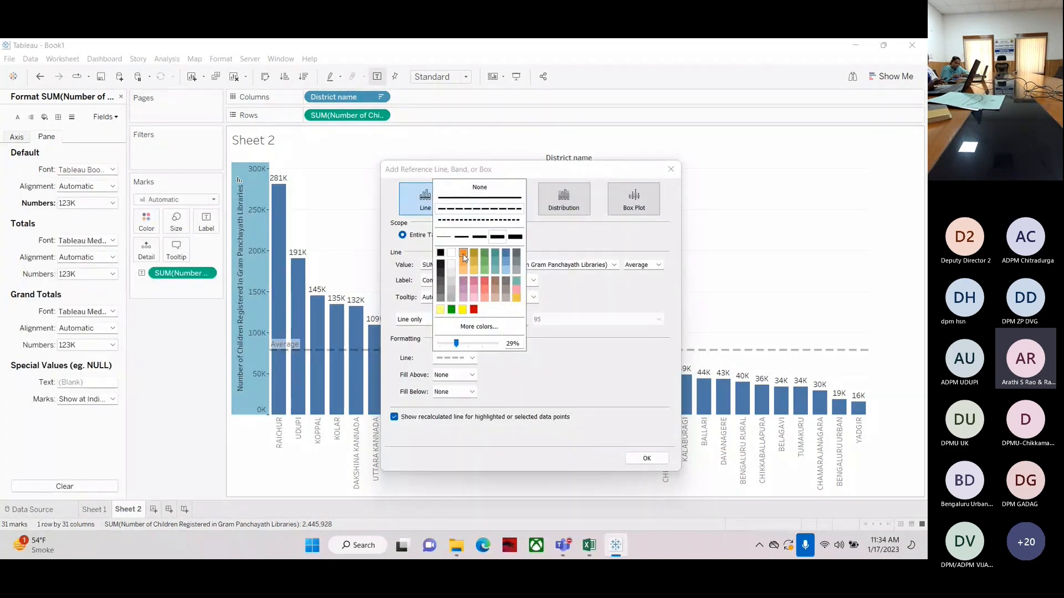
{"action": "left_click", "coordinate": [463, 254]}
{"action": "left_click", "coordinate": [451, 310]}
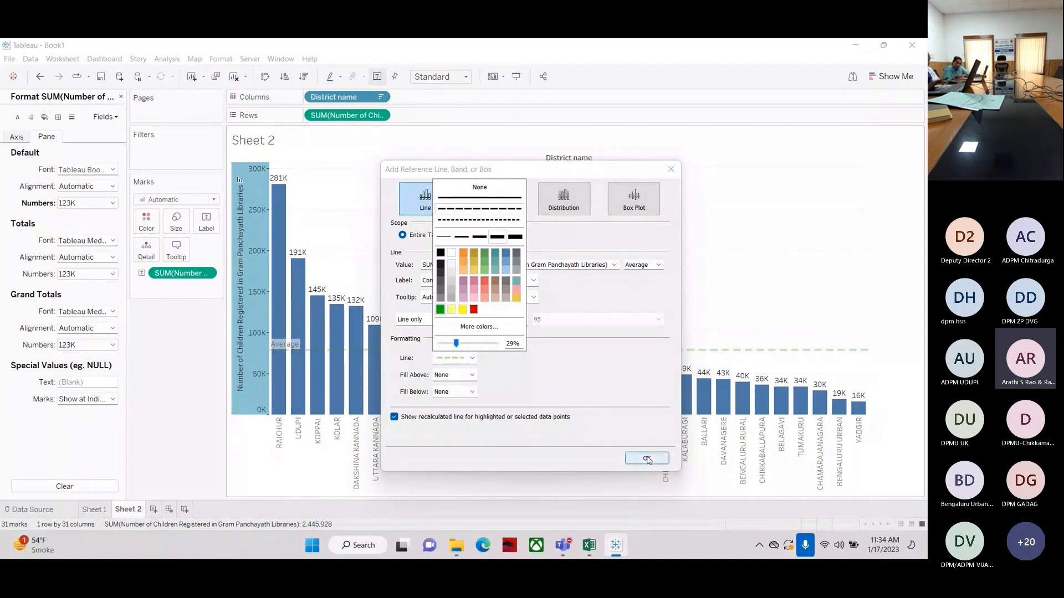
{"action": "left_click", "coordinate": [642, 461]}
{"action": "left_click", "coordinate": [642, 460]}
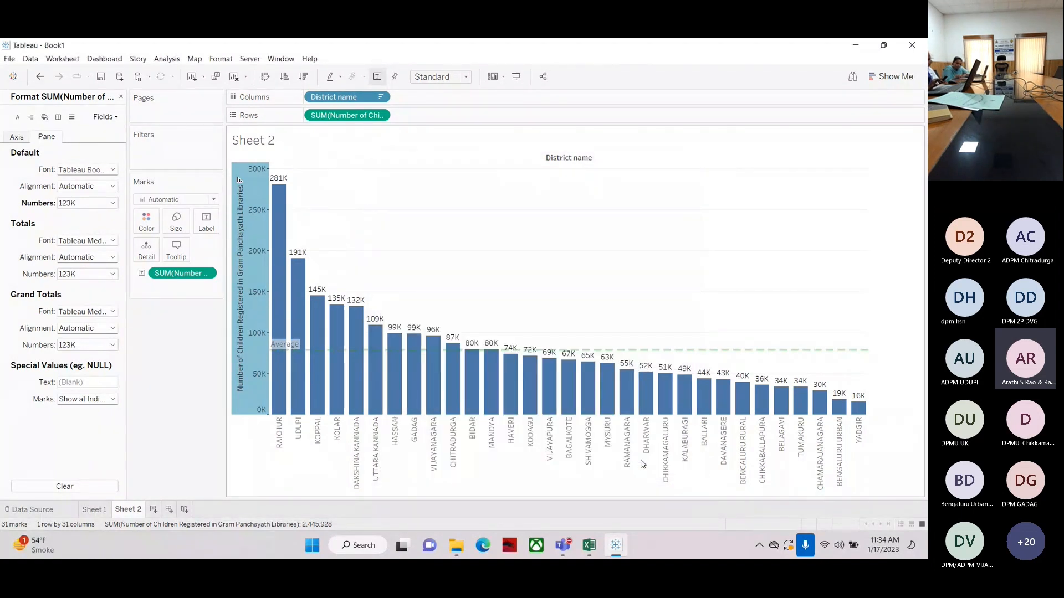
Edit the average reference line to fill the area below it with a light color
{"action": "mouse_move", "coordinate": [693, 355]}
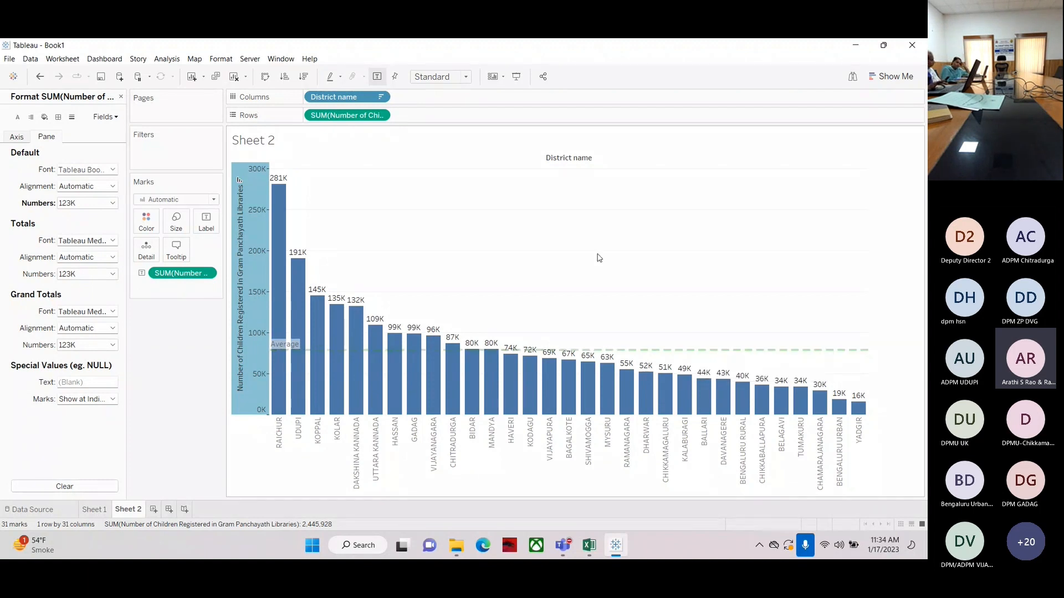
{"action": "mouse_move", "coordinate": [620, 350]}
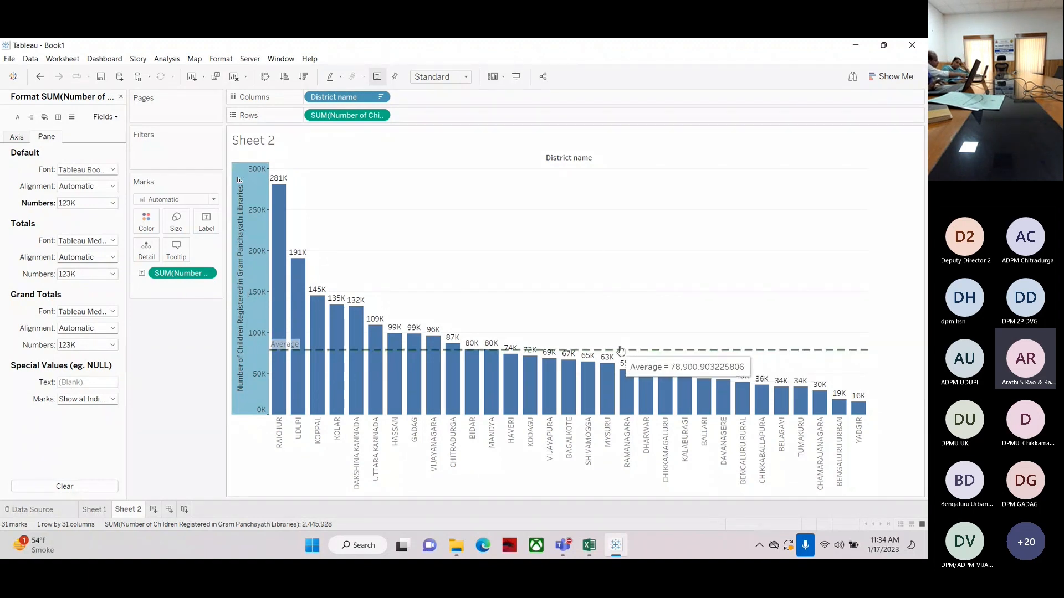
{"action": "right_click", "coordinate": [252, 395]}
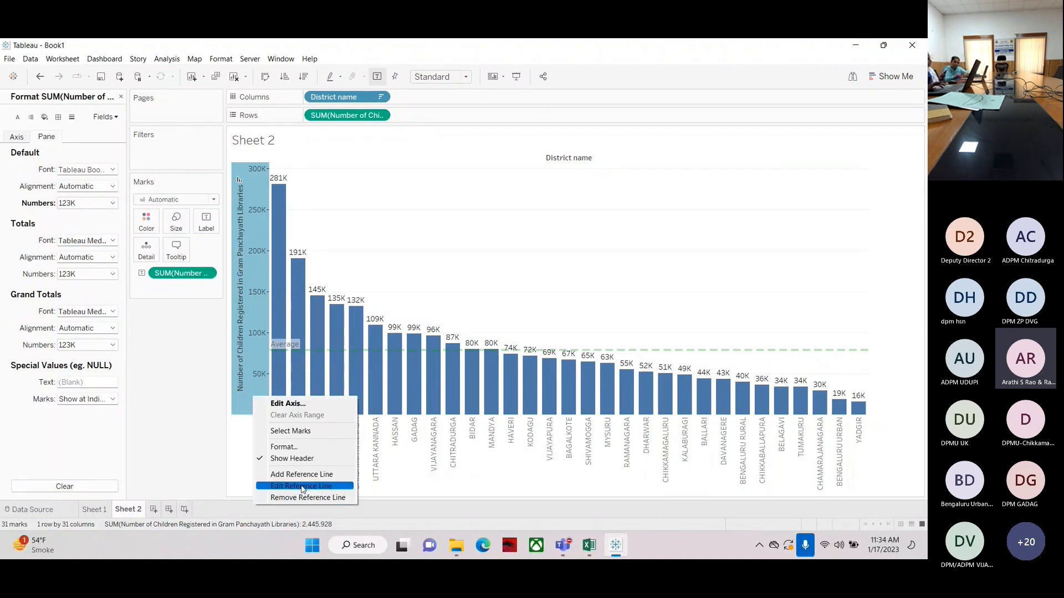
{"action": "left_click", "coordinate": [302, 486]}
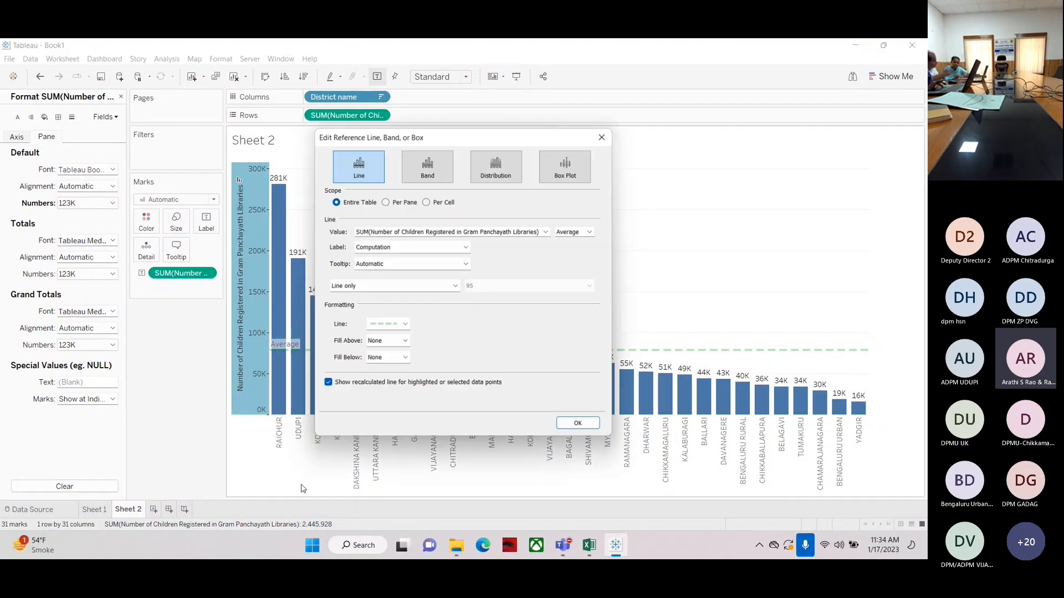
{"action": "left_click", "coordinate": [389, 341]}
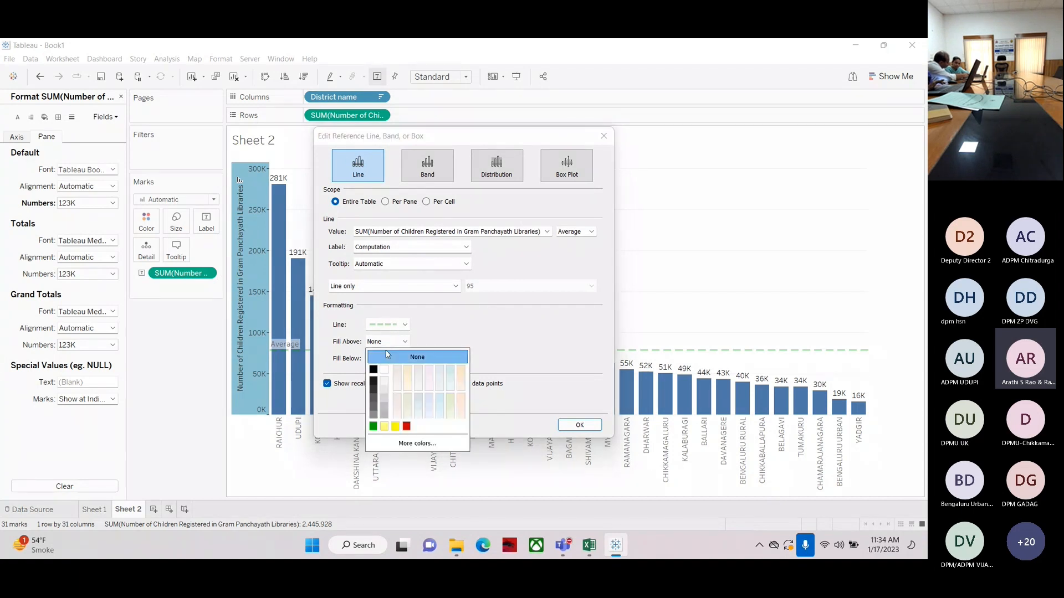
{"action": "left_click", "coordinate": [325, 368]}
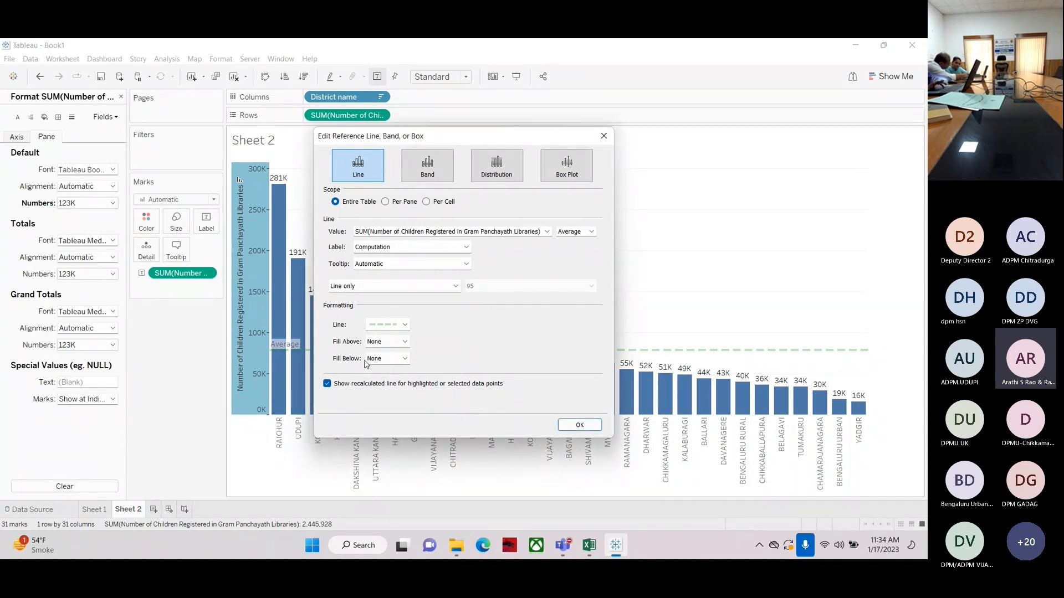
{"action": "left_click", "coordinate": [385, 361]}
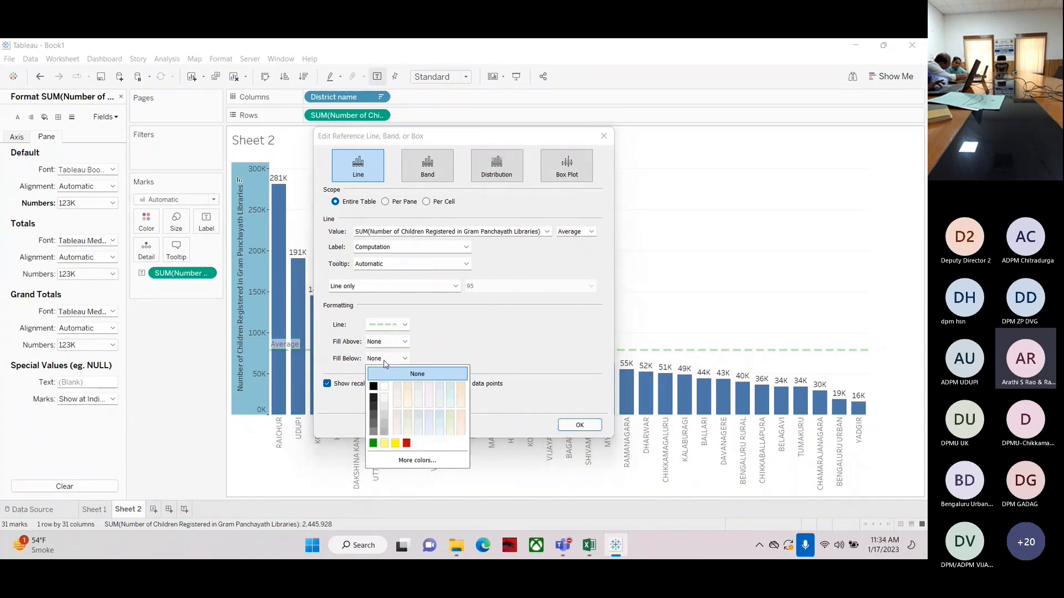
{"action": "left_click", "coordinate": [407, 430]}
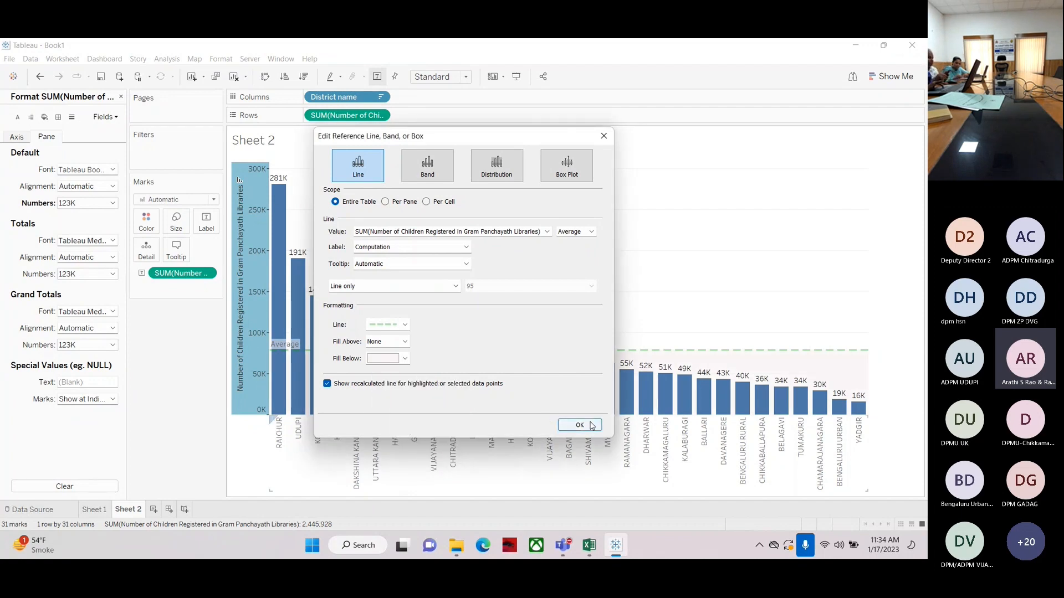
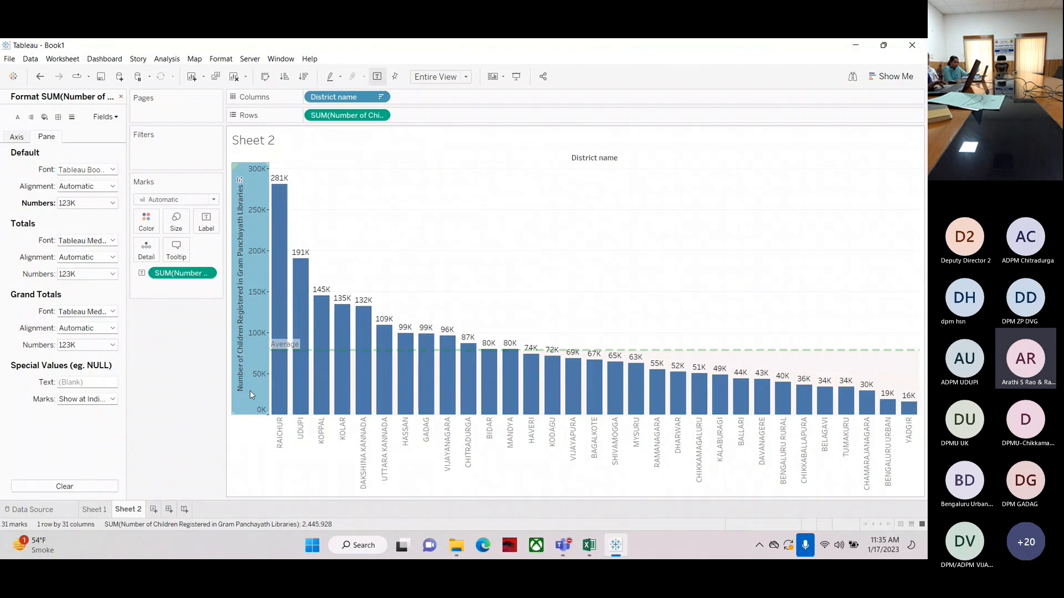
Convert the reference line into a band running from a constant 100000 up to the Maximum, and apply it
{"action": "left_click", "coordinate": [278, 482]}
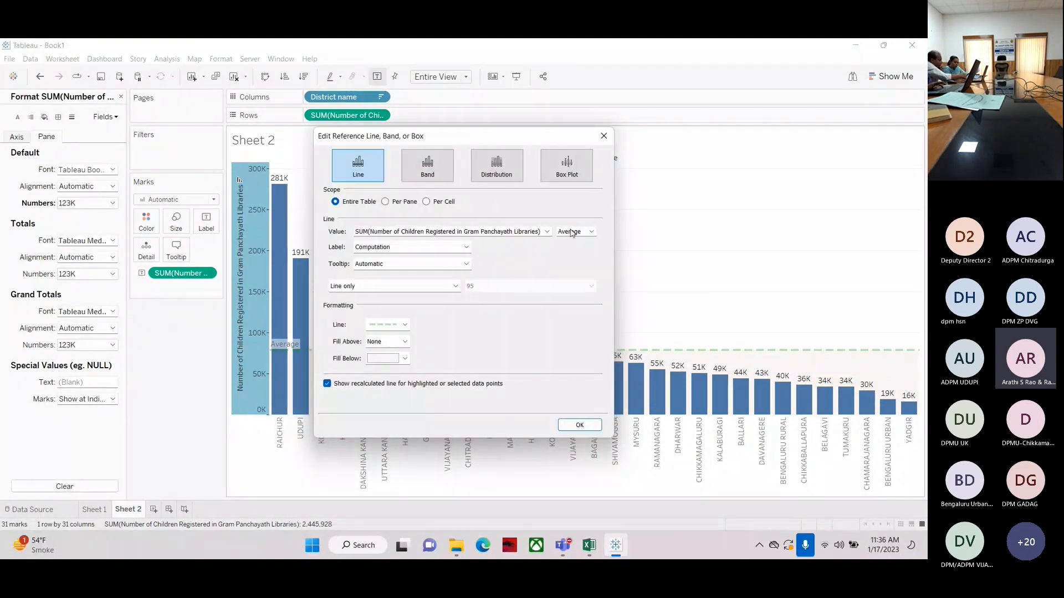
{"action": "left_click", "coordinate": [430, 175]}
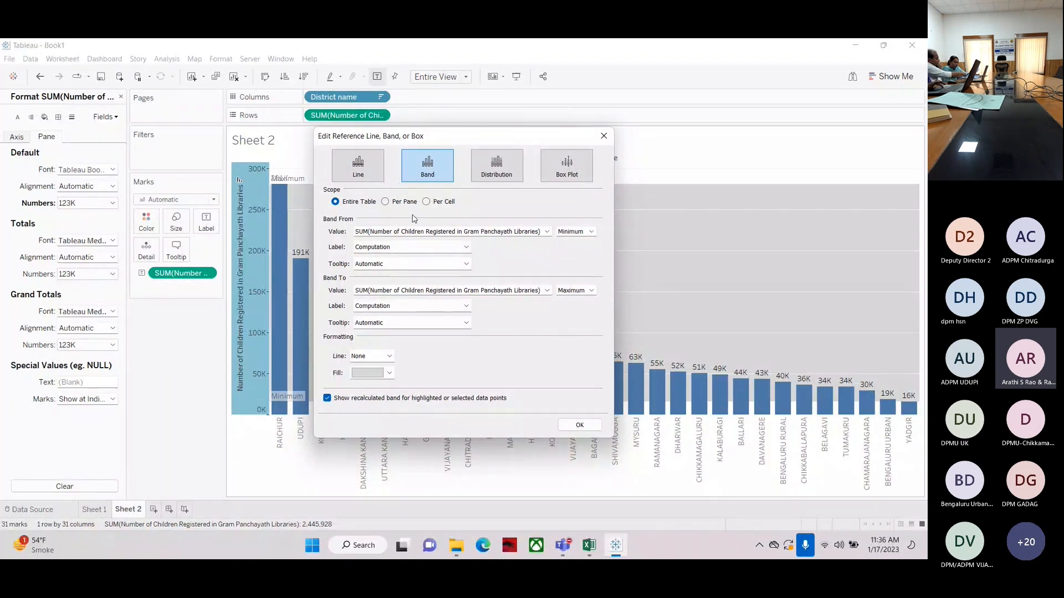
{"action": "left_click", "coordinate": [581, 233]}
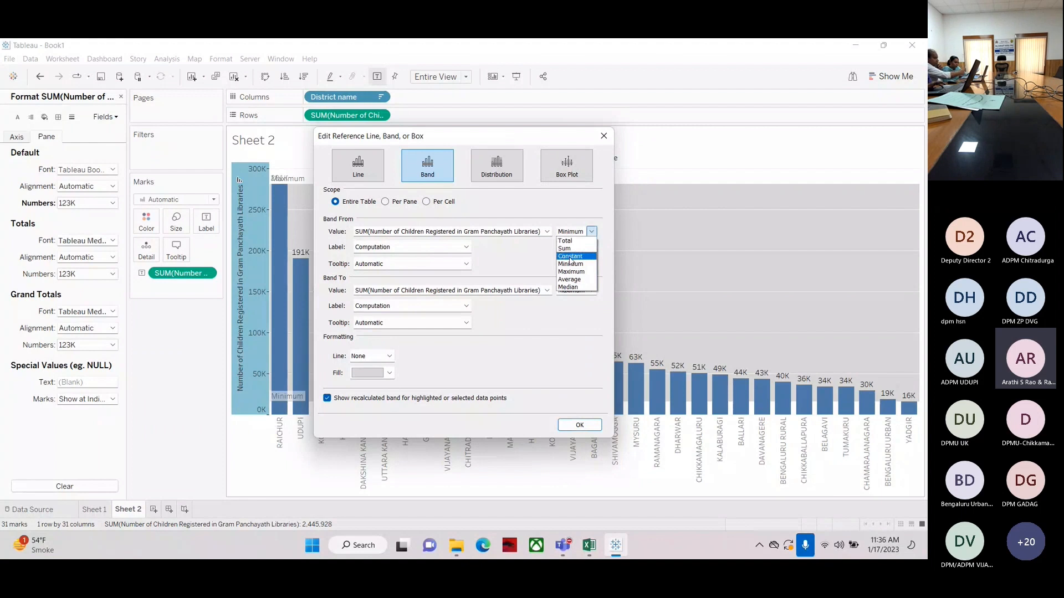
{"action": "left_click", "coordinate": [570, 258]}
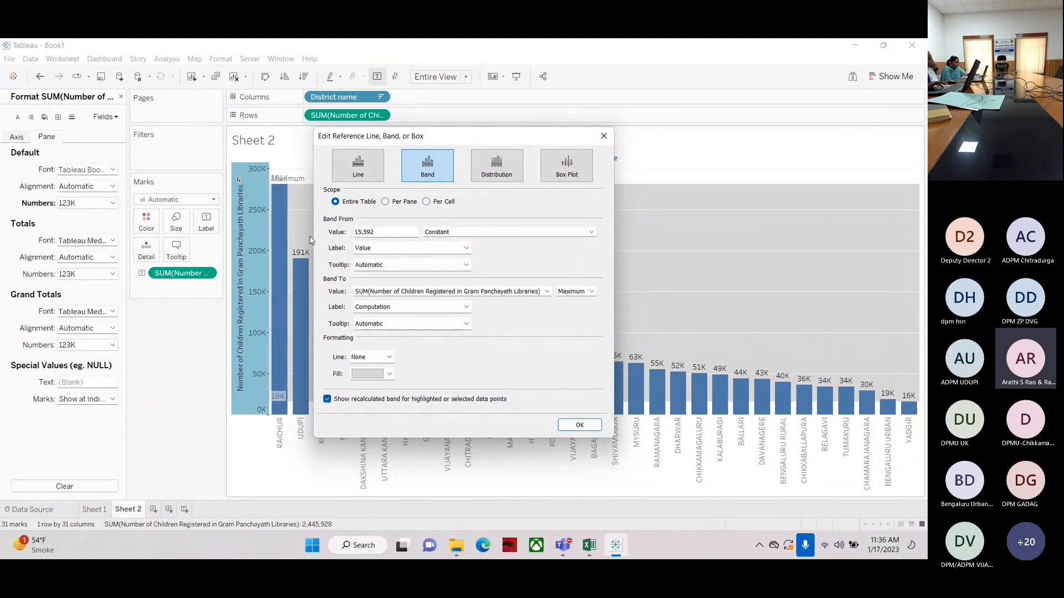
{"action": "left_click_drag", "start_coordinate": [387, 231], "coordinate": [284, 230]}
{"action": "type", "text": "100000"}
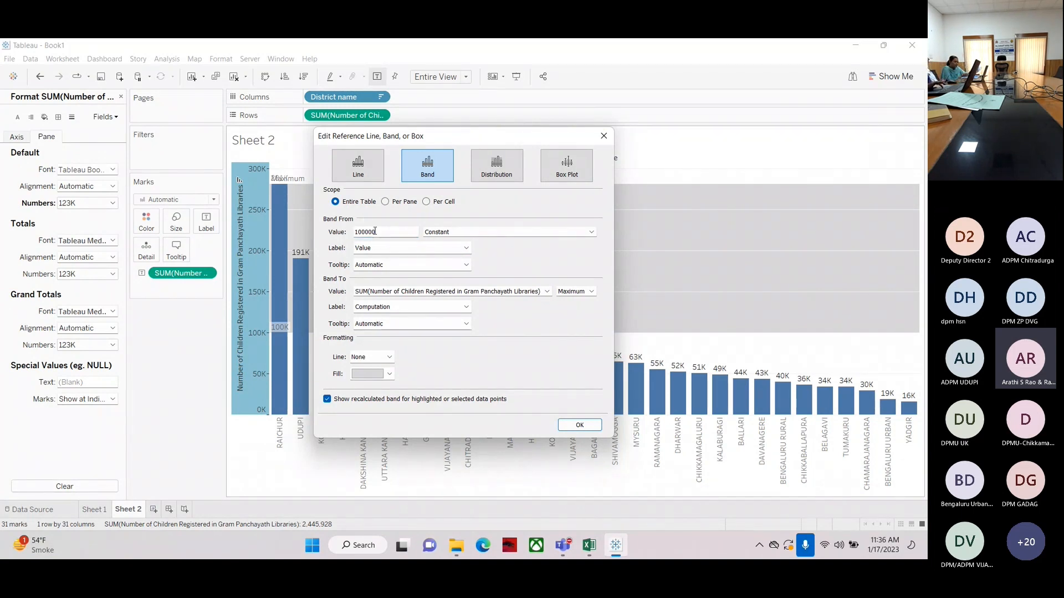
{"action": "left_click", "coordinate": [576, 292]}
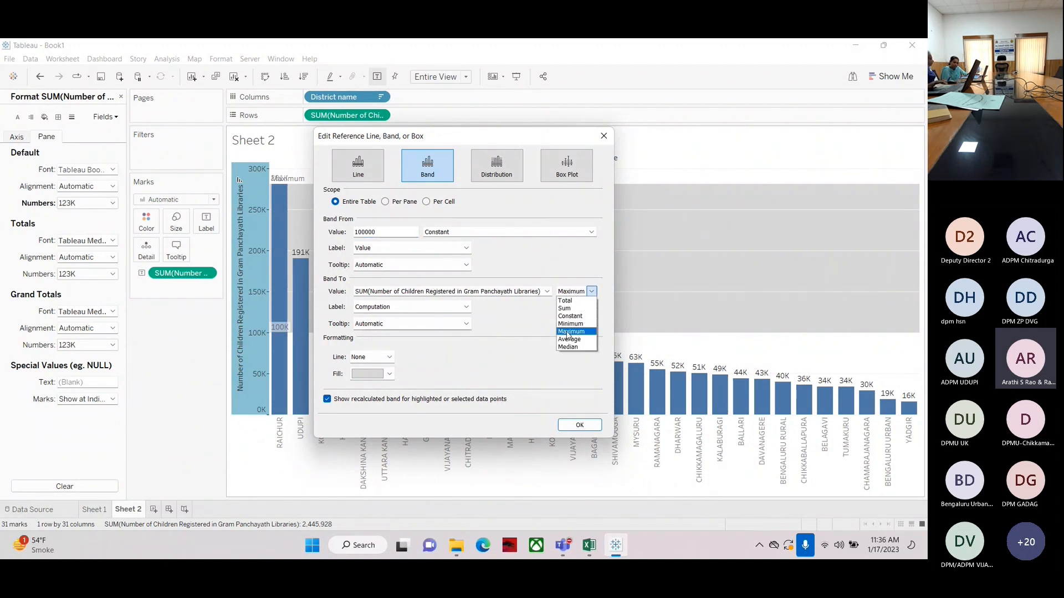
{"action": "left_click", "coordinate": [555, 302]}
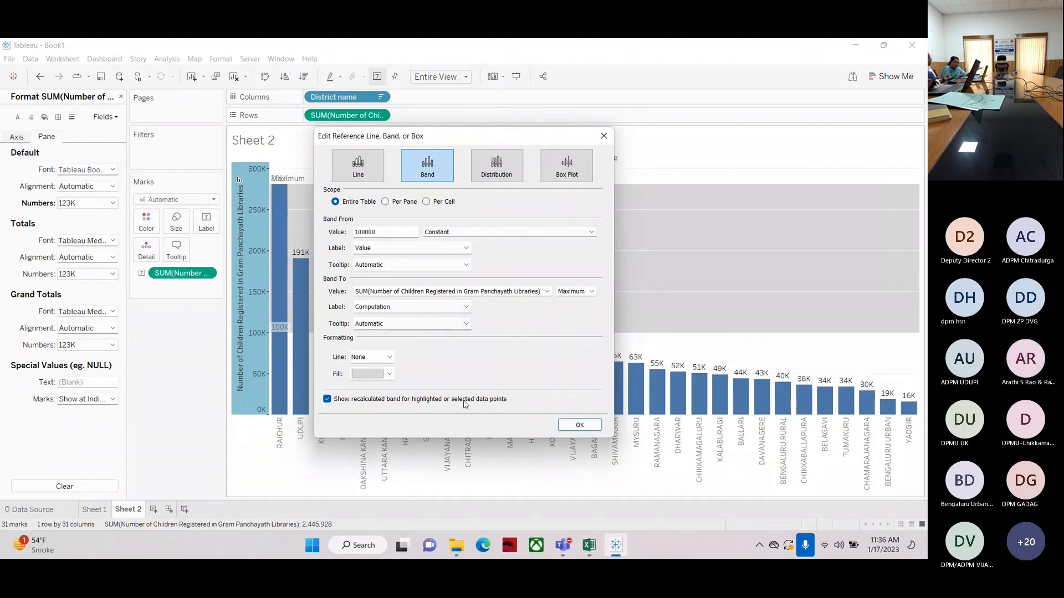
{"action": "left_click", "coordinate": [580, 425]}
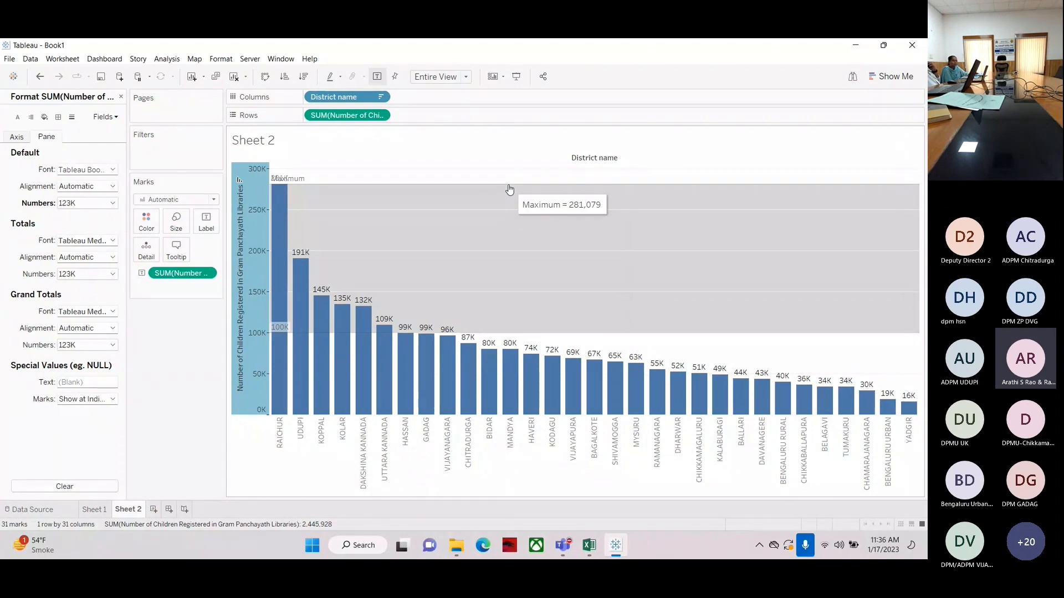
Reopen the reference line editor and switch between the Line, Band, Distribution and Box Plot types to compare them
{"action": "right_click", "coordinate": [254, 397]}
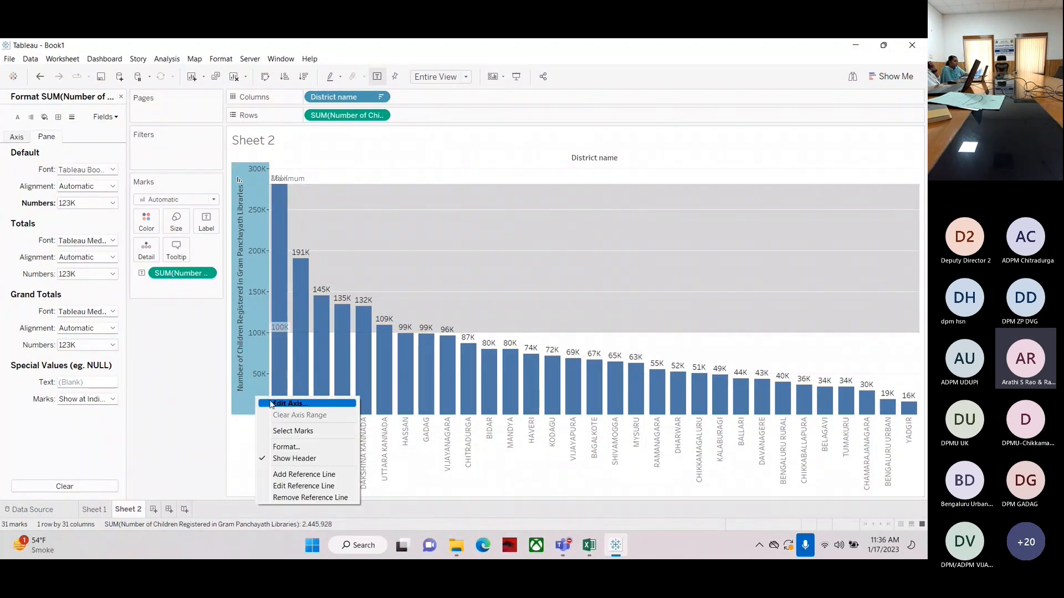
{"action": "left_click", "coordinate": [304, 486]}
{"action": "left_click", "coordinate": [365, 168]}
{"action": "left_click", "coordinate": [425, 168]}
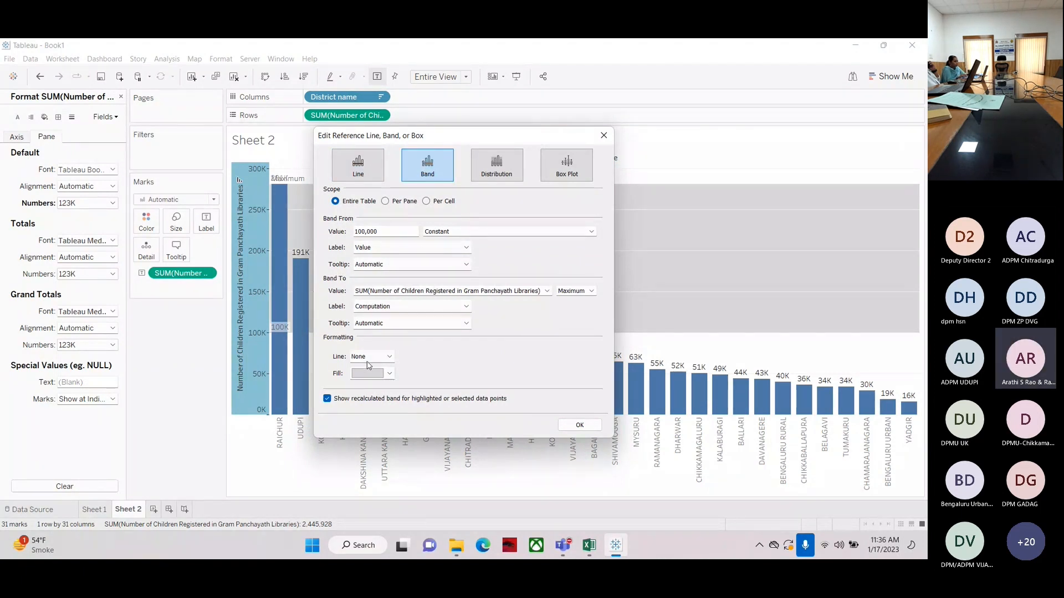
{"action": "left_click", "coordinate": [508, 169]}
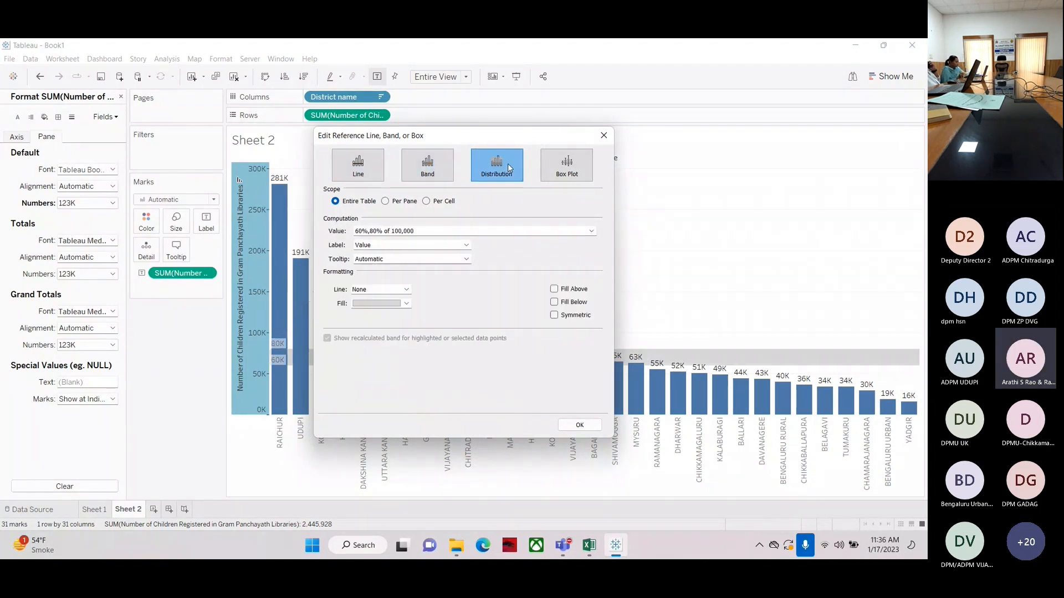
{"action": "left_click", "coordinate": [566, 166]}
{"action": "left_click", "coordinate": [496, 169]}
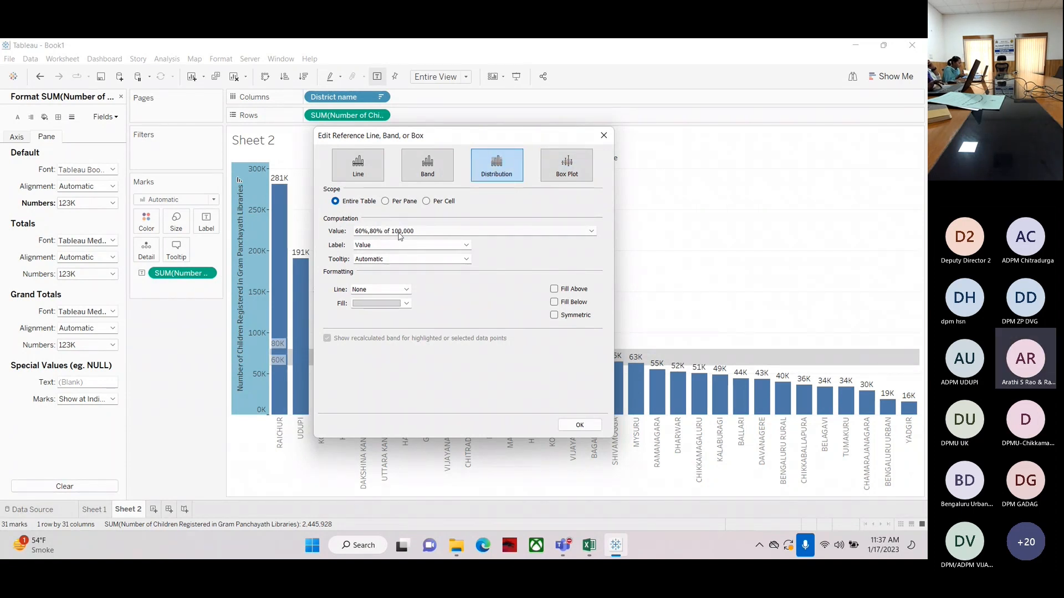
{"action": "left_click", "coordinate": [571, 162]}
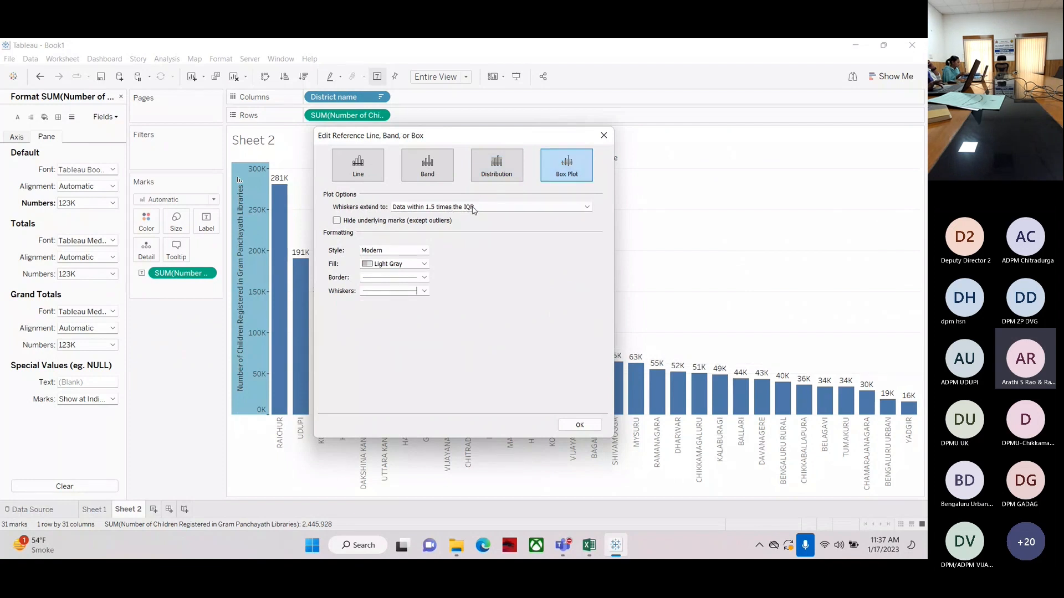
{"action": "left_click", "coordinate": [363, 165]}
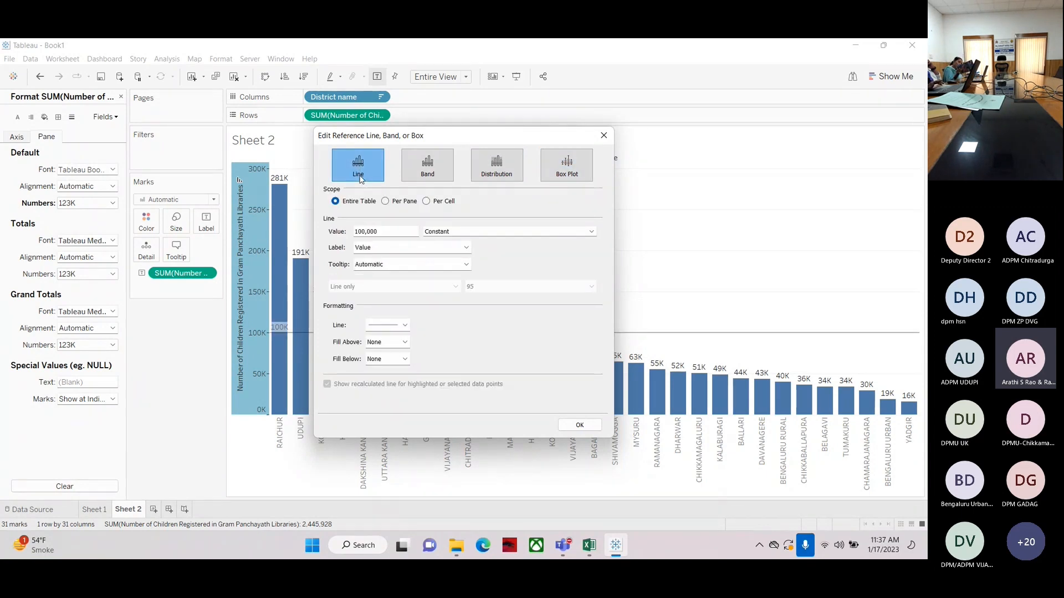
{"action": "left_click", "coordinate": [430, 169]}
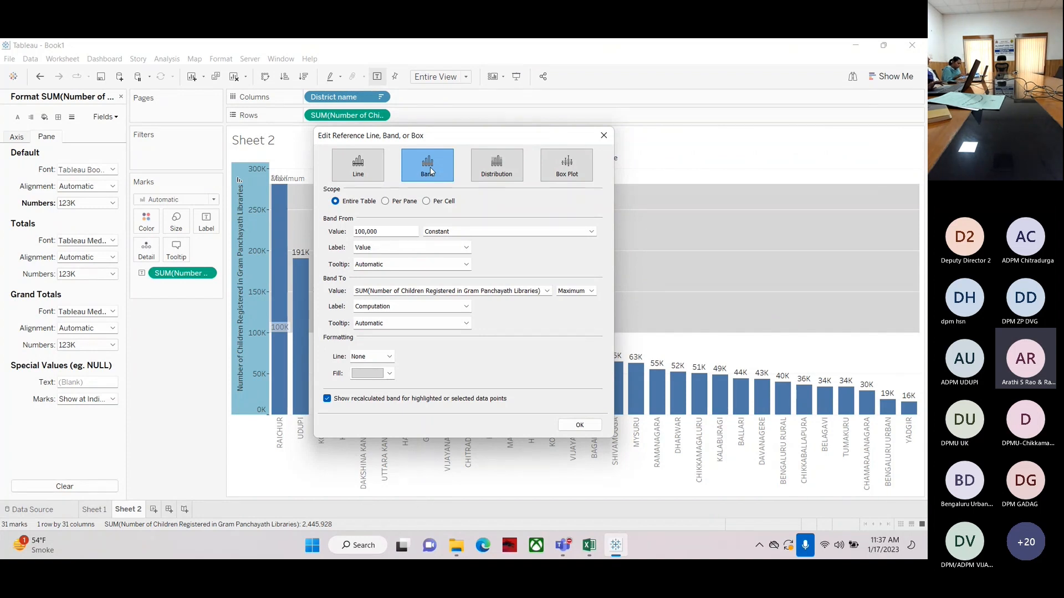
{"action": "left_click", "coordinate": [497, 165]}
Browse the distribution computation options: Percentiles, Quantiles, Standard Deviation and Percentages
{"action": "left_click", "coordinate": [368, 231]}
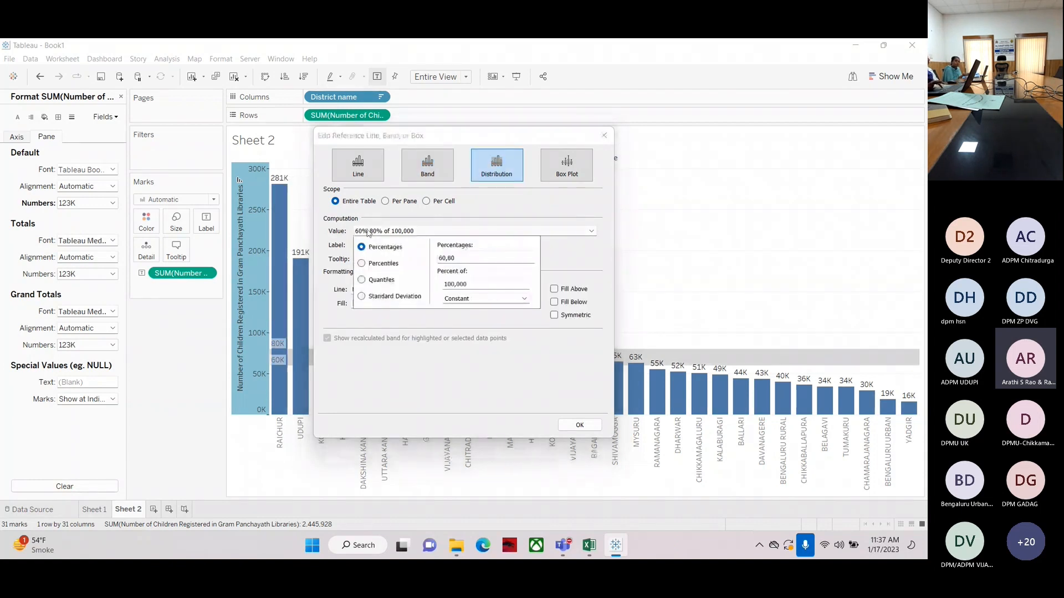
{"action": "left_click", "coordinate": [376, 265]}
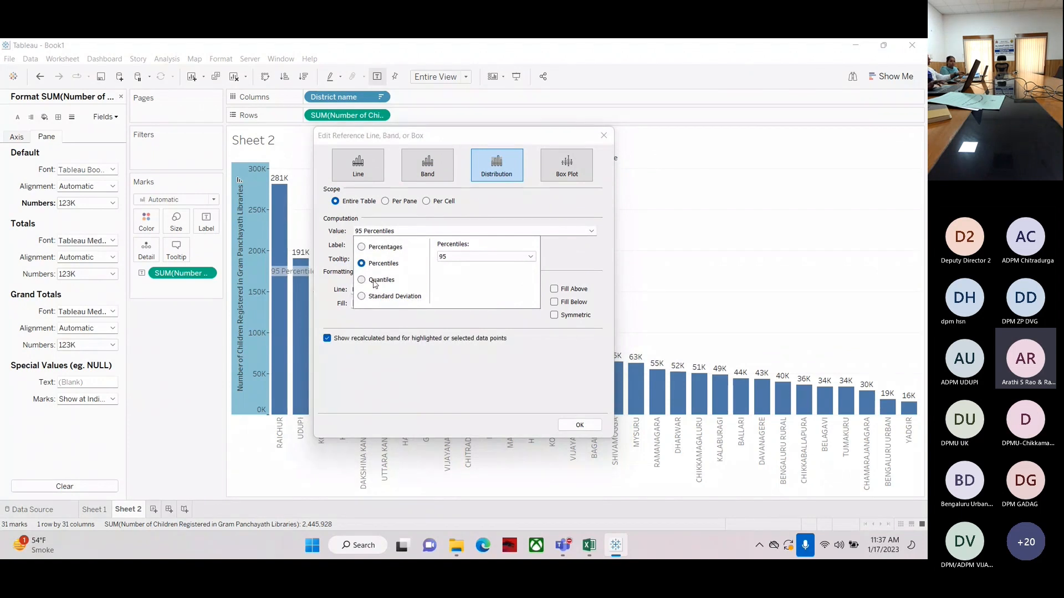
{"action": "left_click", "coordinate": [376, 281]}
{"action": "left_click", "coordinate": [376, 298]}
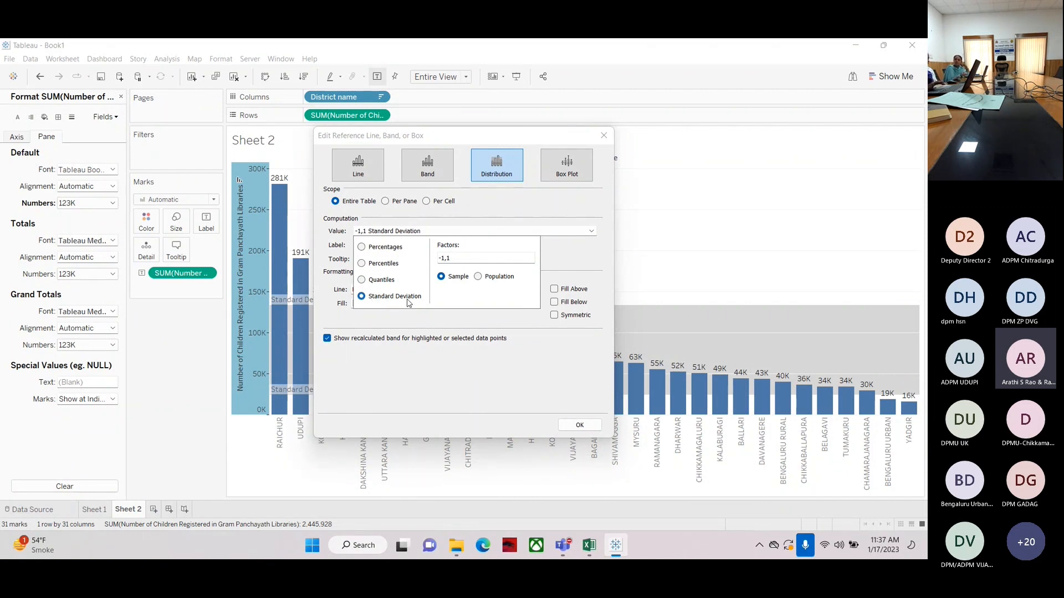
{"action": "left_click", "coordinate": [362, 247]}
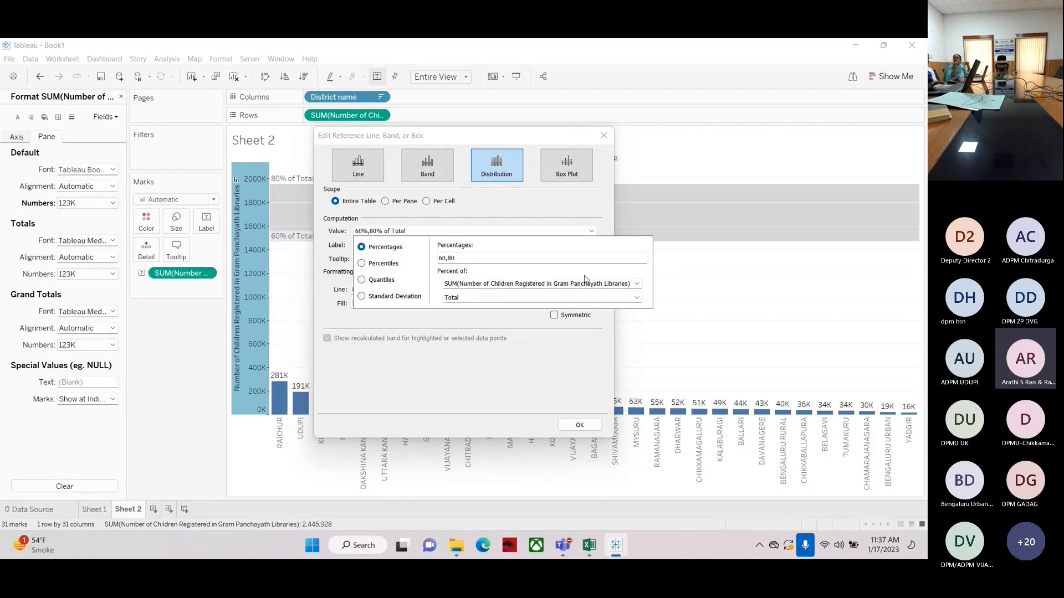
Move the dialog aside and try the Per Cell, Per Pane and Entire Table scopes on the band
{"action": "left_click", "coordinate": [567, 165]}
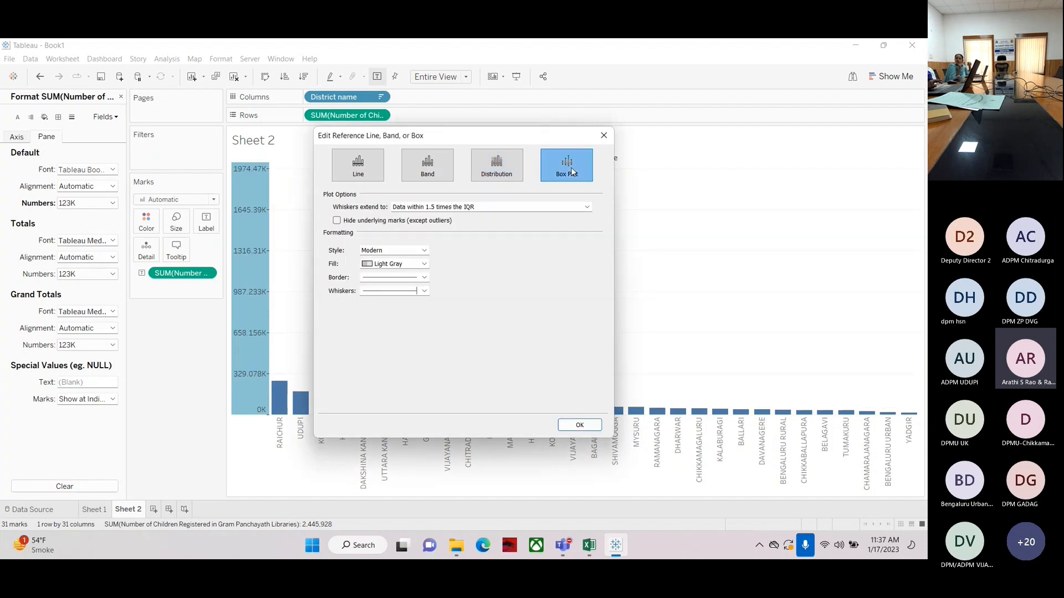
{"action": "left_click", "coordinate": [357, 167]}
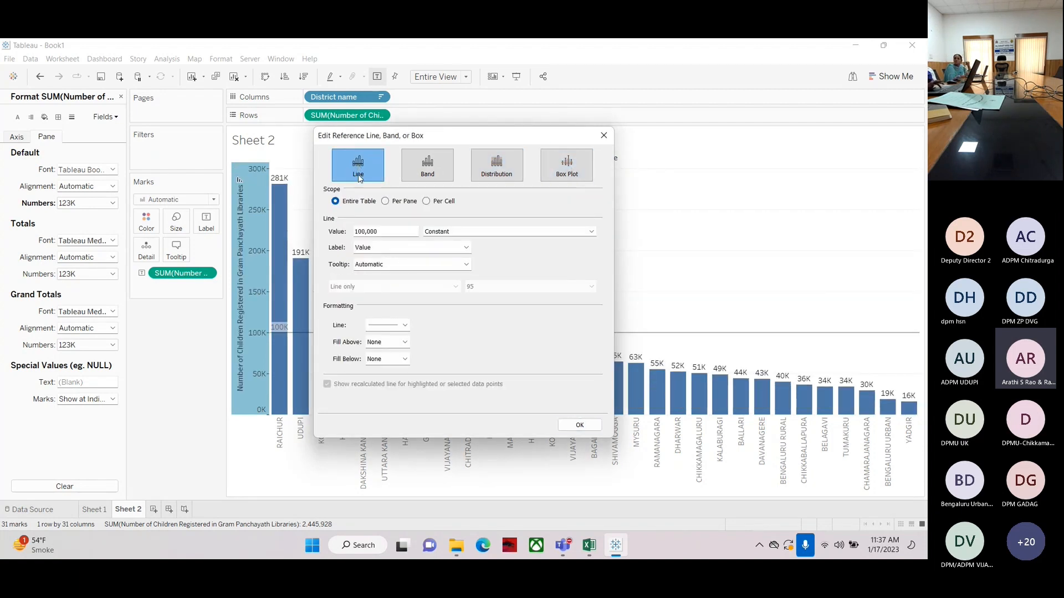
{"action": "left_click", "coordinate": [440, 163]}
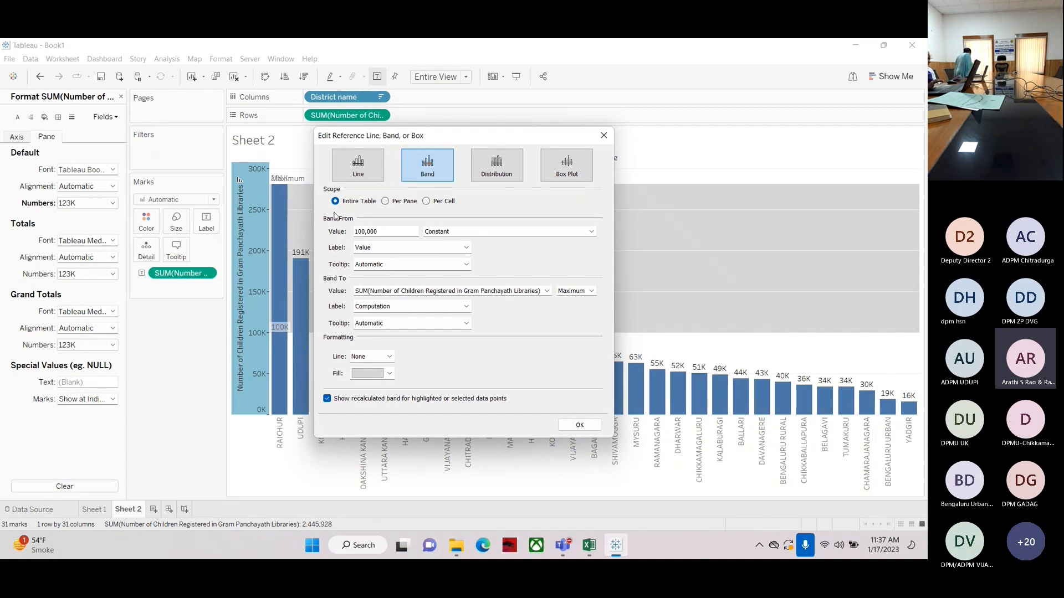
{"action": "left_click_drag", "start_coordinate": [418, 136], "coordinate": [277, 154]}
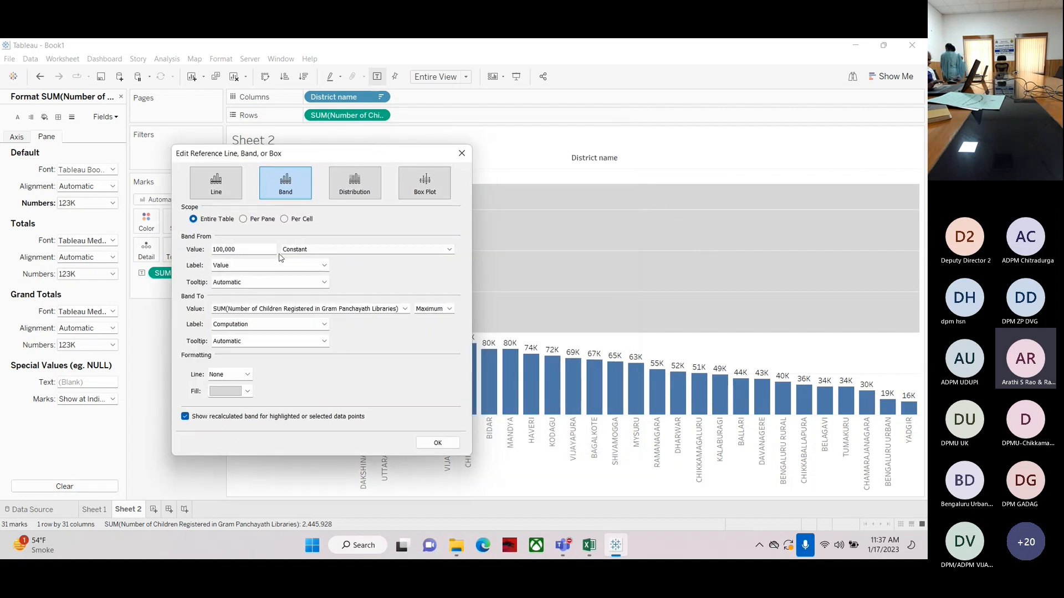
{"action": "left_click", "coordinate": [284, 219]}
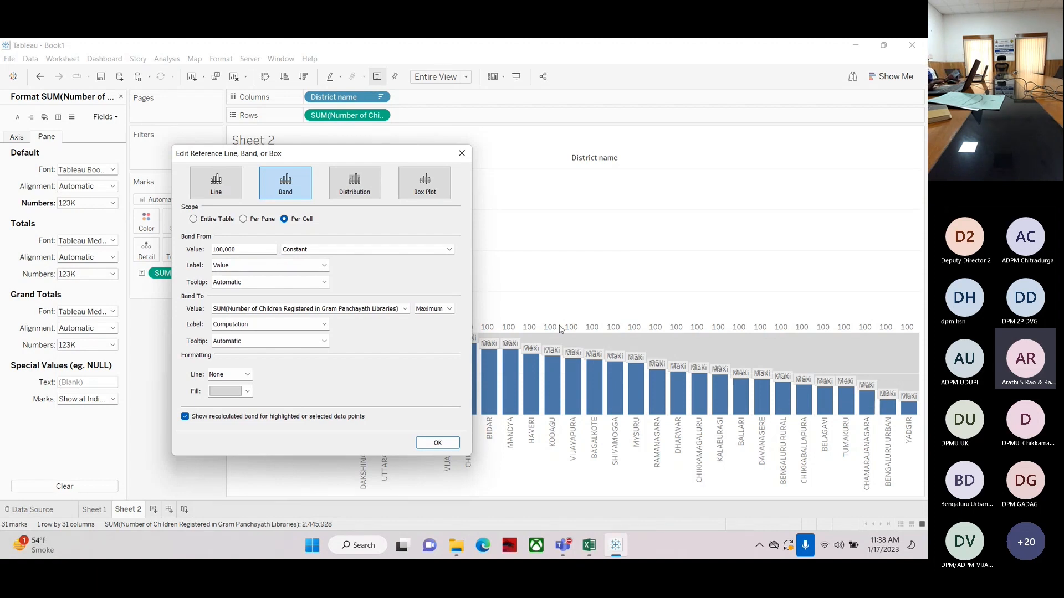
{"action": "left_click", "coordinate": [243, 219]}
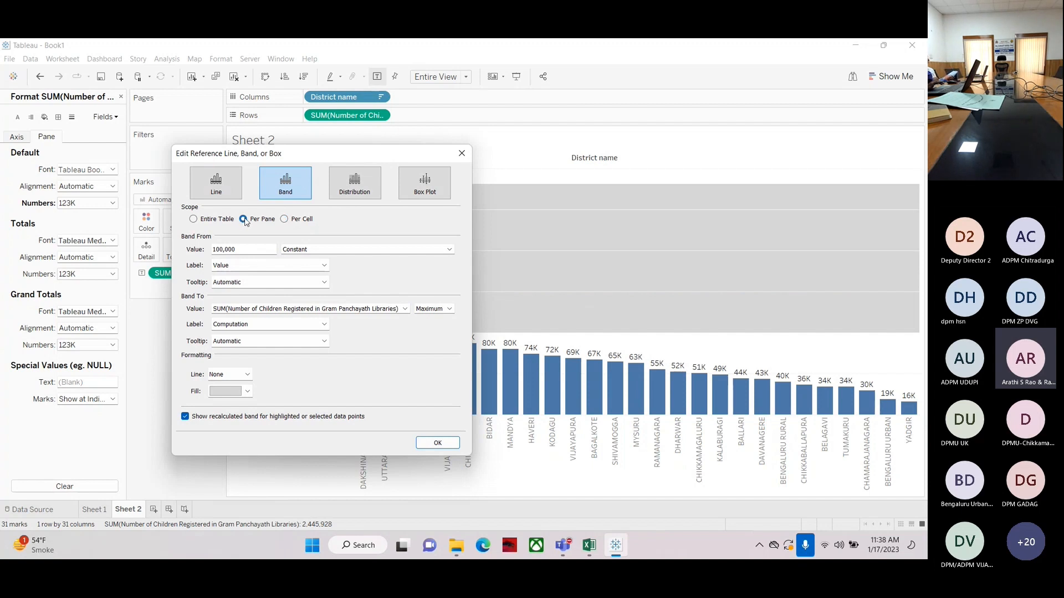
{"action": "left_click", "coordinate": [194, 219]}
Change the reference back to a single Line at a constant 100,000 and apply it
{"action": "left_click", "coordinate": [212, 192]}
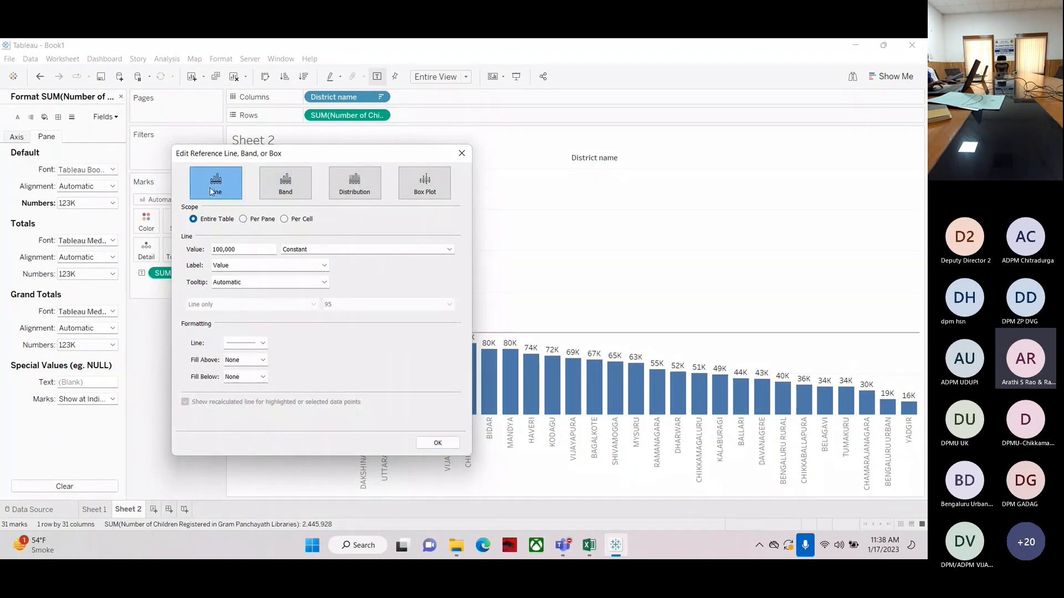
{"action": "left_click", "coordinate": [380, 251]}
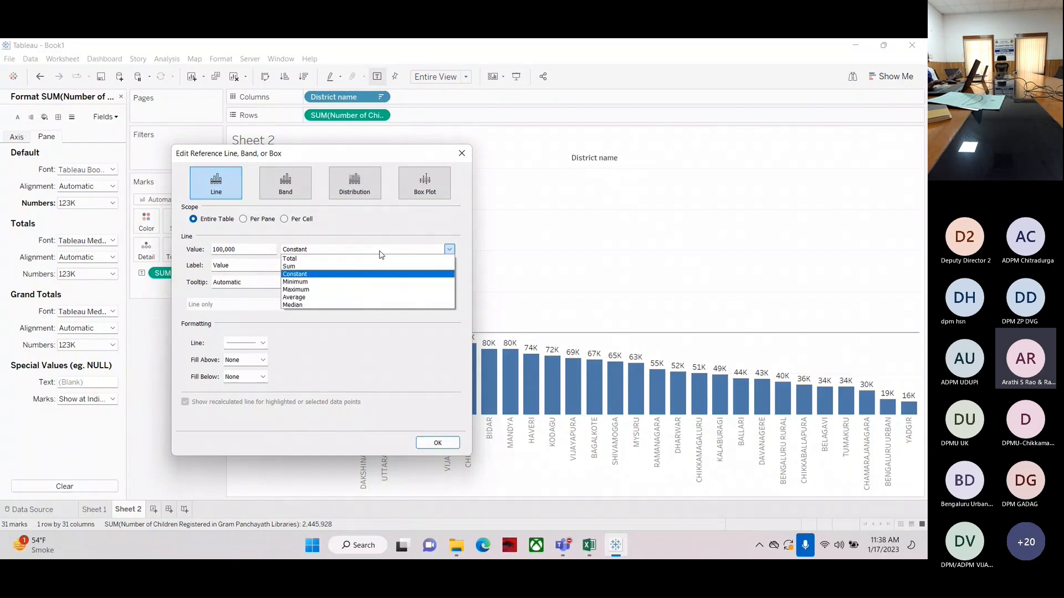
{"action": "left_click", "coordinate": [380, 254]}
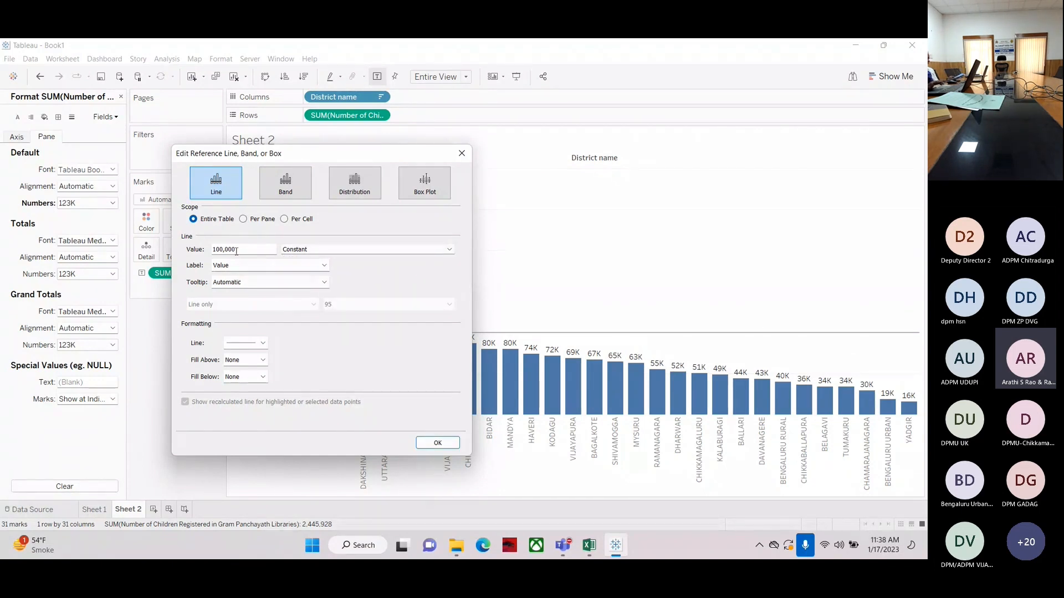
{"action": "left_click", "coordinate": [437, 442]}
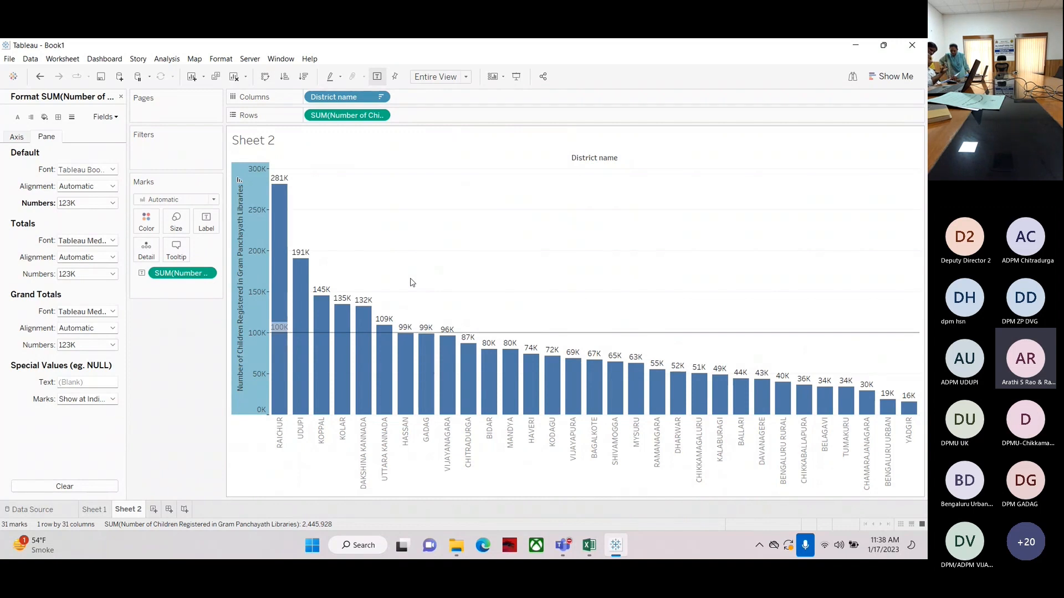
Inspect bar tooltips and reopen the reference line editor to review its value and aggregation options without changes
{"action": "mouse_move", "coordinate": [496, 361]}
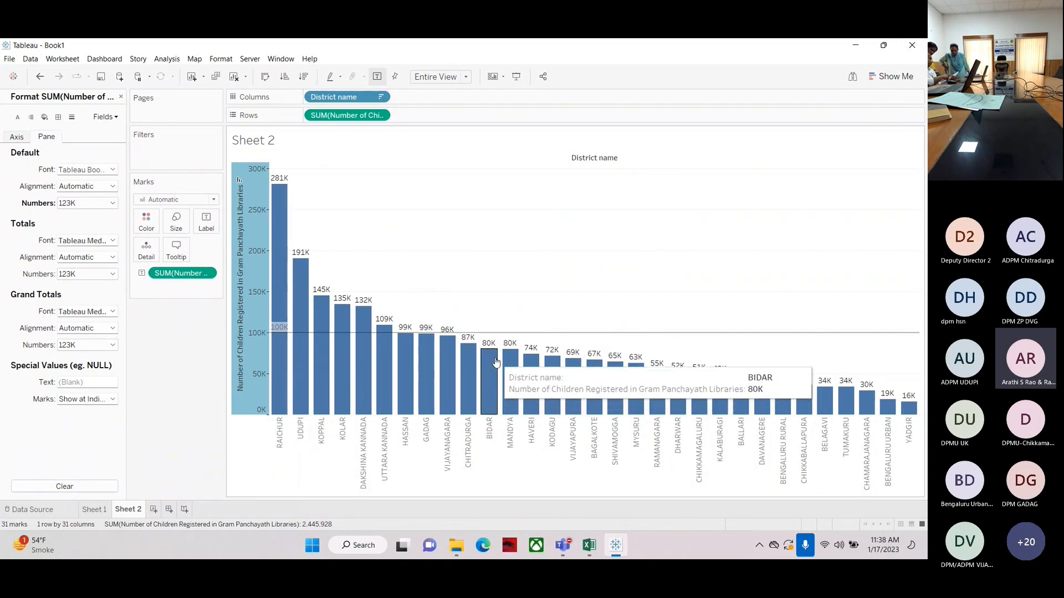
{"action": "mouse_move", "coordinate": [542, 340]}
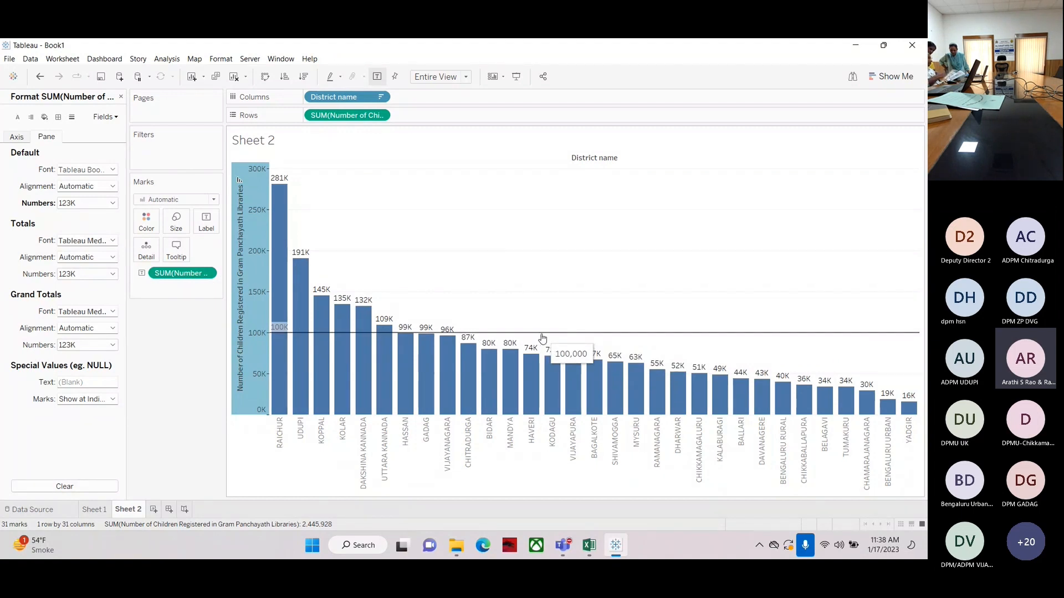
{"action": "mouse_move", "coordinate": [511, 334]}
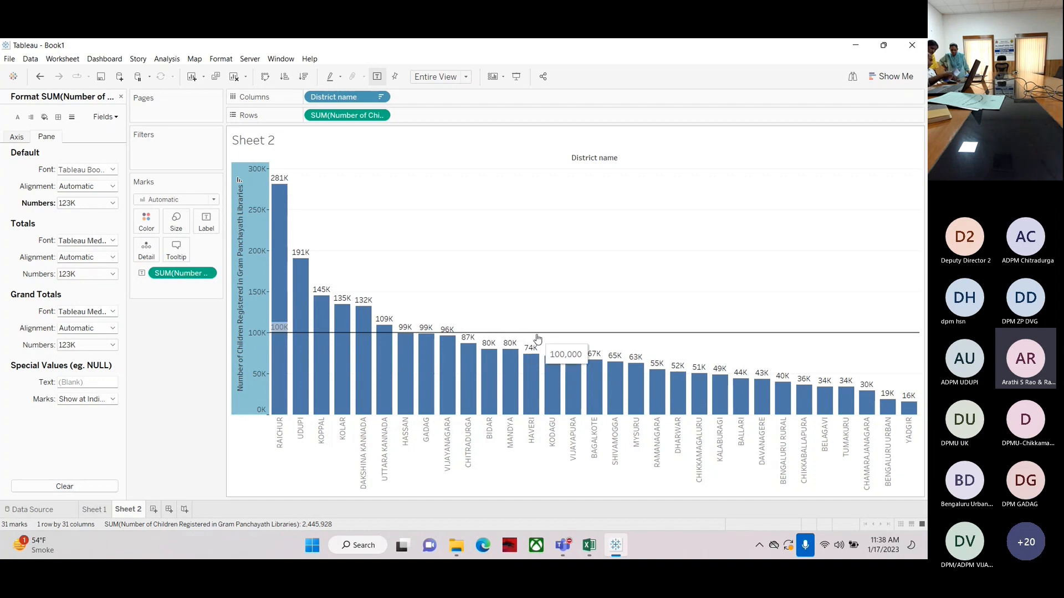
{"action": "right_click", "coordinate": [244, 394]}
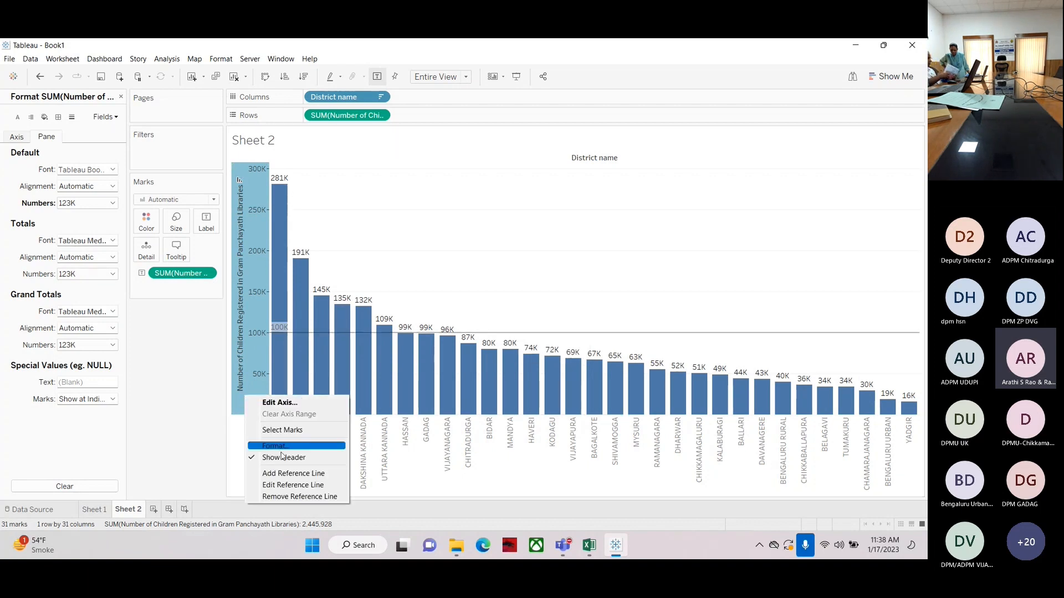
{"action": "left_click", "coordinate": [288, 484]}
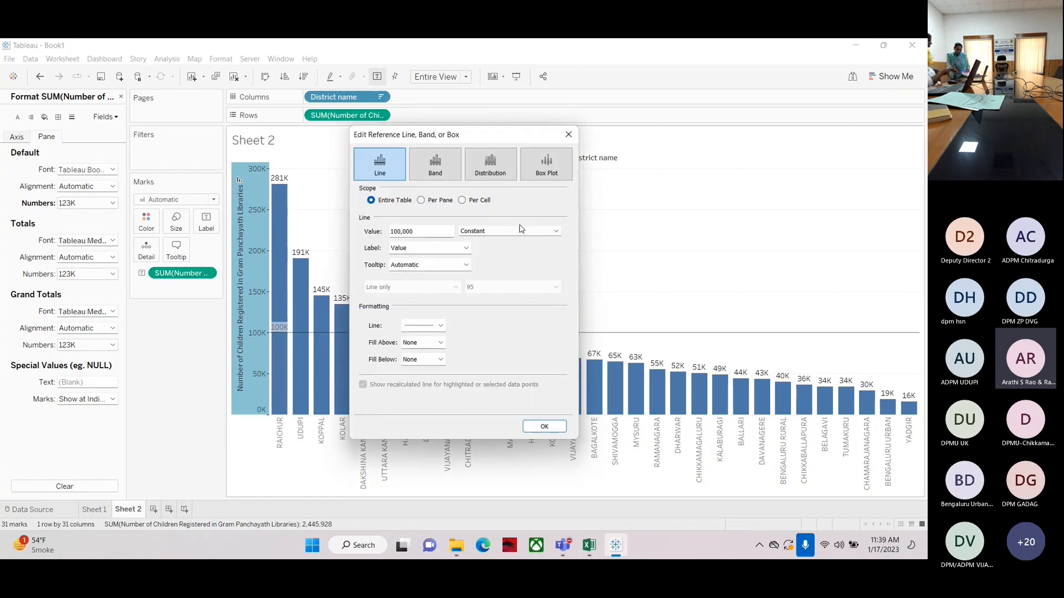
{"action": "double_click", "coordinate": [420, 235]}
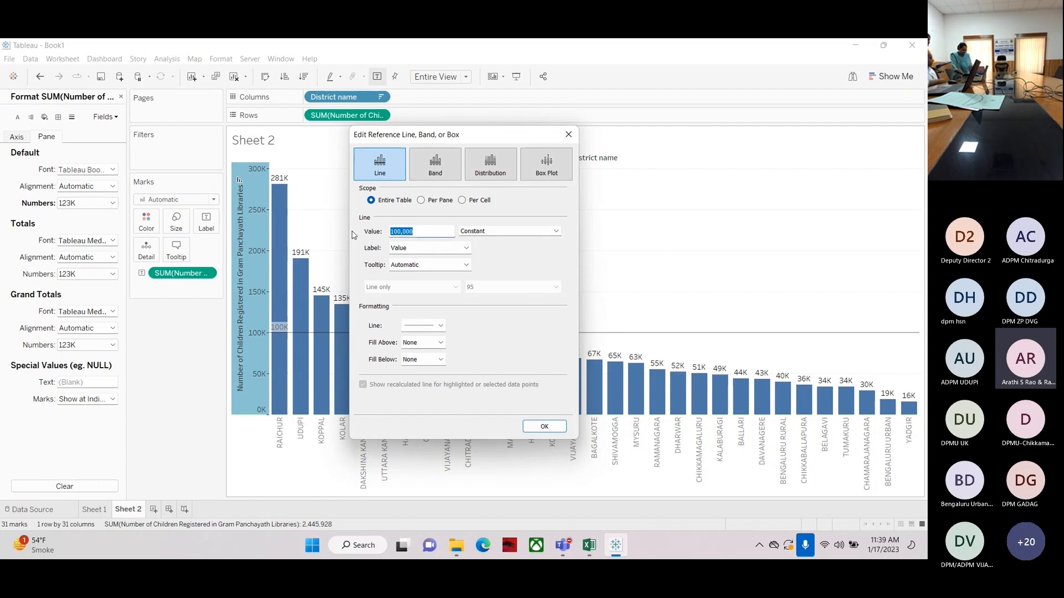
{"action": "left_click", "coordinate": [555, 231]}
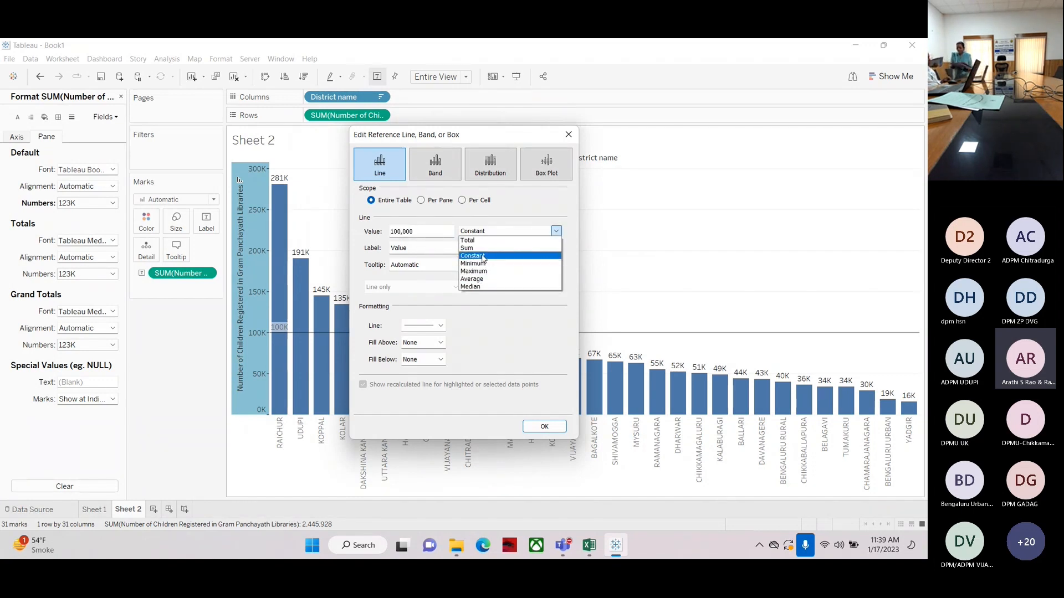
{"action": "left_click", "coordinate": [535, 343]}
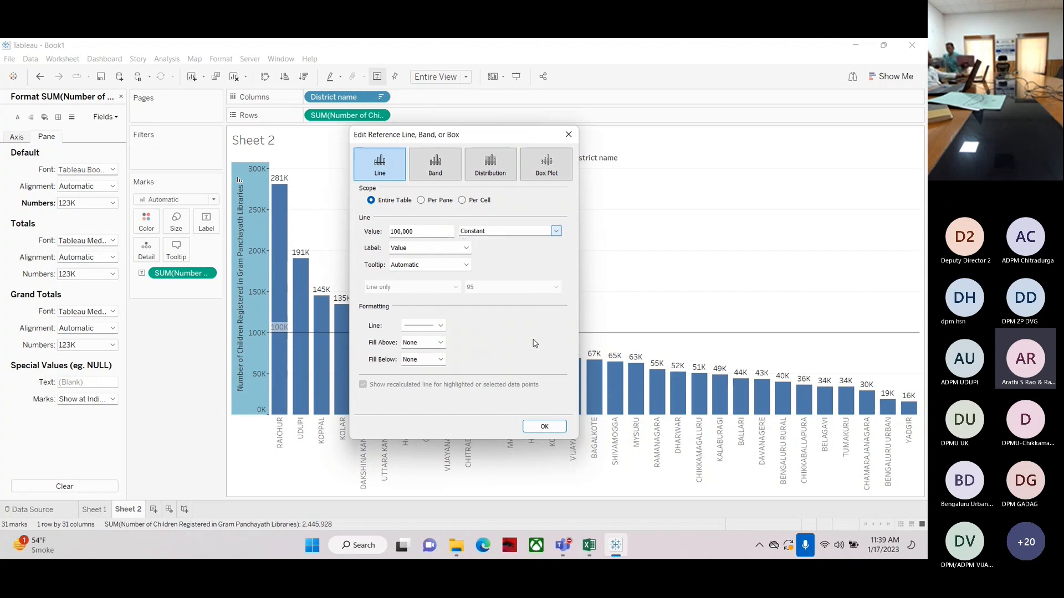
{"action": "left_click", "coordinate": [568, 135]}
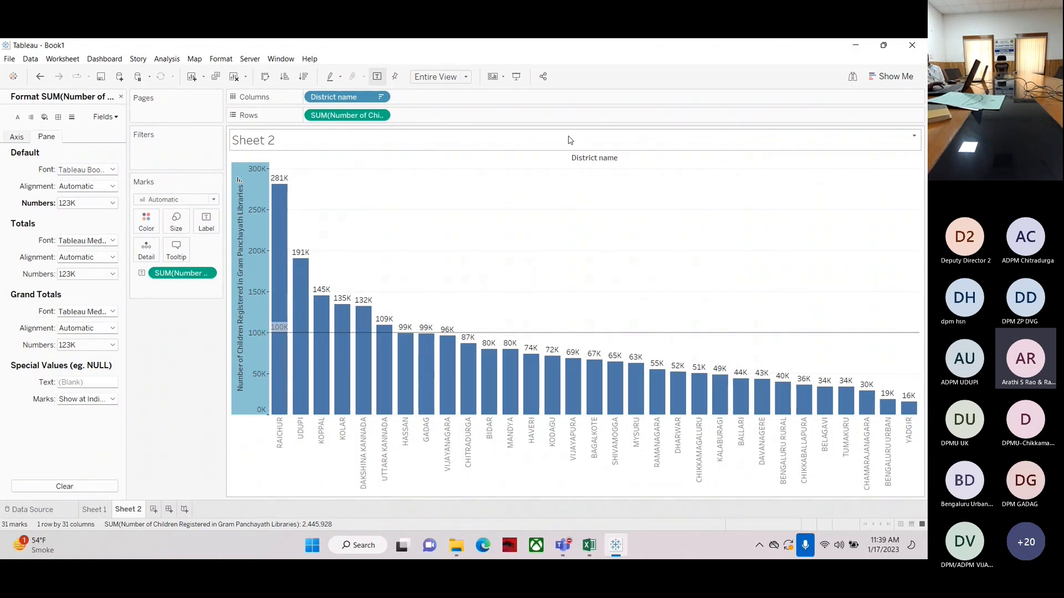
Switch to the Tableau Topics for Karnataka-PRI workbook in Excel, scroll through the day-wise schedule and return to Tableau
{"action": "left_click", "coordinate": [591, 550]}
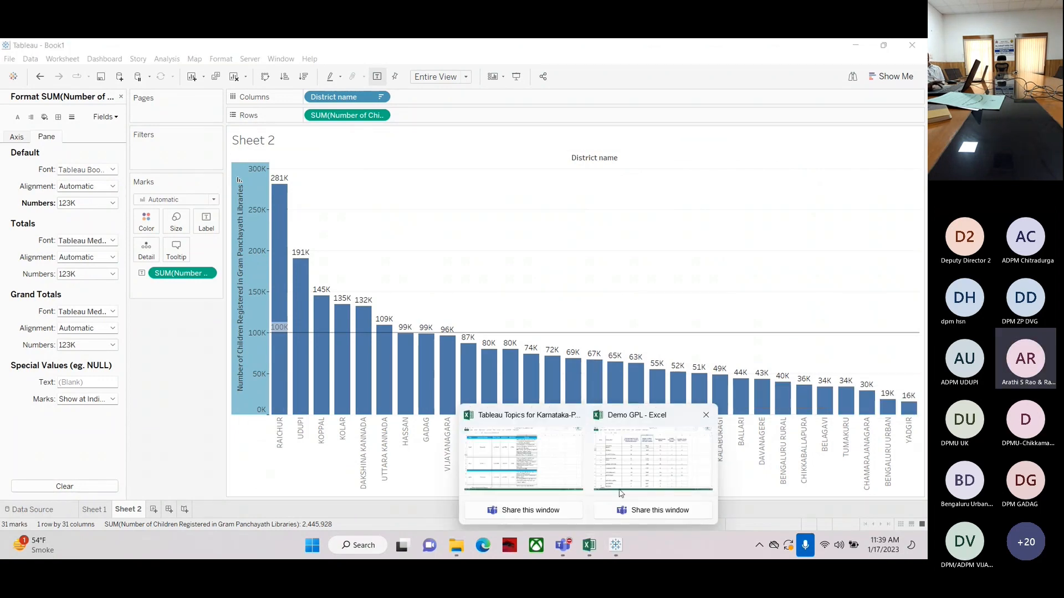
{"action": "left_click", "coordinate": [543, 475]}
{"action": "scroll", "coordinate": [532, 399], "scroll_direction": "down", "scroll_amount": 2}
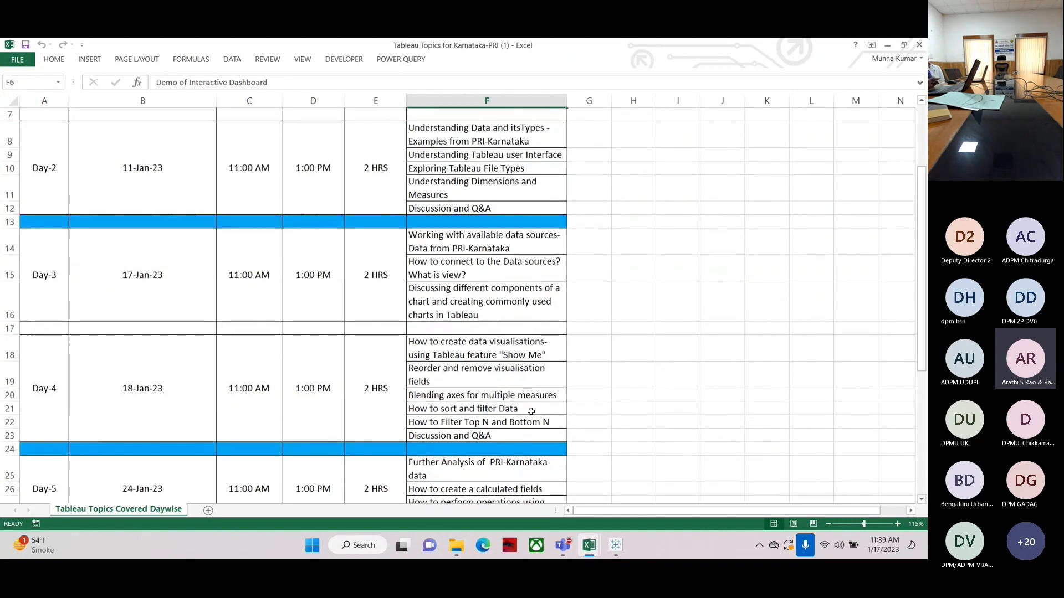
{"action": "left_click", "coordinate": [613, 552]}
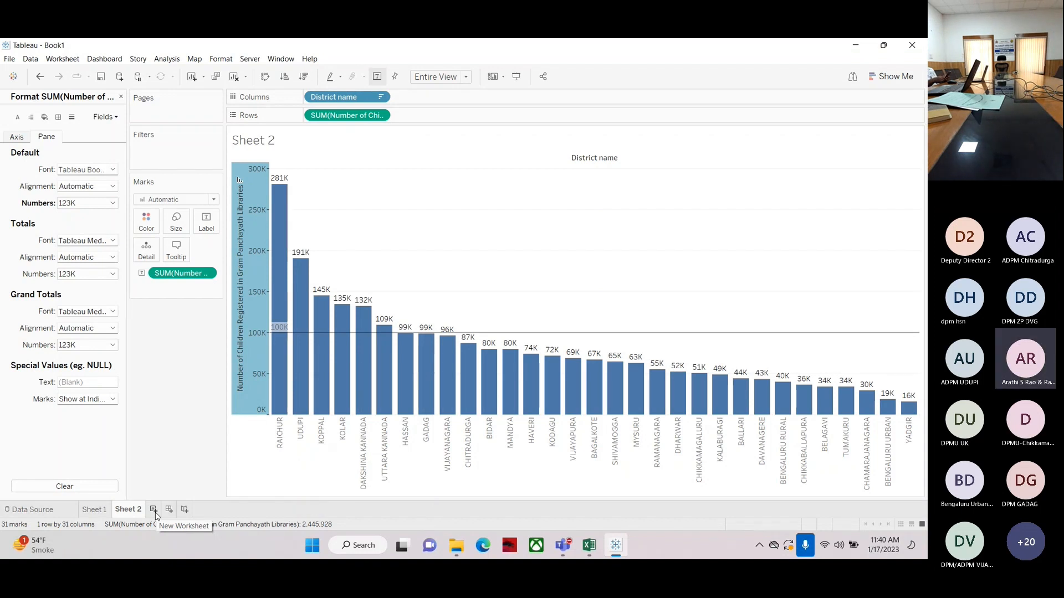
Create a new worksheet with vertical bars of Identified Beacon Library Numbers per district, sorted descending
{"action": "left_click", "coordinate": [155, 512]}
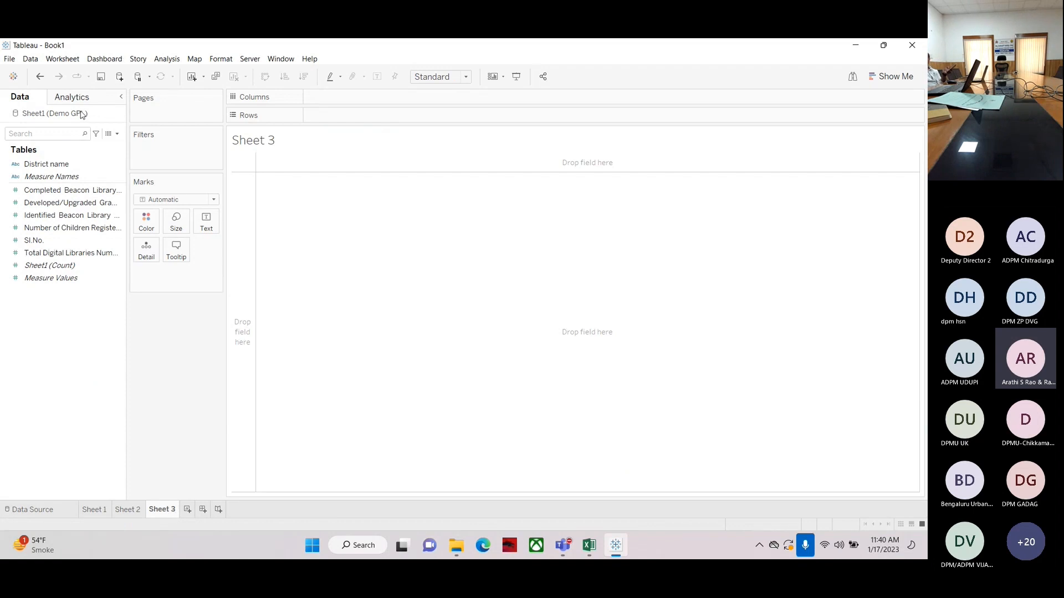
{"action": "left_click_drag", "start_coordinate": [45, 165], "coordinate": [340, 116]}
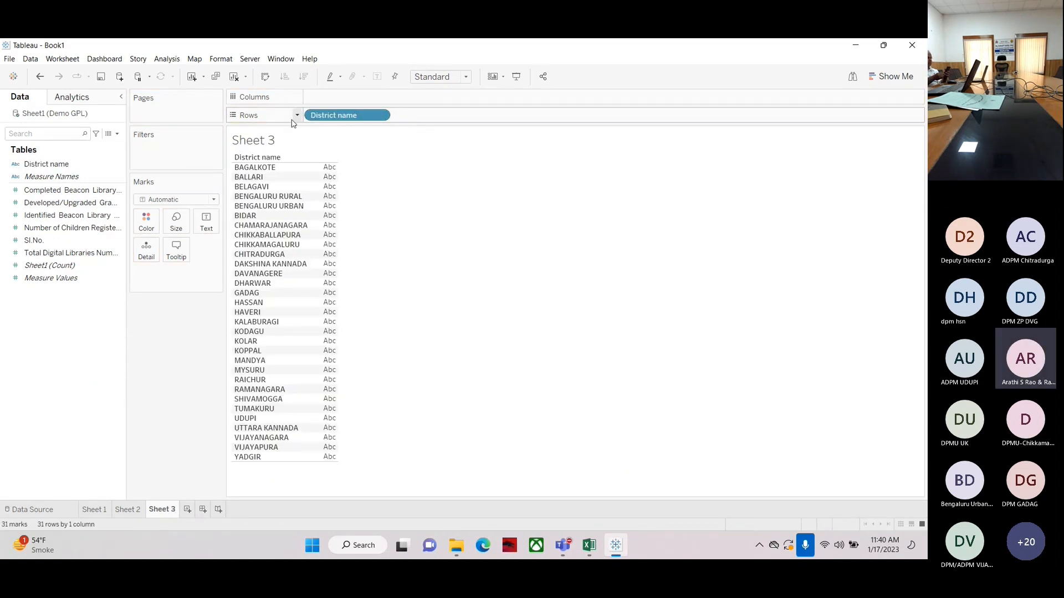
{"action": "left_click", "coordinate": [32, 177]}
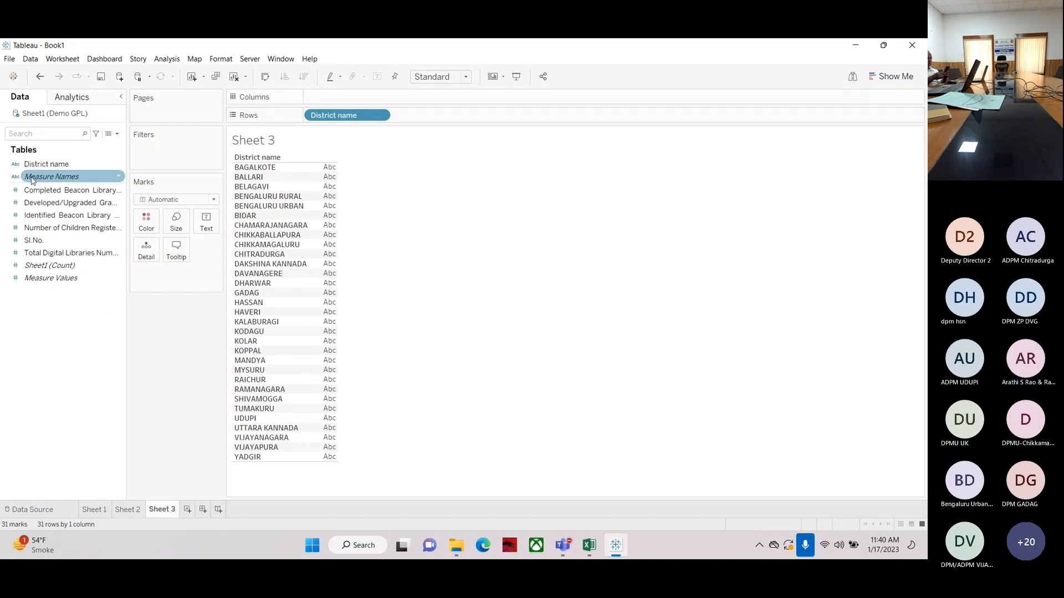
{"action": "left_click", "coordinate": [34, 203]}
{"action": "left_click", "coordinate": [31, 218]}
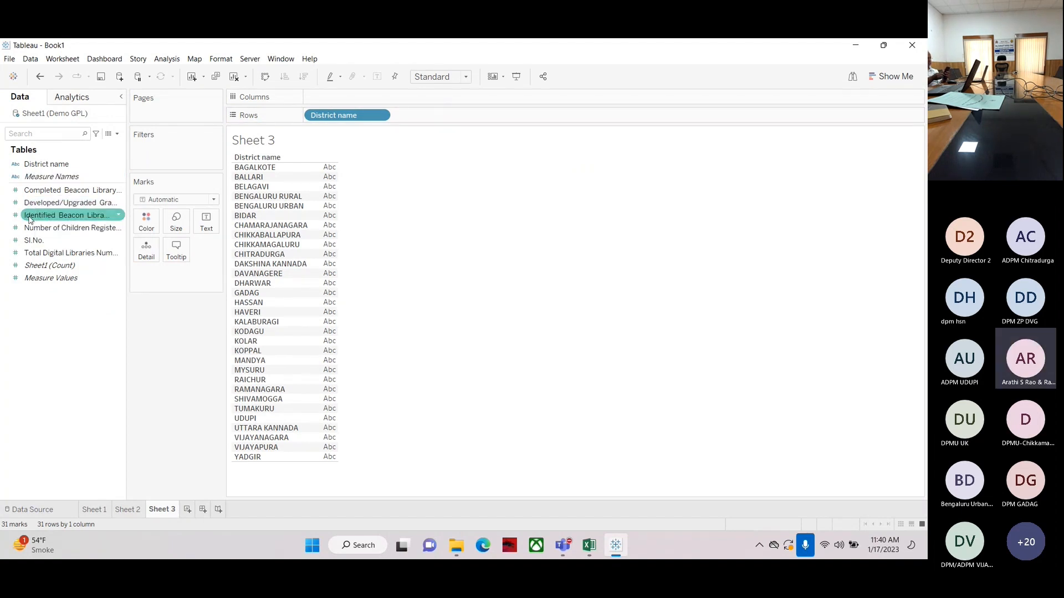
{"action": "left_click_drag", "start_coordinate": [31, 219], "coordinate": [326, 99]}
{"action": "left_click", "coordinate": [303, 77]}
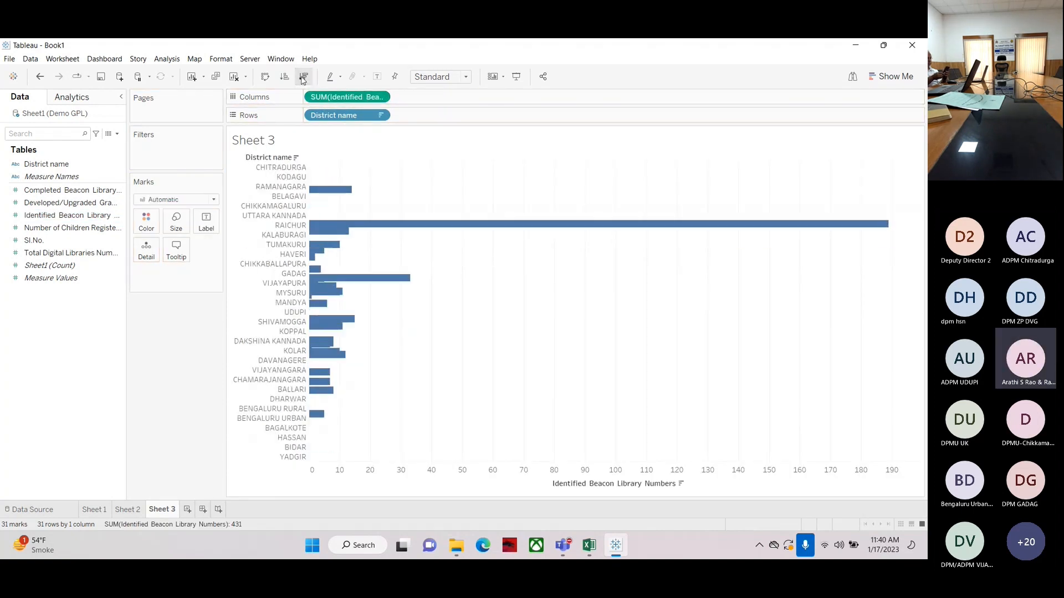
{"action": "left_click", "coordinate": [264, 77]}
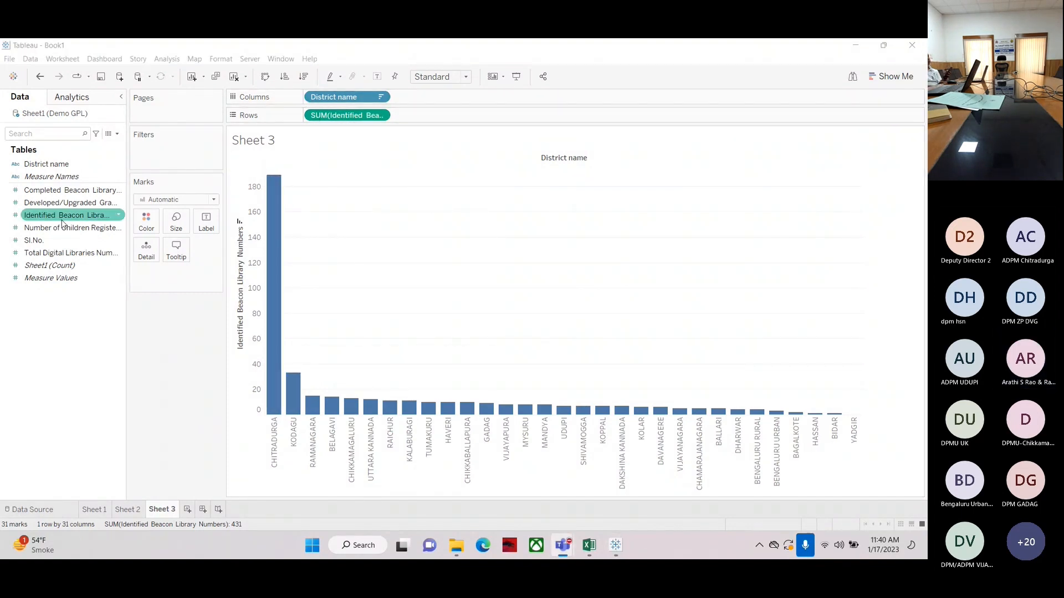
Label the bars with Completed Beacon Library Numbers
{"action": "left_click_drag", "start_coordinate": [38, 192], "coordinate": [207, 221]}
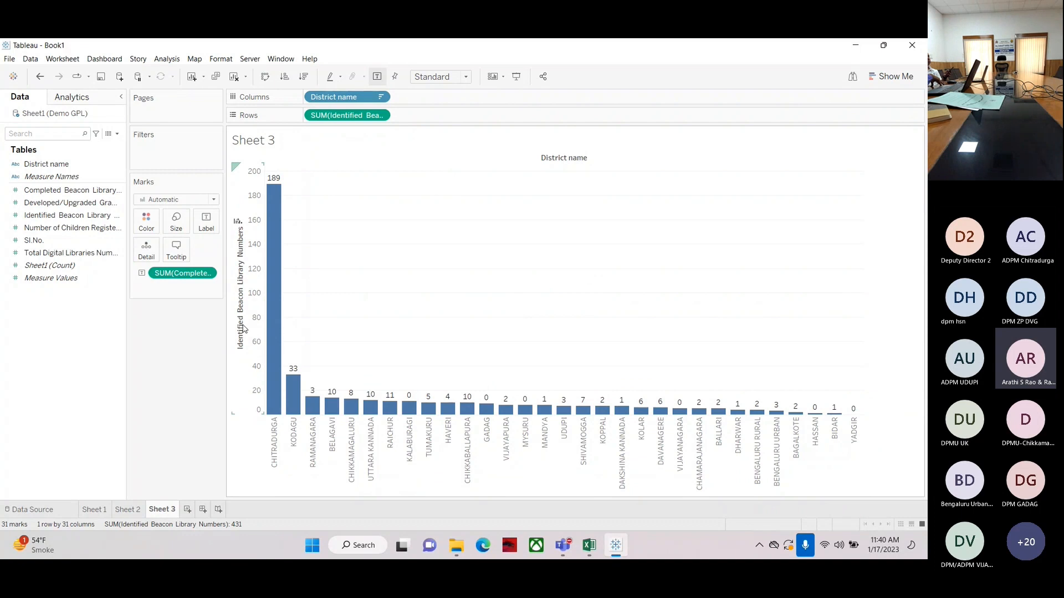
{"action": "mouse_move", "coordinate": [332, 410]}
{"action": "mouse_move", "coordinate": [478, 414]}
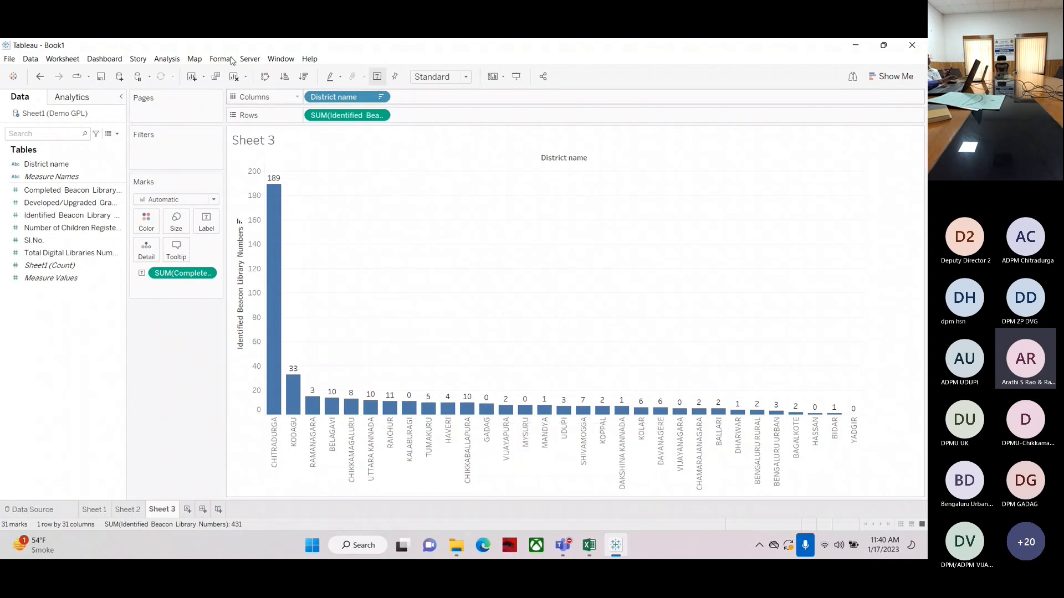
Swap the axes to horizontal bars and back to vertical bars
{"action": "left_click", "coordinate": [265, 77]}
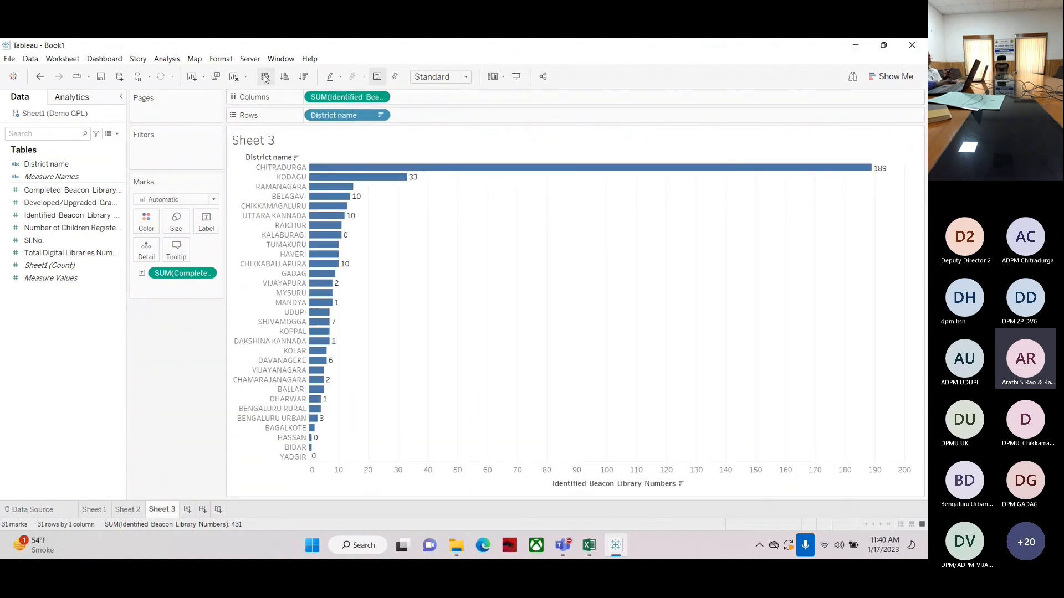
{"action": "left_click", "coordinate": [265, 76]}
{"action": "mouse_move", "coordinate": [273, 249]}
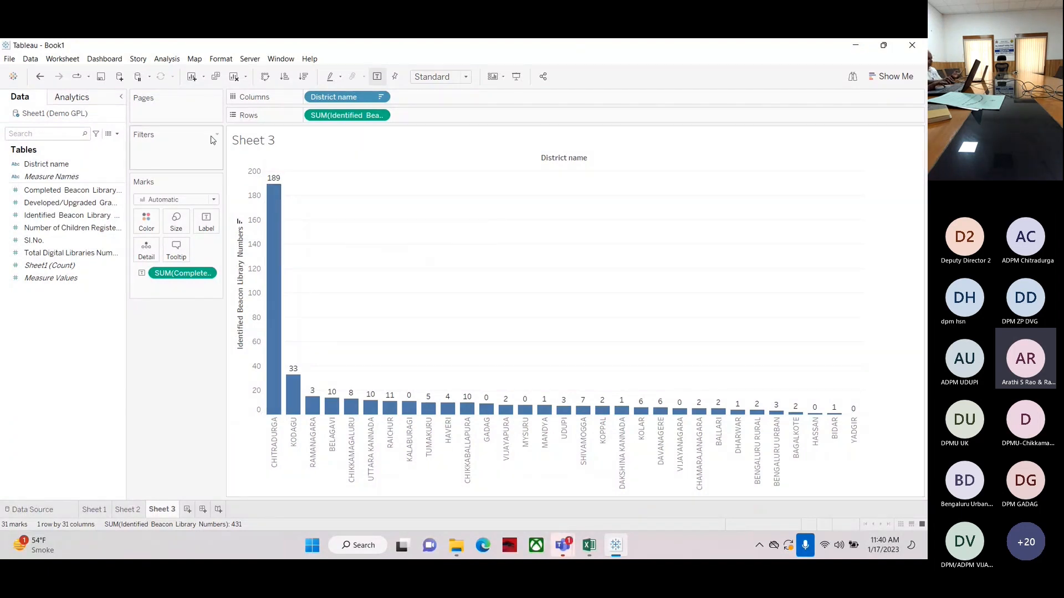
Try adding Completed Beacon Library Numbers as a second row, moving it to columns and back, then remove it
{"action": "left_click", "coordinate": [35, 192]}
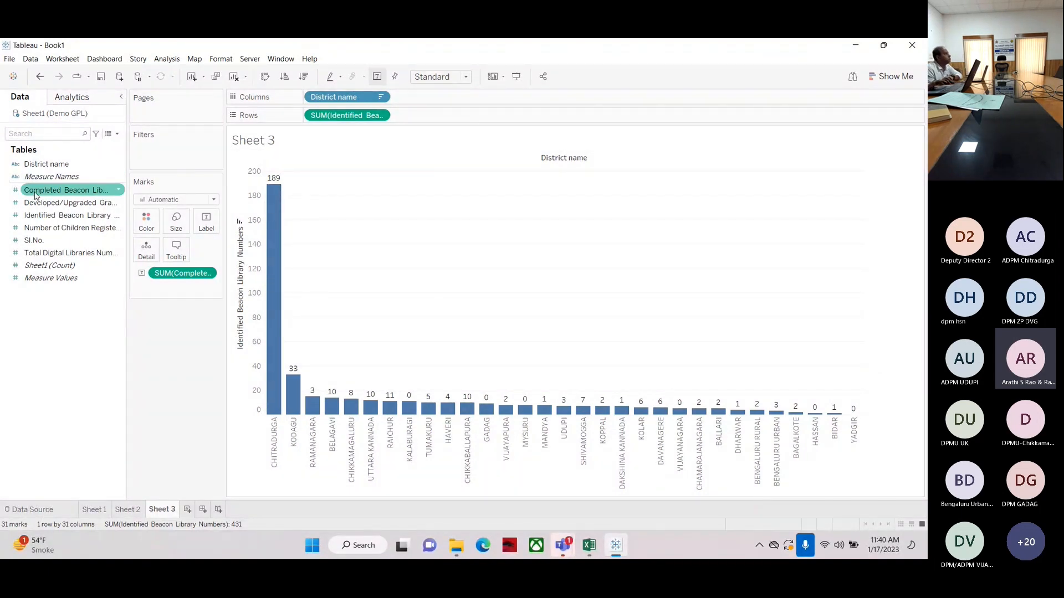
{"action": "left_click_drag", "start_coordinate": [35, 192], "coordinate": [419, 120]}
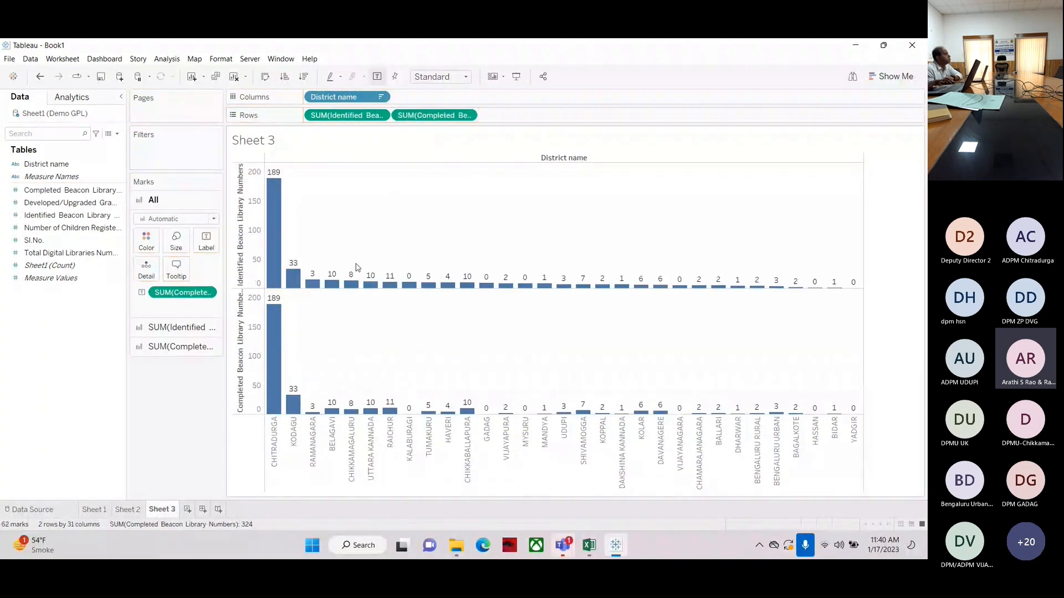
{"action": "left_click_drag", "start_coordinate": [423, 117], "coordinate": [431, 105]}
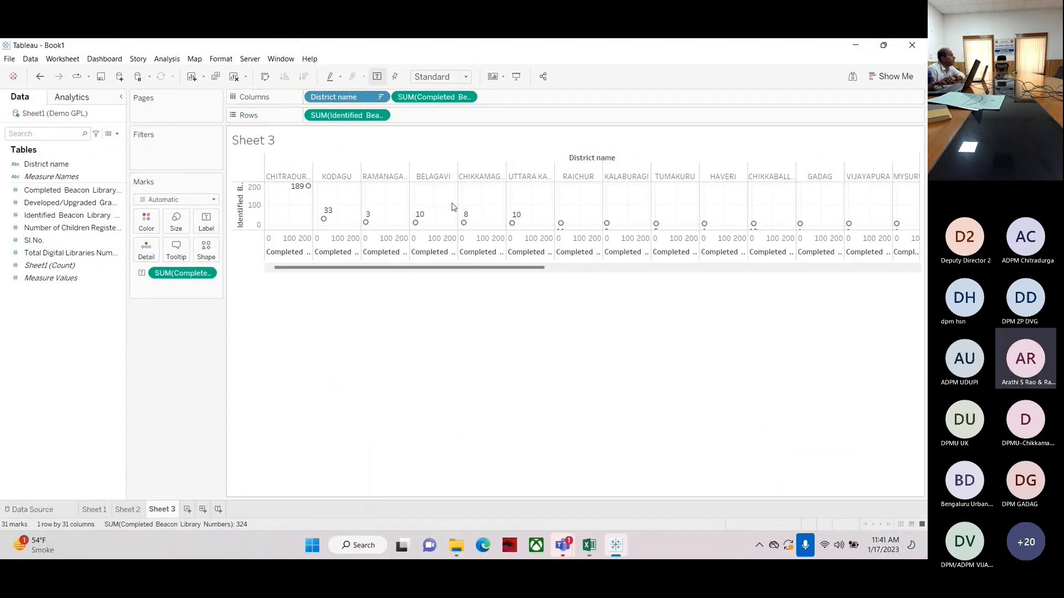
{"action": "left_click_drag", "start_coordinate": [430, 97], "coordinate": [428, 116]}
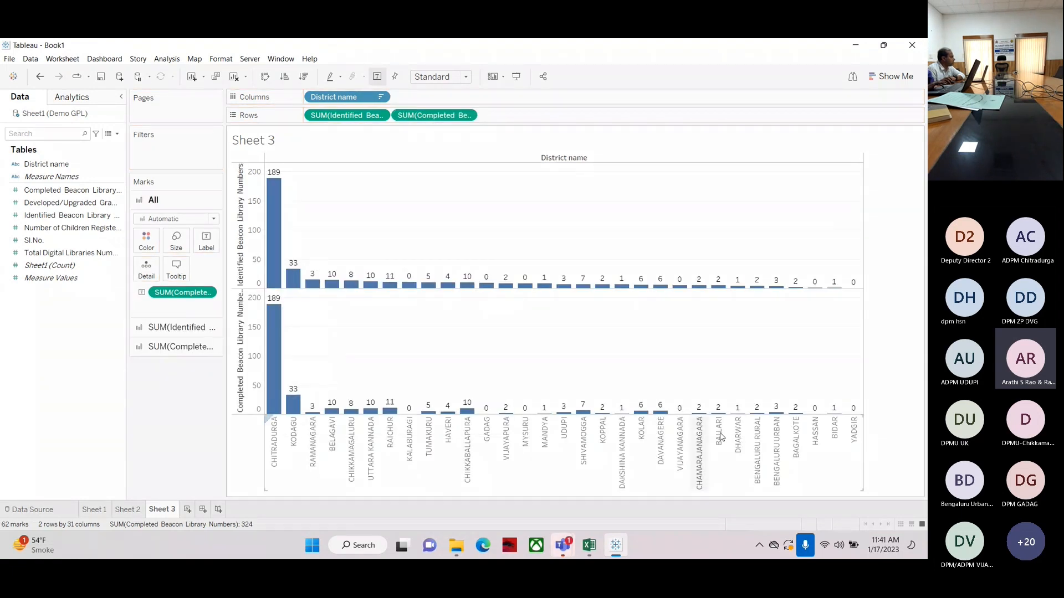
{"action": "left_click_drag", "start_coordinate": [434, 116], "coordinate": [45, 367]}
Drop Completed Beacon Library Numbers onto the existing value axis to show both measures side by side per district
{"action": "left_click", "coordinate": [36, 192]}
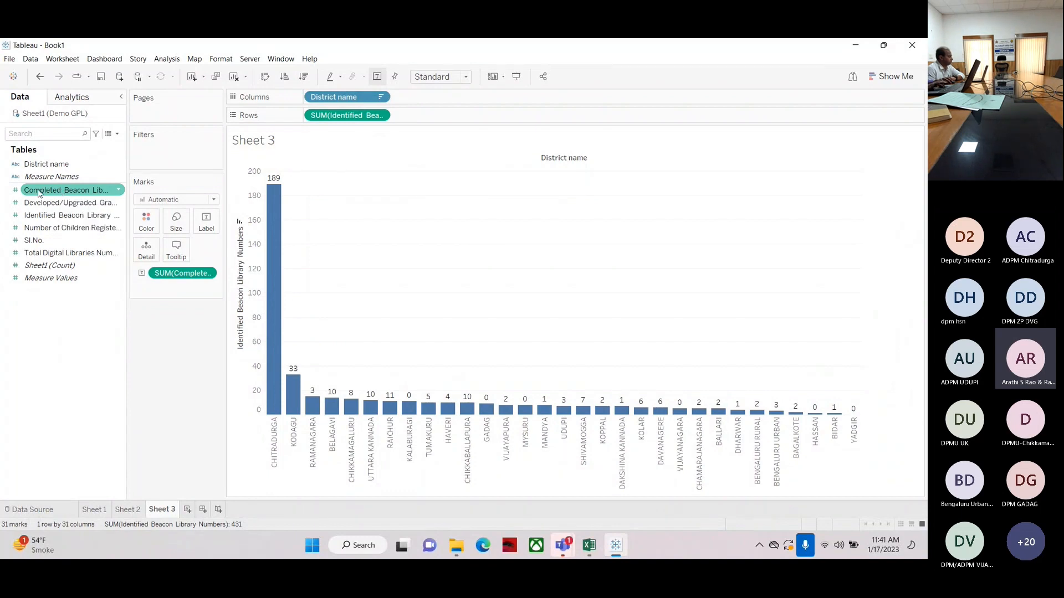
{"action": "left_click_drag", "start_coordinate": [40, 192], "coordinate": [247, 395]}
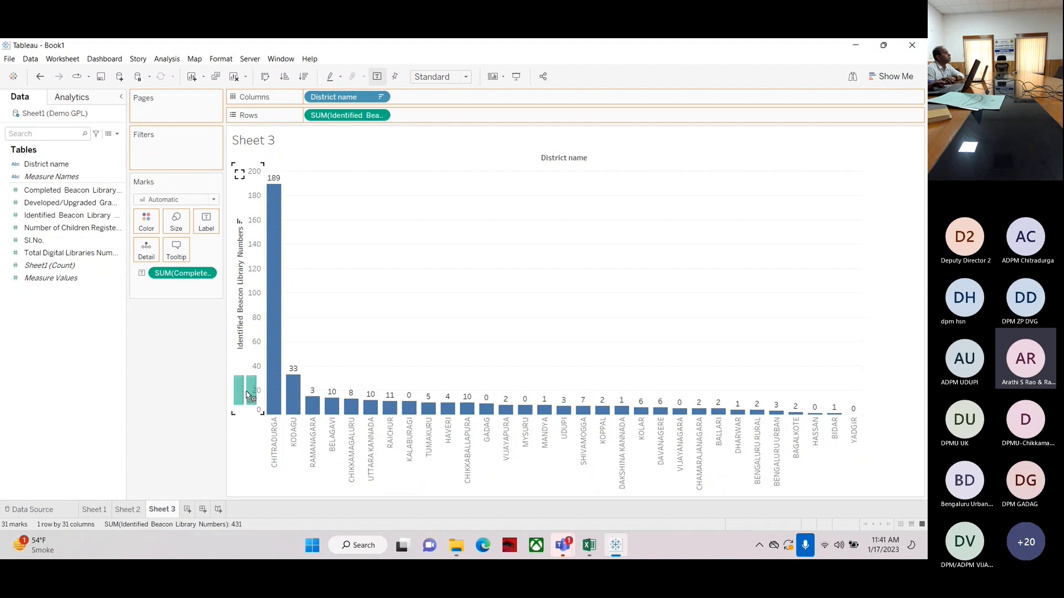
{"action": "left_click_drag", "start_coordinate": [247, 395], "coordinate": [83, 356]}
{"action": "left_click_drag", "start_coordinate": [41, 191], "coordinate": [244, 396]}
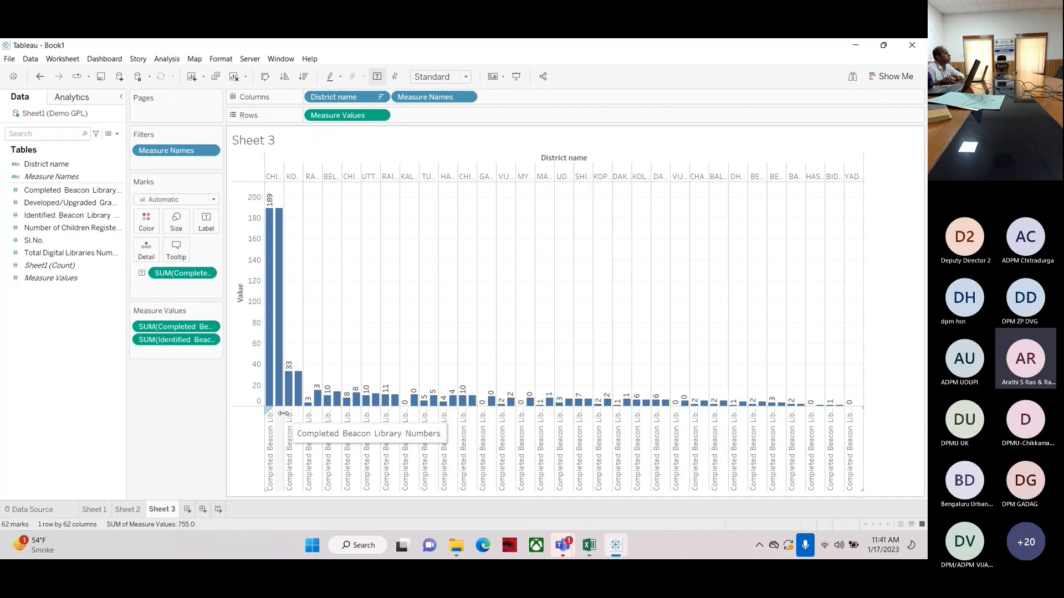
Widen the district columns and rotate the measure name header labels to vertical
{"action": "left_click_drag", "start_coordinate": [282, 413], "coordinate": [293, 413]}
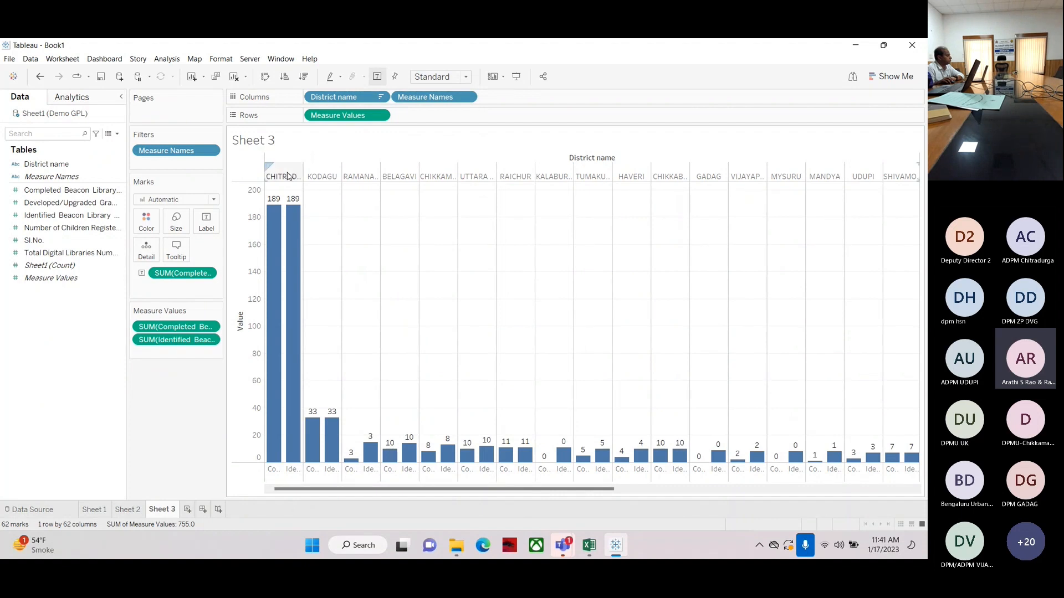
{"action": "mouse_move", "coordinate": [274, 254]}
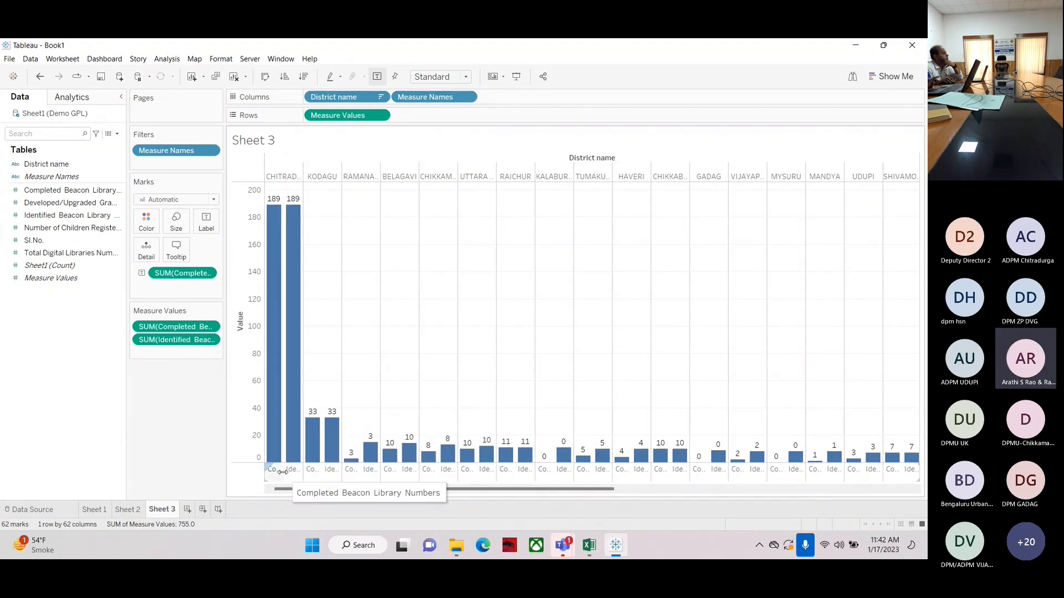
{"action": "left_click", "coordinate": [272, 470]}
{"action": "right_click", "coordinate": [271, 470]}
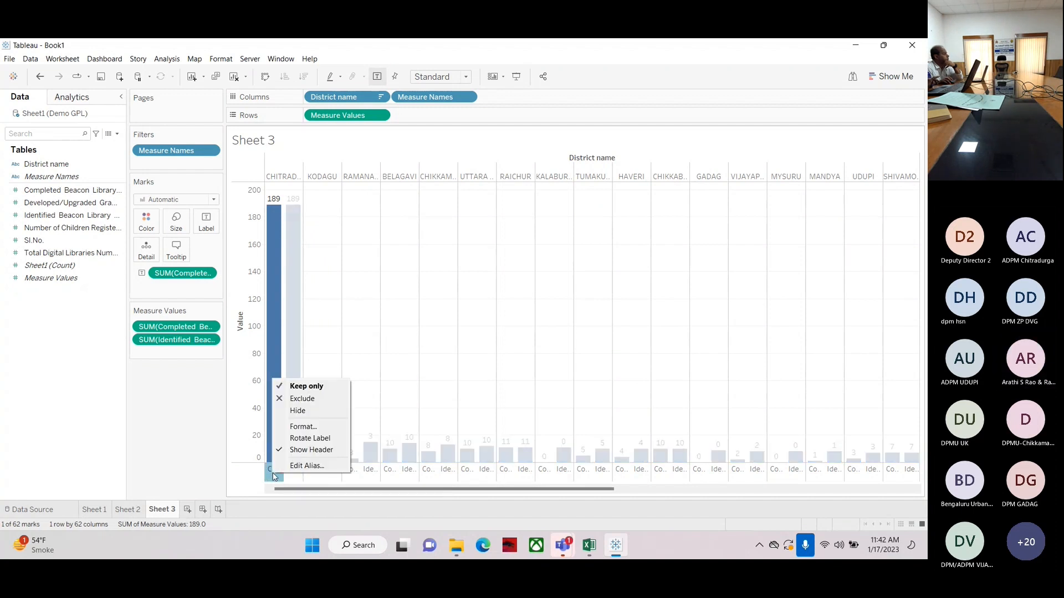
{"action": "left_click", "coordinate": [302, 437]}
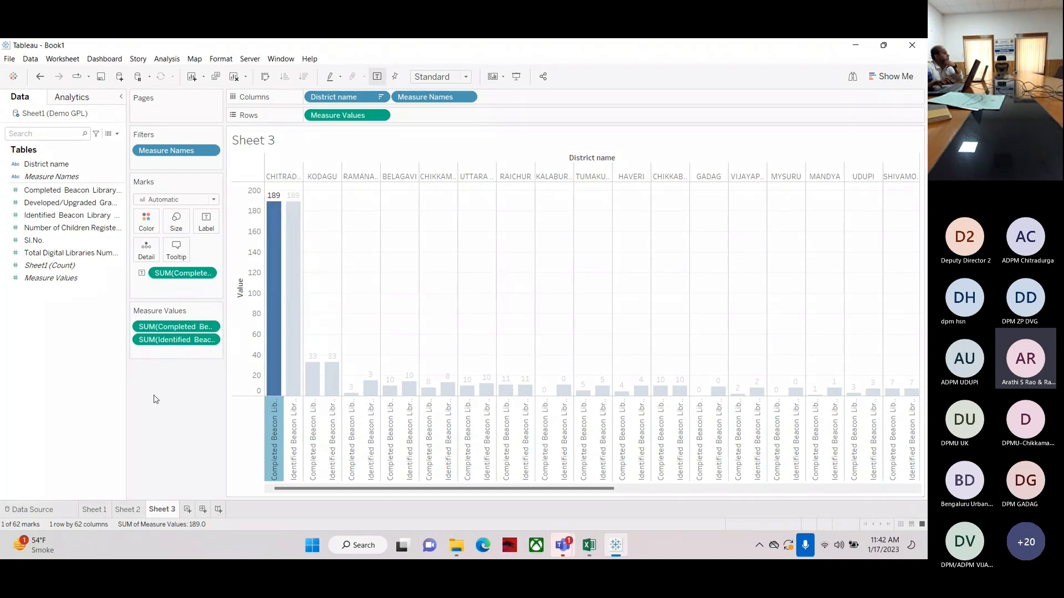
{"action": "key", "text": "Escape"}
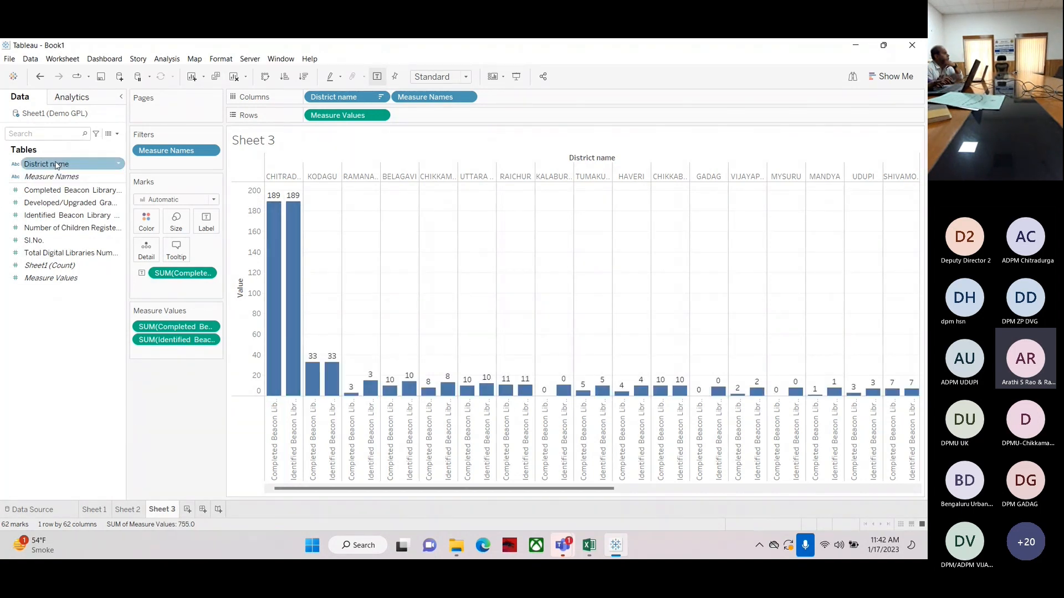
Color the bars by Measure Names
{"action": "left_click_drag", "start_coordinate": [31, 180], "coordinate": [141, 223]}
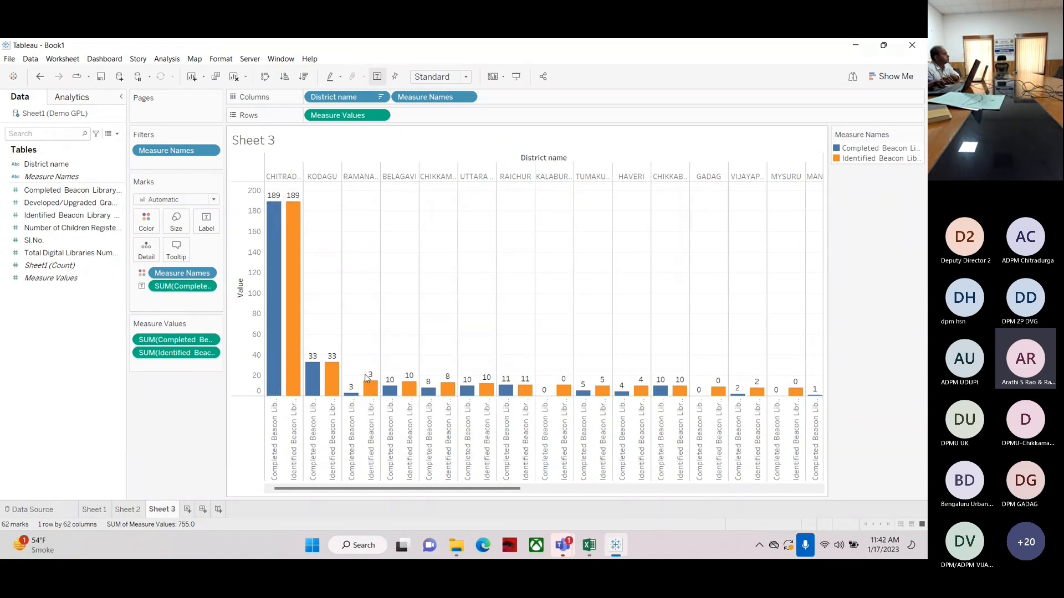
Replace the bar labels with Measure Values so both measures show their values
{"action": "left_click_drag", "start_coordinate": [180, 286], "coordinate": [49, 355]}
{"action": "left_click", "coordinate": [40, 279]}
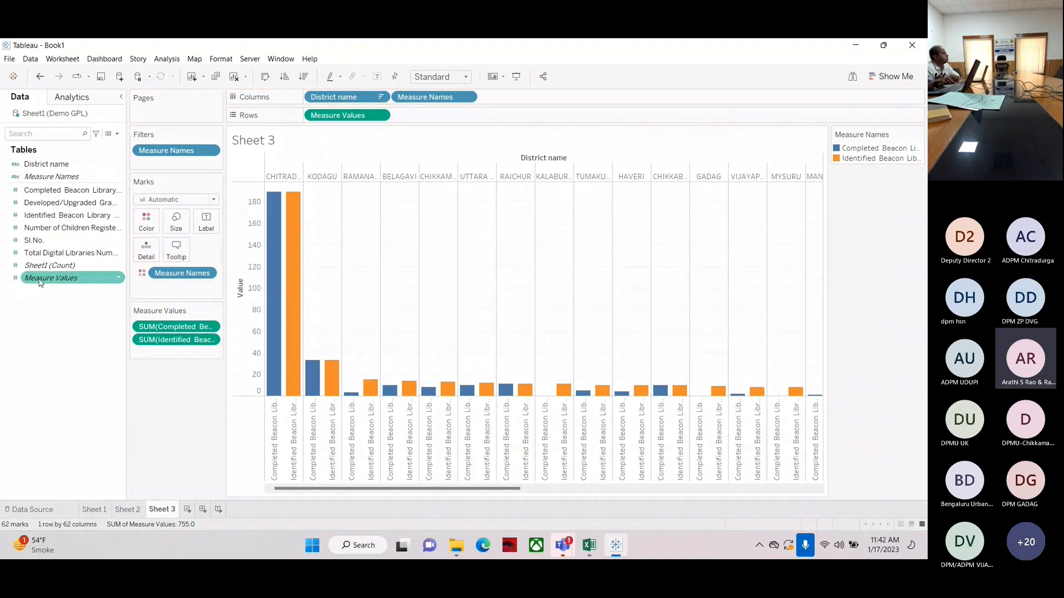
{"action": "left_click_drag", "start_coordinate": [40, 281], "coordinate": [211, 220]}
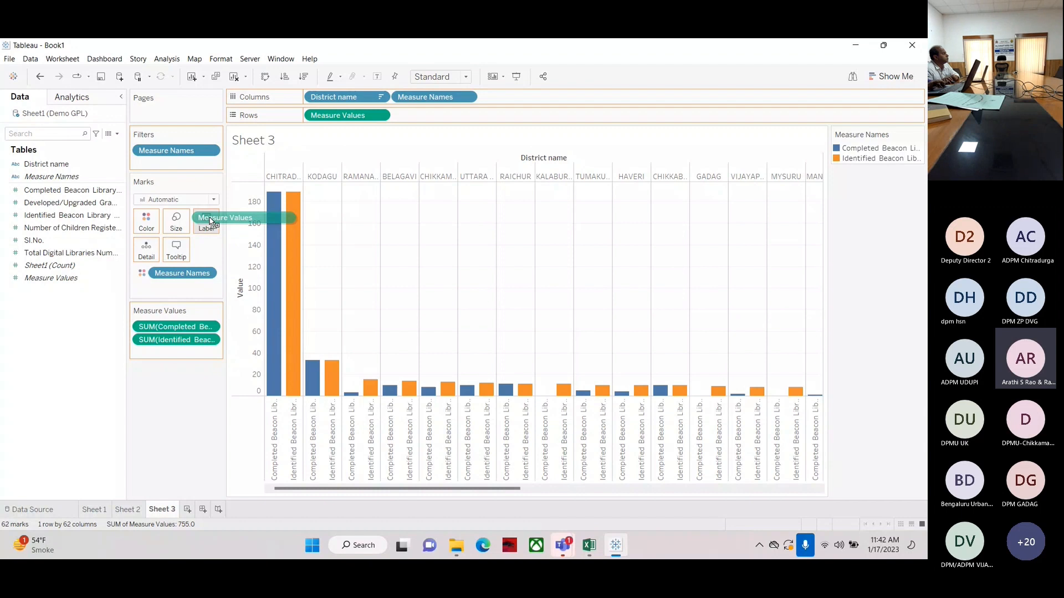
{"action": "left_click_drag", "start_coordinate": [211, 220], "coordinate": [211, 221]}
{"action": "left_click", "coordinate": [465, 76]}
{"action": "left_click", "coordinate": [433, 120]}
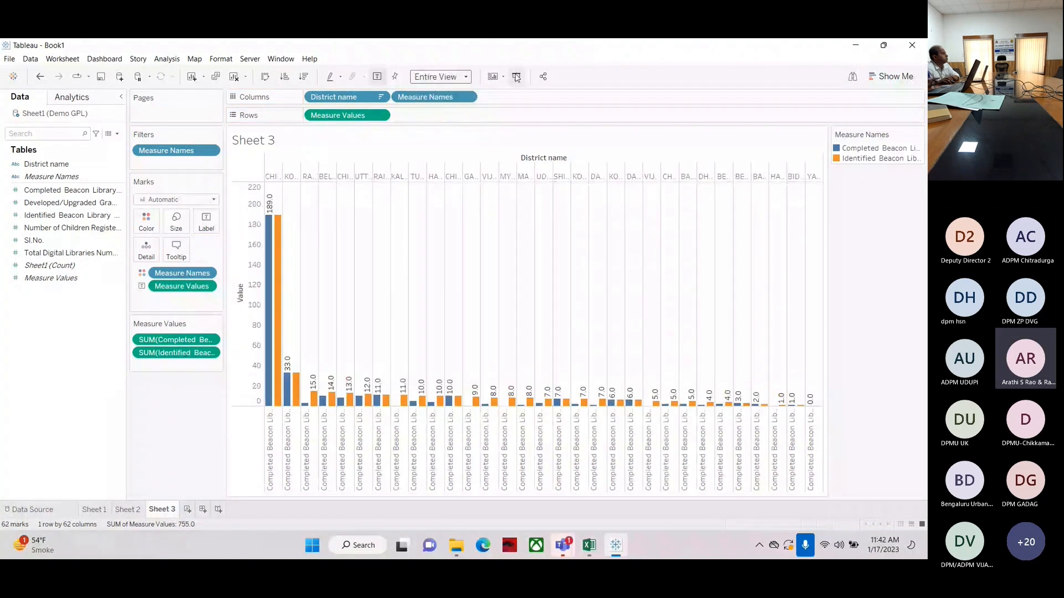
{"action": "left_click", "coordinate": [464, 77]}
Review the side-by-side chart in presentation mode, scrolling across the districts, then exit it
{"action": "key", "text": "F7"}
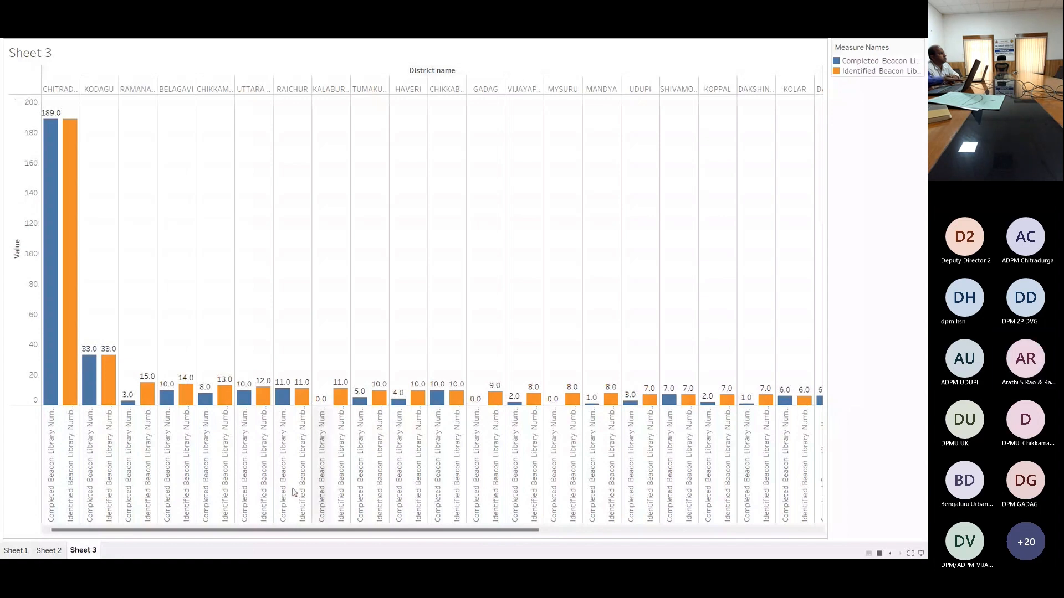
{"action": "left_click_drag", "start_coordinate": [175, 531], "coordinate": [62, 531]}
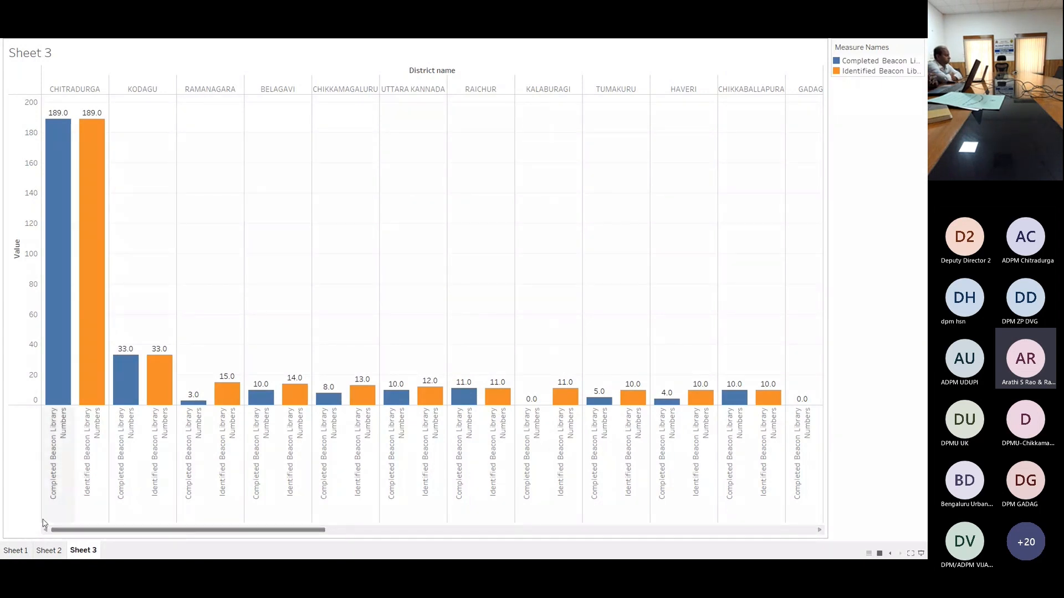
{"action": "key", "text": "Escape"}
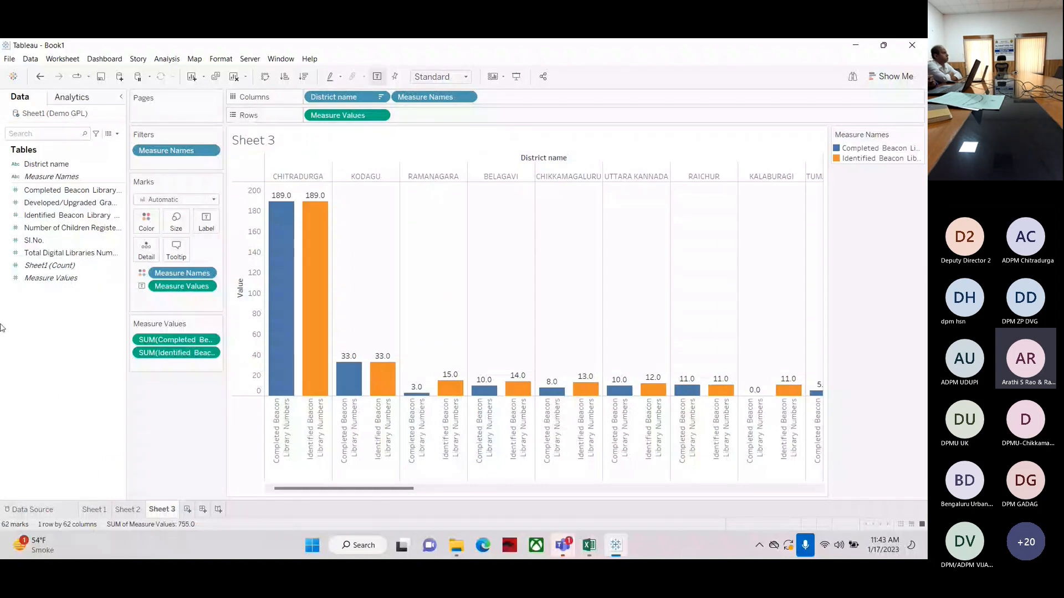
Clear the sheet and build a text table of Completed and Identified Beacon Library Numbers per district
{"action": "mouse_move", "coordinate": [314, 360]}
{"action": "mouse_move", "coordinate": [275, 371]}
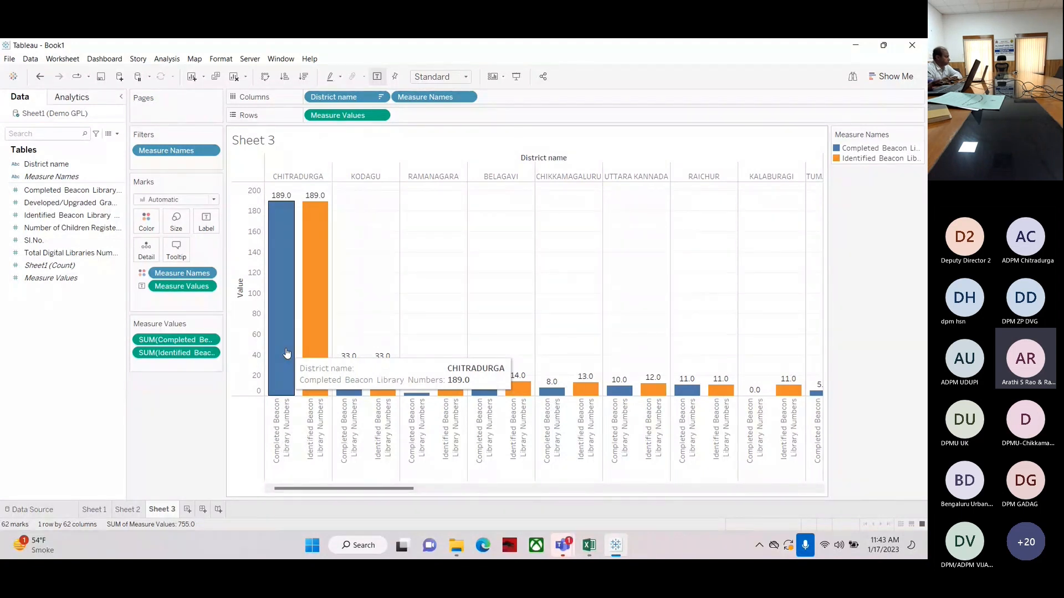
{"action": "left_click", "coordinate": [235, 76]}
{"action": "left_click_drag", "start_coordinate": [46, 164], "coordinate": [339, 122]}
{"action": "left_click_drag", "start_coordinate": [72, 190], "coordinate": [333, 220]}
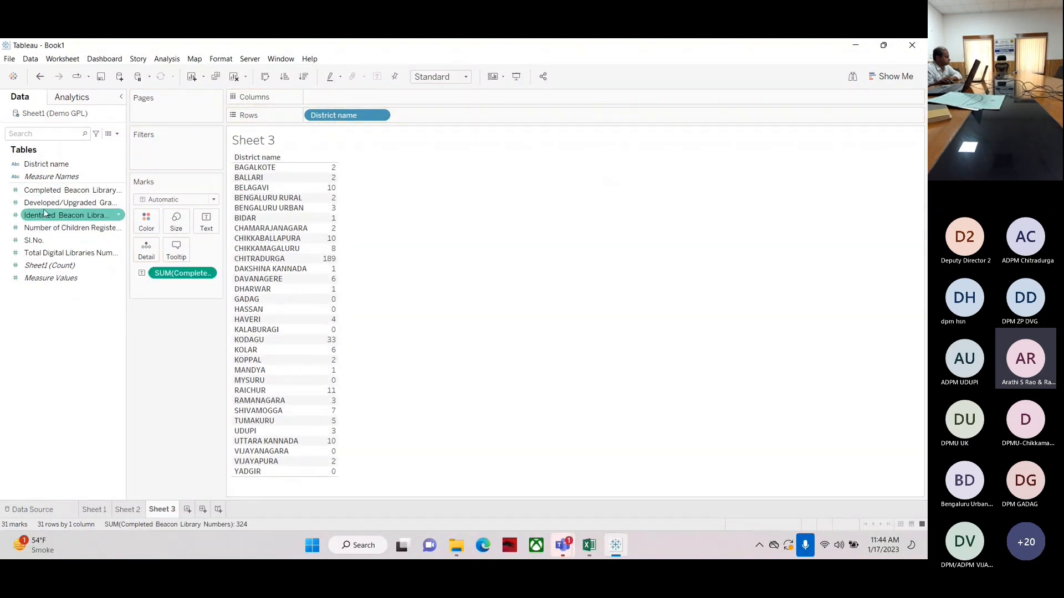
{"action": "left_click_drag", "start_coordinate": [39, 216], "coordinate": [316, 299]}
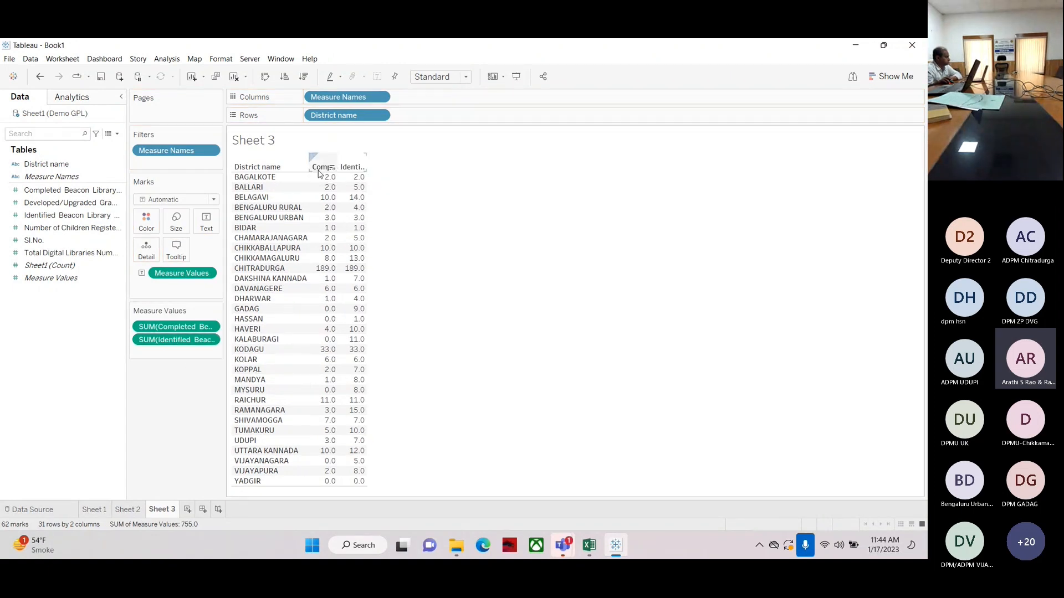
Move Identified Beacon Library Numbers before Completed in the table and widen the value columns
{"action": "left_click_drag", "start_coordinate": [169, 326], "coordinate": [166, 359]}
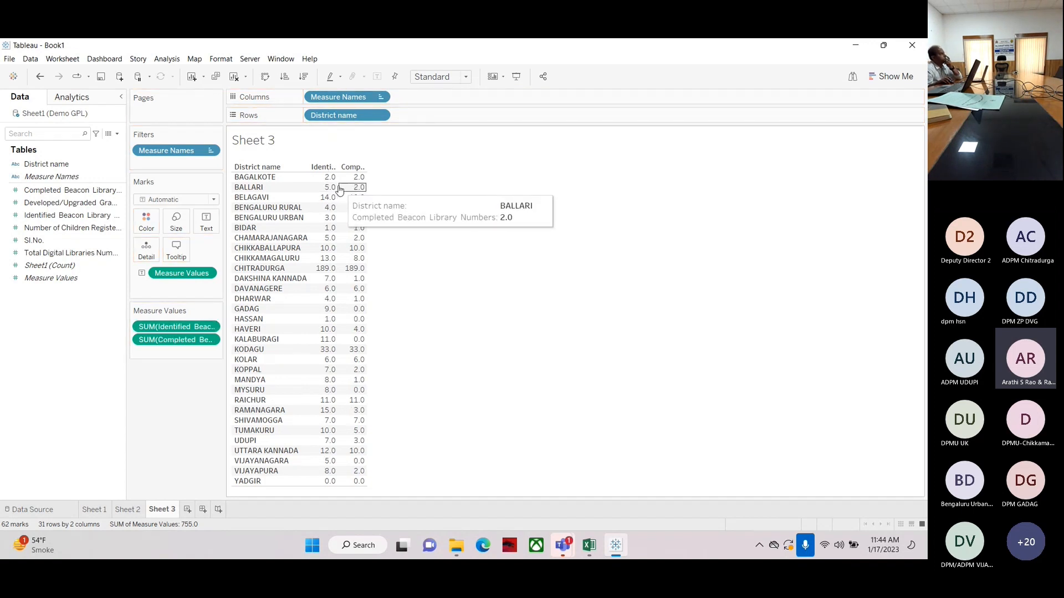
{"action": "left_click_drag", "start_coordinate": [366, 191], "coordinate": [436, 194]}
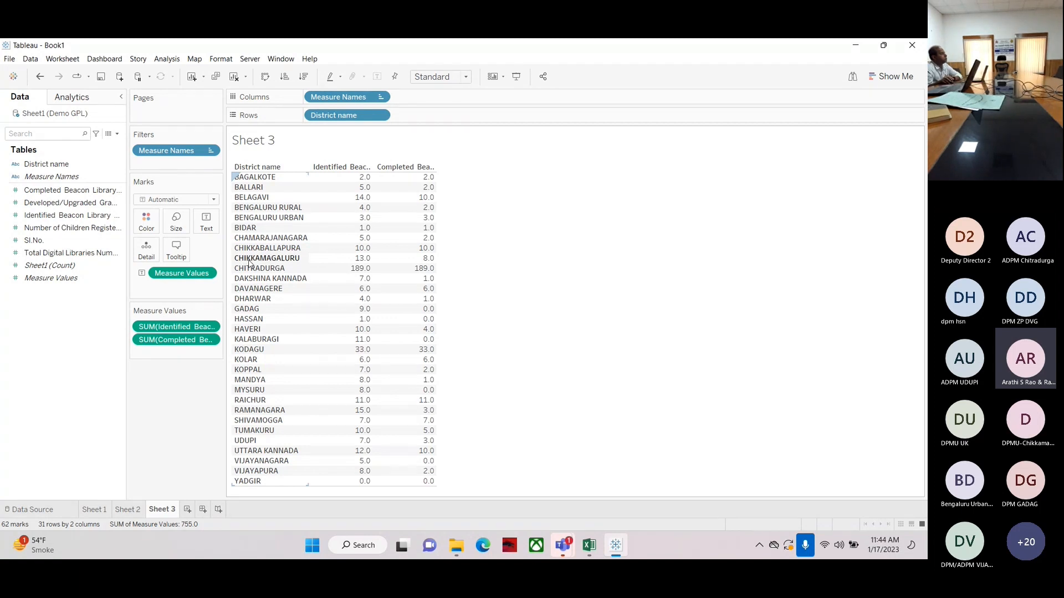
{"action": "mouse_move", "coordinate": [358, 263]}
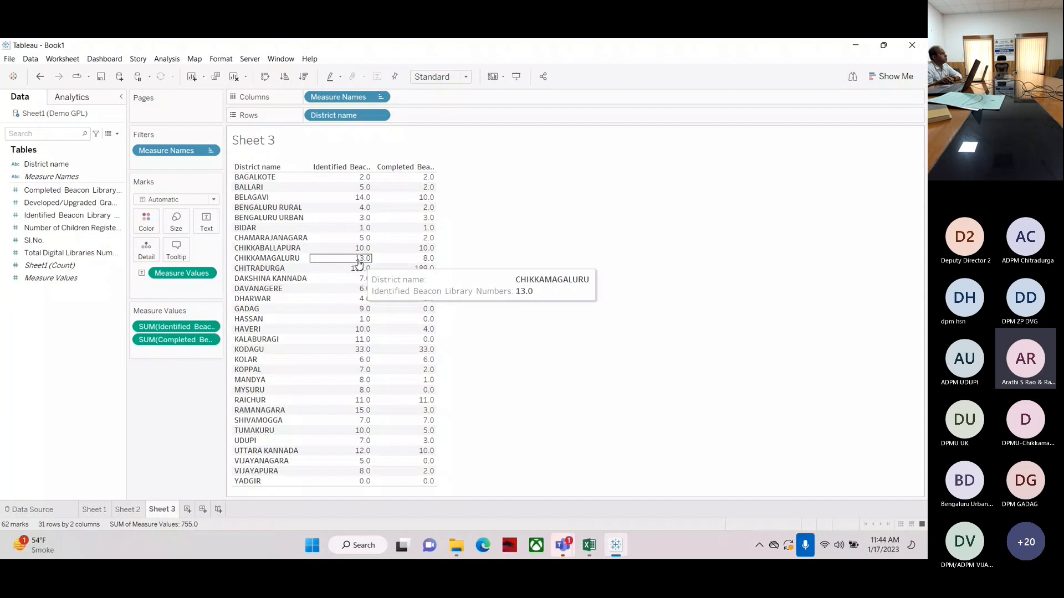
{"action": "mouse_move", "coordinate": [413, 261]}
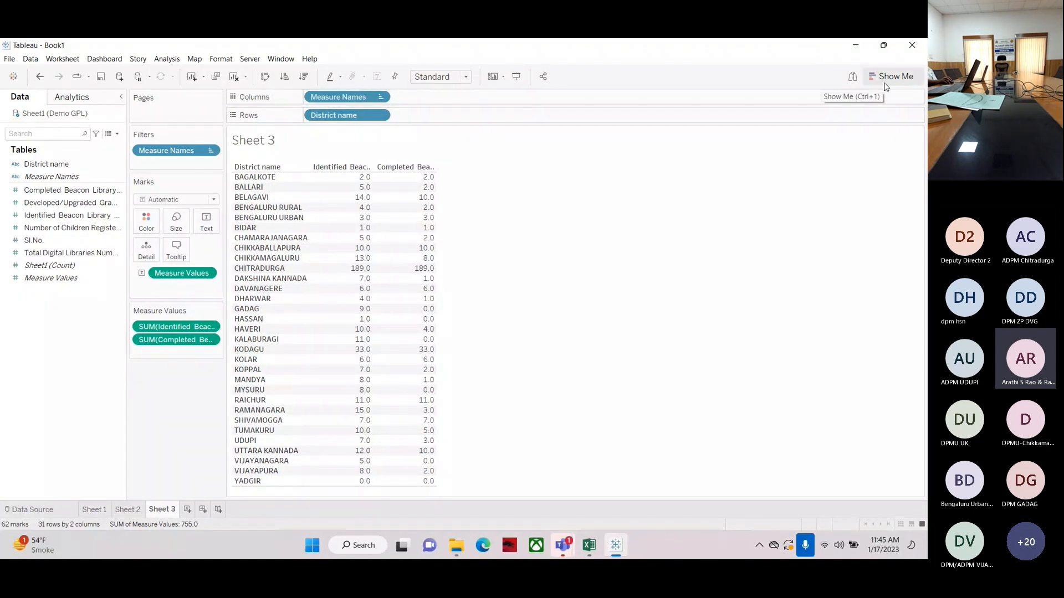
Clear the sheet and build a bar chart of Identified Beacon Library Numbers by district name
{"action": "left_click", "coordinate": [234, 77]}
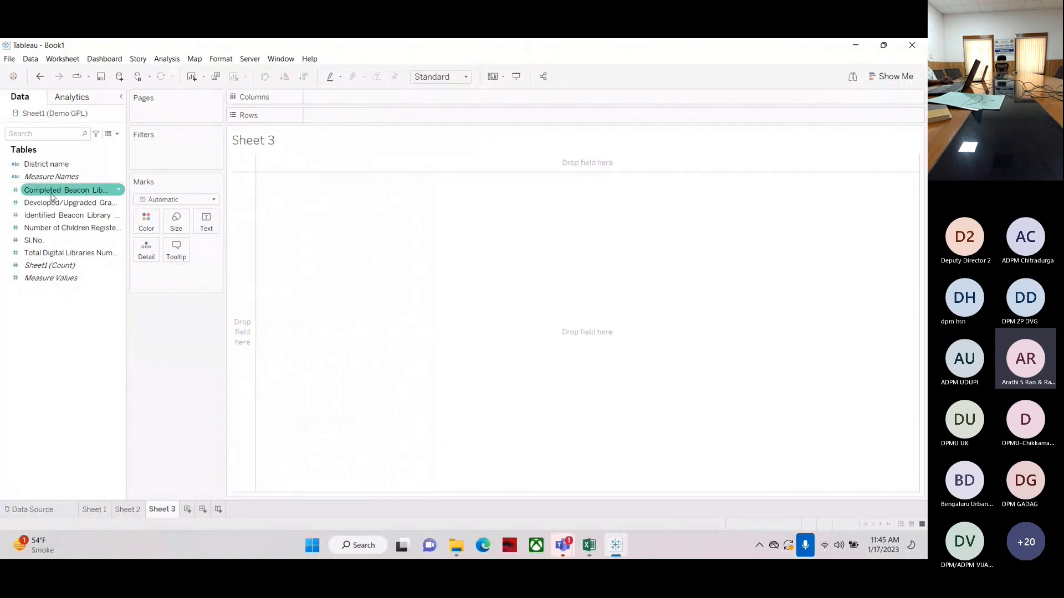
{"action": "left_click_drag", "start_coordinate": [32, 164], "coordinate": [319, 118]}
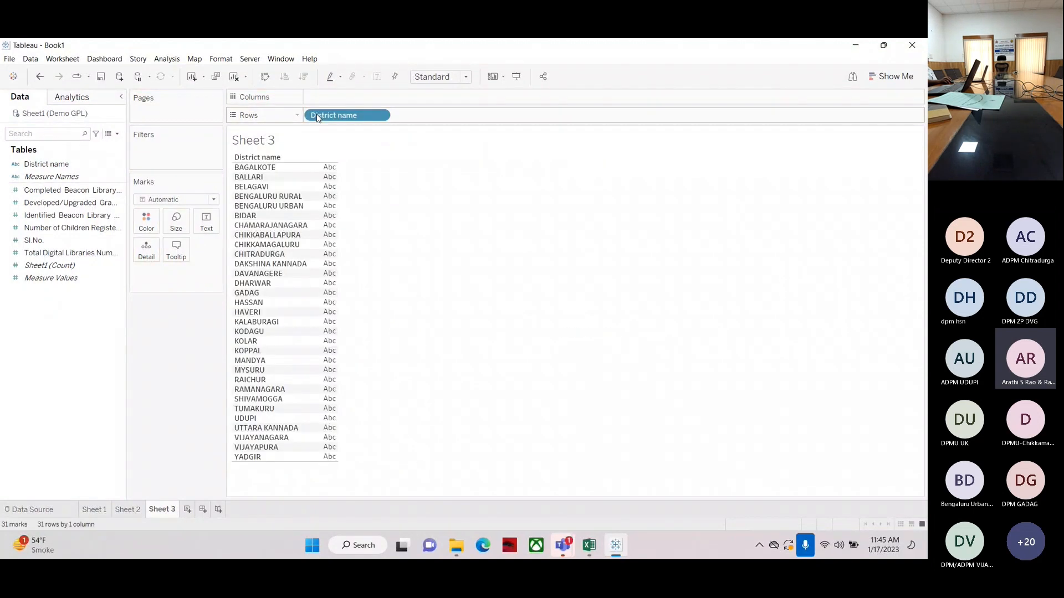
{"action": "left_click", "coordinate": [43, 227]}
{"action": "mouse_move", "coordinate": [45, 216]}
{"action": "left_mouse_down"}
{"action": "mouse_move", "coordinate": [360, 103]}
{"action": "mouse_move", "coordinate": [347, 97]}
{"action": "left_mouse_up"}
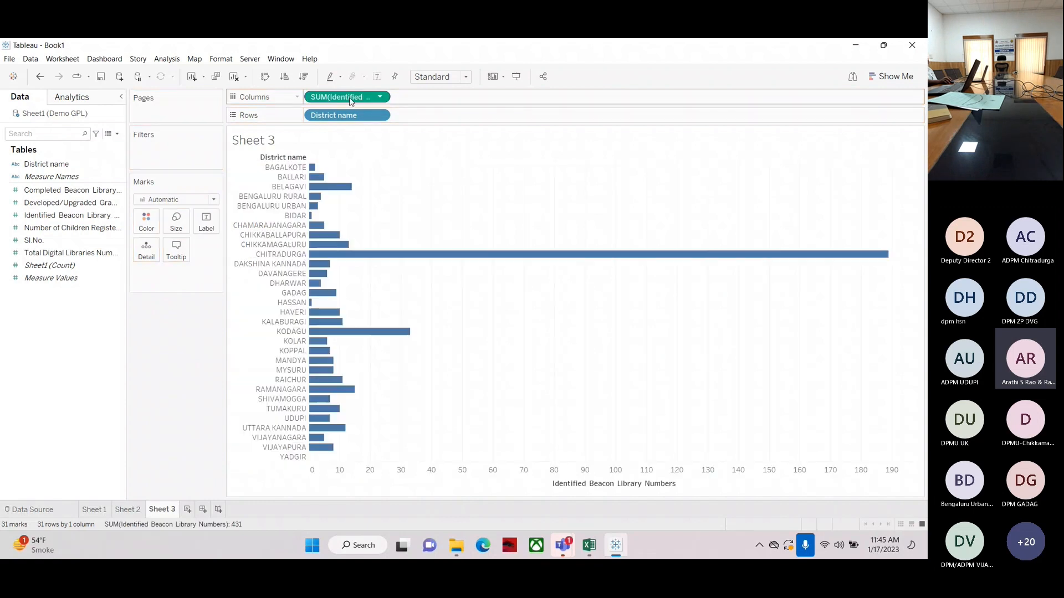
Sort the bars in descending order and swap rows and columns to make them vertical
{"action": "left_click", "coordinate": [303, 78]}
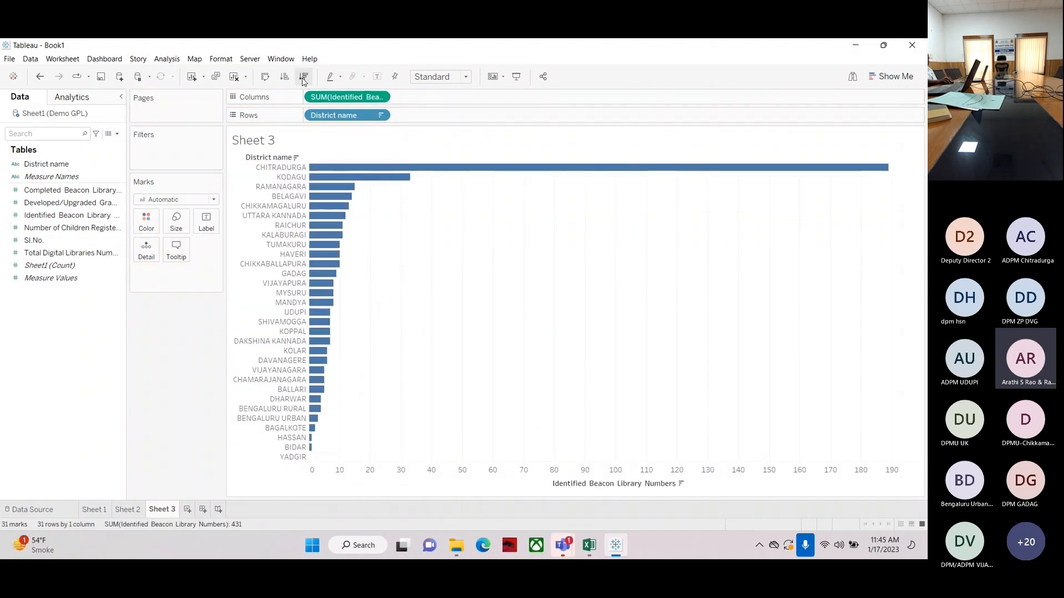
{"action": "mouse_move", "coordinate": [342, 211]}
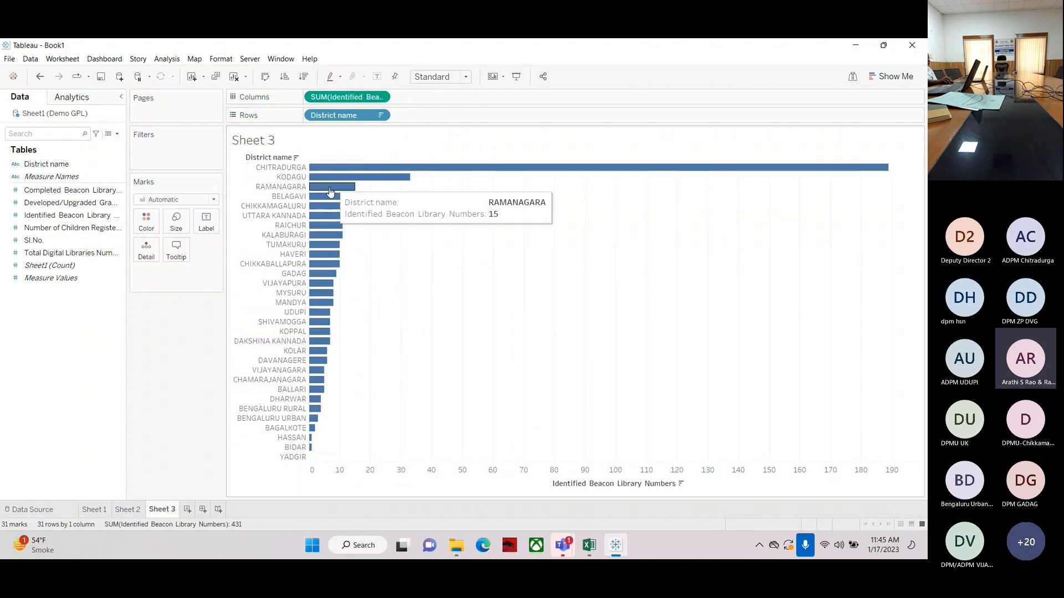
{"action": "left_click", "coordinate": [266, 78]}
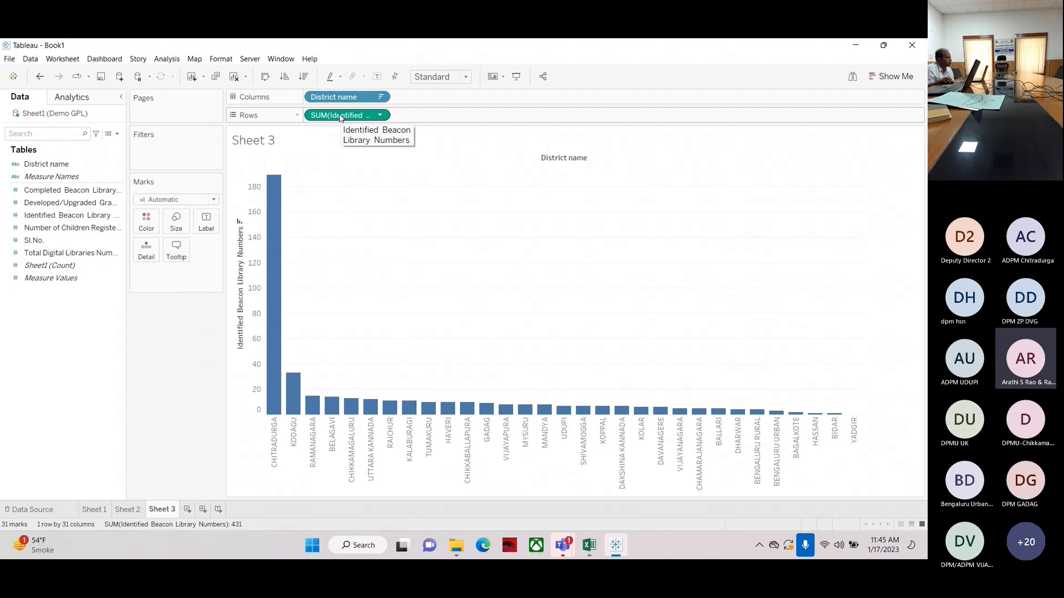
Try Completed Beacon Library Numbers as a second row and as a column, then remove it
{"action": "left_click", "coordinate": [40, 193]}
{"action": "left_click_drag", "start_coordinate": [40, 192], "coordinate": [417, 116]}
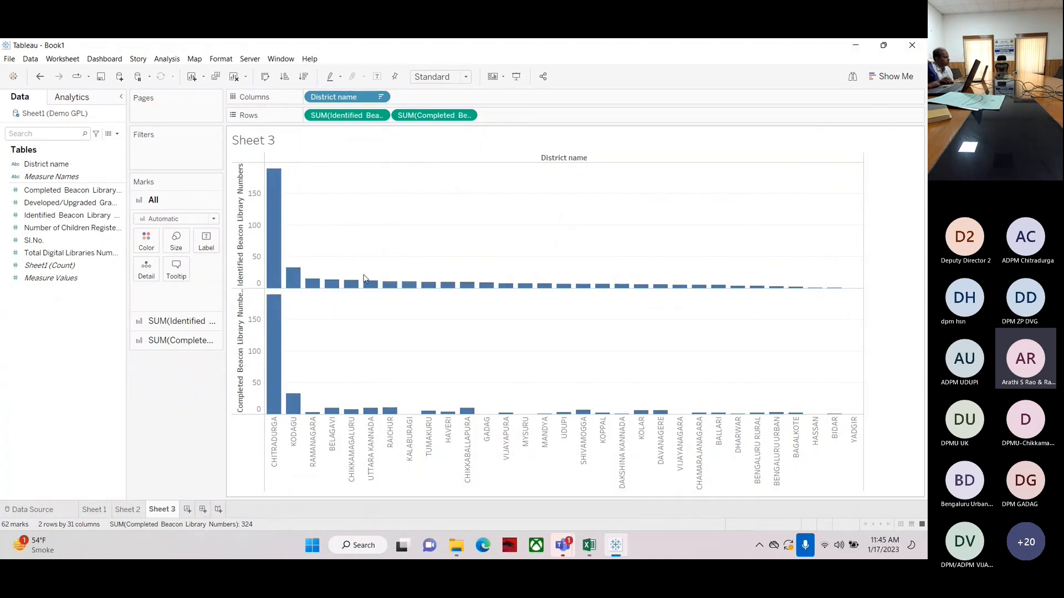
{"action": "left_click_drag", "start_coordinate": [430, 115], "coordinate": [433, 97]}
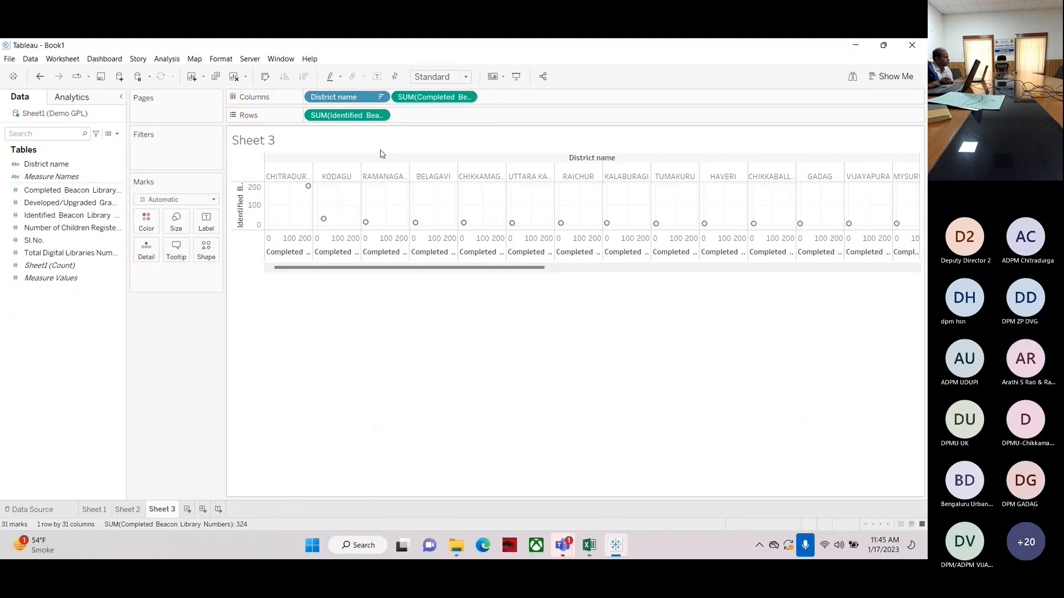
{"action": "left_click_drag", "start_coordinate": [433, 97], "coordinate": [427, 121]}
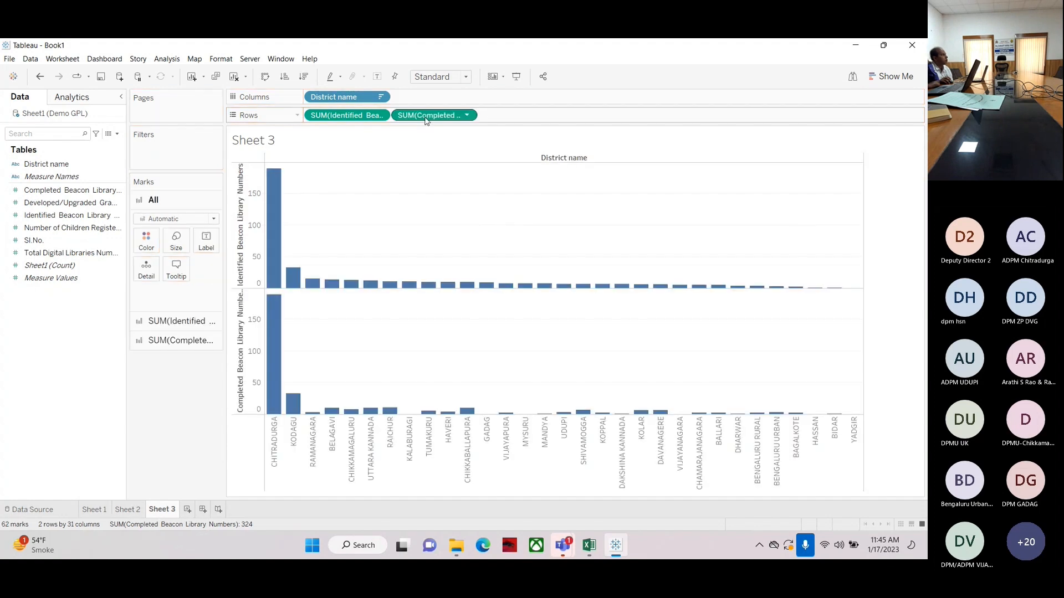
{"action": "left_click", "coordinate": [84, 216]}
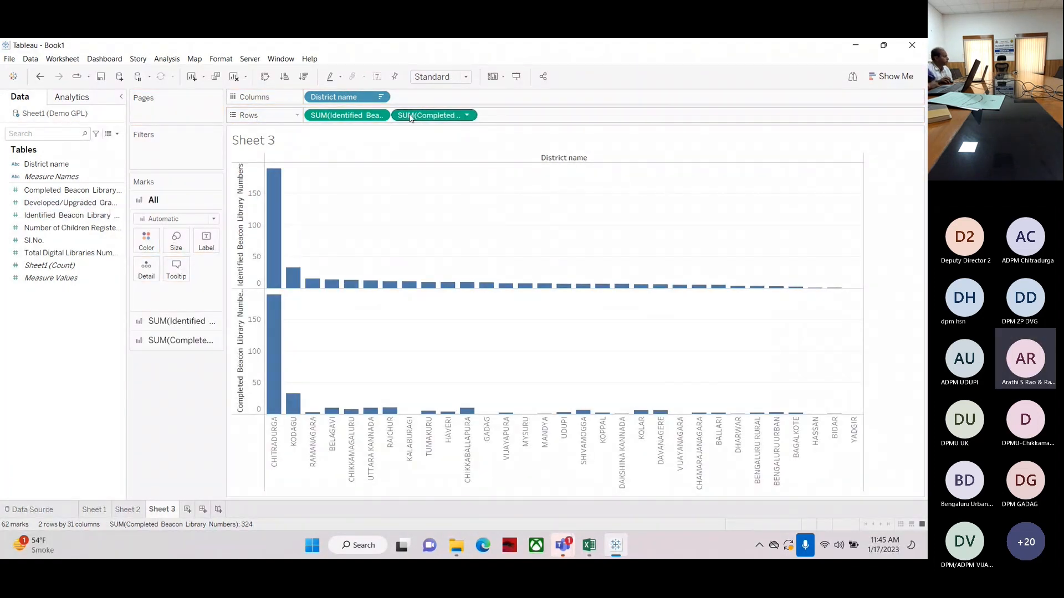
{"action": "left_click_drag", "start_coordinate": [433, 115], "coordinate": [31, 470]}
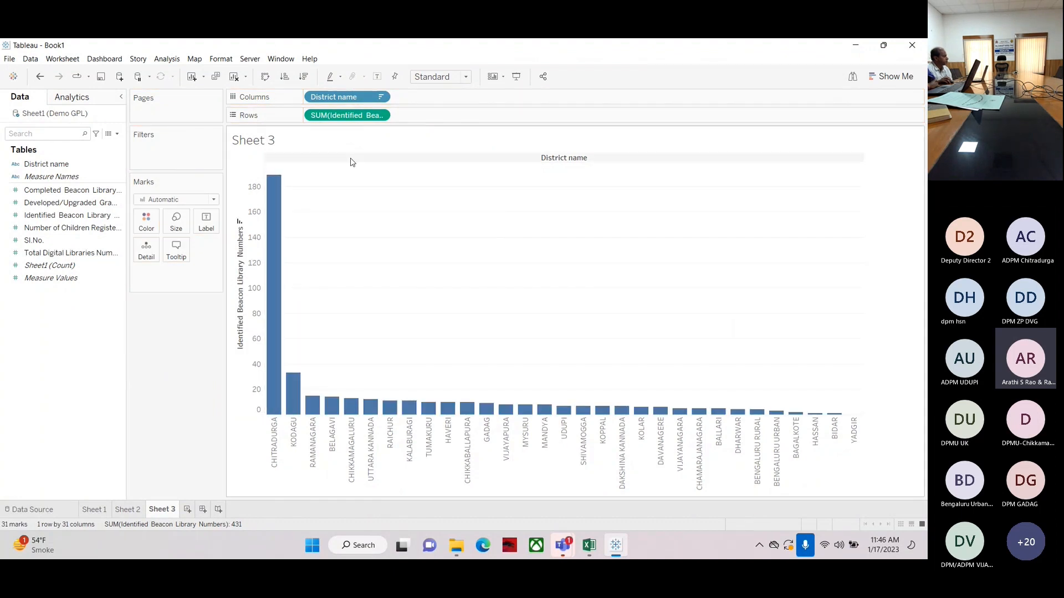
Drop Completed Beacon Library Numbers onto the value axis to show both measures side by side per district
{"action": "left_click", "coordinate": [63, 229]}
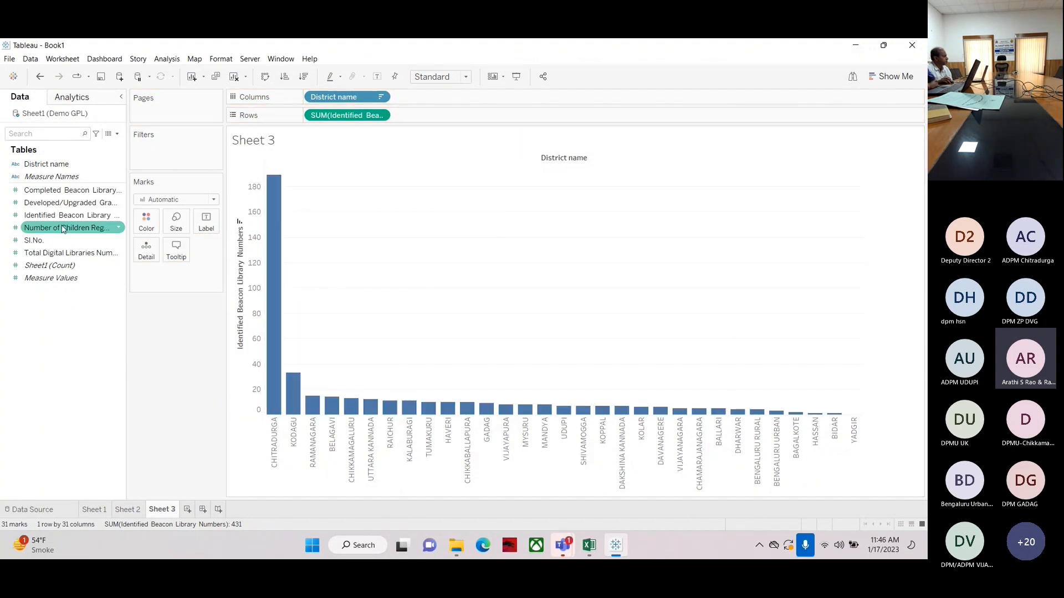
{"action": "left_click", "coordinate": [34, 193]}
{"action": "left_click_drag", "start_coordinate": [34, 192], "coordinate": [246, 394]}
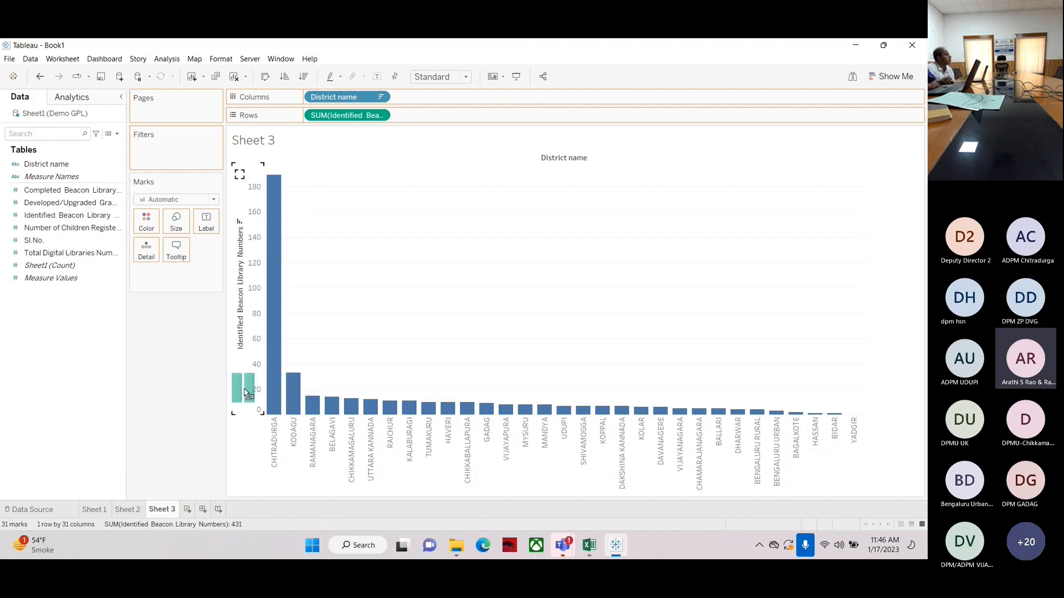
{"action": "left_click_drag", "start_coordinate": [246, 393], "coordinate": [245, 389]}
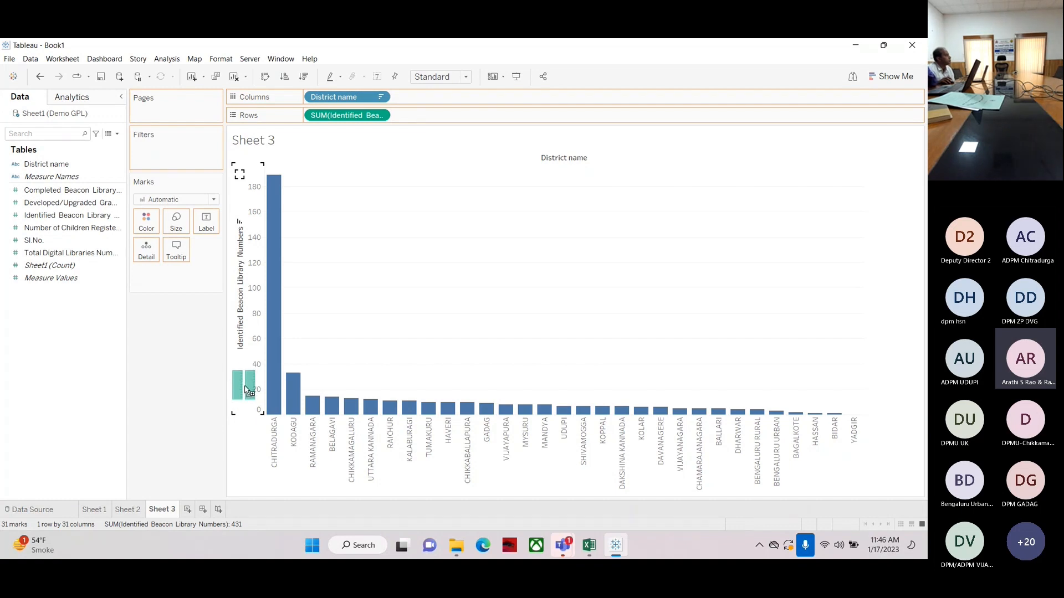
{"action": "left_click_drag", "start_coordinate": [247, 390], "coordinate": [249, 399]}
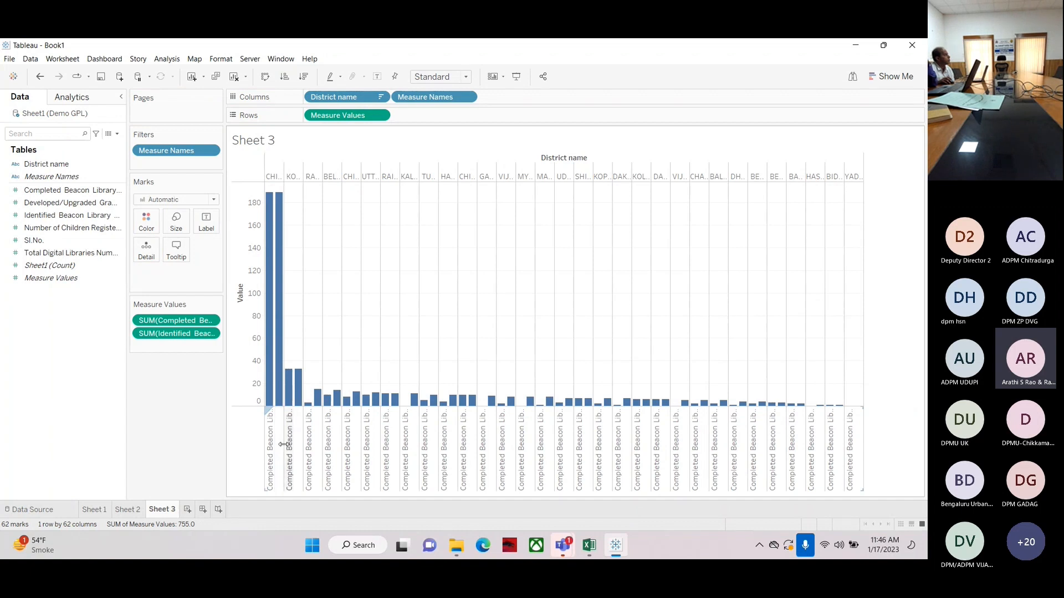
Widen the district columns and rotate the measure name header labels to vertical
{"action": "left_click_drag", "start_coordinate": [307, 437], "coordinate": [322, 438]}
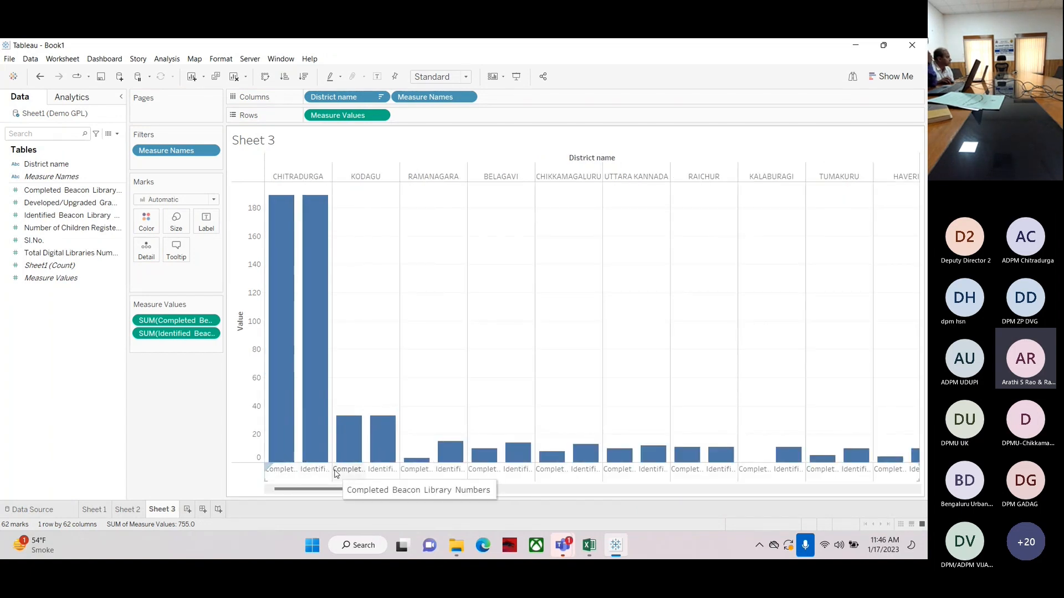
{"action": "right_click", "coordinate": [315, 472]}
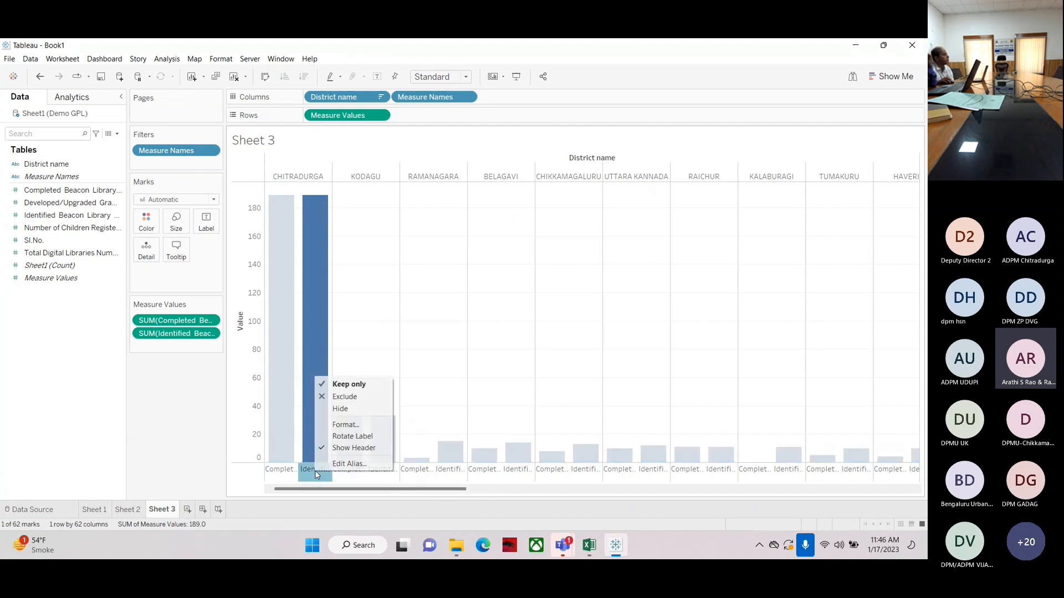
{"action": "left_click", "coordinate": [340, 437]}
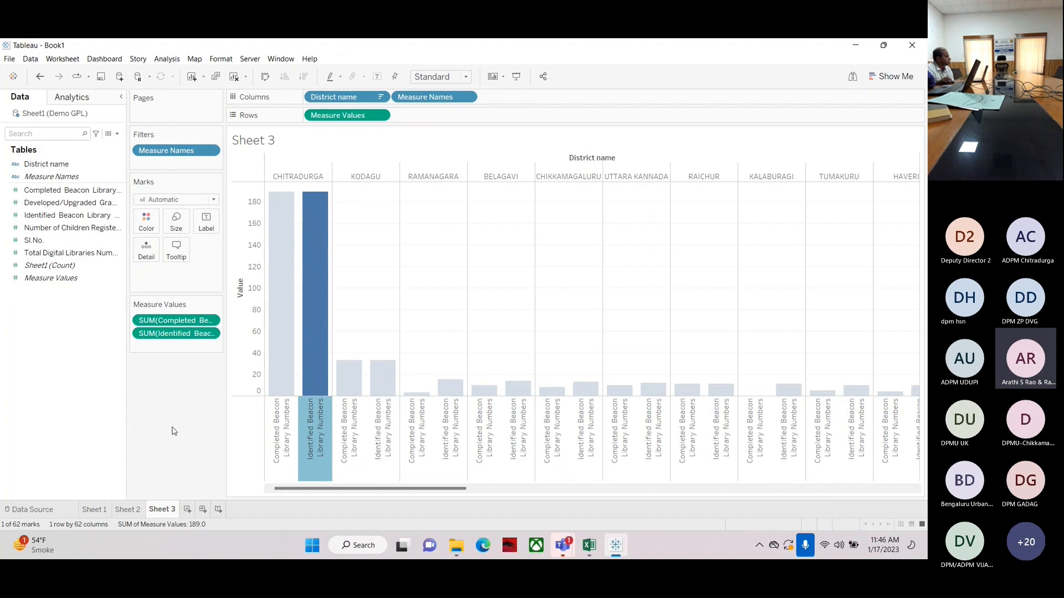
{"action": "key", "text": "Escape"}
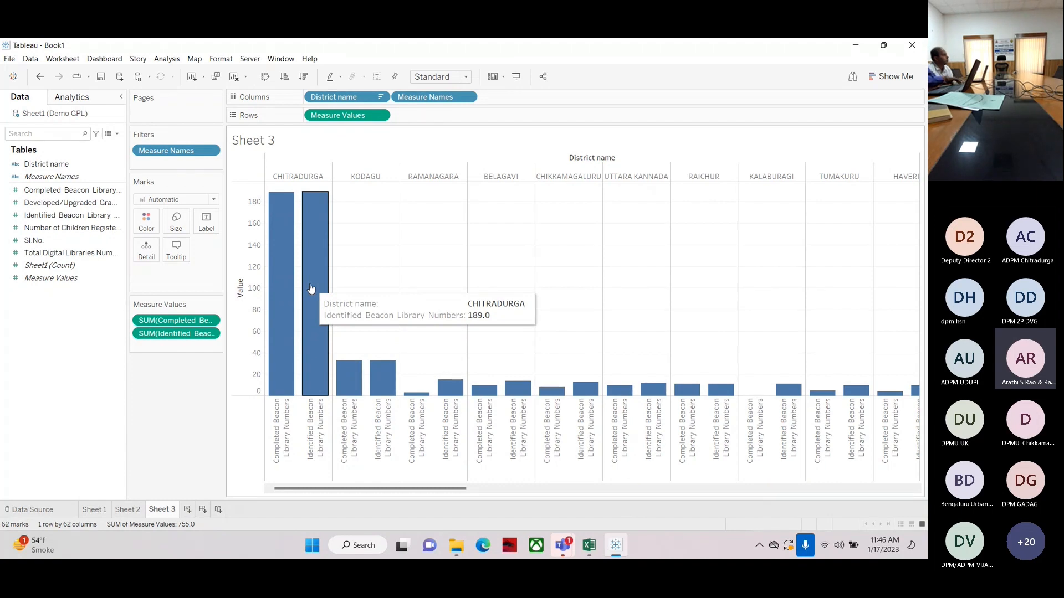
Rotate the measure name header labels back to horizontal
{"action": "right_click", "coordinate": [285, 420]}
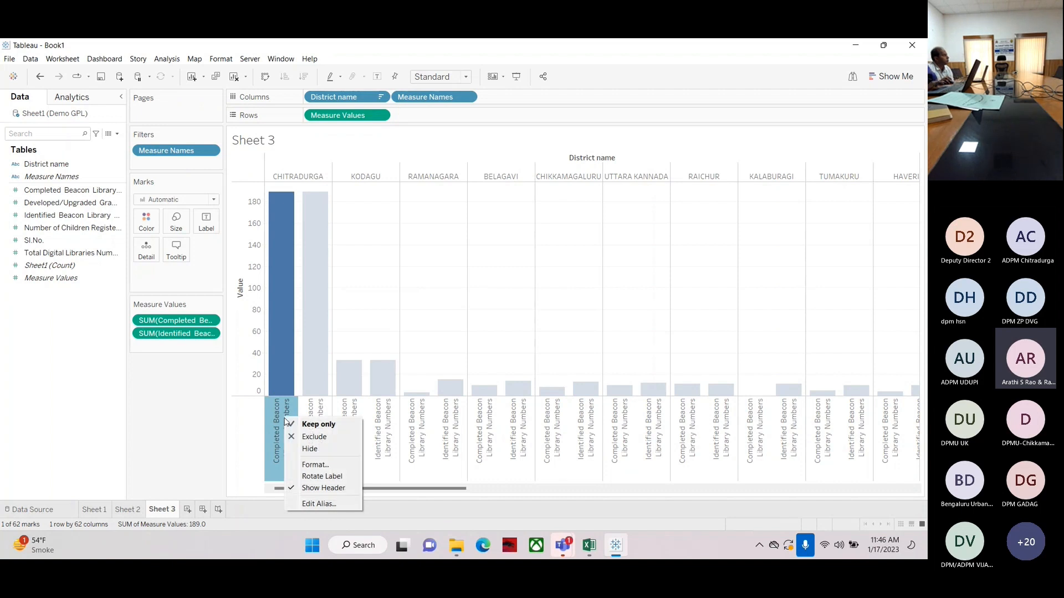
{"action": "left_click", "coordinate": [311, 478]}
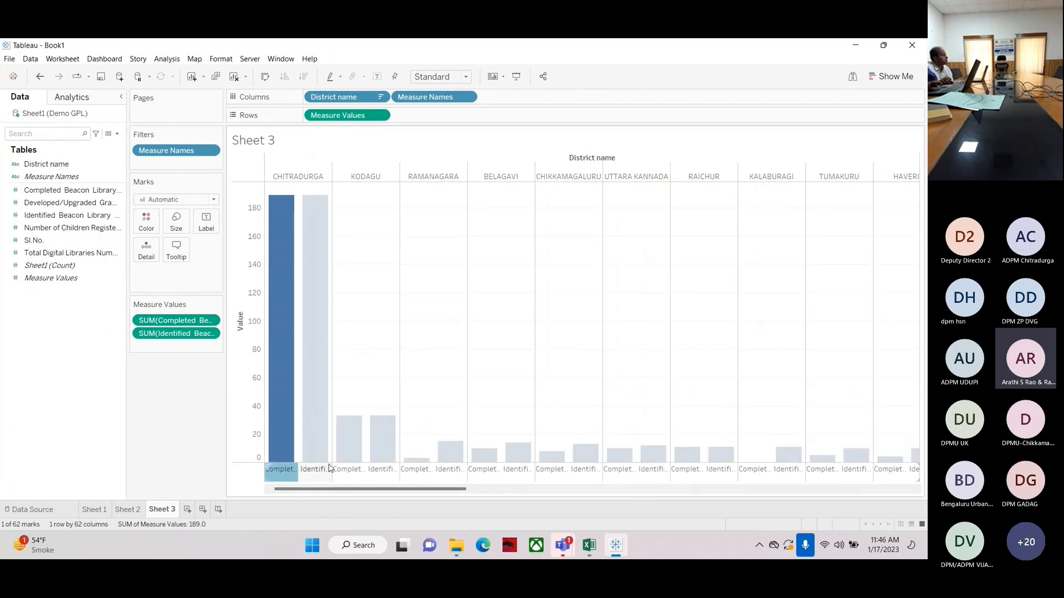
{"action": "mouse_move", "coordinate": [325, 461]}
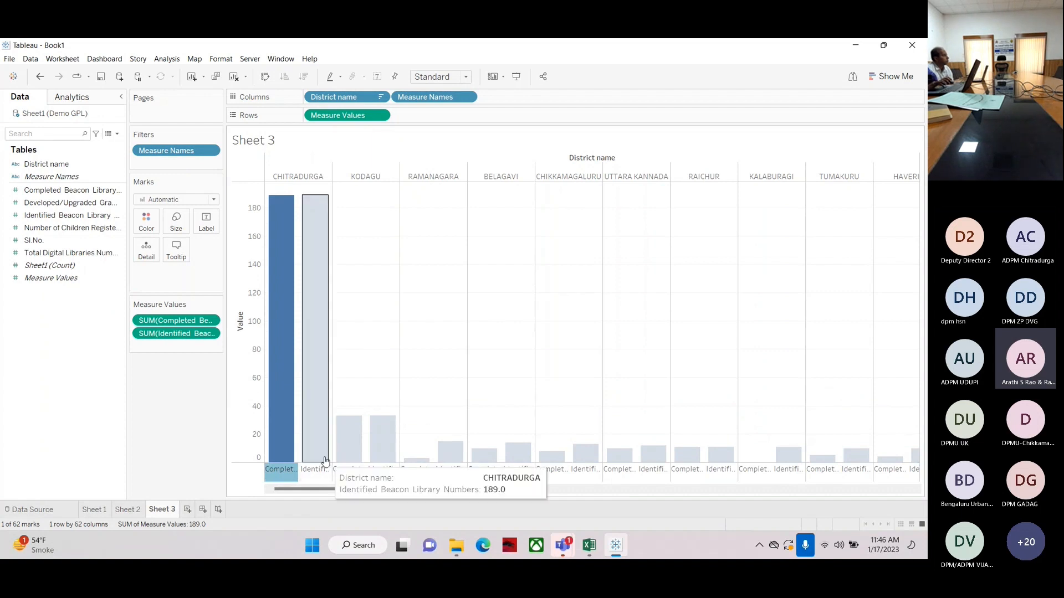
{"action": "right_click", "coordinate": [277, 470]}
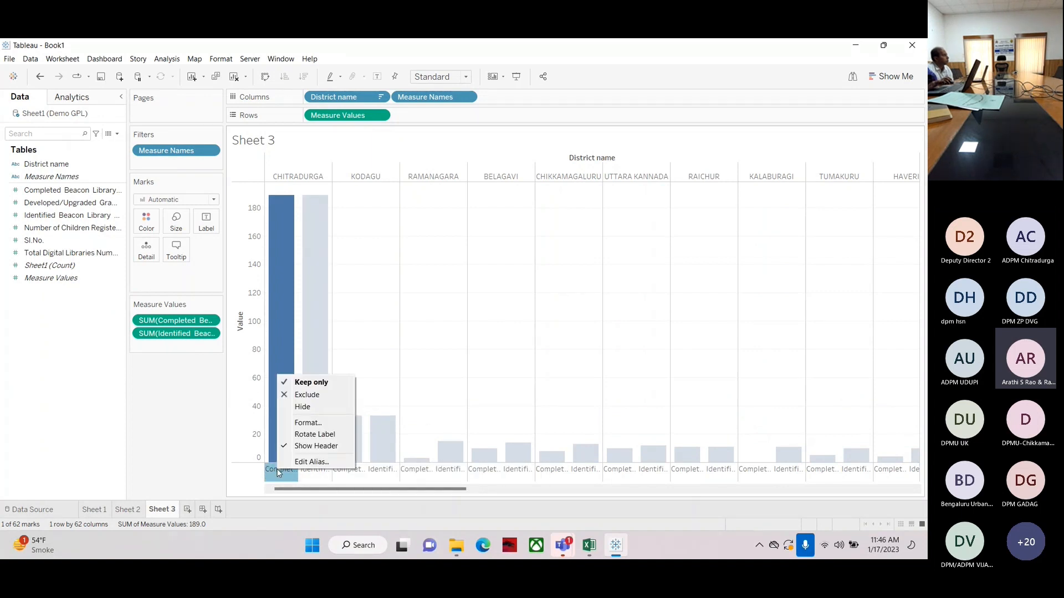
Rotate the measure name header labels to vertical
{"action": "left_click", "coordinate": [315, 434]}
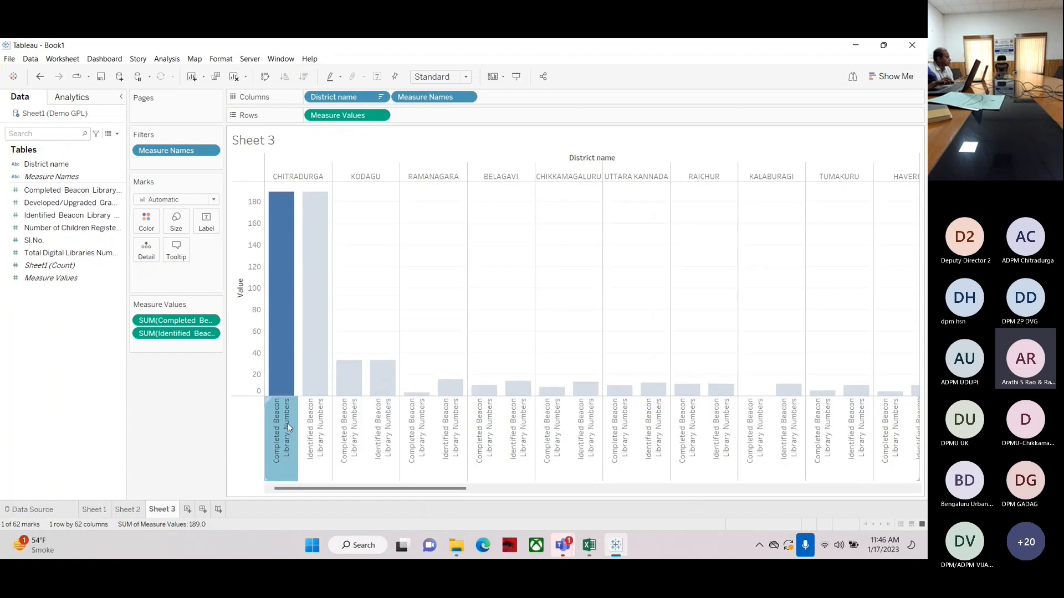
{"action": "mouse_move", "coordinate": [288, 427]}
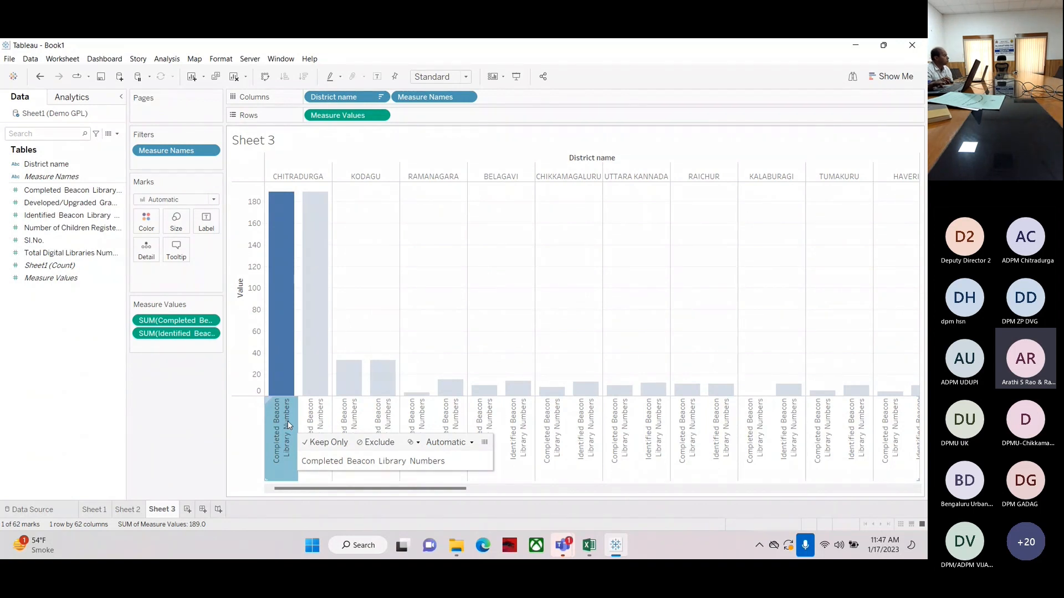
{"action": "left_click", "coordinate": [244, 436]}
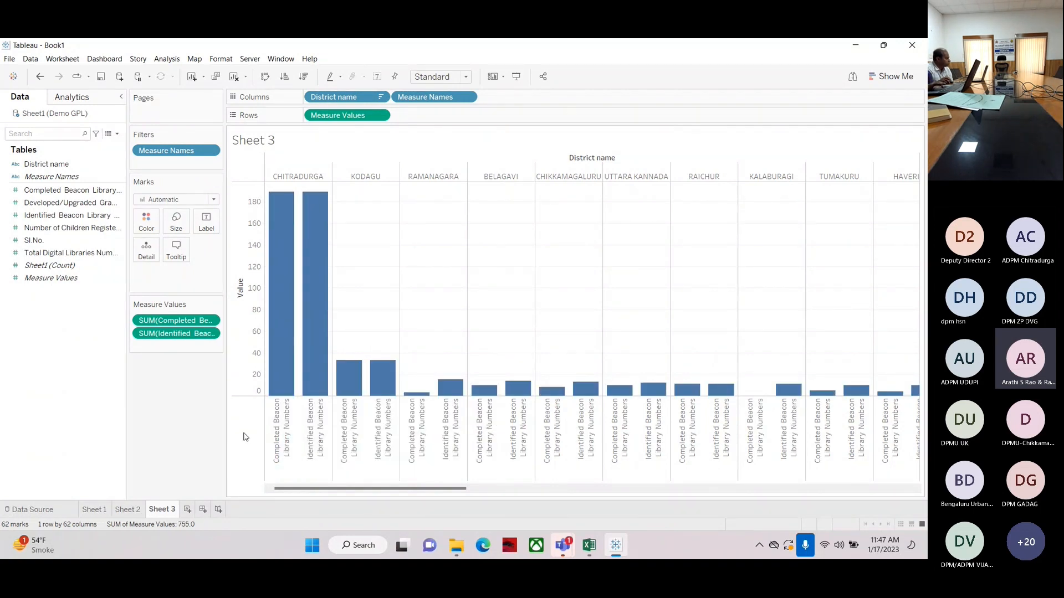
Clear the sheet and place District name on rows and Identified Beacon Library Numbers on columns
{"action": "left_click", "coordinate": [234, 77]}
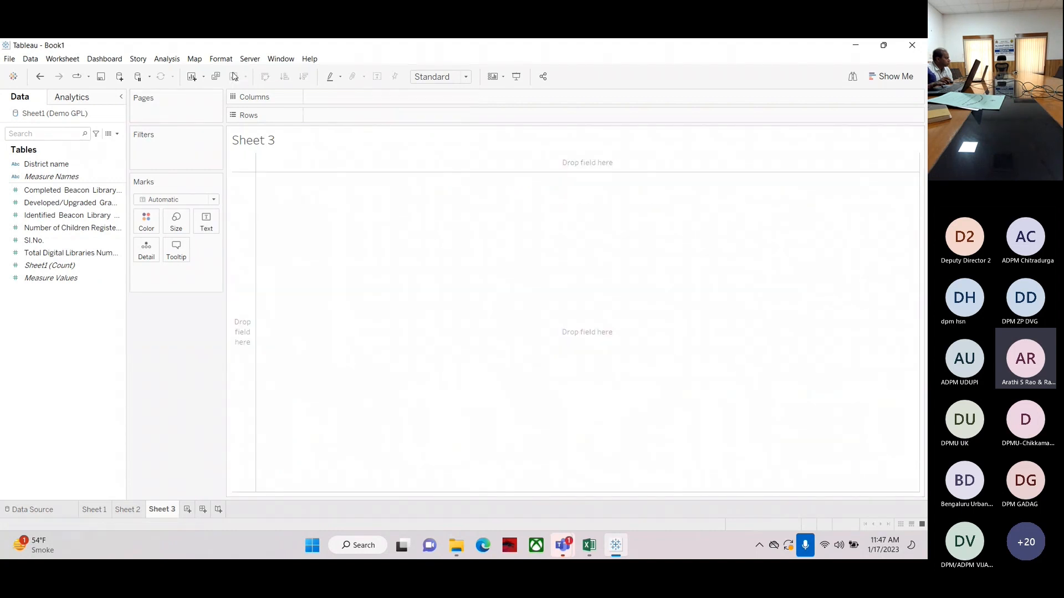
{"action": "left_click", "coordinate": [53, 166]}
{"action": "left_click_drag", "start_coordinate": [54, 168], "coordinate": [342, 121]}
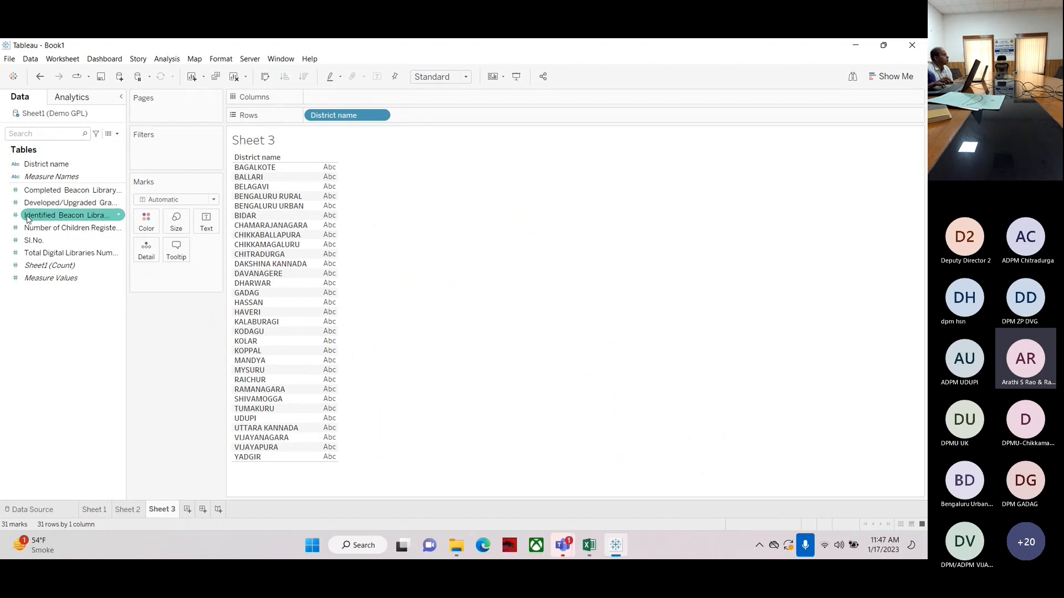
{"action": "left_click_drag", "start_coordinate": [32, 216], "coordinate": [356, 97]}
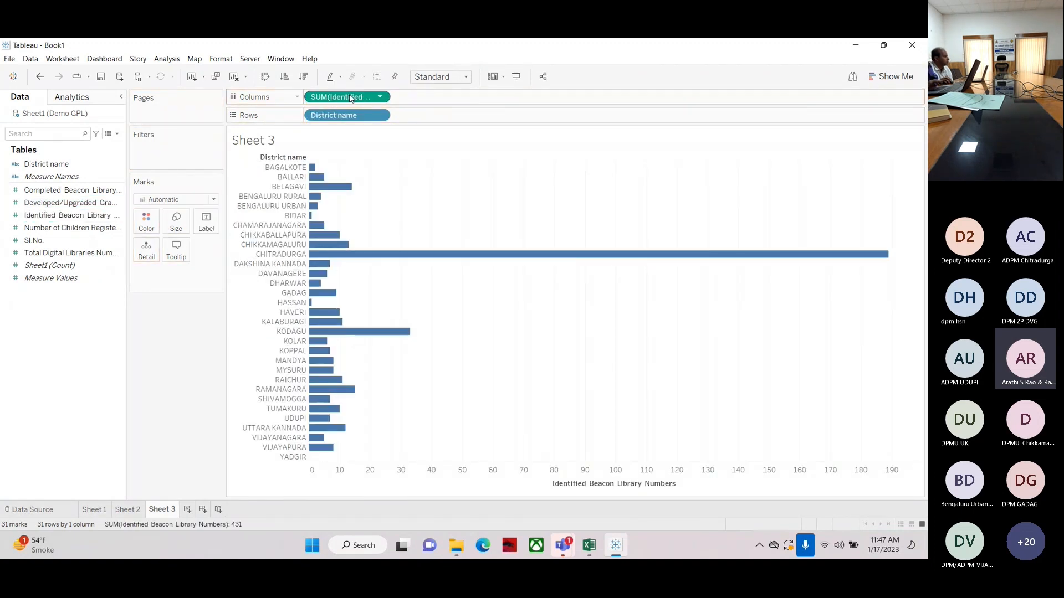
Sort the districts in descending order of Identified Beacon Library Numbers
{"action": "left_click", "coordinate": [304, 78]}
{"action": "left_click", "coordinate": [285, 77]}
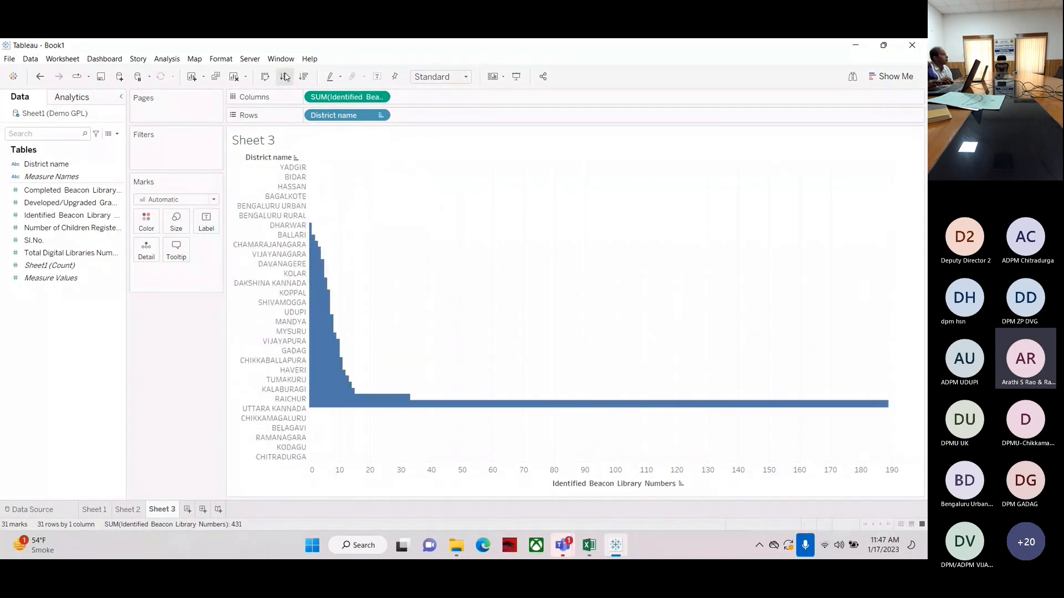
{"action": "left_click", "coordinate": [305, 78]}
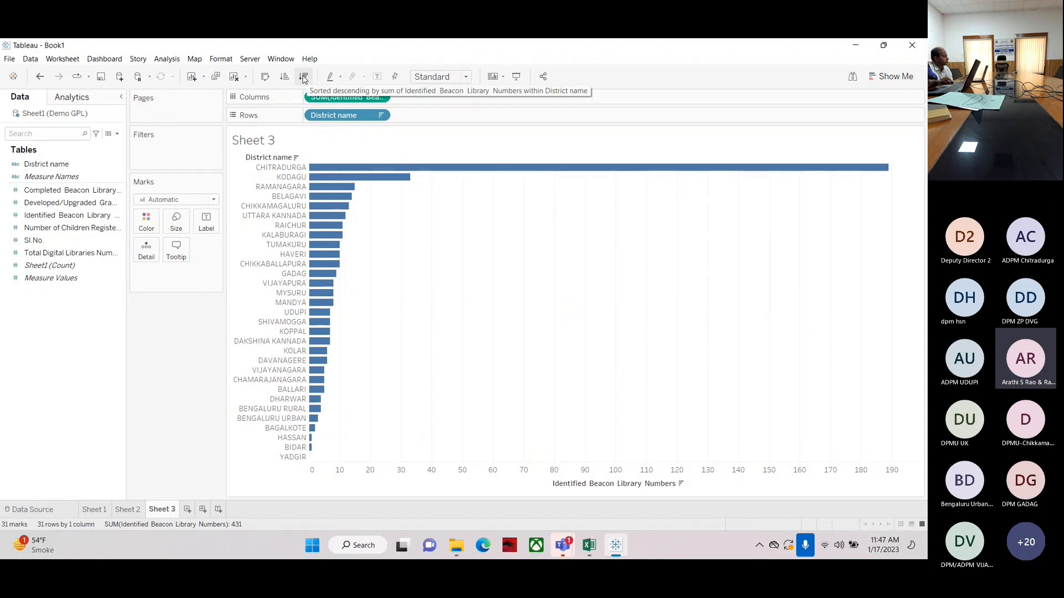
{"action": "left_click", "coordinate": [284, 77]}
{"action": "left_click", "coordinate": [304, 78]}
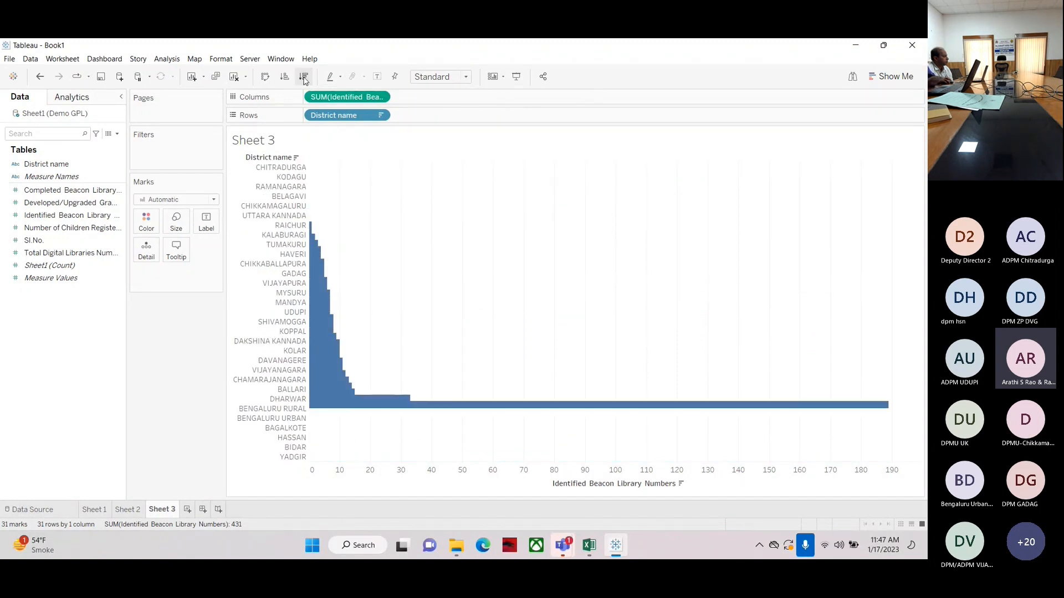
Swap rows and columns so the districts show as vertical bars
{"action": "left_click", "coordinate": [265, 78]}
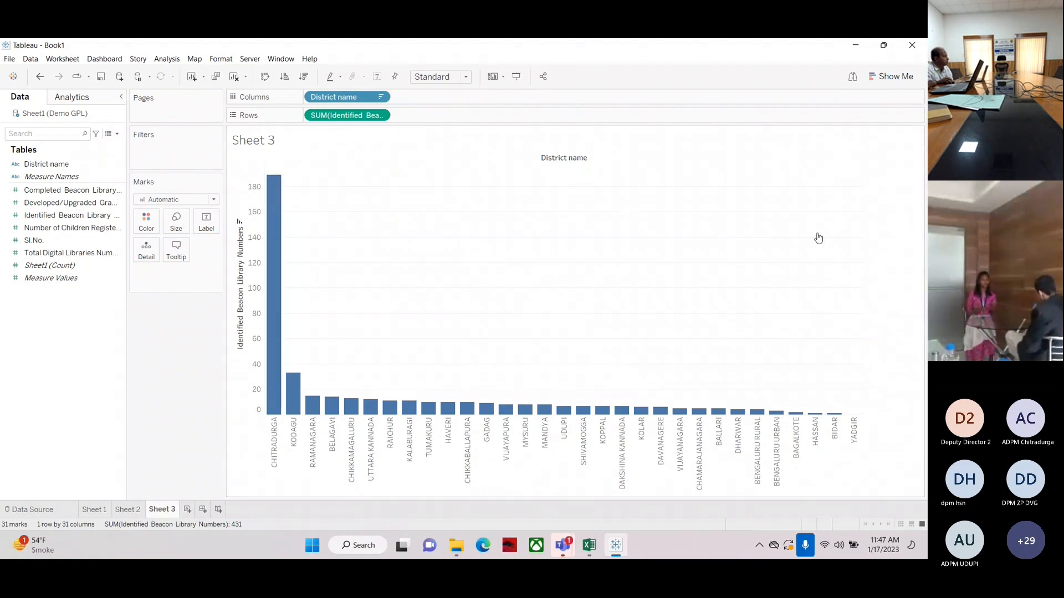
{"action": "left_click", "coordinate": [823, 276]}
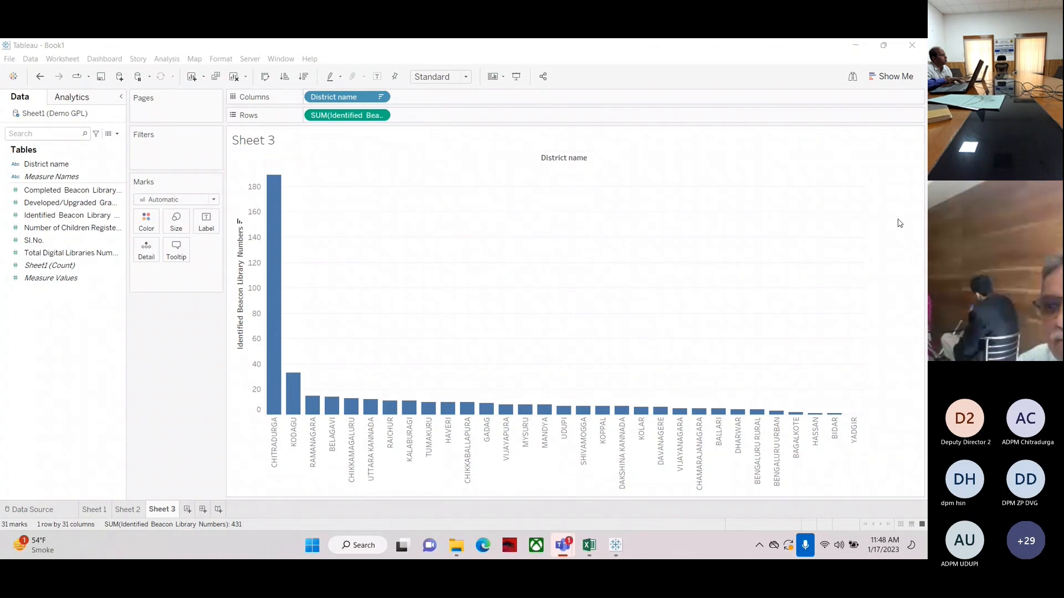
{"action": "key", "text": "alt+Tab"}
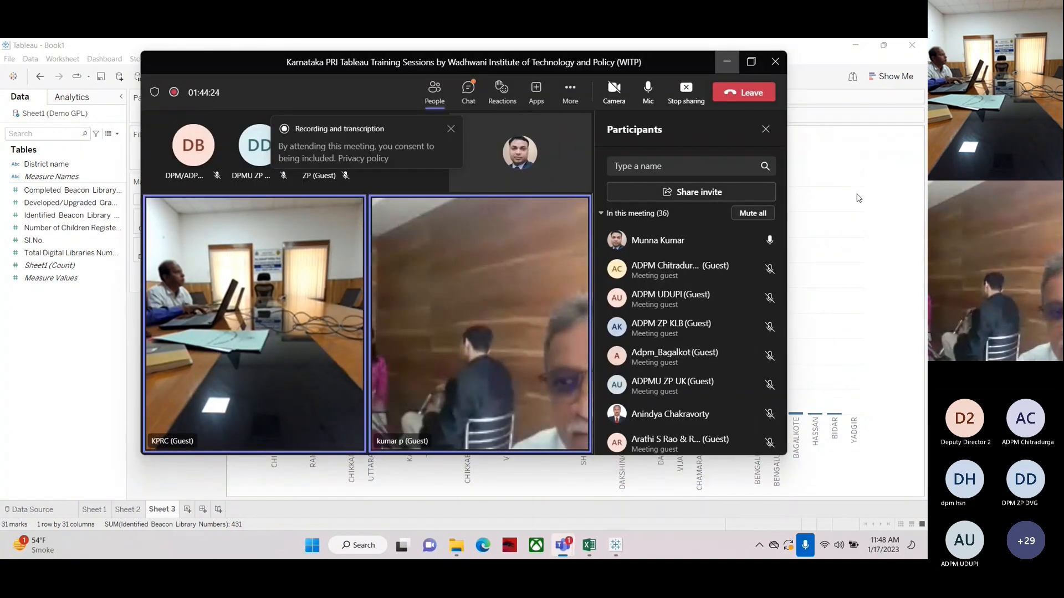
{"action": "left_click", "coordinate": [726, 62]}
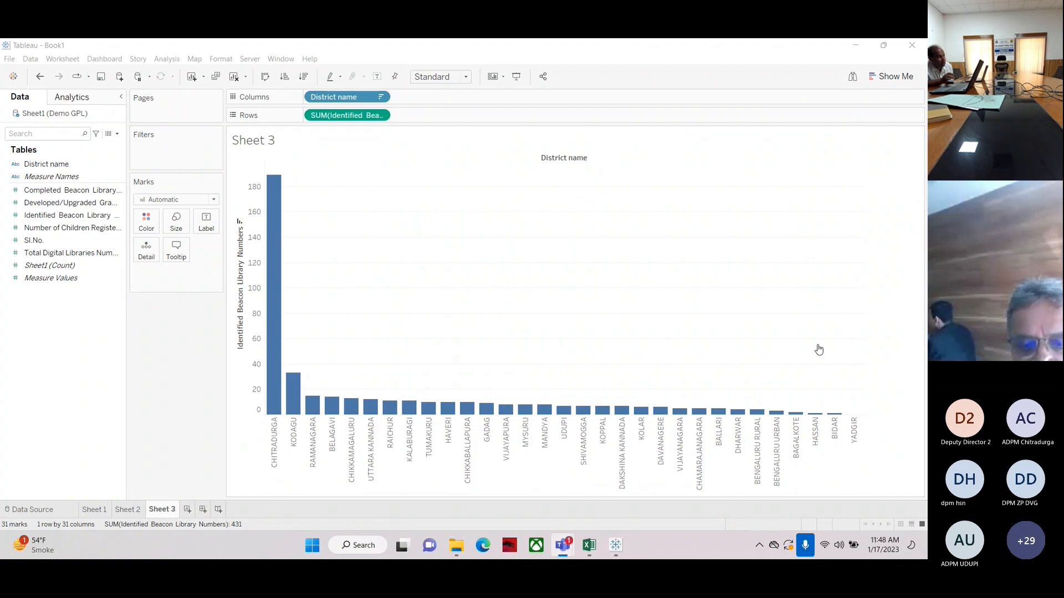
{"action": "key", "text": "ctrl+shift+m"}
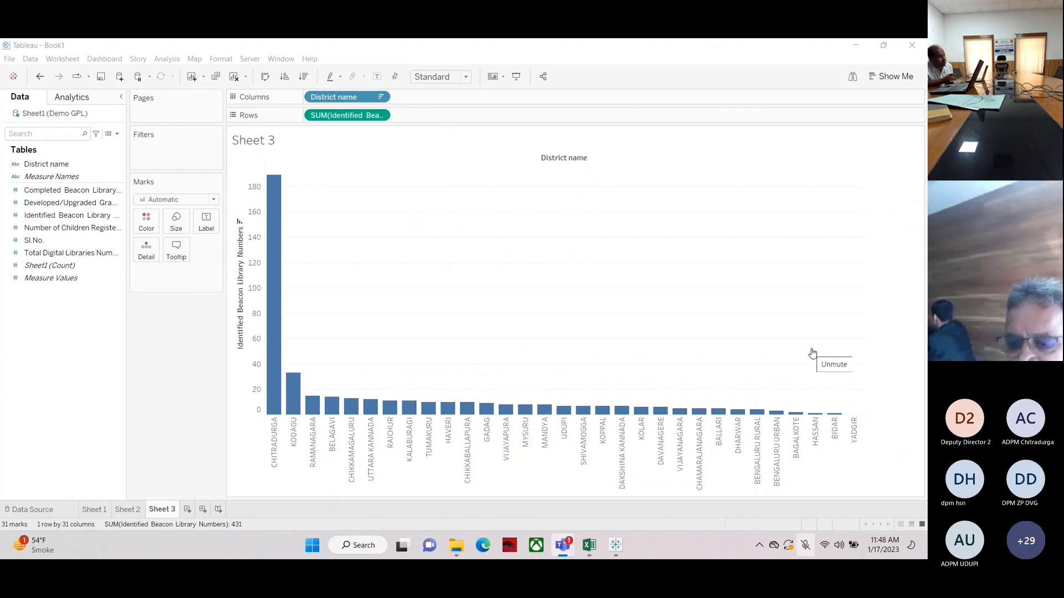
{"action": "key", "text": "ctrl+shift+m"}
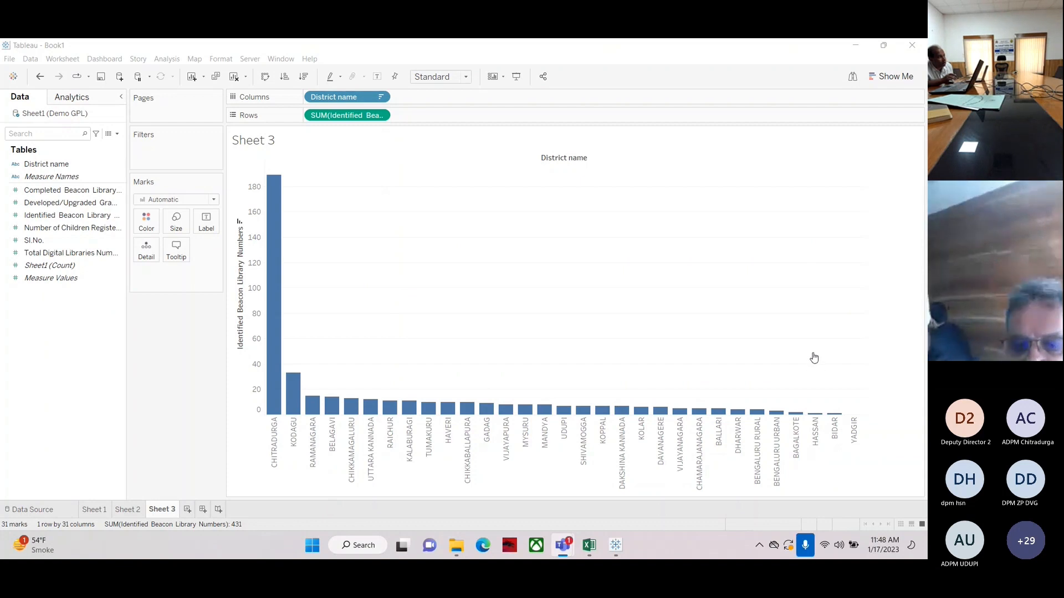
{"action": "key", "text": "ctrl+shift+m"}
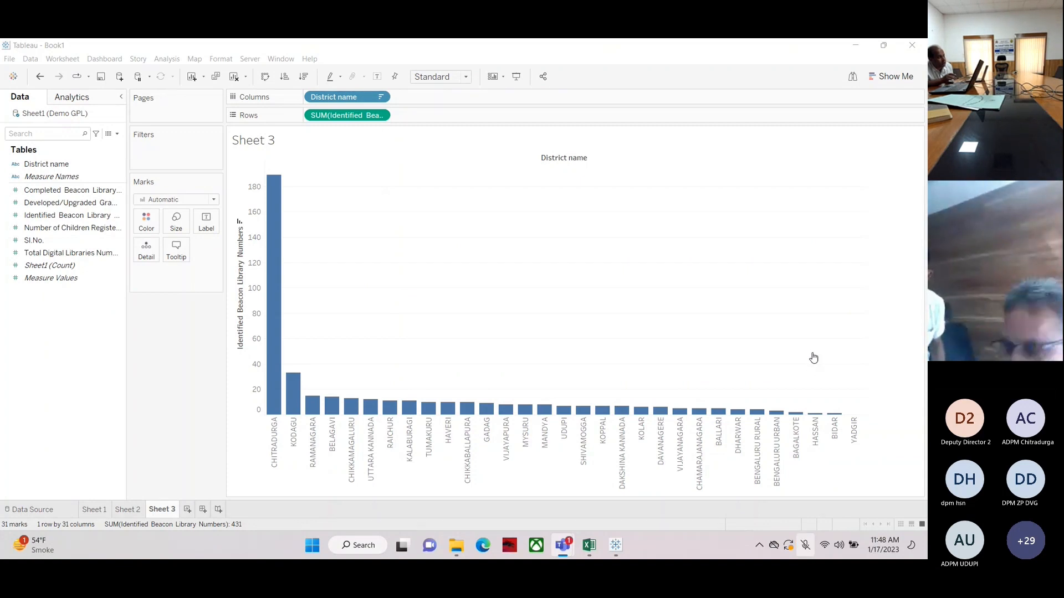
{"action": "key", "text": "ctrl+shift+m"}
{"action": "key", "text": "ctrl+shift+m"}
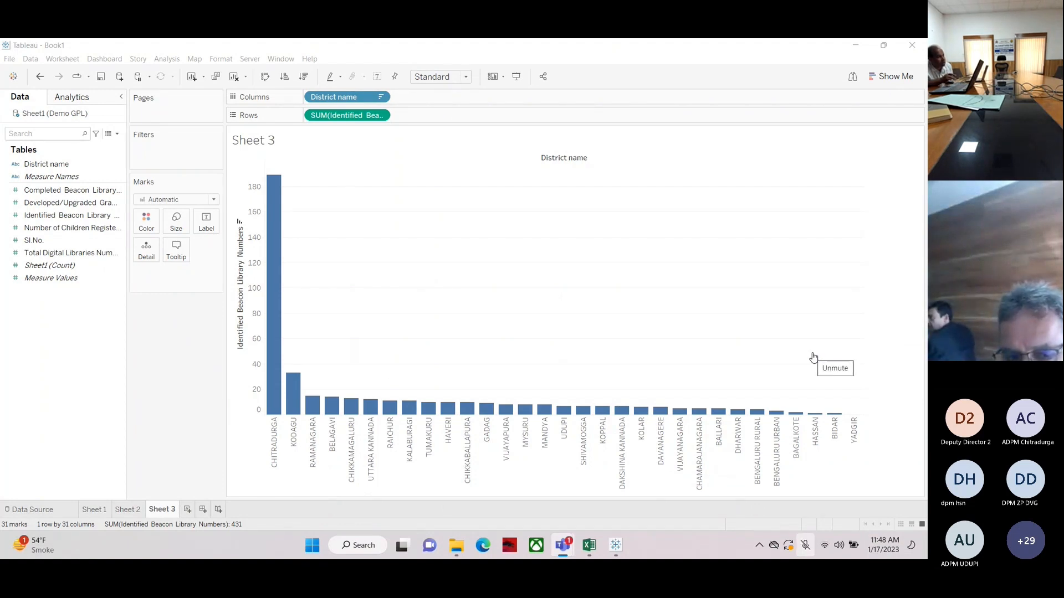
{"action": "key", "text": "ctrl+shift+m"}
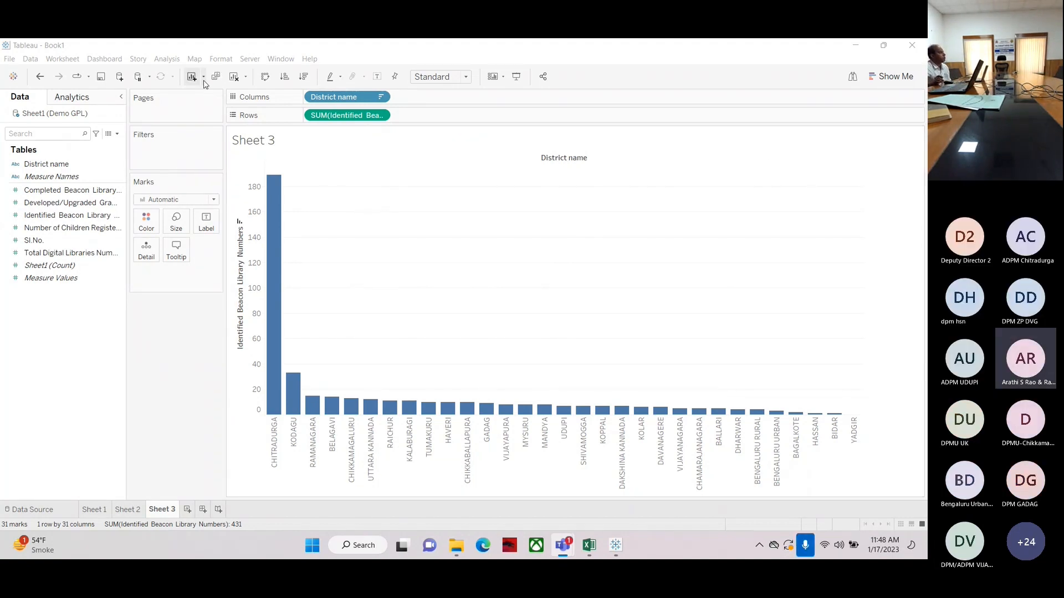
Clear the sheet and rebuild the vertical bar chart of Identified Beacon Library Numbers per District name, sorted descending
{"action": "left_click", "coordinate": [234, 77]}
{"action": "left_click_drag", "start_coordinate": [46, 165], "coordinate": [334, 120]}
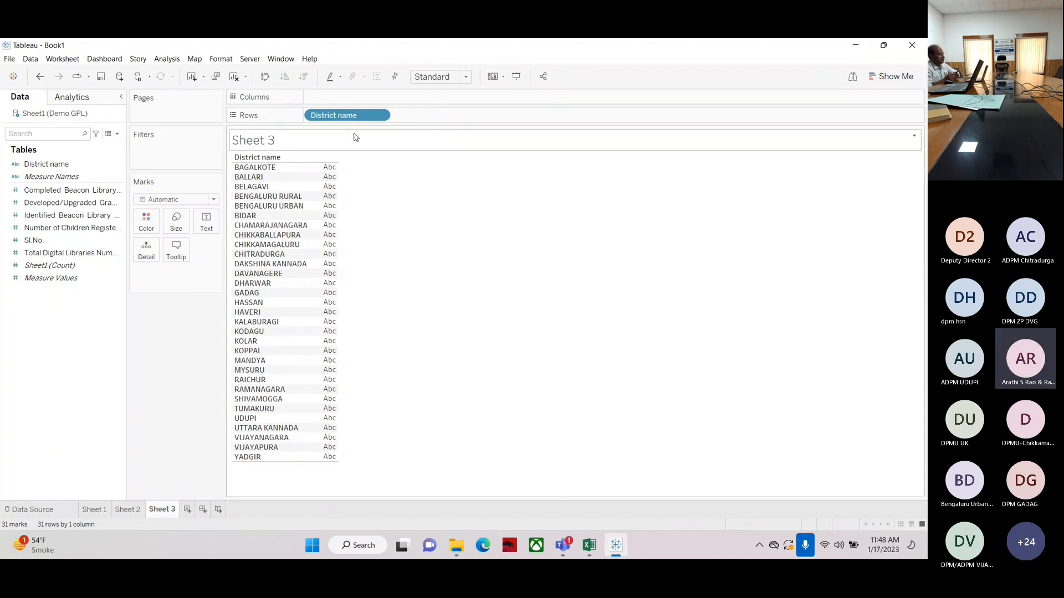
{"action": "left_click", "coordinate": [235, 78]}
{"action": "left_click_drag", "start_coordinate": [42, 164], "coordinate": [359, 99]}
{"action": "left_click", "coordinate": [47, 191]}
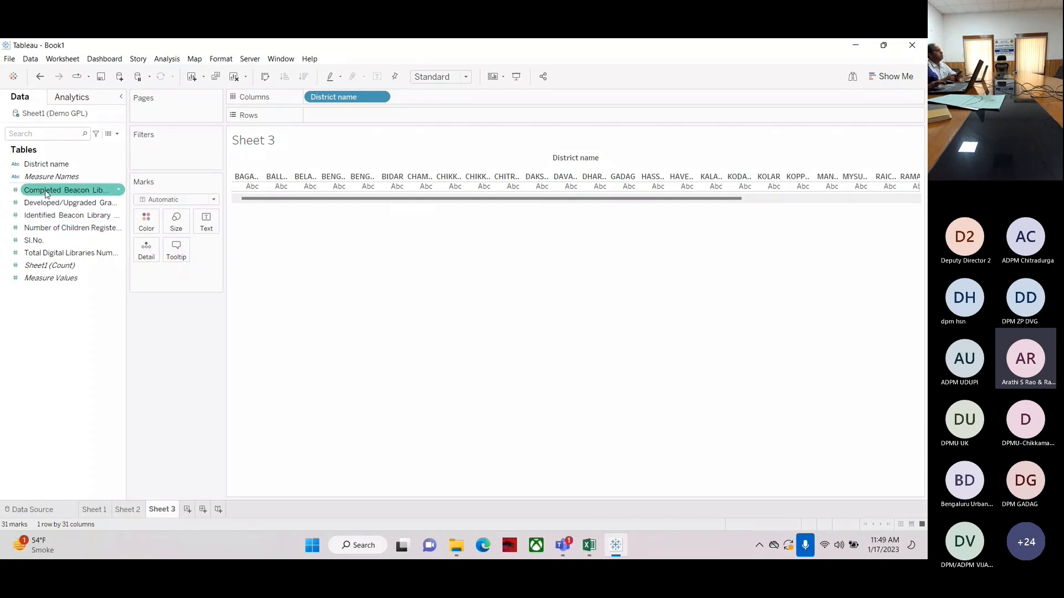
{"action": "left_click", "coordinate": [44, 216]}
{"action": "left_click_drag", "start_coordinate": [44, 216], "coordinate": [341, 123]}
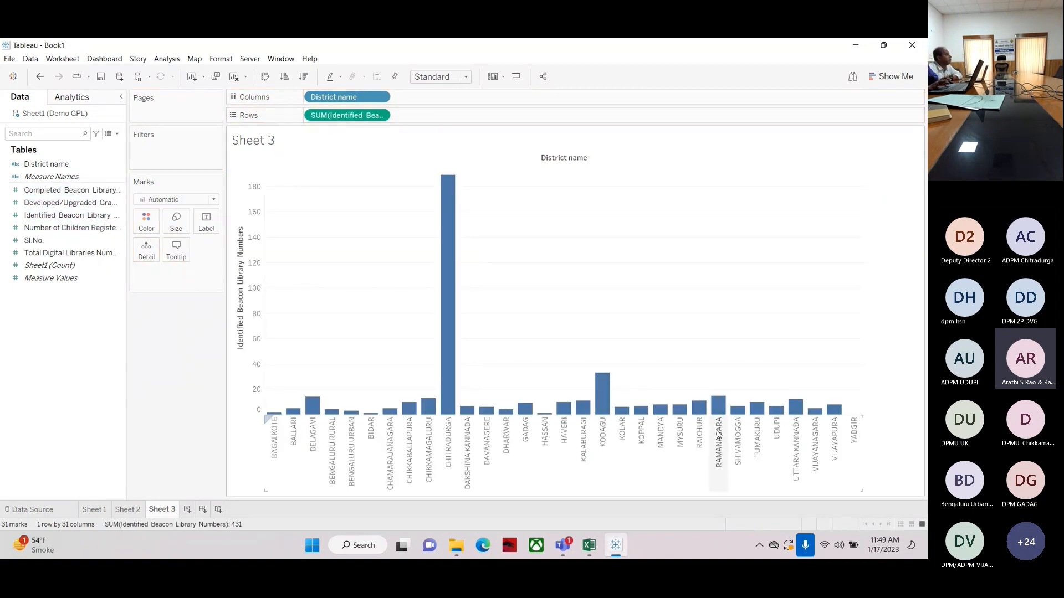
{"action": "left_click", "coordinate": [304, 78]}
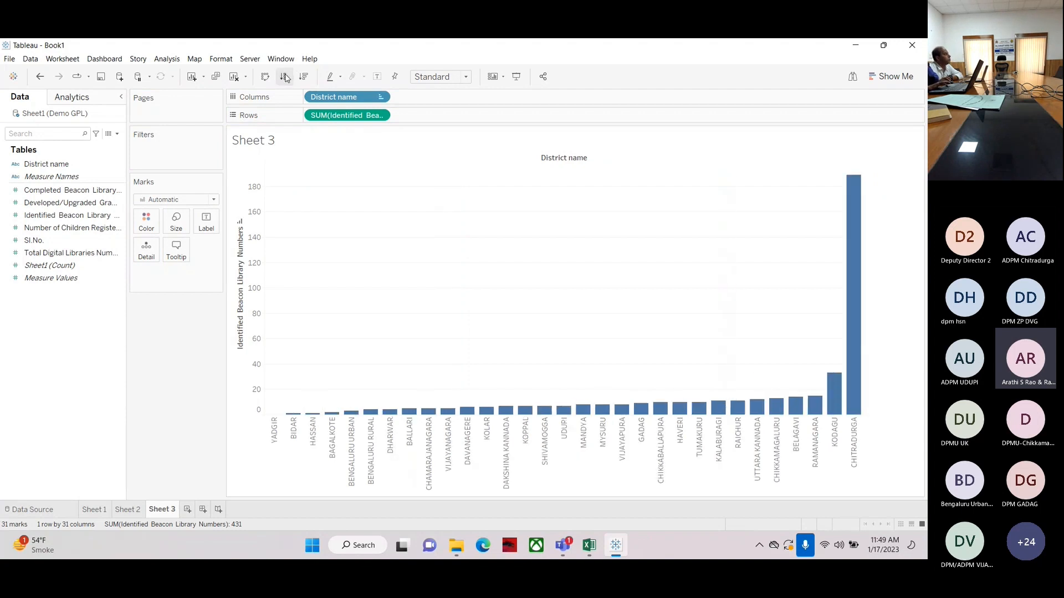
{"action": "left_click", "coordinate": [304, 78]}
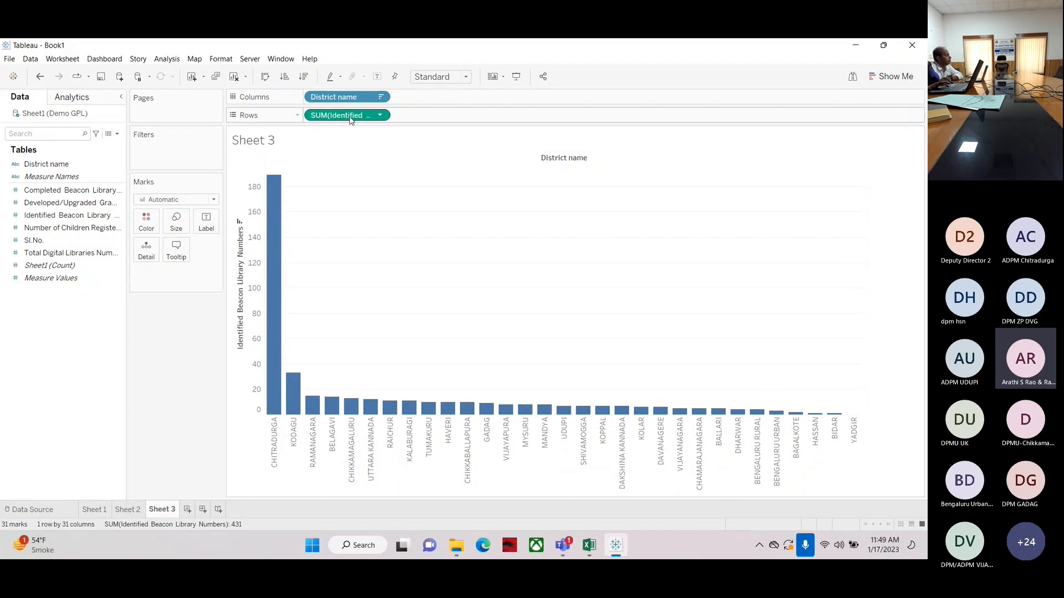
{"action": "left_click", "coordinate": [40, 191]}
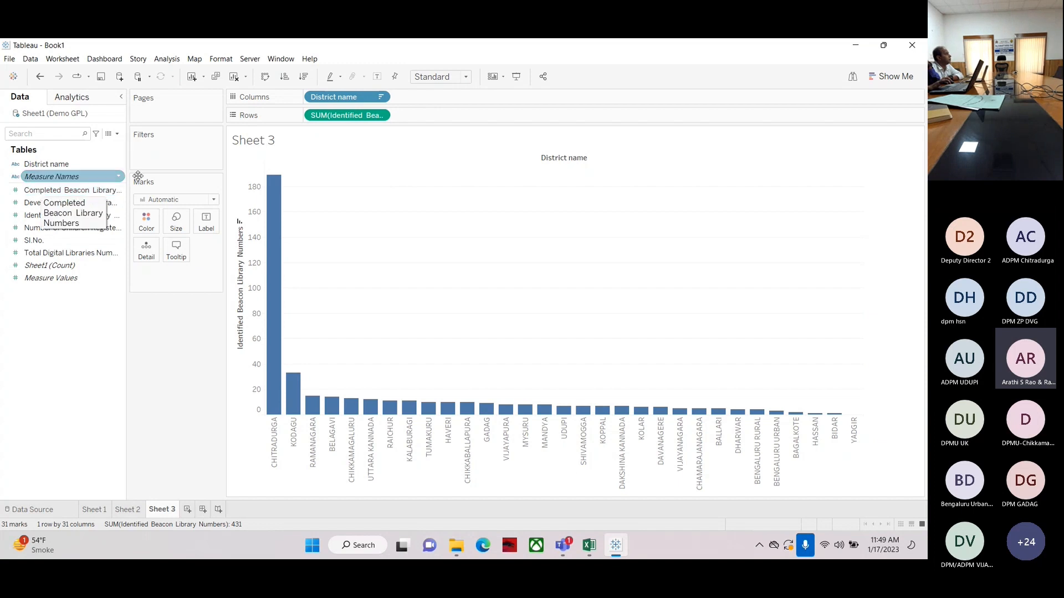
{"action": "mouse_move", "coordinate": [272, 238]}
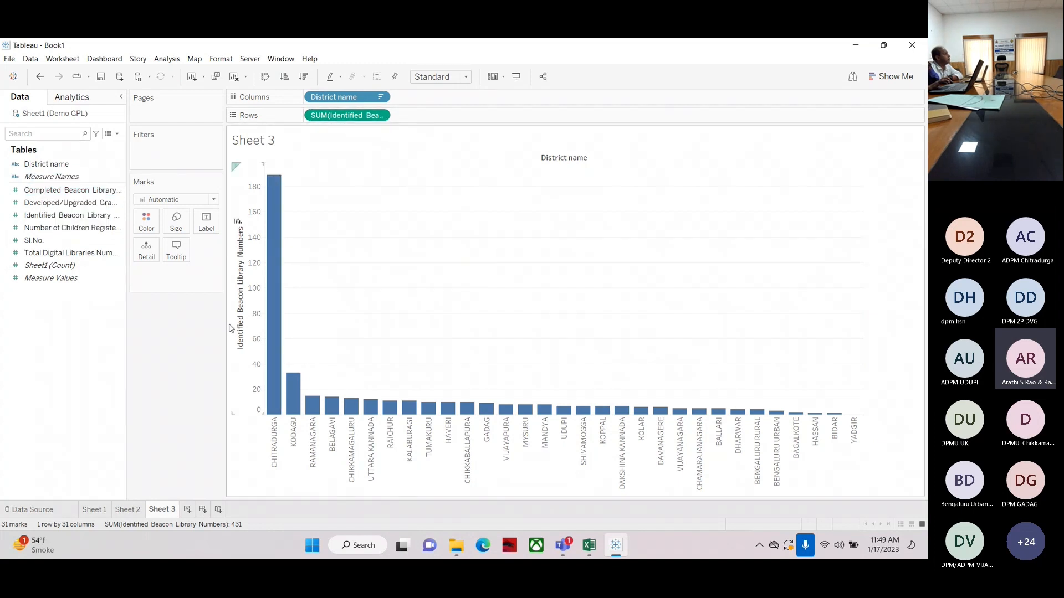
{"action": "left_click", "coordinate": [38, 191]}
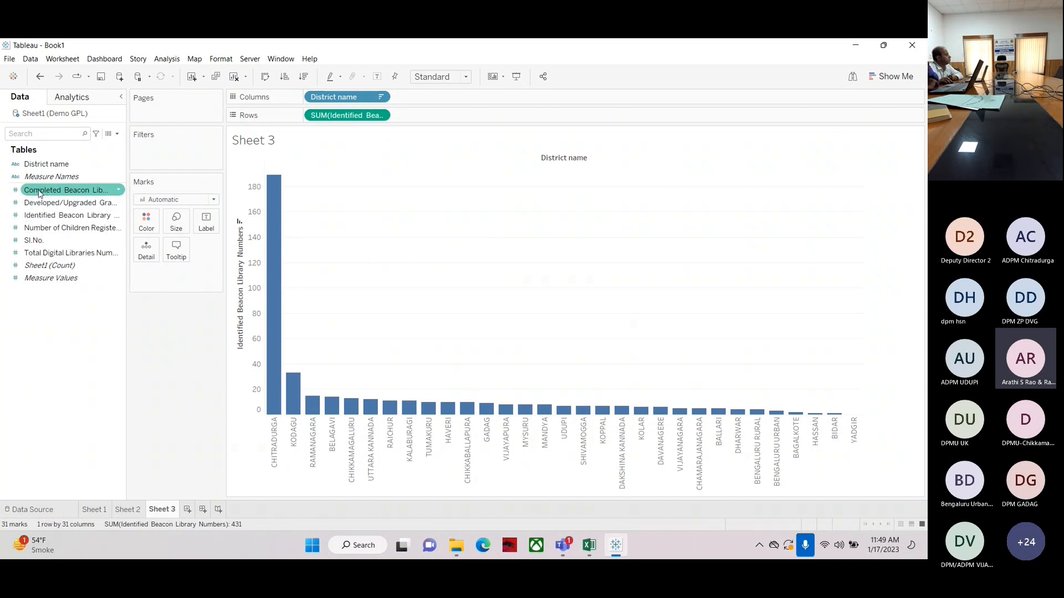
{"action": "left_click", "coordinate": [38, 192]}
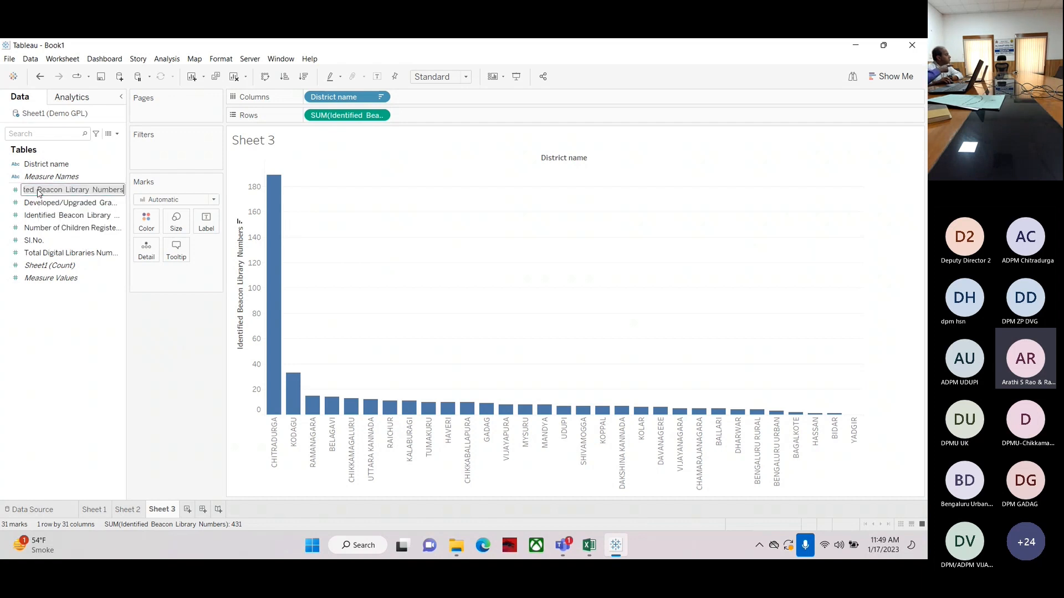
{"action": "key", "text": "Return"}
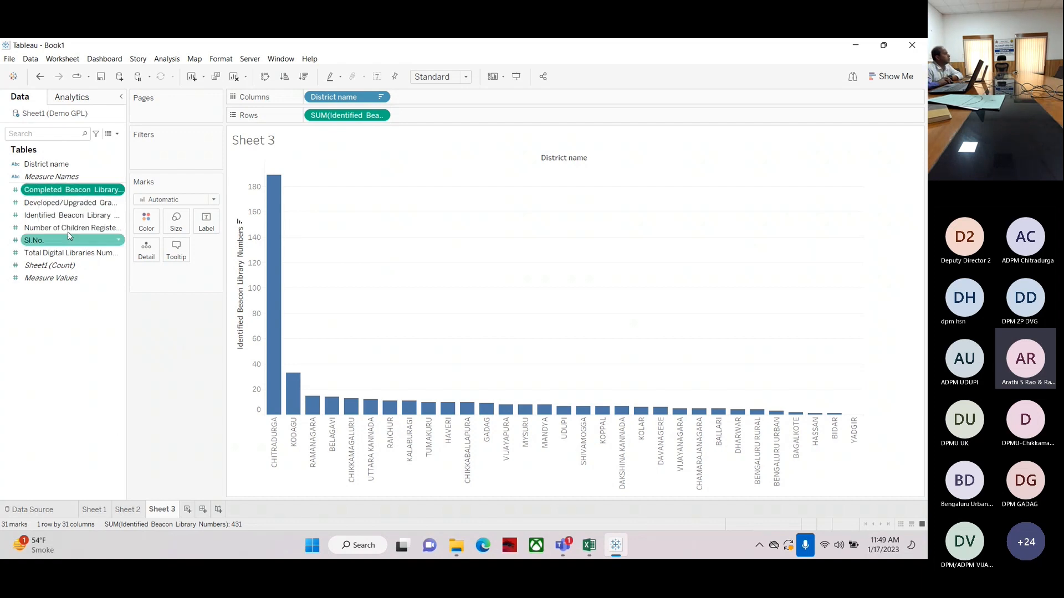
Drop Completed Beacon Library Numbers onto the value axis and widen the district columns
{"action": "left_click_drag", "start_coordinate": [50, 190], "coordinate": [247, 393]}
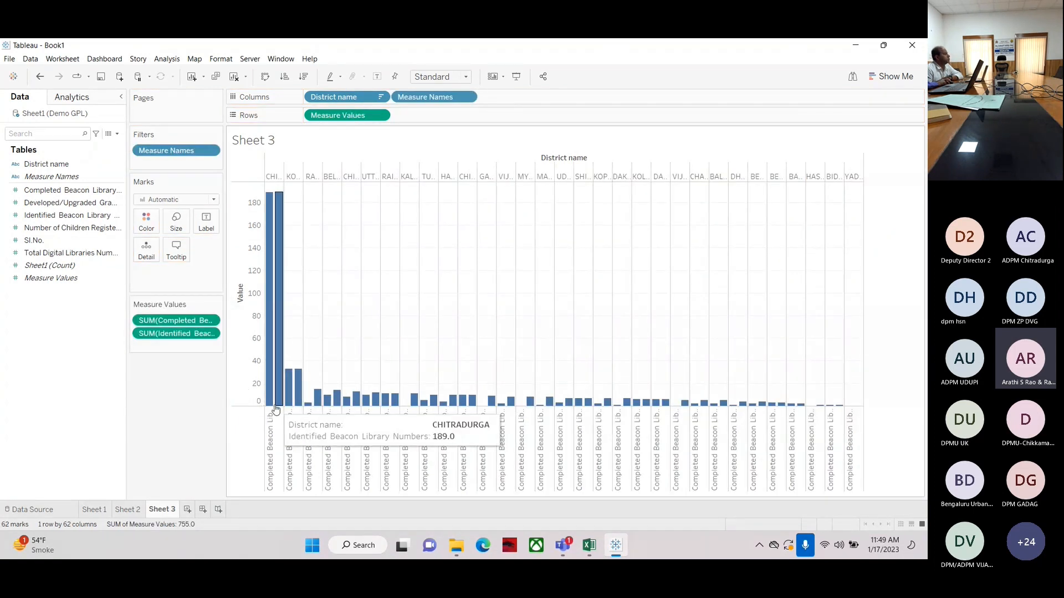
{"action": "left_click_drag", "start_coordinate": [284, 415], "coordinate": [302, 423]}
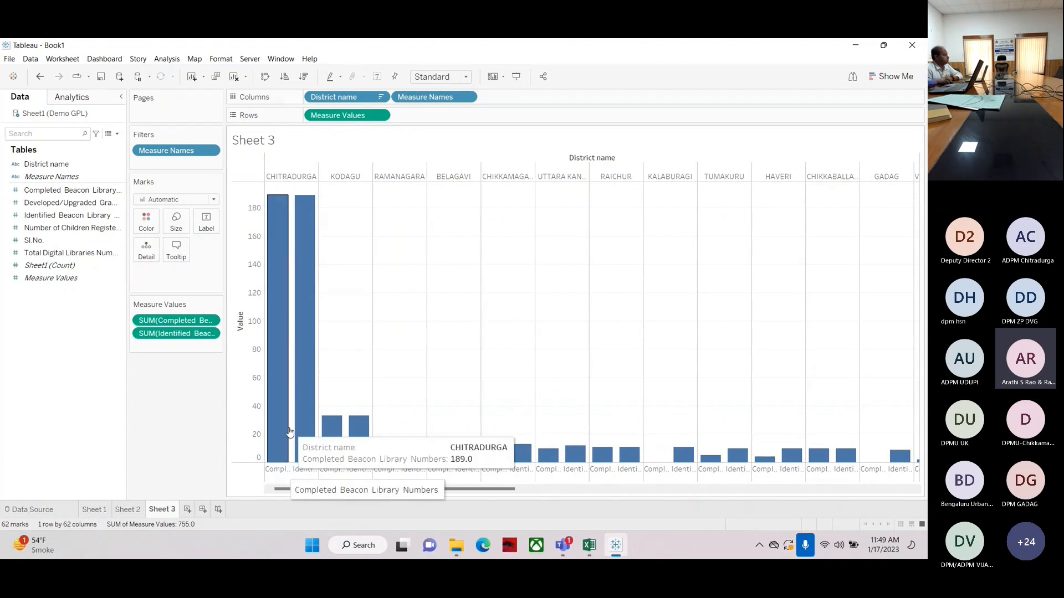
Rotate the measure name header labels to vertical
{"action": "right_click", "coordinate": [279, 468]}
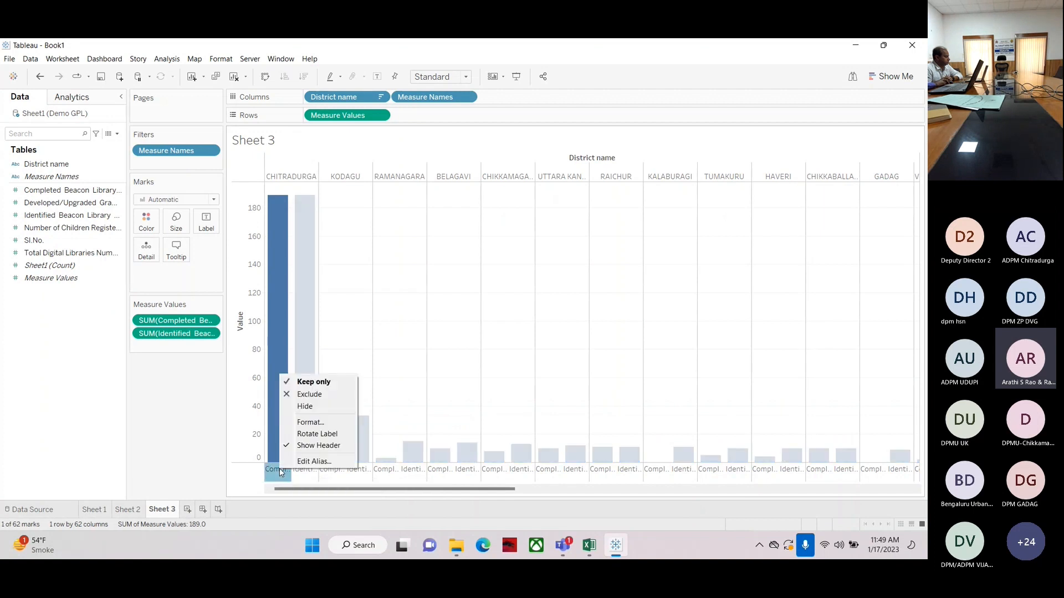
{"action": "left_click", "coordinate": [293, 437]}
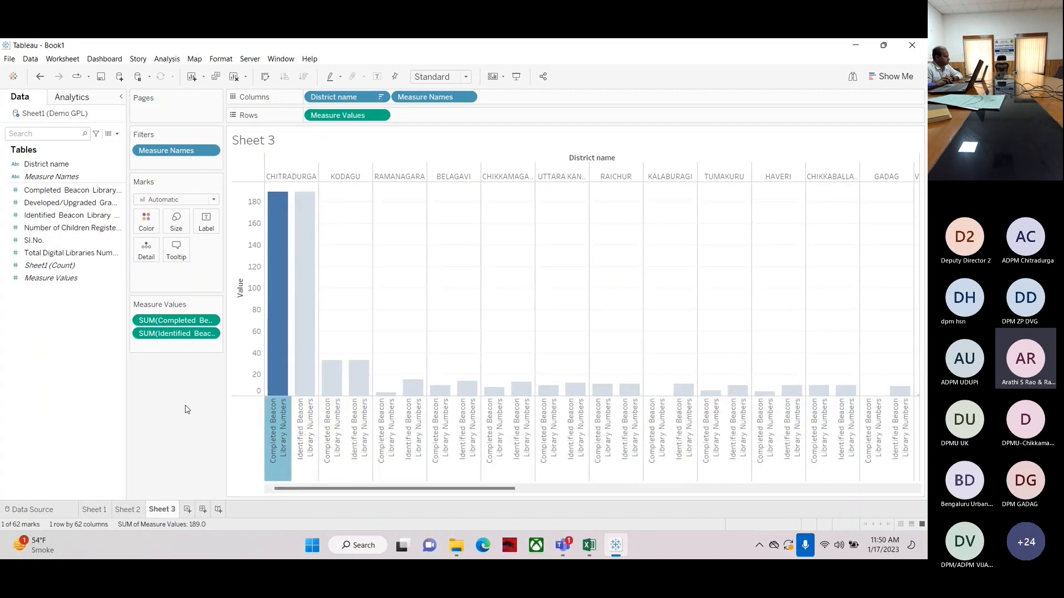
{"action": "key", "text": "Escape"}
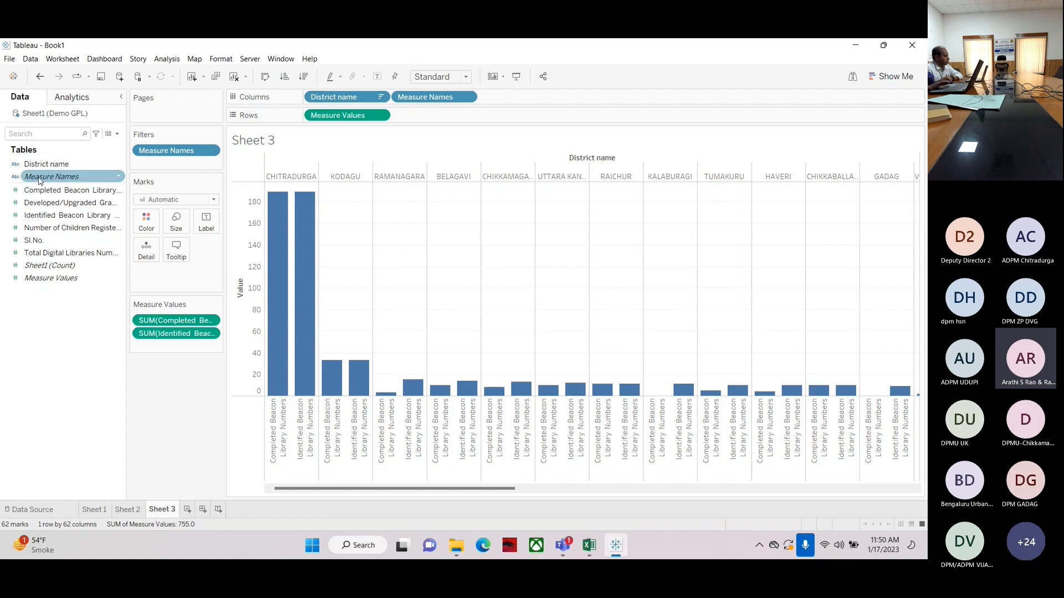
Color the bars by Measure Names to distinguish completed and identified numbers
{"action": "left_click_drag", "start_coordinate": [38, 178], "coordinate": [146, 223]}
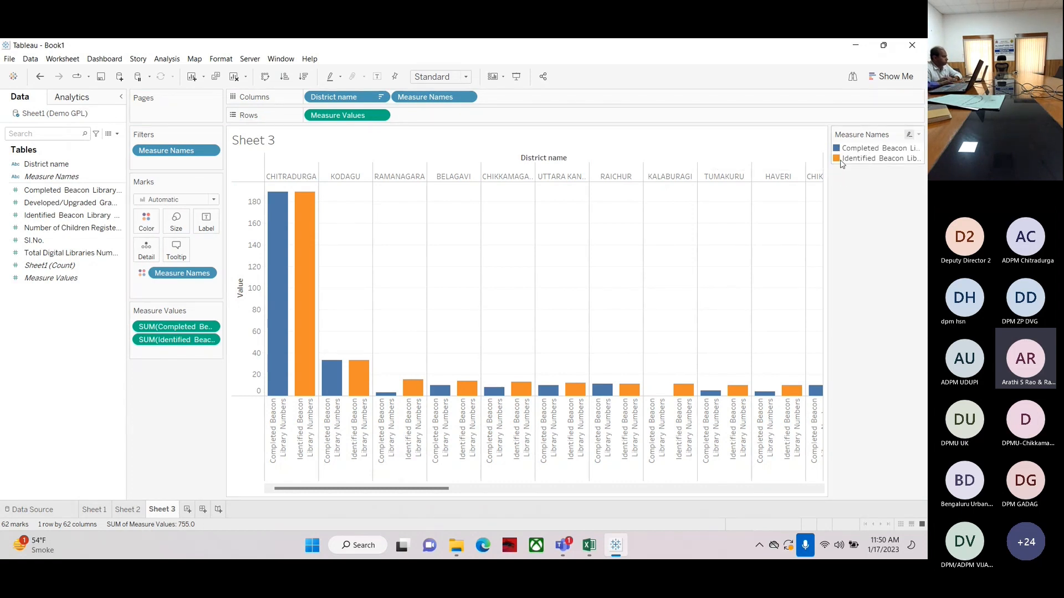
{"action": "mouse_move", "coordinate": [296, 200]}
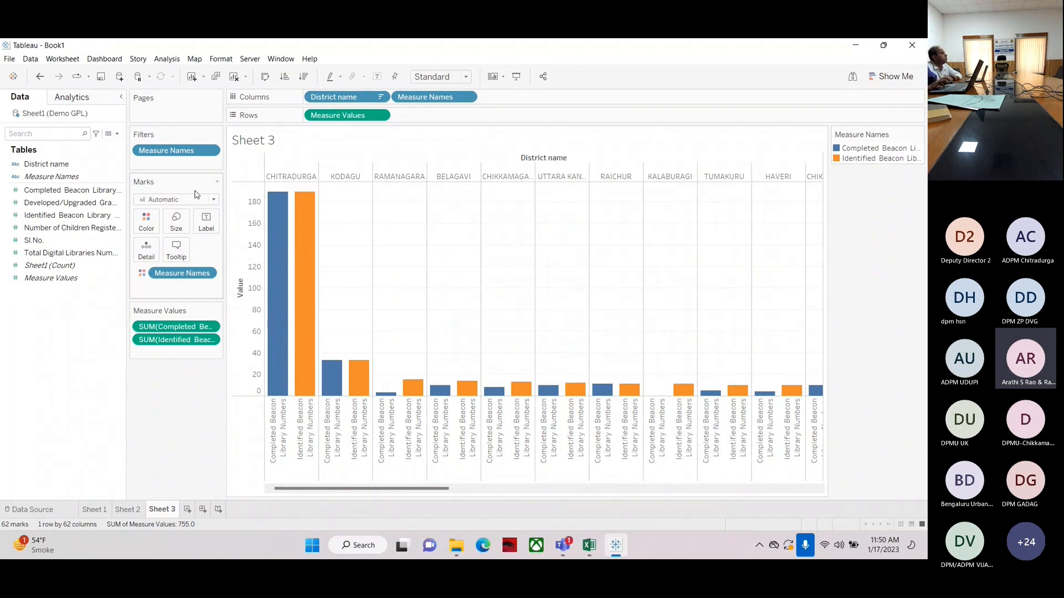
{"action": "left_click", "coordinate": [25, 193]}
{"action": "left_click_drag", "start_coordinate": [24, 192], "coordinate": [208, 225]}
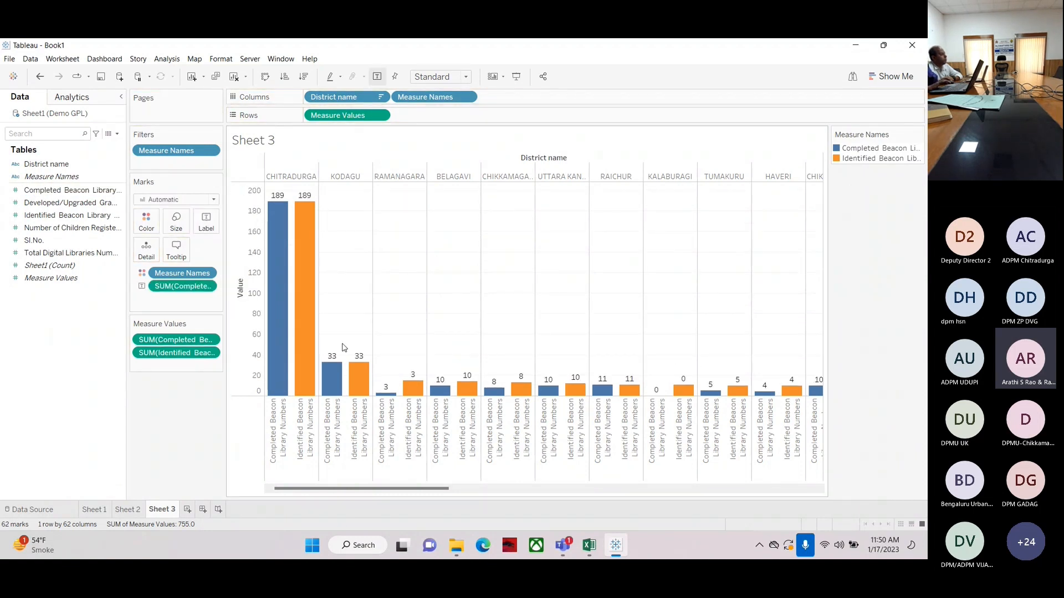
{"action": "mouse_move", "coordinate": [503, 388]}
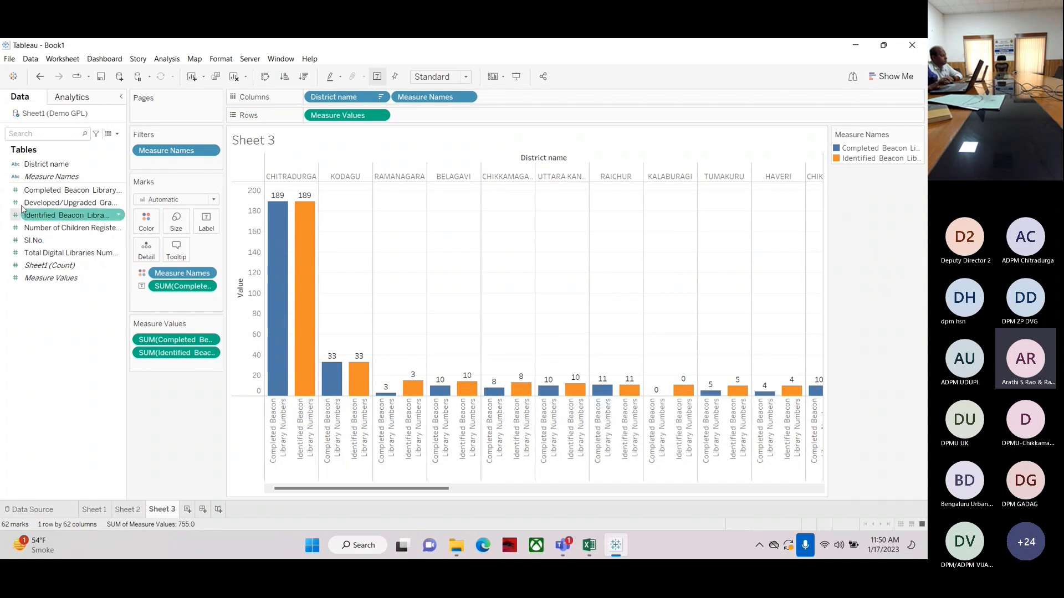
{"action": "left_click", "coordinate": [49, 191]}
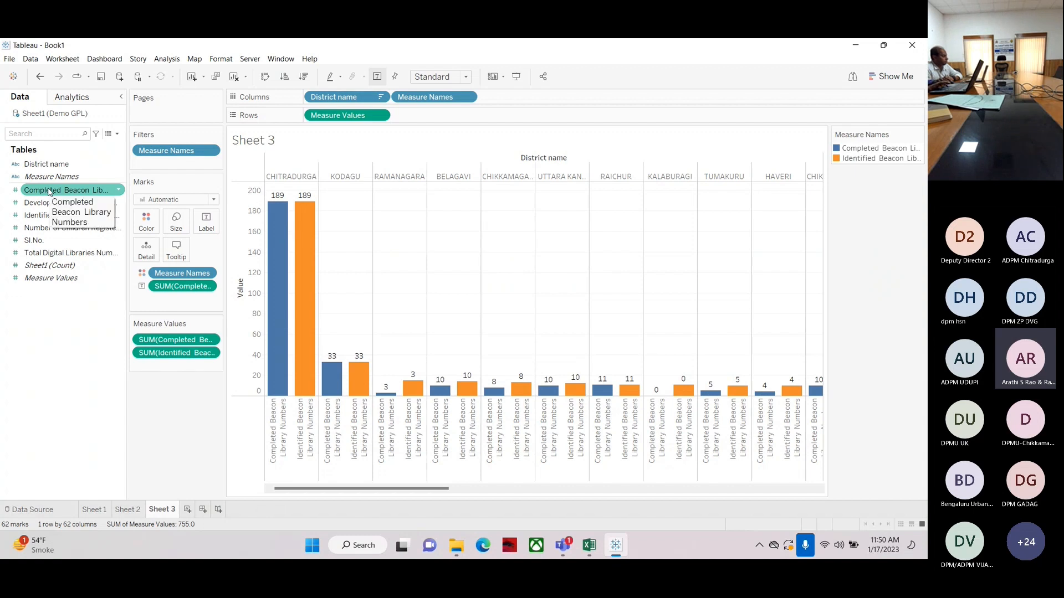
{"action": "left_click_drag", "start_coordinate": [187, 287], "coordinate": [55, 339]}
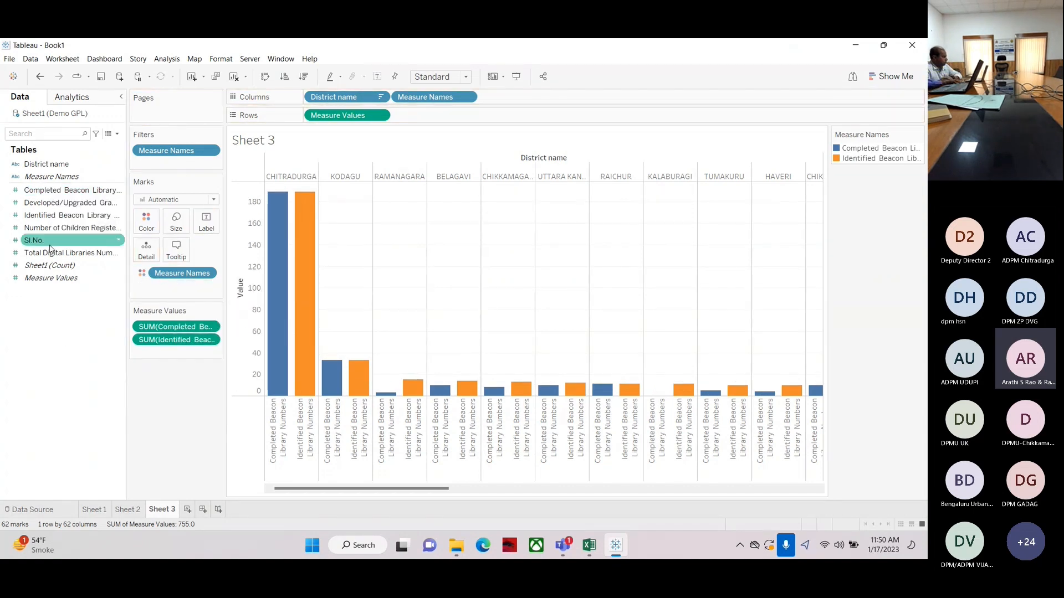
Label the bars with Measure Values and preview the labelled chart in presentation mode
{"action": "left_click", "coordinate": [36, 279]}
{"action": "left_click_drag", "start_coordinate": [35, 282], "coordinate": [206, 222]}
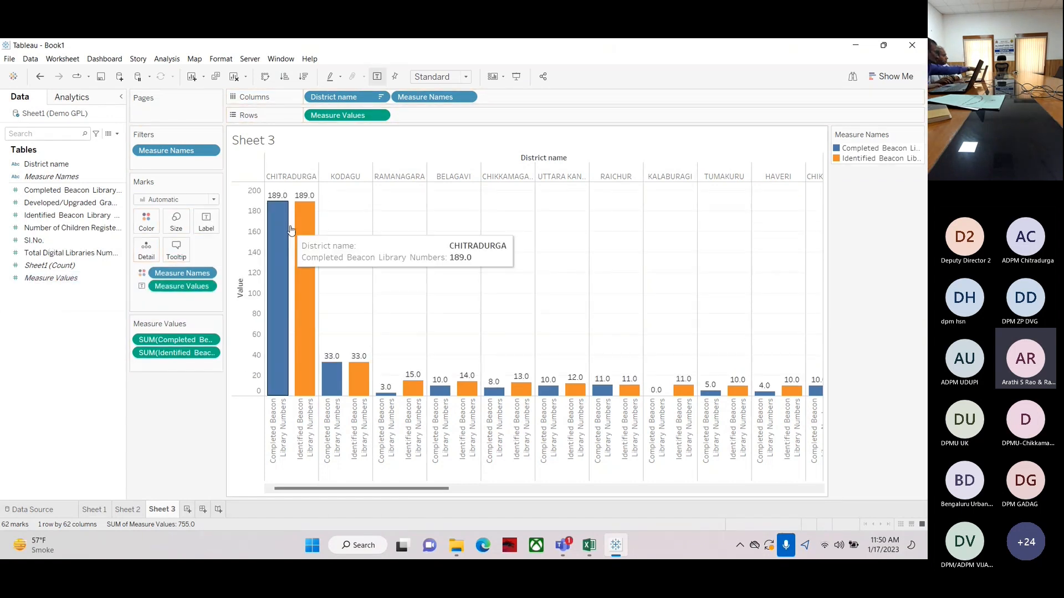
{"action": "mouse_move", "coordinate": [383, 395]}
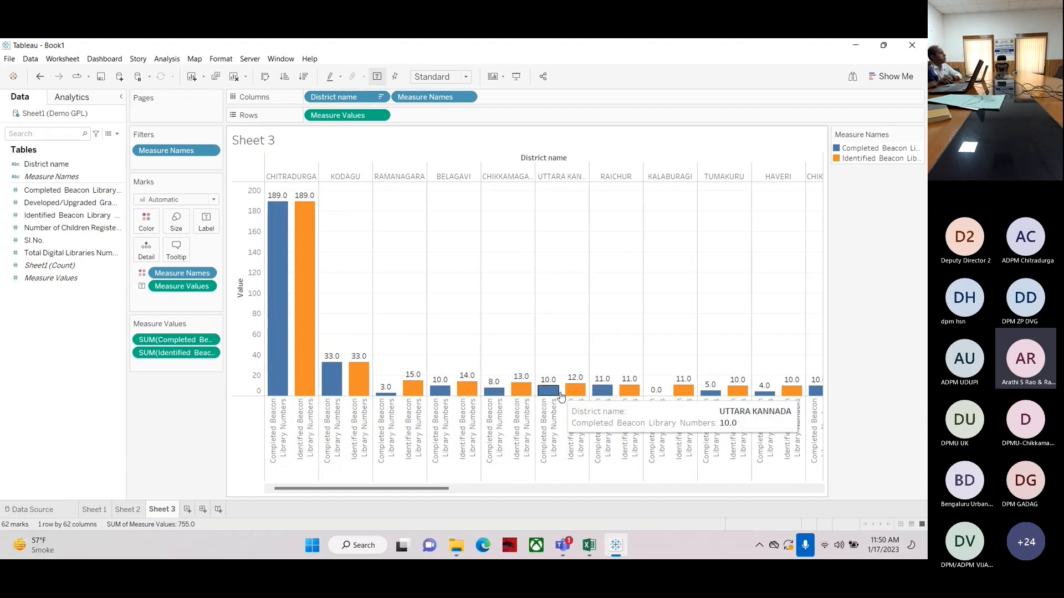
{"action": "left_click", "coordinate": [515, 77]}
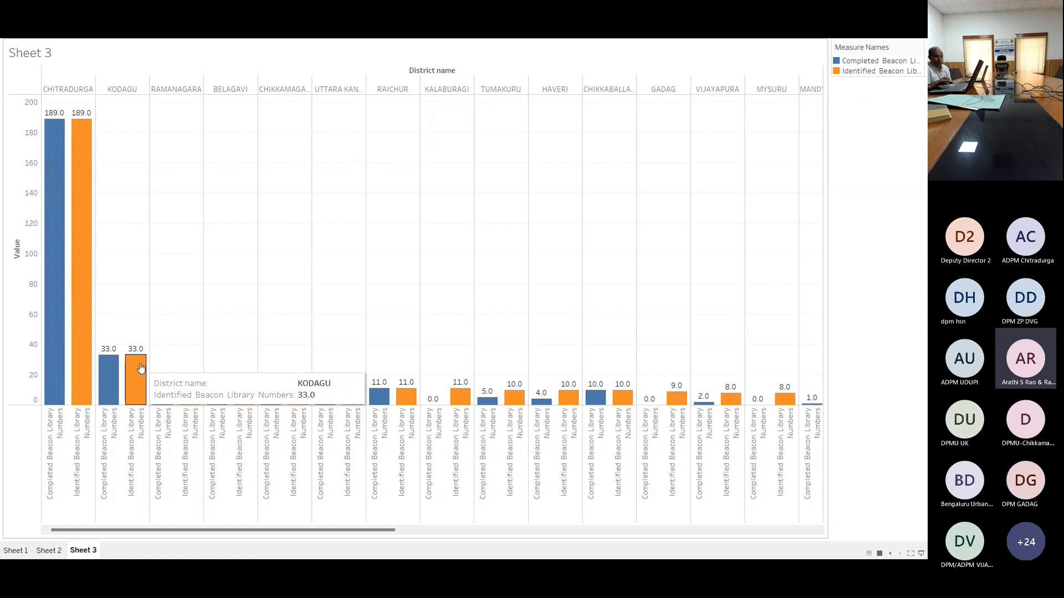
{"action": "key", "text": "Escape"}
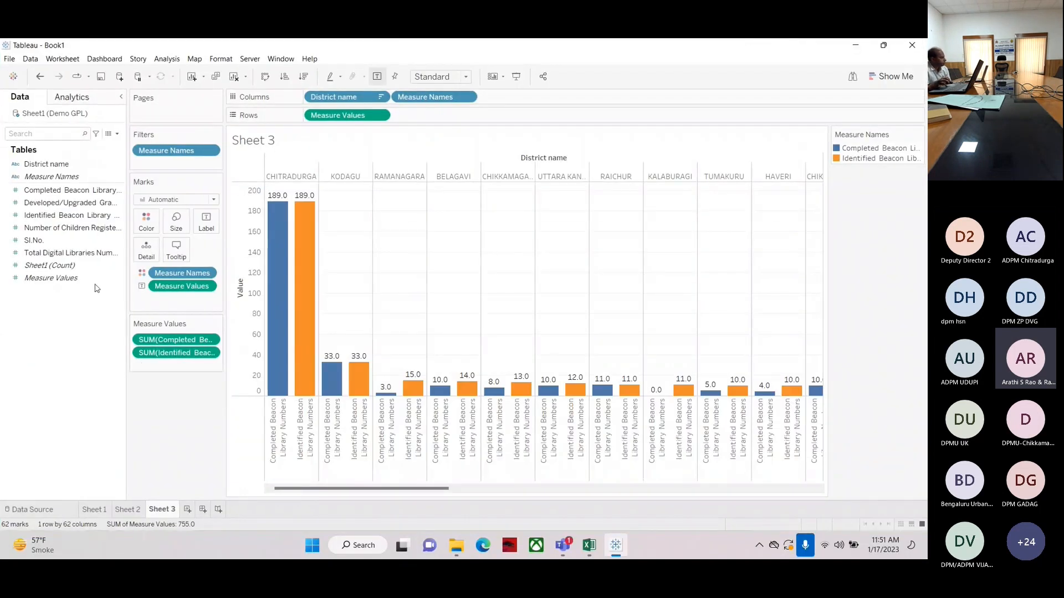
Add Developed/Upgraded Gram panchayath Library Numbers to the district bar chart as a third measure
{"action": "left_click", "coordinate": [71, 216]}
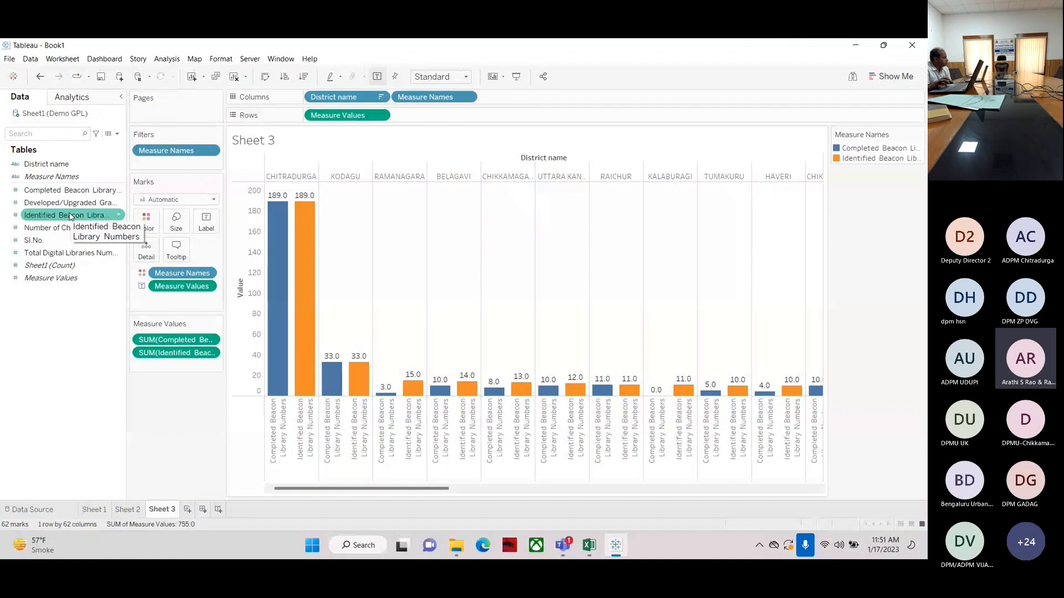
{"action": "left_click", "coordinate": [40, 203]}
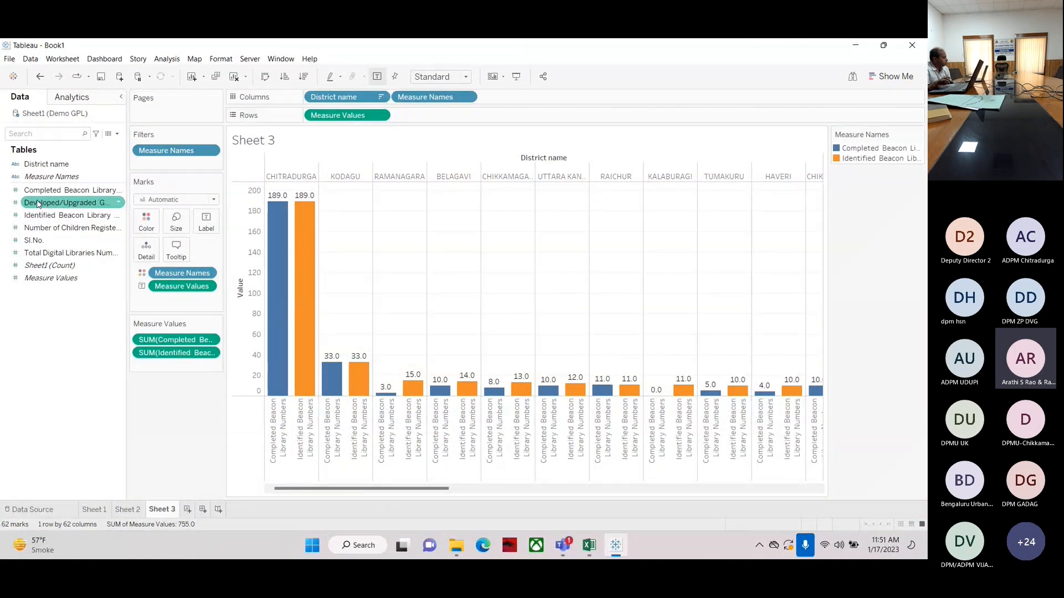
{"action": "left_click", "coordinate": [51, 177]}
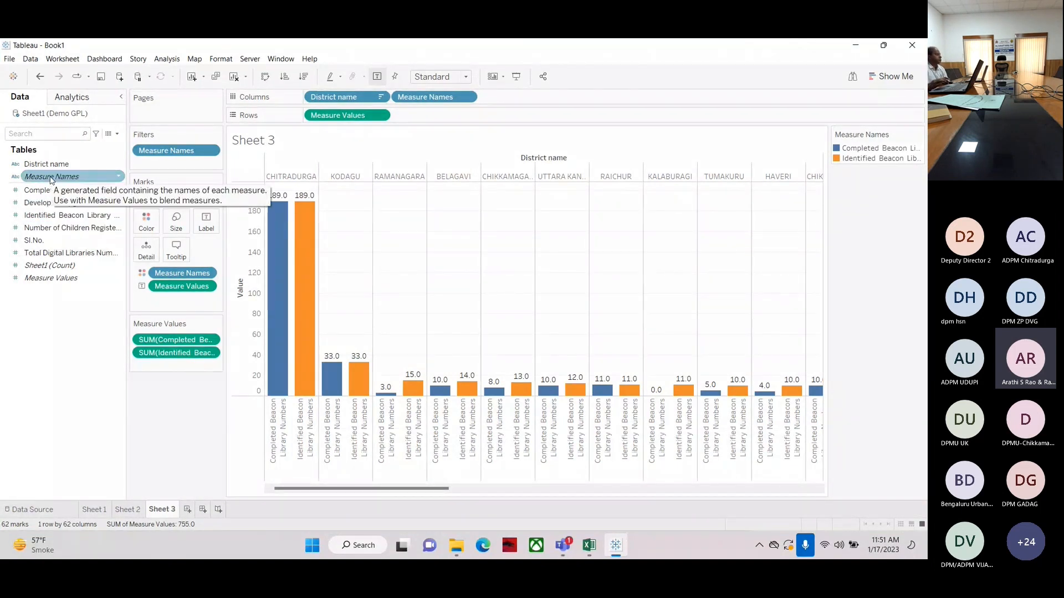
{"action": "left_click", "coordinate": [23, 191]}
{"action": "left_click", "coordinate": [38, 201]}
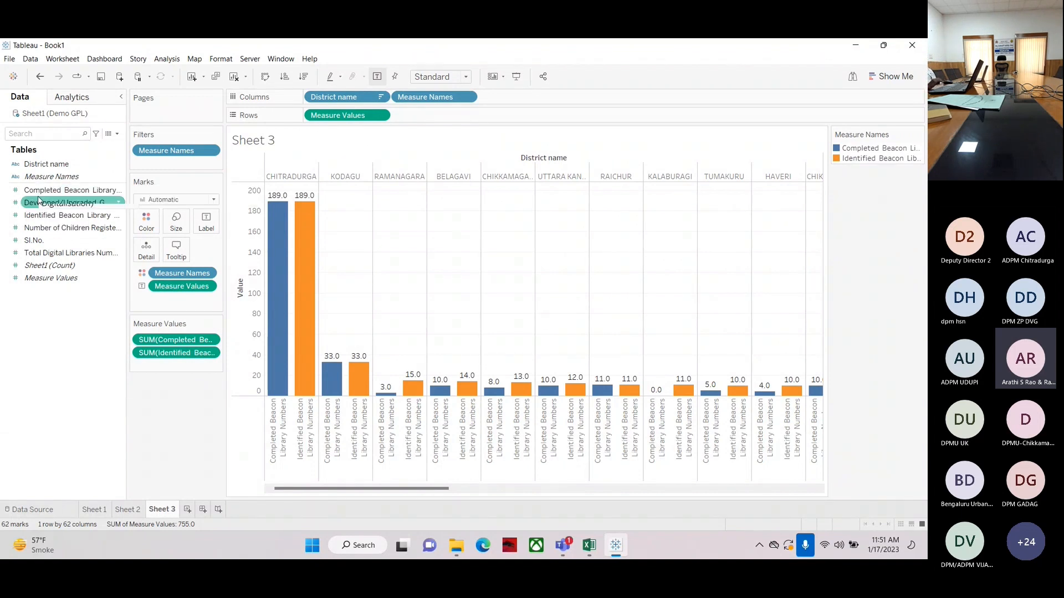
{"action": "left_click", "coordinate": [44, 266]}
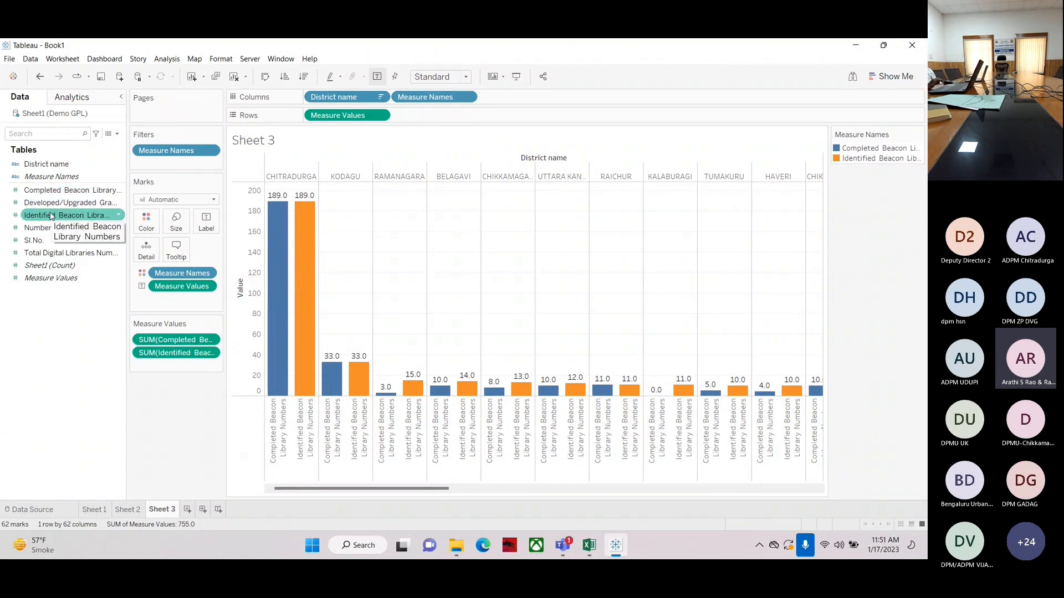
{"action": "left_click", "coordinate": [50, 204]}
{"action": "left_click_drag", "start_coordinate": [49, 206], "coordinate": [252, 378]}
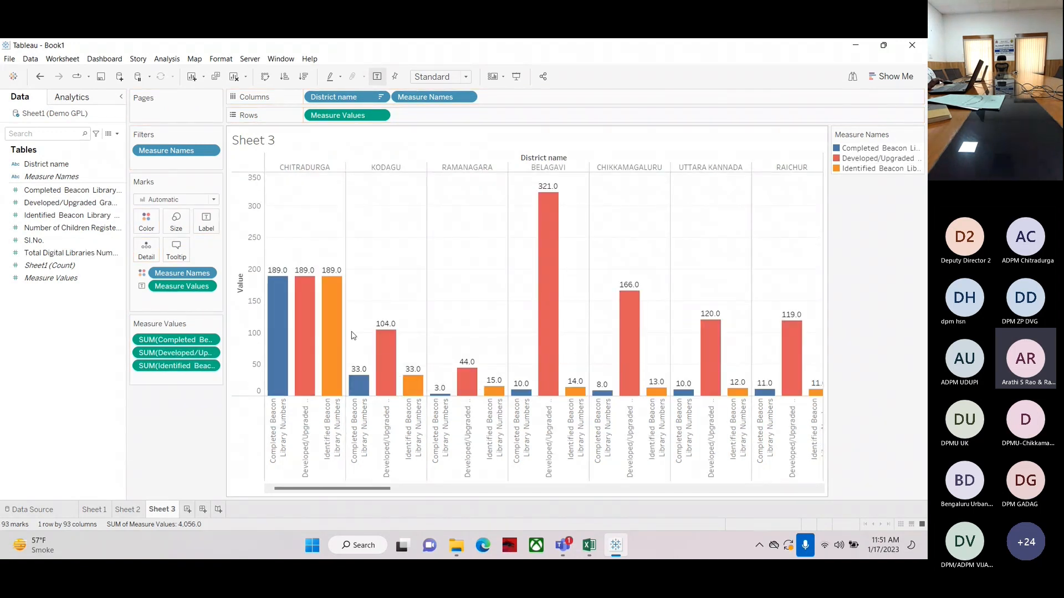
Examine the bars' tooltip values and the full chart in presentation mode
{"action": "mouse_move", "coordinate": [379, 376]}
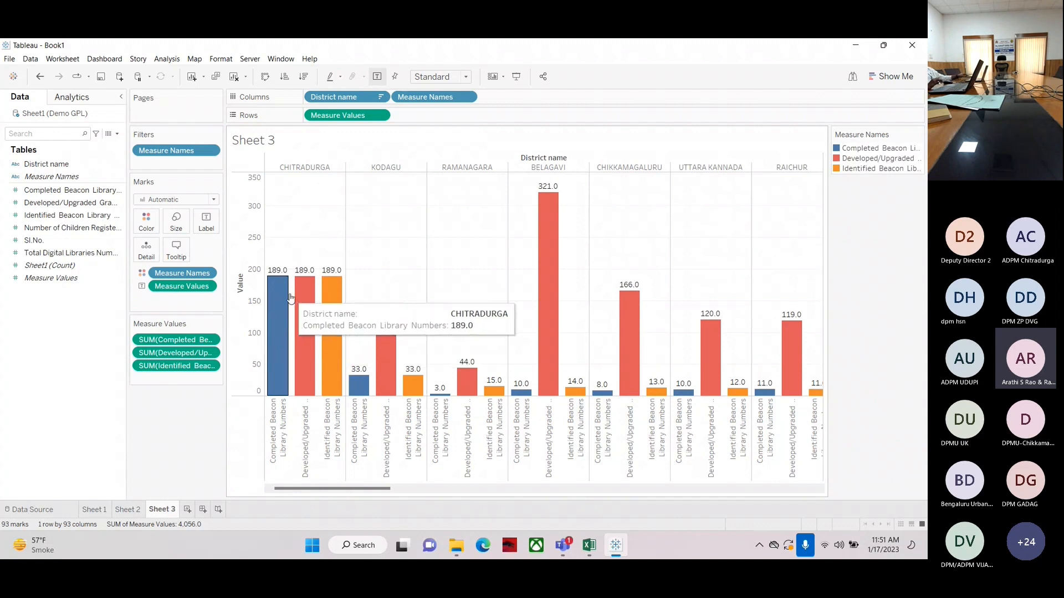
{"action": "mouse_move", "coordinate": [325, 299]}
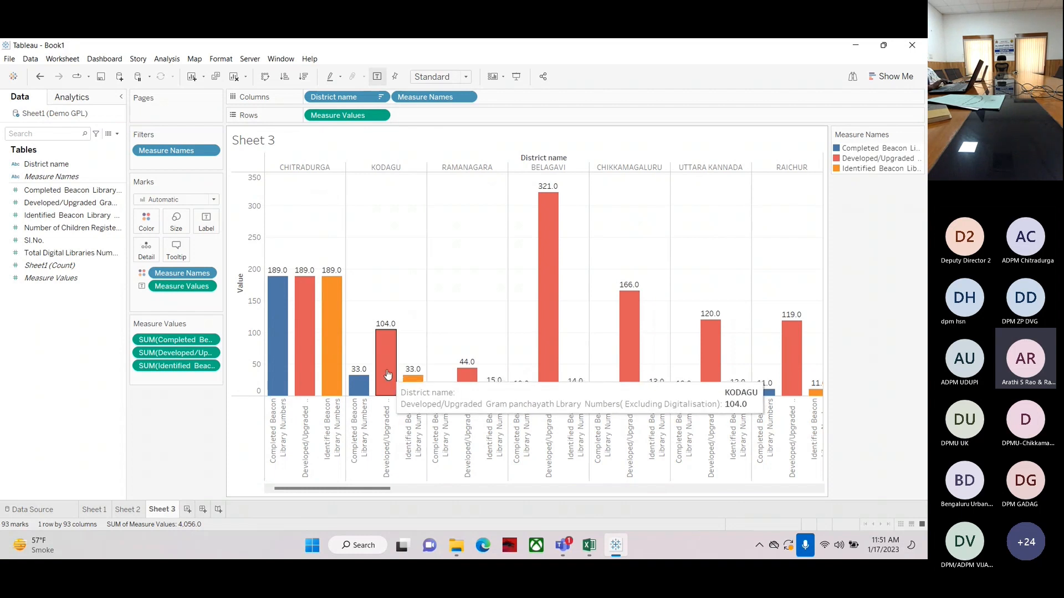
{"action": "mouse_move", "coordinate": [414, 384]}
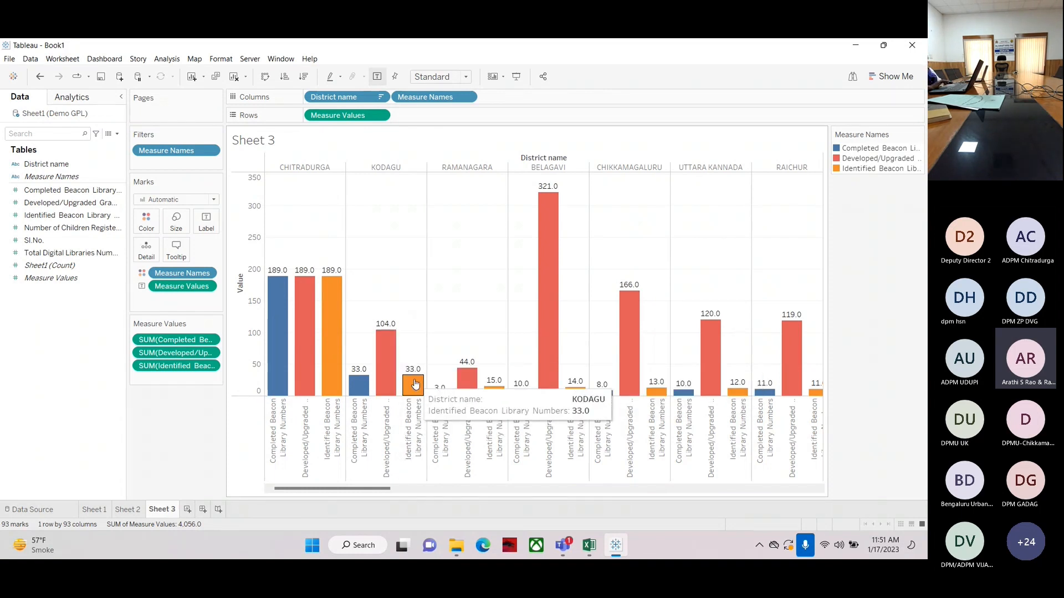
{"action": "mouse_move", "coordinate": [272, 310]}
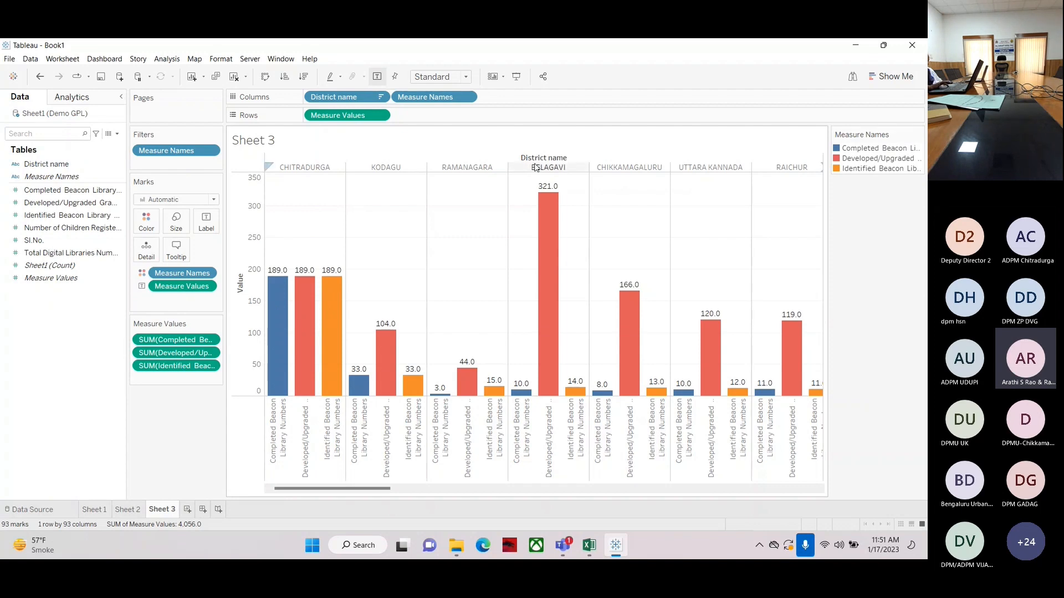
{"action": "left_click", "coordinate": [516, 77]}
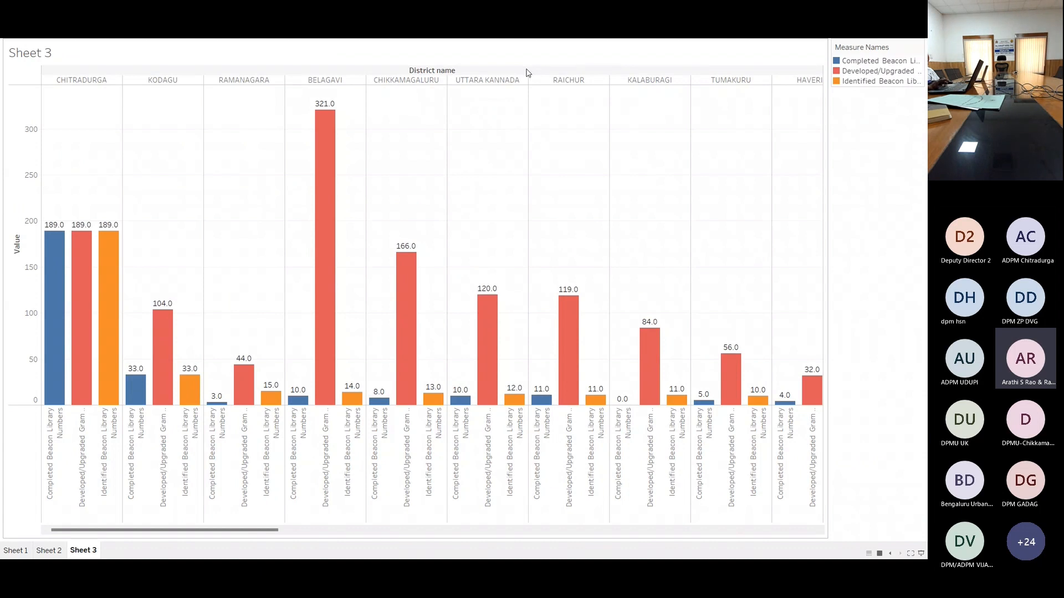
{"action": "key", "text": "Escape"}
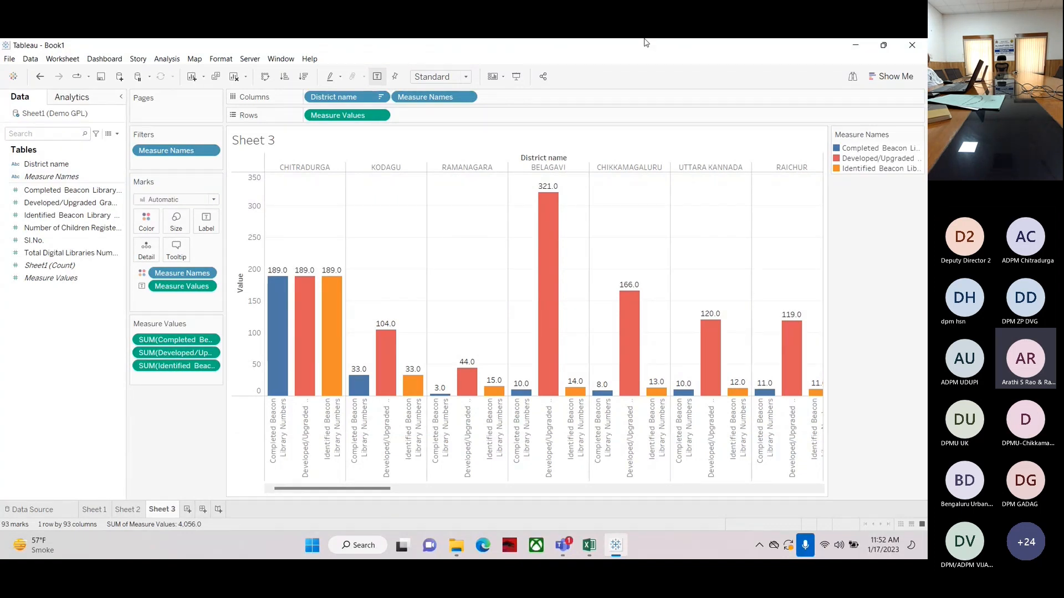
{"action": "mouse_move", "coordinate": [550, 209]}
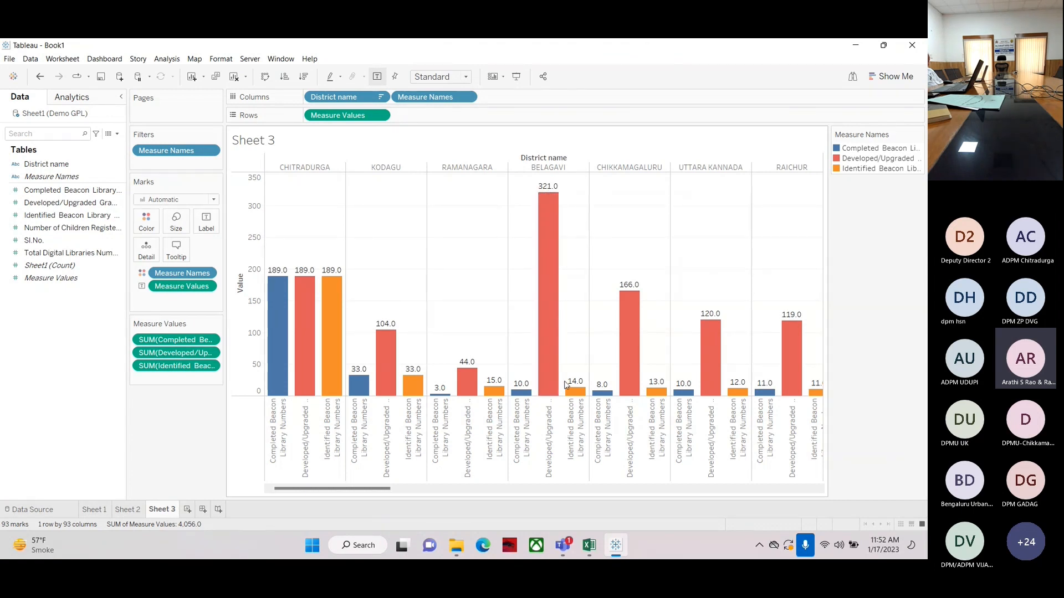
{"action": "mouse_move", "coordinate": [576, 391]}
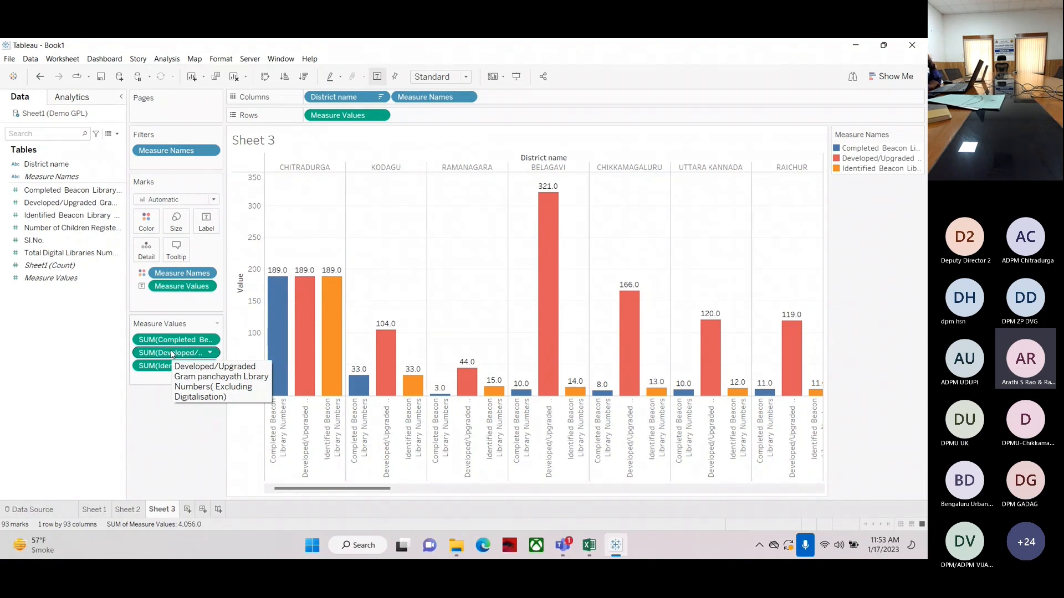
Remove Developed/Upgraded Gram panchayath Library Numbers from the measure values
{"action": "left_click_drag", "start_coordinate": [172, 354], "coordinate": [3, 383]}
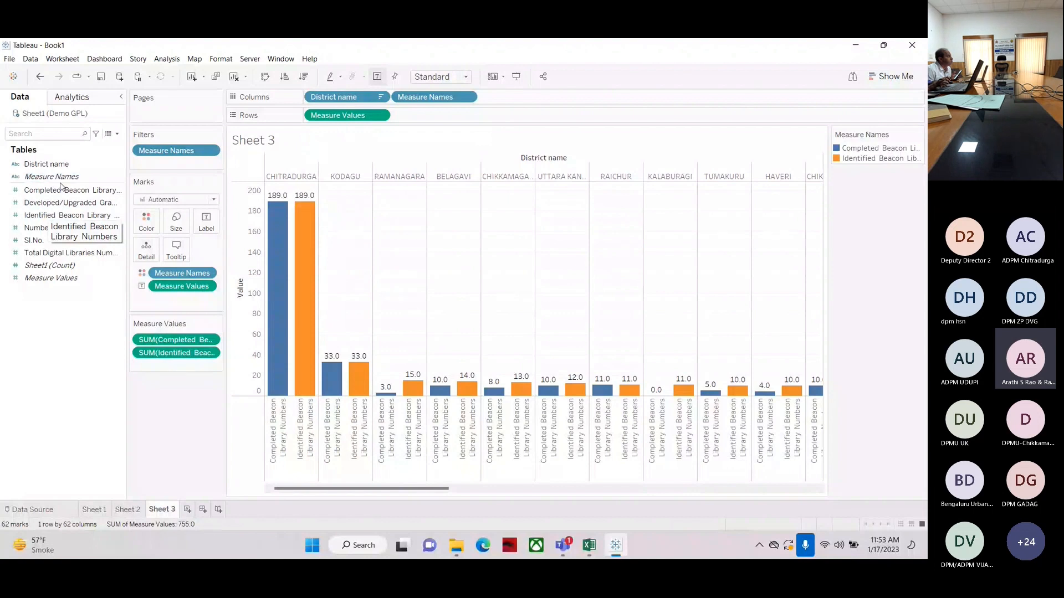
{"action": "mouse_move", "coordinate": [271, 330]}
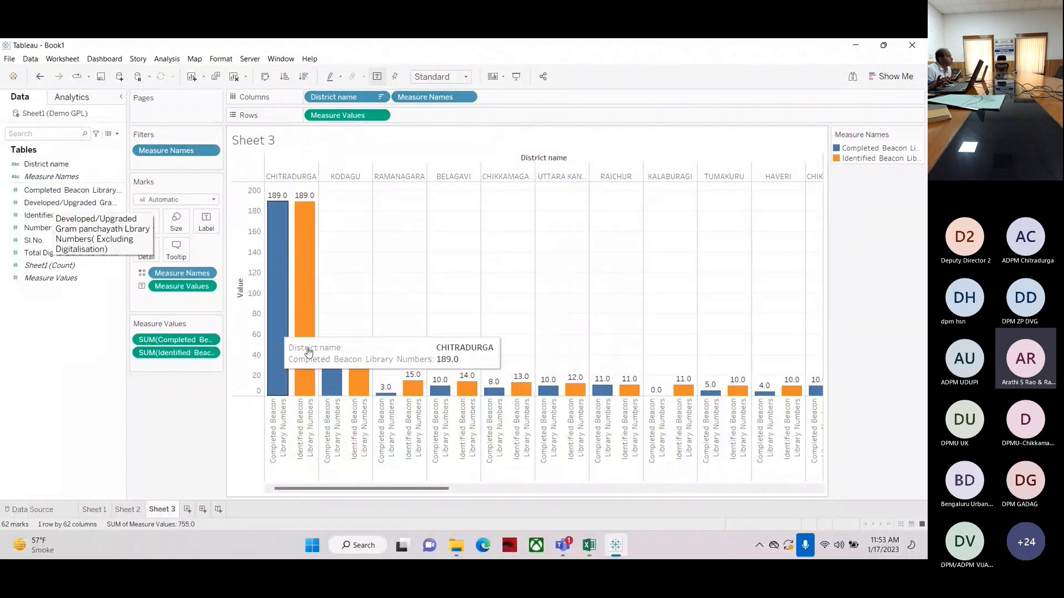
{"action": "mouse_move", "coordinate": [386, 390]}
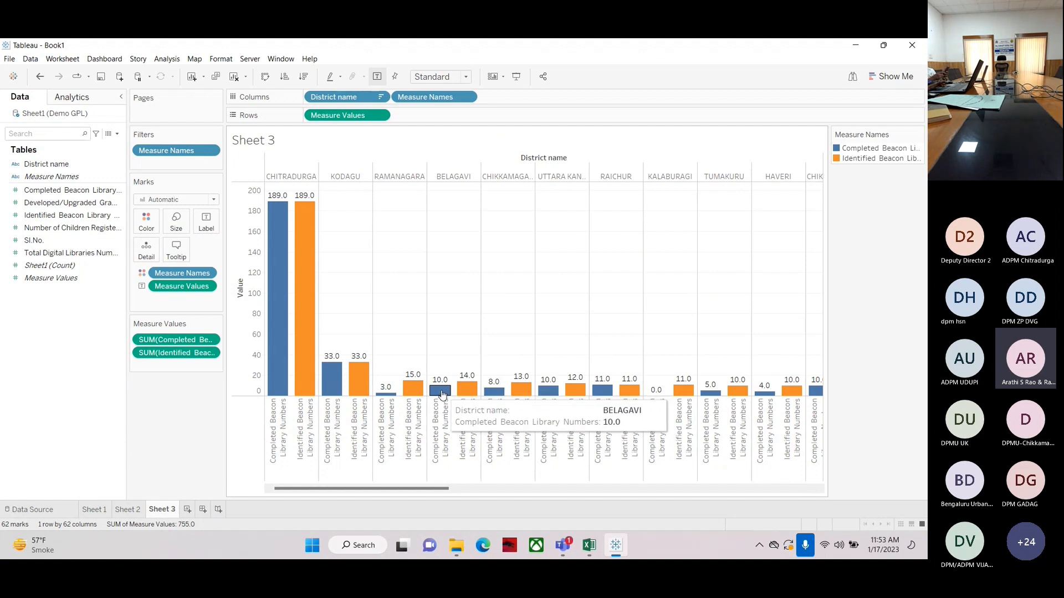
{"action": "left_click", "coordinate": [812, 355]}
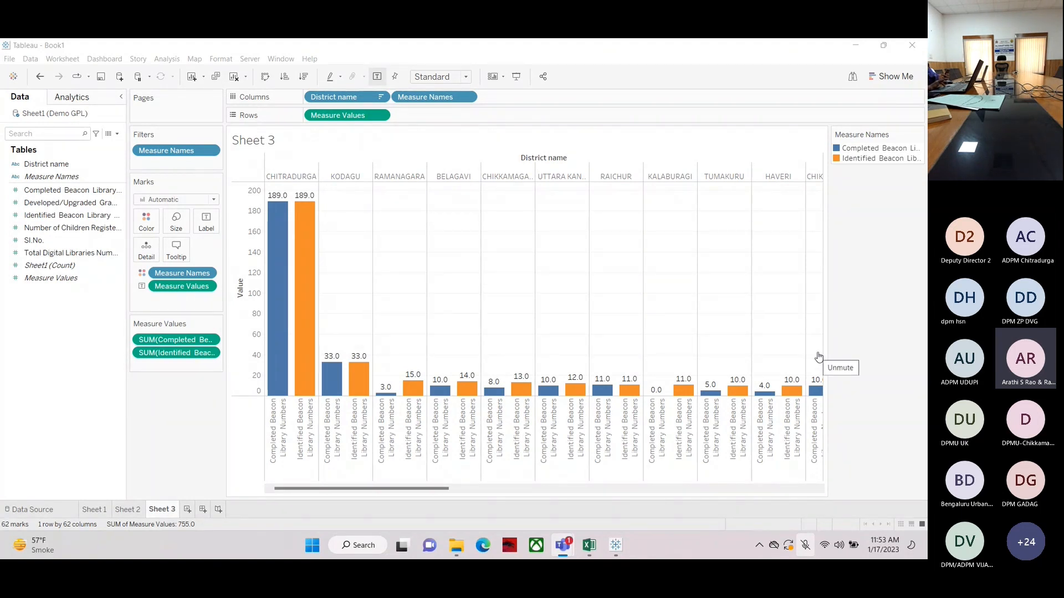
{"action": "left_click", "coordinate": [816, 358]}
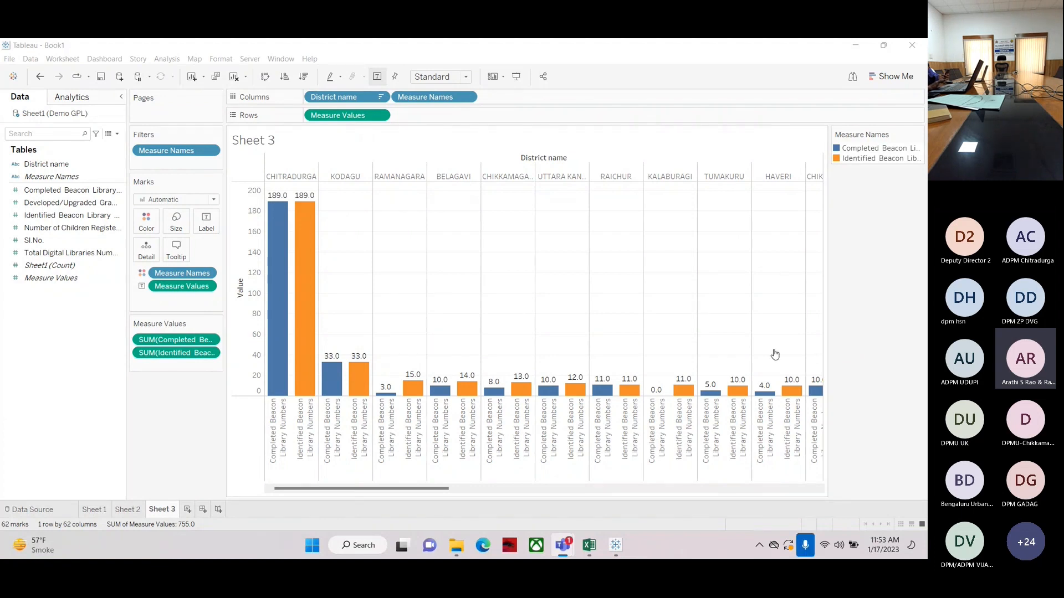
{"action": "left_click", "coordinate": [39, 191]}
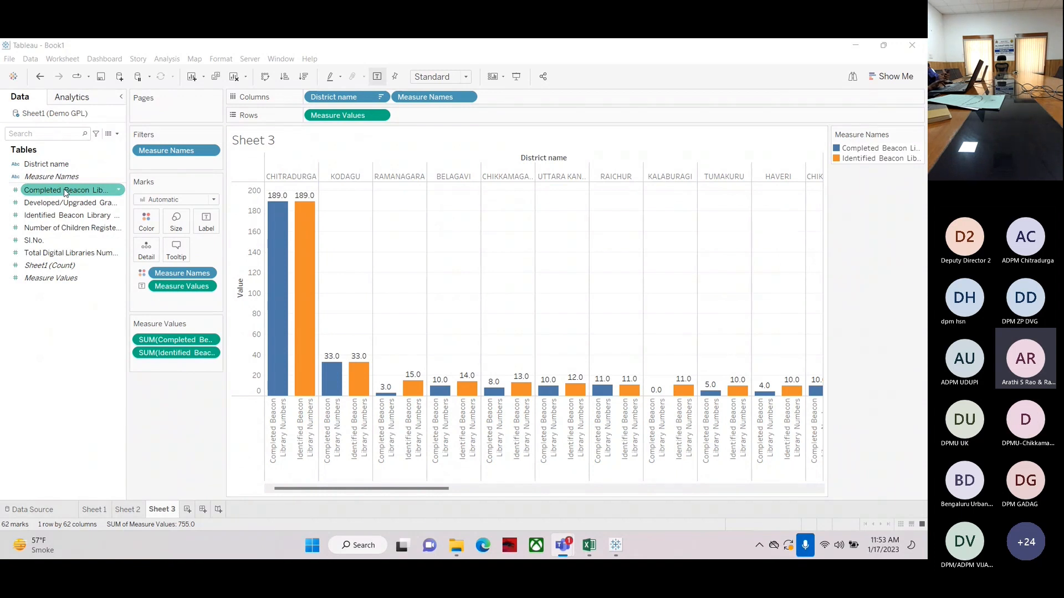
{"action": "left_click", "coordinate": [48, 204]}
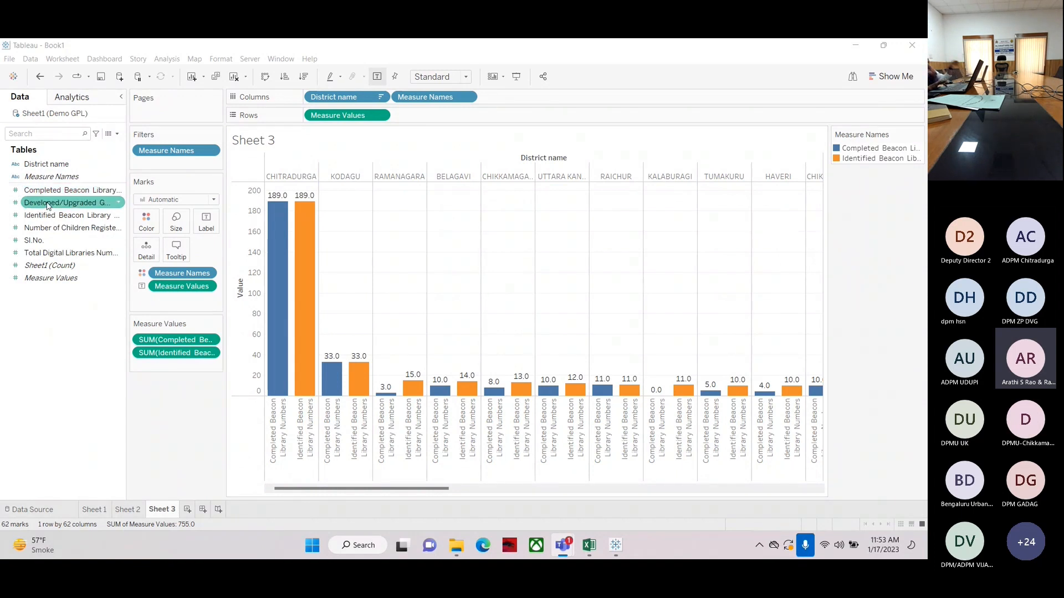
{"action": "left_click", "coordinate": [42, 218]}
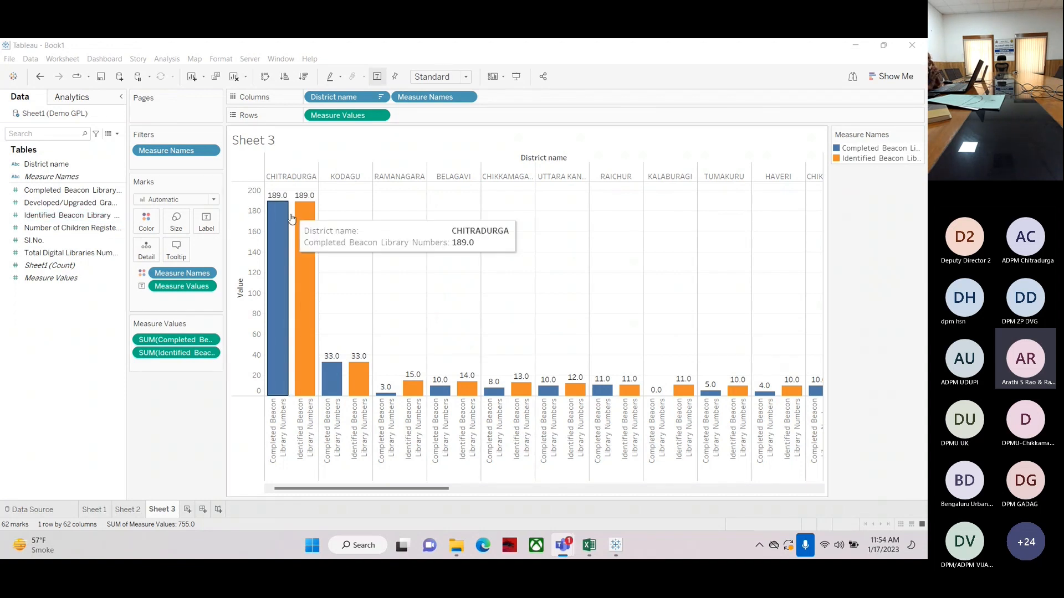
{"action": "mouse_move", "coordinate": [309, 298]}
{"action": "mouse_move", "coordinate": [283, 369]}
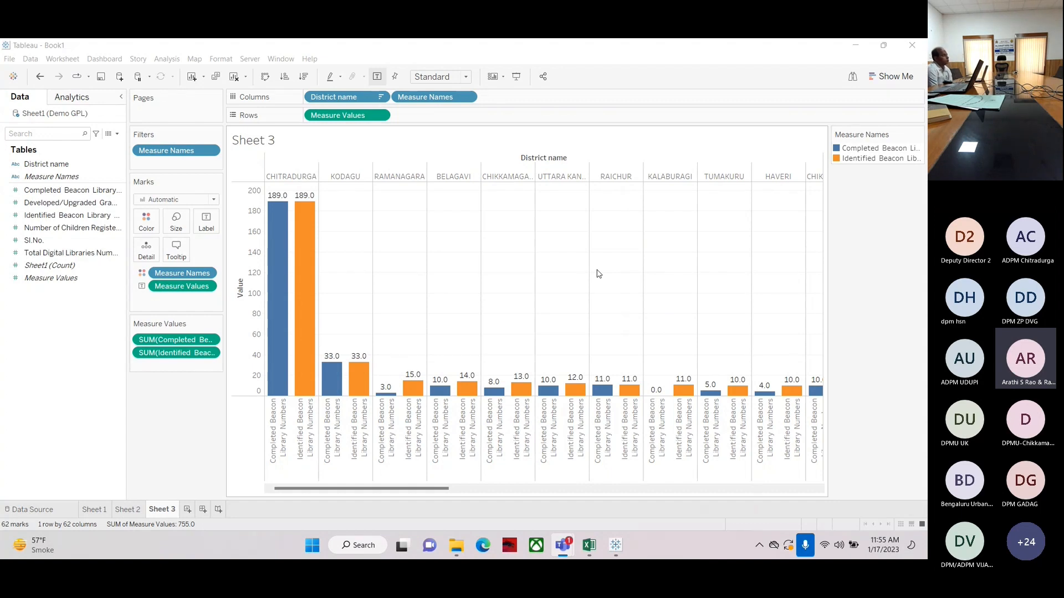
Switch to the Demo GPL Excel workbook and select its column headings to review the source data
{"action": "left_click", "coordinate": [591, 546]}
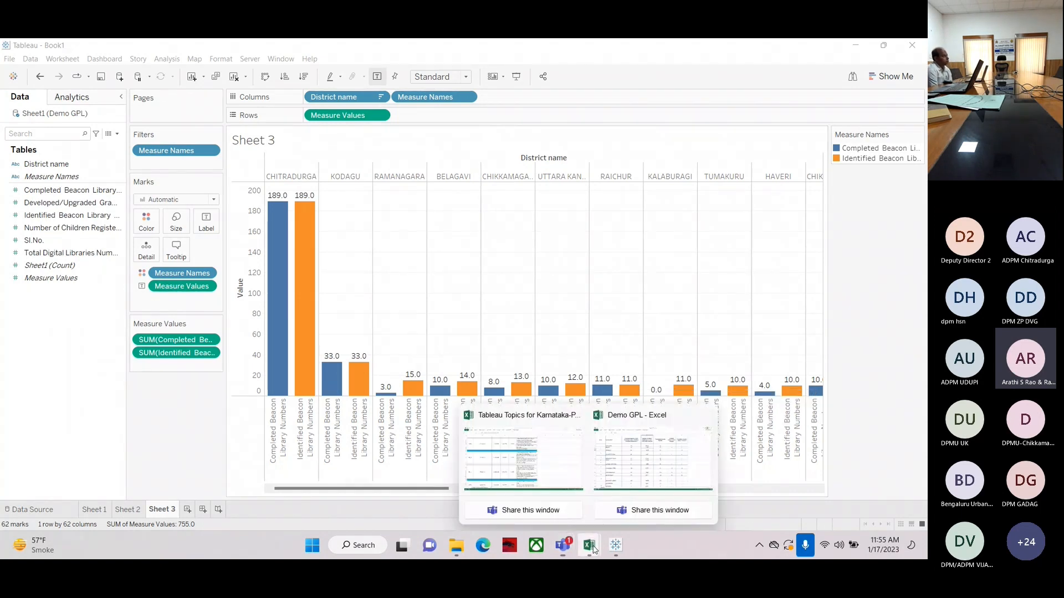
{"action": "left_click", "coordinate": [656, 460]}
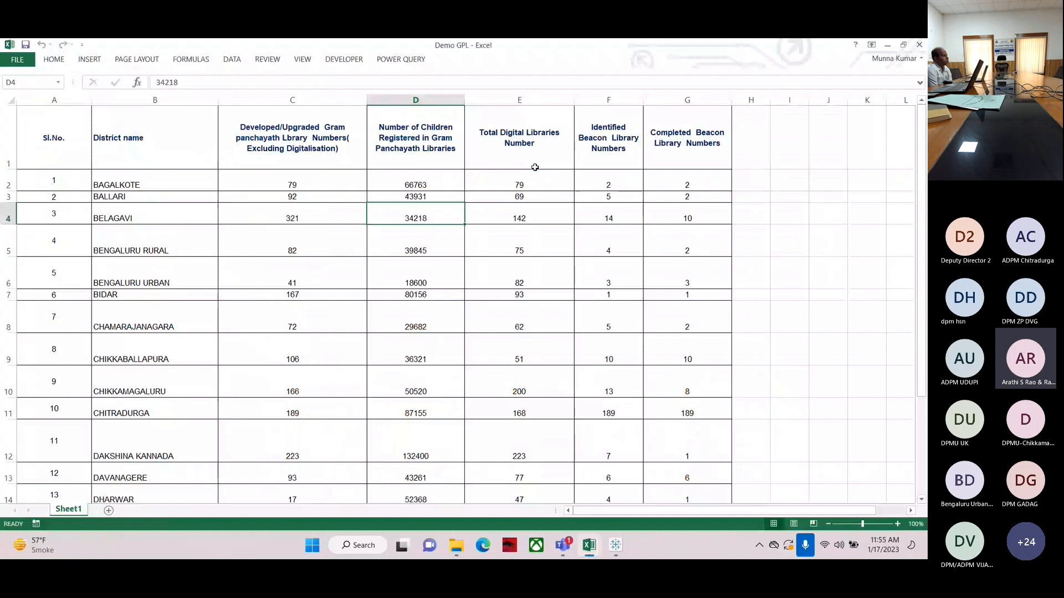
{"action": "left_click", "coordinate": [54, 100]}
{"action": "left_click_drag", "start_coordinate": [147, 101], "coordinate": [257, 99]}
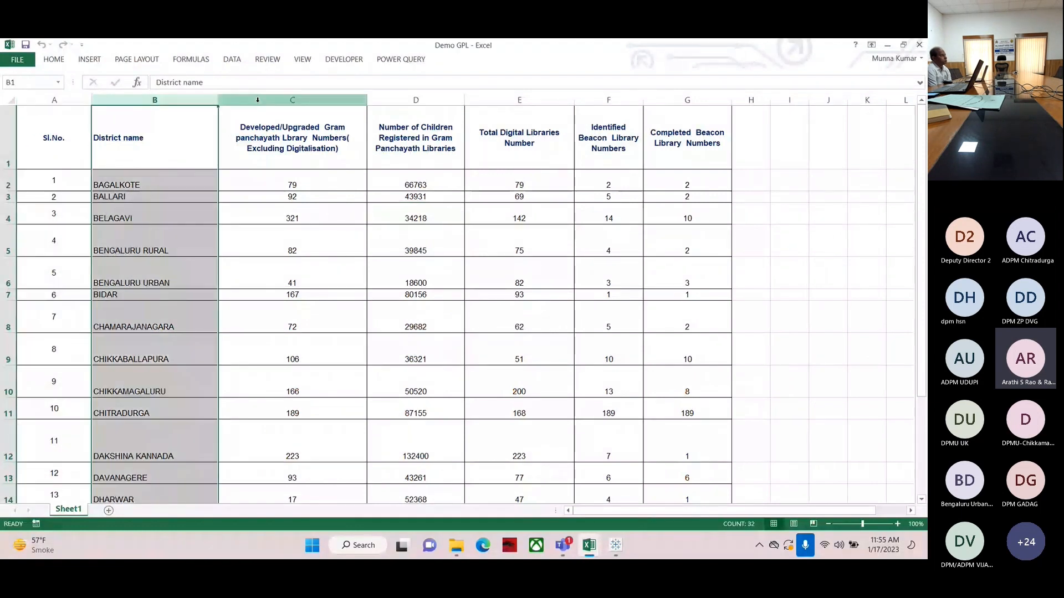
{"action": "left_click", "coordinate": [258, 100]}
{"action": "left_click", "coordinate": [415, 100]}
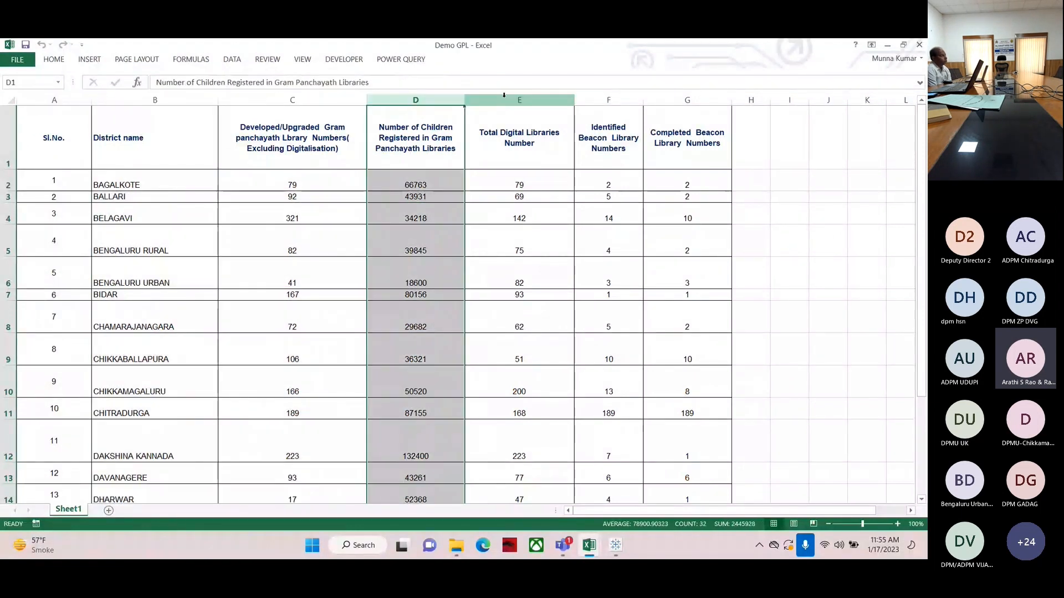
Review the source spreadsheet's beacon library columns and district rows
{"action": "left_click", "coordinate": [519, 100]}
{"action": "left_click", "coordinate": [637, 99]}
{"action": "left_click", "coordinate": [687, 100]}
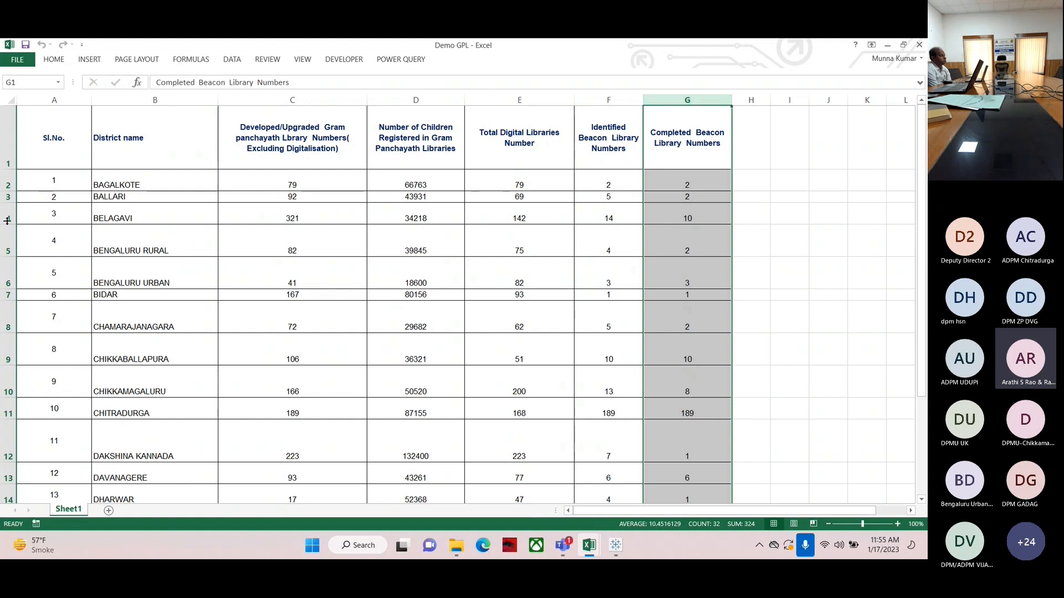
{"action": "left_click", "coordinate": [5, 180]}
{"action": "left_click", "coordinate": [8, 213]}
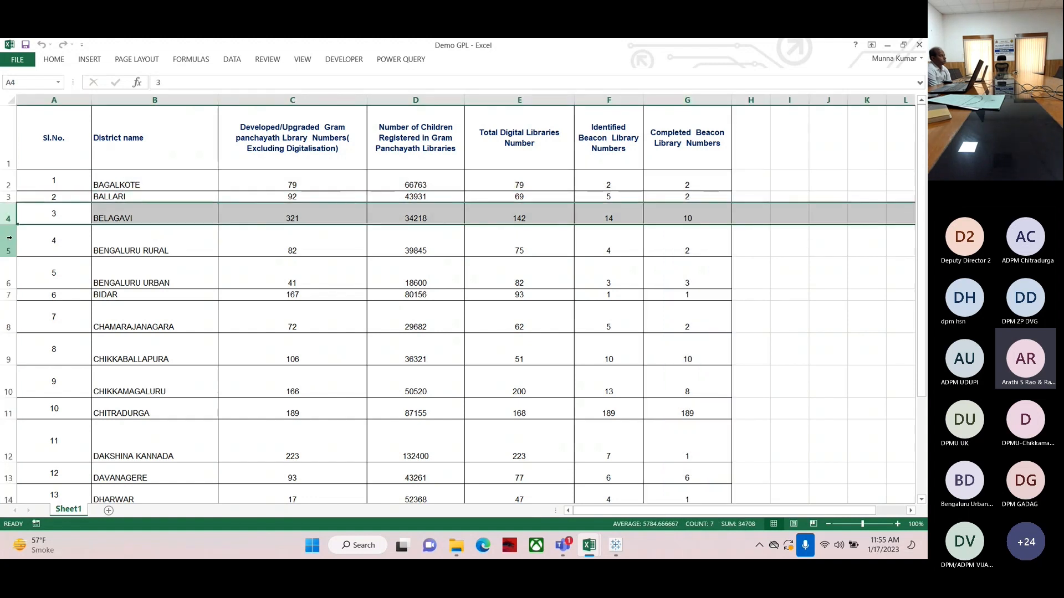
{"action": "left_click", "coordinate": [8, 241]}
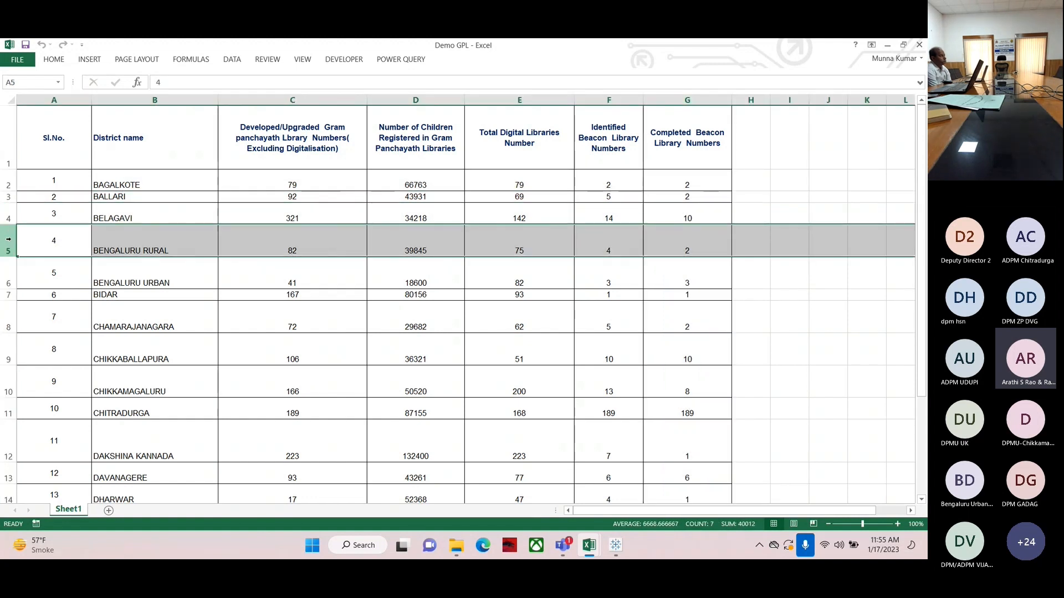
Return to Tableau and add a new worksheet
{"action": "left_click", "coordinate": [614, 545]}
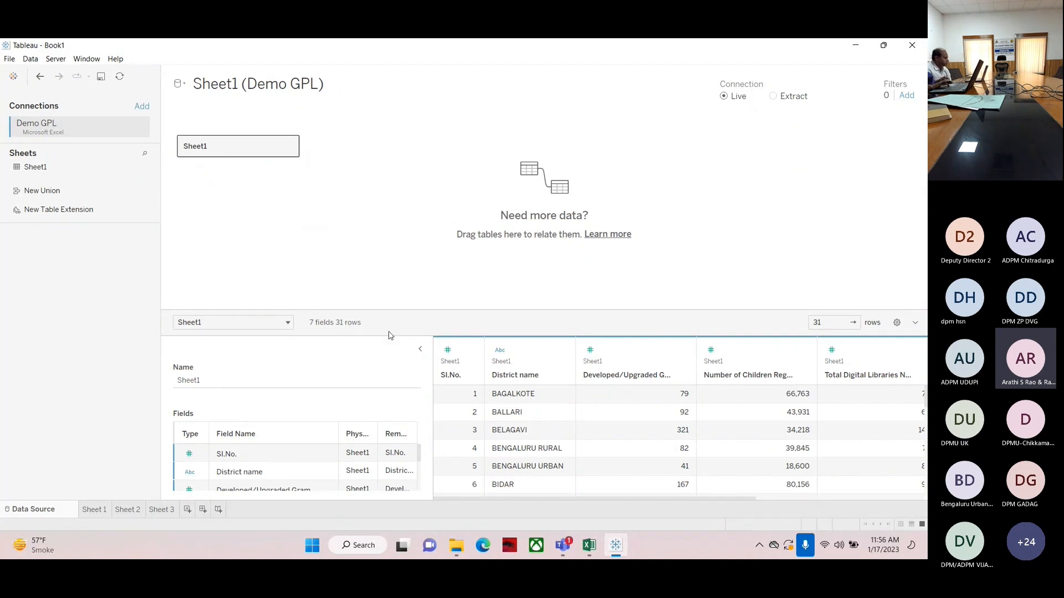
{"action": "left_click", "coordinate": [588, 546]}
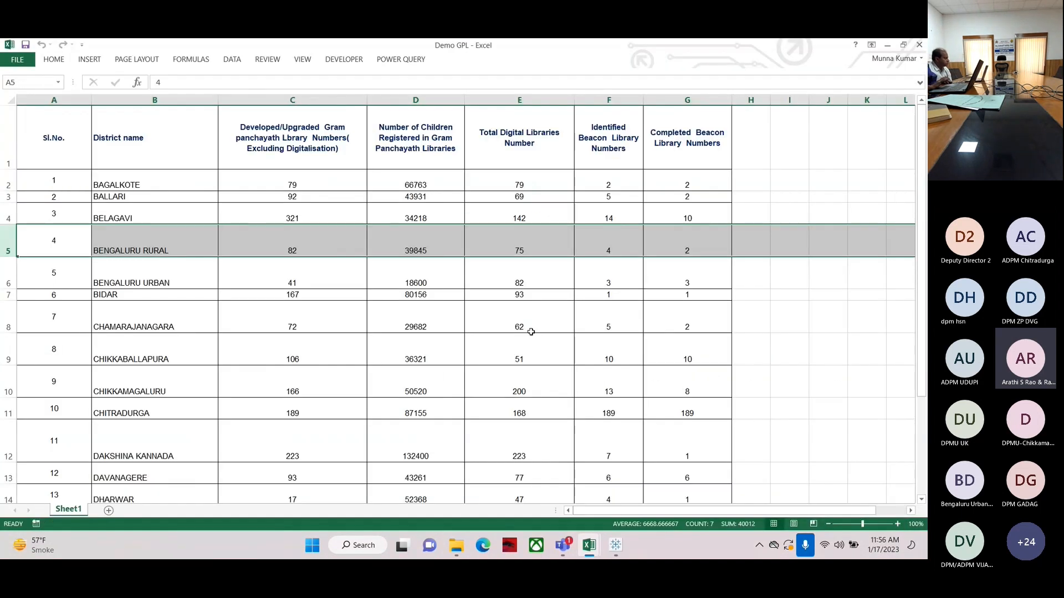
{"action": "left_click", "coordinate": [616, 546]}
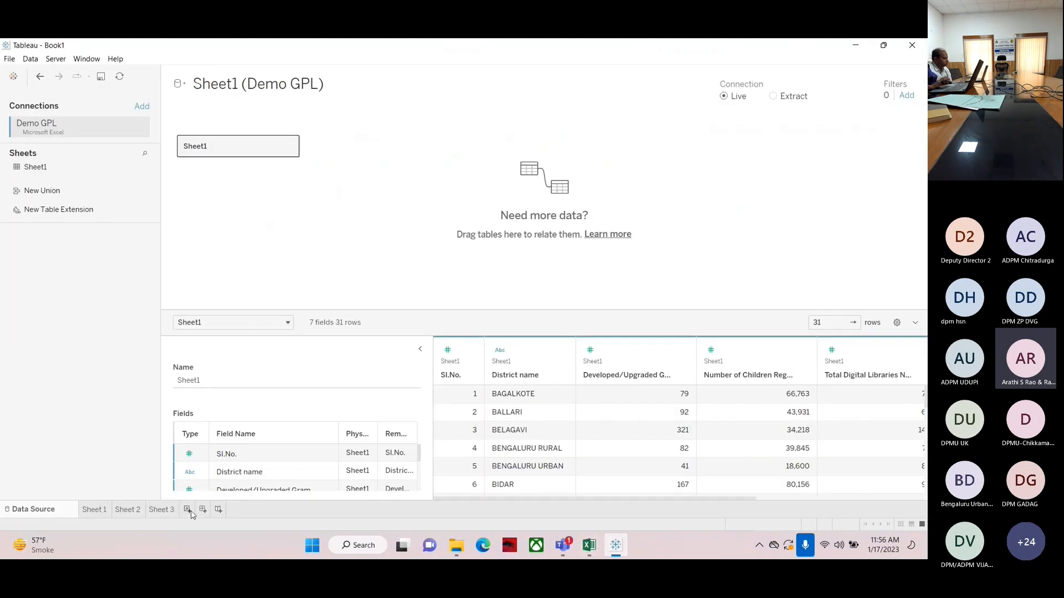
{"action": "left_click", "coordinate": [187, 509]}
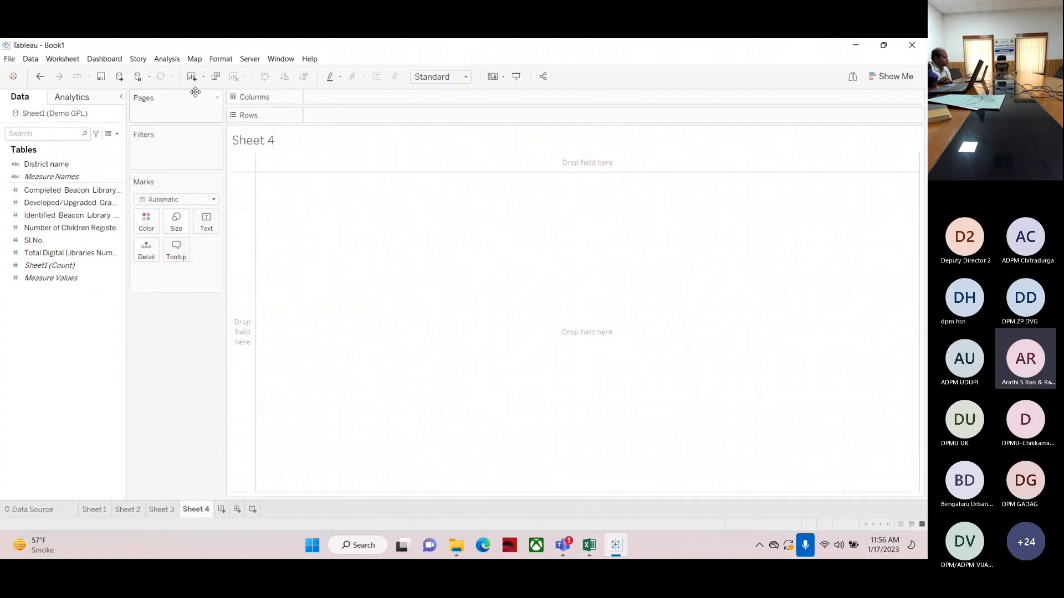
Build a text table of Identified and Completed Beacon Library Numbers by District name
{"action": "left_click_drag", "start_coordinate": [49, 166], "coordinate": [342, 117]}
{"action": "left_click", "coordinate": [54, 218]}
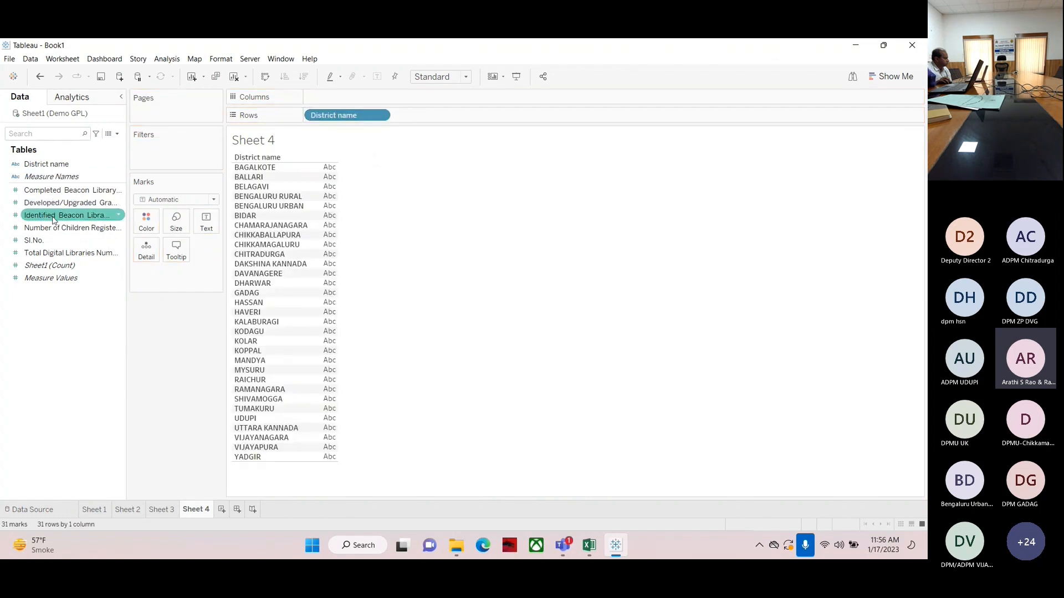
{"action": "left_click_drag", "start_coordinate": [53, 218], "coordinate": [330, 178]}
{"action": "left_click", "coordinate": [56, 240]}
{"action": "left_click_drag", "start_coordinate": [39, 190], "coordinate": [332, 265]}
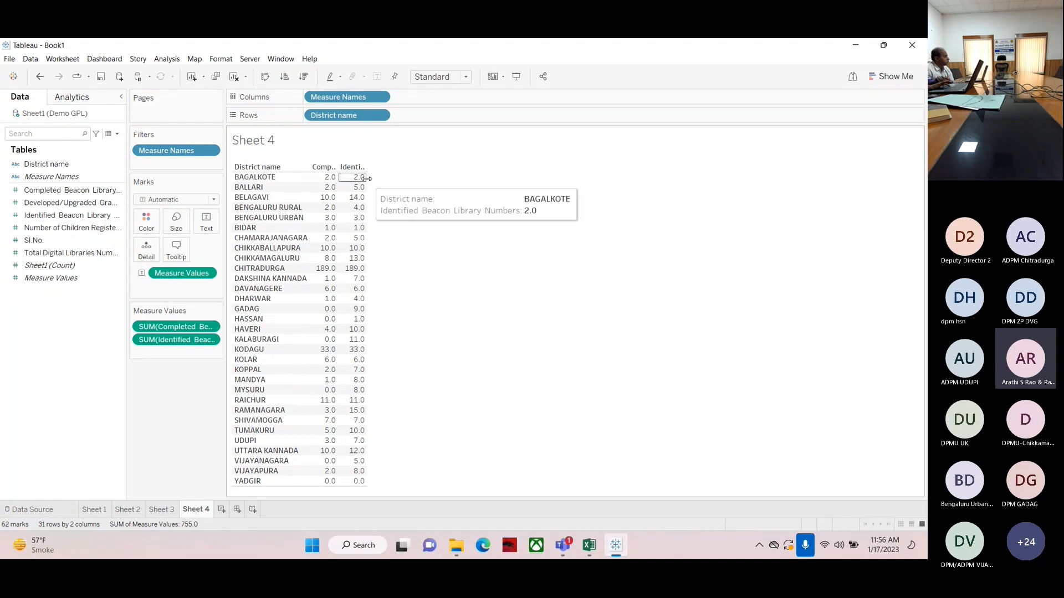
Try switching the table to Fit Width and back to Standard view
{"action": "left_click_drag", "start_coordinate": [368, 178], "coordinate": [402, 183]}
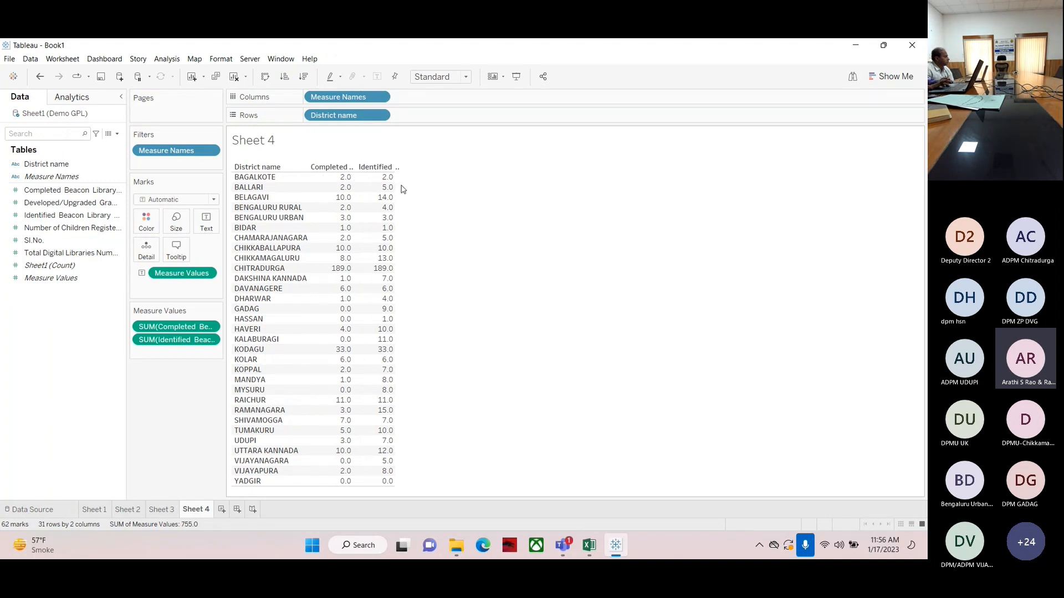
{"action": "left_click", "coordinate": [438, 76]}
{"action": "left_click", "coordinate": [430, 101]}
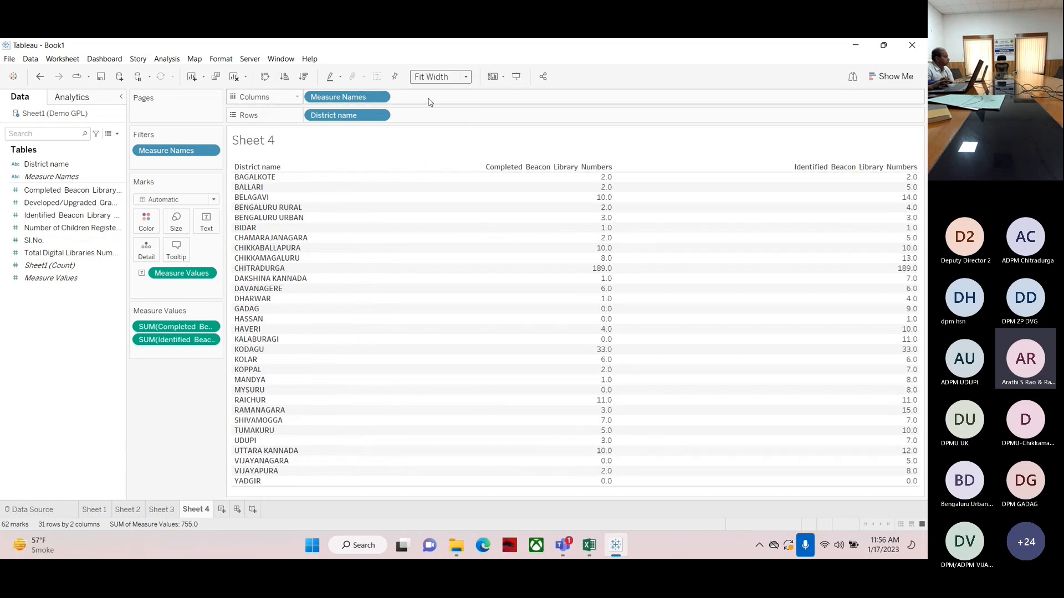
{"action": "left_click", "coordinate": [465, 76]}
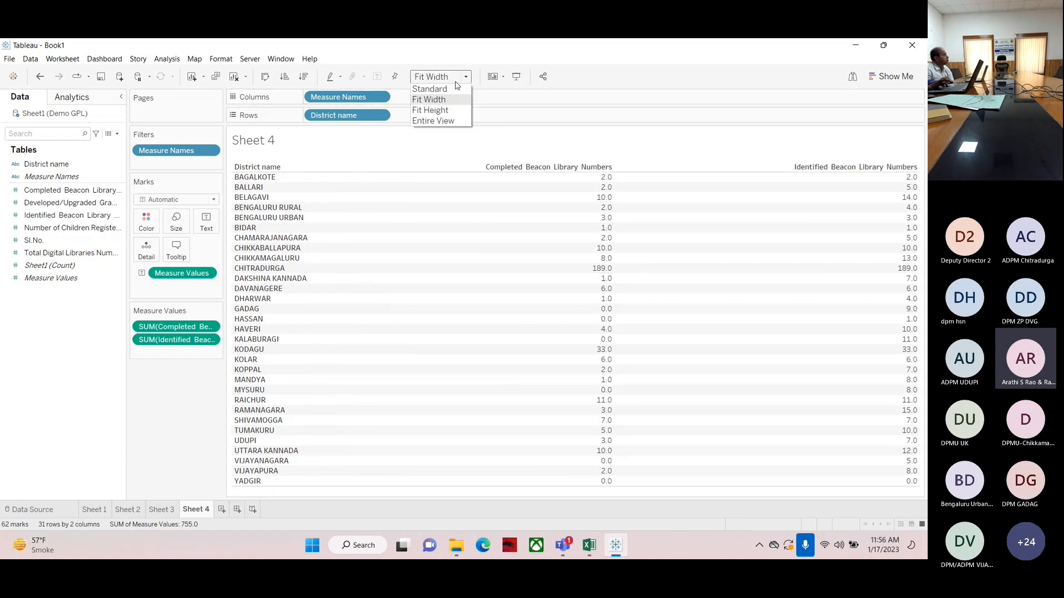
{"action": "left_click", "coordinate": [661, 160]}
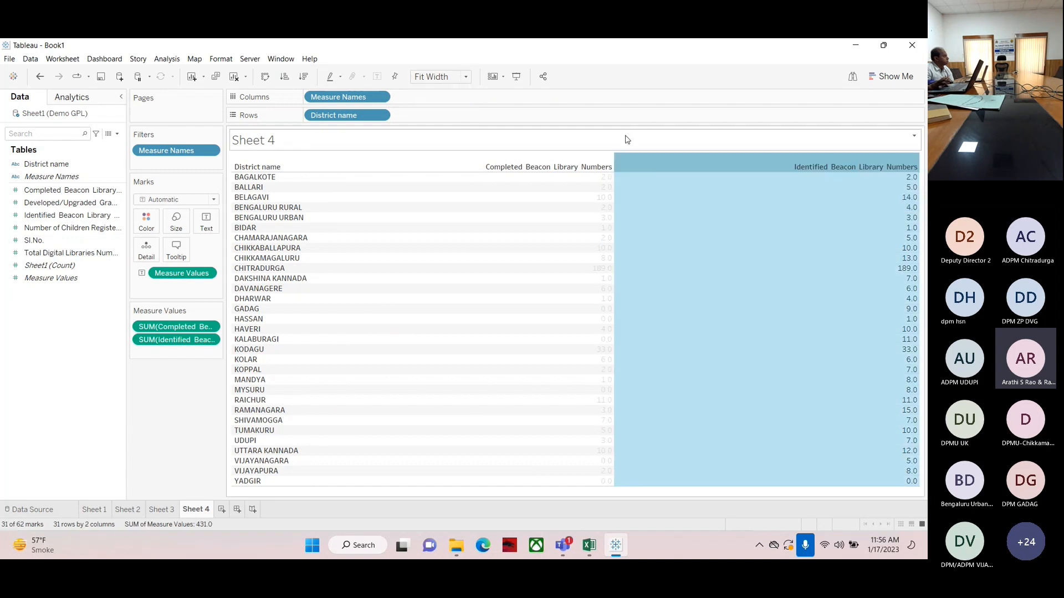
{"action": "left_click", "coordinate": [429, 159]}
{"action": "left_click", "coordinate": [429, 159]}
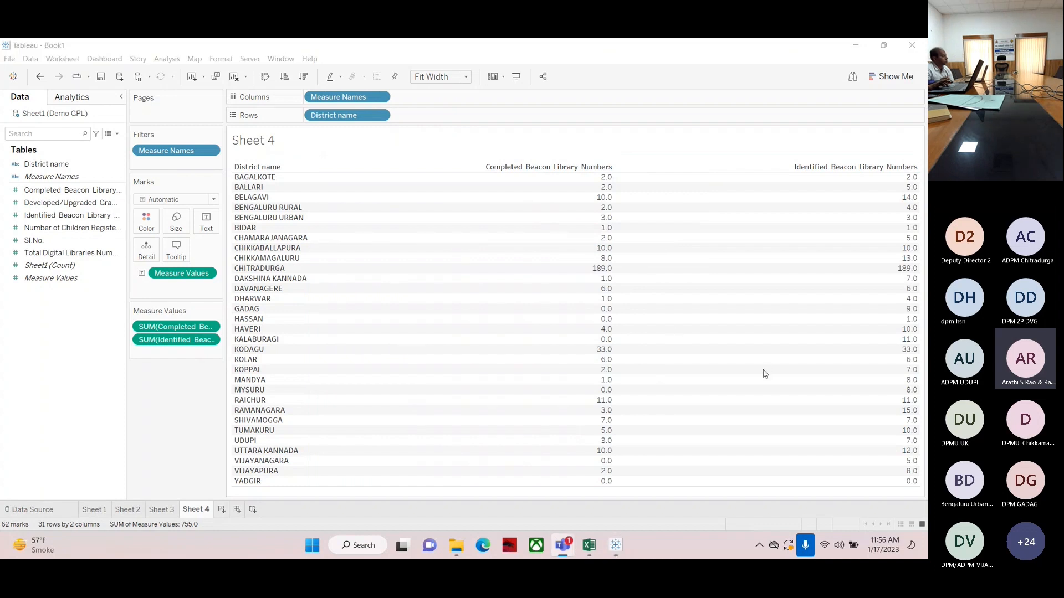
{"action": "left_click", "coordinate": [442, 76]}
{"action": "left_click", "coordinate": [432, 88]}
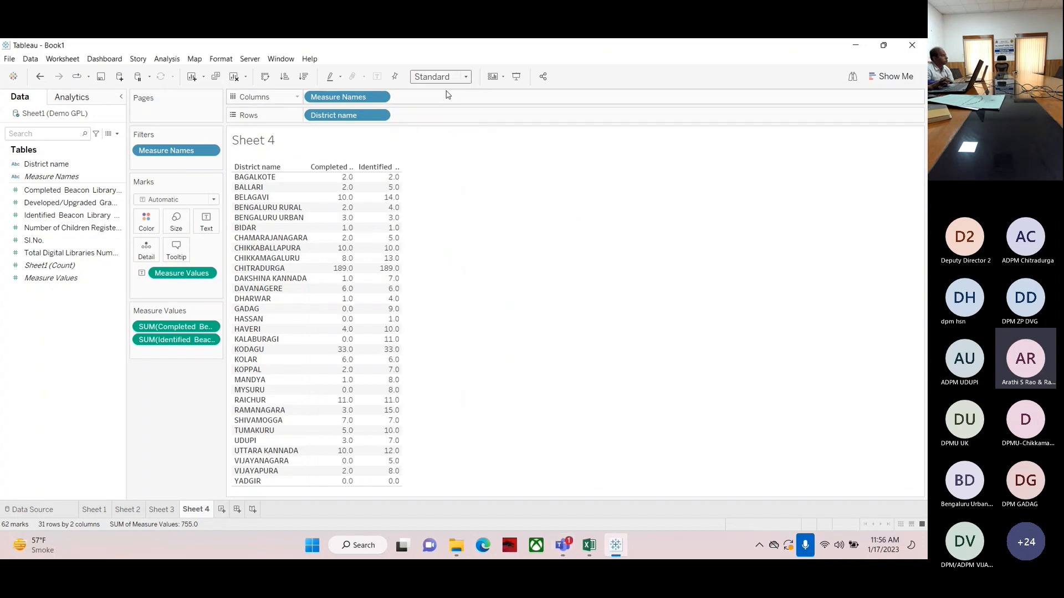
Widen the measure columns and reorder Measure Values so Identified comes before Completed
{"action": "left_click_drag", "start_coordinate": [401, 184], "coordinate": [465, 182]}
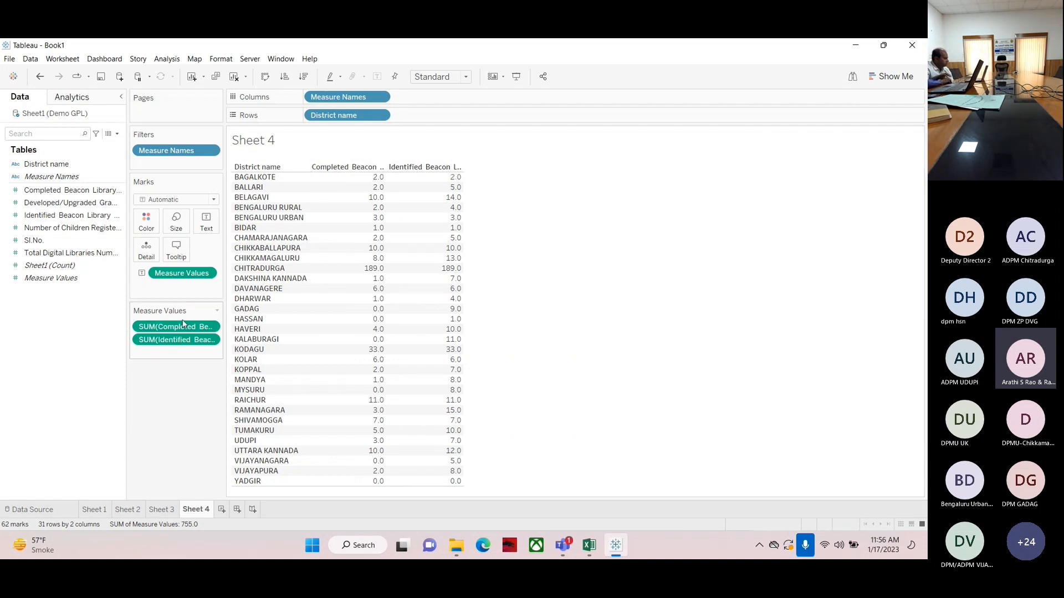
{"action": "left_click_drag", "start_coordinate": [162, 327], "coordinate": [161, 349]}
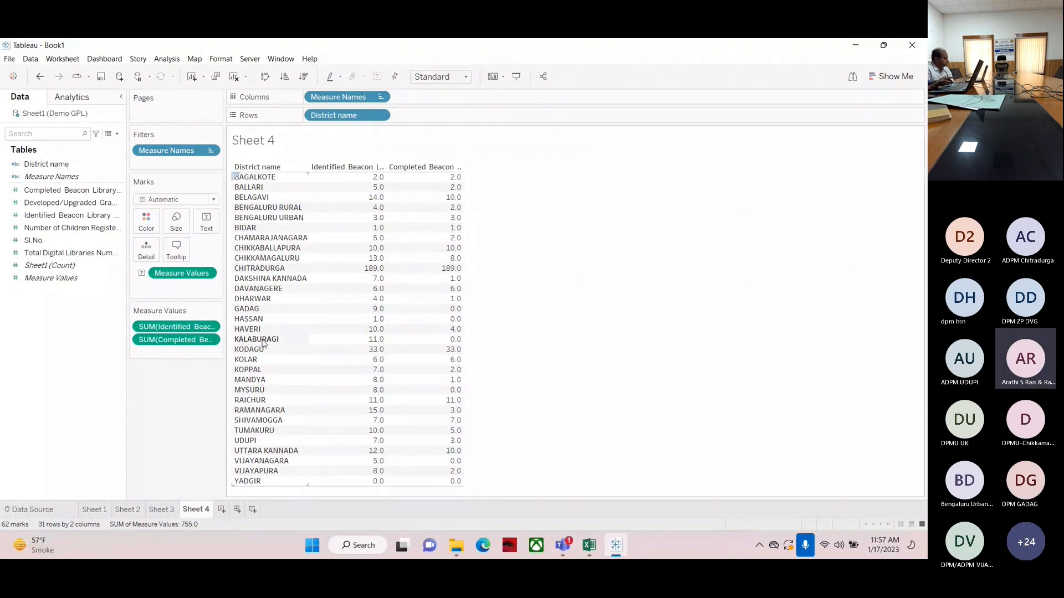
Check the table's tooltip values against the source spreadsheet
{"action": "mouse_move", "coordinate": [363, 346]}
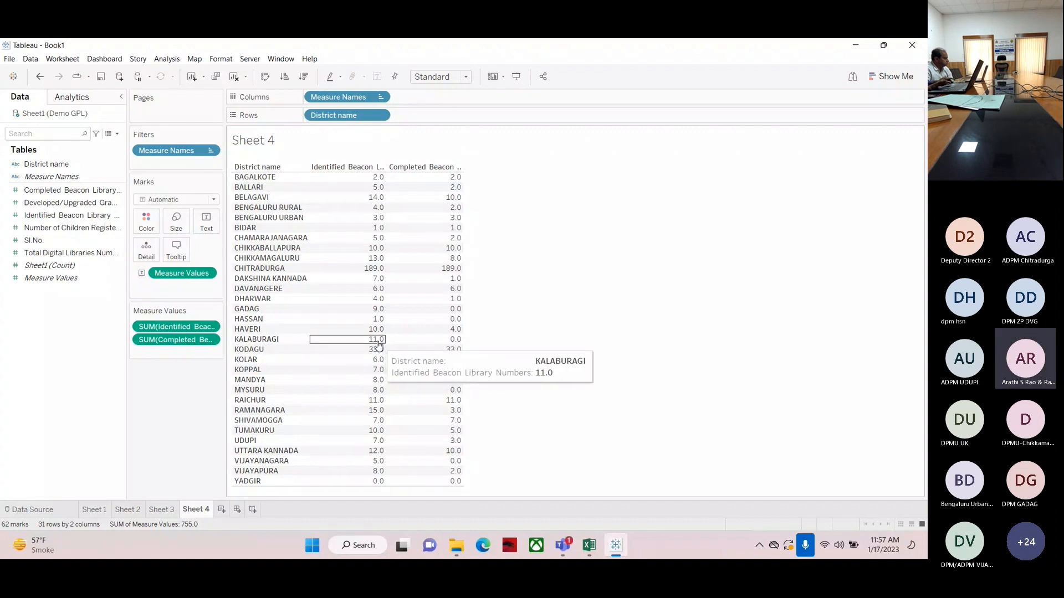
{"action": "mouse_move", "coordinate": [452, 344]}
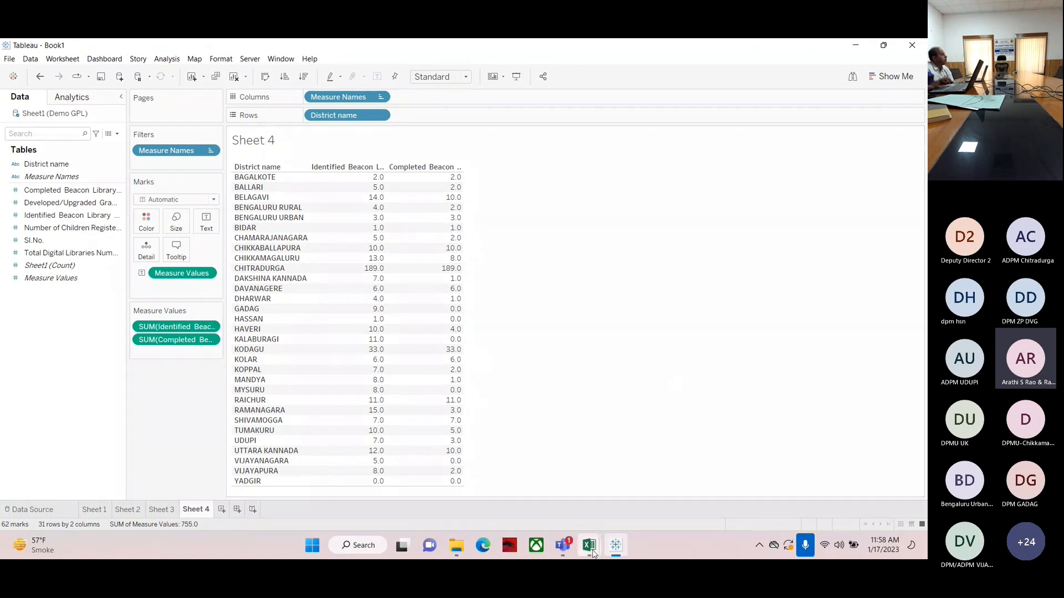
{"action": "mouse_move", "coordinate": [588, 545]}
{"action": "left_click", "coordinate": [635, 453]}
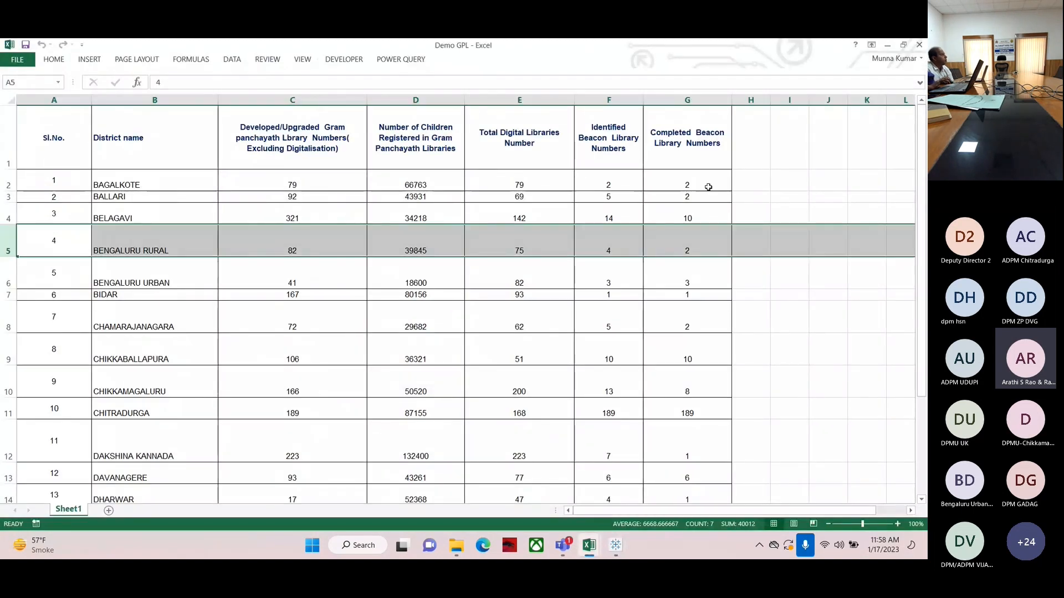
{"action": "left_click", "coordinate": [616, 554]}
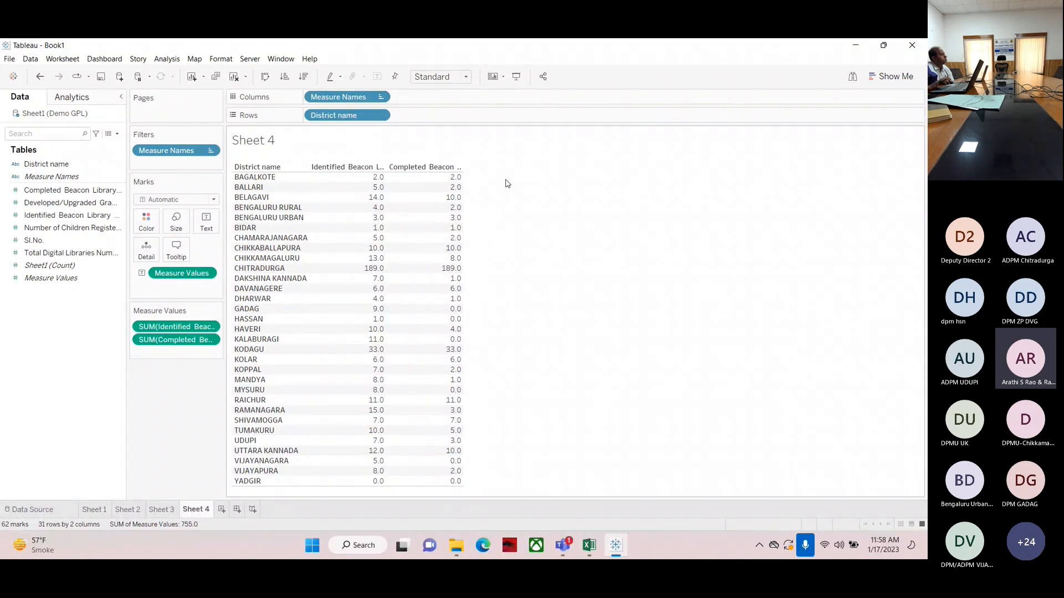
{"action": "left_click", "coordinate": [118, 137]}
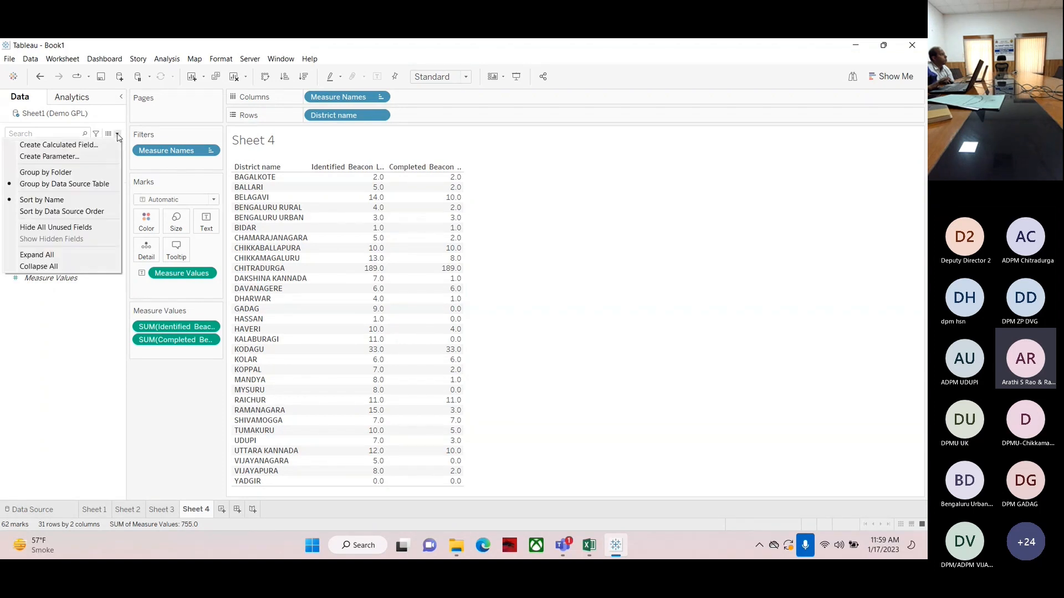
{"action": "left_click", "coordinate": [32, 150]}
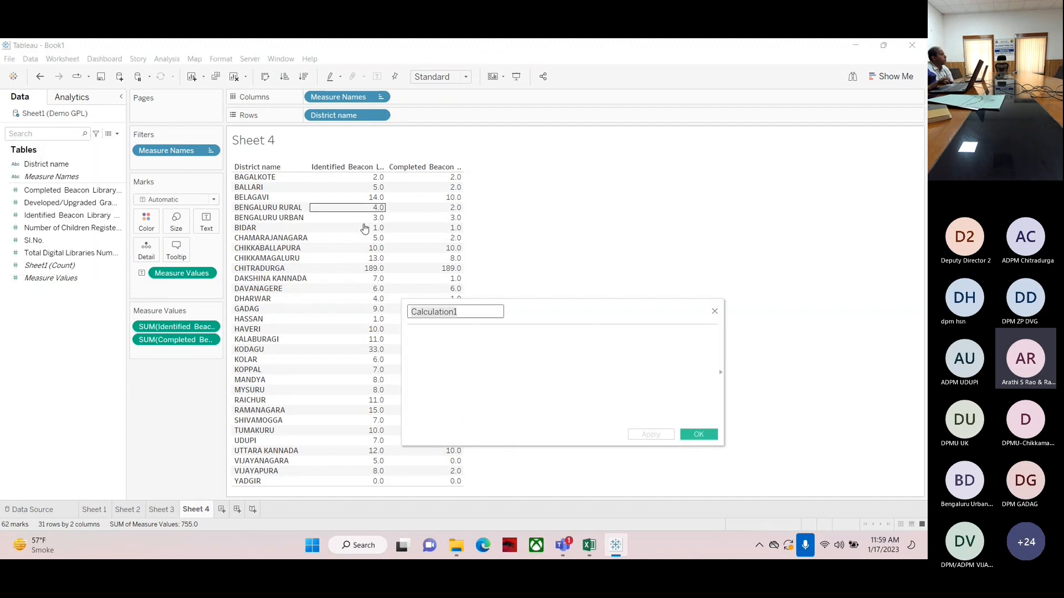
{"action": "left_click_drag", "start_coordinate": [524, 308], "coordinate": [514, 302]}
{"action": "left_click_drag", "start_coordinate": [433, 205], "coordinate": [432, 205]}
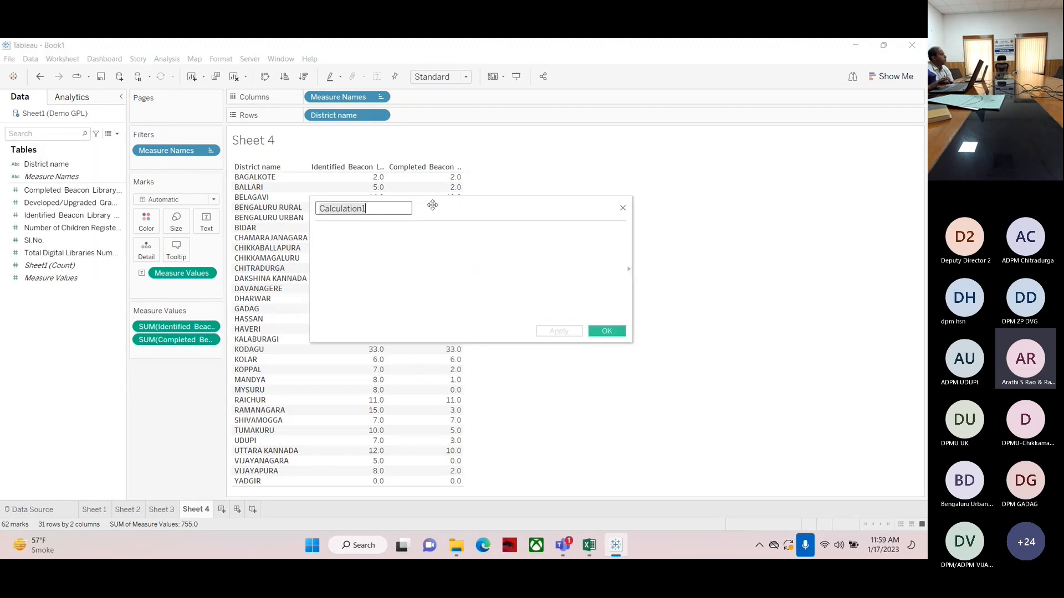
{"action": "left_click", "coordinate": [623, 209]}
Create a calculated field named No. of Beacon Libraries to be completed
{"action": "left_click", "coordinate": [117, 134]}
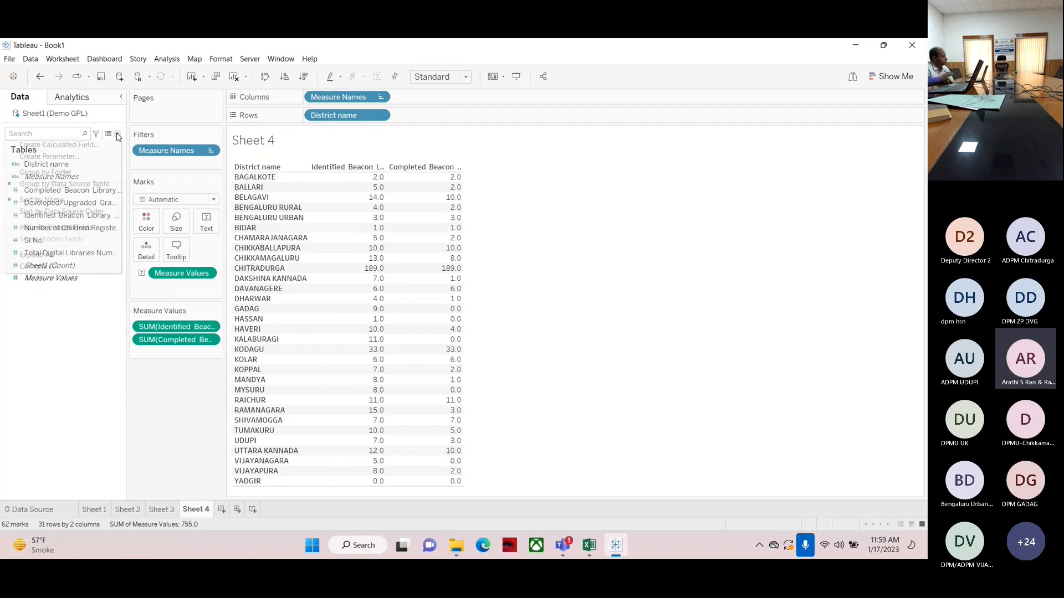
{"action": "left_click", "coordinate": [43, 150]}
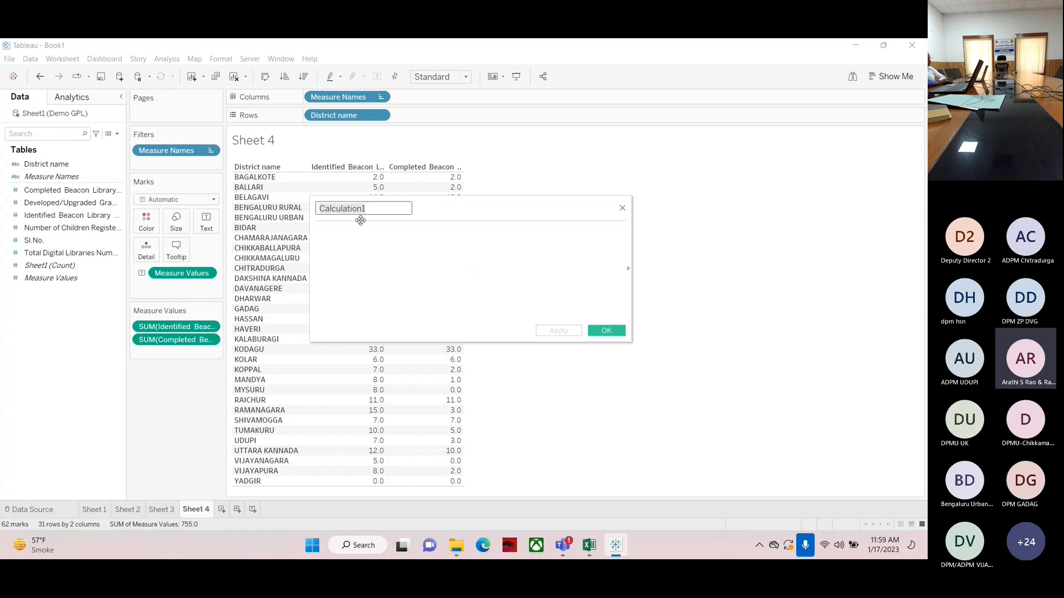
{"action": "type", "text": "dhjvchdj"}
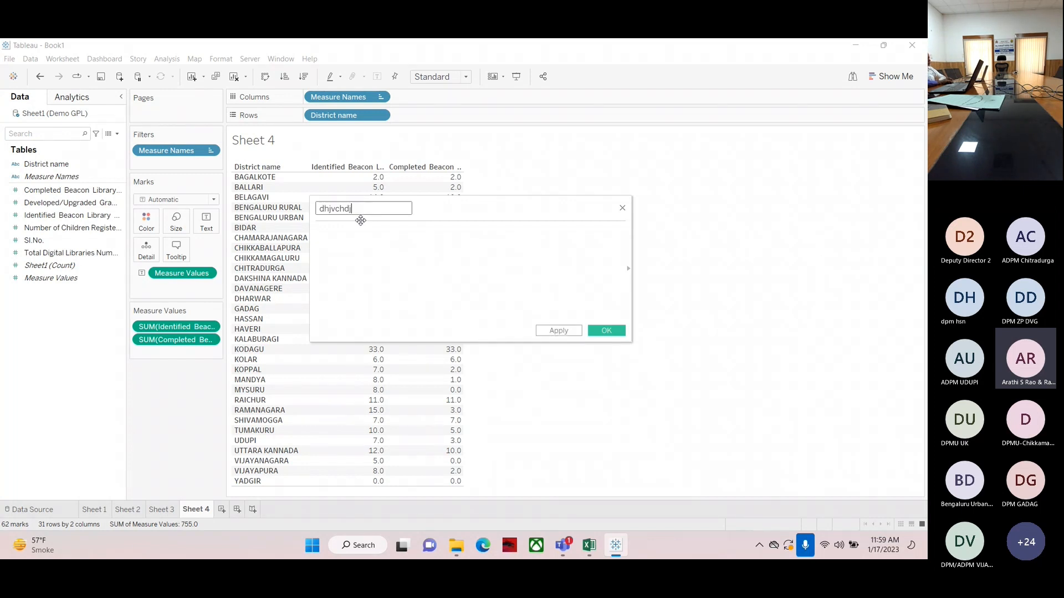
{"action": "key", "text": "BackSpace"}
{"action": "key", "text": "BackSpace"}
{"action": "key", "text": "BackSpace"}
{"action": "key", "text": "BackSpace"}
{"action": "key", "text": "BackSpace"}
{"action": "key", "text": "BackSpace"}
{"action": "key", "text": "BackSpace"}
{"action": "key", "text": "BackSpace"}
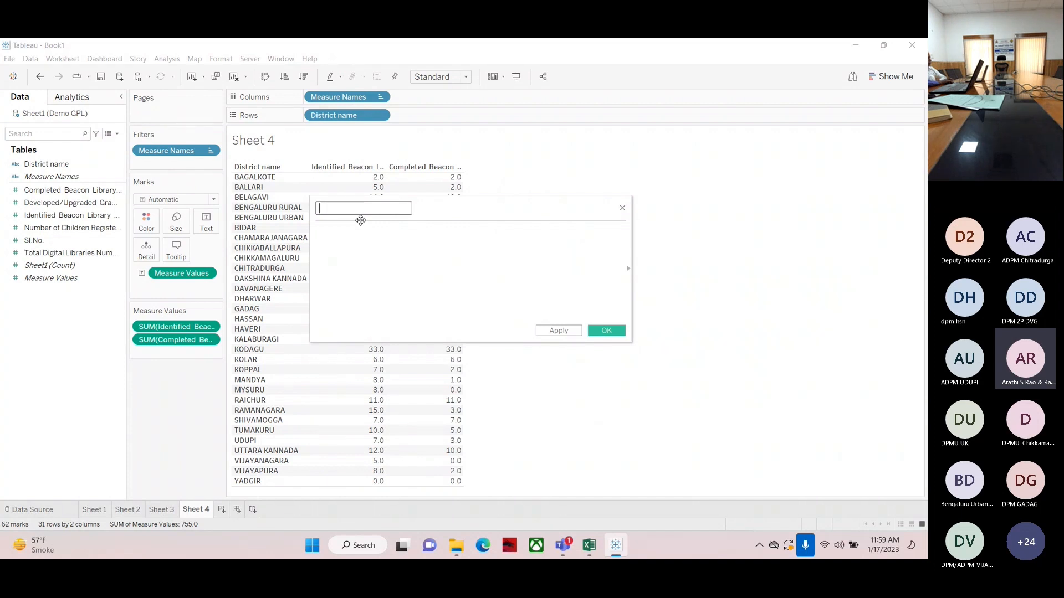
{"action": "type", "text": "dhj"}
{"action": "key", "text": "BackSpace"}
{"action": "key", "text": "BackSpace"}
{"action": "key", "text": "BackSpace"}
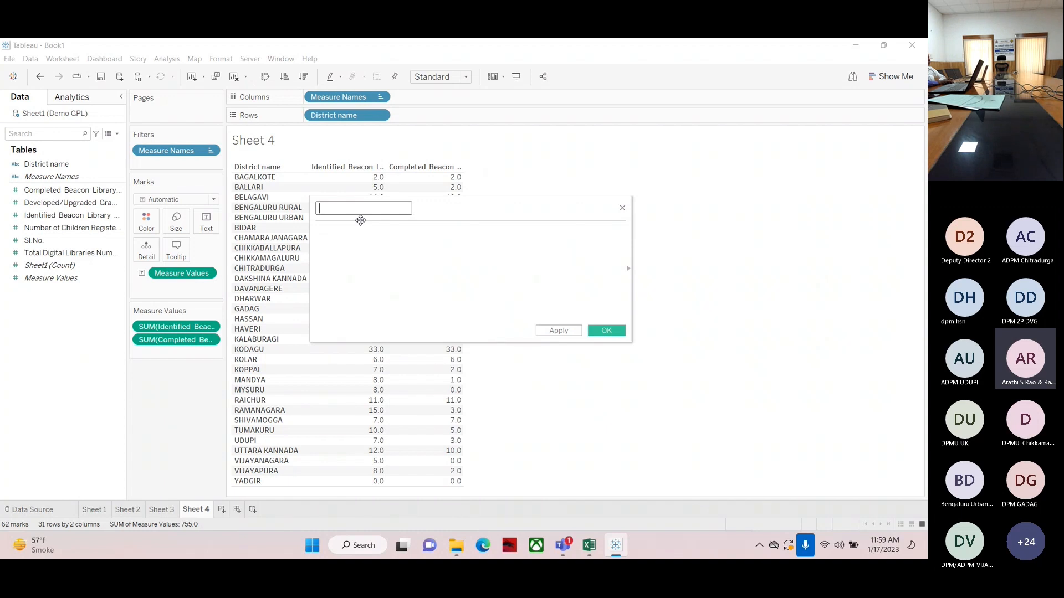
{"action": "type", "text": "No. o"}
{"action": "type", "text": "f Beacon Libraries to be completed"}
{"action": "key", "text": "Left"}
{"action": "key", "text": "Left"}
{"action": "key", "text": "Left"}
{"action": "key", "text": "Left"}
{"action": "key", "text": "Left"}
{"action": "key", "text": "Left"}
{"action": "key", "text": "Left"}
{"action": "key", "text": "Left"}
{"action": "key", "text": "Left"}
{"action": "key", "text": "Left"}
{"action": "key", "text": "Left"}
{"action": "key", "text": "Left"}
{"action": "key", "text": "Left"}
{"action": "key", "text": "Left"}
{"action": "key", "text": "Left"}
{"action": "key", "text": "Left"}
{"action": "key", "text": "Left"}
{"action": "key", "text": "Left"}
{"action": "key", "text": "Left"}
{"action": "key", "text": "Left"}
{"action": "key", "text": "Left"}
{"action": "key", "text": "Left"}
{"action": "key", "text": "Left"}
{"action": "key", "text": "Left"}
{"action": "key", "text": "Left"}
{"action": "key", "text": "Left"}
{"action": "key", "text": "Left"}
{"action": "key", "text": "Left"}
{"action": "key", "text": "Left"}
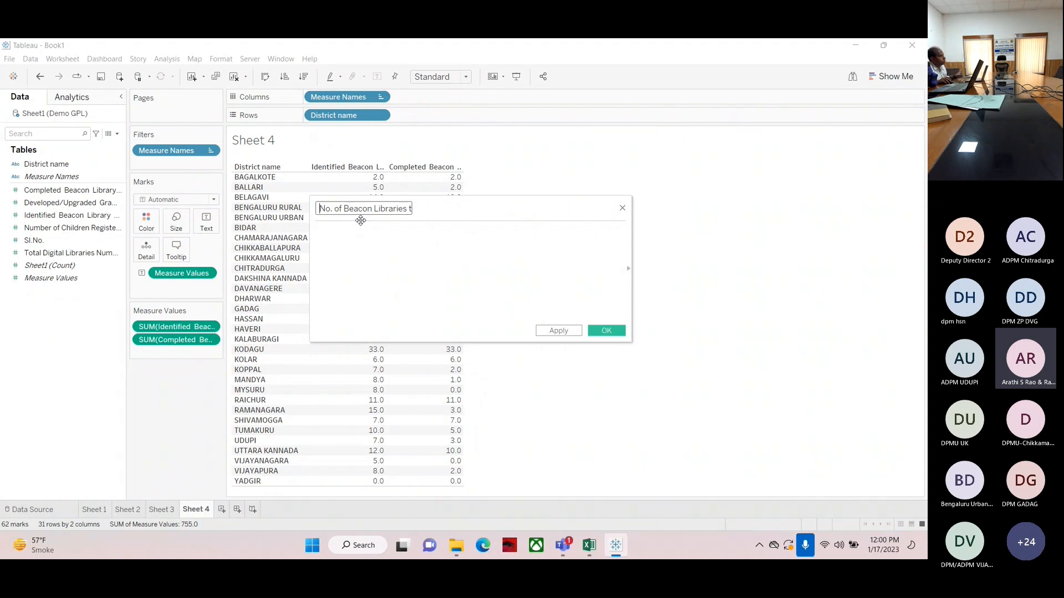
{"action": "key", "text": "Right"}
{"action": "key", "text": "End"}
{"action": "type", "text": "o be completed"}
Enter the formula subtracting Completed Beacon Library Numbers from Identified Beacon Library Numbers in the calculated field
{"action": "left_click_drag", "start_coordinate": [504, 214], "coordinate": [624, 198]}
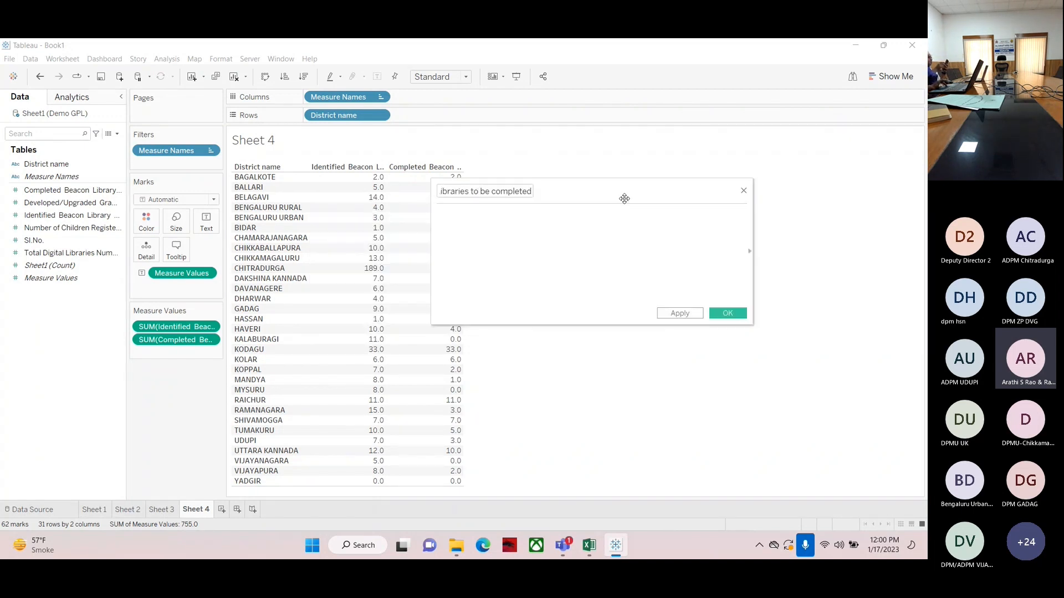
{"action": "left_click", "coordinate": [473, 226]}
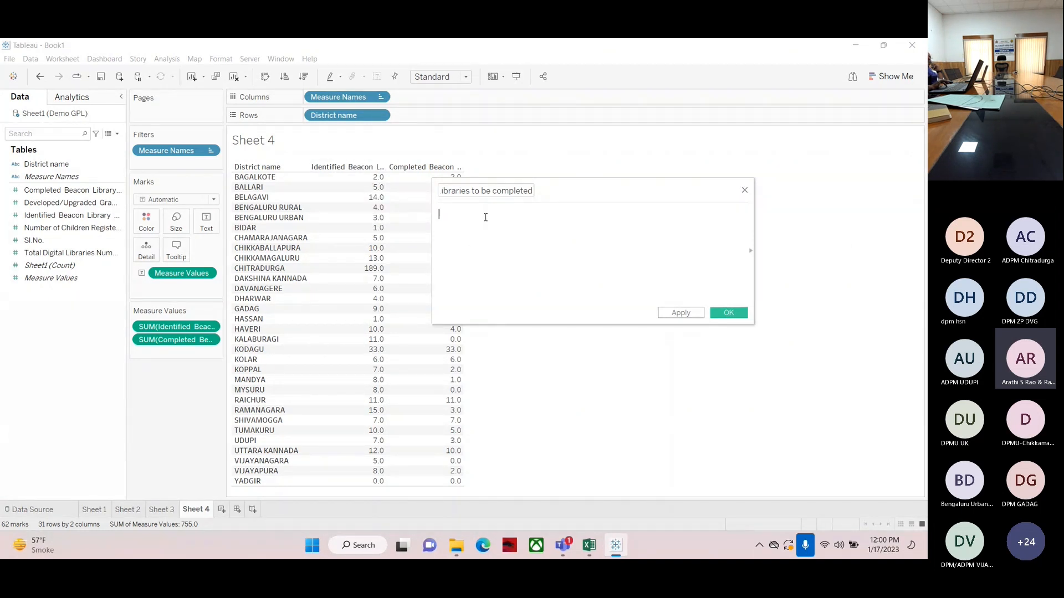
{"action": "left_click", "coordinate": [39, 217]}
{"action": "left_click_drag", "start_coordinate": [39, 217], "coordinate": [496, 219]}
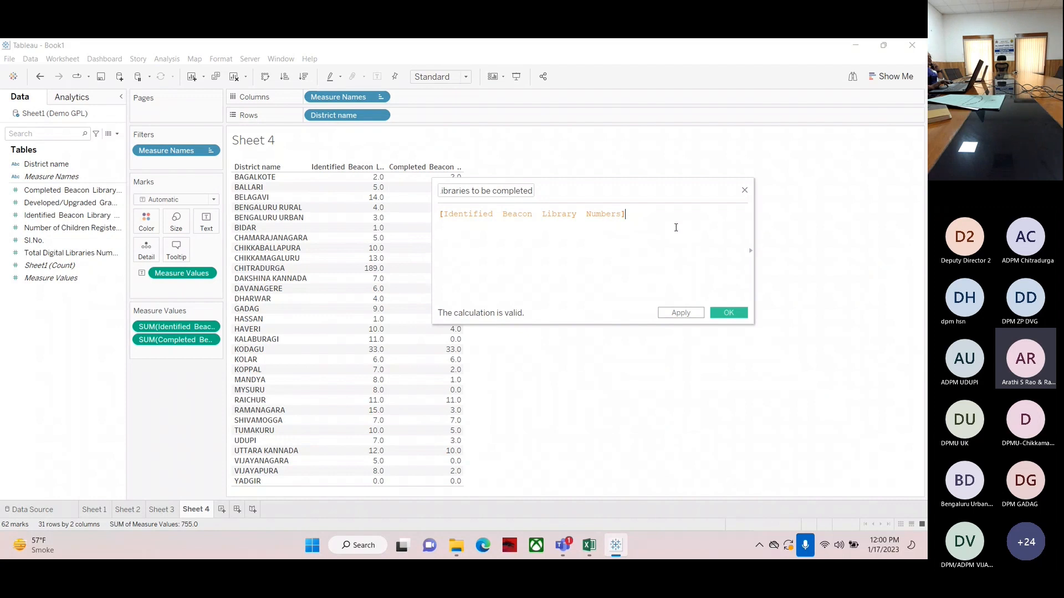
{"action": "type", "text": "-"}
{"action": "left_click", "coordinate": [33, 191]}
{"action": "left_click_drag", "start_coordinate": [33, 191], "coordinate": [493, 200]}
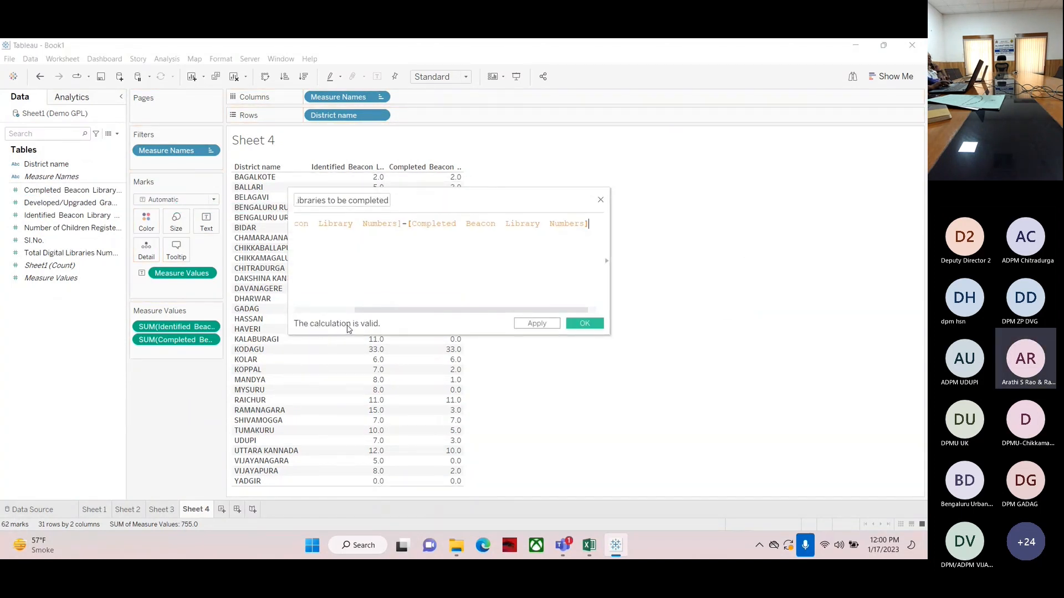
Try inserting stray characters into the formula and remove each one again
{"action": "left_click", "coordinate": [400, 224]}
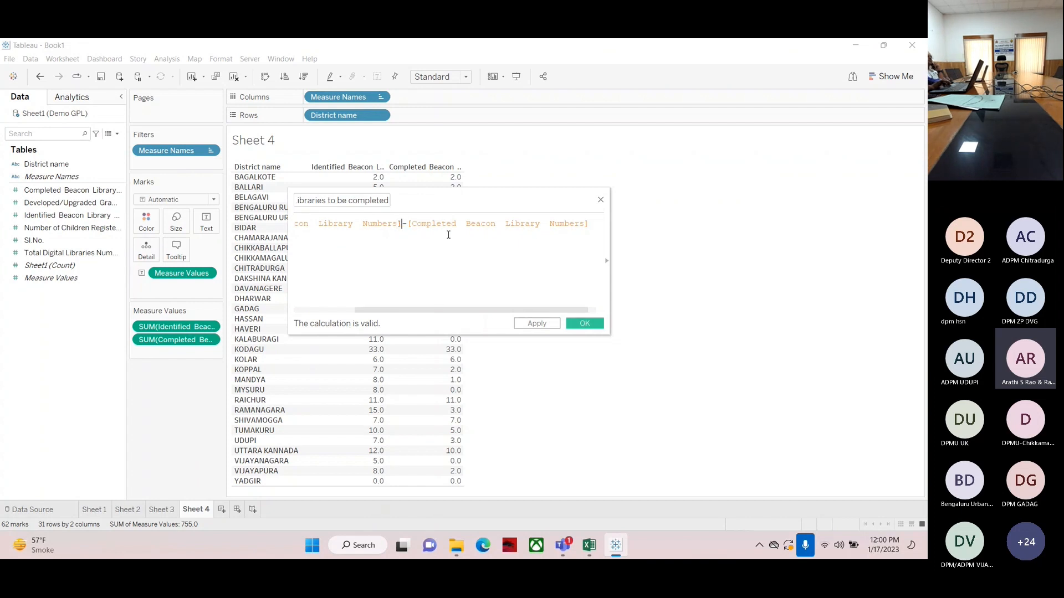
{"action": "type", "text": "."}
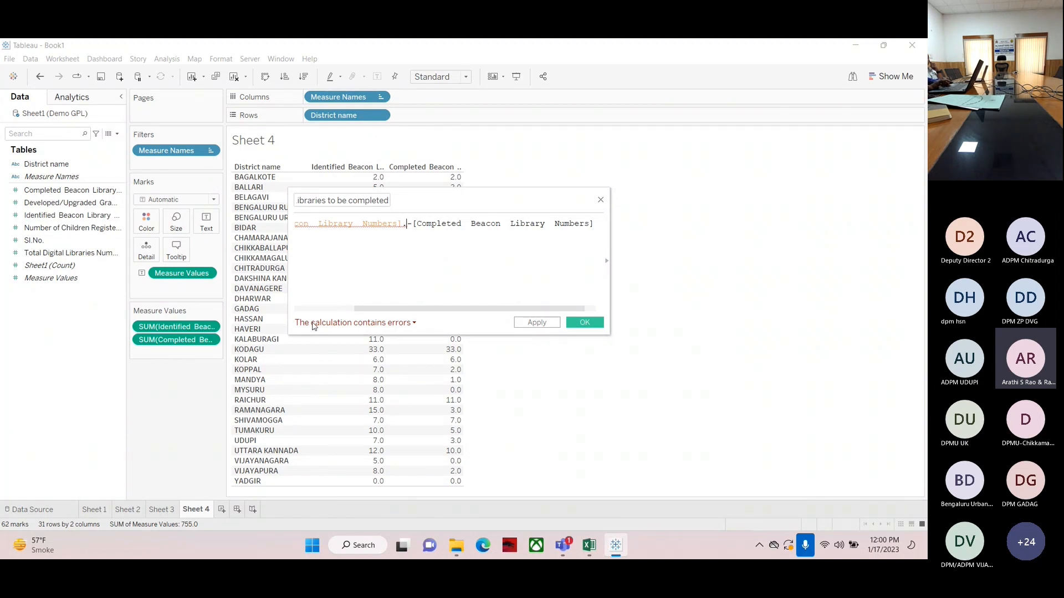
{"action": "key", "text": "BackSpace"}
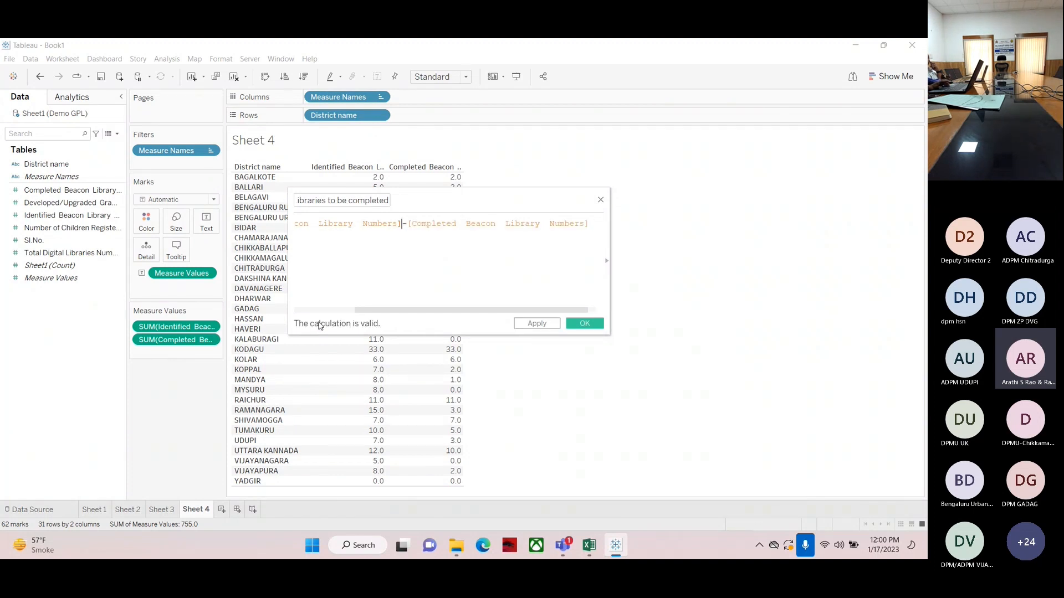
{"action": "left_click", "coordinate": [593, 225]}
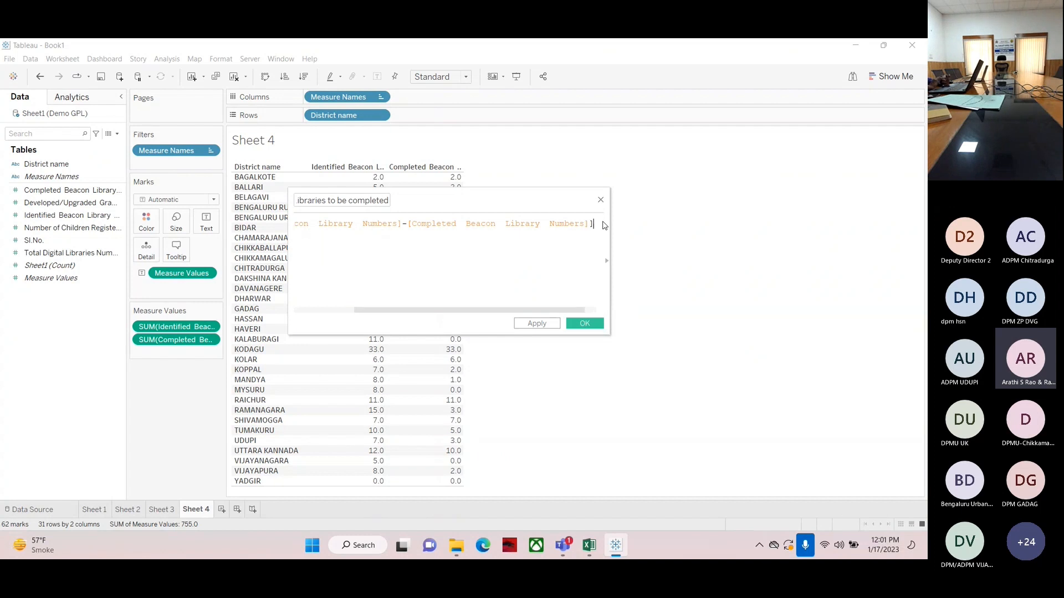
{"action": "type", "text": "]"}
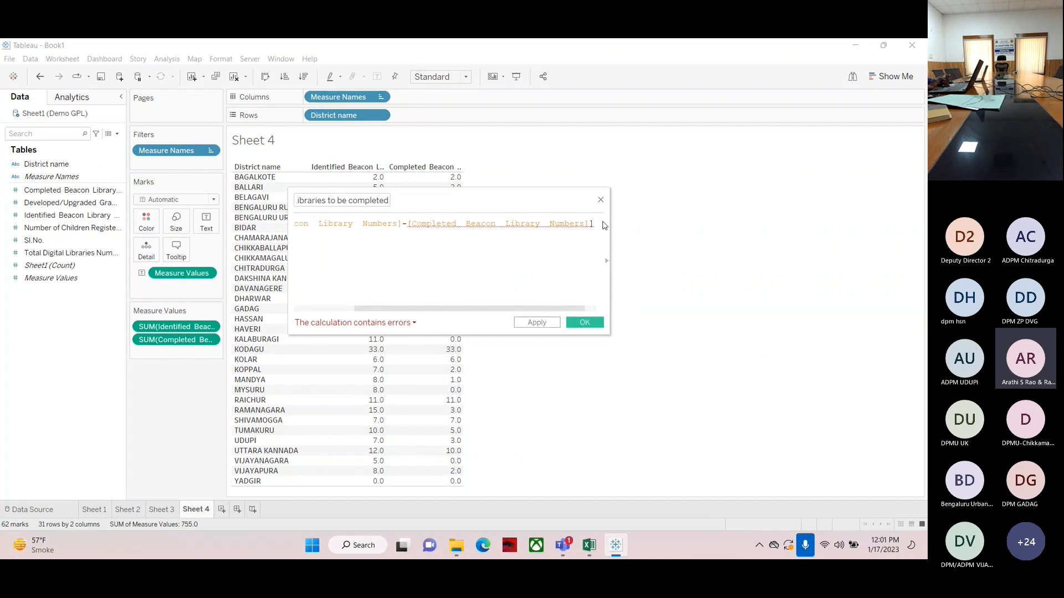
{"action": "key", "text": "BackSpace"}
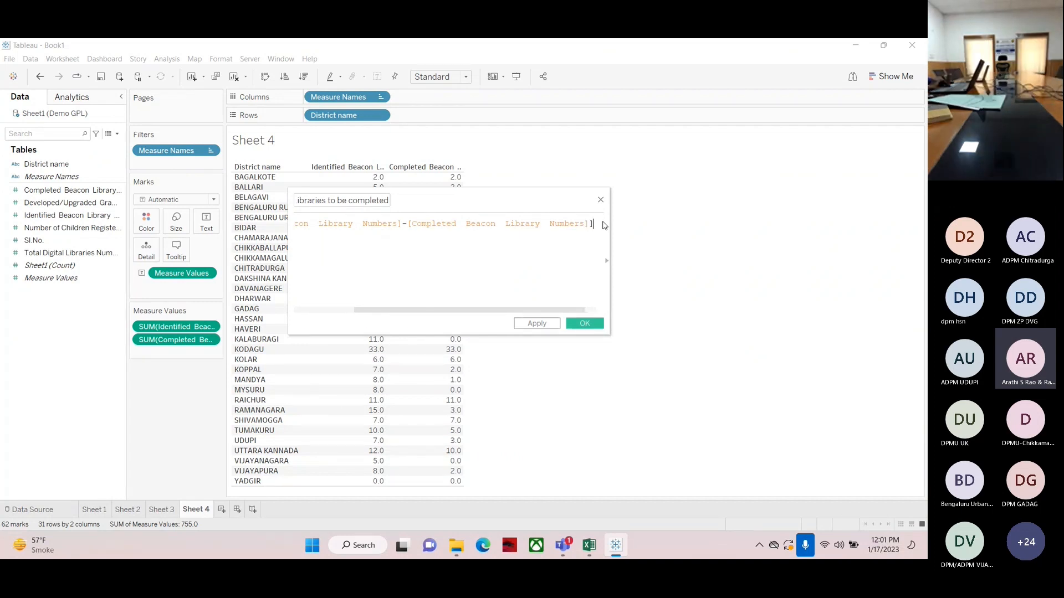
{"action": "type", "text": ")"}
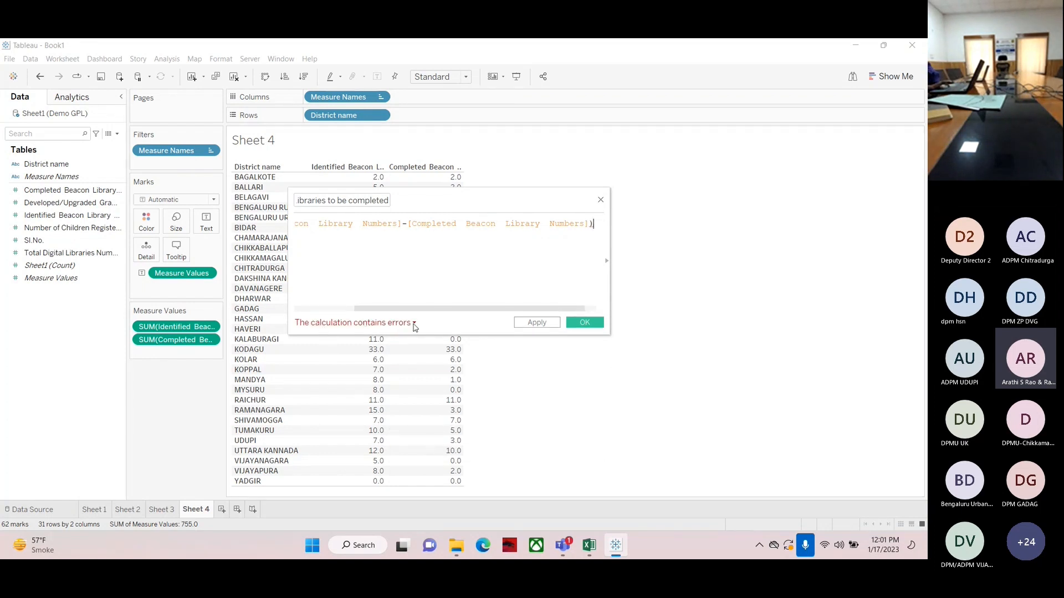
{"action": "key", "text": "BackSpace"}
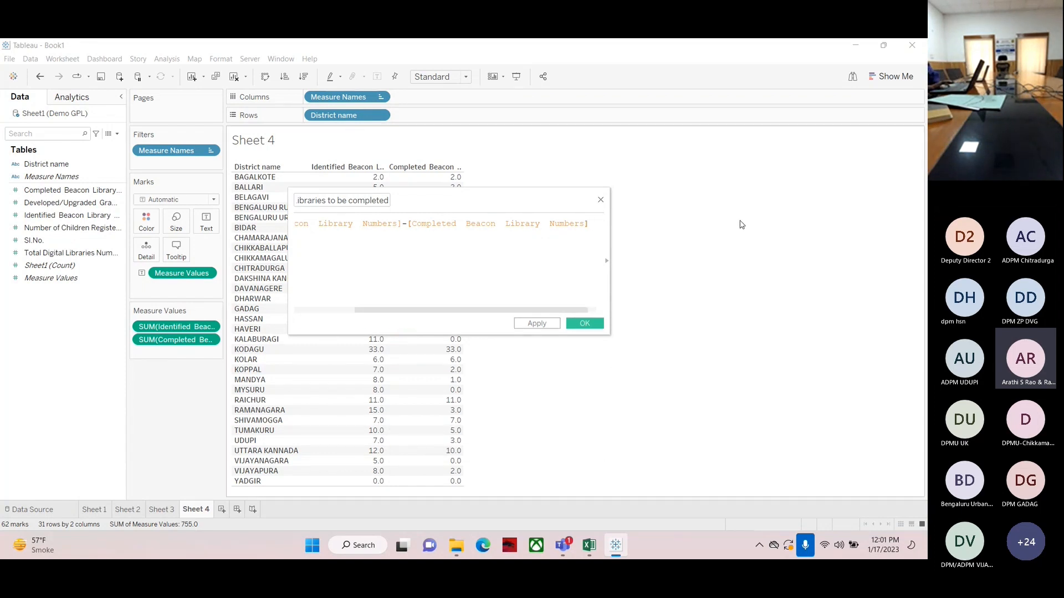
Save the No. of Beacon Libraries to be completed calculated field
{"action": "left_click_drag", "start_coordinate": [434, 309], "coordinate": [374, 308]}
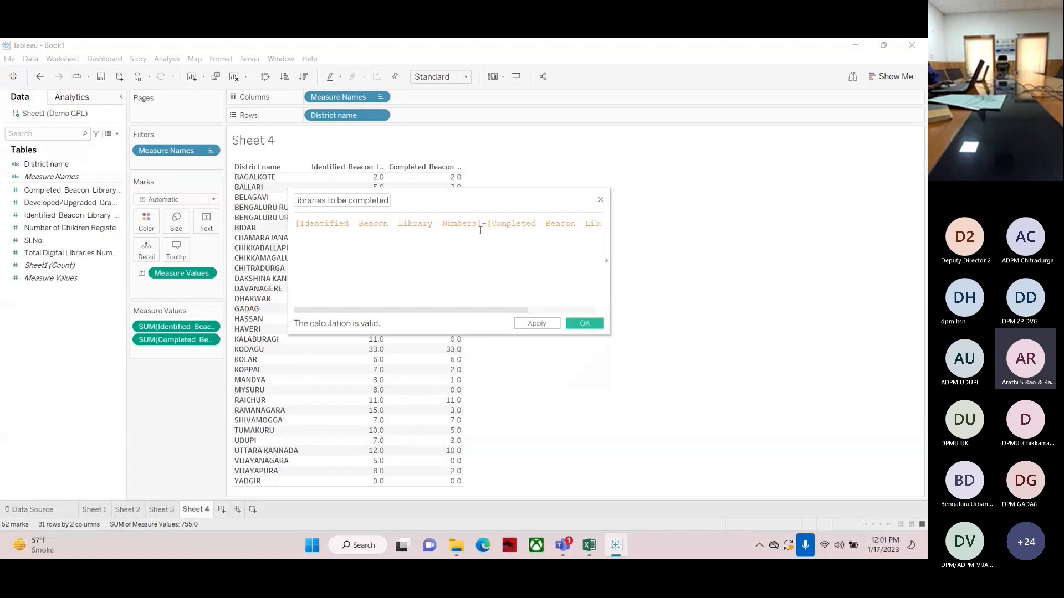
{"action": "mouse_move", "coordinate": [420, 311]}
{"action": "left_mouse_down"}
{"action": "mouse_move", "coordinate": [535, 316]}
{"action": "mouse_move", "coordinate": [405, 313]}
{"action": "left_mouse_up"}
{"action": "left_click", "coordinate": [28, 204]}
{"action": "left_click", "coordinate": [583, 324]}
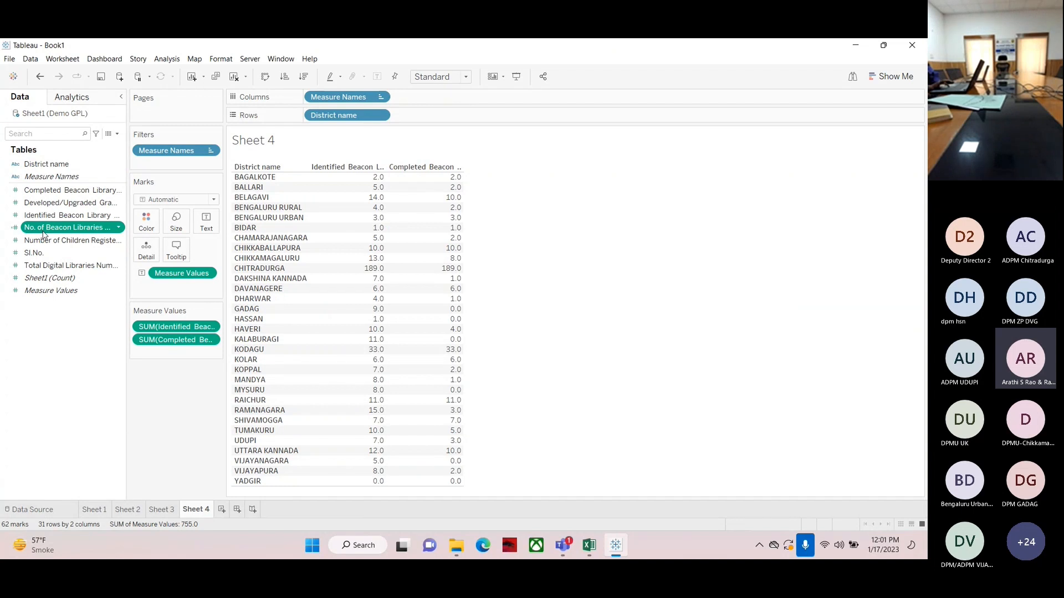
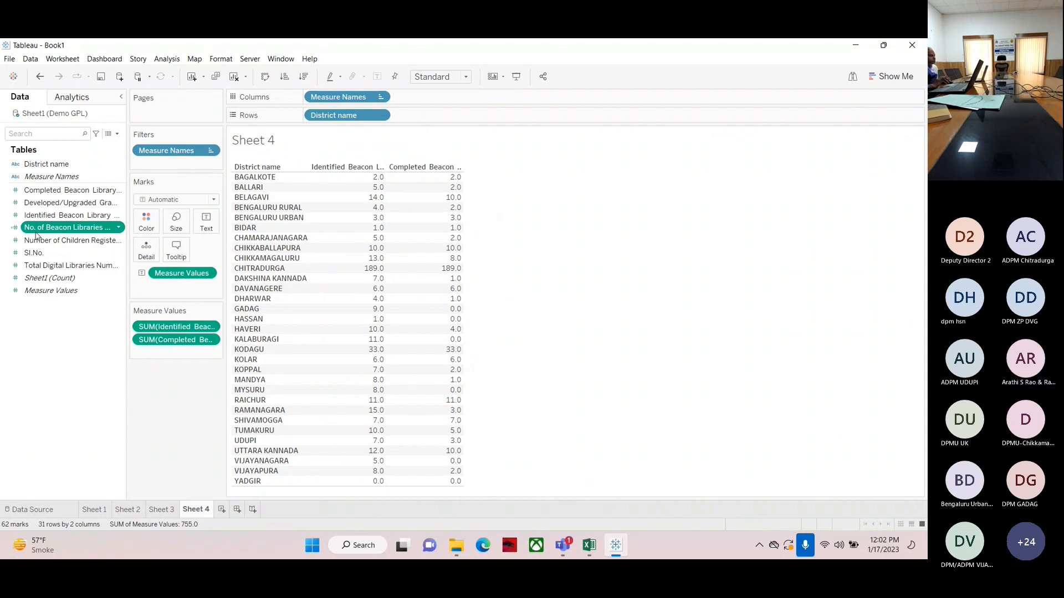
Add the No. of Beacon Libraries to be completed field to the table and open its formula for review
{"action": "left_click_drag", "start_coordinate": [30, 232], "coordinate": [451, 254]}
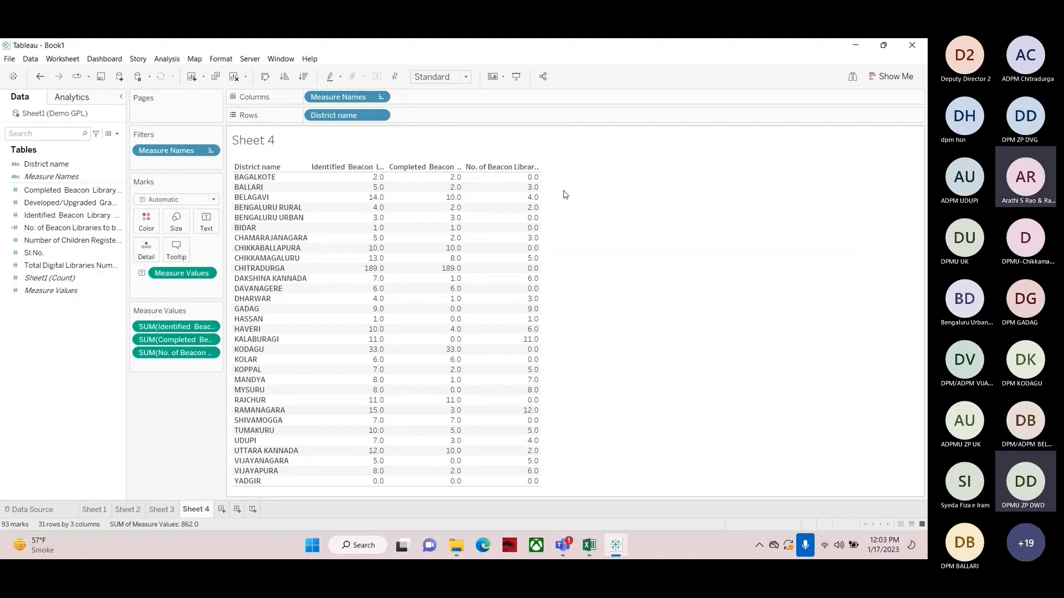
{"action": "right_click", "coordinate": [68, 230]}
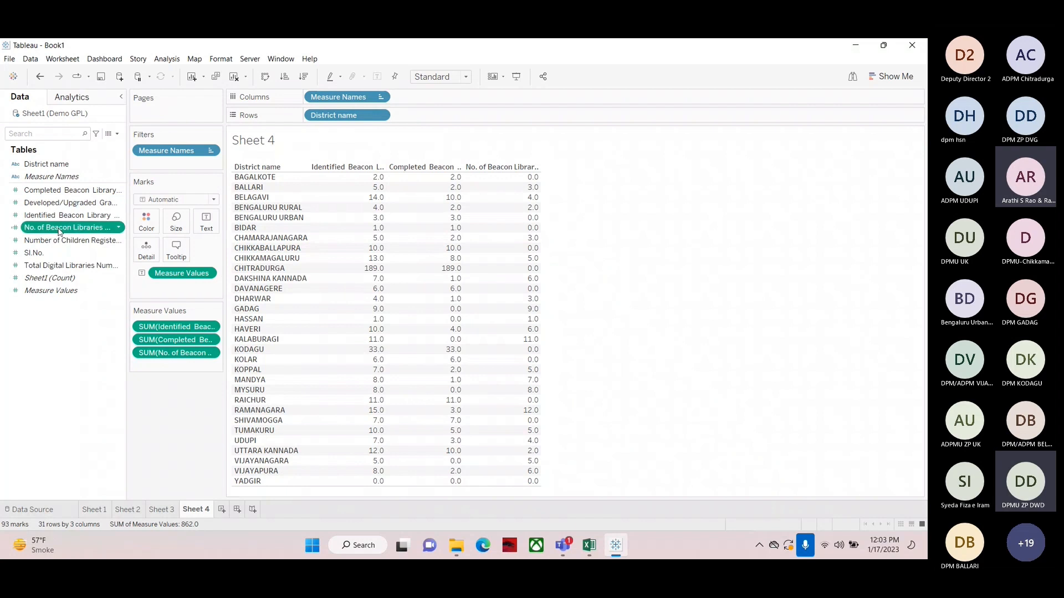
{"action": "left_click", "coordinate": [85, 290]}
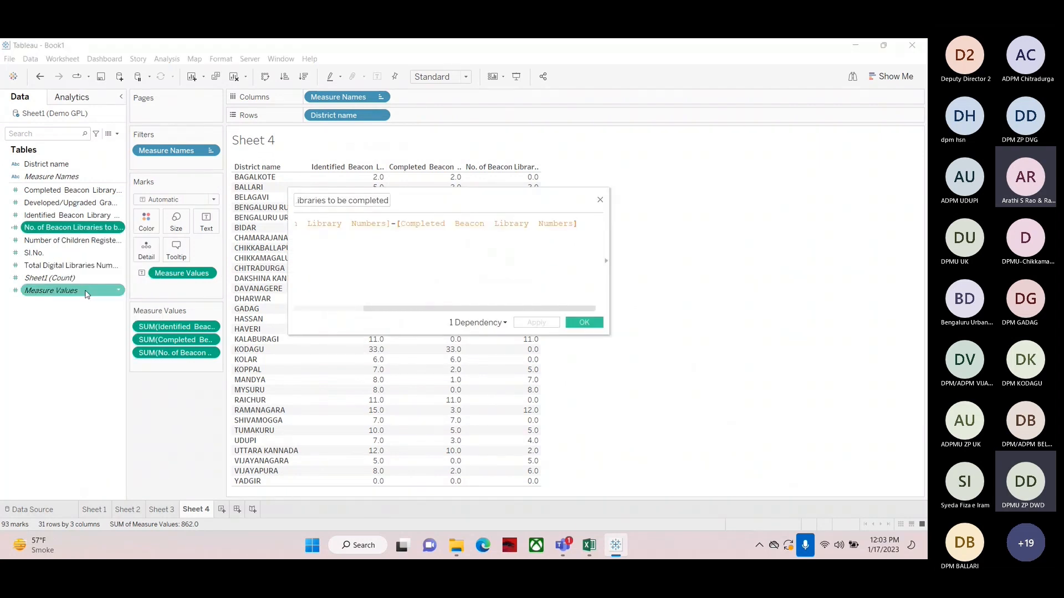
{"action": "left_click", "coordinate": [600, 200]}
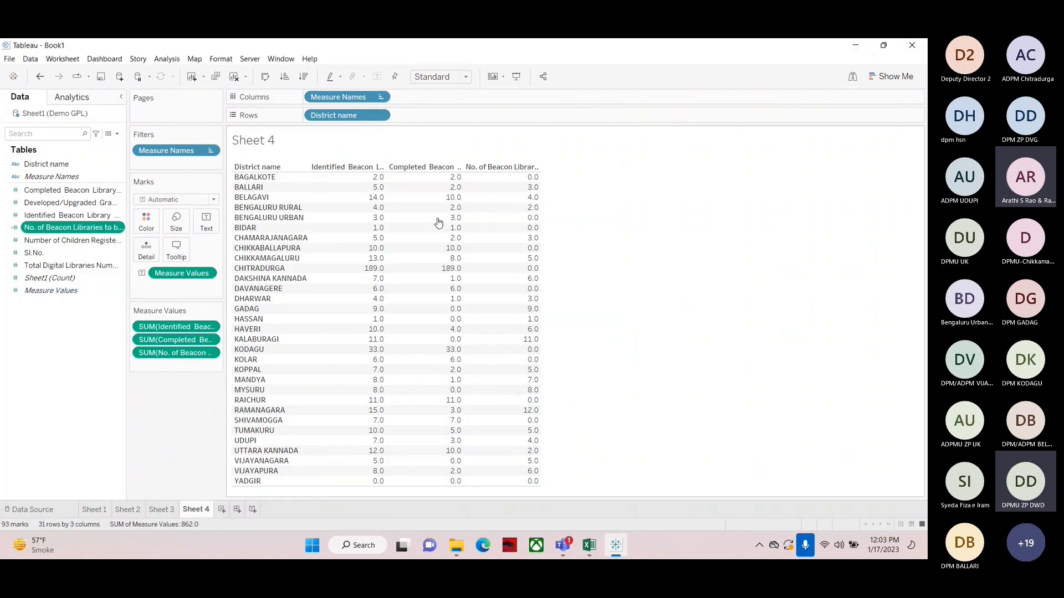
{"action": "right_click", "coordinate": [66, 228]}
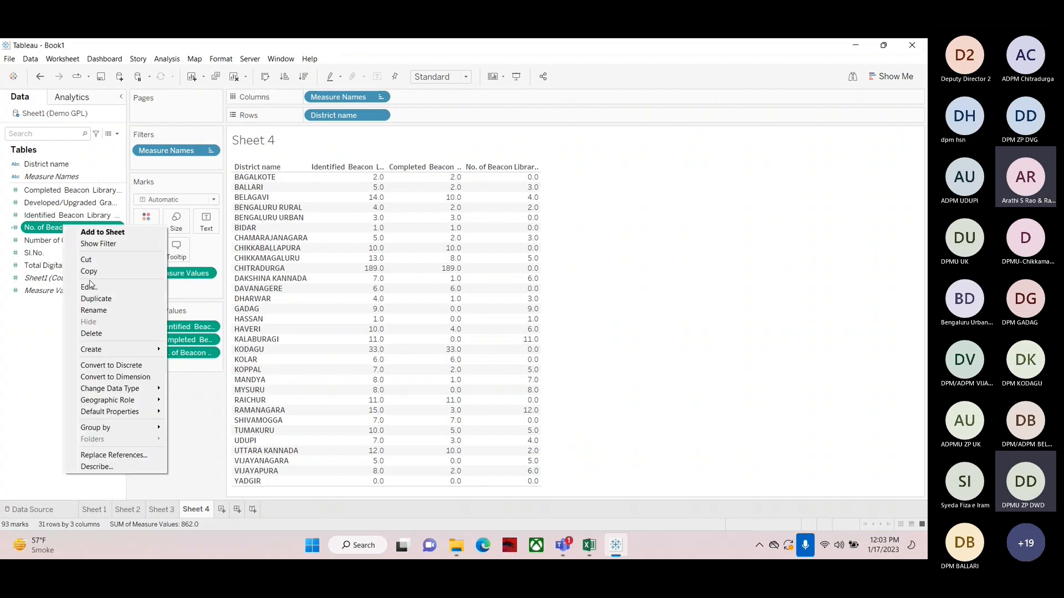
{"action": "left_click", "coordinate": [92, 333]}
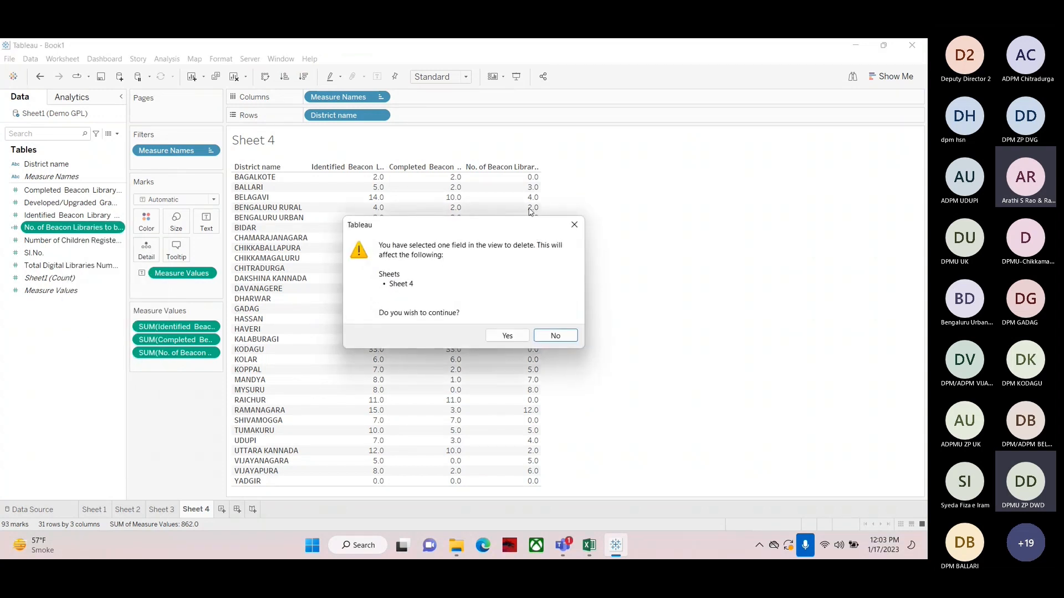
{"action": "left_click", "coordinate": [554, 336]}
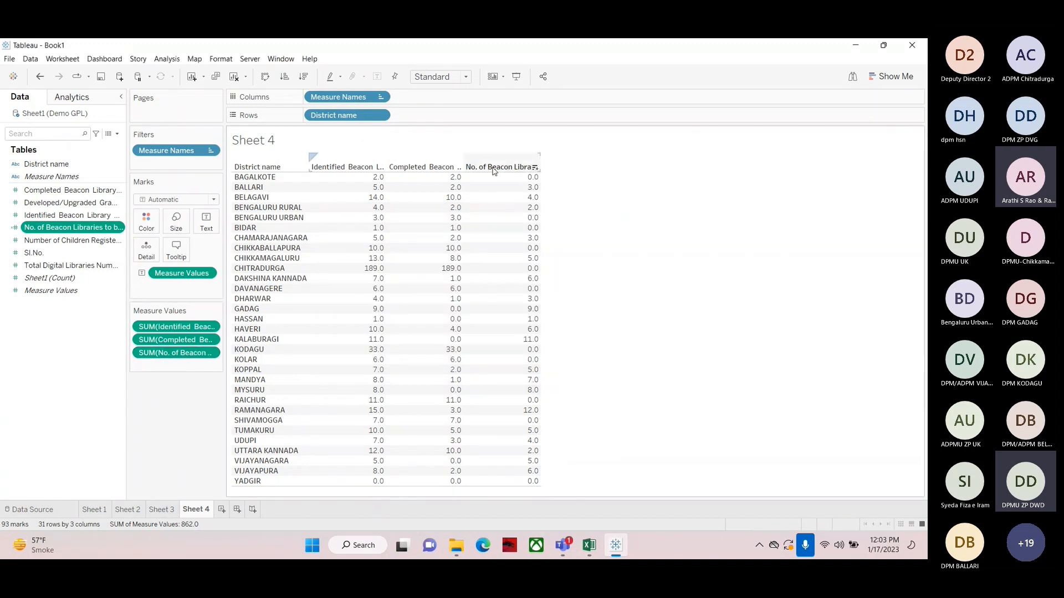
Remove the calculated column from the view and clear the whole sheet
{"action": "left_click_drag", "start_coordinate": [183, 357], "coordinate": [29, 416]}
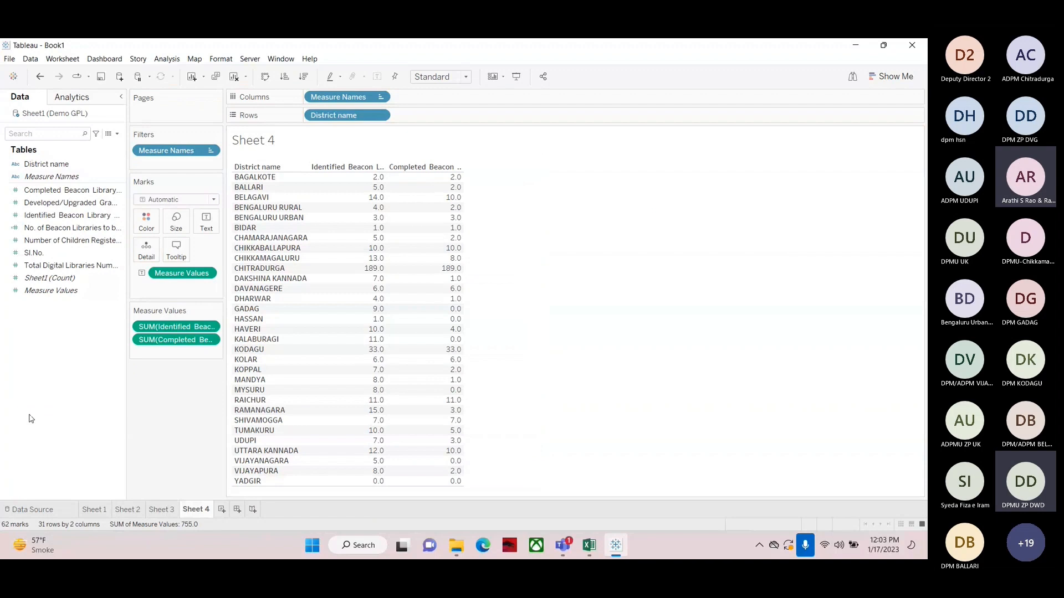
{"action": "left_click", "coordinate": [235, 76]}
Delete the No. of Beacon Libraries to be completed calculated field from the data pane
{"action": "left_click", "coordinate": [38, 165]}
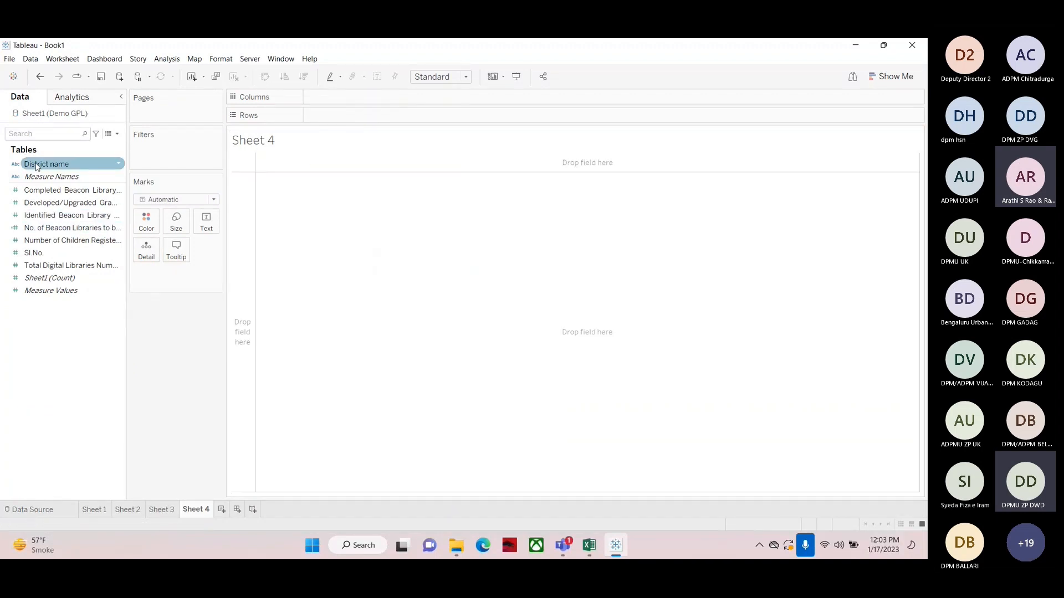
{"action": "right_click", "coordinate": [61, 231]}
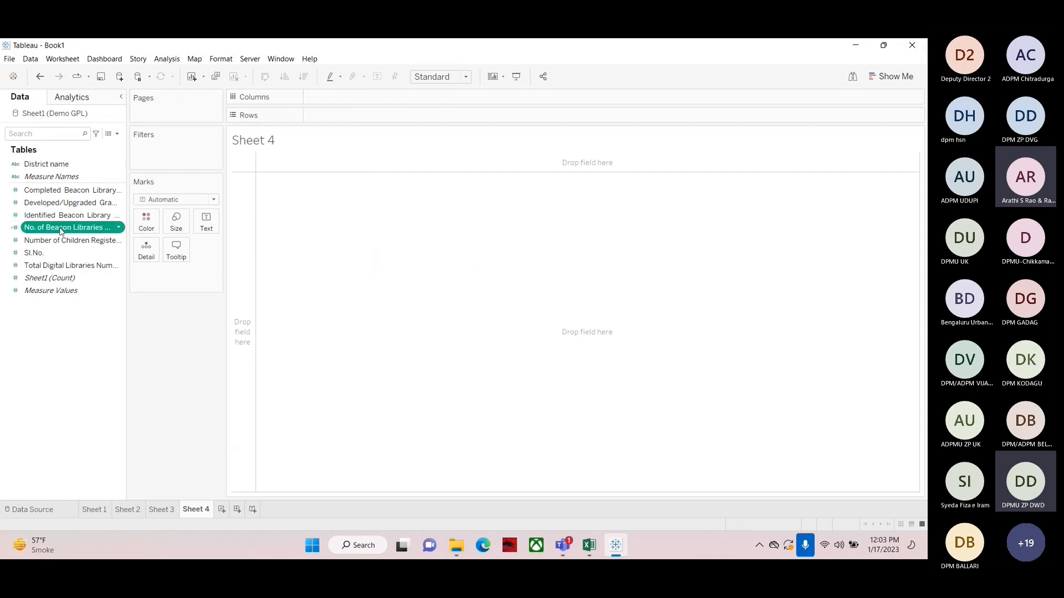
{"action": "left_click", "coordinate": [92, 326]}
Place District name on Rows and add Identified and Completed Beacon Library Numbers as table columns
{"action": "left_click", "coordinate": [40, 165]}
{"action": "left_click_drag", "start_coordinate": [40, 165], "coordinate": [347, 115]}
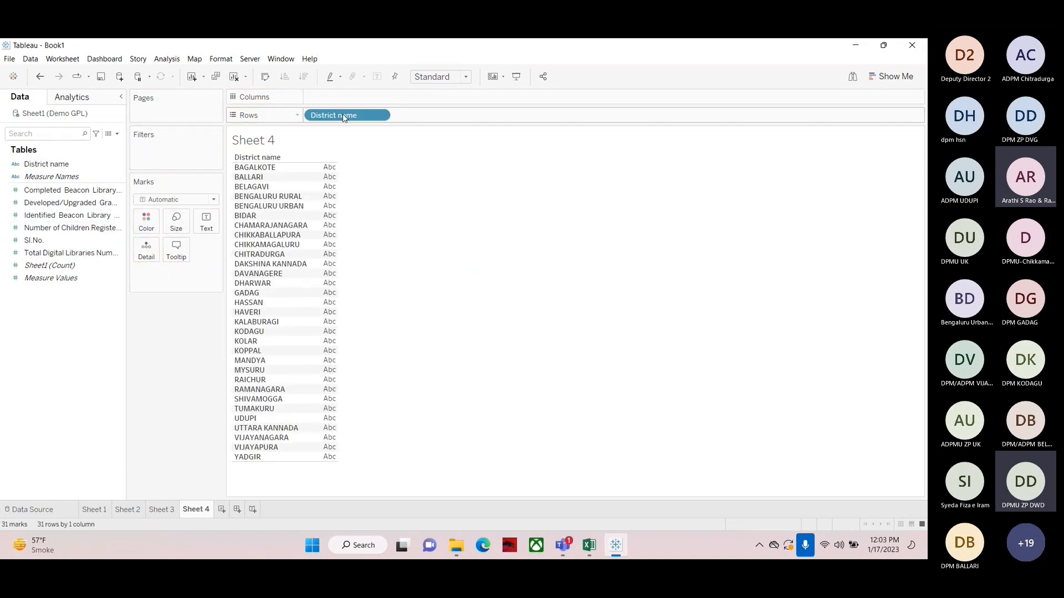
{"action": "left_click", "coordinate": [47, 190]}
{"action": "left_click", "coordinate": [47, 203]}
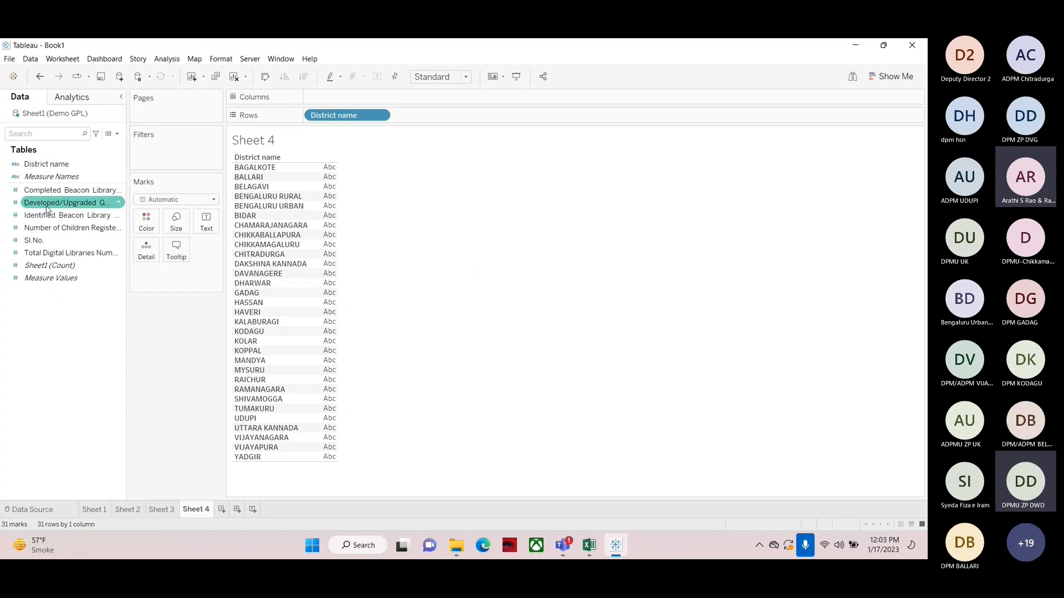
{"action": "left_click", "coordinate": [47, 217]}
{"action": "left_click_drag", "start_coordinate": [48, 220], "coordinate": [331, 260]}
{"action": "left_click", "coordinate": [47, 227]}
{"action": "left_click_drag", "start_coordinate": [47, 190], "coordinate": [332, 268]}
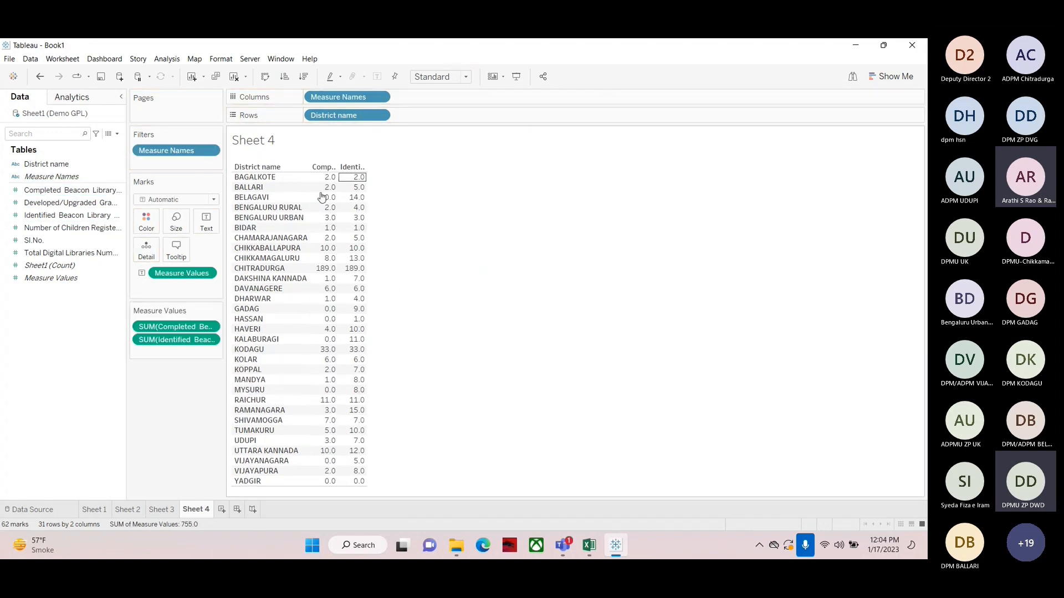
Reorder the measures so Identified comes before Completed, and widen both columns
{"action": "left_click_drag", "start_coordinate": [177, 327], "coordinate": [177, 350]}
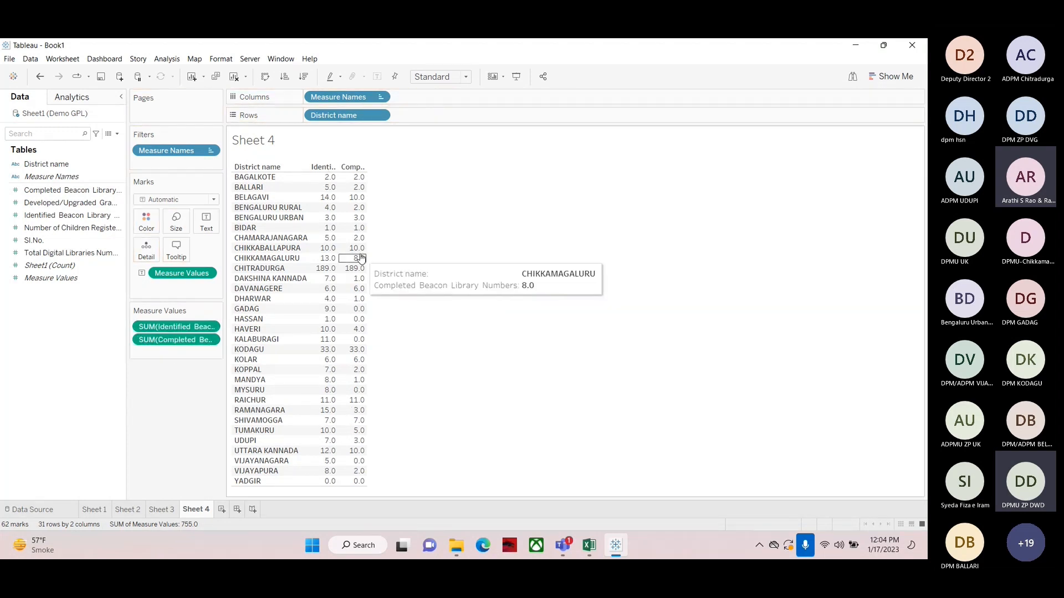
{"action": "left_click_drag", "start_coordinate": [366, 255], "coordinate": [435, 250]}
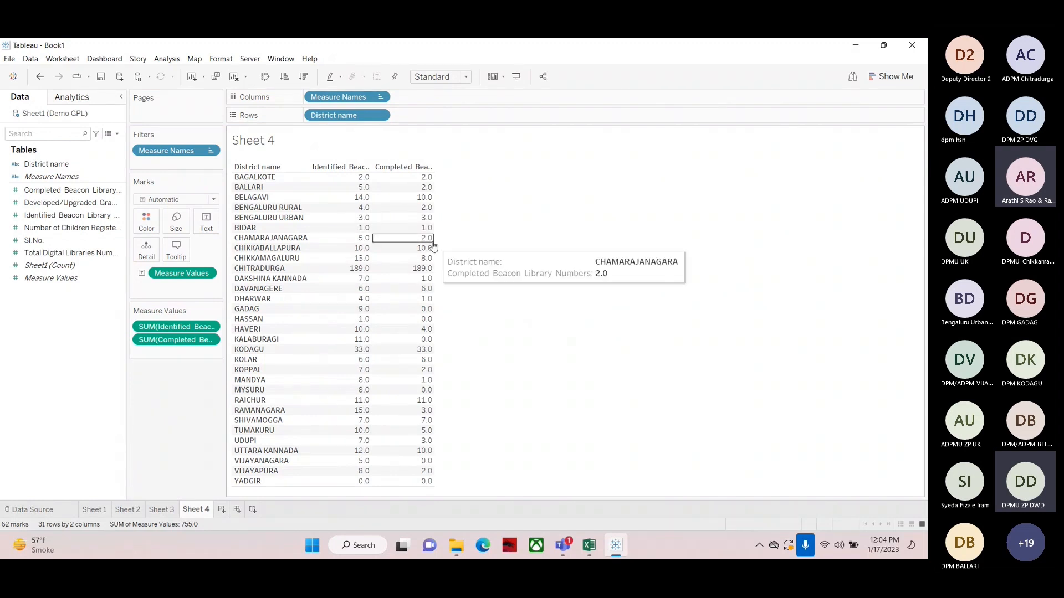
{"action": "left_click_drag", "start_coordinate": [436, 244], "coordinate": [553, 240]}
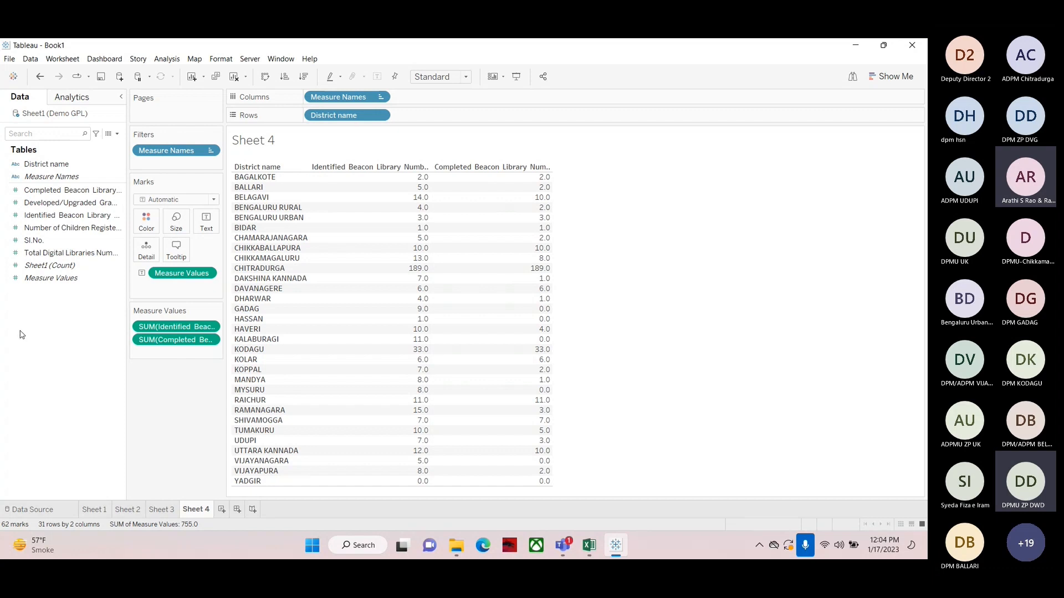
Create a new calculated field named No. of Beacon Libray to be completed
{"action": "left_click", "coordinate": [118, 135]}
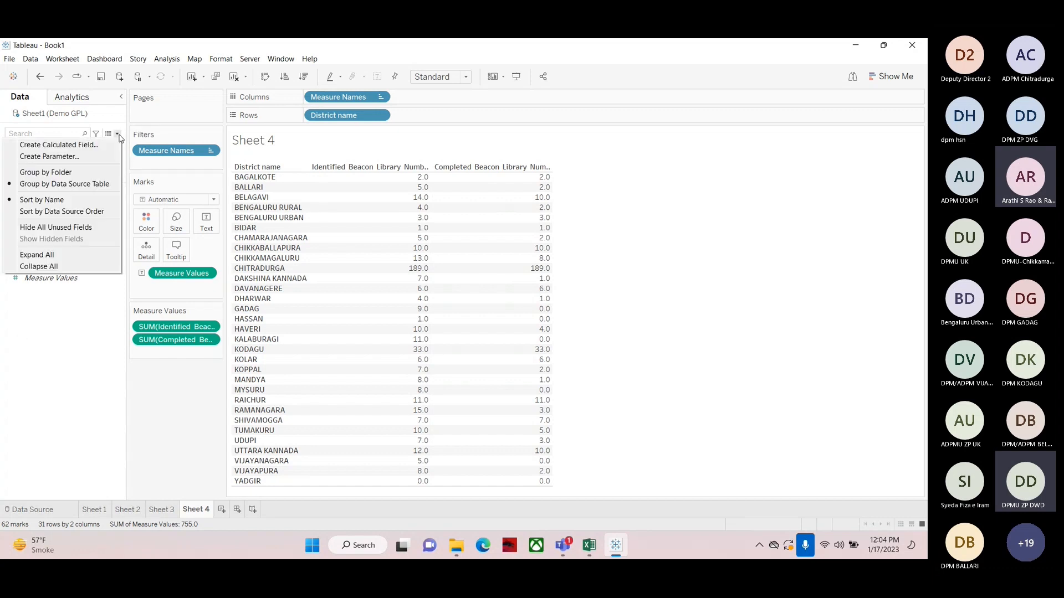
{"action": "left_click", "coordinate": [69, 147]}
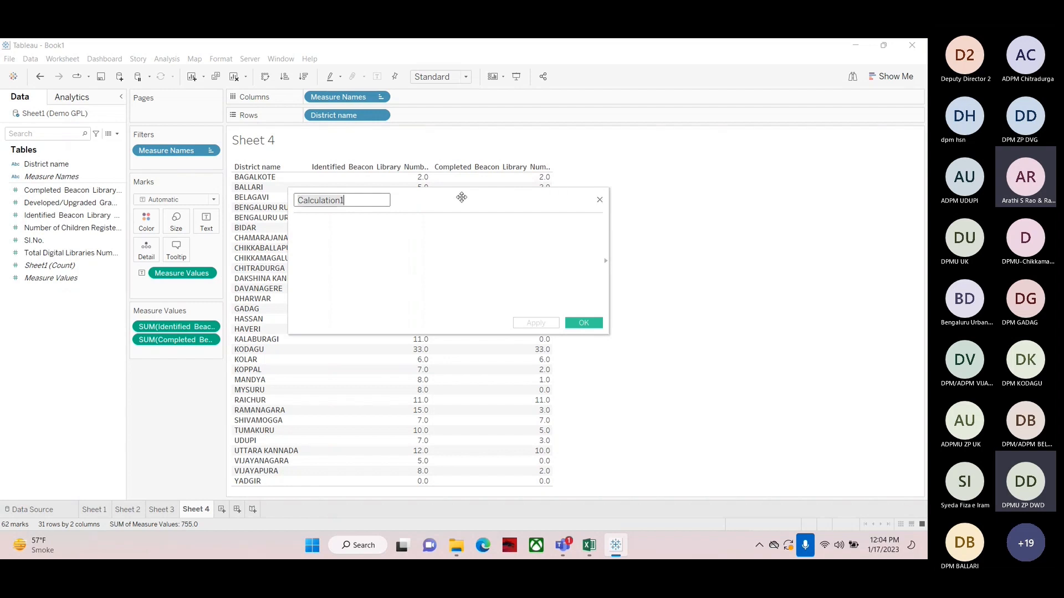
{"action": "left_click_drag", "start_coordinate": [462, 197], "coordinate": [508, 222]}
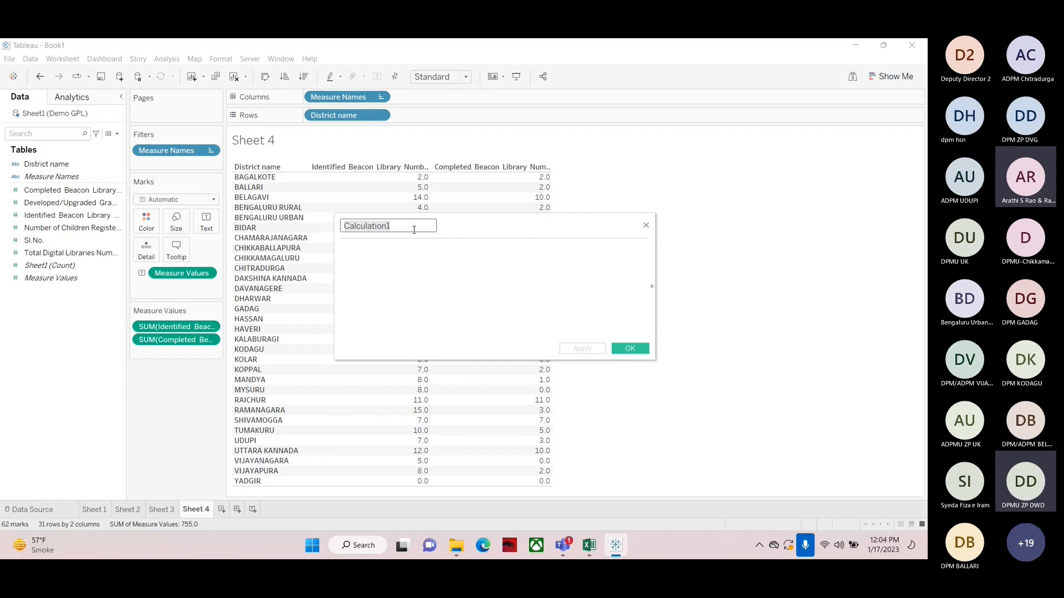
{"action": "type", "text": "Unc"}
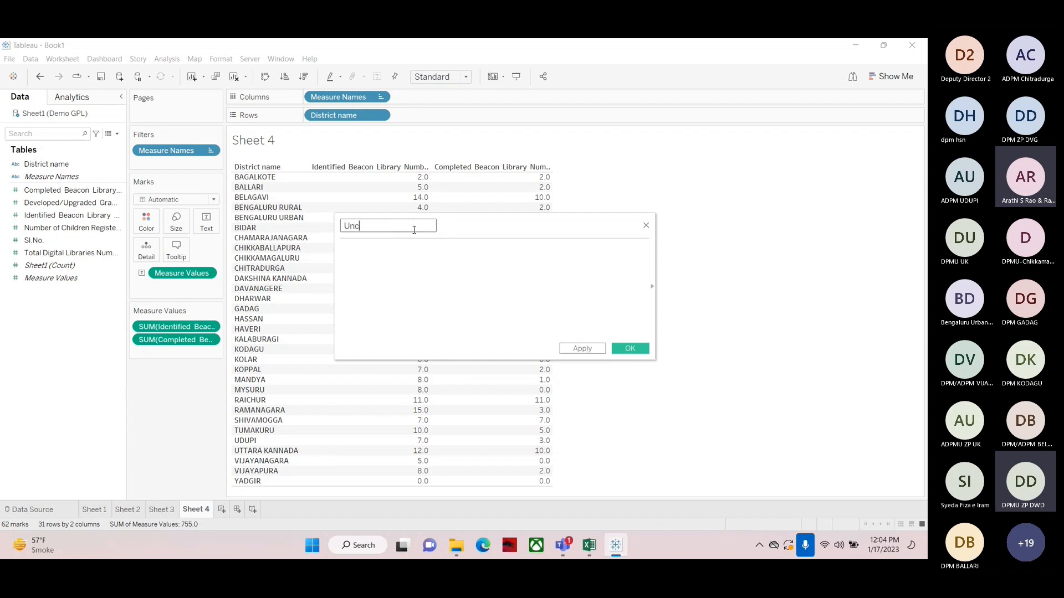
{"action": "type", "text": "omple"}
{"action": "type", "text": "ted"}
{"action": "type", "text": " Beacon "}
{"action": "type", "text": "Library"}
{"action": "key", "text": "Left"}
{"action": "key", "text": "Left"}
{"action": "key", "text": "Left"}
{"action": "key", "text": "Left"}
{"action": "key", "text": "Left"}
{"action": "key", "text": "Left"}
{"action": "key", "text": "Left"}
{"action": "key", "text": "Left"}
{"action": "key", "text": "Left"}
{"action": "type", "text": "To be"}
{"action": "key", "text": "Delete"}
{"action": "key", "text": "Delete"}
{"action": "key", "text": "Left"}
{"action": "key", "text": "Left"}
{"action": "key", "text": "Left"}
{"action": "key", "text": "Left"}
{"action": "key", "text": "Left"}
{"action": "type", "text": "No. of"}
{"action": "key", "text": "Delete"}
{"action": "key", "text": "Delete"}
{"action": "key", "text": "Delete"}
{"action": "key", "text": "Delete"}
{"action": "key", "text": "Delete"}
{"action": "key", "text": "Delete"}
{"action": "key", "text": "Delete"}
{"action": "key", "text": "Delete"}
{"action": "key", "text": "Delete"}
{"action": "key", "text": "Delete"}
{"action": "key", "text": "Delete"}
{"action": "key", "text": "Delete"}
{"action": "key", "text": "Delete"}
{"action": "key", "text": "Delete"}
{"action": "key", "text": "Delete"}
{"action": "key", "text": "Delete"}
{"action": "left_click", "coordinate": [414, 227]}
{"action": "type", "text": "Y"}
{"action": "key", "text": "BackSpace"}
{"action": "type", "text": "to be completed"}
{"action": "left_click", "coordinate": [356, 258]}
{"action": "left_click", "coordinate": [376, 225]}
{"action": "key", "text": "Home"}
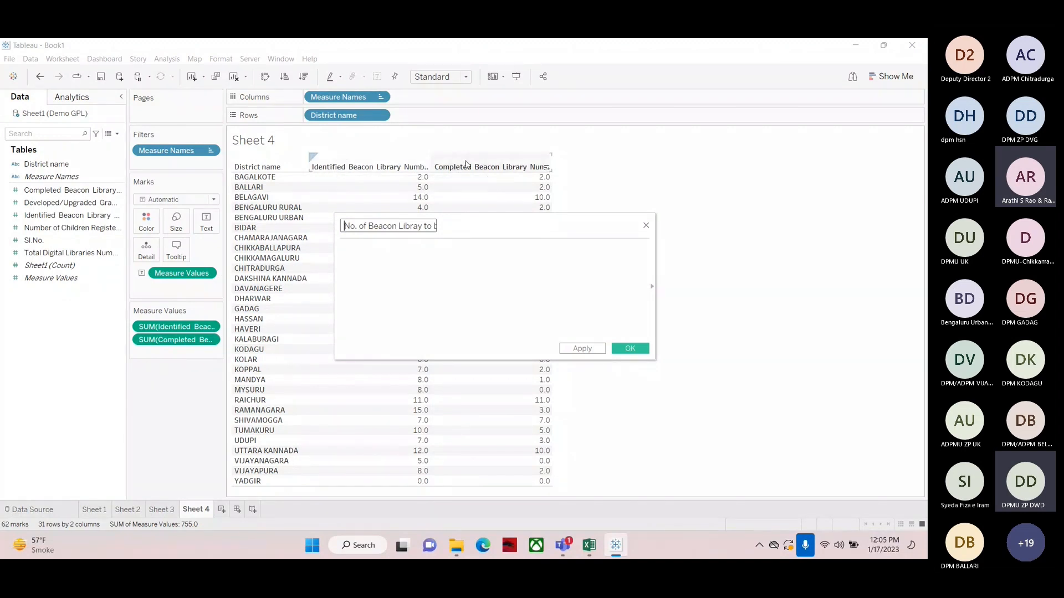
Build the formula [Identified Beacon Library Numbers]-[Completed Beacon Library Numbers] from the two fields
{"action": "left_click", "coordinate": [374, 260]}
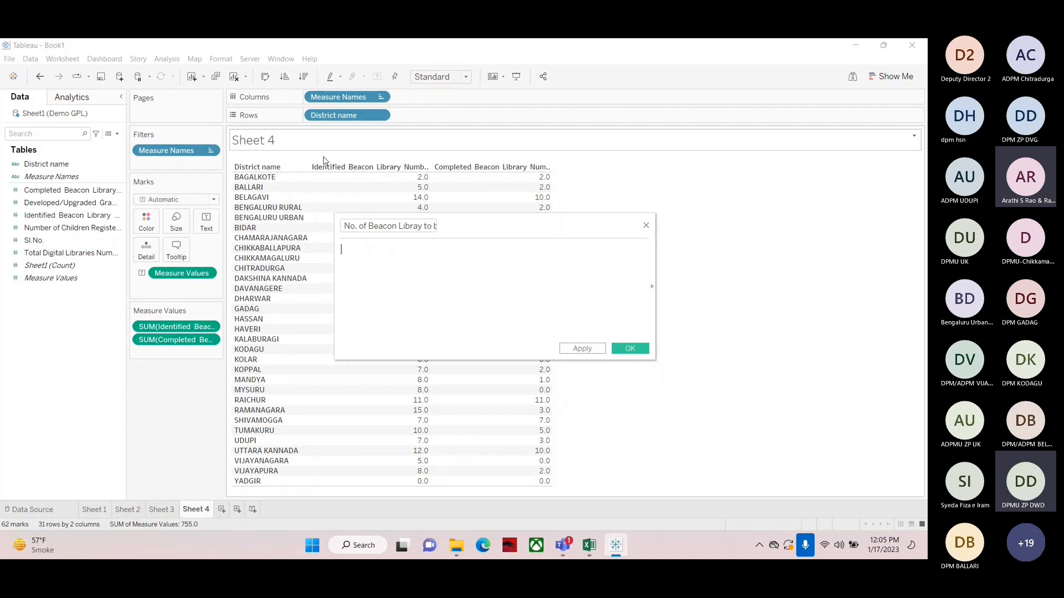
{"action": "left_click", "coordinate": [37, 227]}
{"action": "left_click_drag", "start_coordinate": [32, 220], "coordinate": [369, 267]}
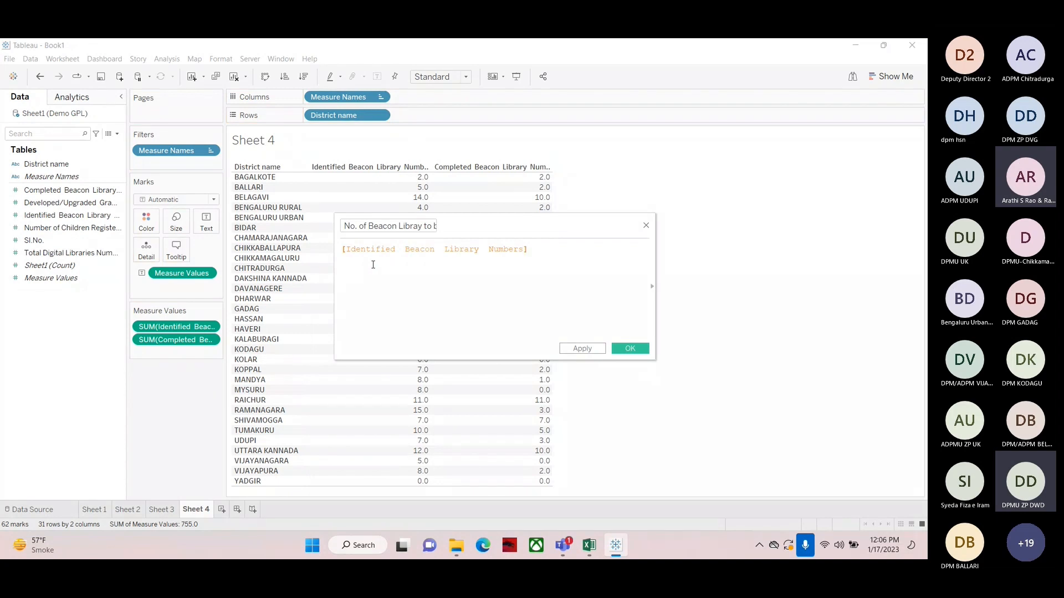
{"action": "type", "text": "-"}
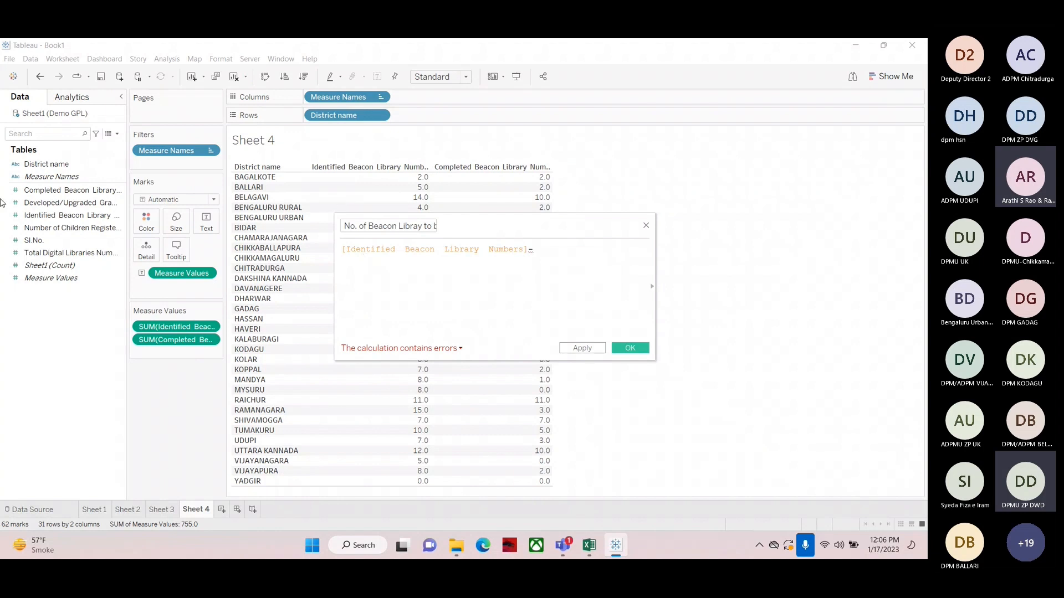
{"action": "left_click", "coordinate": [82, 189]}
{"action": "left_click", "coordinate": [606, 262]}
{"action": "type", "text": "com"}
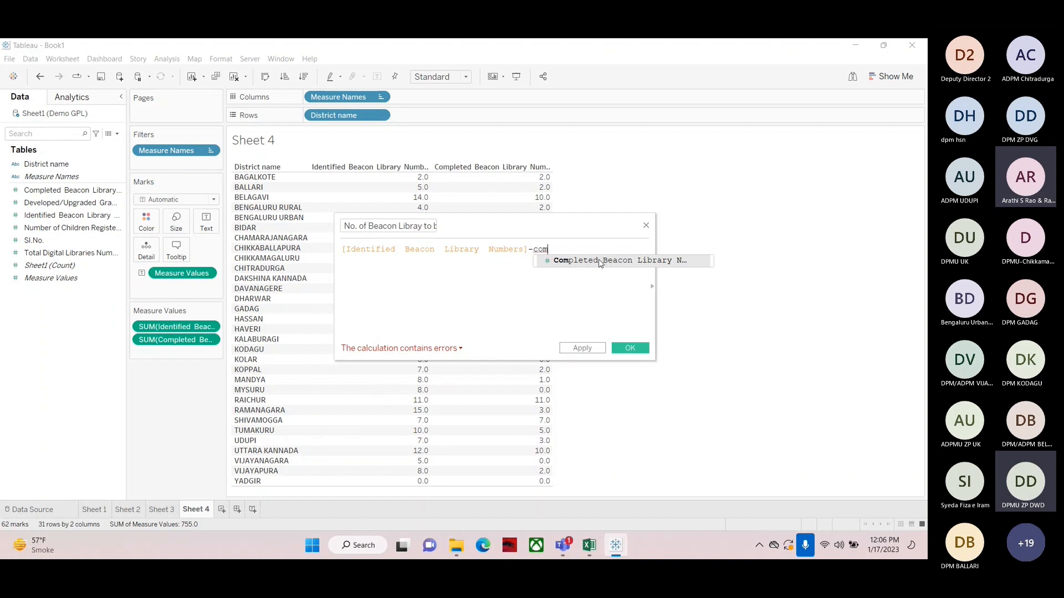
{"action": "key", "text": "BackSpace"}
{"action": "key", "text": "BackSpace"}
{"action": "key", "text": "BackSpace"}
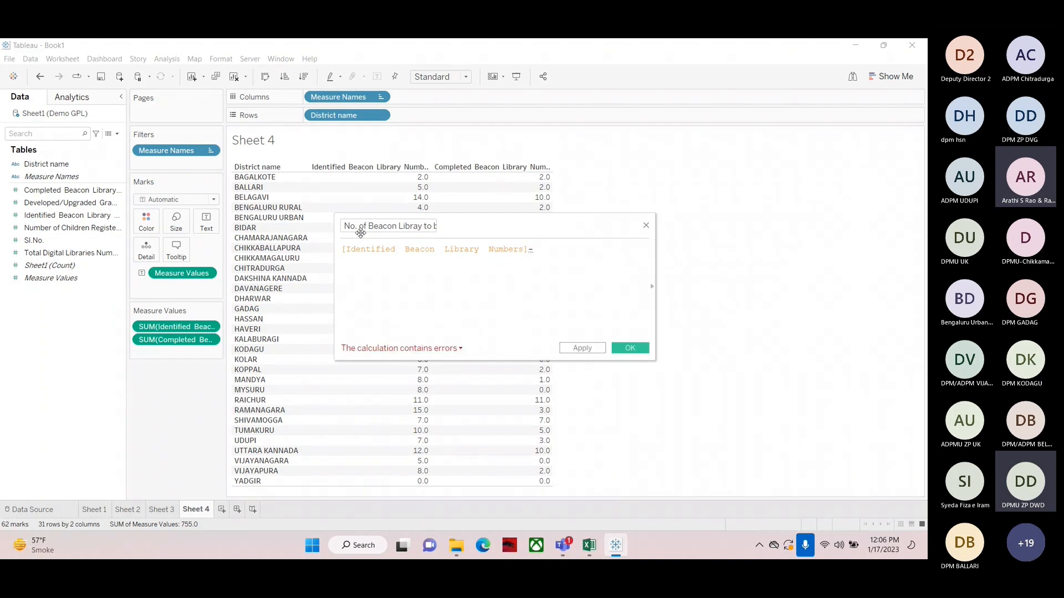
{"action": "left_click", "coordinate": [53, 191]}
{"action": "left_click_drag", "start_coordinate": [54, 191], "coordinate": [541, 257]}
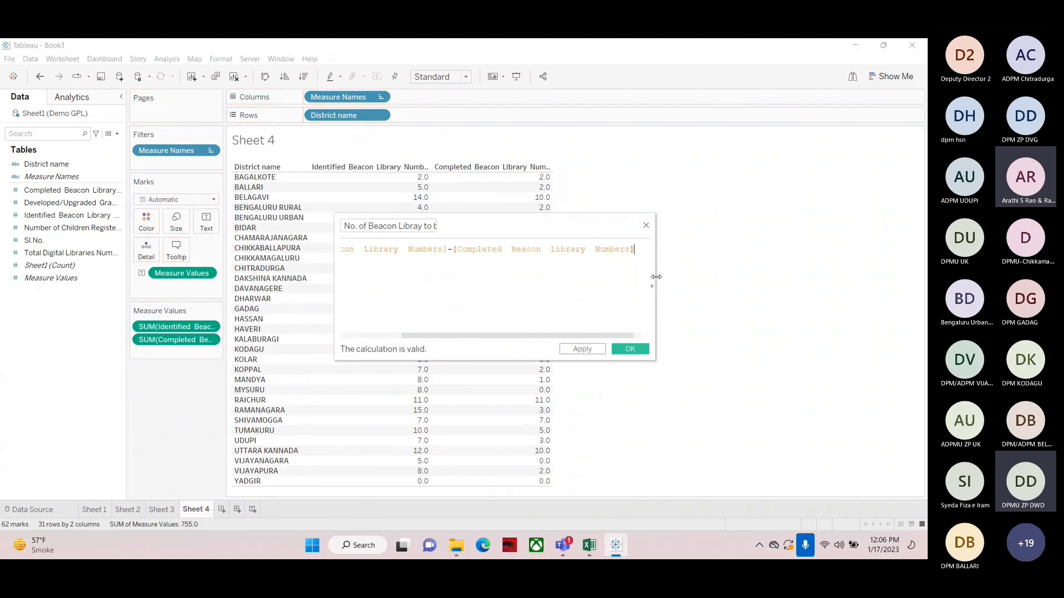
Enlarge the calculation editor and examine each part of the formula in turn
{"action": "left_click_drag", "start_coordinate": [656, 282], "coordinate": [854, 254]}
{"action": "left_click_drag", "start_coordinate": [602, 223], "coordinate": [509, 229]}
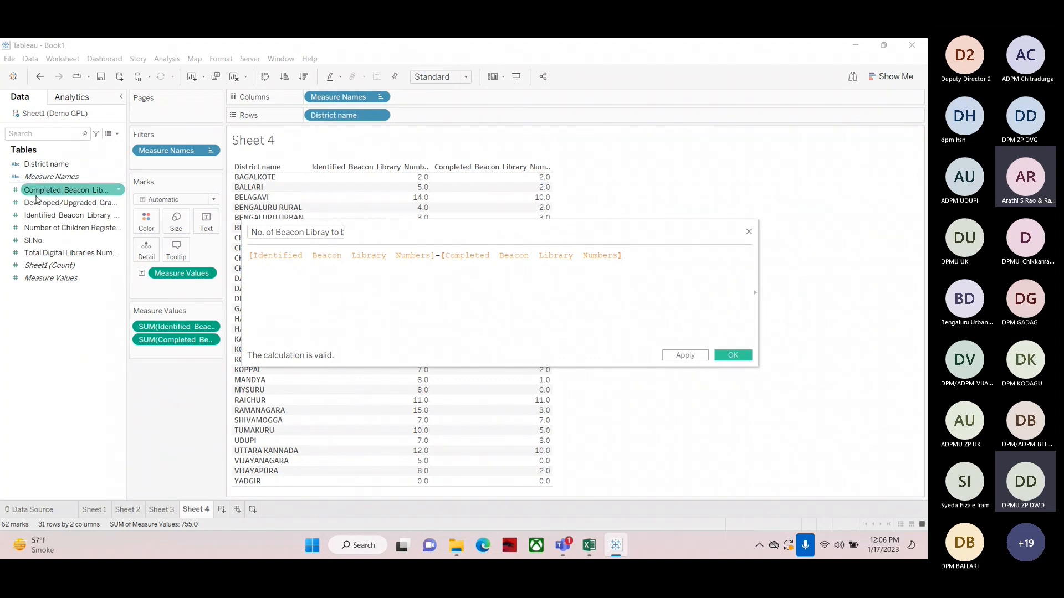
{"action": "left_click", "coordinate": [250, 258]}
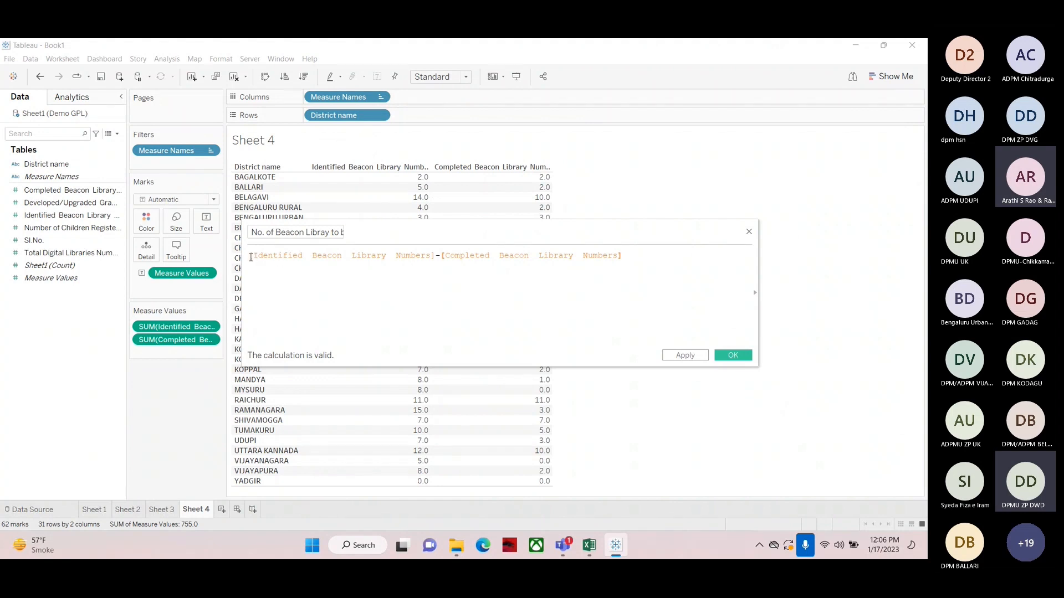
{"action": "left_click_drag", "start_coordinate": [250, 258], "coordinate": [436, 257]}
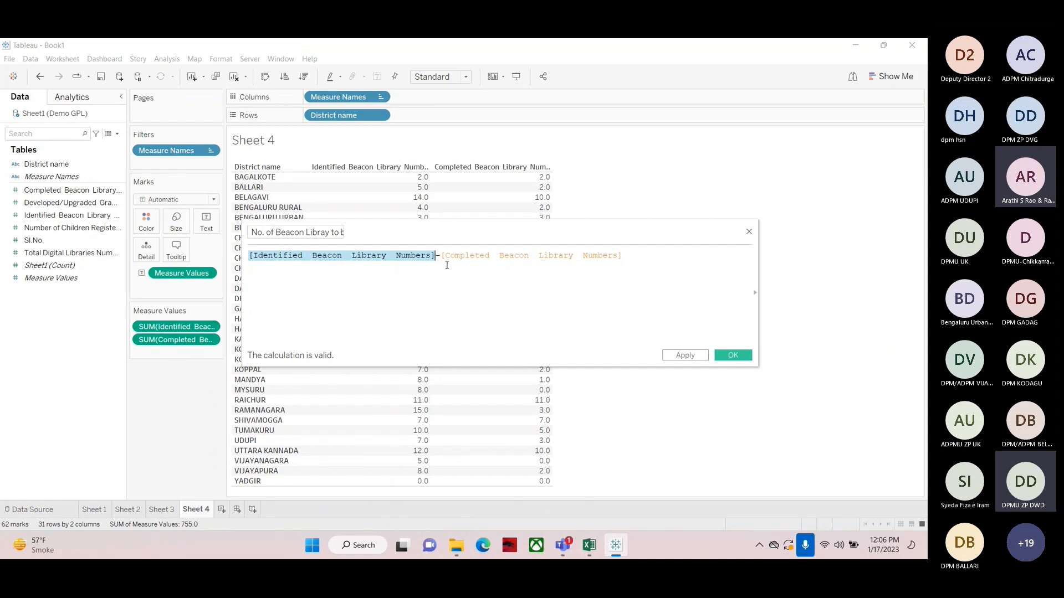
{"action": "left_click", "coordinate": [467, 287]}
{"action": "left_click_drag", "start_coordinate": [444, 255], "coordinate": [663, 288]}
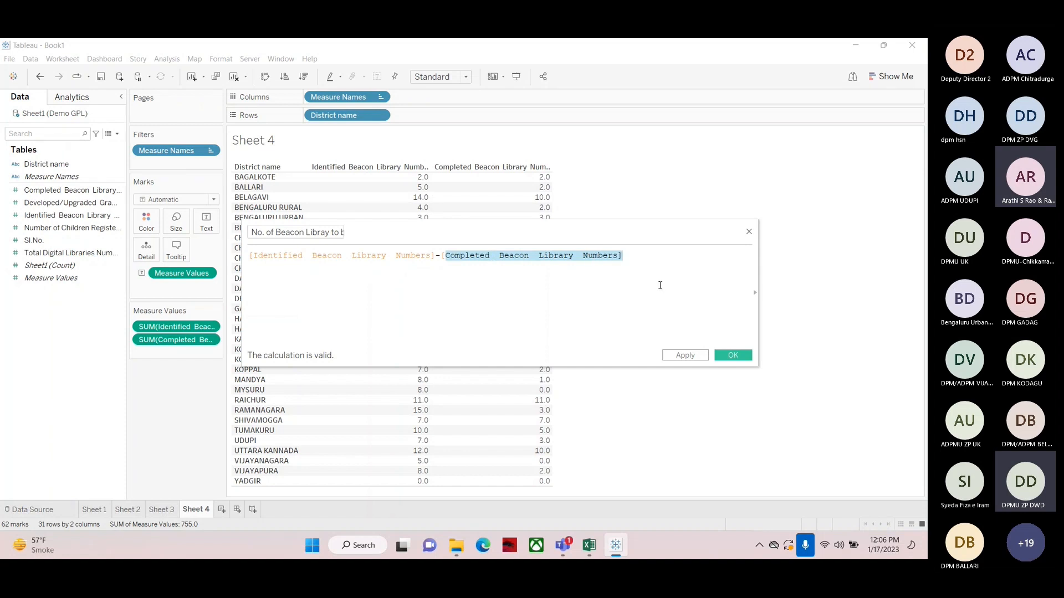
{"action": "left_click", "coordinate": [56, 278]}
{"action": "left_click", "coordinate": [439, 258]}
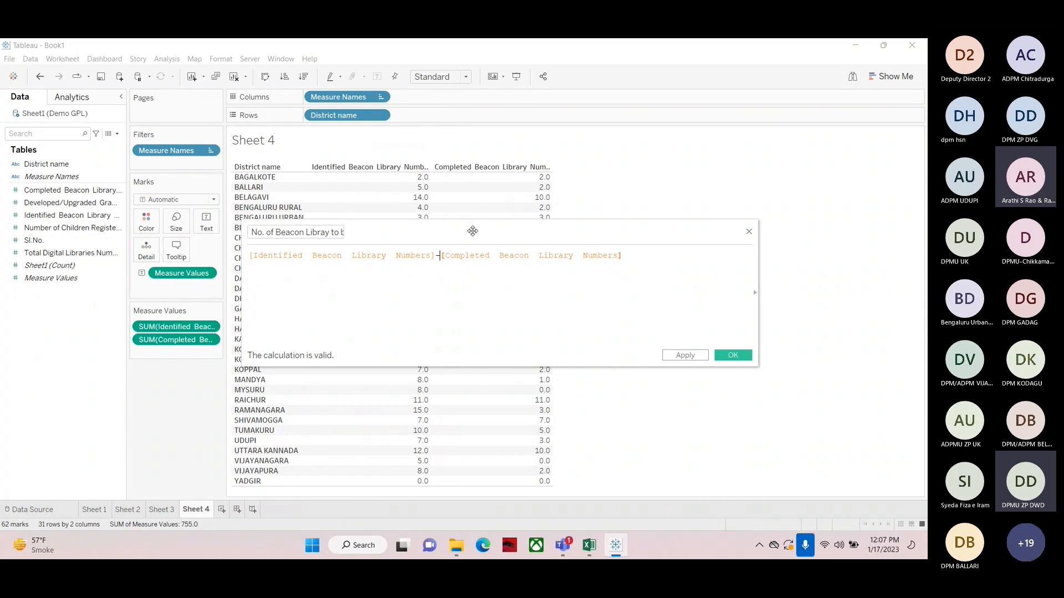
Save the No. of Beacon Libray to be completed calculated field
{"action": "mouse_move", "coordinate": [393, 194]}
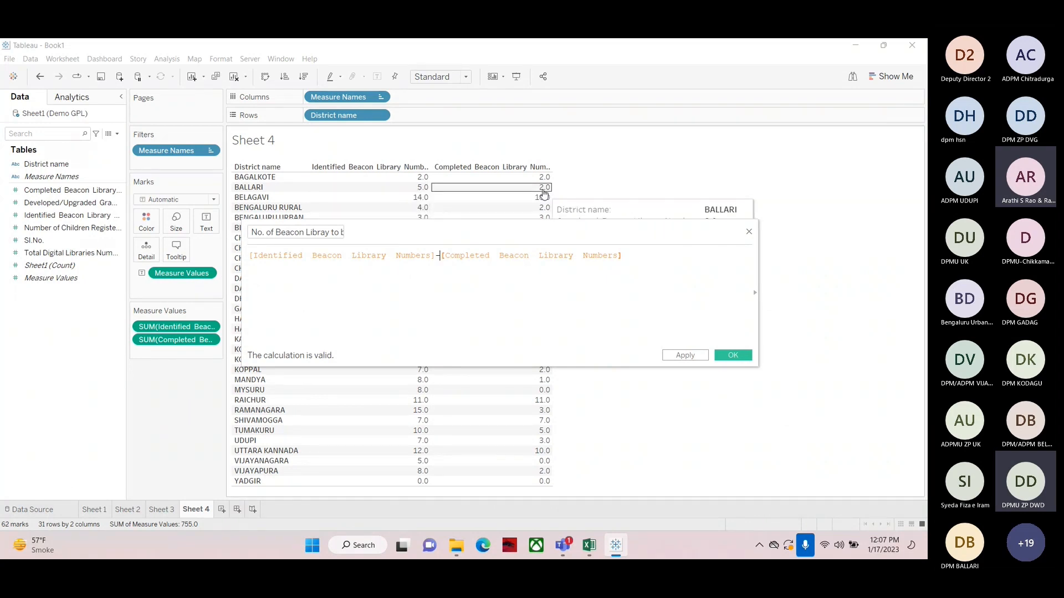
{"action": "left_click", "coordinate": [291, 242]}
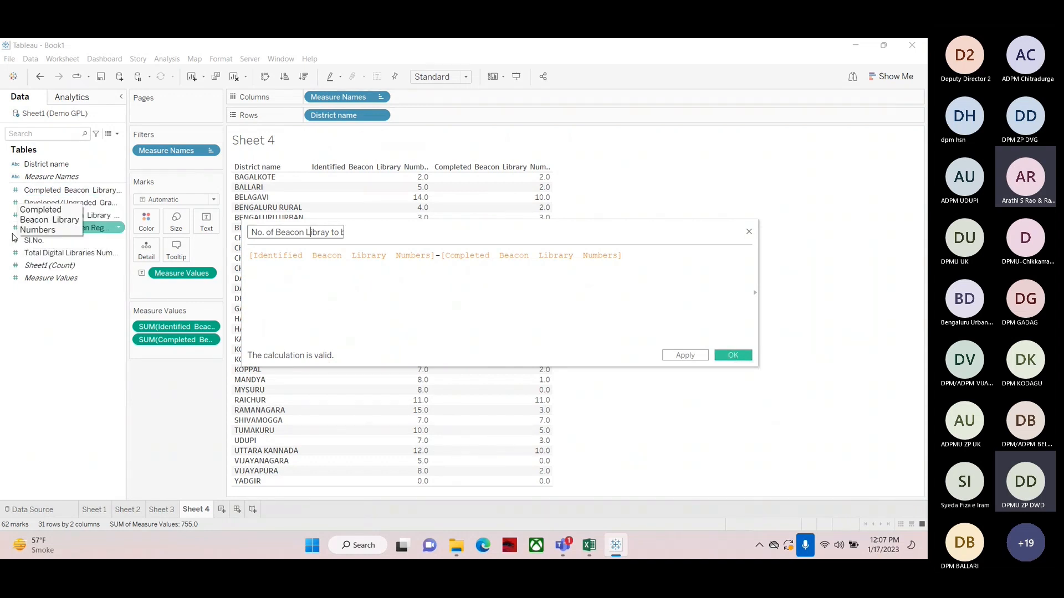
{"action": "left_click", "coordinate": [733, 355]}
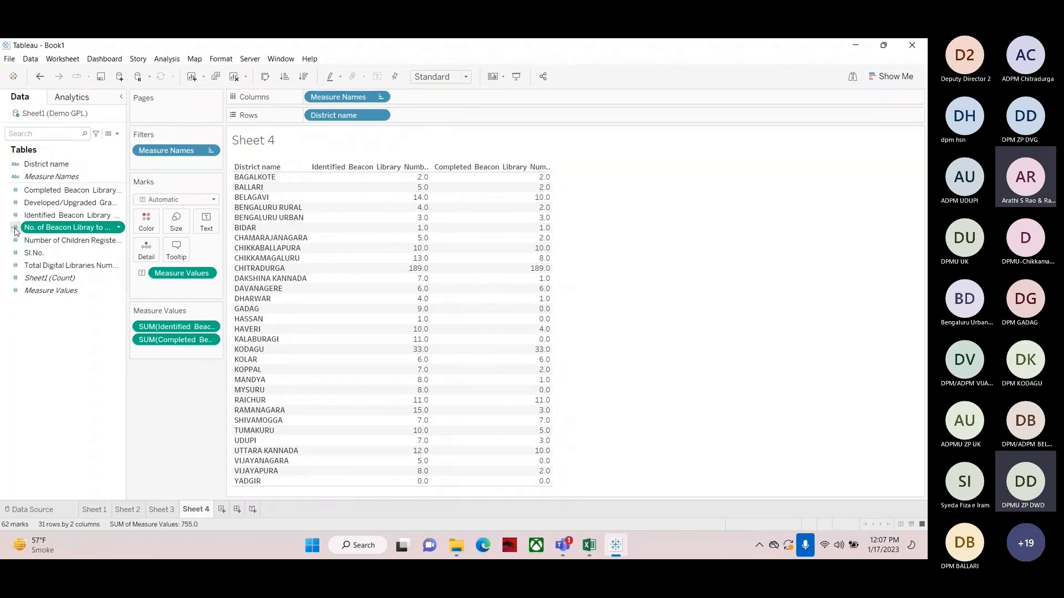
Add the No. of Beacon Libray to be completed field to the district table as a third measure column
{"action": "left_click", "coordinate": [108, 215], "text": "ctrl"}
{"action": "left_click", "coordinate": [29, 229]}
{"action": "left_click_drag", "start_coordinate": [31, 230], "coordinate": [507, 225]}
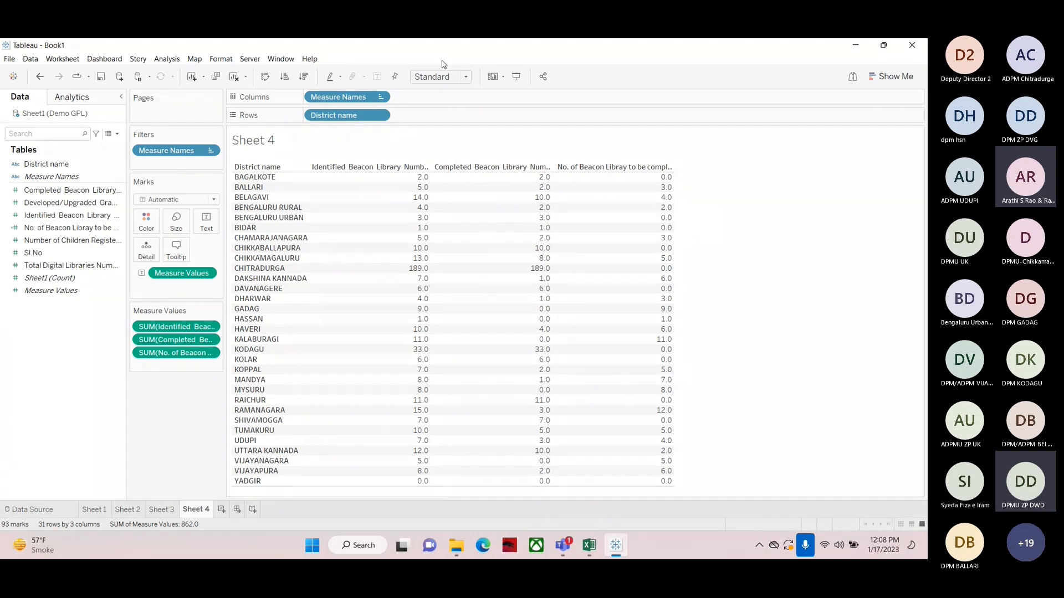
Clear the sheet and build a text table of No. of Beacon Libray to be completed by District name
{"action": "left_click", "coordinate": [233, 76]}
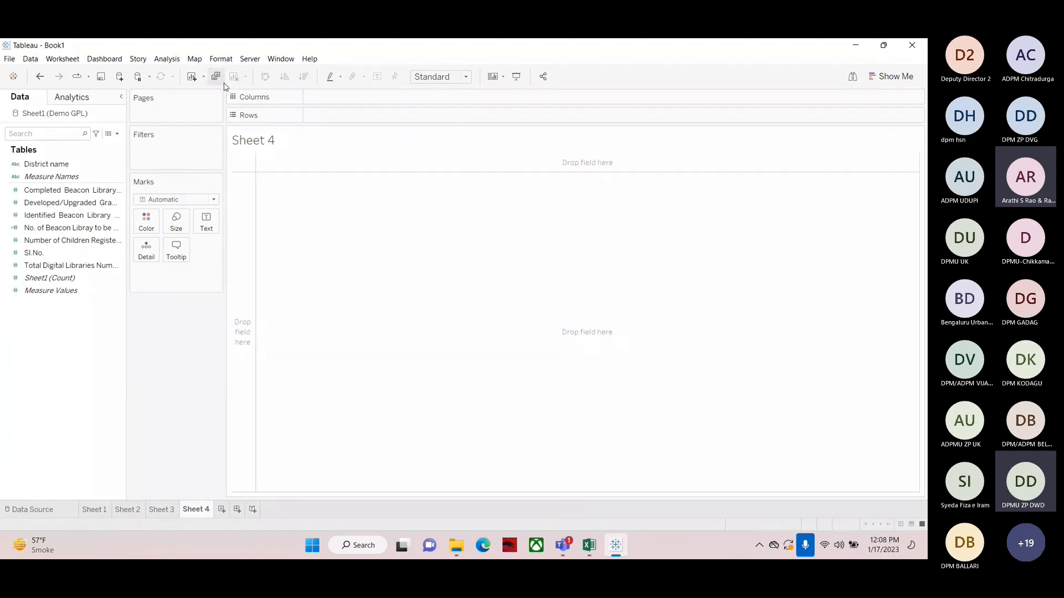
{"action": "left_click", "coordinate": [29, 229]}
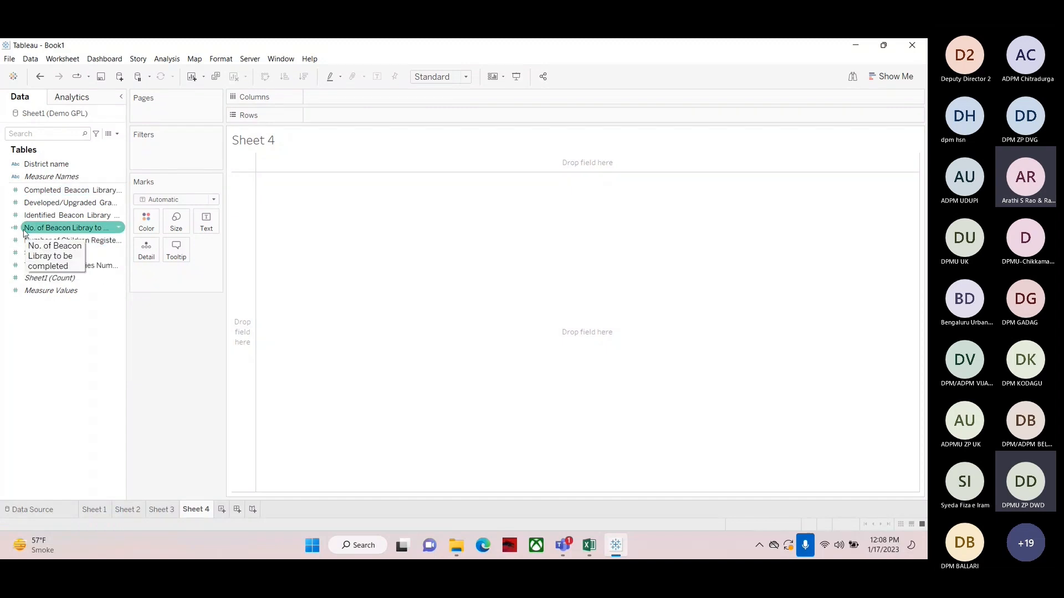
{"action": "left_click", "coordinate": [29, 216]}
{"action": "left_click", "coordinate": [32, 191]}
{"action": "left_click", "coordinate": [36, 165]}
{"action": "left_click_drag", "start_coordinate": [36, 165], "coordinate": [340, 114]}
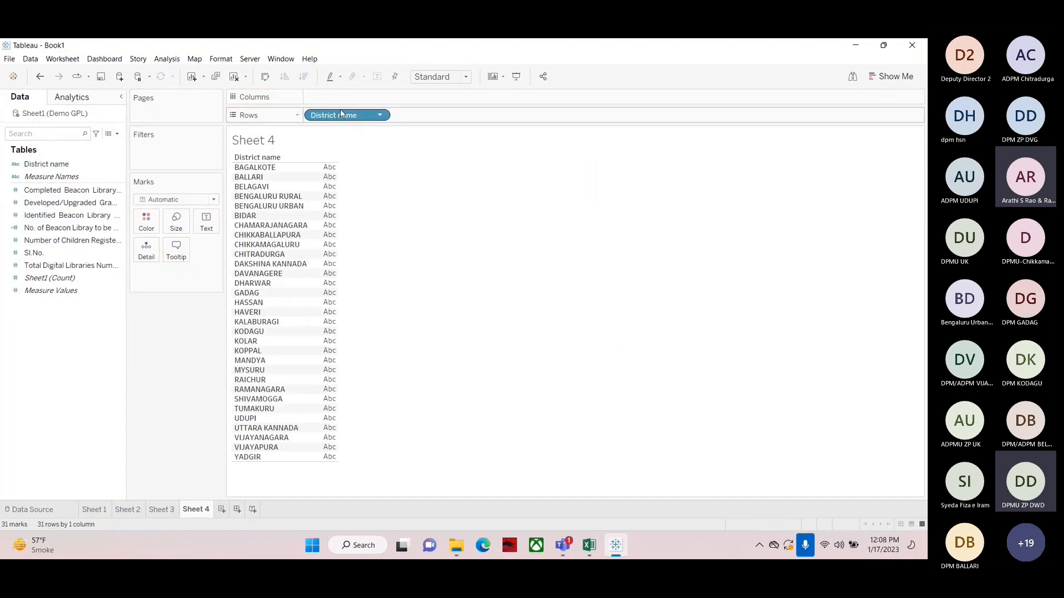
{"action": "left_click", "coordinate": [56, 228]}
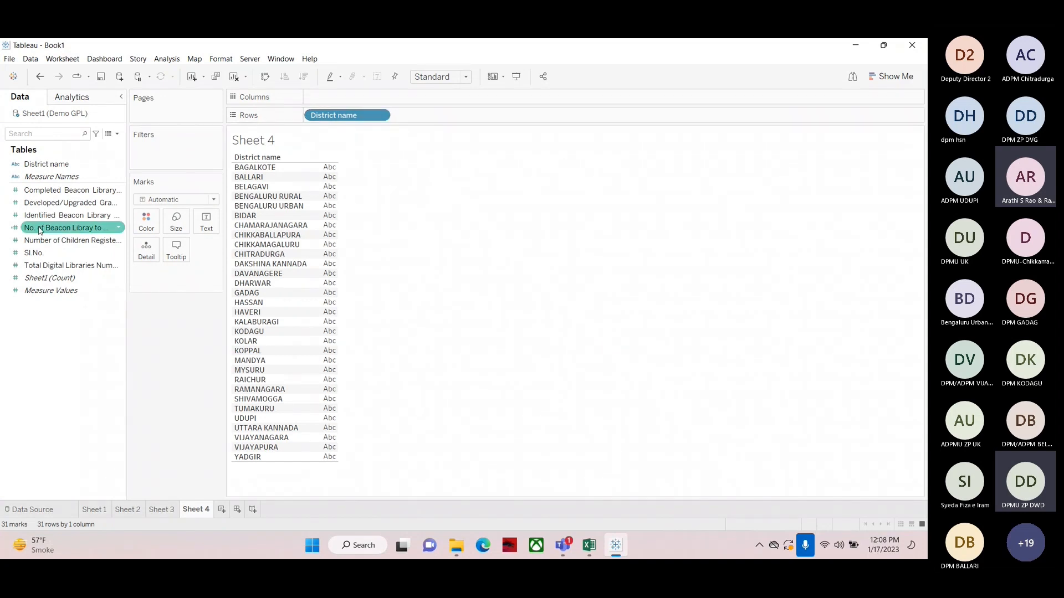
{"action": "left_click_drag", "start_coordinate": [55, 228], "coordinate": [329, 241]}
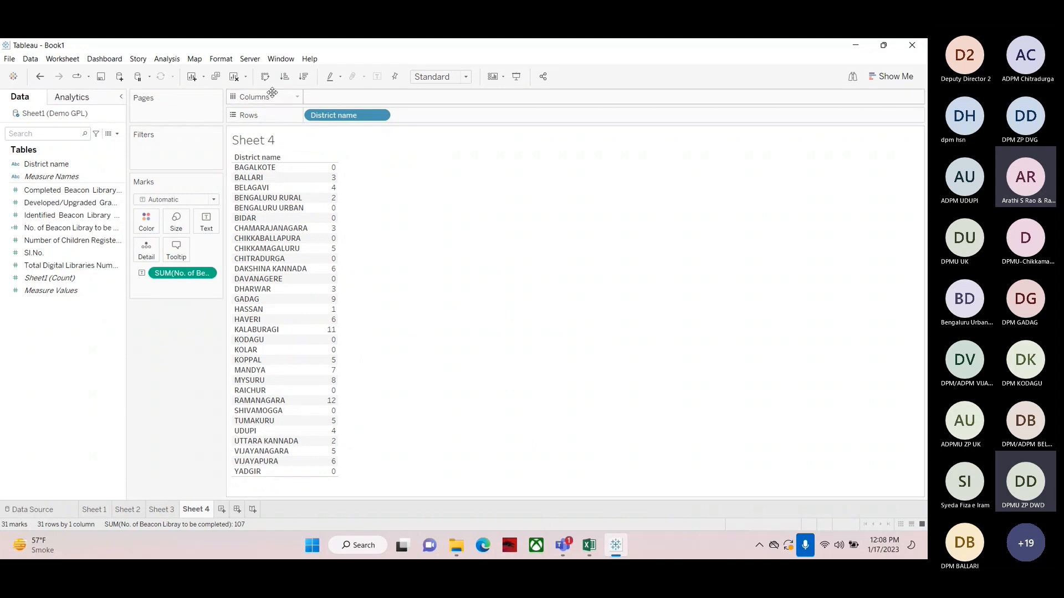
Clear the sheet and chart No. of Beacon Libray to be completed as horizontal bars per district, sorted descending
{"action": "left_click", "coordinate": [233, 77]}
{"action": "left_click", "coordinate": [58, 162]}
{"action": "left_click_drag", "start_coordinate": [58, 162], "coordinate": [355, 117]}
{"action": "left_click", "coordinate": [30, 229]}
{"action": "mouse_move", "coordinate": [31, 233]}
{"action": "left_mouse_down"}
{"action": "mouse_move", "coordinate": [161, 193]}
{"action": "mouse_move", "coordinate": [332, 98]}
{"action": "left_mouse_up"}
{"action": "left_click", "coordinate": [303, 76]}
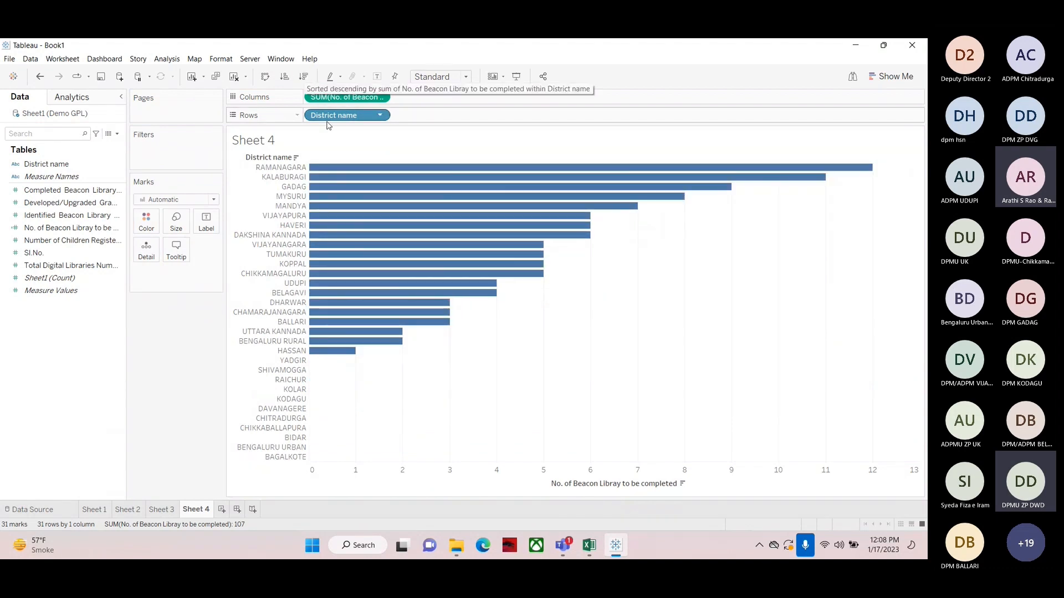
{"action": "mouse_move", "coordinate": [343, 173]}
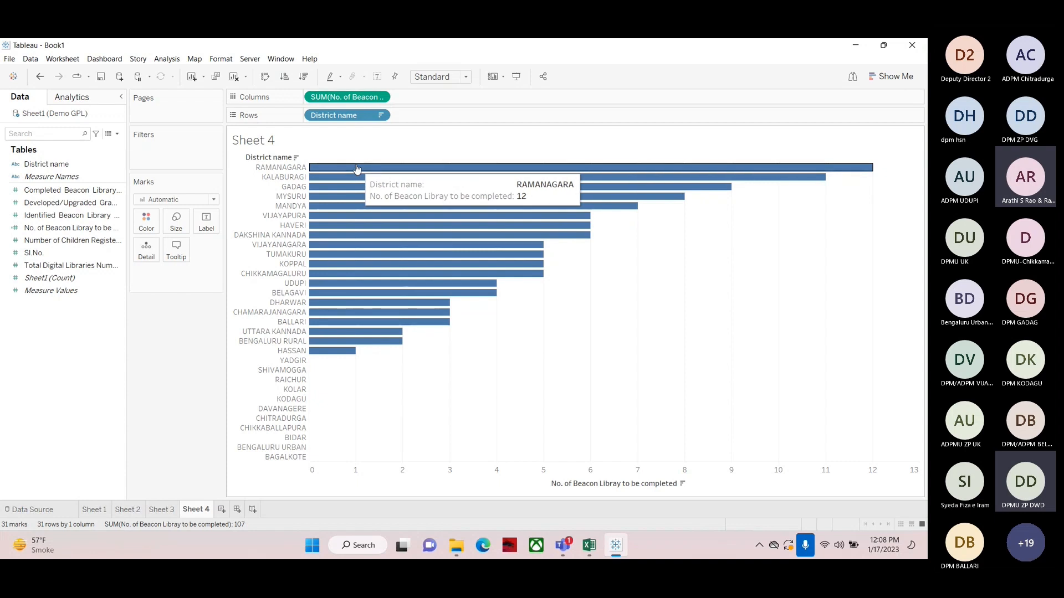
{"action": "left_click_drag", "start_coordinate": [273, 174], "coordinate": [288, 336]}
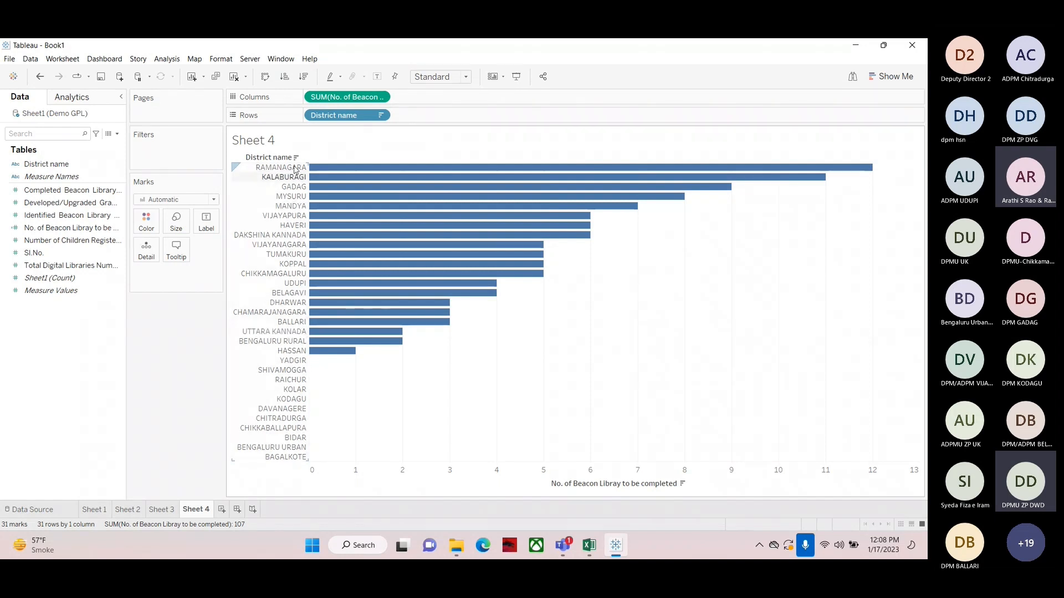
{"action": "mouse_move", "coordinate": [407, 171]}
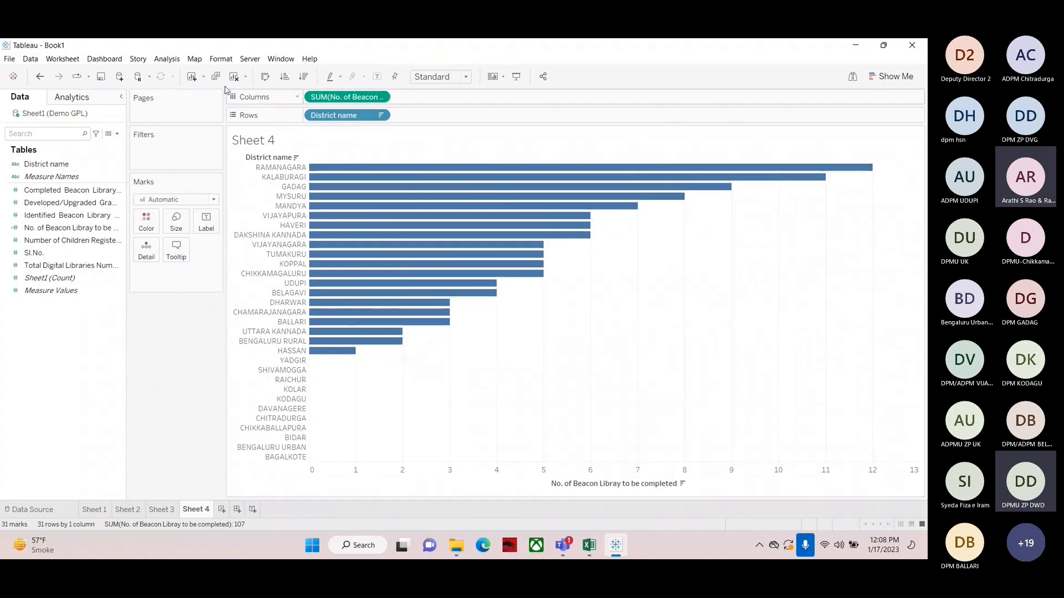
Clear the sheet and build a district table of Identified, Completed and No. of Beacon Libray to be completed
{"action": "left_click", "coordinate": [234, 76]}
{"action": "left_click", "coordinate": [52, 165]}
{"action": "left_click_drag", "start_coordinate": [53, 166], "coordinate": [341, 119]}
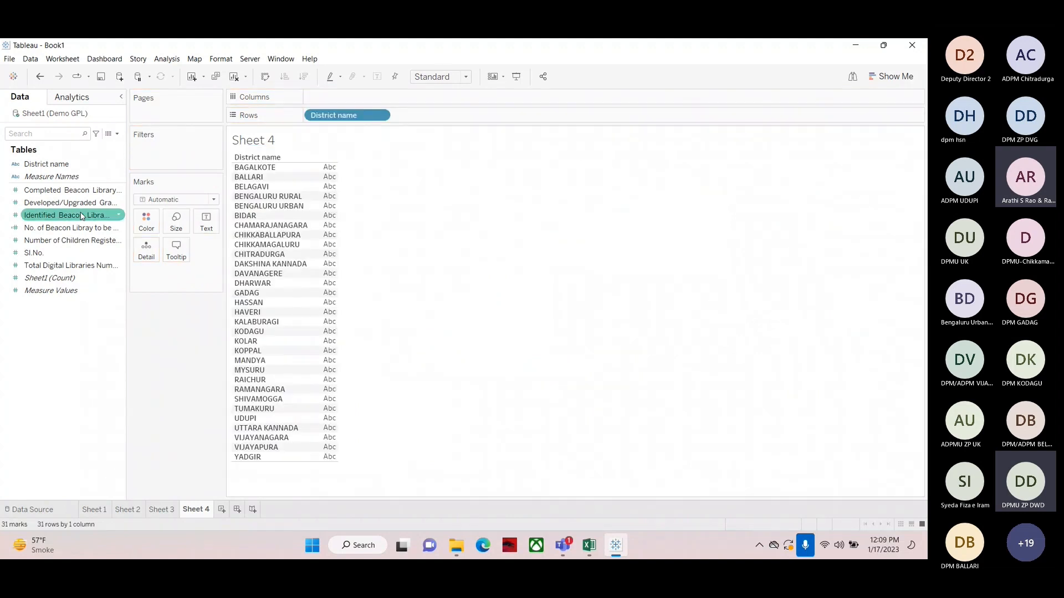
{"action": "left_click_drag", "start_coordinate": [61, 216], "coordinate": [318, 228]}
{"action": "left_click", "coordinate": [47, 191]}
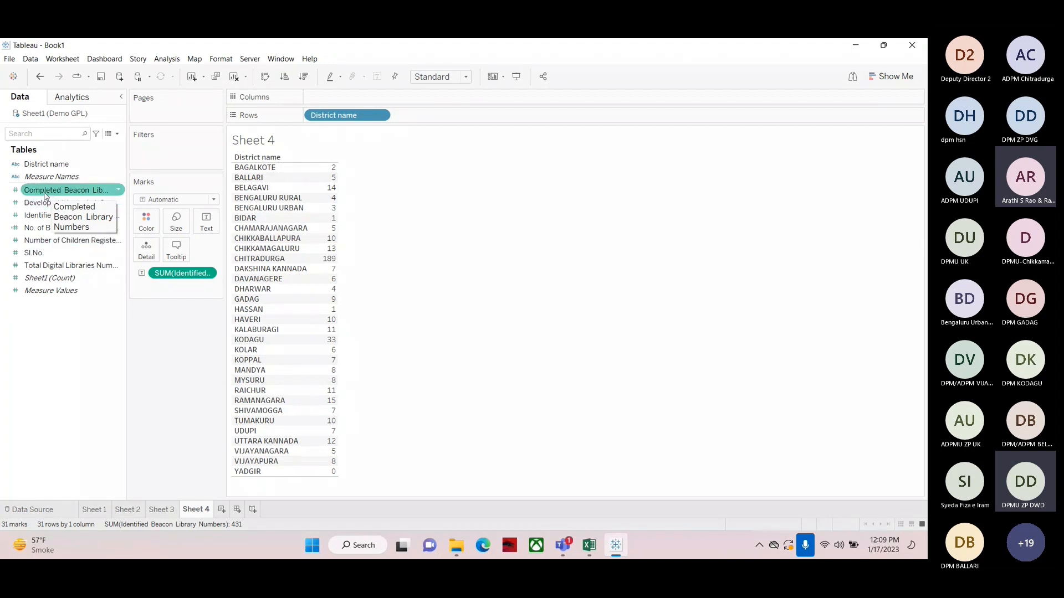
{"action": "left_click_drag", "start_coordinate": [44, 194], "coordinate": [332, 275]}
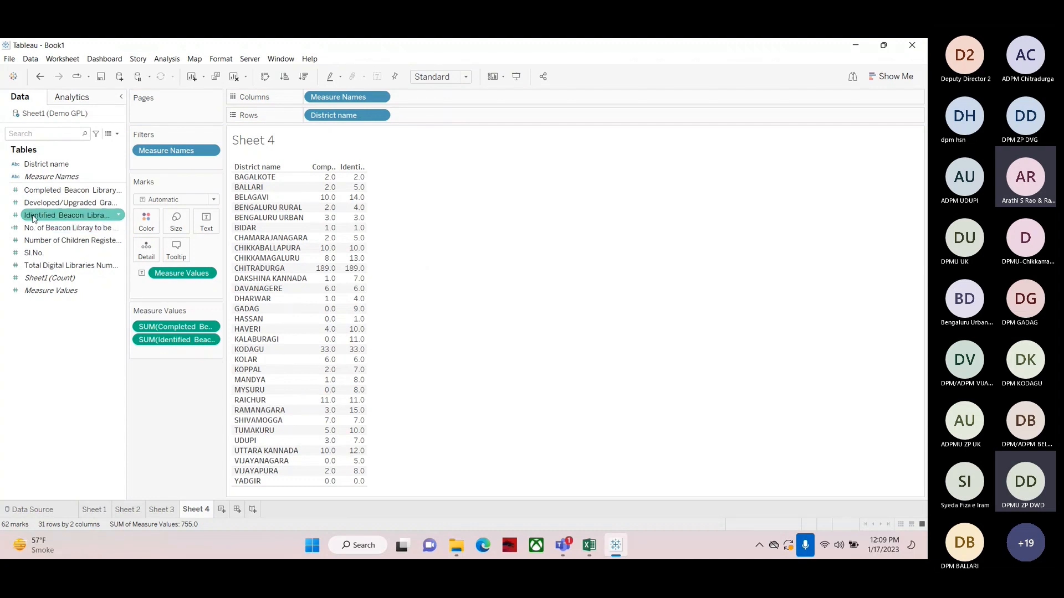
{"action": "left_click_drag", "start_coordinate": [33, 228], "coordinate": [347, 270]}
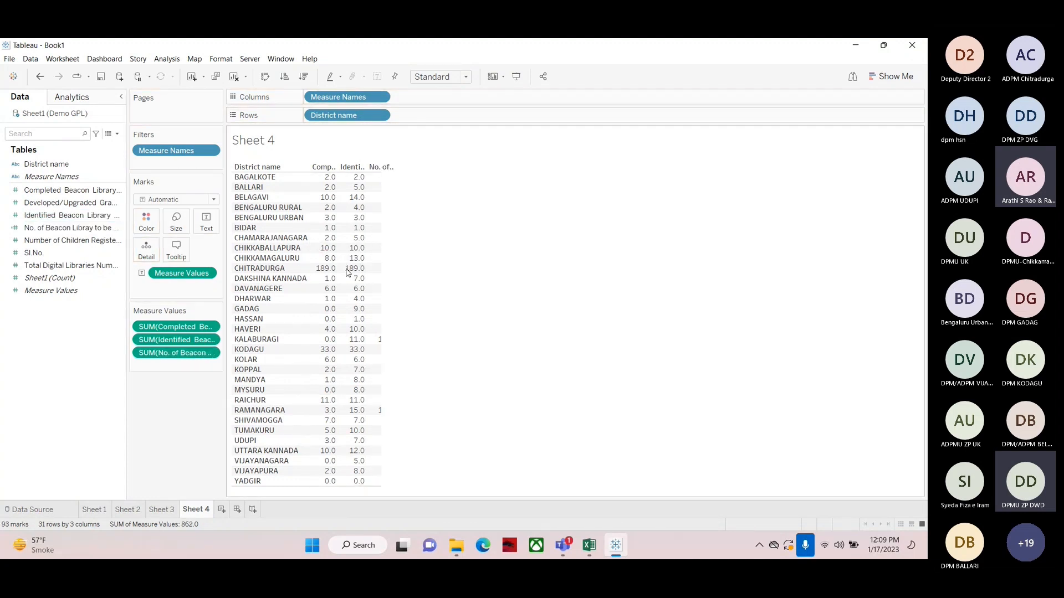
Move Identified Beacon Library Numbers before Completed in the measures and widen the table columns
{"action": "left_click_drag", "start_coordinate": [162, 339], "coordinate": [163, 320]}
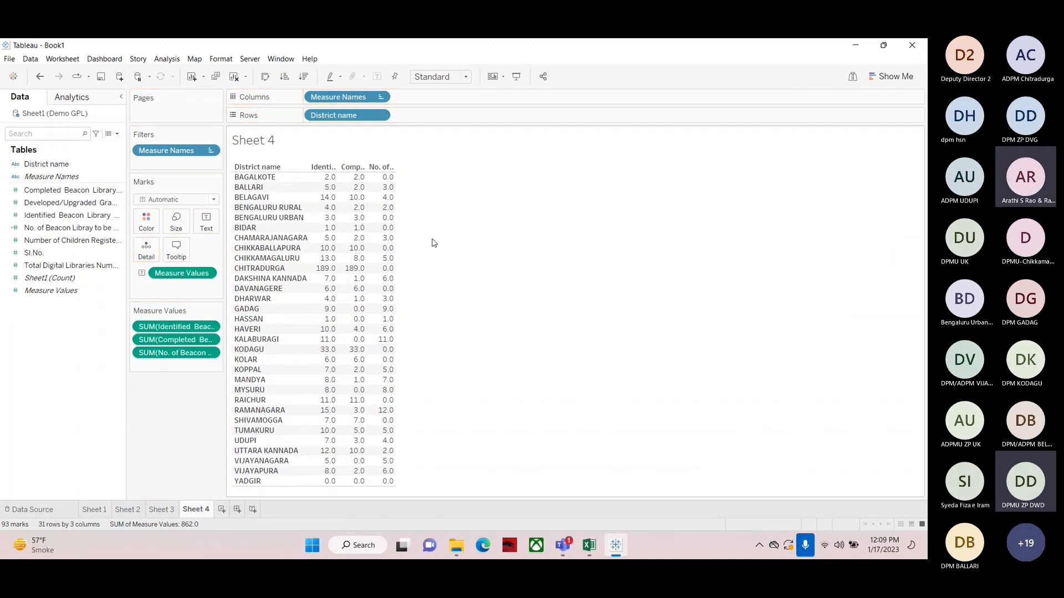
{"action": "mouse_move", "coordinate": [395, 252]}
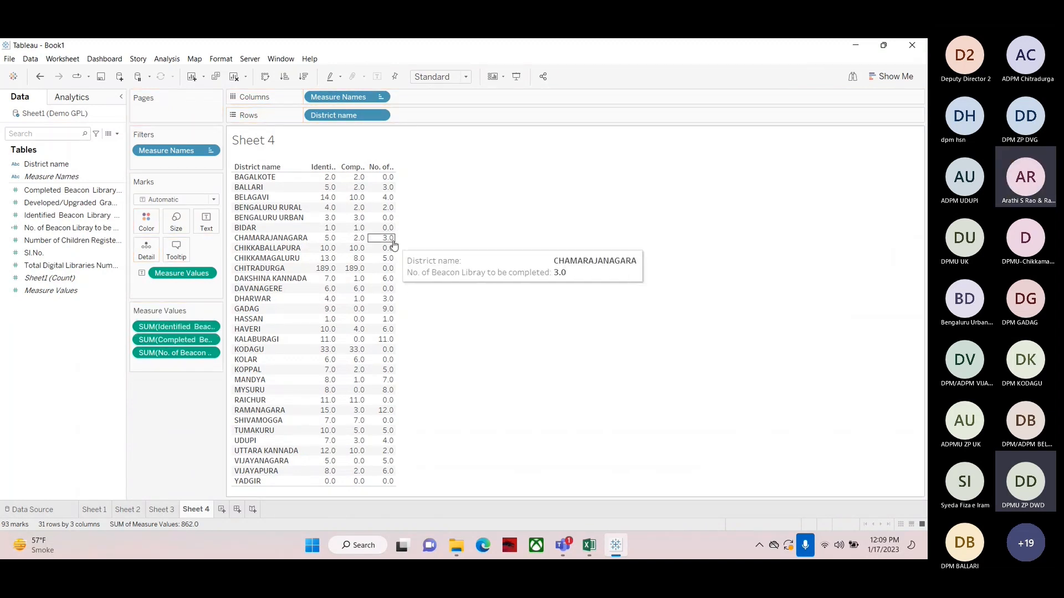
{"action": "key", "text": "ctrl+Right"}
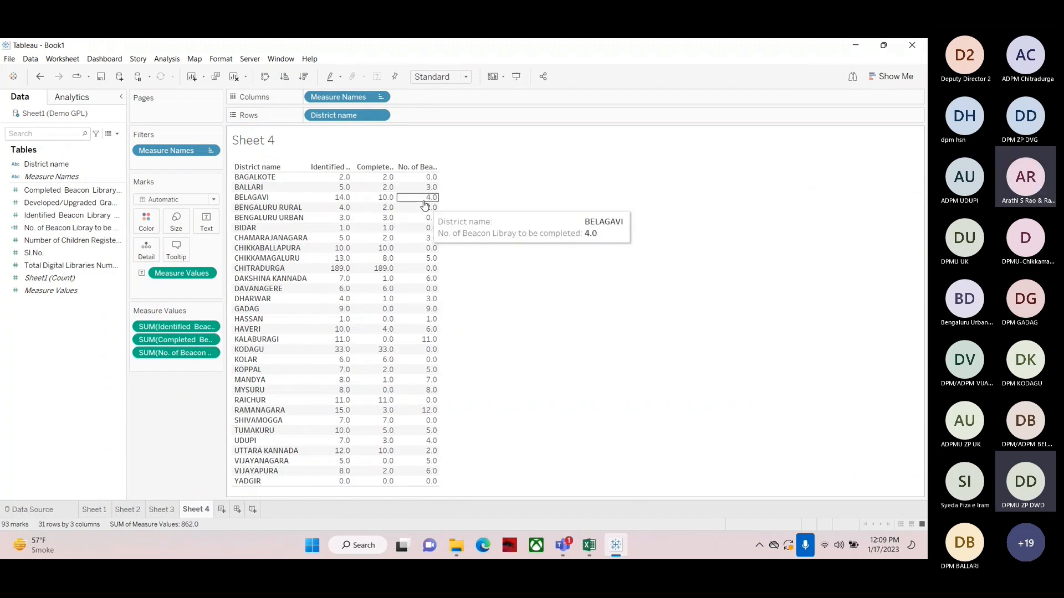
Sort the districts descending by the No. of Beacon Libray to be completed column and widen the columns
{"action": "left_click", "coordinate": [434, 167]}
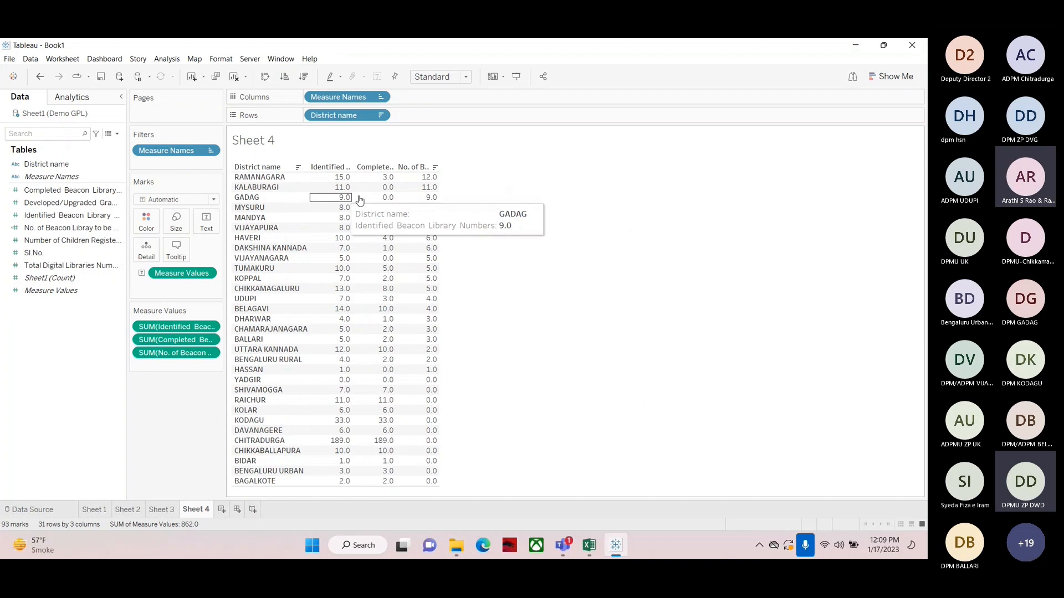
{"action": "left_click", "coordinate": [434, 169]}
{"action": "left_click", "coordinate": [434, 168]}
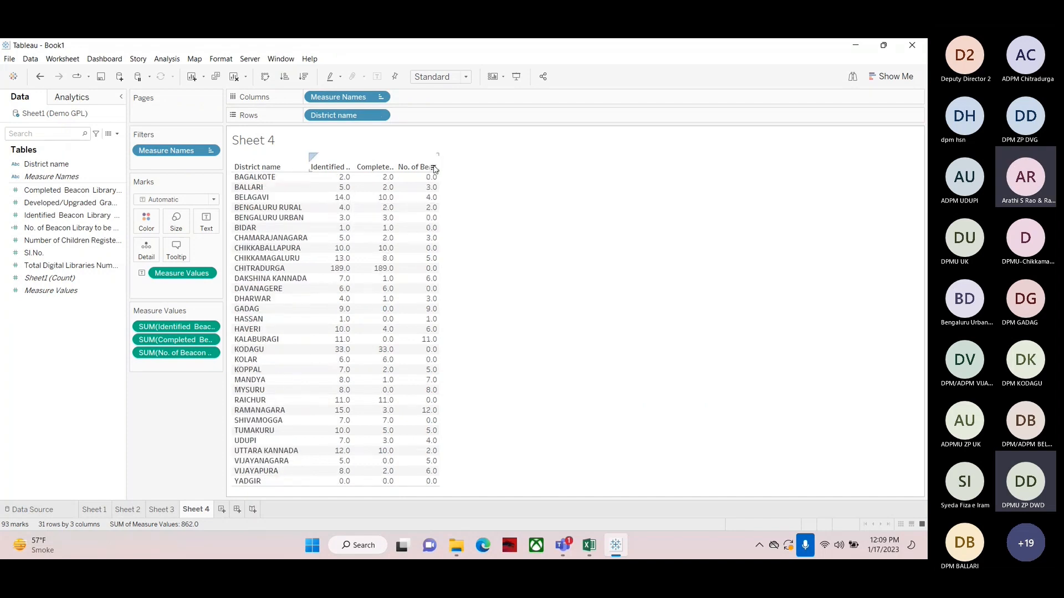
{"action": "left_click", "coordinate": [434, 169]}
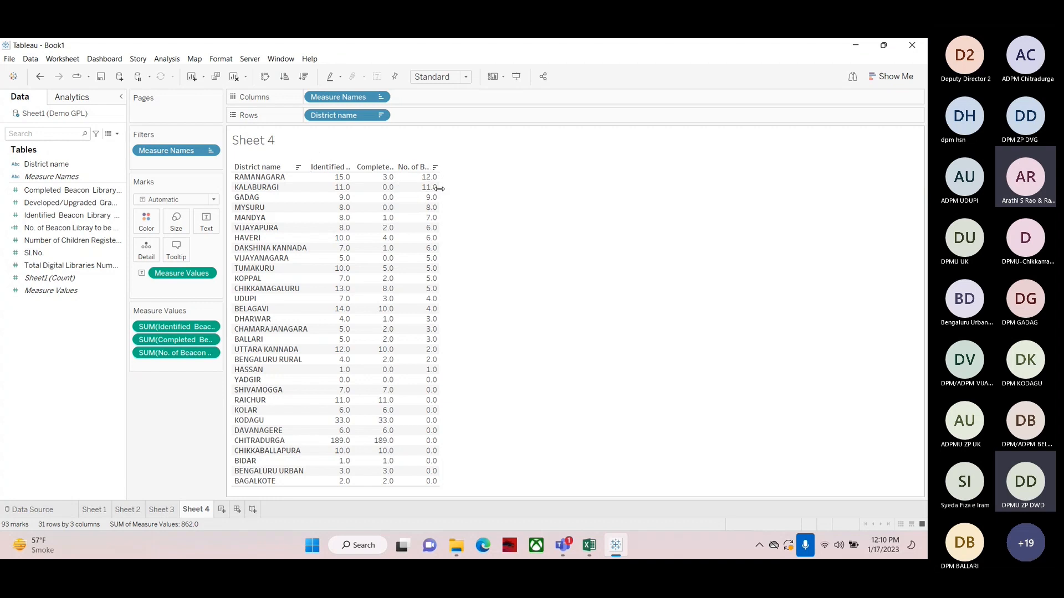
{"action": "left_click_drag", "start_coordinate": [442, 192], "coordinate": [495, 193]}
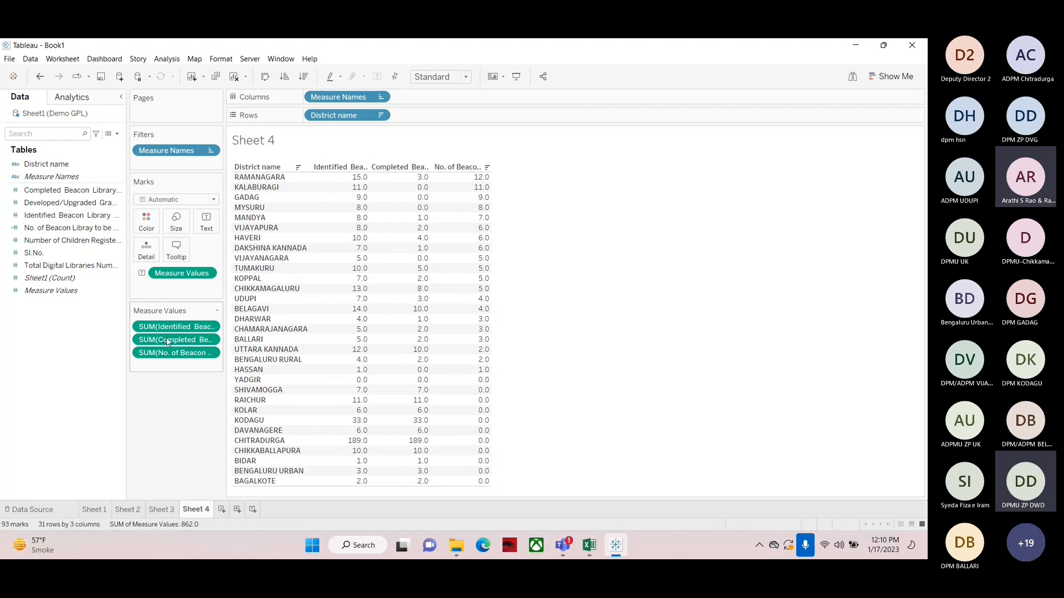
Remove the measures from the table and chart No. of Beacon Libray to be completed as horizontal bars by district
{"action": "left_click_drag", "start_coordinate": [158, 344], "coordinate": [15, 336]}
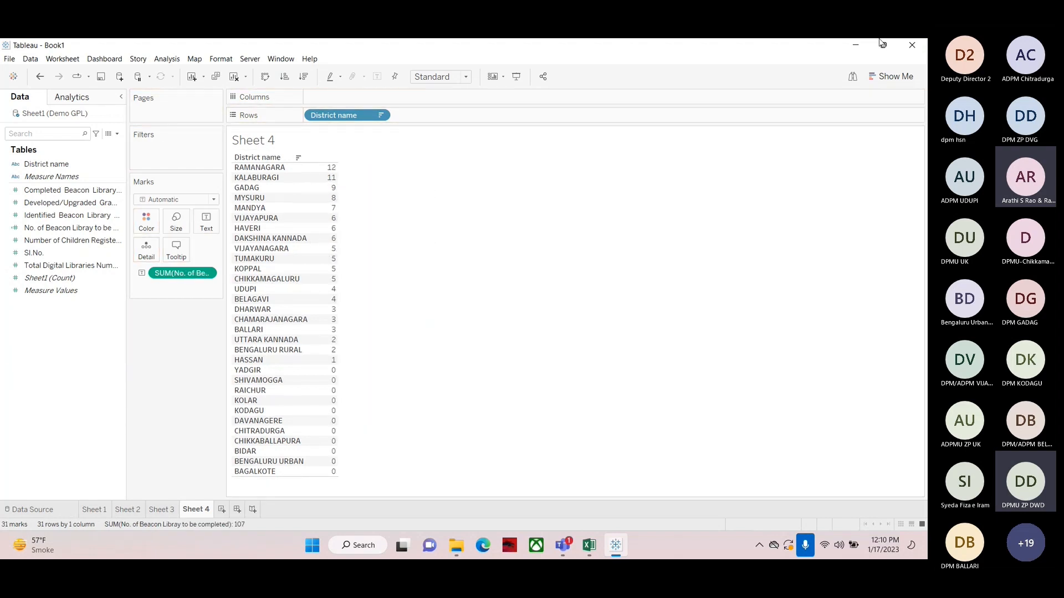
{"action": "left_click_drag", "start_coordinate": [182, 273], "coordinate": [2, 428]}
{"action": "left_click", "coordinate": [7, 254]}
{"action": "left_click", "coordinate": [33, 240]}
{"action": "left_click_drag", "start_coordinate": [33, 228], "coordinate": [331, 99]}
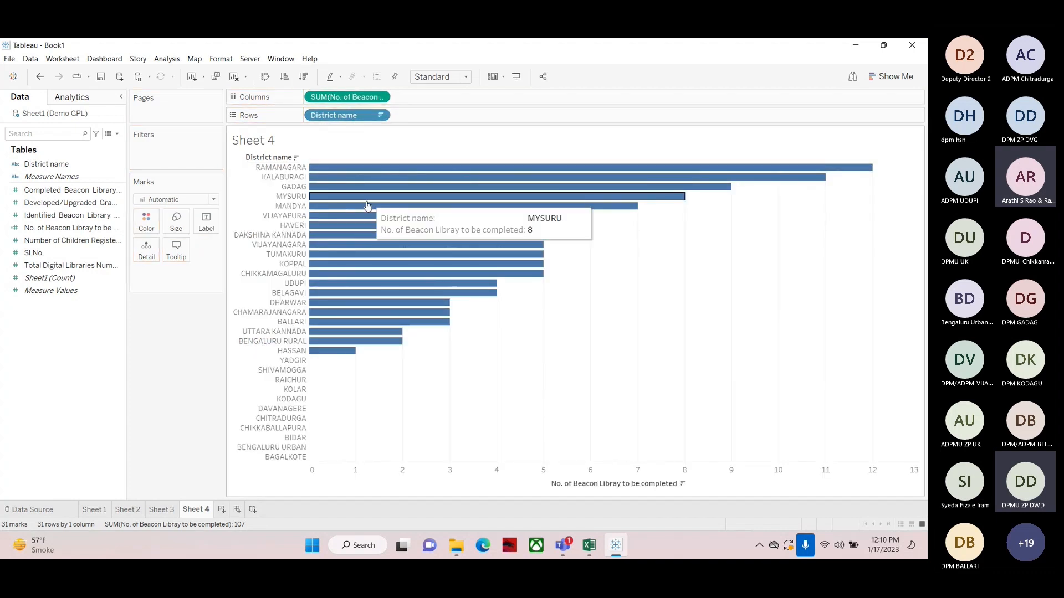
Show No. of Beacon Libray to be completed values as labels on the bars
{"action": "left_click", "coordinate": [6, 253]}
{"action": "left_click", "coordinate": [35, 231]}
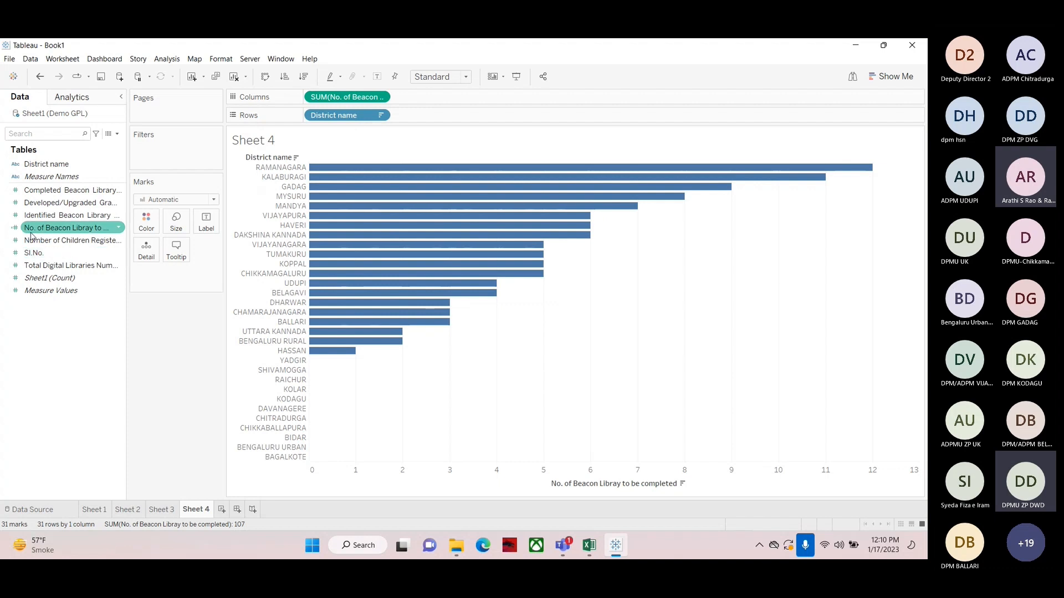
{"action": "left_click_drag", "start_coordinate": [27, 231], "coordinate": [206, 223]}
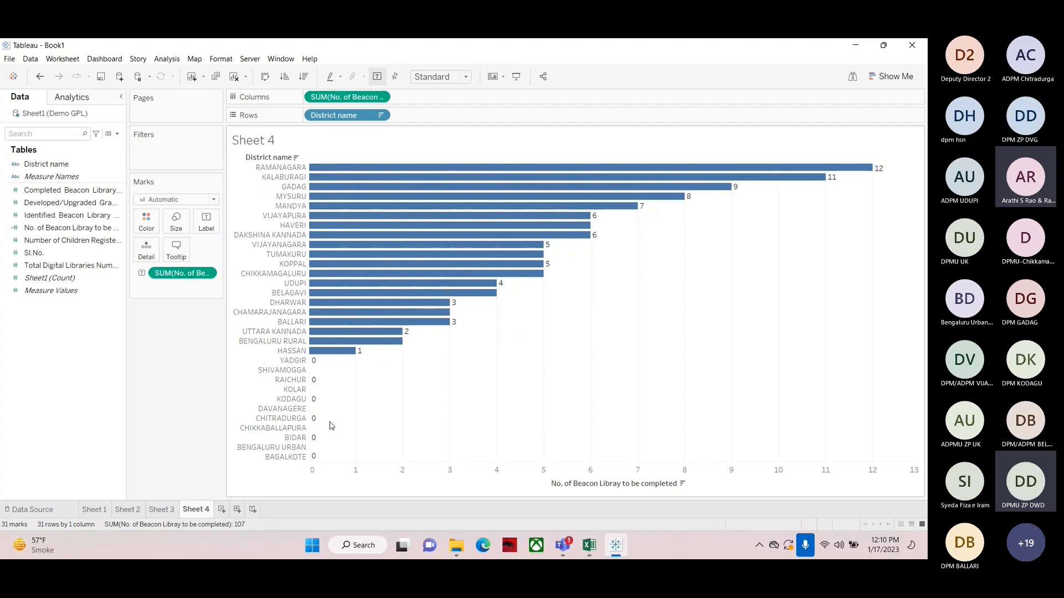
{"action": "left_click", "coordinate": [25, 229]}
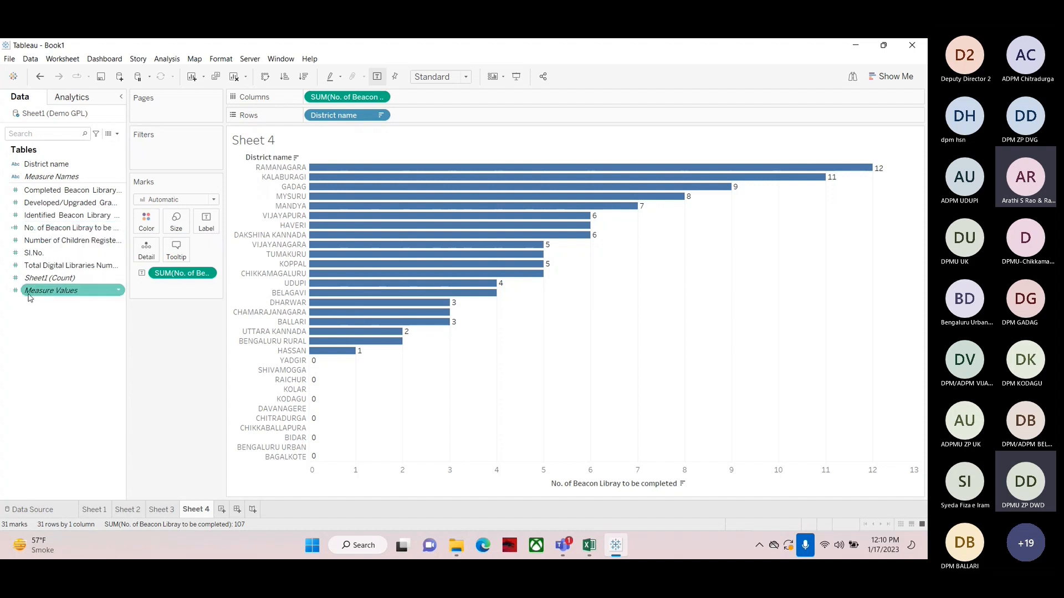
Open the No. of Beacon Libray to be completed calculation for editing and close it without changes
{"action": "right_click", "coordinate": [54, 230]}
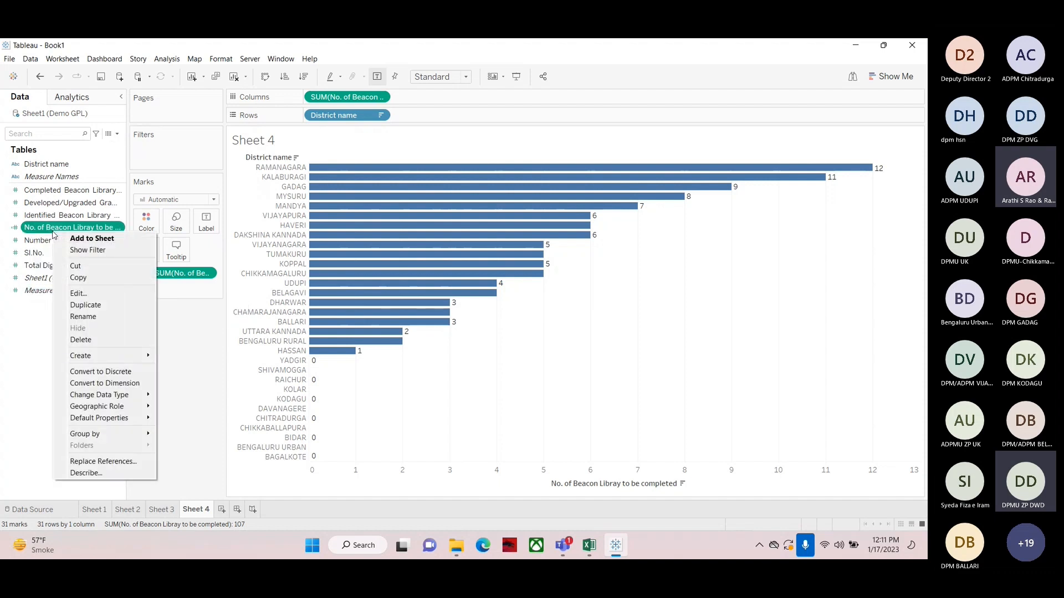
{"action": "left_click", "coordinate": [86, 295]}
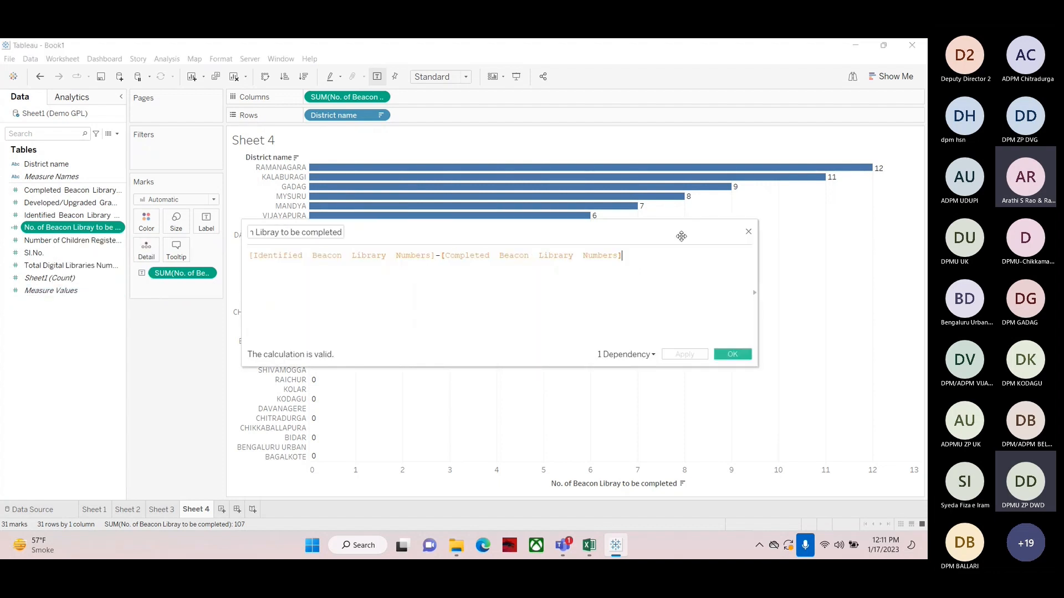
{"action": "left_click", "coordinate": [748, 233]}
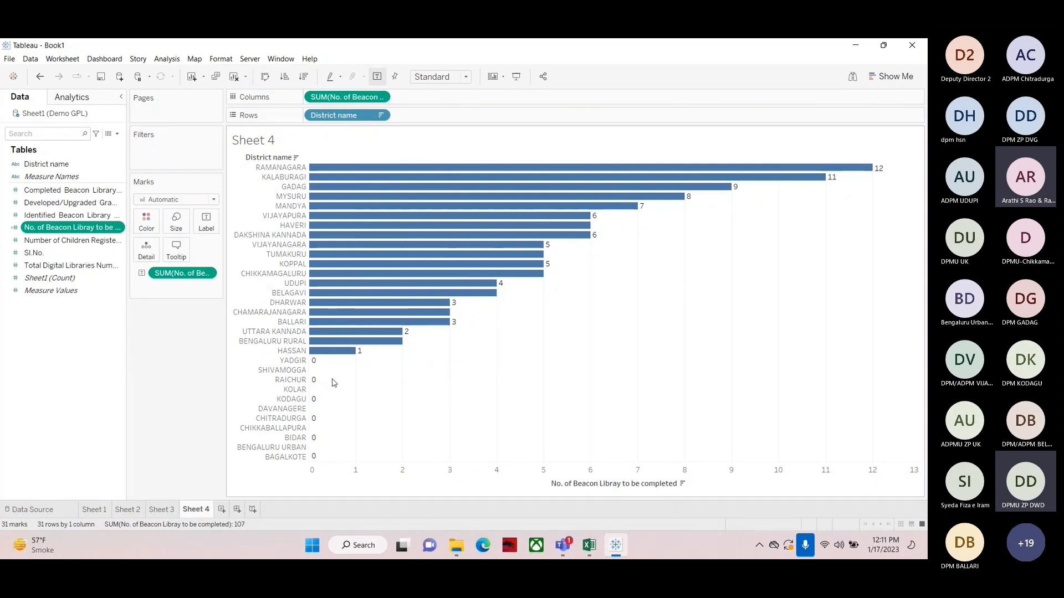
Clear the sheet and build a vertical bar chart of Identified Beacon Library Numbers for each district
{"action": "mouse_move", "coordinate": [372, 167]}
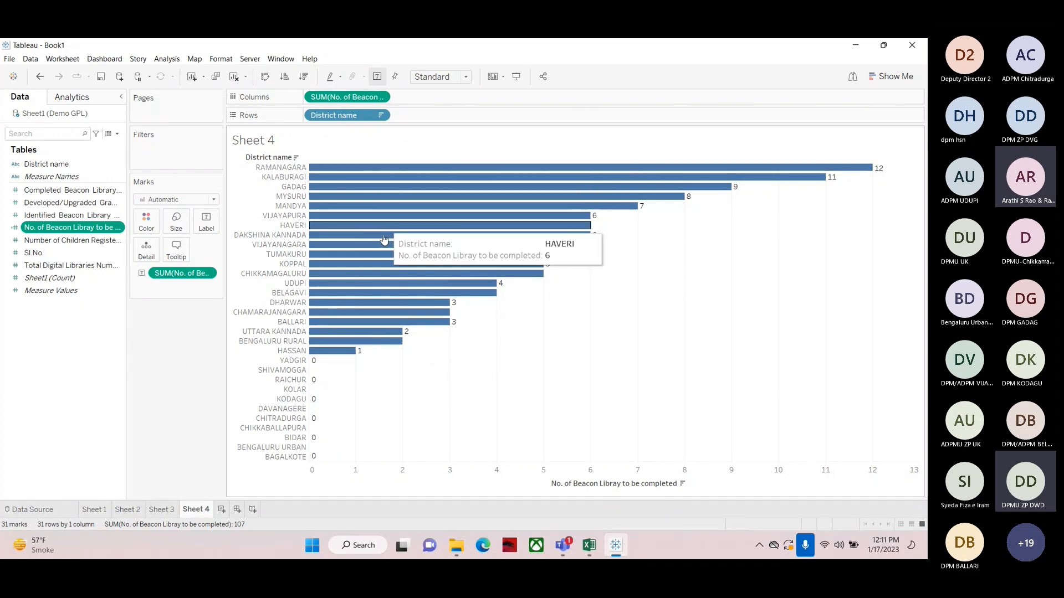
{"action": "mouse_move", "coordinate": [374, 315]}
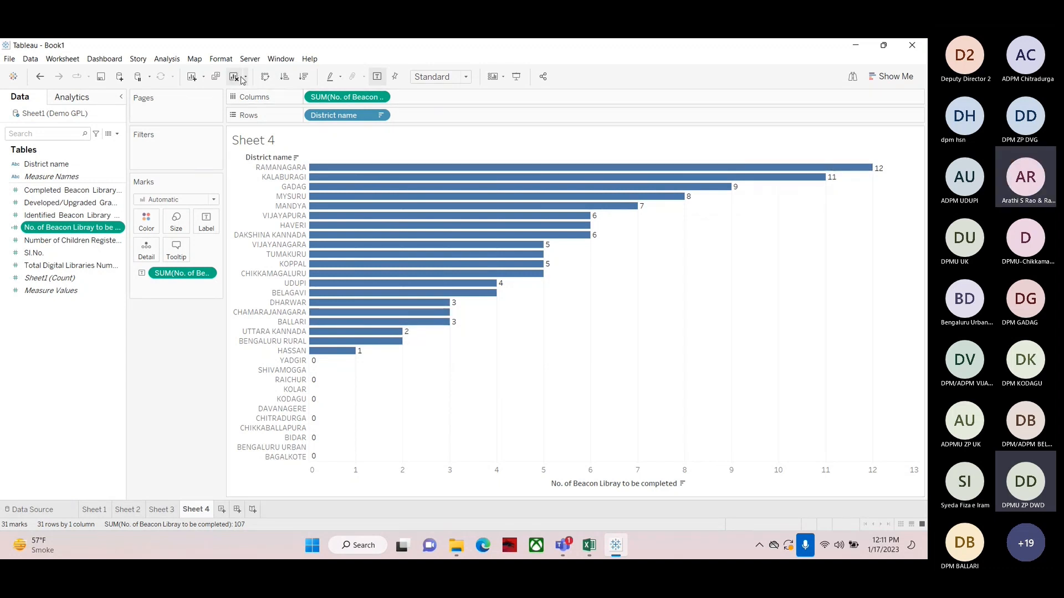
{"action": "left_click", "coordinate": [242, 80]}
{"action": "left_click_drag", "start_coordinate": [47, 164], "coordinate": [335, 116]}
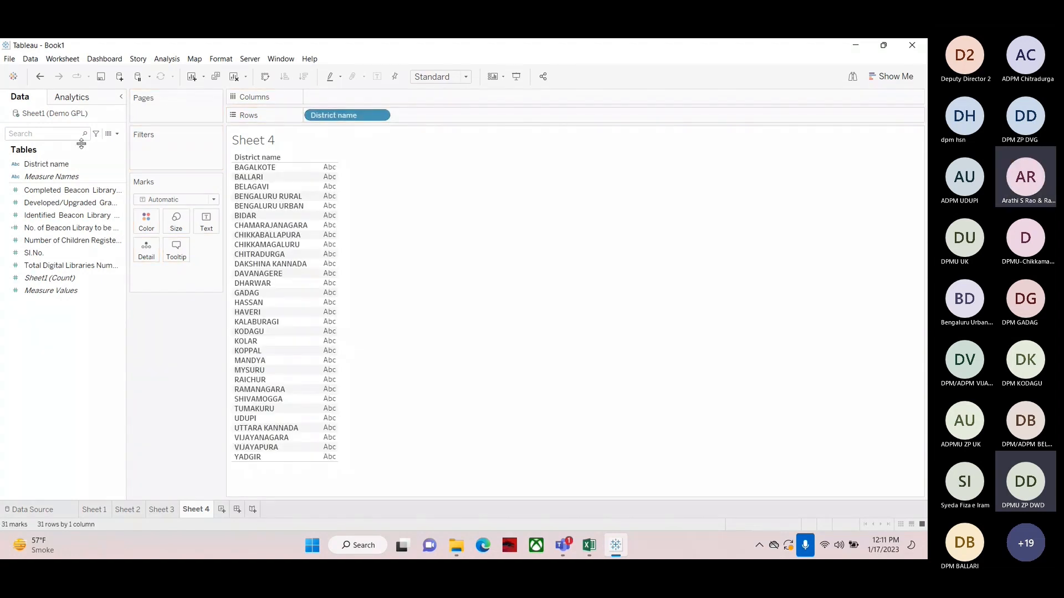
{"action": "left_click", "coordinate": [43, 177]}
{"action": "left_click", "coordinate": [33, 218]}
{"action": "left_click_drag", "start_coordinate": [33, 220], "coordinate": [355, 100]}
{"action": "left_click", "coordinate": [265, 76]}
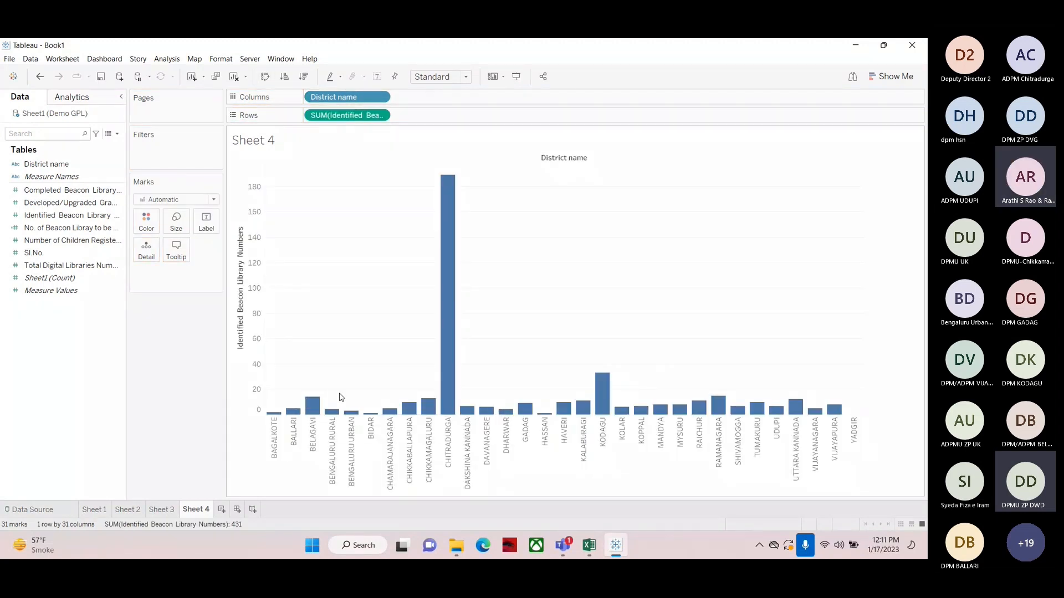
Sort the district bars descending by Identified Beacon Library Numbers
{"action": "left_click", "coordinate": [11, 215]}
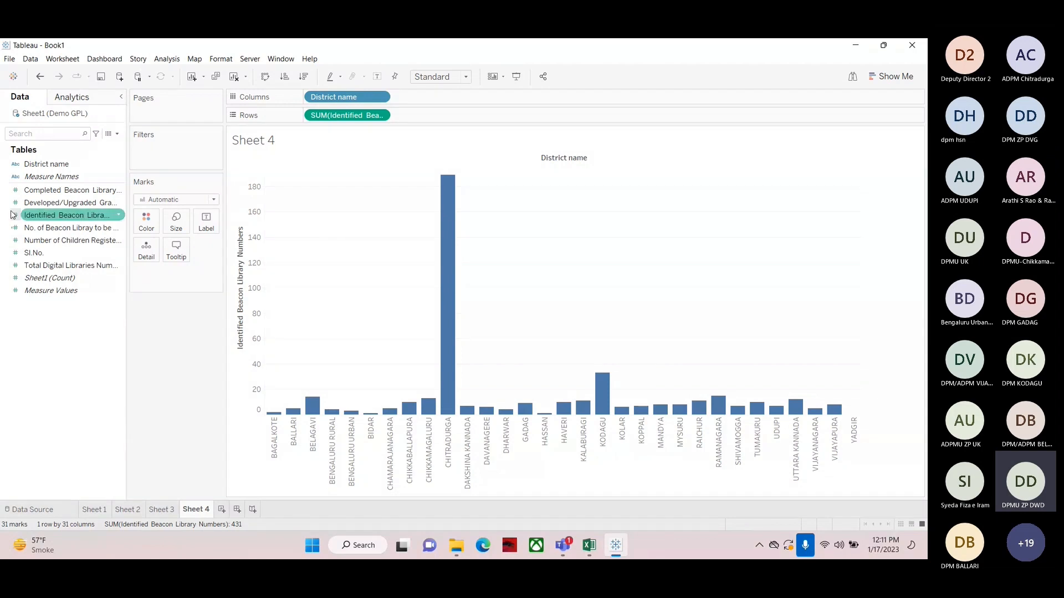
{"action": "left_click", "coordinate": [283, 77]}
{"action": "left_click", "coordinate": [303, 77]}
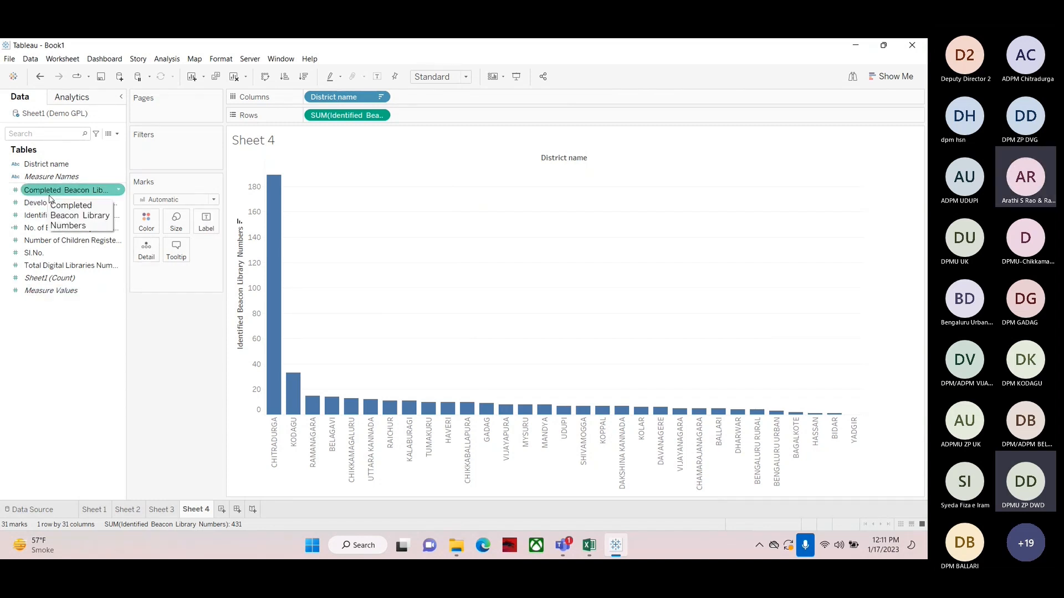
Add Completed Beacon Library Numbers and No. of Beacon Libray to be completed to the chart as side-by-side bars per district
{"action": "mouse_move", "coordinate": [280, 212]}
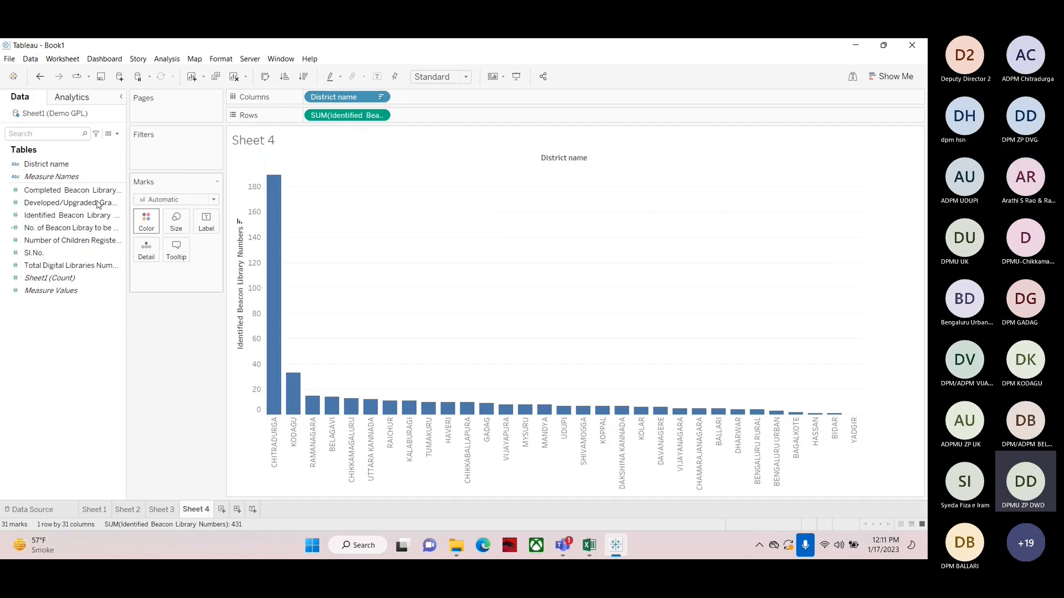
{"action": "left_click_drag", "start_coordinate": [33, 194], "coordinate": [247, 400]}
{"action": "left_click", "coordinate": [40, 230]}
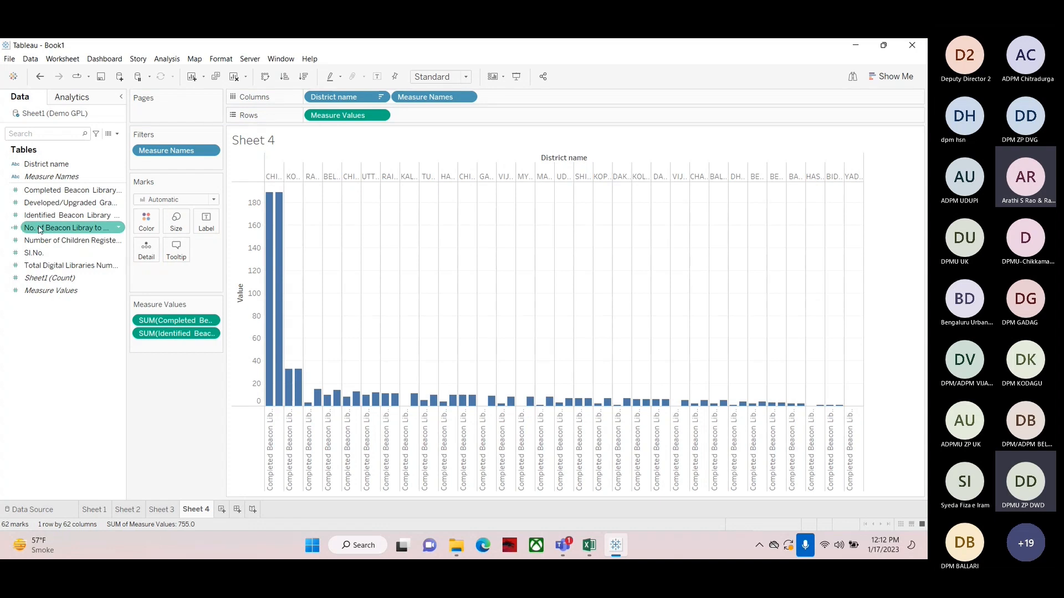
{"action": "mouse_move", "coordinate": [37, 230]}
{"action": "left_mouse_down"}
{"action": "mouse_move", "coordinate": [133, 260]}
{"action": "mouse_move", "coordinate": [251, 326]}
{"action": "mouse_move", "coordinate": [254, 396]}
{"action": "mouse_move", "coordinate": [321, 414]}
{"action": "left_mouse_up"}
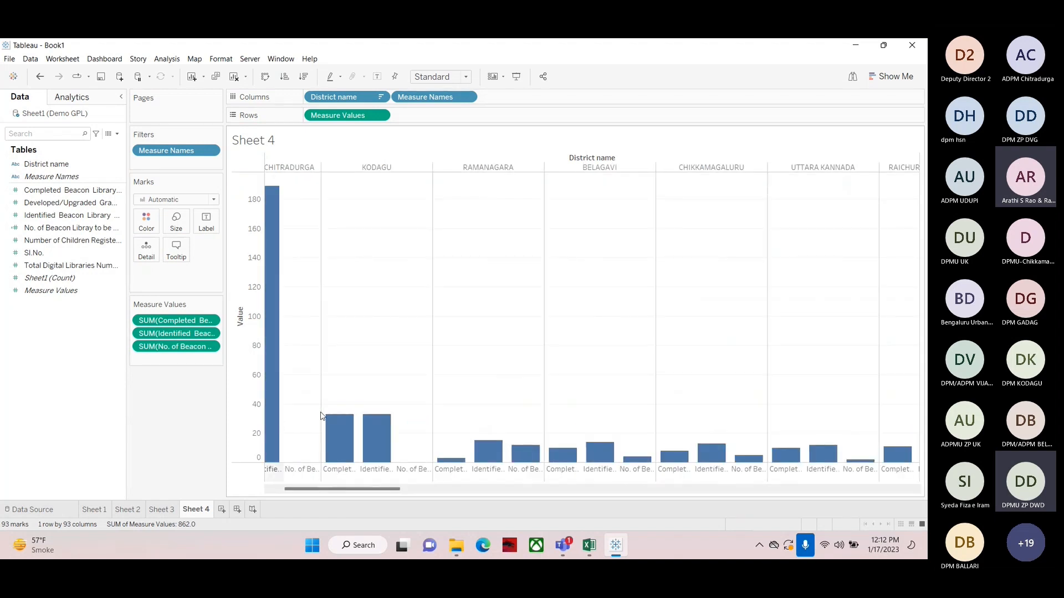
{"action": "left_click_drag", "start_coordinate": [308, 490], "coordinate": [282, 493]}
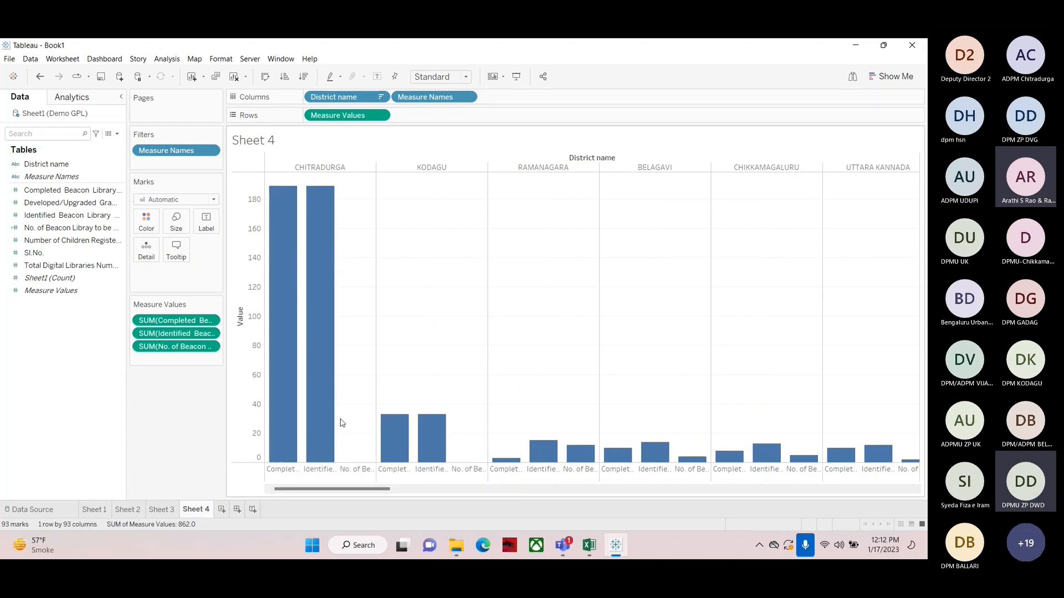
Color the bars by Measure Names and highlight the No. of Beacon Libray to be completed series
{"action": "left_click_drag", "start_coordinate": [38, 182], "coordinate": [146, 220]}
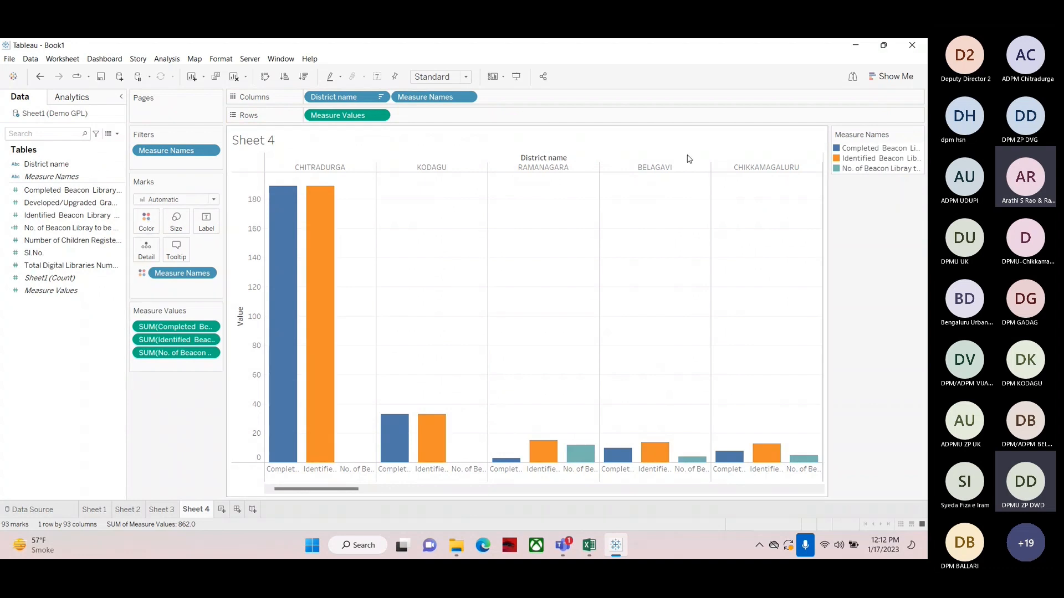
{"action": "left_click", "coordinate": [849, 168]}
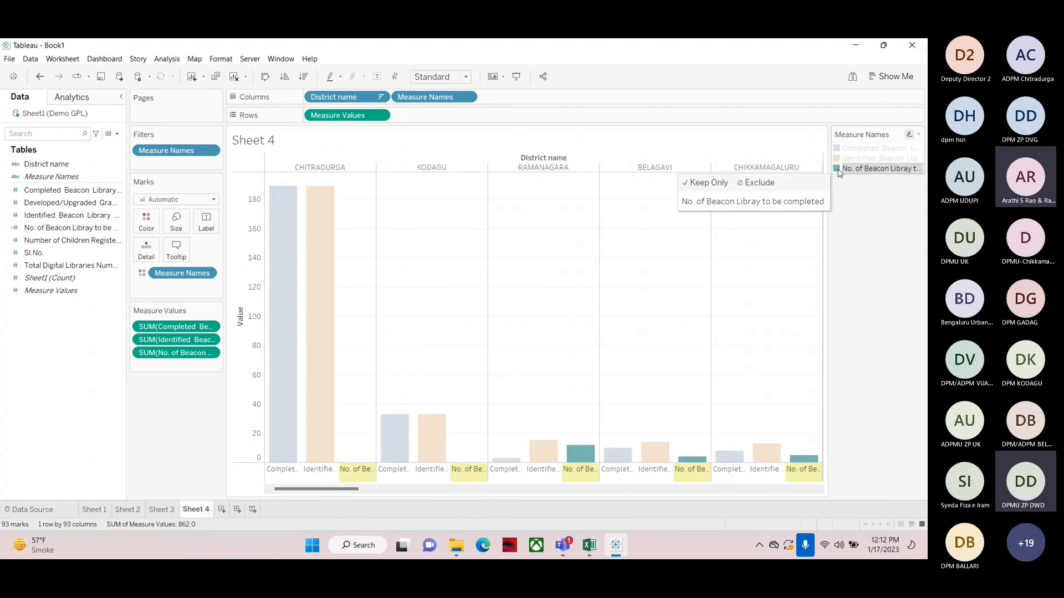
Open the Measure Names color editor and close it without changes
{"action": "left_click", "coordinate": [911, 137]}
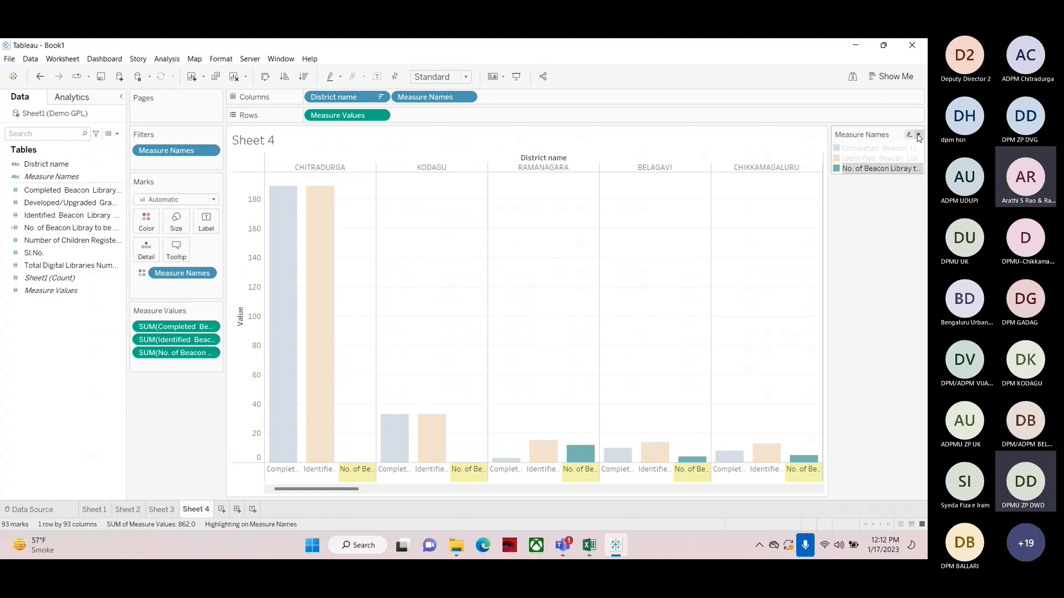
{"action": "left_click", "coordinate": [919, 138]}
{"action": "left_click", "coordinate": [872, 192]}
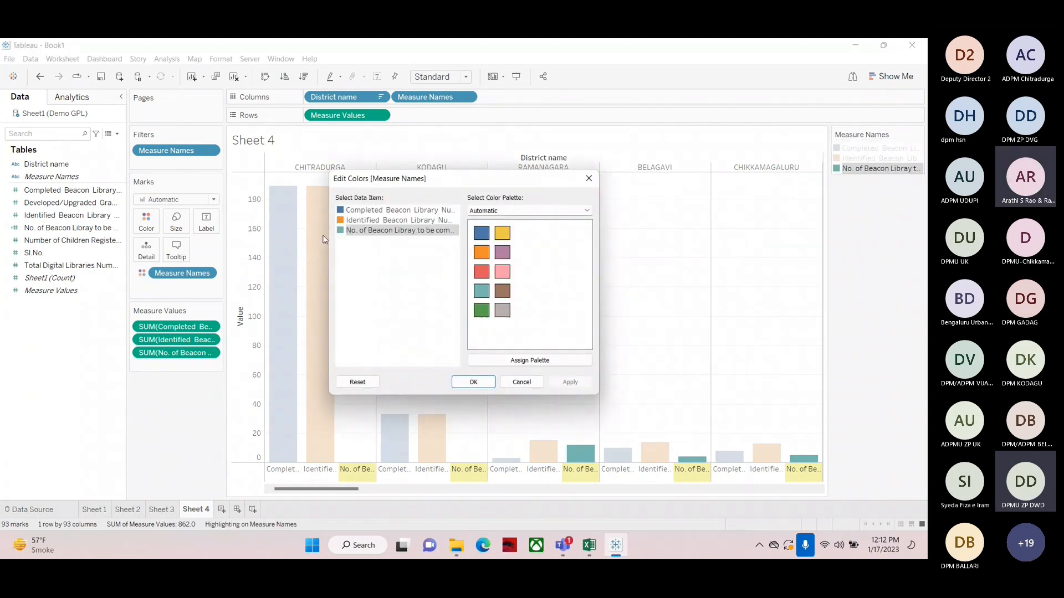
{"action": "left_click", "coordinate": [521, 382]}
Label every bar with Measure Values
{"action": "left_click_drag", "start_coordinate": [40, 291], "coordinate": [99, 219]}
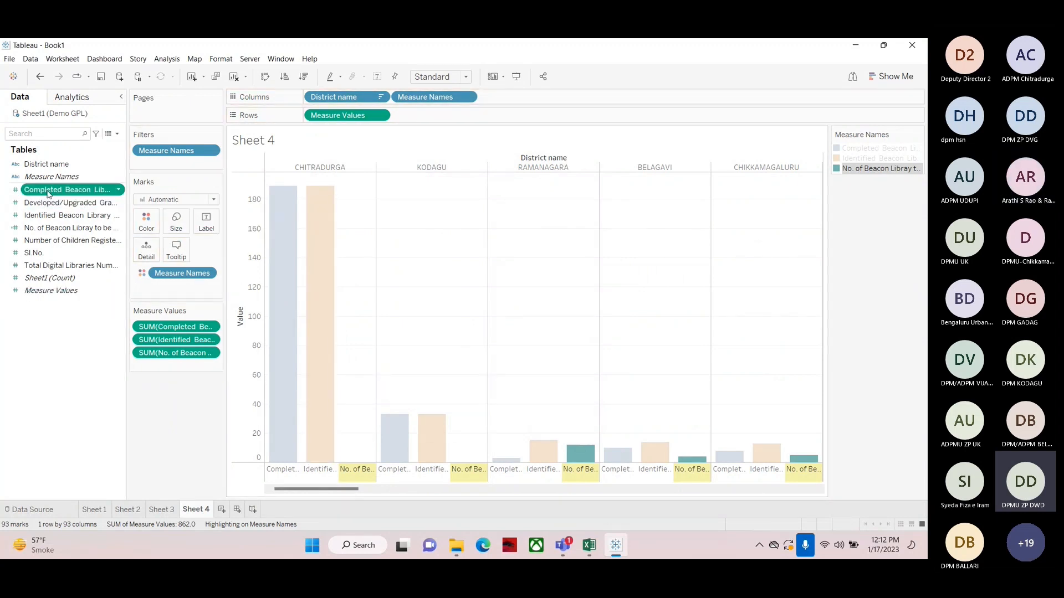
{"action": "left_click_drag", "start_coordinate": [52, 192], "coordinate": [207, 226]}
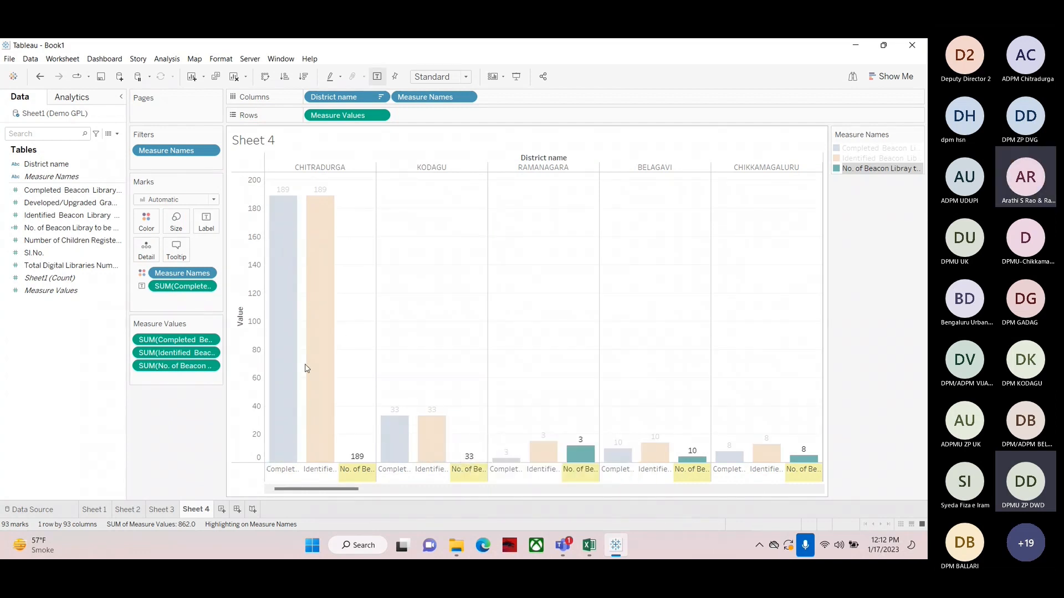
{"action": "left_click", "coordinate": [40, 77]}
{"action": "left_click_drag", "start_coordinate": [51, 290], "coordinate": [206, 221]}
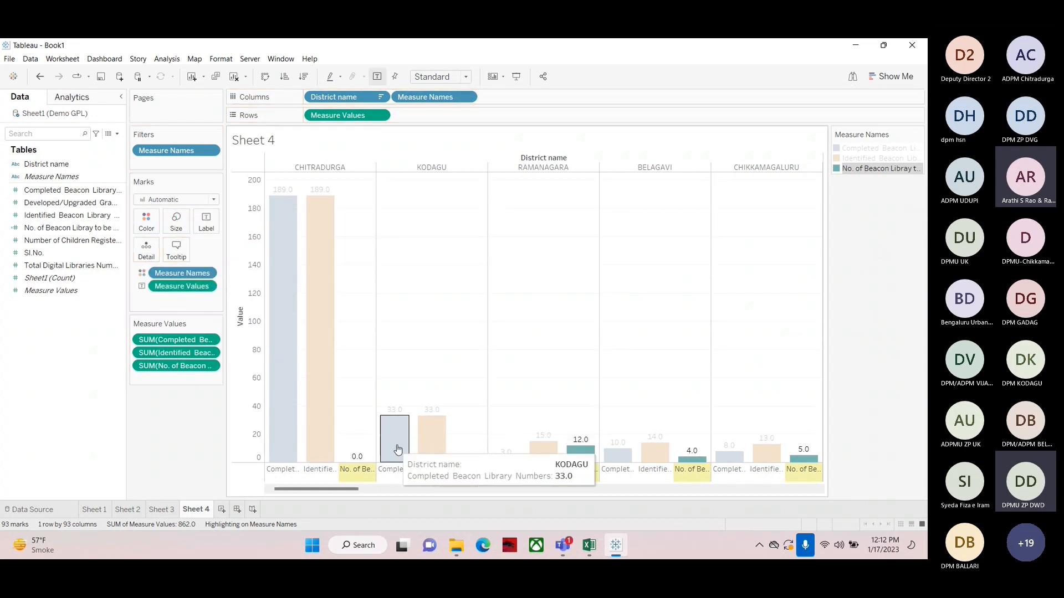
View the chart in presentation mode and exit it
{"action": "left_click", "coordinate": [516, 76]}
{"action": "left_click", "coordinate": [466, 249]}
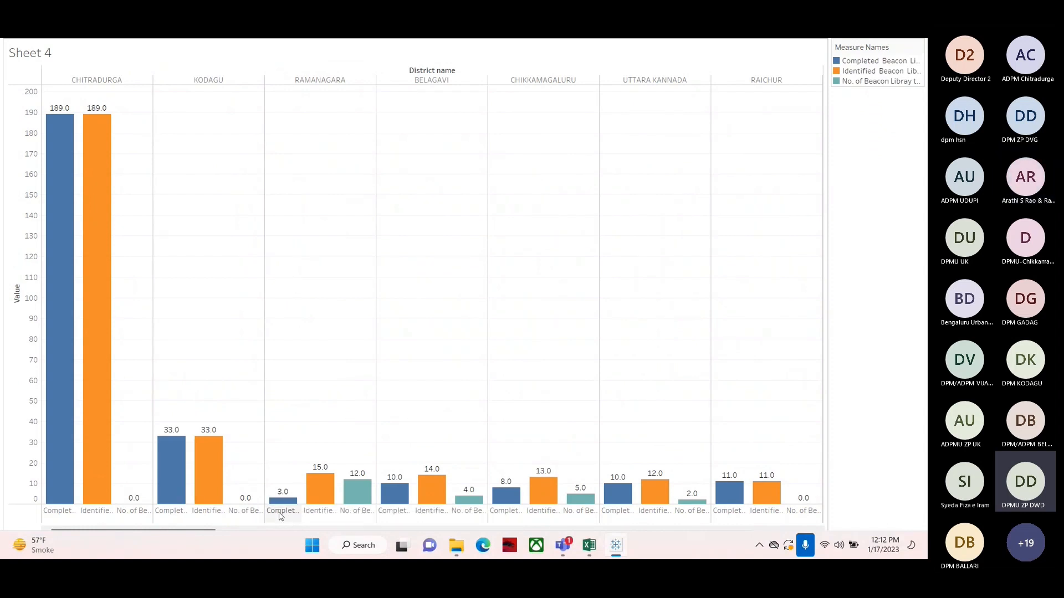
{"action": "mouse_move", "coordinate": [357, 500]}
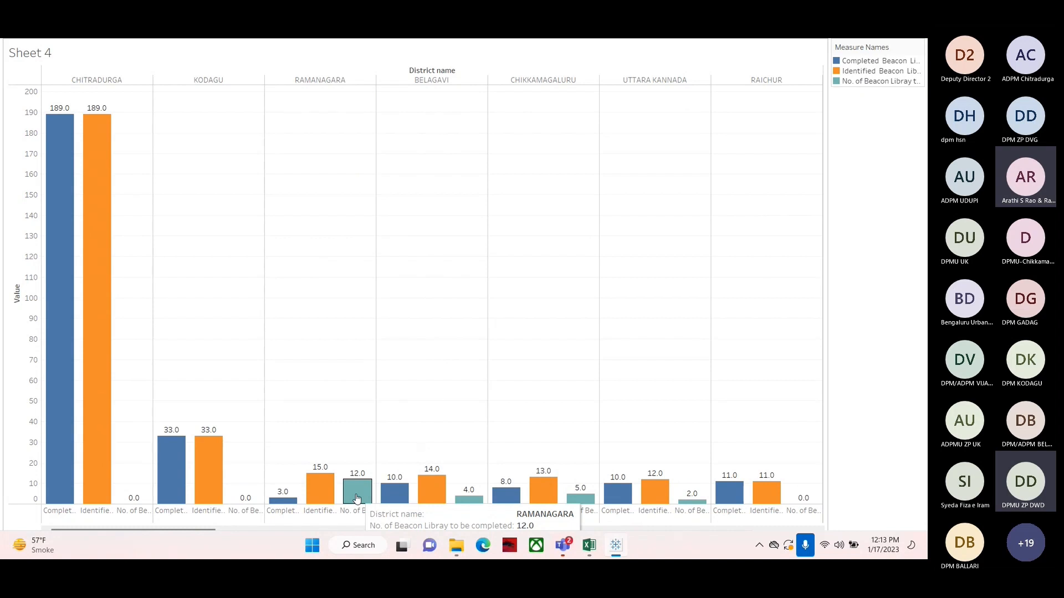
{"action": "key", "text": "Escape"}
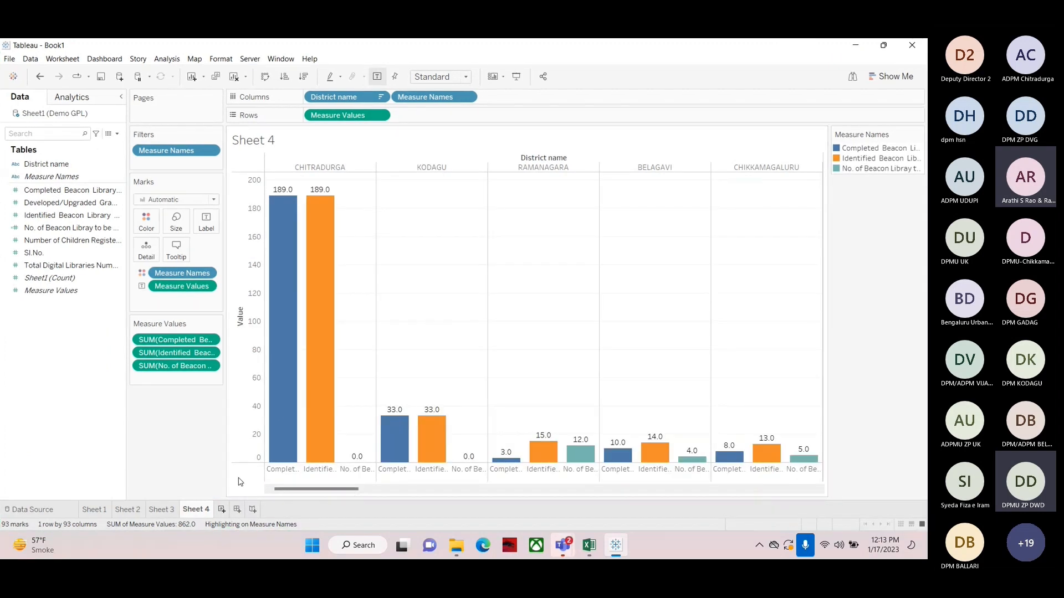
{"action": "mouse_move", "coordinate": [281, 345]}
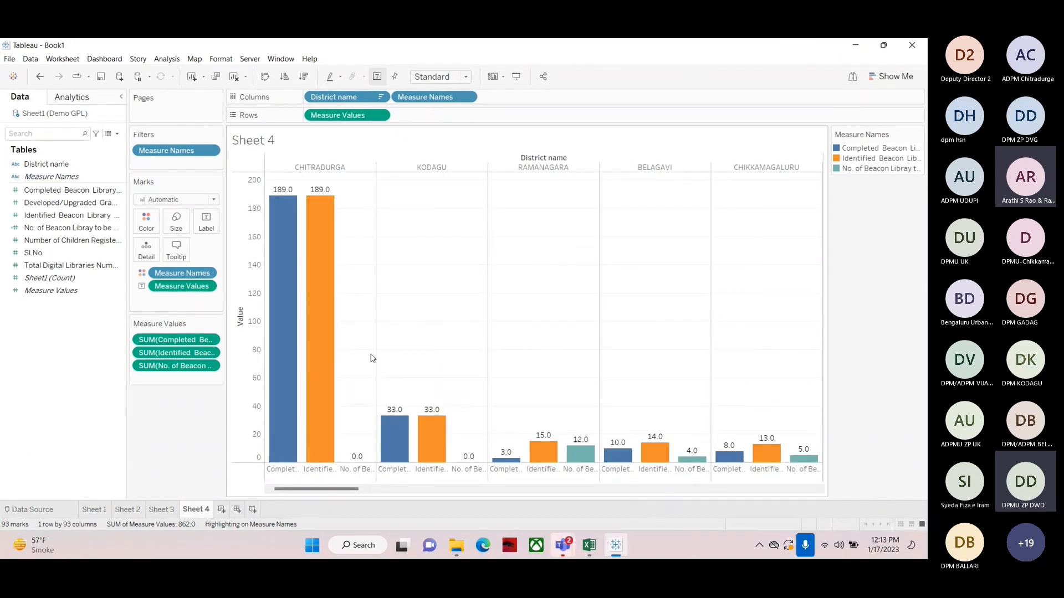
{"action": "mouse_move", "coordinate": [292, 293]}
{"action": "left_click", "coordinate": [118, 134]}
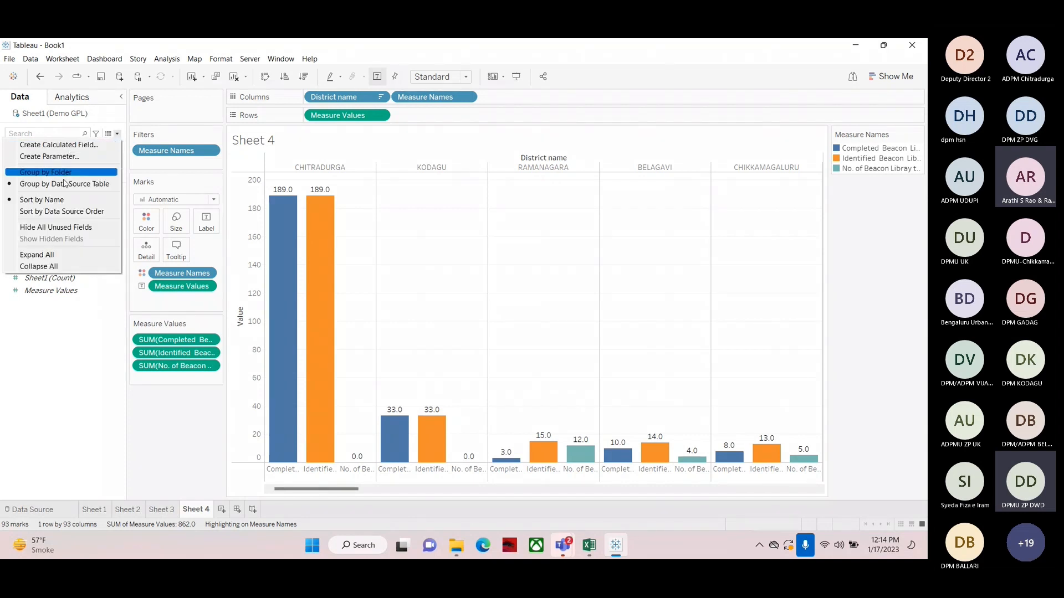
{"action": "left_click", "coordinate": [64, 376]}
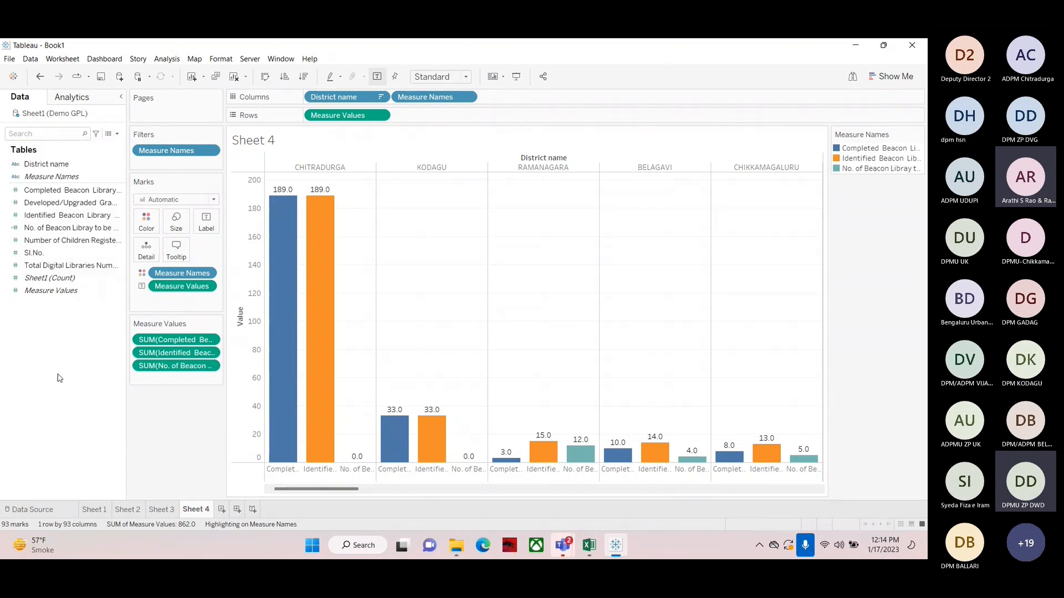
{"action": "left_click", "coordinate": [46, 193]}
{"action": "right_click", "coordinate": [45, 195]}
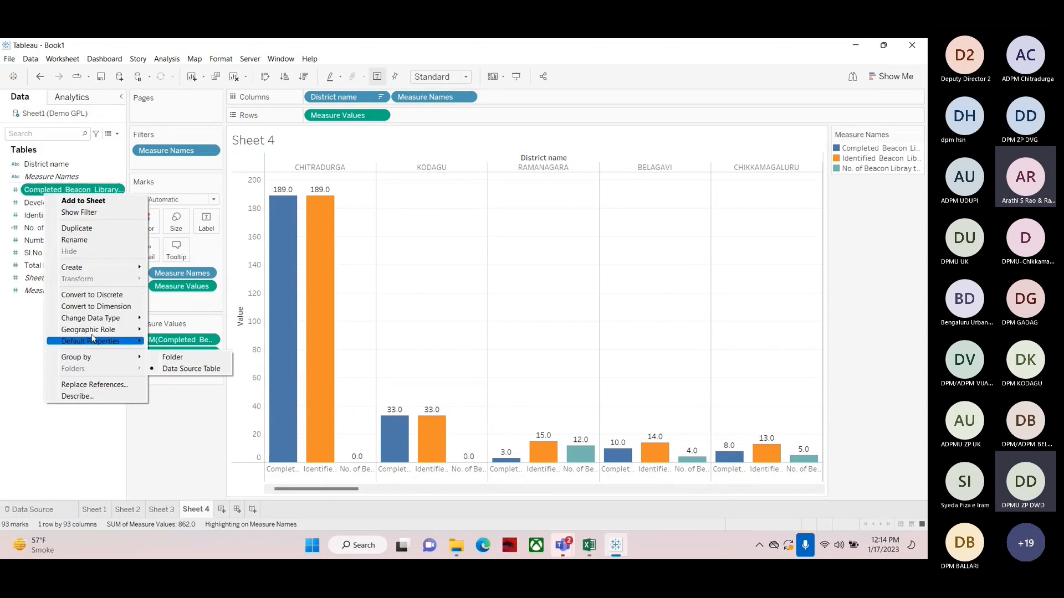
{"action": "mouse_move", "coordinate": [94, 267]}
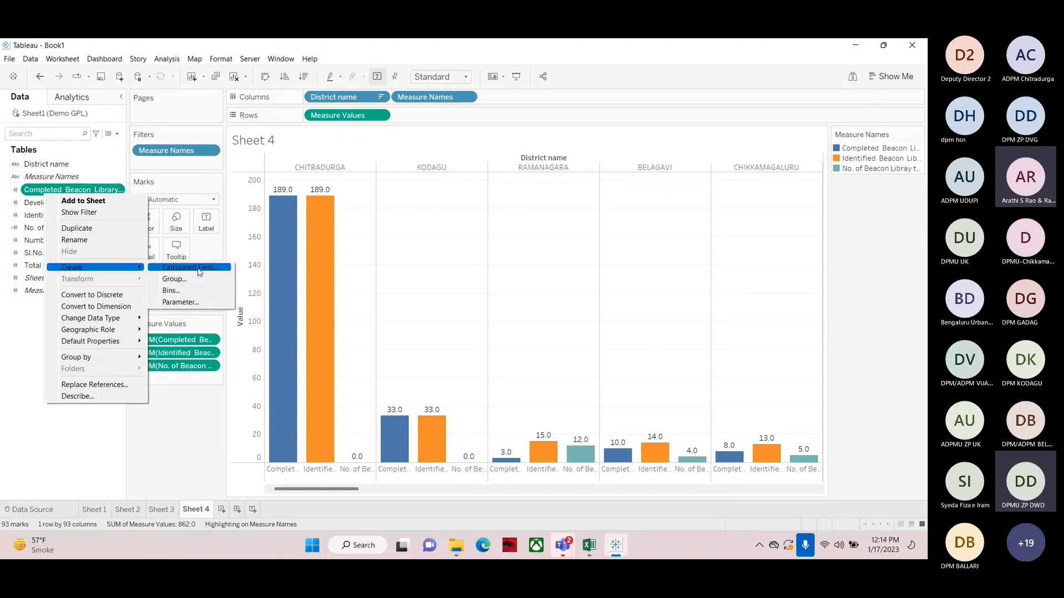
{"action": "left_click", "coordinate": [5, 355]}
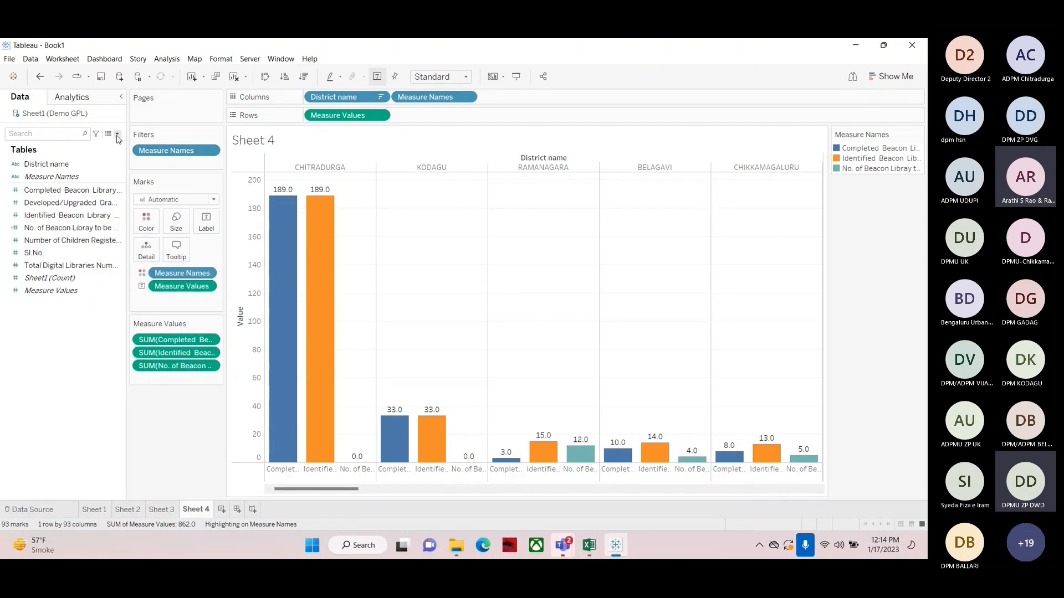
Create a new calculated field and write FM=500 as its first line
{"action": "left_click", "coordinate": [117, 136]}
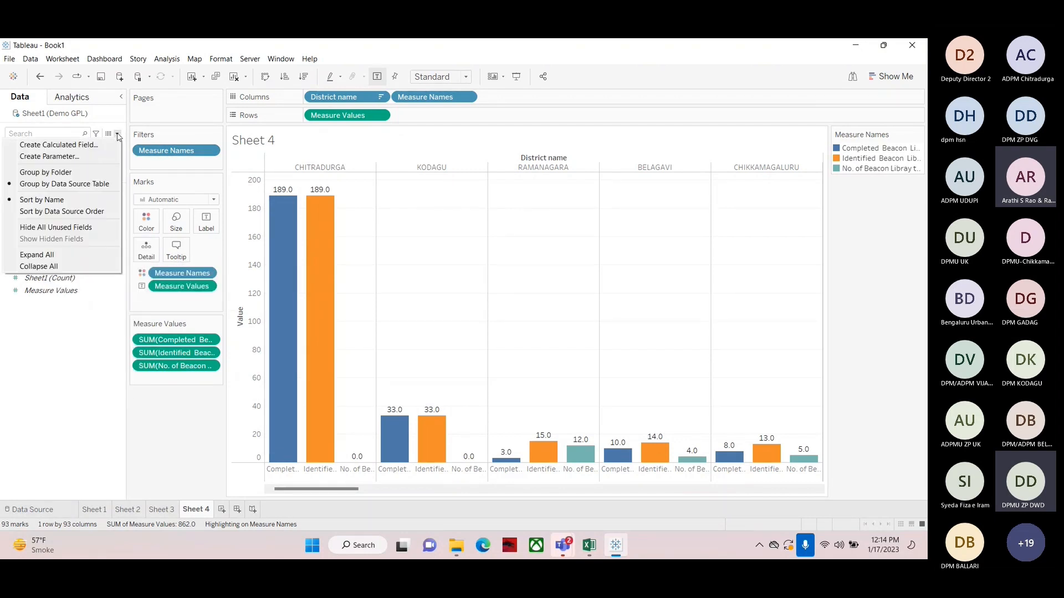
{"action": "left_click", "coordinate": [40, 148]}
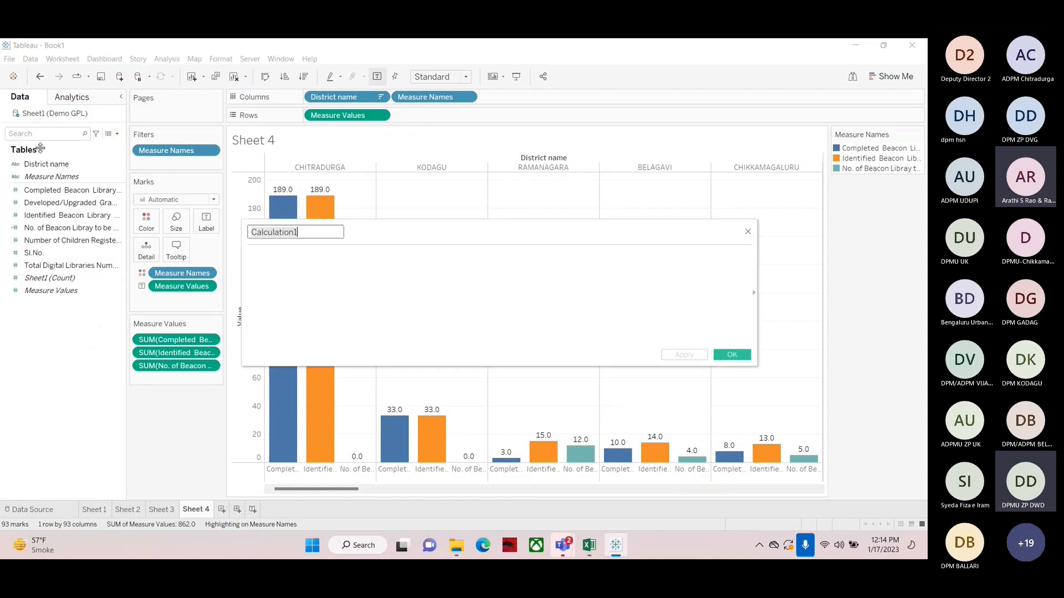
{"action": "left_click", "coordinate": [391, 280]}
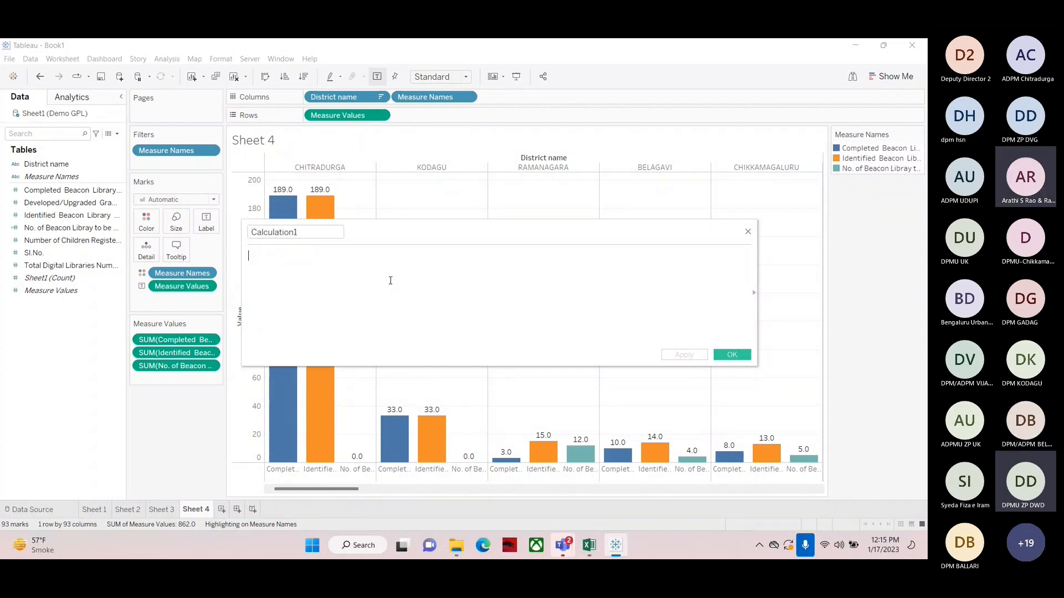
{"action": "type", "text": "fm="}
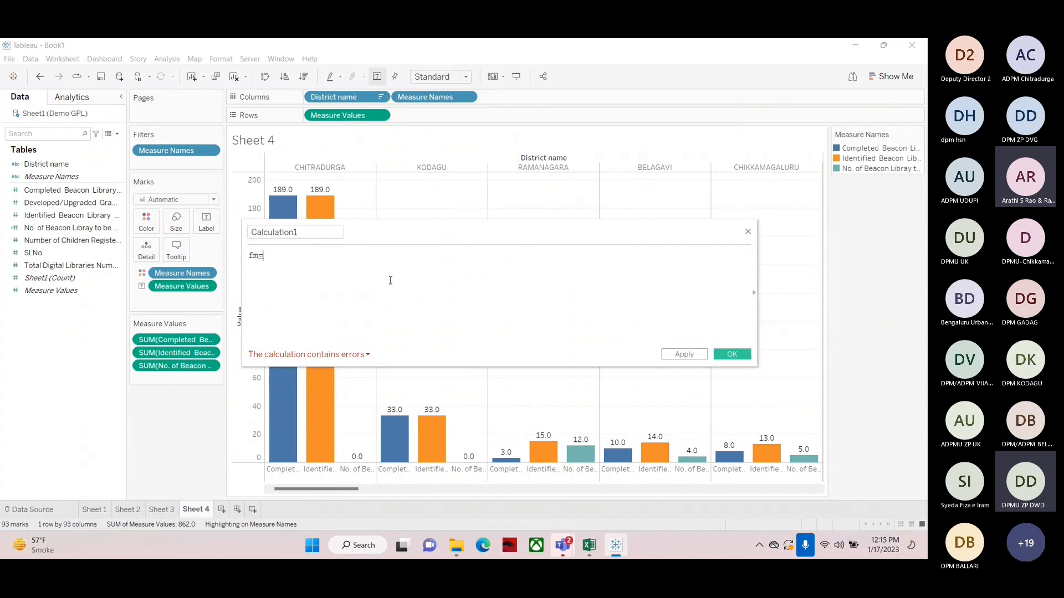
{"action": "type", "text": "500"}
{"action": "key", "text": "Return"}
{"action": "key", "text": "Up"}
{"action": "key", "text": "Delete"}
{"action": "key", "text": "Delete"}
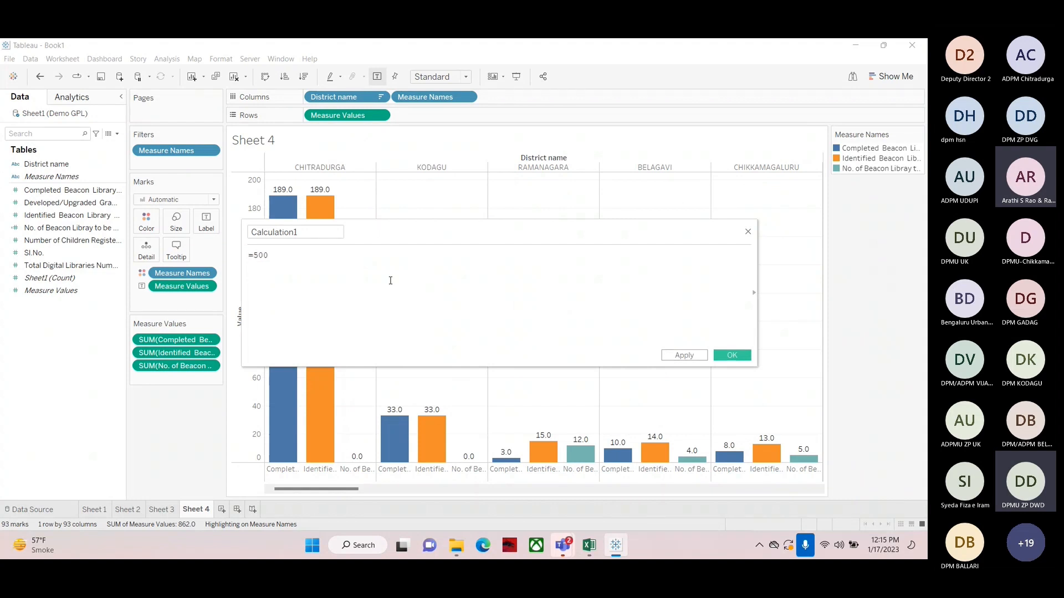
{"action": "type", "text": "F"}
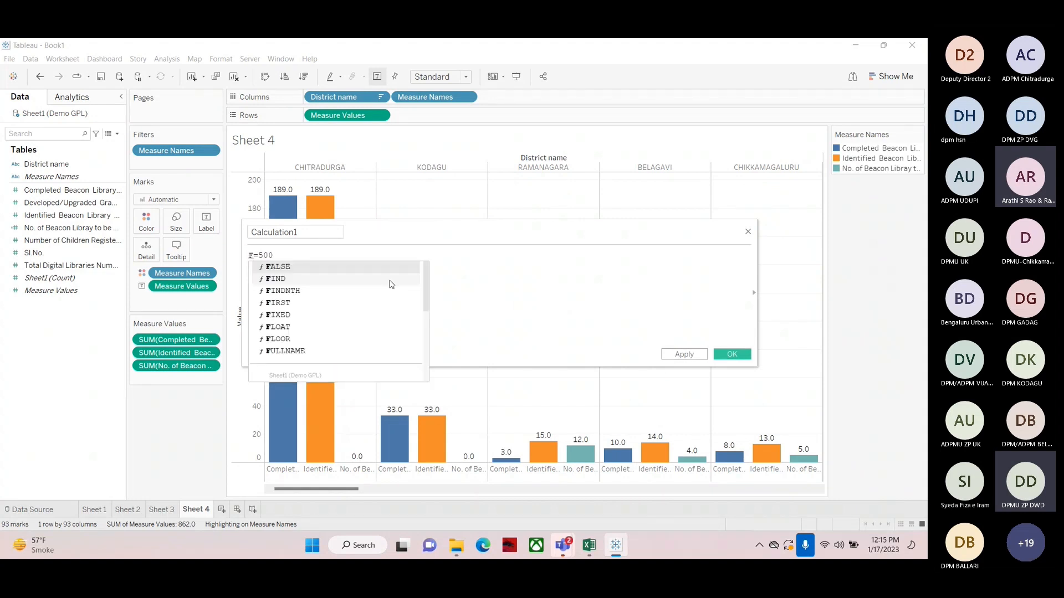
{"action": "type", "text": "M"}
{"action": "left_click", "coordinate": [390, 280]}
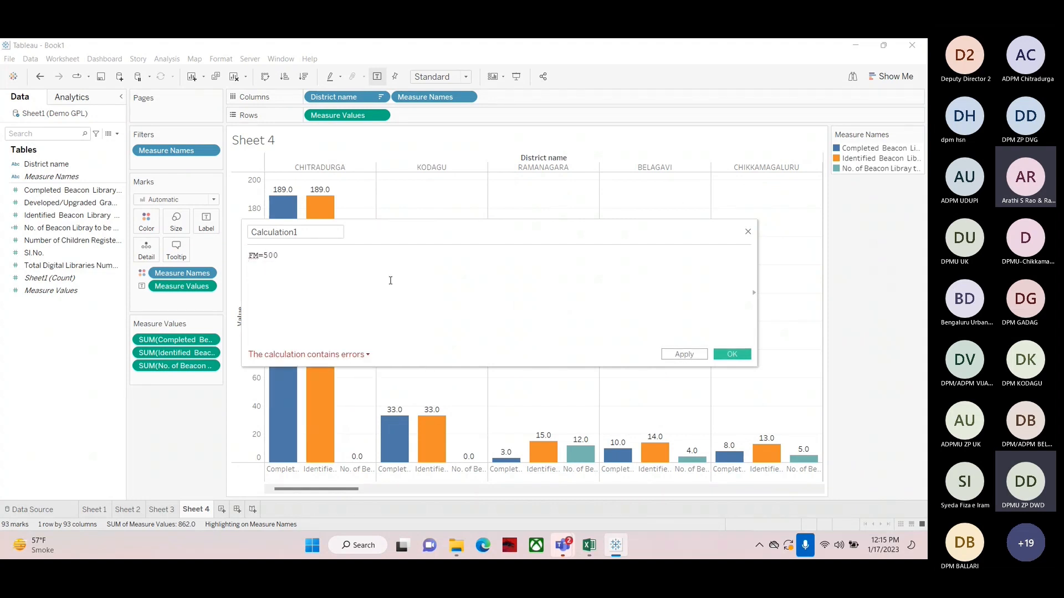
Add a second line MARKS OBTAINED=300 to the calculation
{"action": "type", "text": "SCORE"}
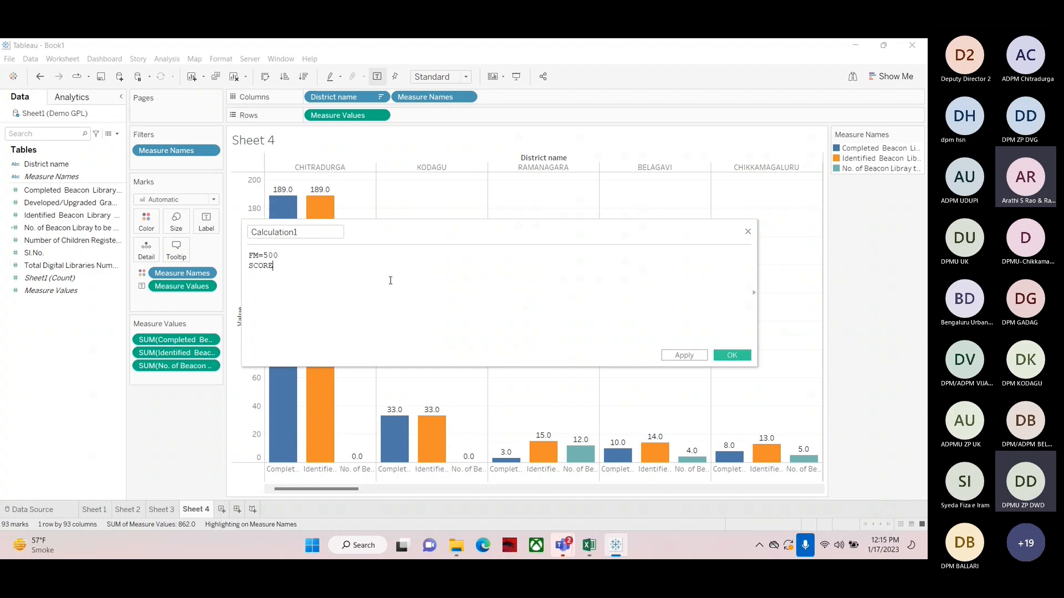
{"action": "key", "text": "BackSpace"}
{"action": "key", "text": "BackSpace"}
{"action": "key", "text": "BackSpace"}
{"action": "key", "text": "BackSpace"}
{"action": "key", "text": "BackSpace"}
{"action": "type", "text": "mARKS OBTAINED=300"}
{"action": "key", "text": "Return"}
{"action": "key", "text": "Up"}
{"action": "key", "text": "Delete"}
{"action": "type", "text": "m"}
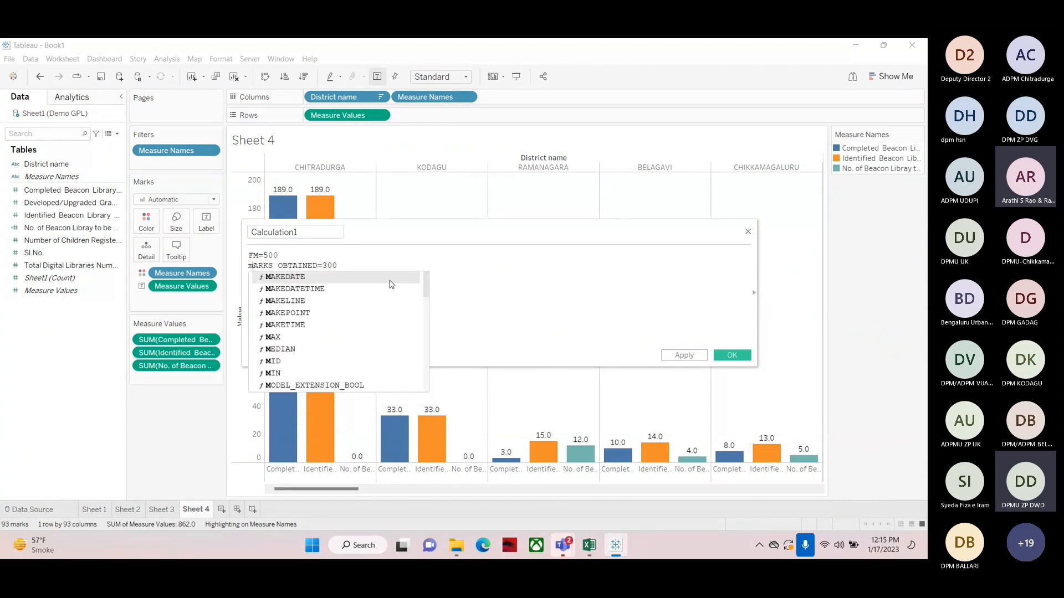
{"action": "key", "text": "BackSpace"}
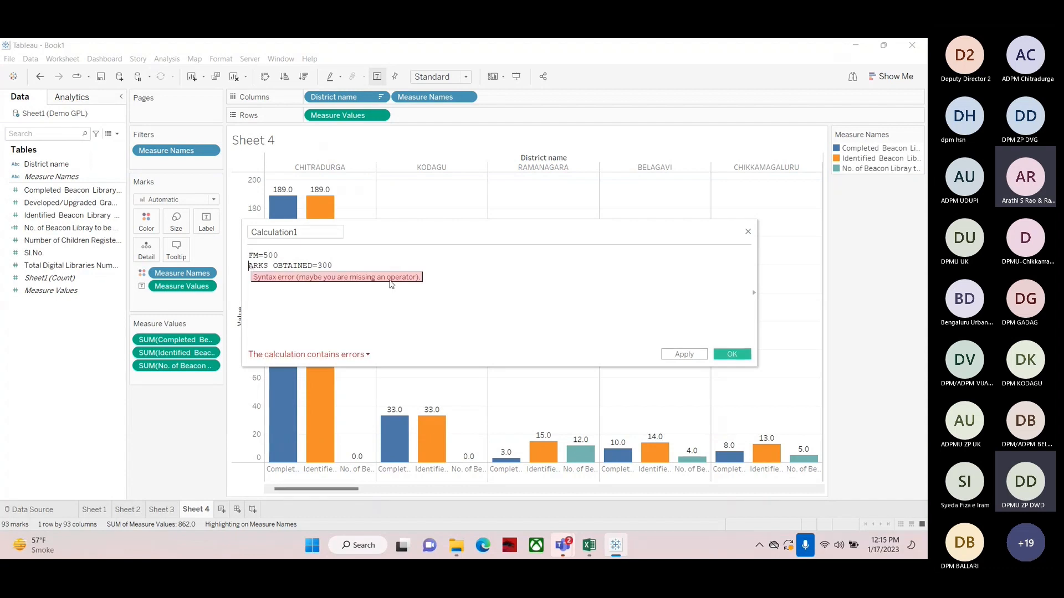
{"action": "type", "text": "M"}
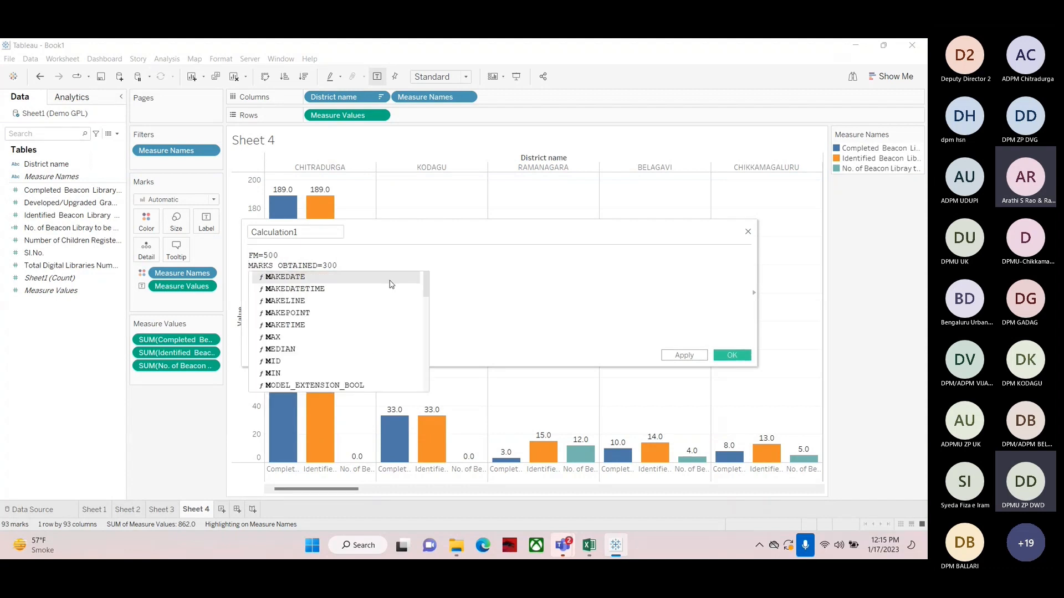
{"action": "key", "text": "Right"}
{"action": "key", "text": "Right"}
{"action": "key", "text": "Right"}
{"action": "key", "text": "Right"}
{"action": "key", "text": "Right"}
{"action": "key", "text": "Right"}
{"action": "key", "text": "Right"}
{"action": "key", "text": "Right"}
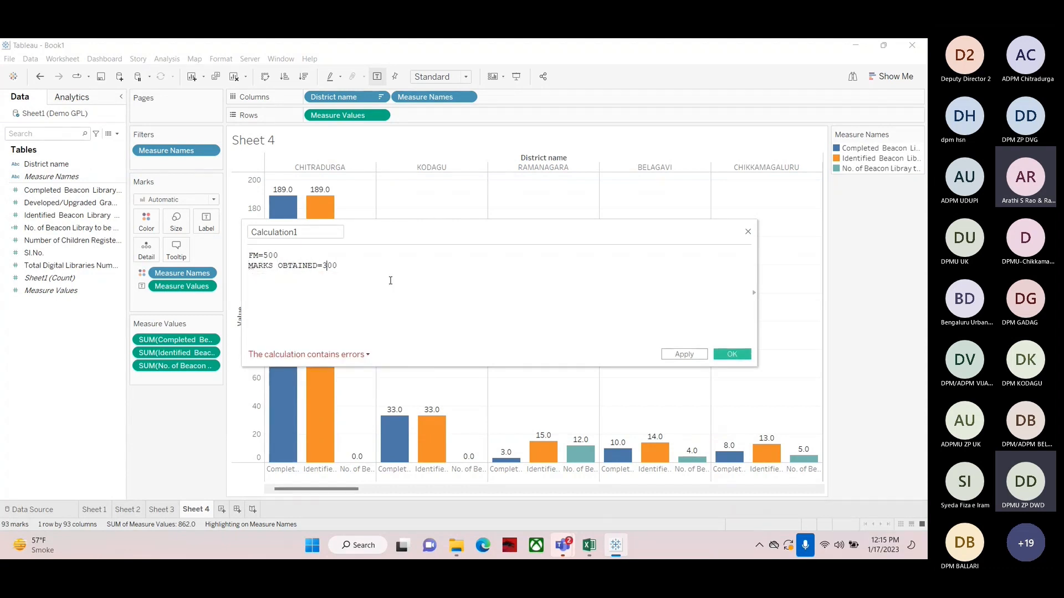
Add a blank line and a third calculation line reading 300/500*100
{"action": "key", "text": "Return"}
{"action": "key", "text": "Return"}
{"action": "key", "text": "Up"}
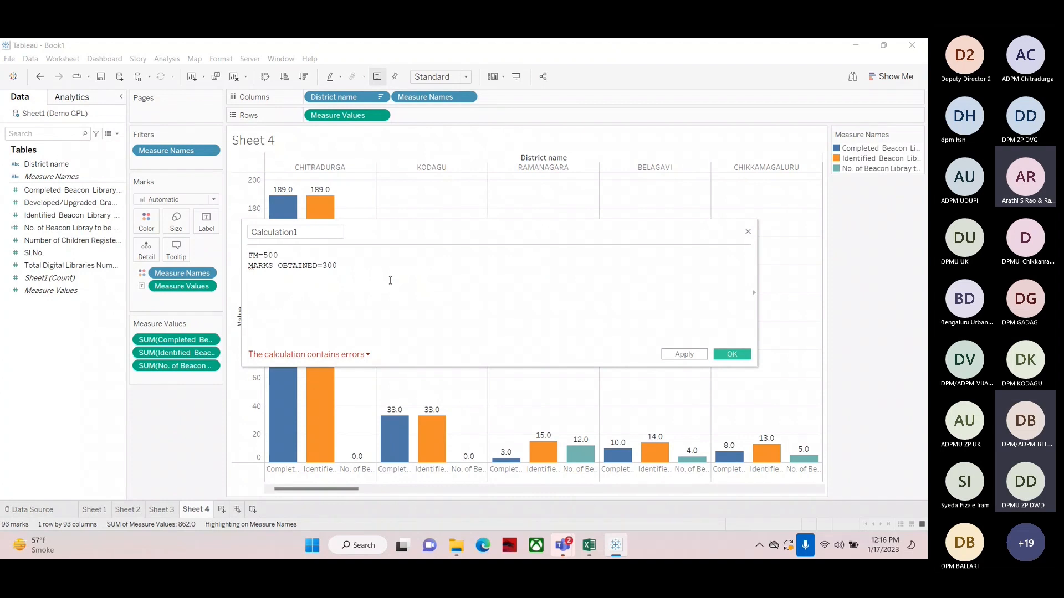
{"action": "key", "text": "Return"}
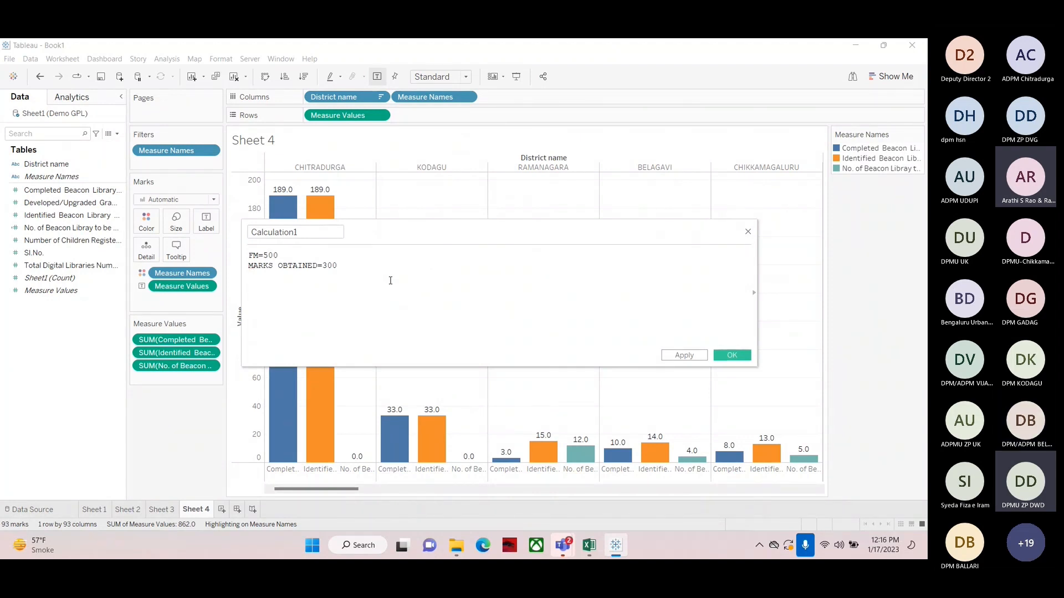
{"action": "type", "text": "FM"}
{"action": "key", "text": "BackSpace"}
{"action": "key", "text": "BackSpace"}
{"action": "type", "text": "500/"}
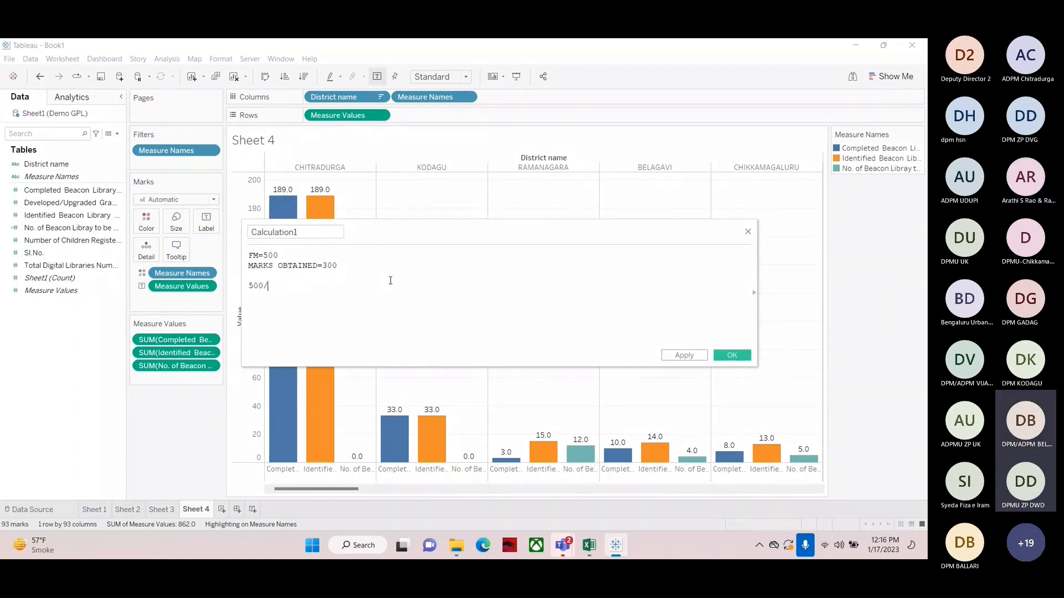
{"action": "type", "text": "300"}
{"action": "key", "text": "BackSpace"}
{"action": "key", "text": "BackSpace"}
{"action": "key", "text": "BackSpace"}
{"action": "key", "text": "BackSpace"}
{"action": "key", "text": "BackSpace"}
{"action": "key", "text": "BackSpace"}
{"action": "key", "text": "BackSpace"}
{"action": "type", "text": "300"}
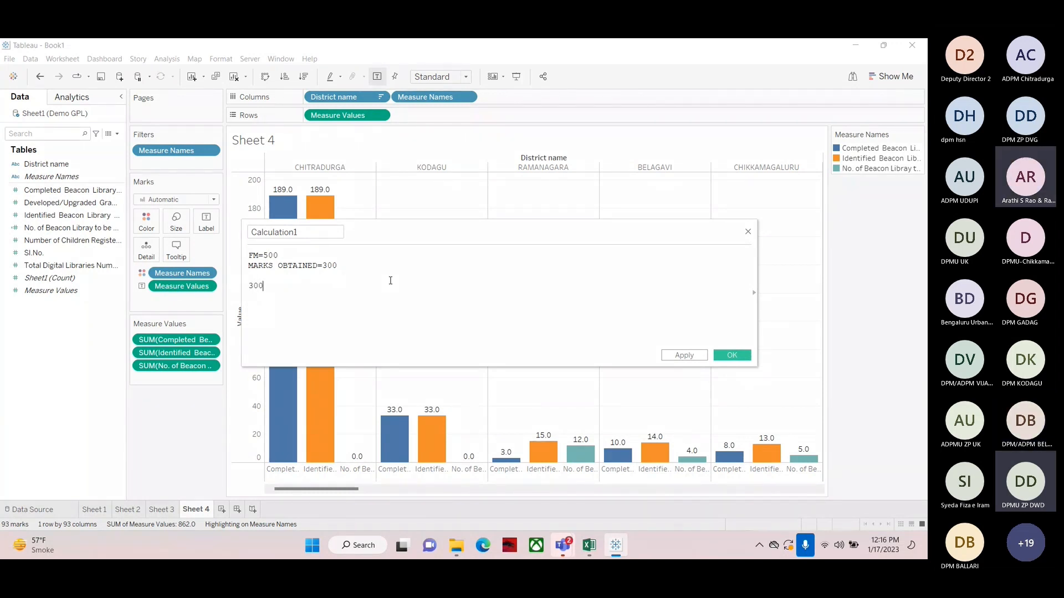
{"action": "type", "text": "/500"}
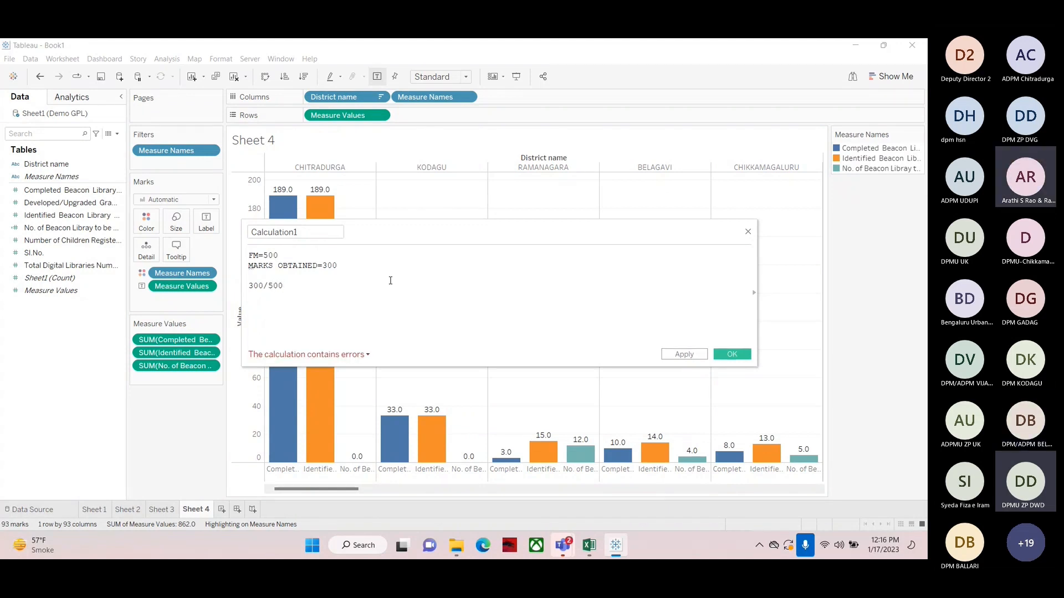
{"action": "type", "text": "*100"}
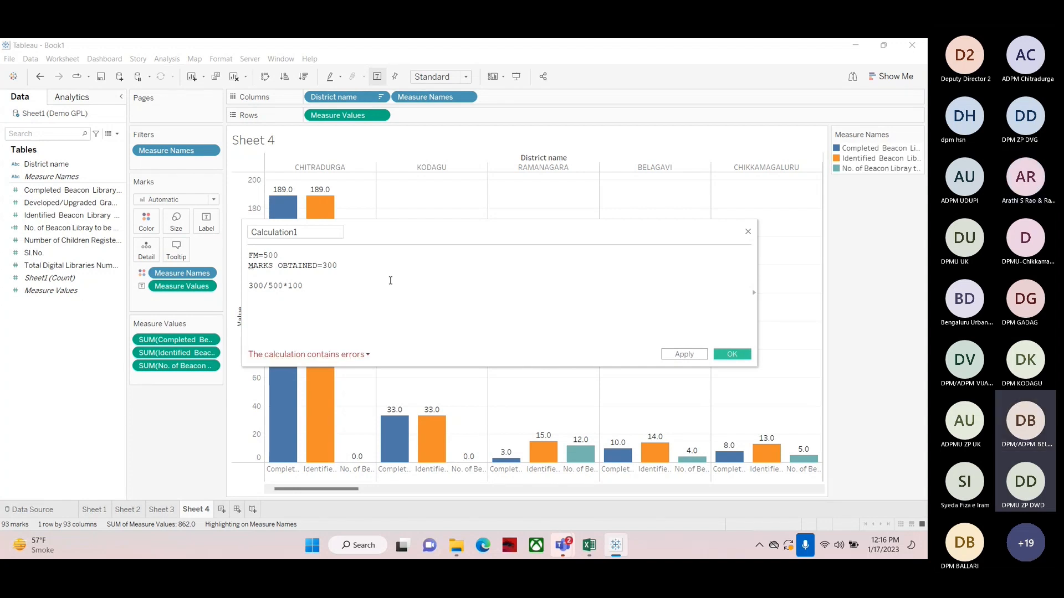
Add another line to the calculation reading 60% OF 500
{"action": "key", "text": "Left"}
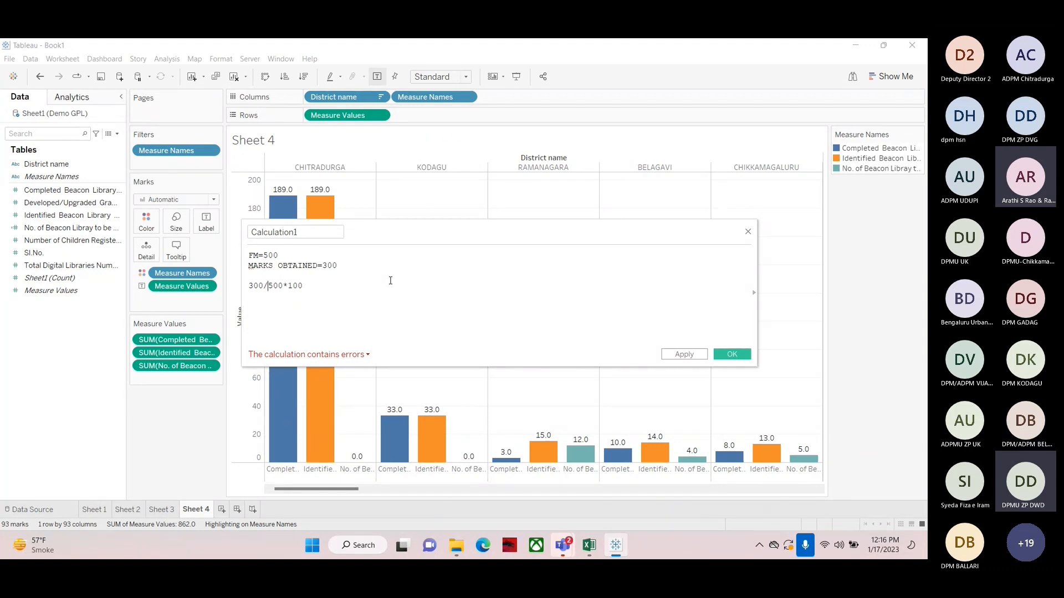
{"action": "key", "text": "Left"}
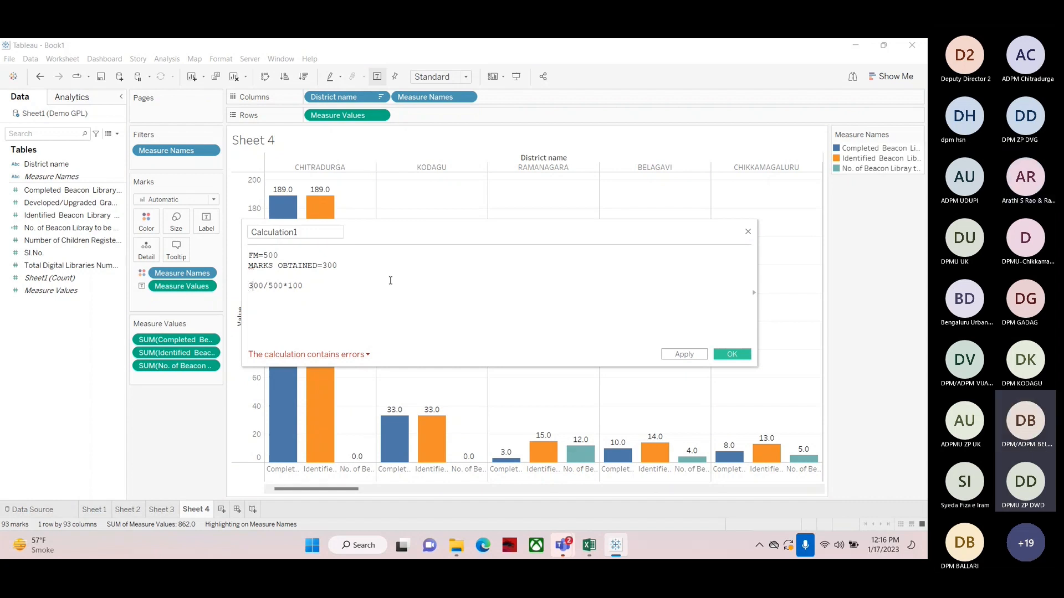
{"action": "key", "text": "Right"}
{"action": "key", "text": "Right"}
{"action": "key", "text": "Right"}
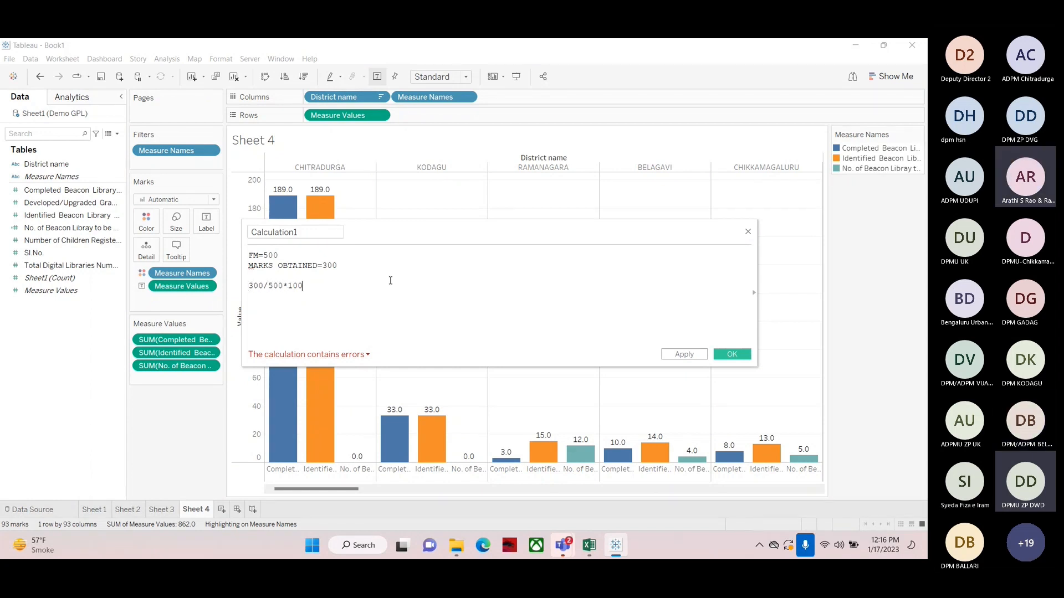
{"action": "key", "text": "Return"}
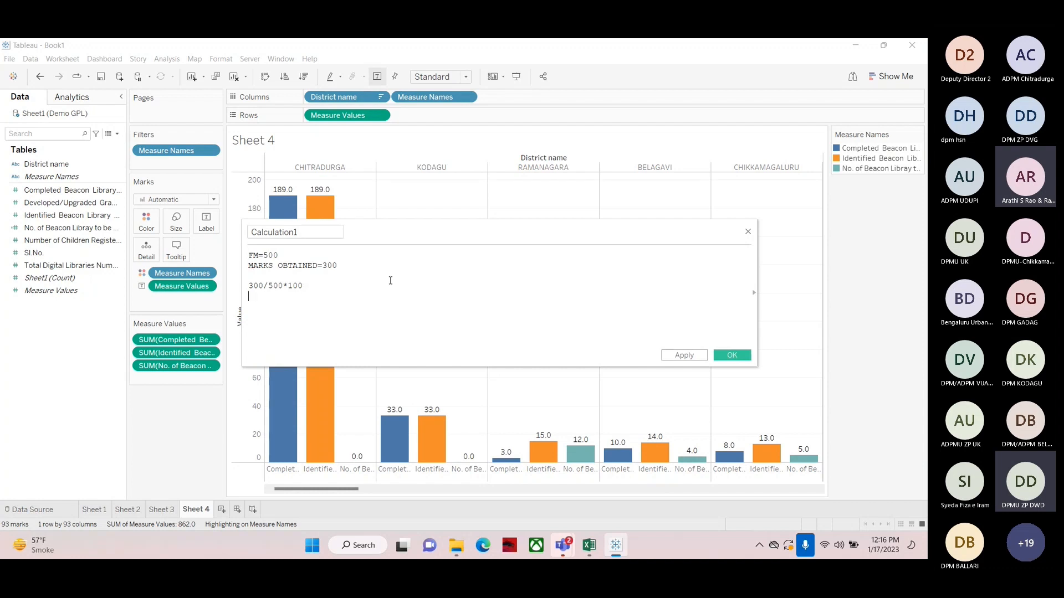
{"action": "key", "text": "Return"}
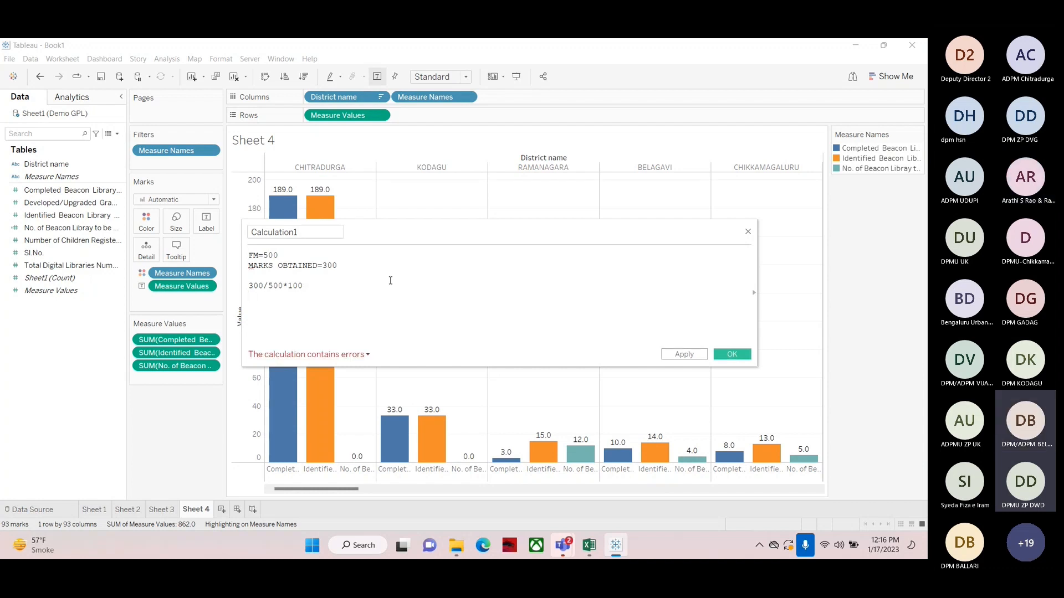
{"action": "type", "text": "50"}
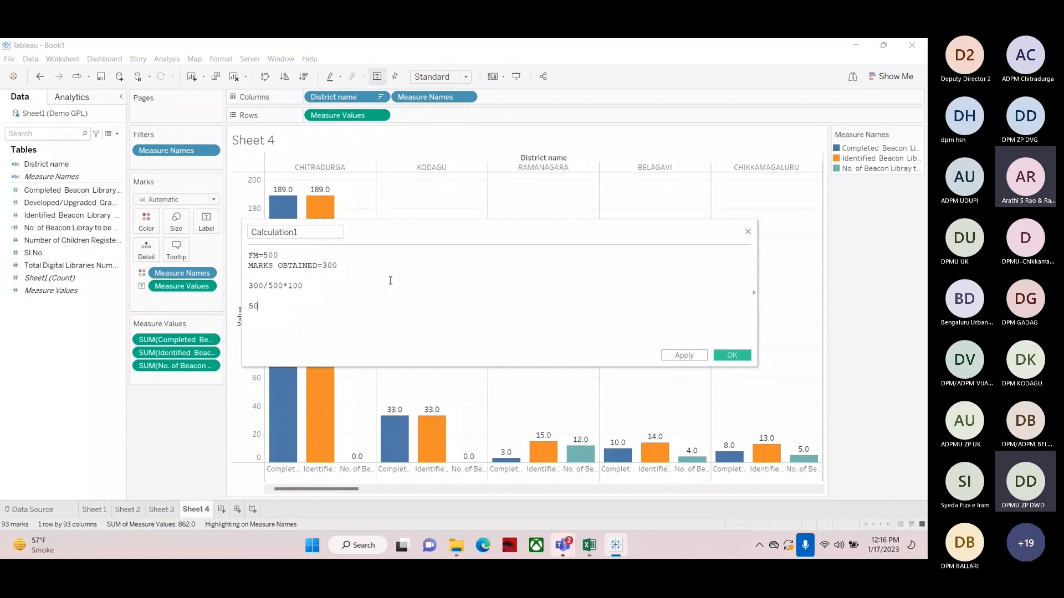
{"action": "type", "text": "% OF 500"}
{"action": "key", "text": "Home"}
{"action": "key", "text": "Delete"}
{"action": "type", "text": "6"}
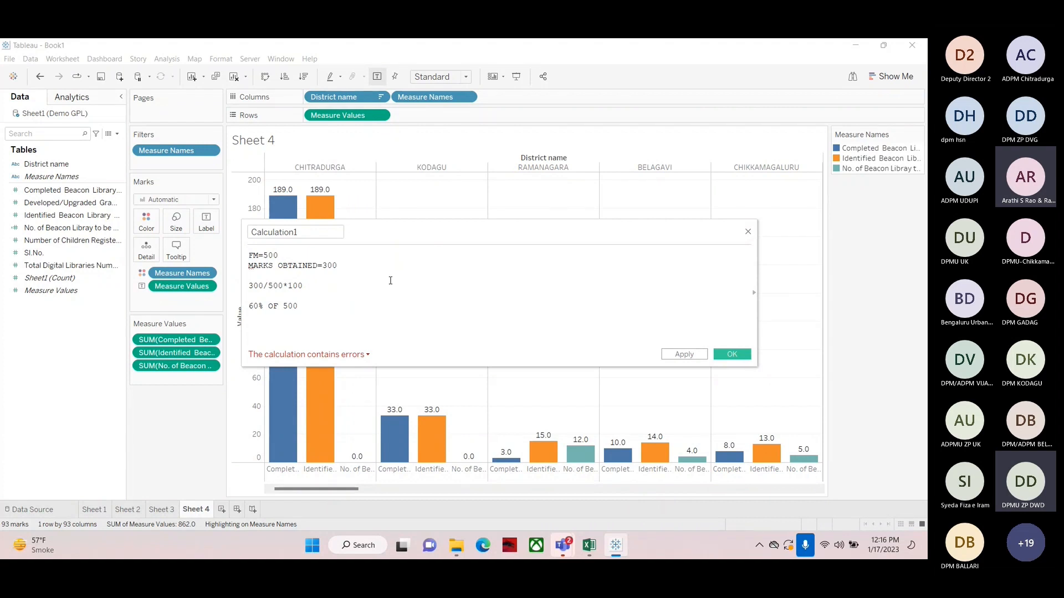
Clear all the example text from the calculation editor
{"action": "left_click_drag", "start_coordinate": [263, 256], "coordinate": [363, 270]}
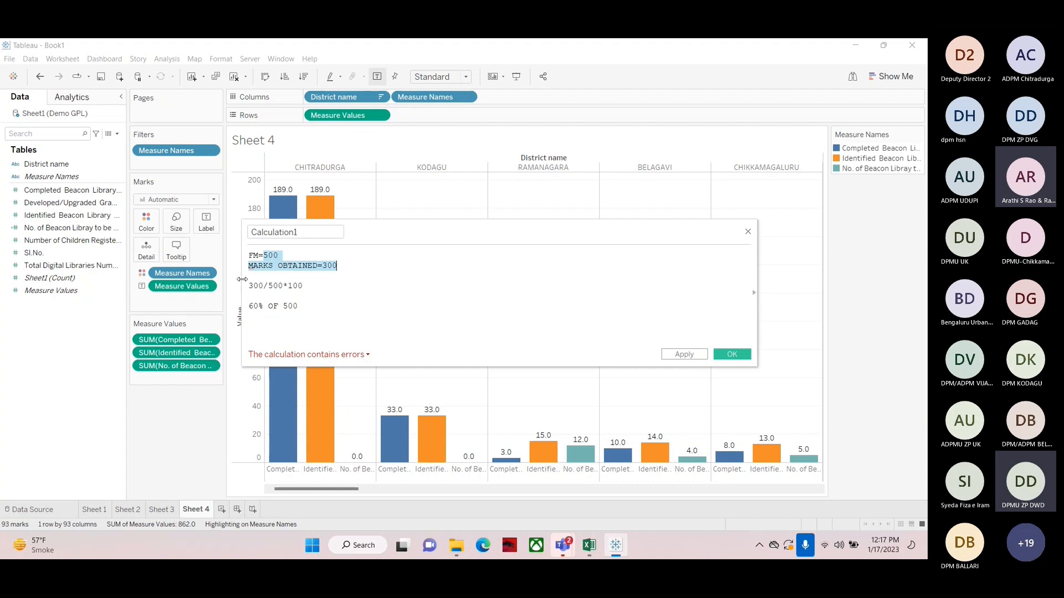
{"action": "left_click_drag", "start_coordinate": [325, 305], "coordinate": [248, 285]}
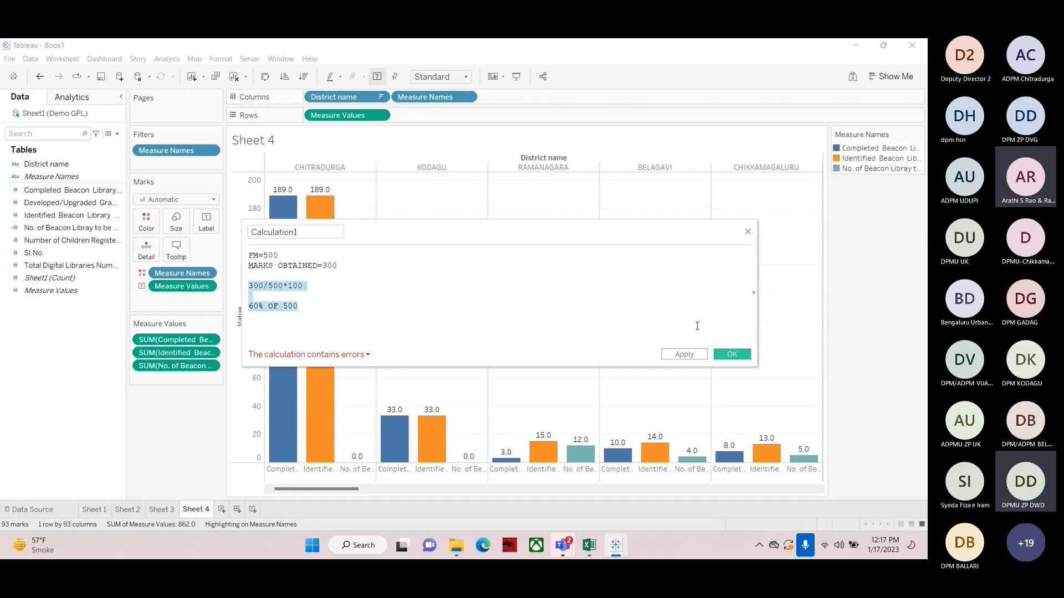
{"action": "key", "text": "BackSpace"}
{"action": "key", "text": "BackSpace"}
{"action": "key", "text": "BackSpace"}
{"action": "key", "text": "BackSpace"}
{"action": "key", "text": "BackSpace"}
{"action": "key", "text": "BackSpace"}
{"action": "key", "text": "BackSpace"}
{"action": "key", "text": "BackSpace"}
{"action": "key", "text": "BackSpace"}
{"action": "key", "text": "BackSpace"}
{"action": "key", "text": "BackSpace"}
{"action": "key", "text": "BackSpace"}
{"action": "key", "text": "BackSpace"}
{"action": "key", "text": "BackSpace"}
{"action": "key", "text": "BackSpace"}
{"action": "key", "text": "BackSpace"}
{"action": "key", "text": "BackSpace"}
{"action": "key", "text": "BackSpace"}
{"action": "key", "text": "BackSpace"}
{"action": "key", "text": "BackSpace"}
{"action": "key", "text": "BackSpace"}
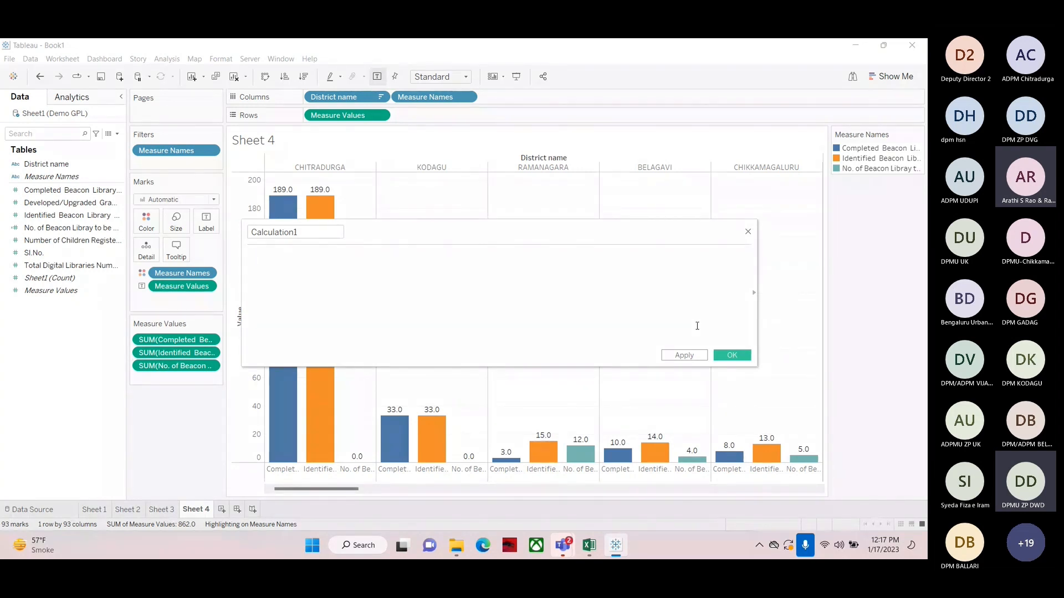
Write the formula [Completed Beacon Library Numbers]/[Identified Beacon Library Numbers]*100 using the data fields
{"action": "left_click", "coordinate": [31, 218]}
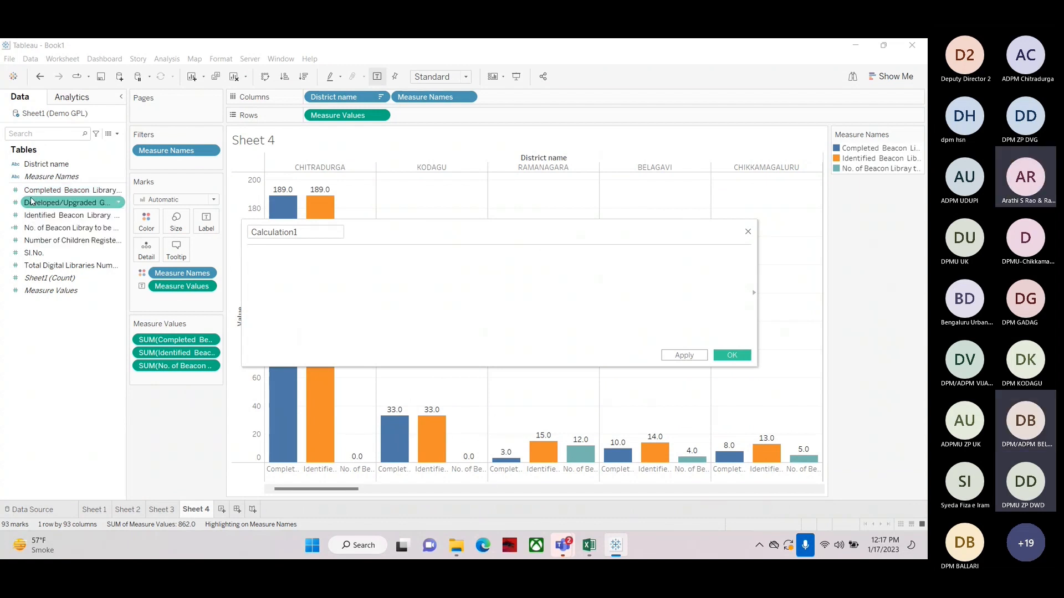
{"action": "left_click_drag", "start_coordinate": [32, 190], "coordinate": [281, 269]}
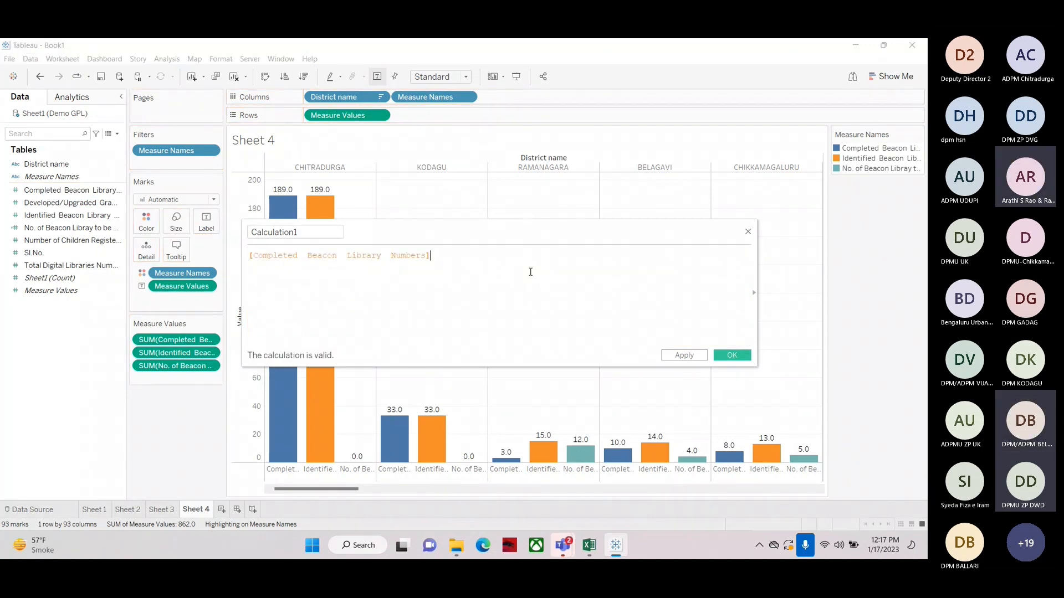
{"action": "type", "text": "/"}
{"action": "left_click_drag", "start_coordinate": [55, 215], "coordinate": [462, 272]}
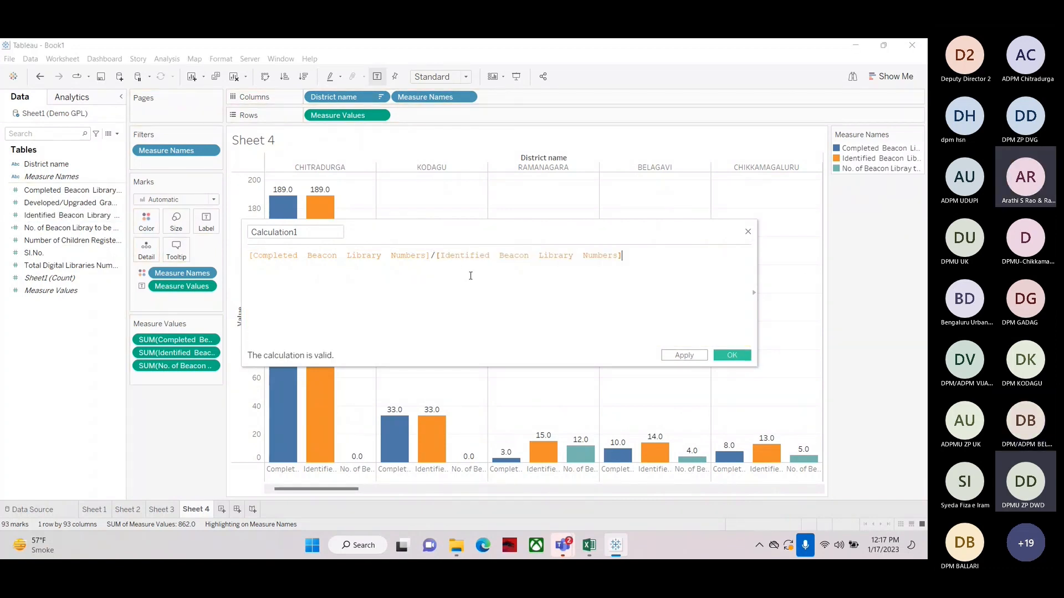
{"action": "type", "text": "*100"}
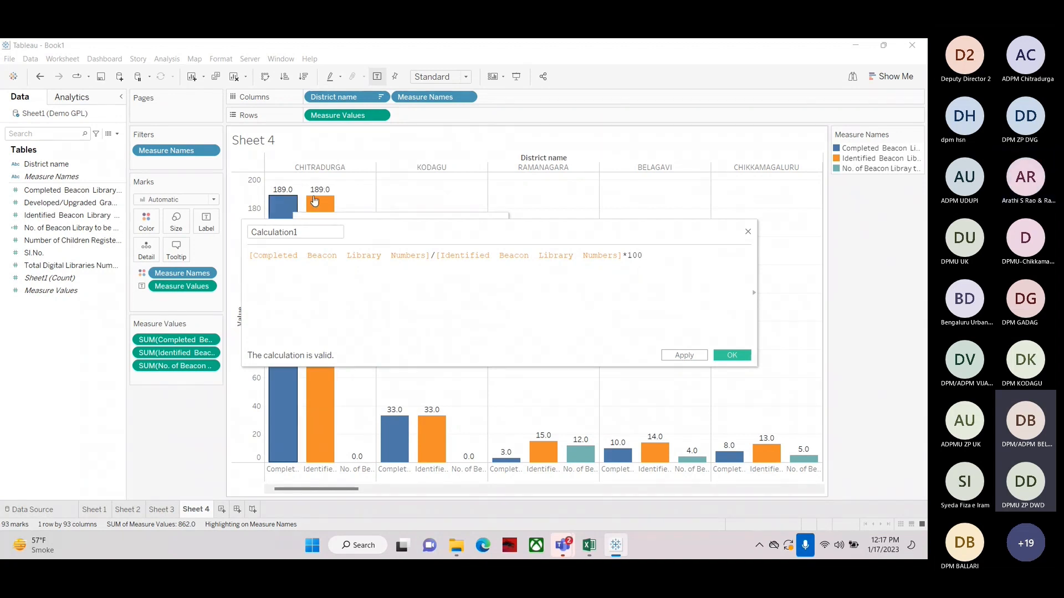
Rename the calculated field to %tage of Completed Beacon Library
{"action": "left_click", "coordinate": [305, 232]}
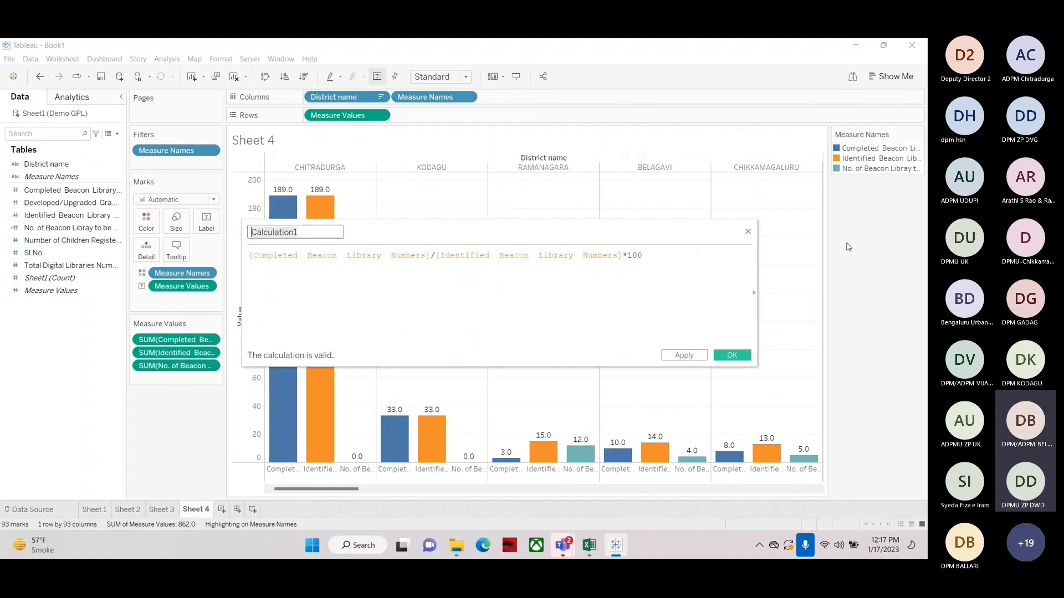
{"action": "key", "text": "ctrl+a"}
{"action": "type", "text": "%TAGE OF COMPLE"}
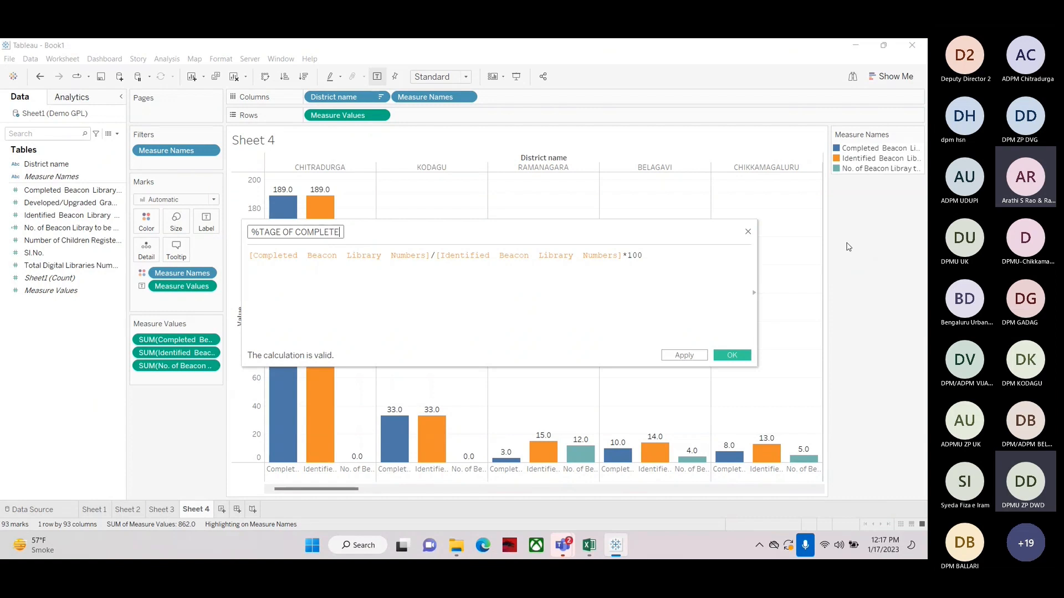
{"action": "type", "text": "T"}
{"action": "key", "text": "BackSpace"}
{"action": "key", "text": "BackSpace"}
{"action": "key", "text": "BackSpace"}
{"action": "key", "text": "BackSpace"}
{"action": "key", "text": "BackSpace"}
{"action": "key", "text": "BackSpace"}
{"action": "key", "text": "BackSpace"}
{"action": "key", "text": "BackSpace"}
{"action": "key", "text": "BackSpace"}
{"action": "key", "text": "BackSpace"}
{"action": "key", "text": "BackSpace"}
{"action": "key", "text": "BackSpace"}
{"action": "key", "text": "BackSpace"}
{"action": "key", "text": "BackSpace"}
{"action": "key", "text": "BackSpace"}
{"action": "key", "text": "BackSpace"}
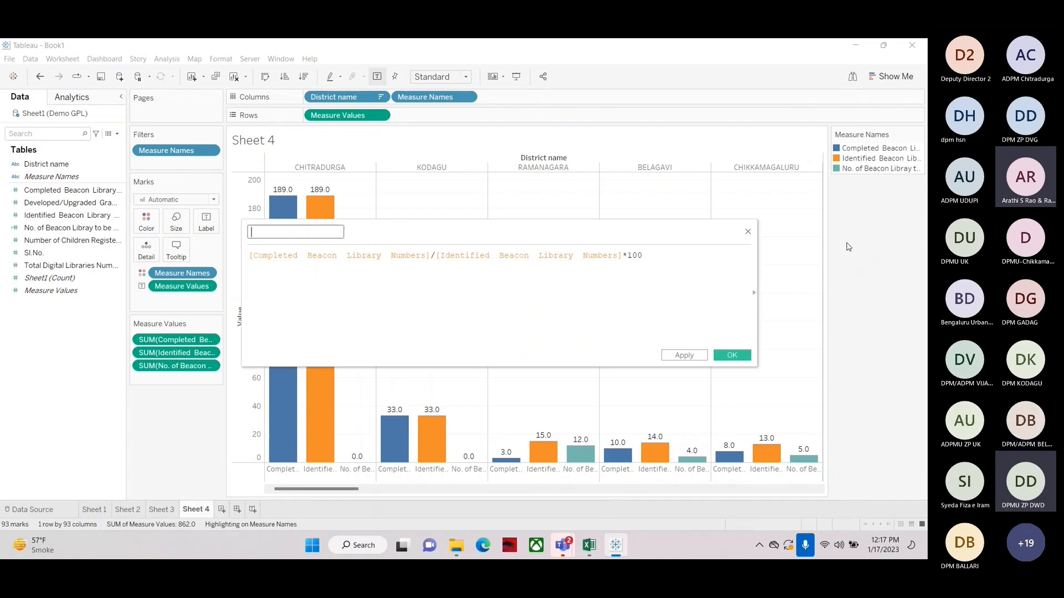
{"action": "type", "text": "%"}
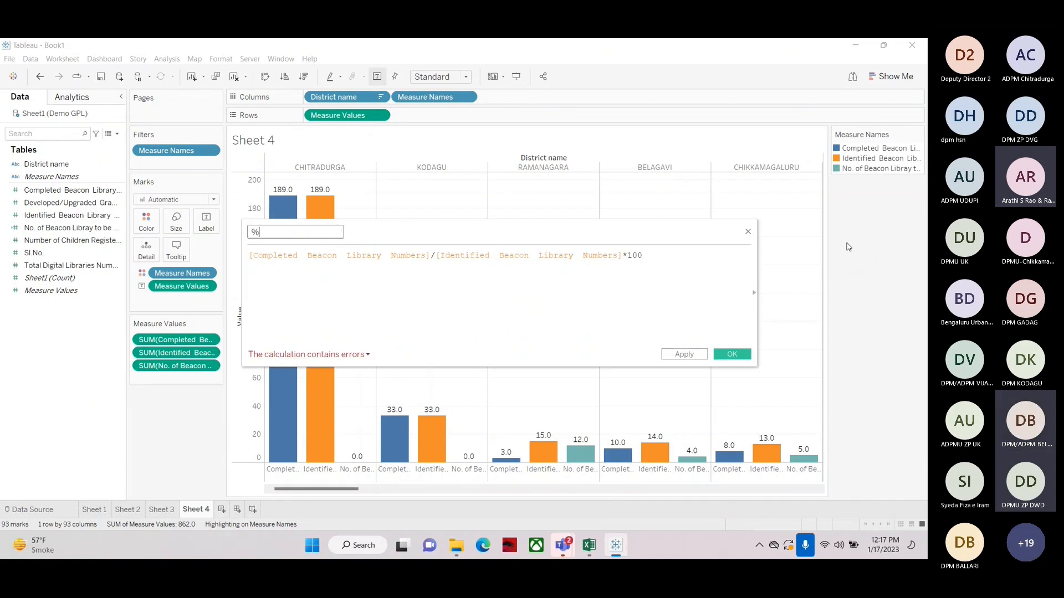
{"action": "type", "text": "tage of Compl"}
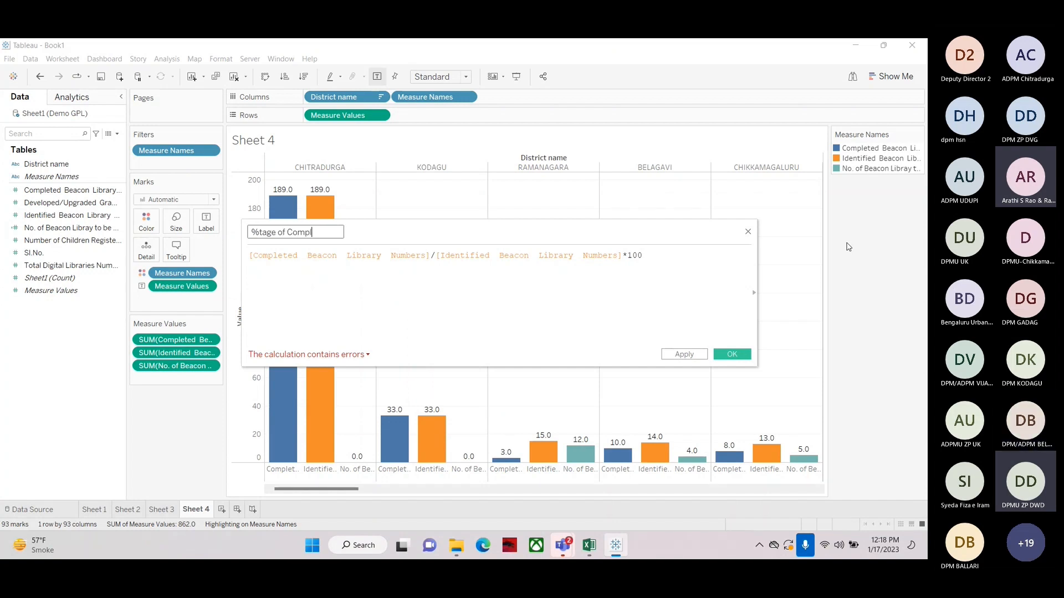
{"action": "type", "text": "eted B"}
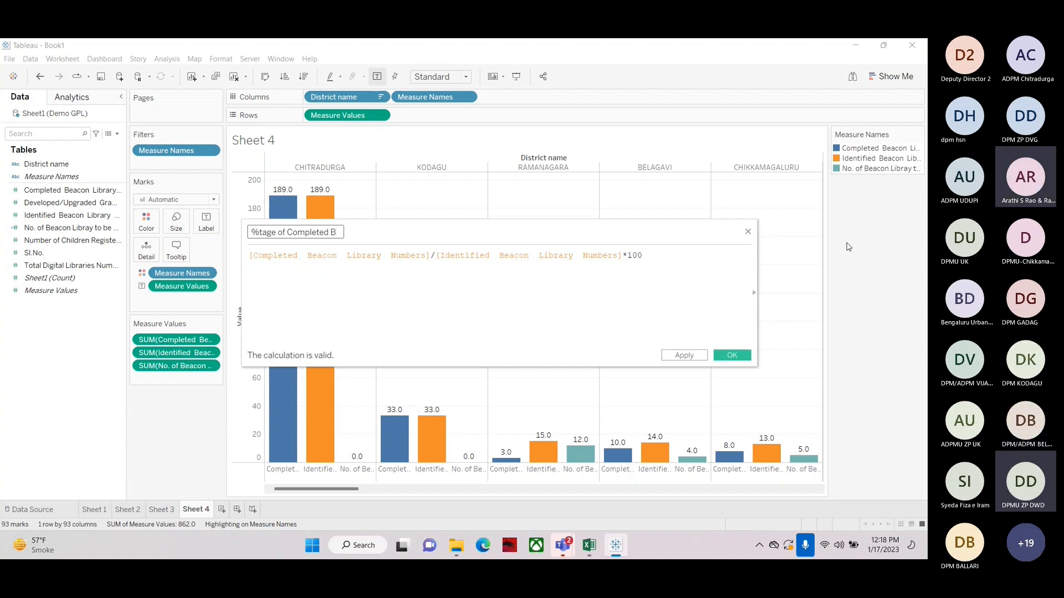
{"action": "type", "text": "eac"}
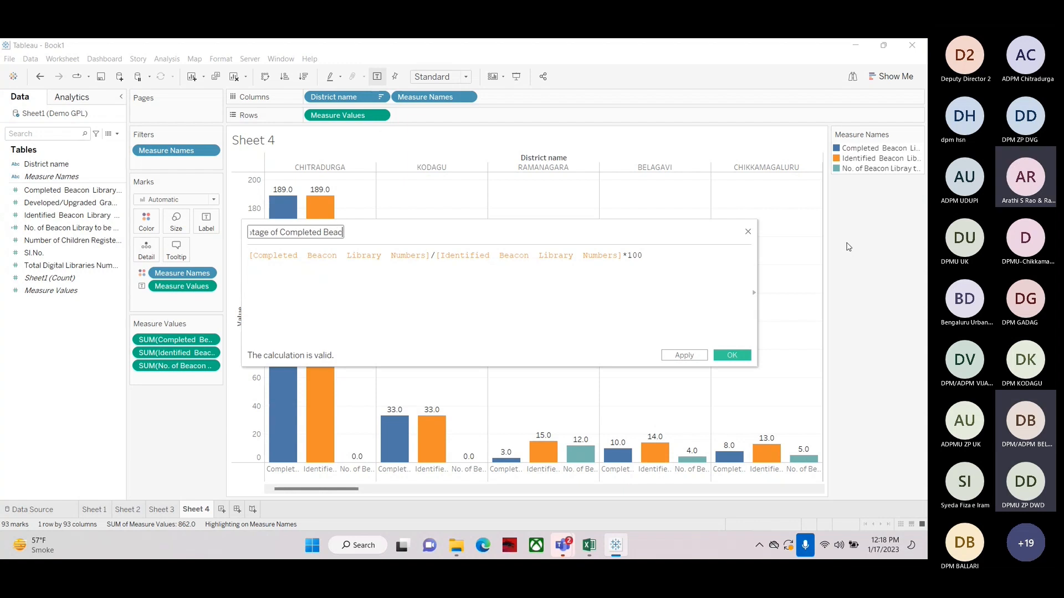
{"action": "type", "text": "on Libray"}
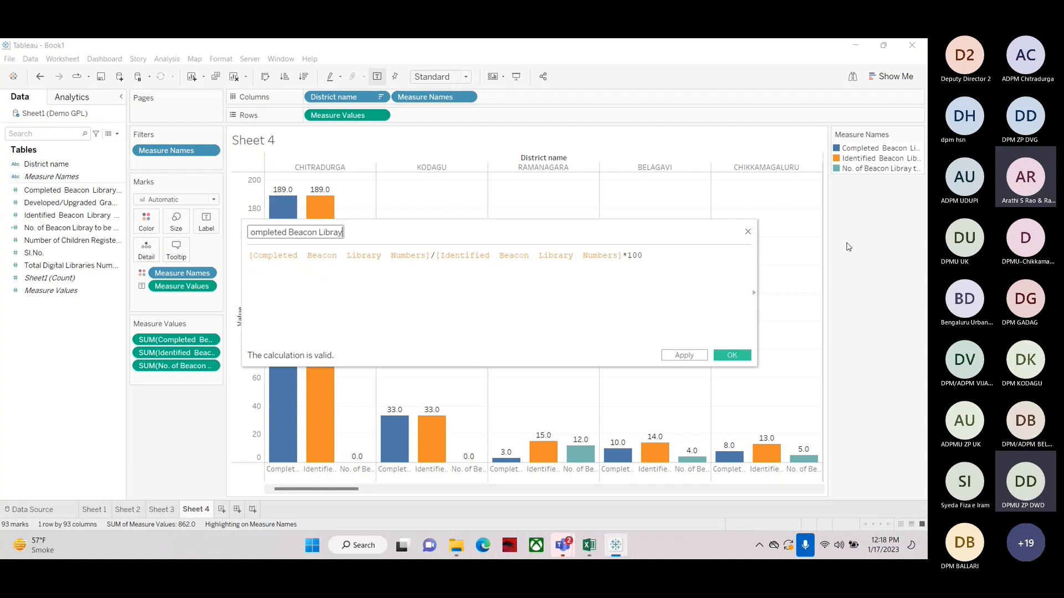
{"action": "type", "text": "ry"}
{"action": "key", "text": "Home"}
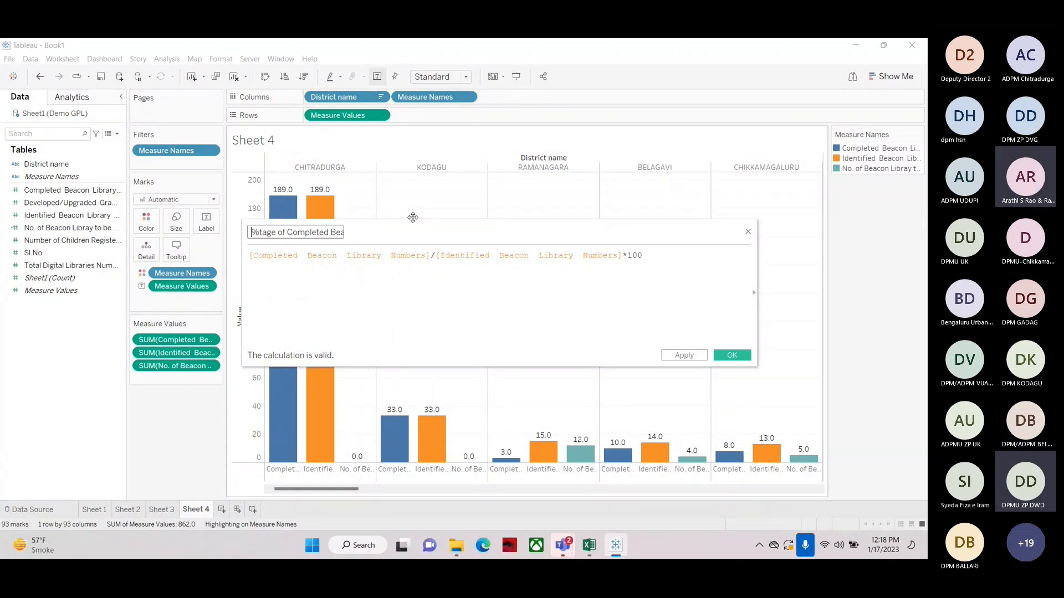
{"action": "key", "text": "End"}
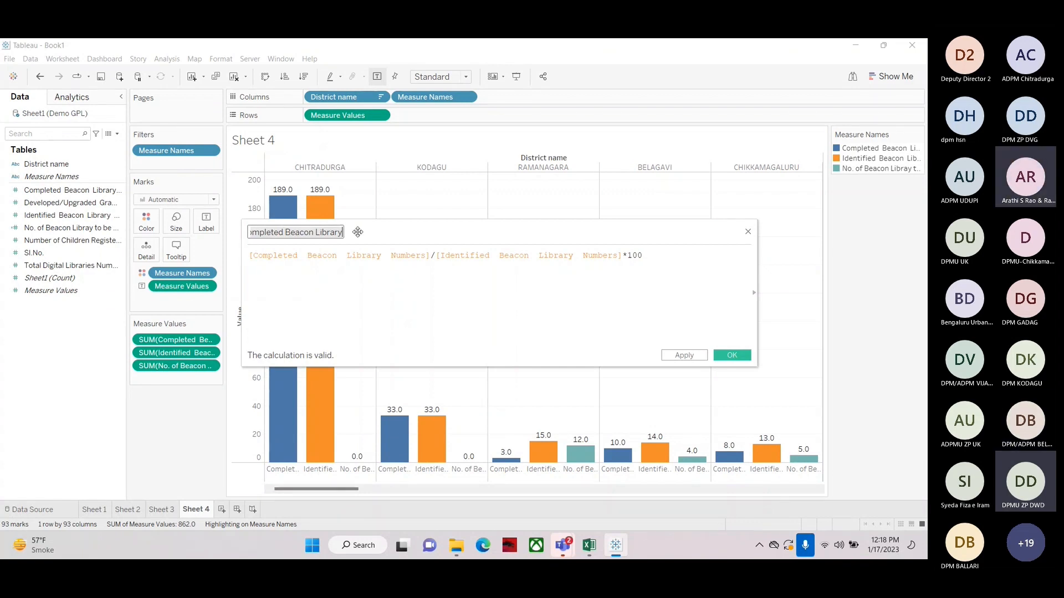
{"action": "key", "text": "Home"}
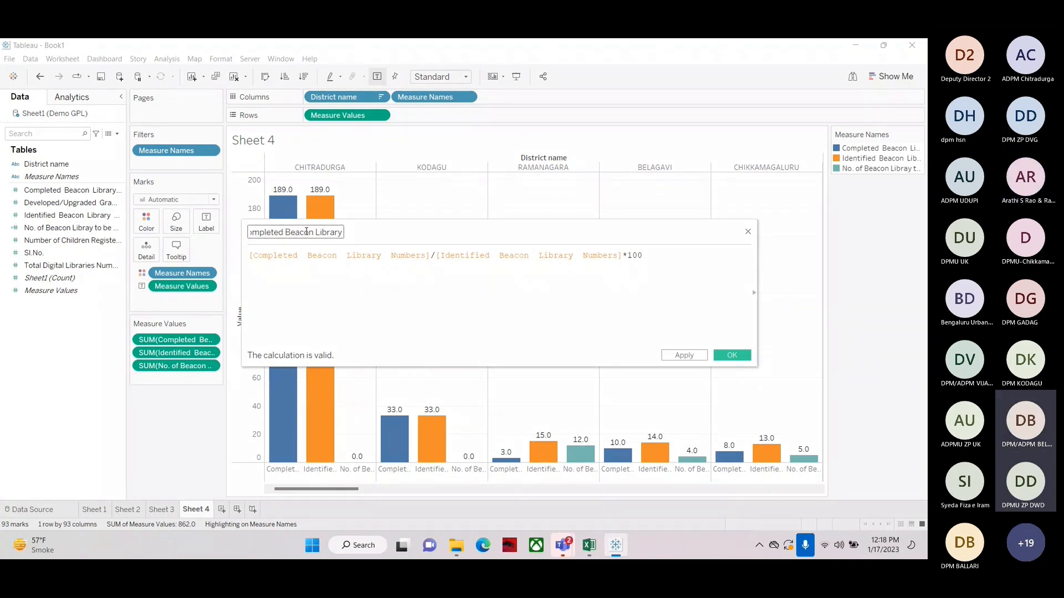
{"action": "type", "text": "%tage of C"}
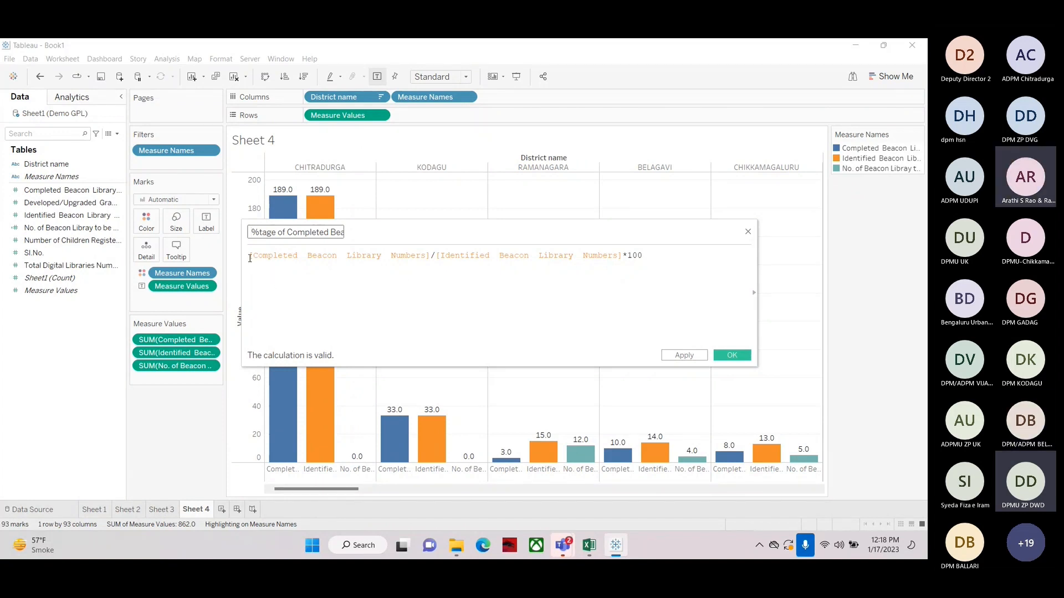
Highlight the Completed Beacon Library Numbers reference in the formula to point it out
{"action": "left_click_drag", "start_coordinate": [249, 256], "coordinate": [405, 241]}
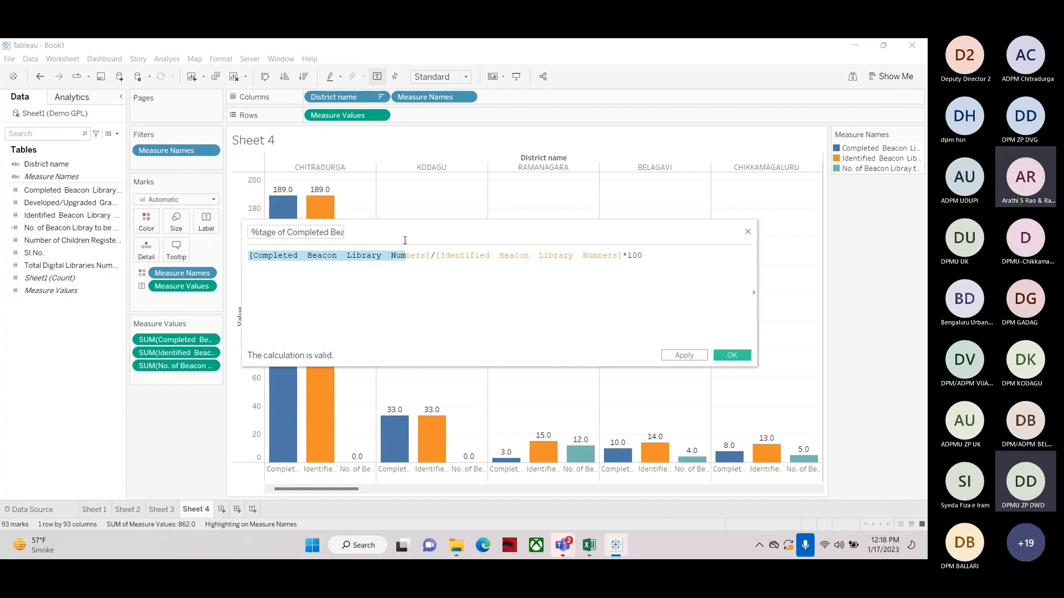
{"action": "double_click", "coordinate": [397, 259]}
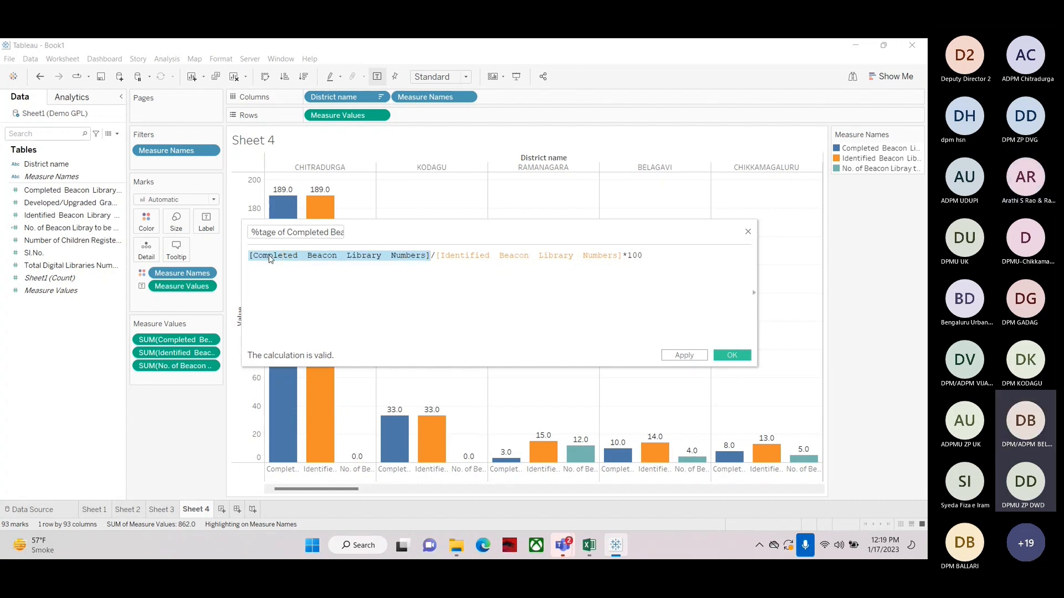
{"action": "left_click", "coordinate": [420, 269]}
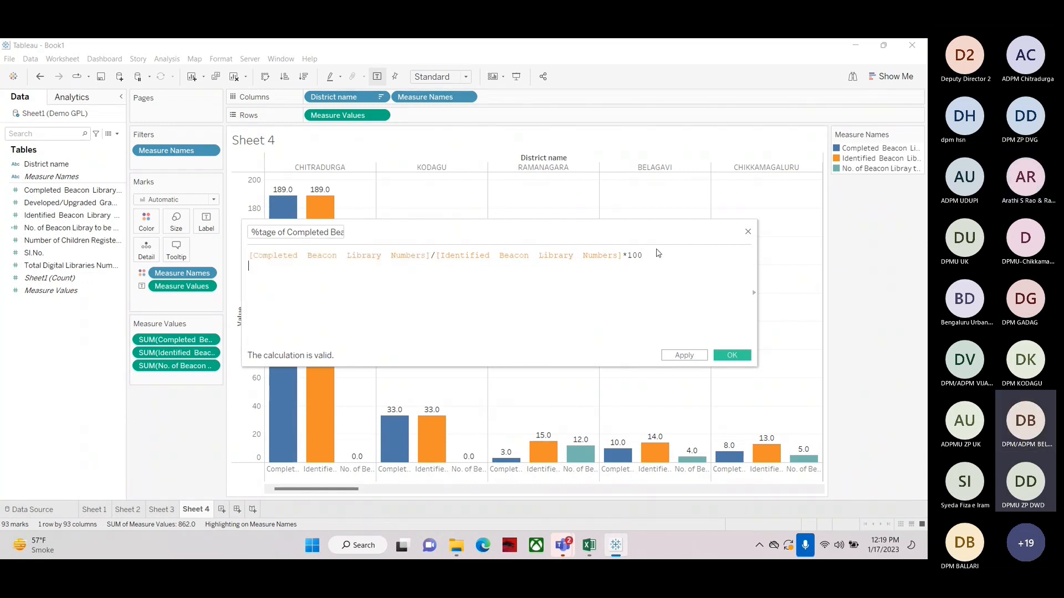
Save the calculated field and, on a new sheet, tabulate districts with Completed, Identified and %tage of Completed Beacon Library values
{"action": "left_click", "coordinate": [731, 355]}
{"action": "key", "text": "ctrl+m"}
{"action": "left_click_drag", "start_coordinate": [44, 164], "coordinate": [345, 121]}
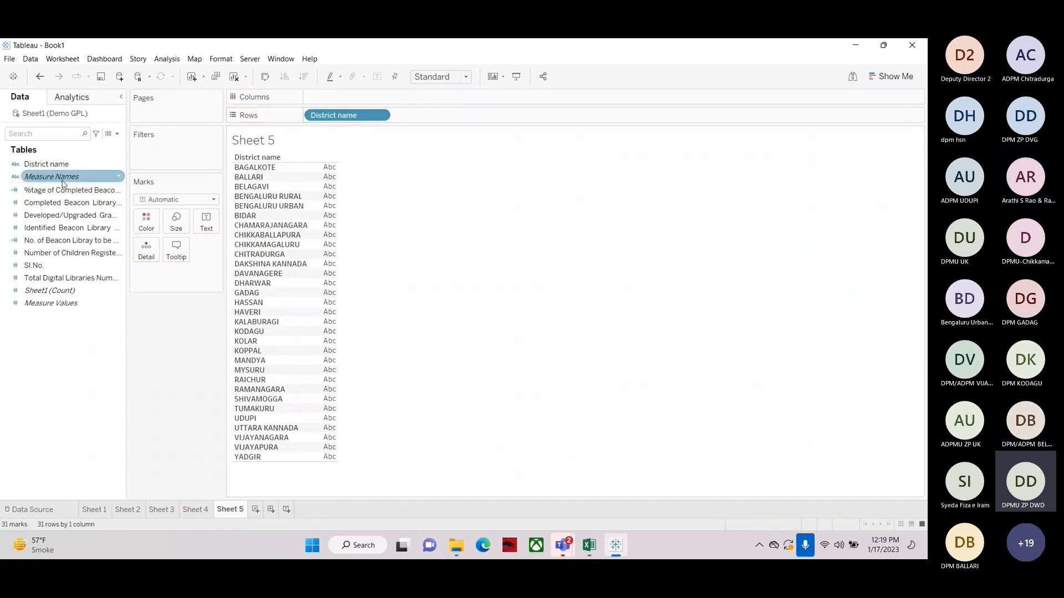
{"action": "left_click_drag", "start_coordinate": [62, 184], "coordinate": [325, 267]}
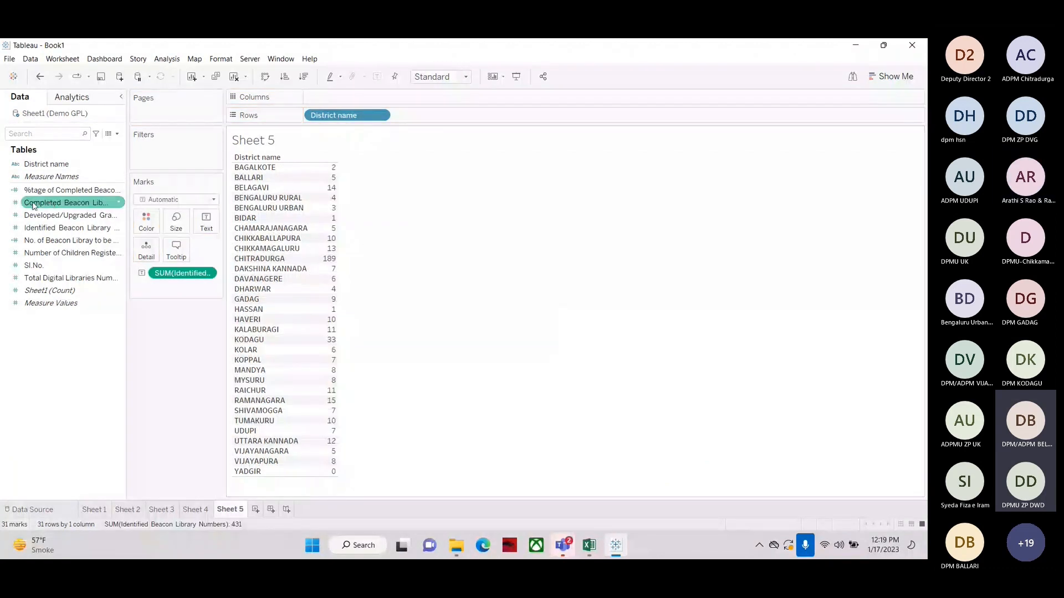
{"action": "left_click_drag", "start_coordinate": [33, 205], "coordinate": [332, 255]}
{"action": "left_click_drag", "start_coordinate": [63, 190], "coordinate": [408, 277]}
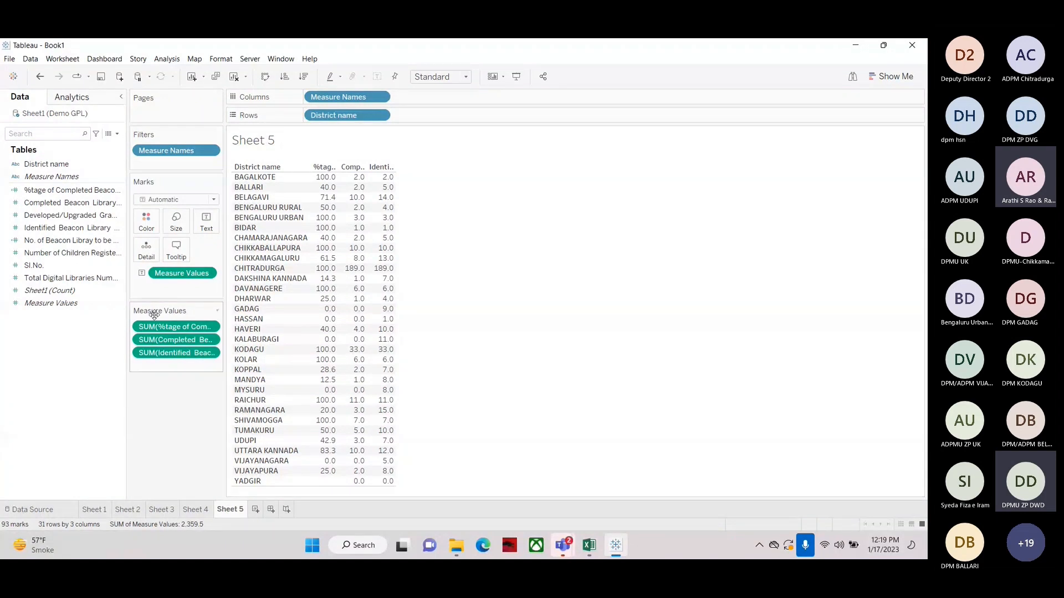
{"action": "left_click_drag", "start_coordinate": [154, 314], "coordinate": [474, 245]}
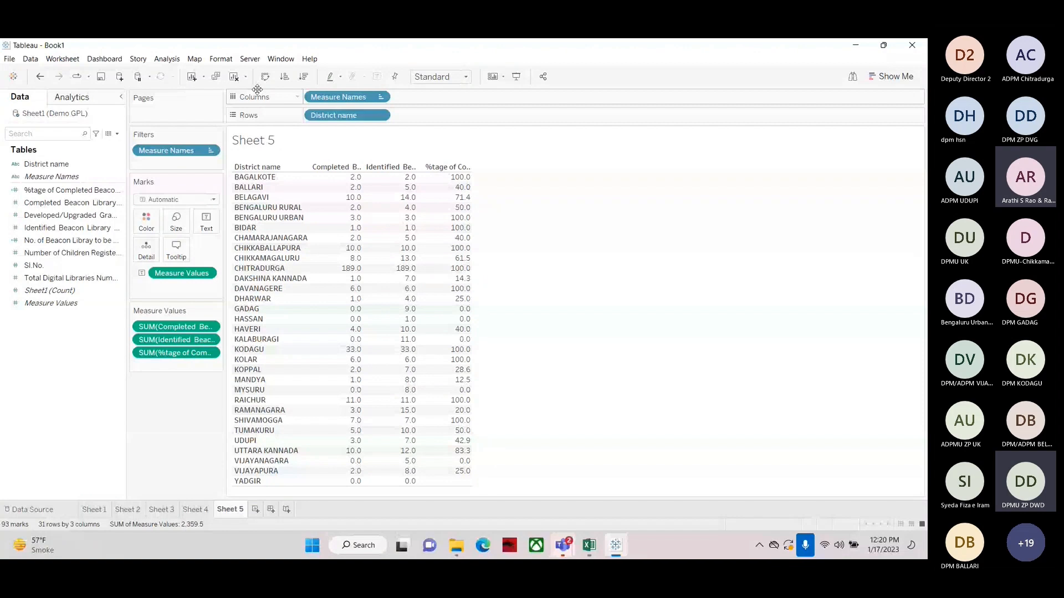
Clear the sheet and chart %tage of Completed Beacon Library per district as horizontal bars sorted descending
{"action": "left_click", "coordinate": [234, 78]}
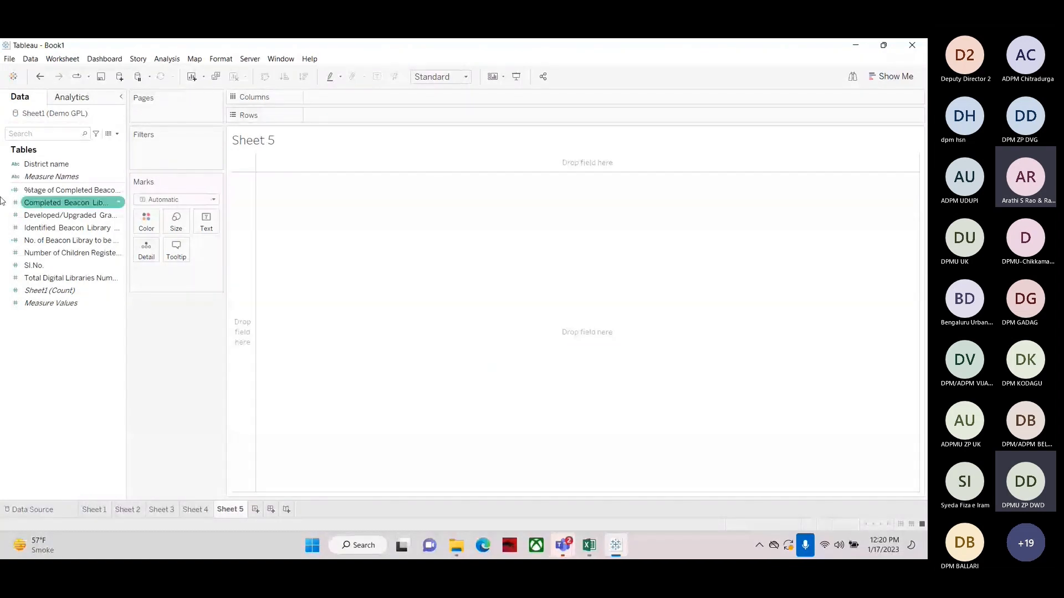
{"action": "left_click_drag", "start_coordinate": [47, 164], "coordinate": [338, 118]}
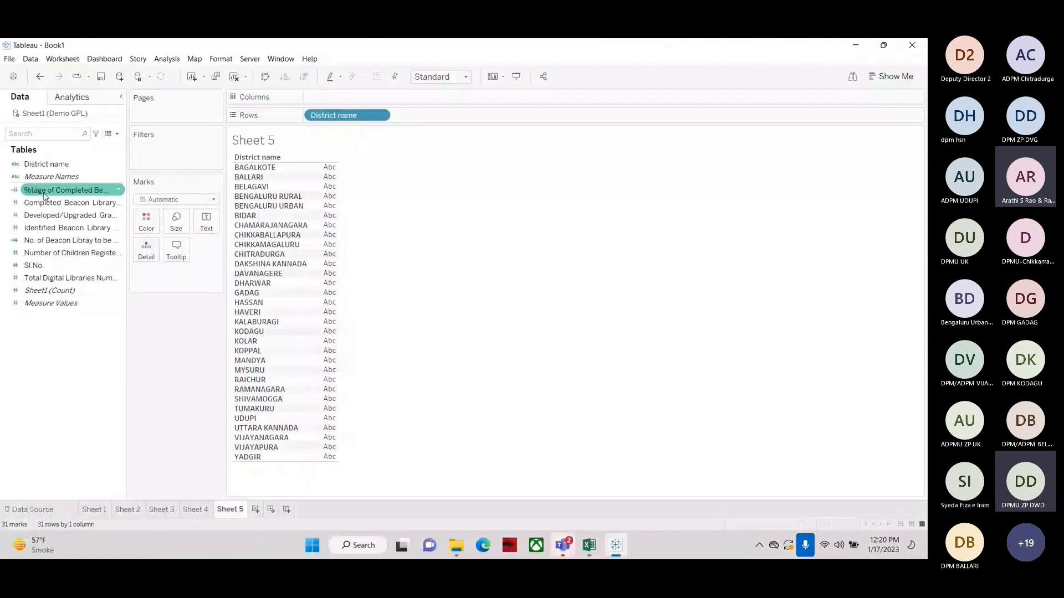
{"action": "left_click_drag", "start_coordinate": [44, 195], "coordinate": [321, 227]}
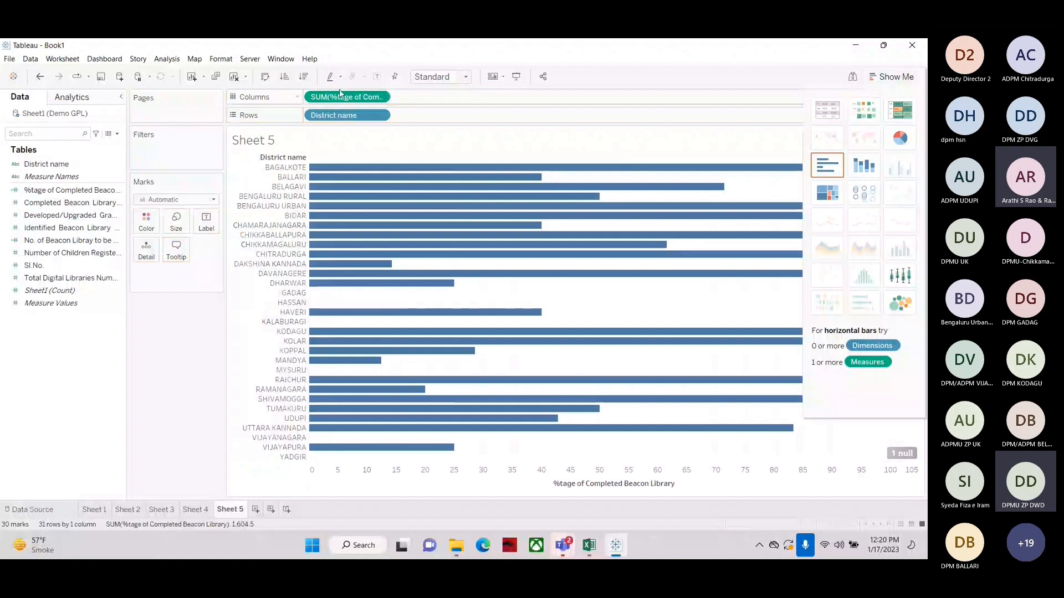
{"action": "left_click", "coordinate": [303, 77]}
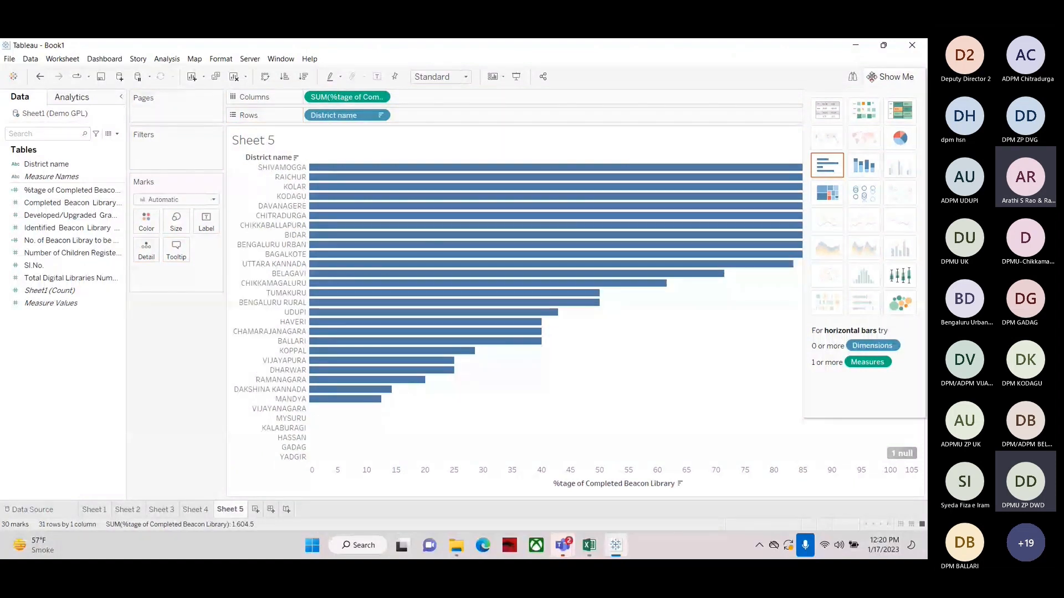
{"action": "left_click", "coordinate": [872, 76]}
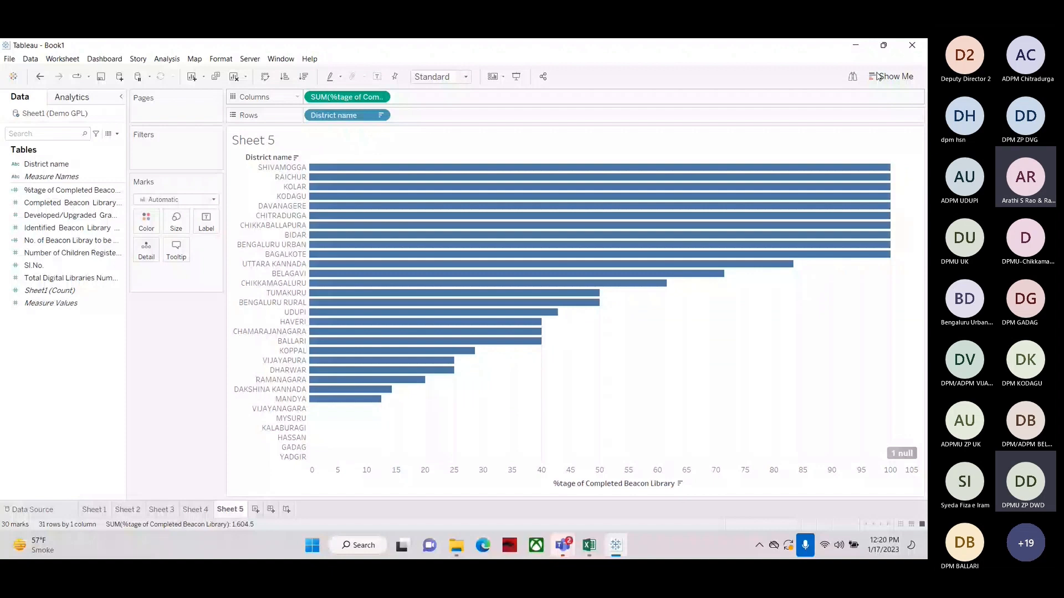
Undo the bar chart conversion and clear the worksheet
{"action": "key", "text": "ctrl+z"}
{"action": "mouse_move", "coordinate": [325, 182]}
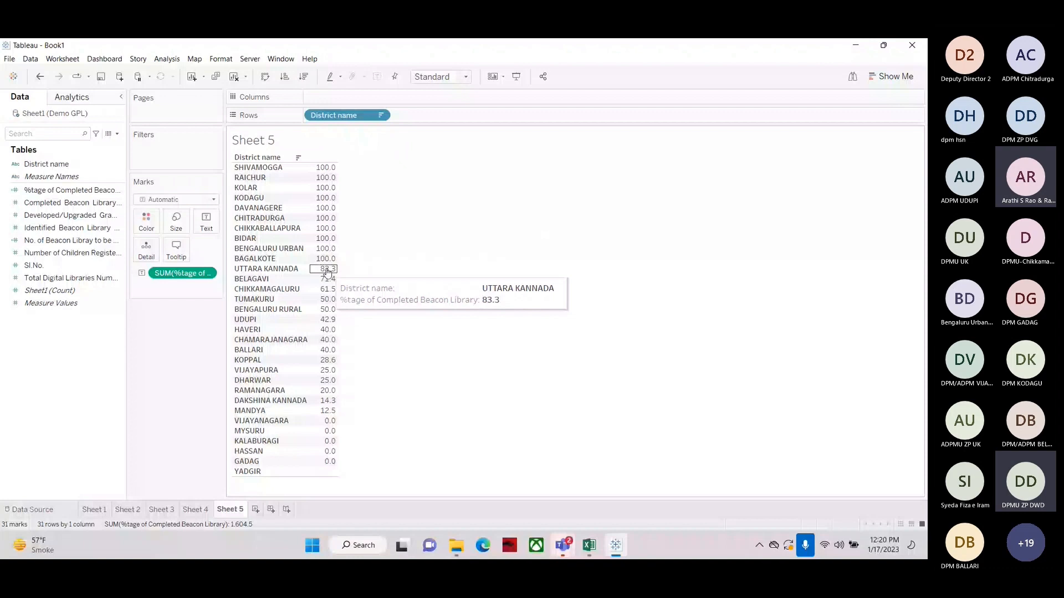
{"action": "key", "text": "alt+shift+BackSpace"}
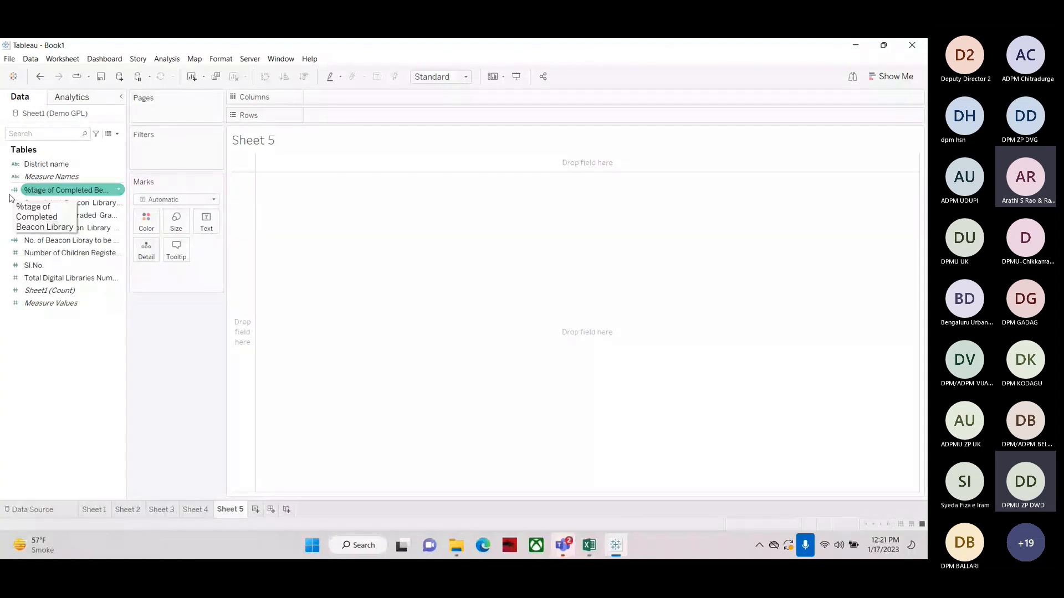
{"action": "double_click", "coordinate": [46, 164]}
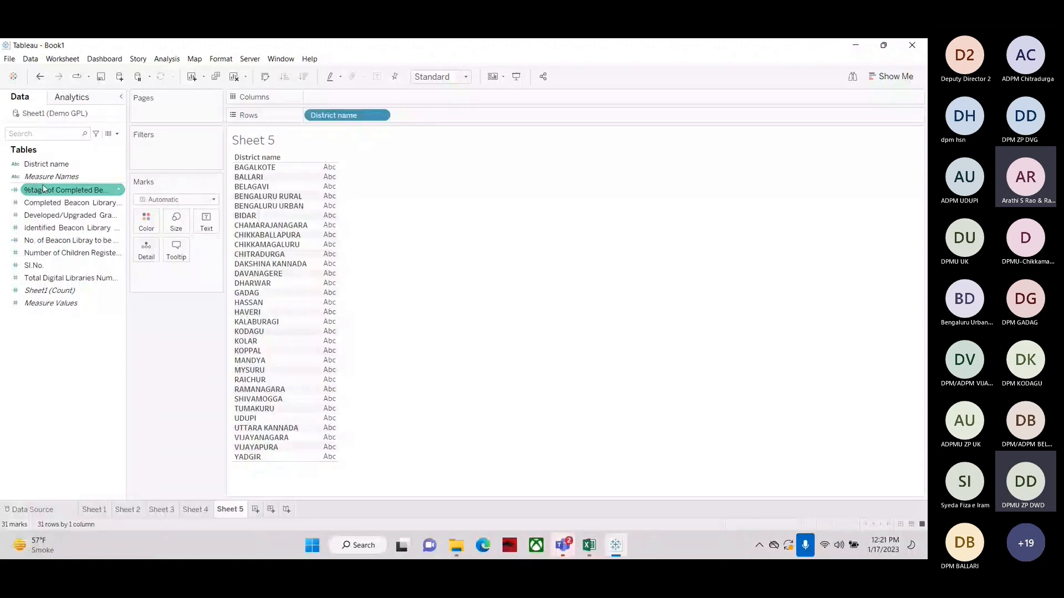
{"action": "left_click_drag", "start_coordinate": [43, 189], "coordinate": [317, 217]}
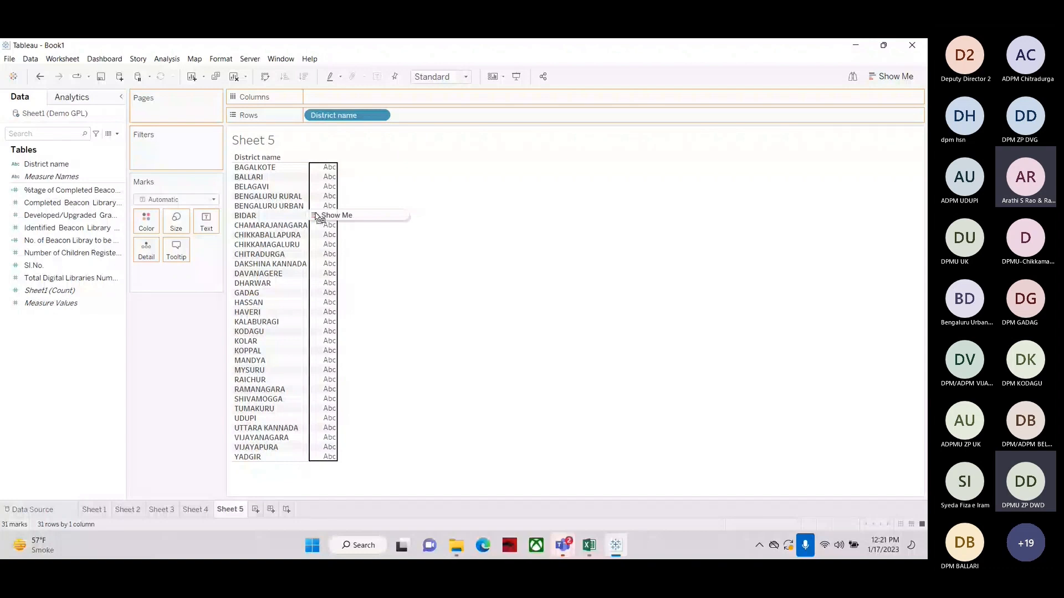
{"action": "left_click_drag", "start_coordinate": [317, 217], "coordinate": [93, 146]}
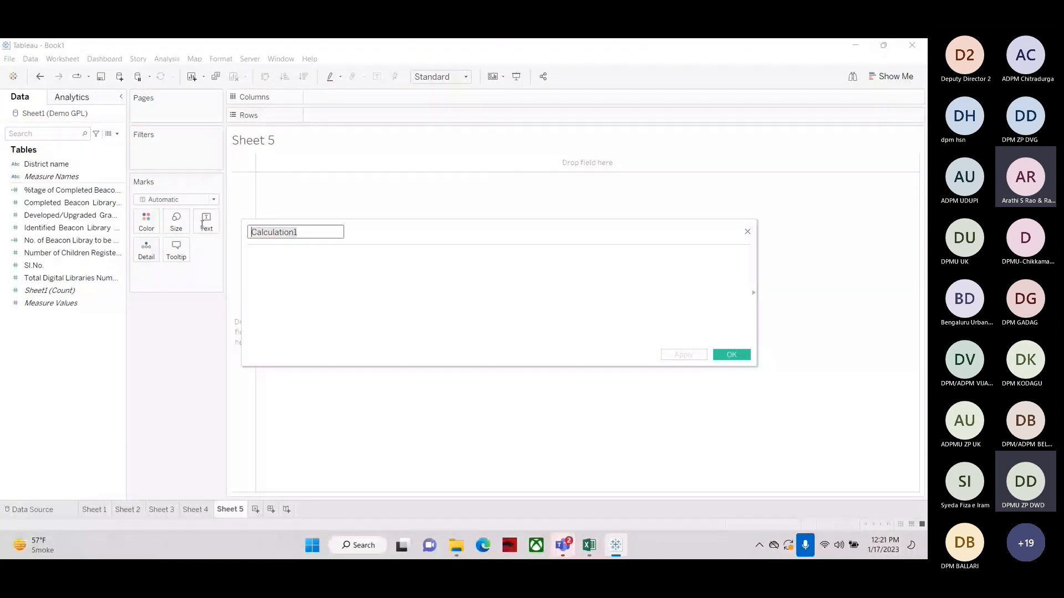
Create another calculated field with the formula [Completed Beacon Library Numbers]/[Identified Beacon Library Numbers]*100
{"action": "left_click", "coordinate": [575, 311]}
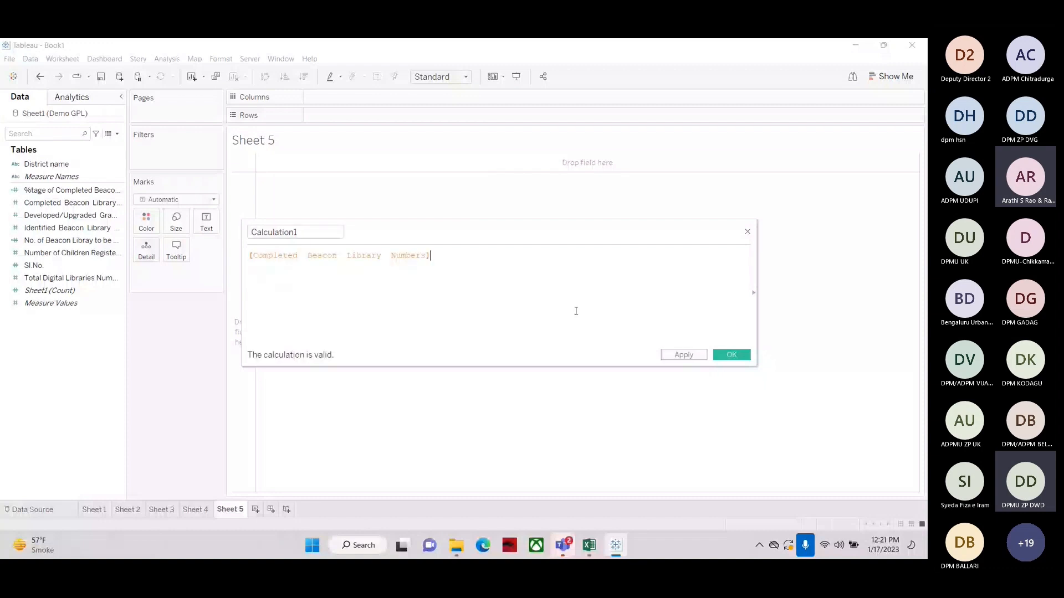
{"action": "type", "text": "/"}
{"action": "left_click_drag", "start_coordinate": [67, 228], "coordinate": [467, 280]}
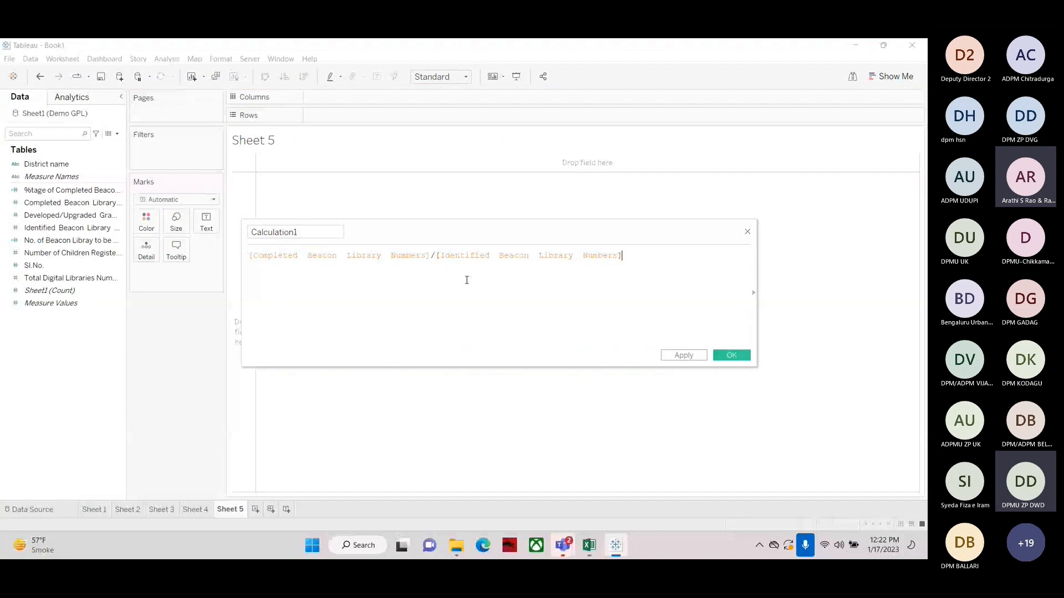
{"action": "type", "text": "*100"}
{"action": "left_click", "coordinate": [308, 234]}
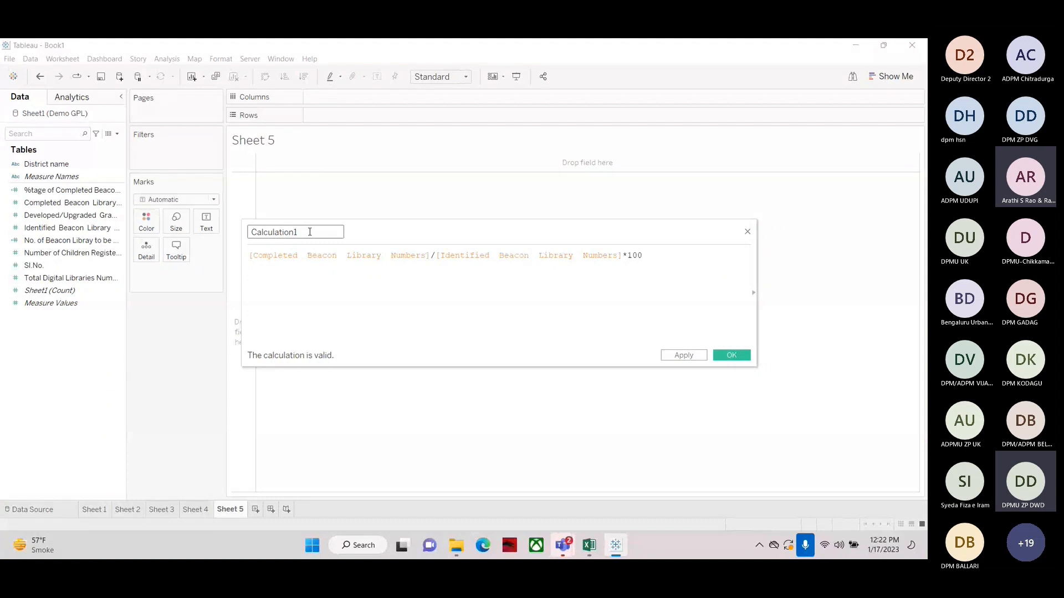
{"action": "key", "text": "Return"}
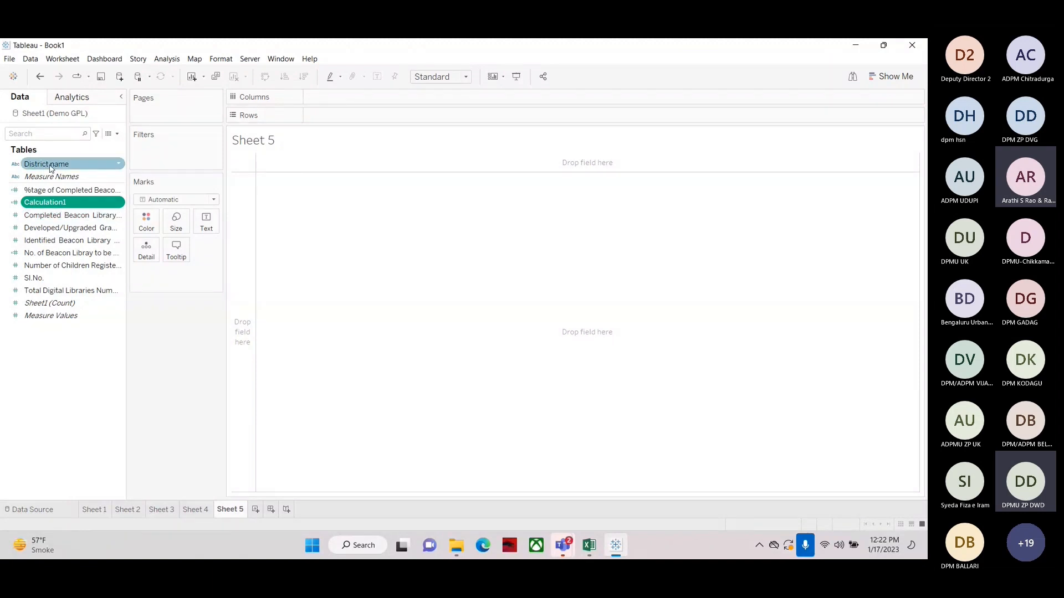
Tabulate the new Calculation1 values per district, sorted in descending order
{"action": "left_click_drag", "start_coordinate": [49, 168], "coordinate": [353, 118]}
{"action": "left_click", "coordinate": [25, 203]}
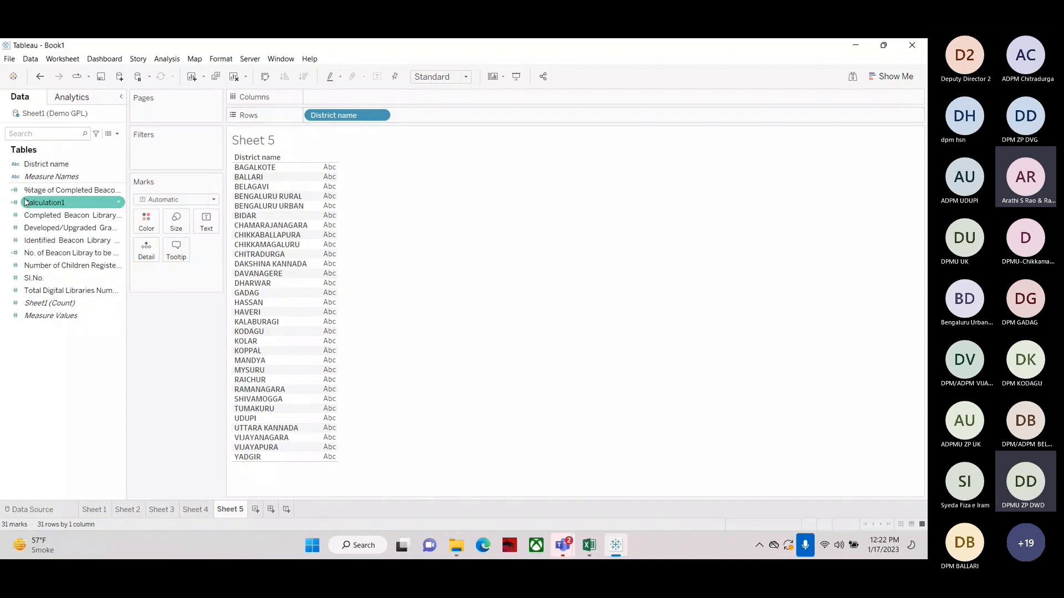
{"action": "left_click_drag", "start_coordinate": [35, 205], "coordinate": [295, 182]}
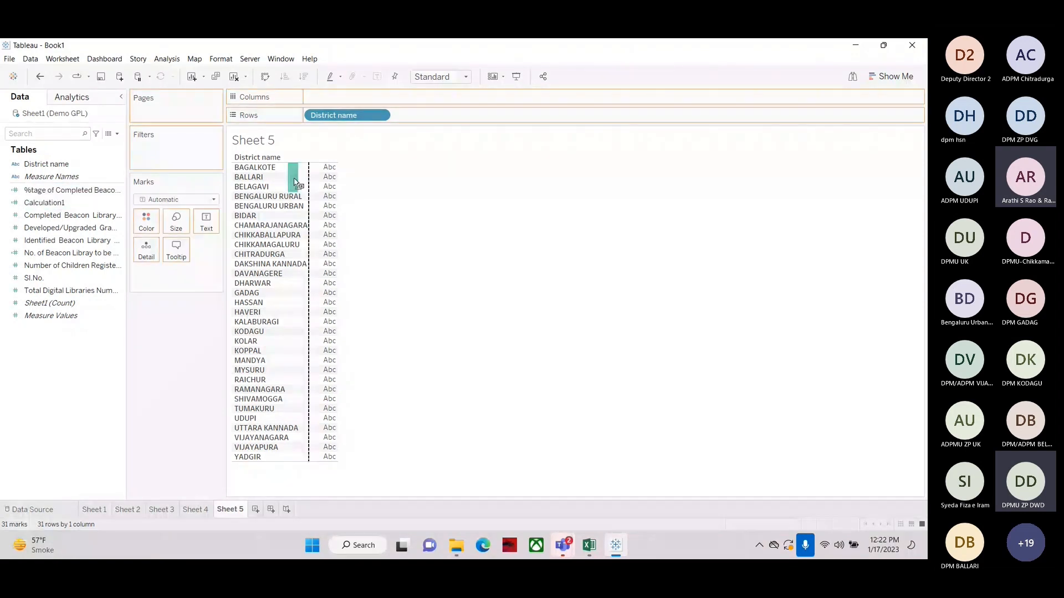
{"action": "left_click_drag", "start_coordinate": [295, 183], "coordinate": [321, 189]}
{"action": "left_click", "coordinate": [305, 77]}
{"action": "mouse_move", "coordinate": [332, 181]}
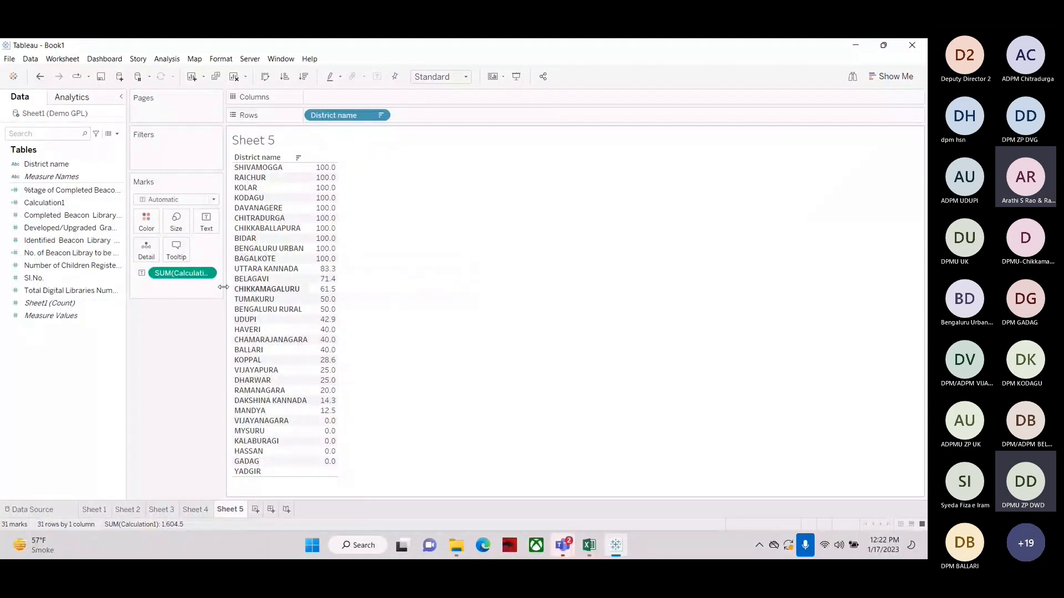
Open the %tage of Completed Beacon Library calculation to review its name and formula
{"action": "left_click", "coordinate": [43, 205]}
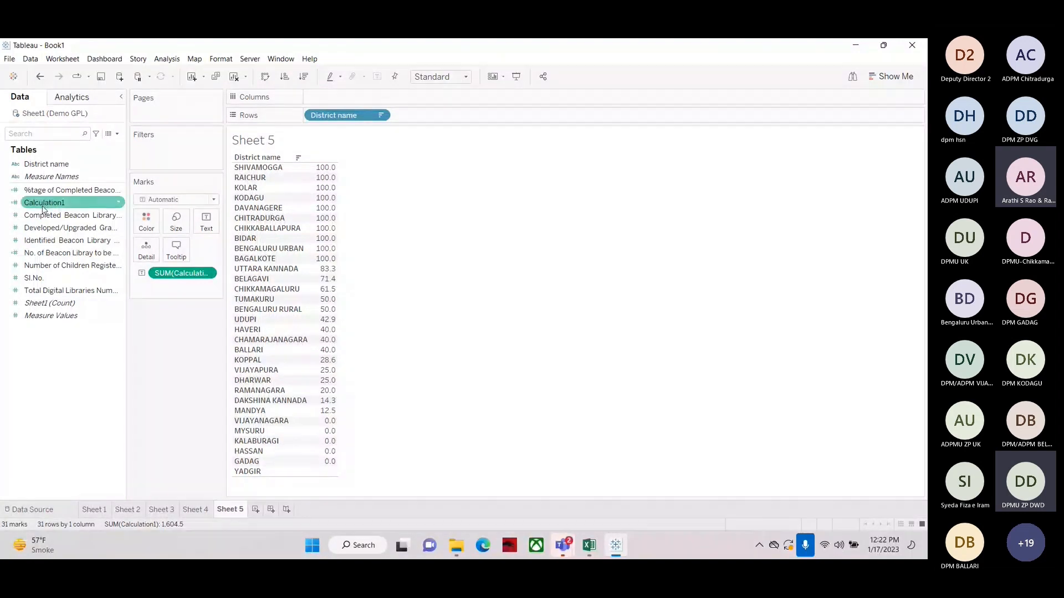
{"action": "left_click", "coordinate": [256, 229]}
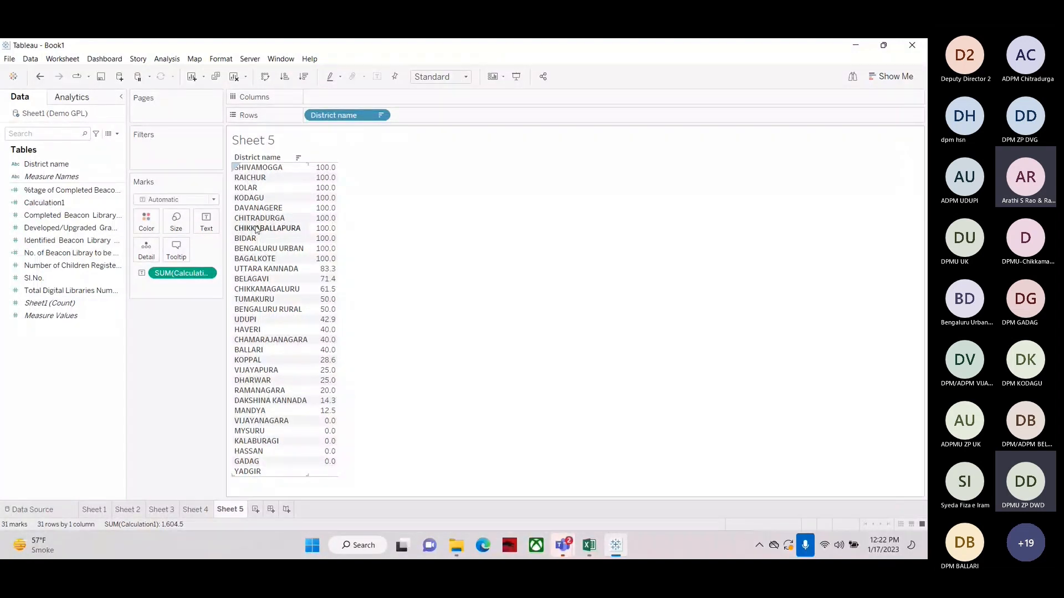
{"action": "left_click", "coordinate": [56, 193]}
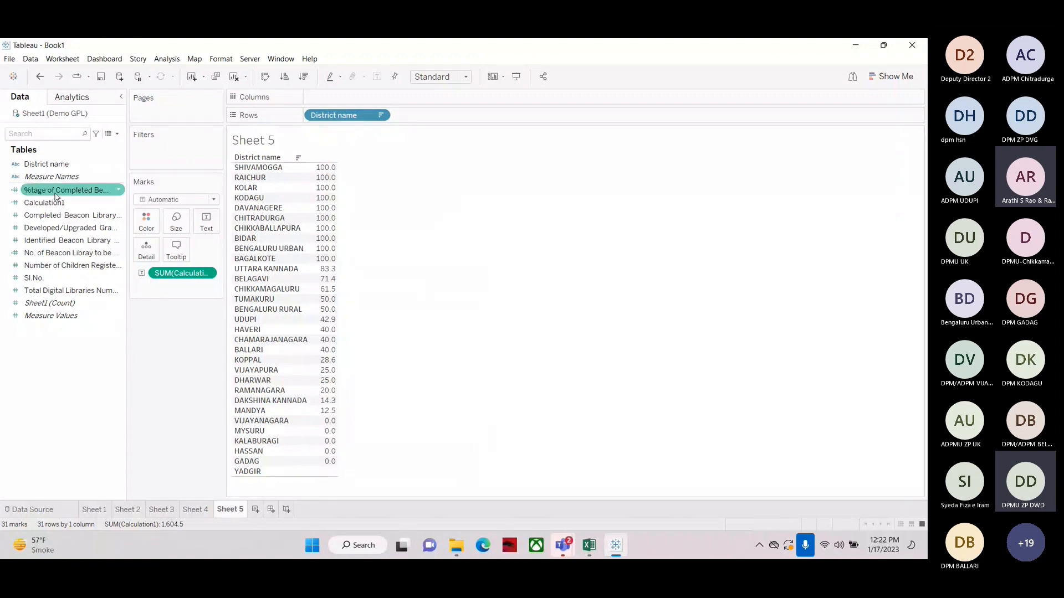
{"action": "right_click", "coordinate": [56, 195]}
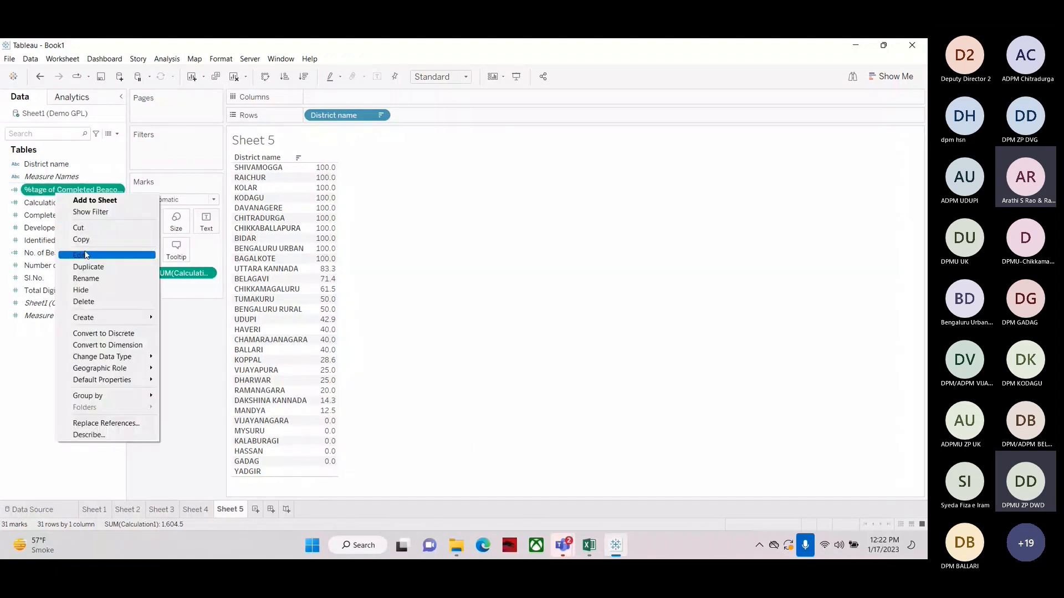
{"action": "left_click", "coordinate": [86, 255]}
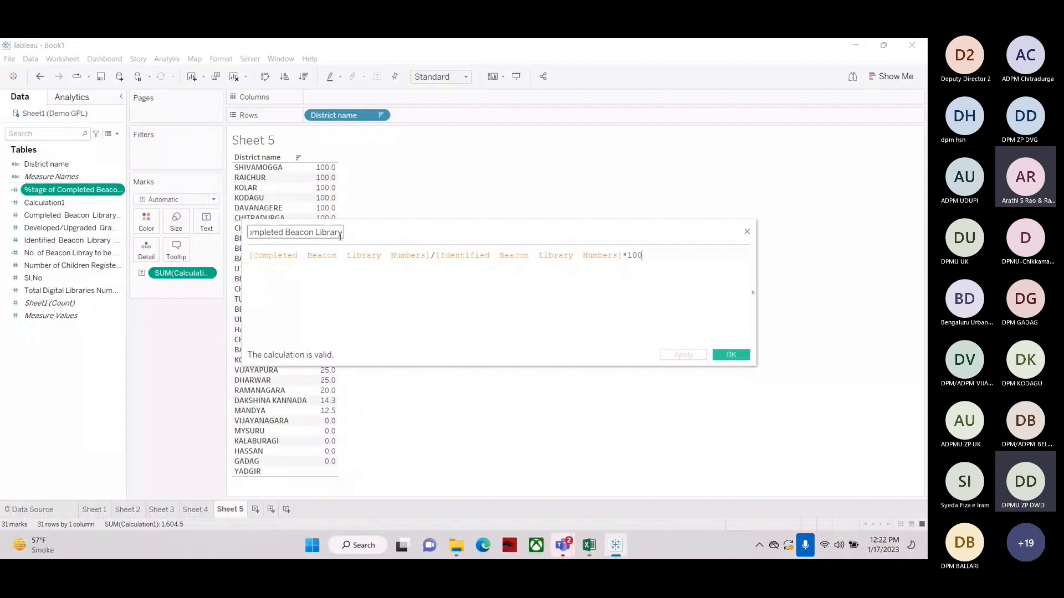
{"action": "left_click_drag", "start_coordinate": [339, 234], "coordinate": [303, 233]}
{"action": "left_click", "coordinate": [656, 164]}
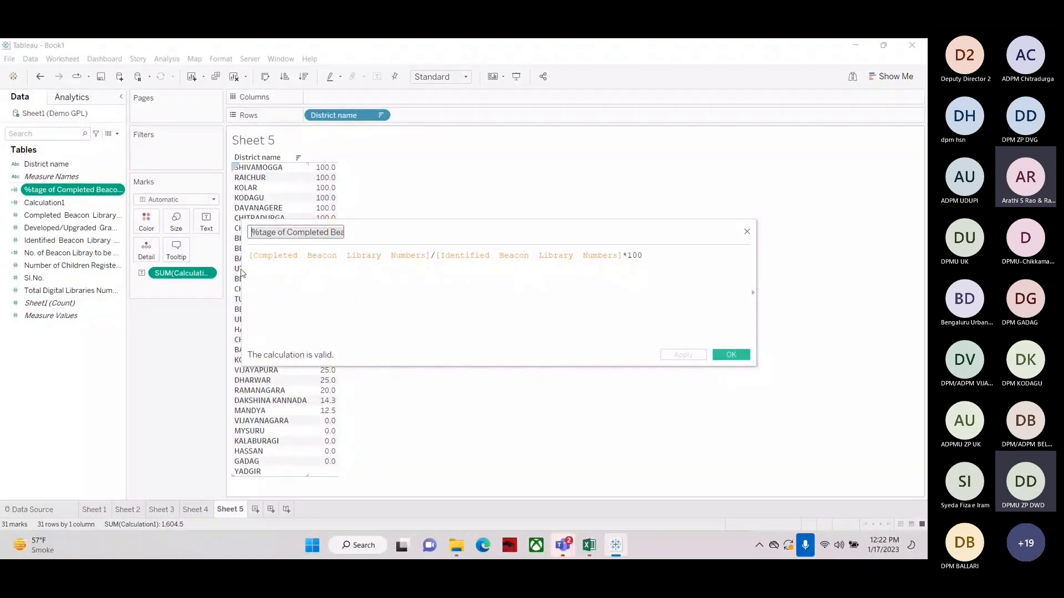
{"action": "left_click_drag", "start_coordinate": [242, 273], "coordinate": [703, 192]}
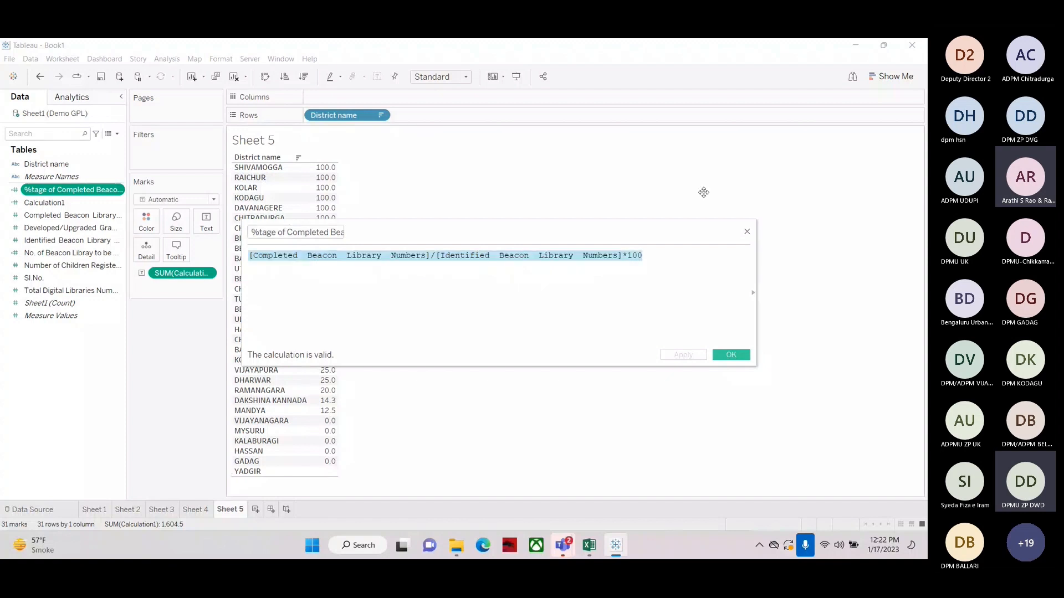
{"action": "left_click", "coordinate": [747, 232]}
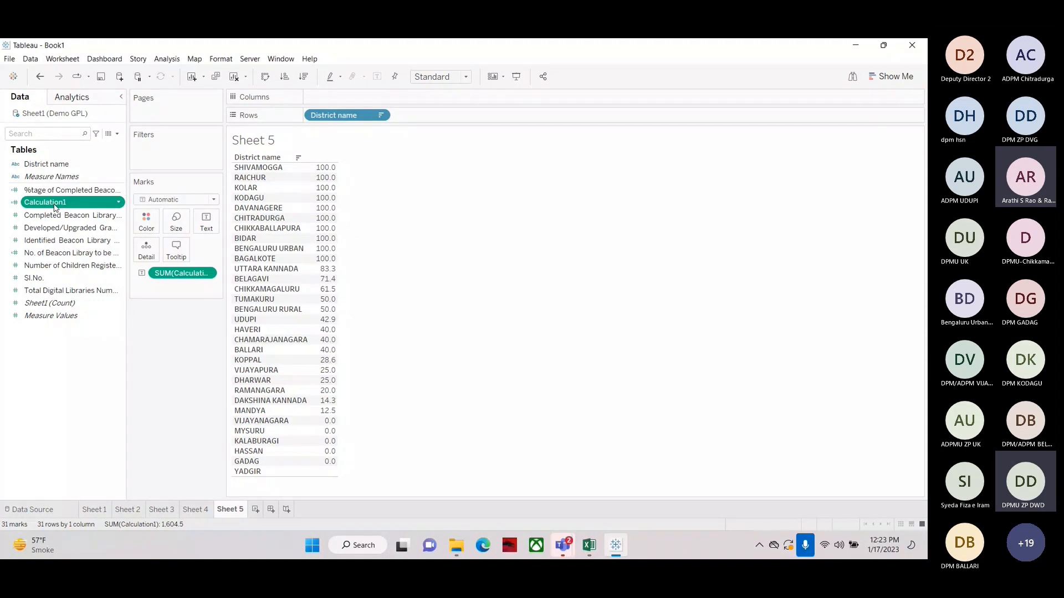
Open Calculation1's formula for comparison and close the editor
{"action": "right_click", "coordinate": [61, 204]}
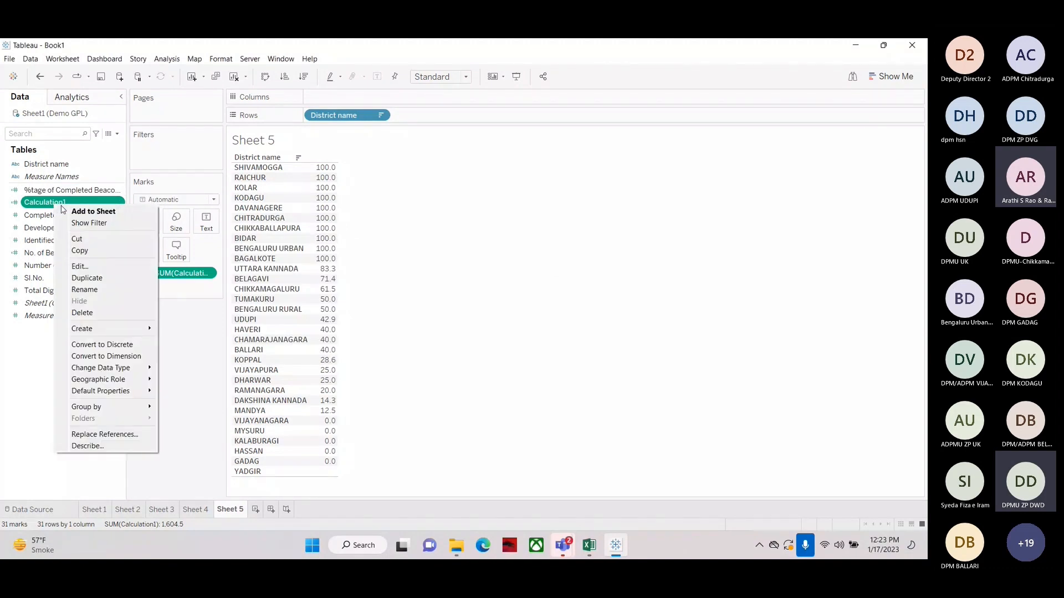
{"action": "left_click", "coordinate": [80, 267]}
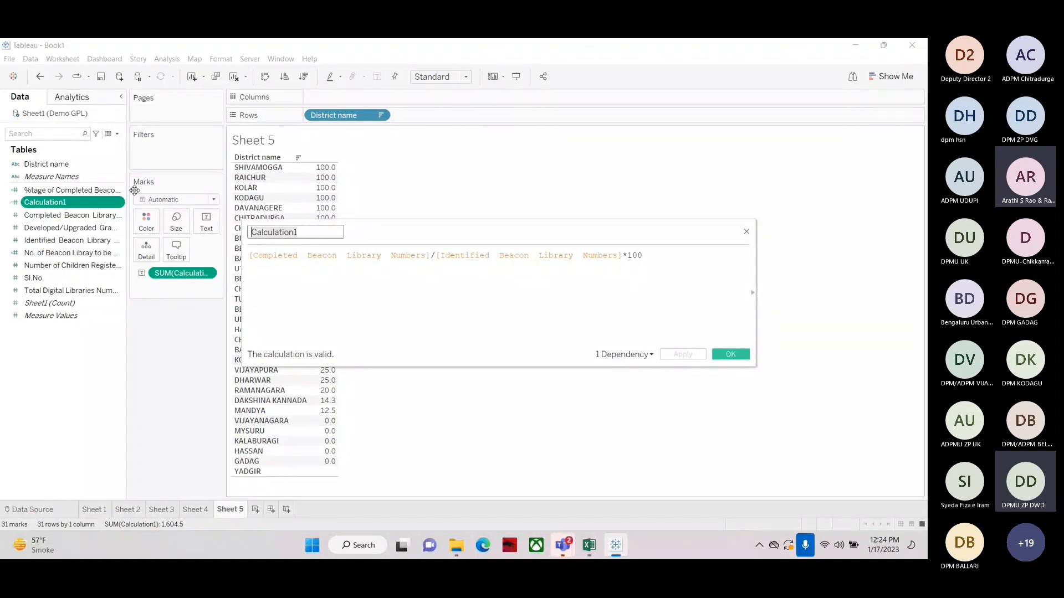
{"action": "key", "text": "Escape"}
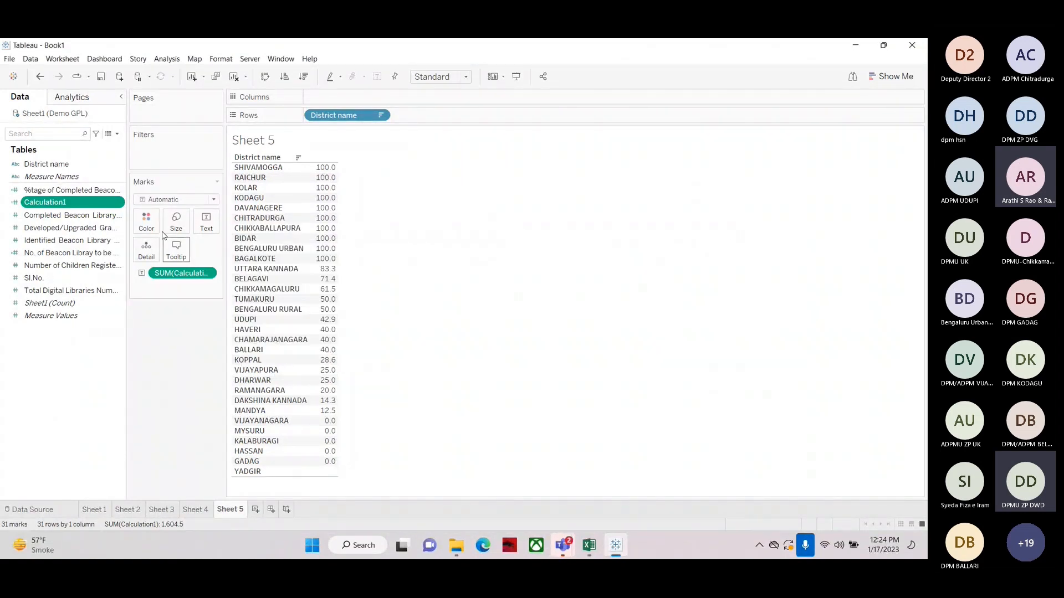
Open a new calculated field and write the plain-text note "calculate %tage of Completed Beacon Library" without field brackets
{"action": "left_click", "coordinate": [59, 191]}
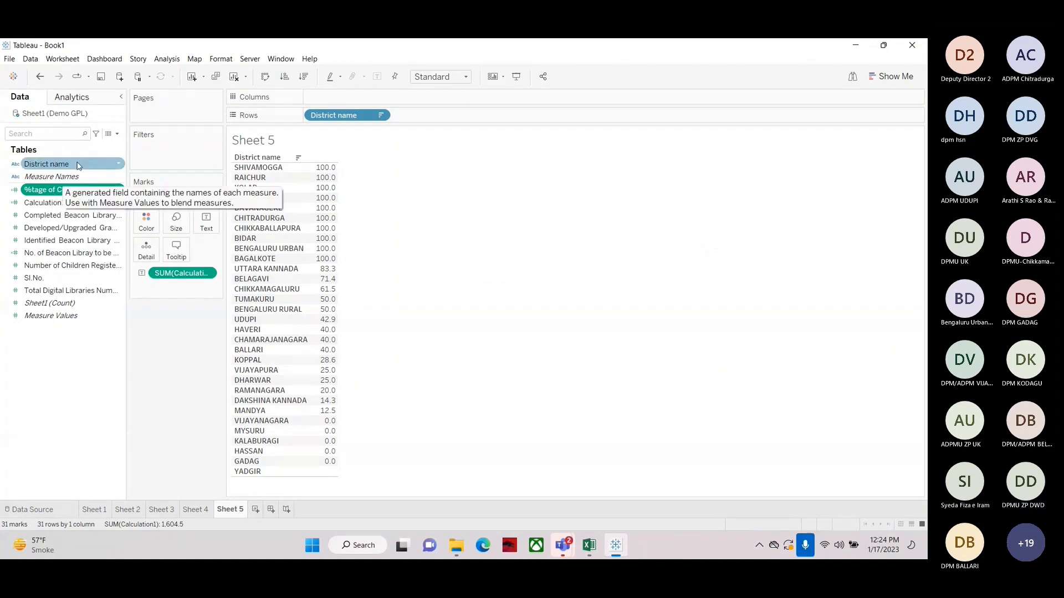
{"action": "left_click", "coordinate": [117, 133]}
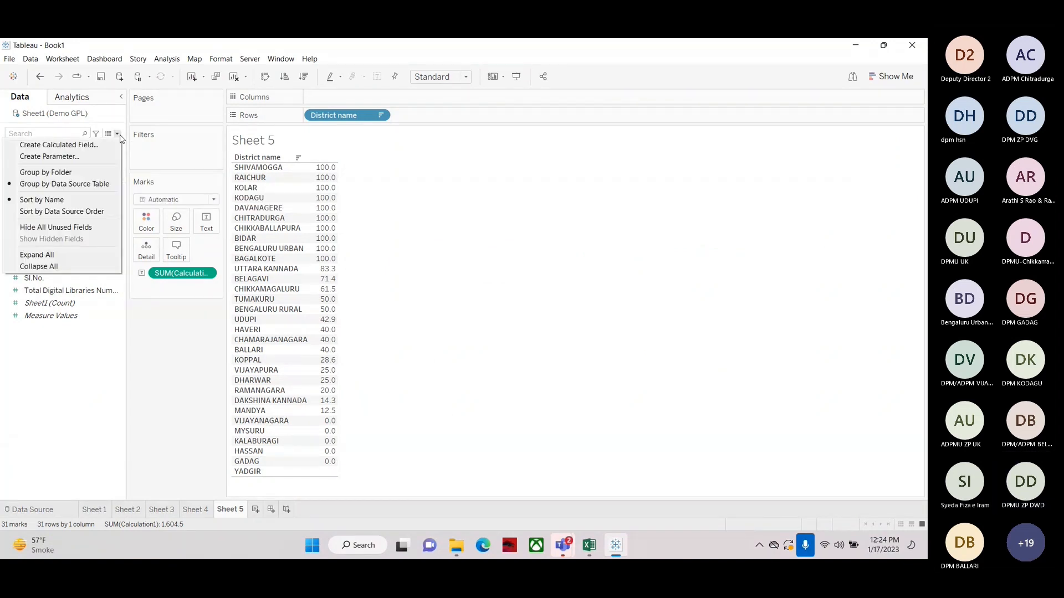
{"action": "left_click", "coordinate": [56, 137]}
{"action": "type", "text": "calcul"}
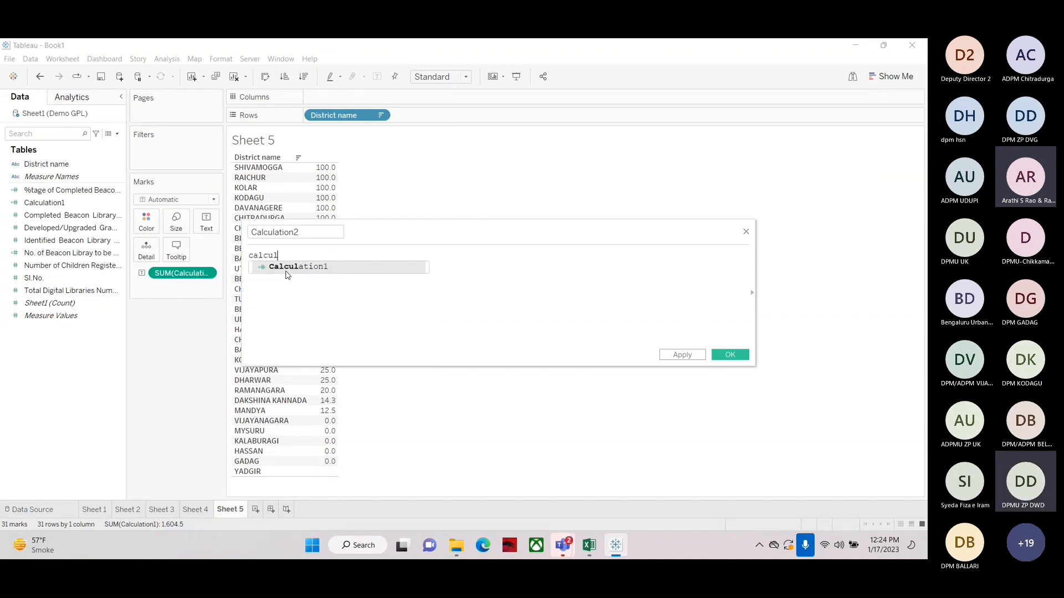
{"action": "type", "text": "ate %tage"}
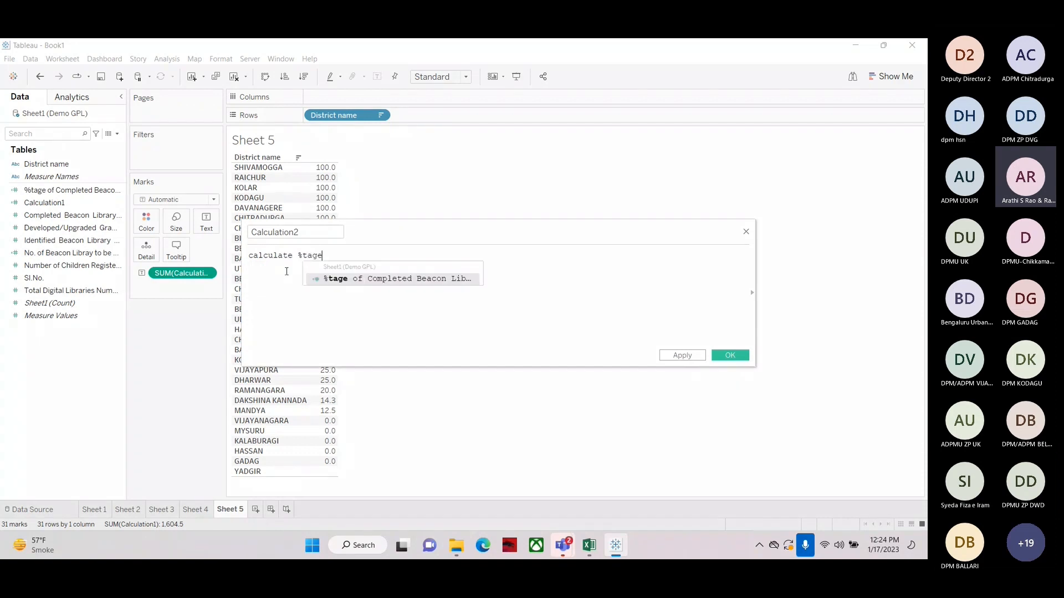
{"action": "type", "text": " of completed beacon library"}
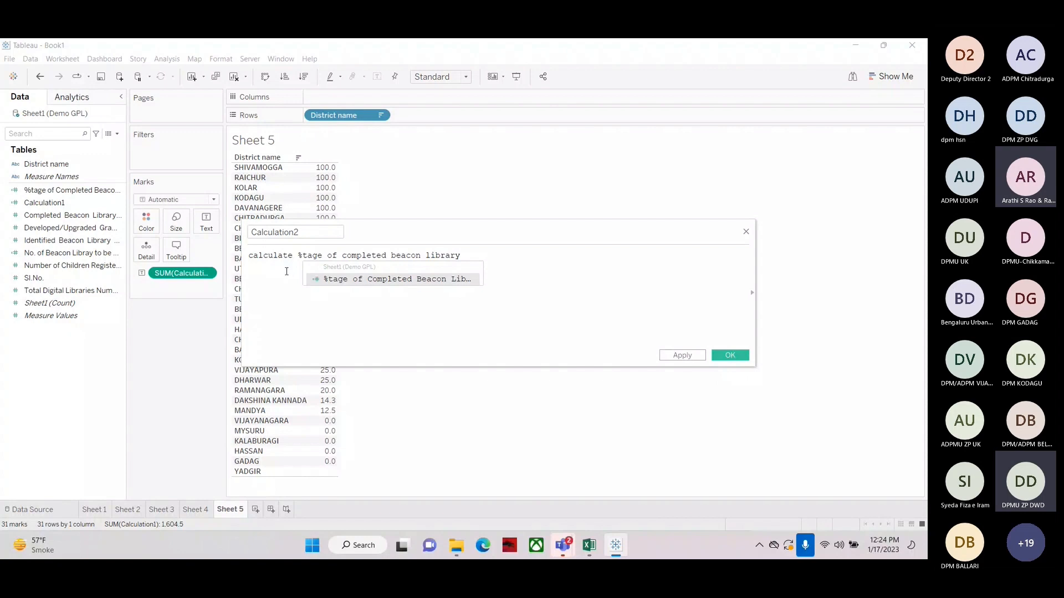
{"action": "key", "text": "Return"}
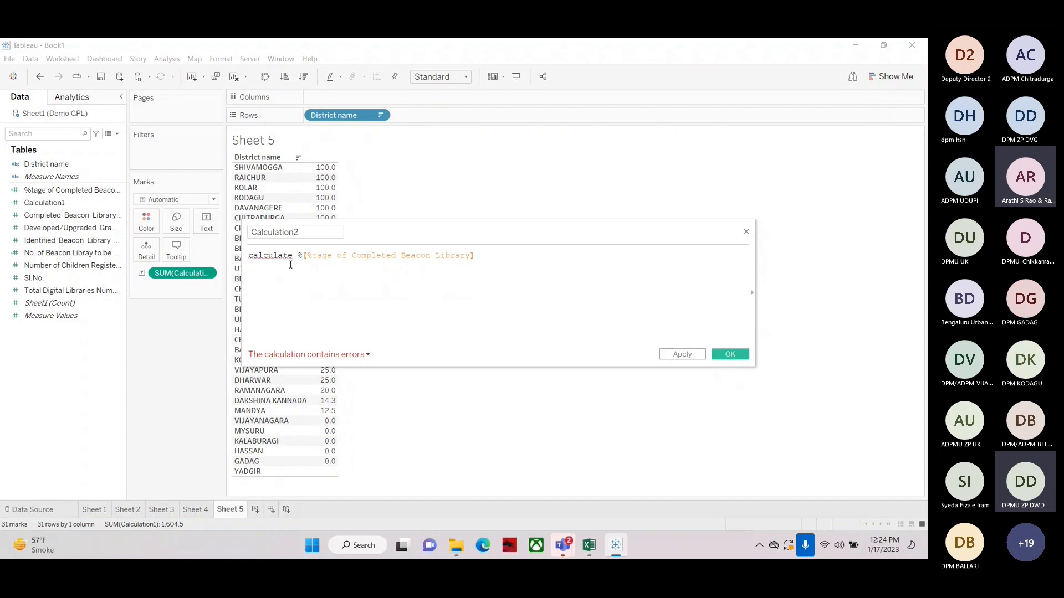
{"action": "left_click", "coordinate": [307, 255]}
{"action": "key", "text": "BackSpace"}
{"action": "key", "text": "BackSpace"}
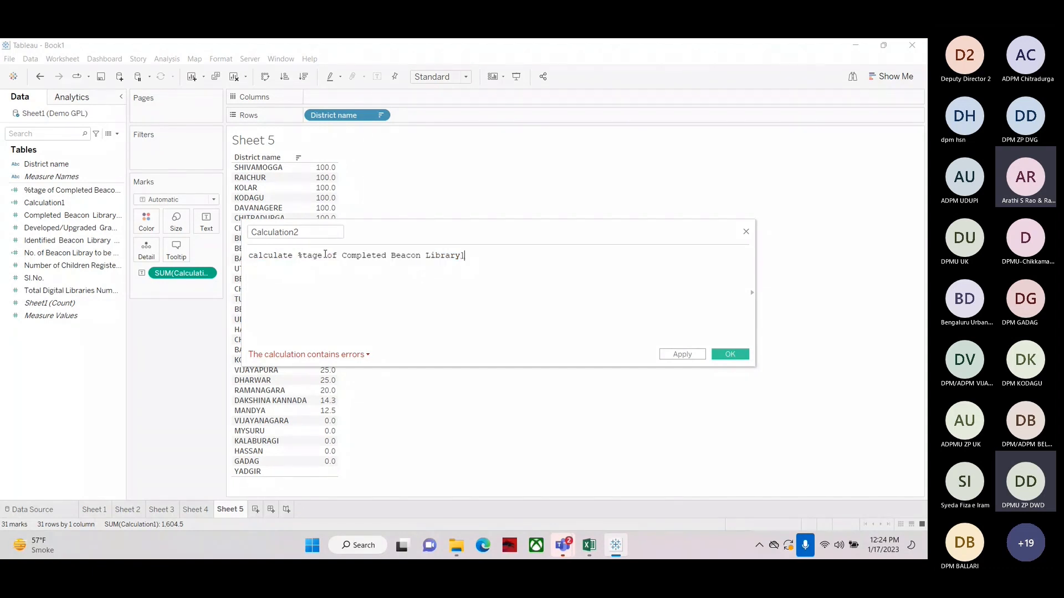
{"action": "key", "text": "BackSpace"}
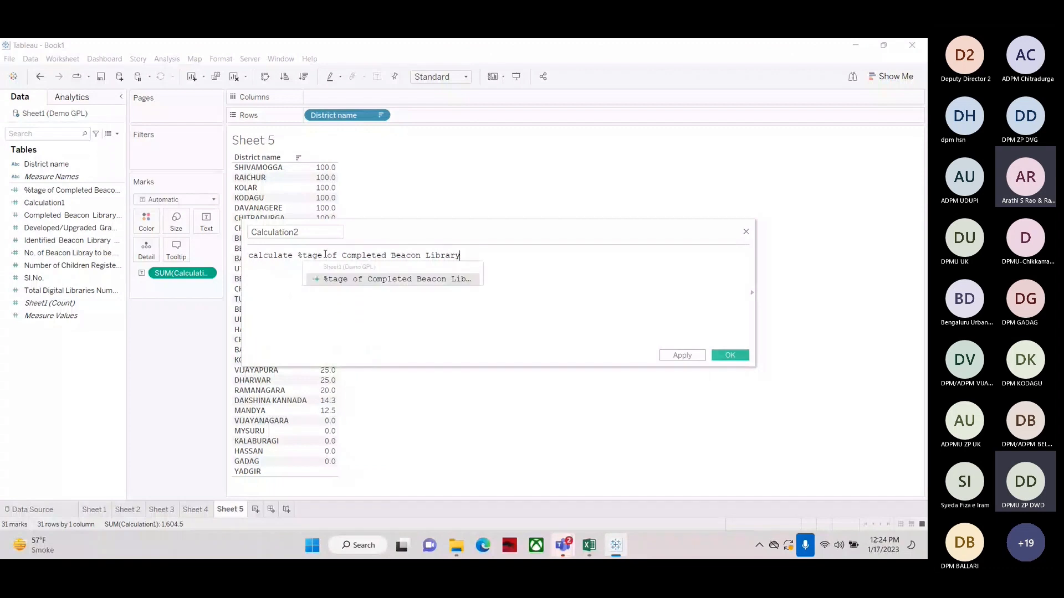
Number that note as "1." and add a second line "2. Calculate the %tage of no of beacon Libray to be completed"
{"action": "key", "text": "Home"}
{"action": "type", "text": "1."}
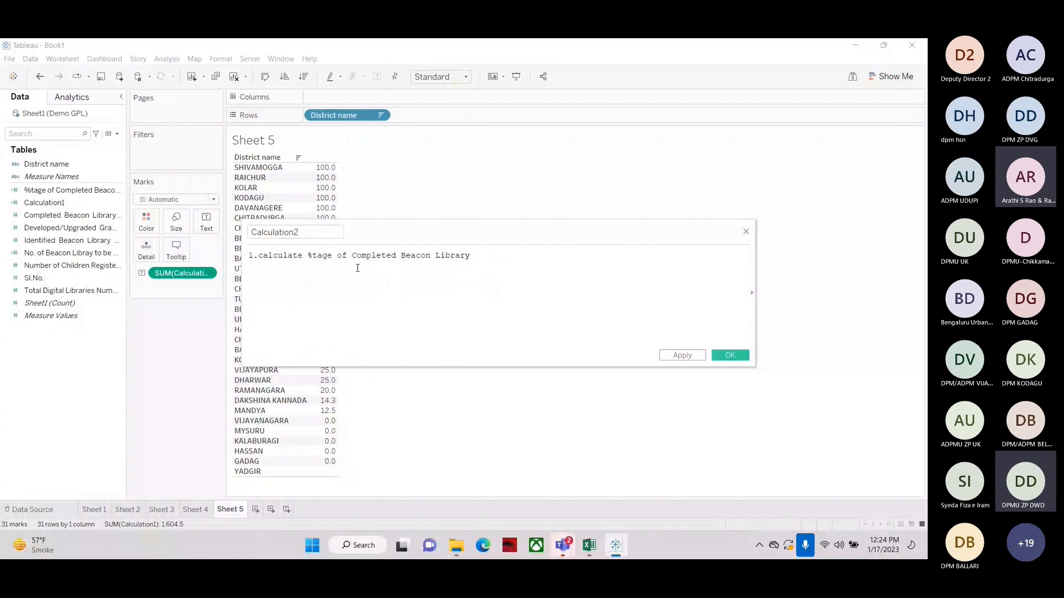
{"action": "left_click", "coordinate": [488, 258]}
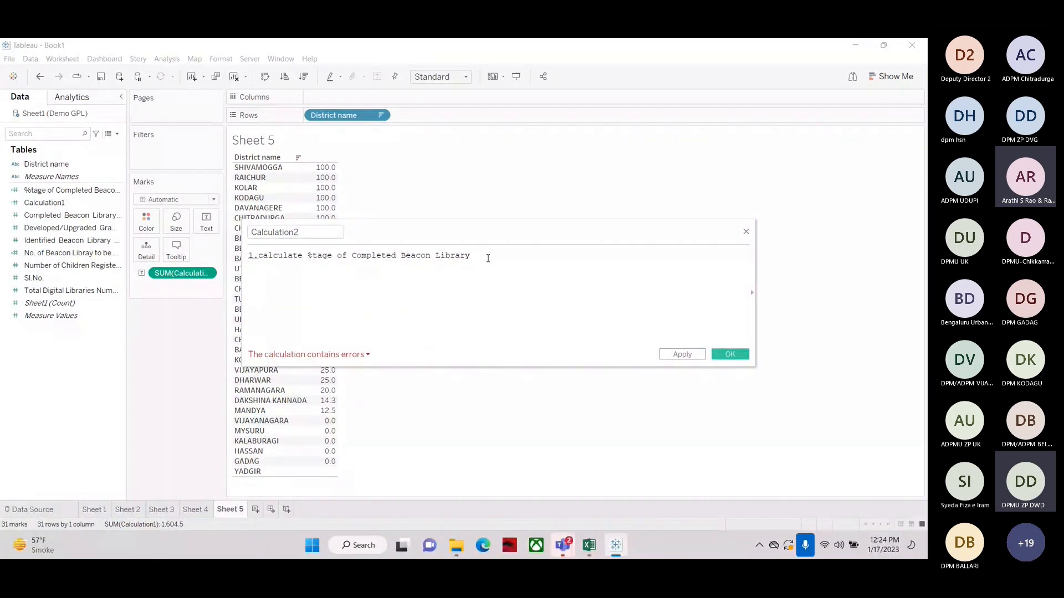
{"action": "key", "text": "Return"}
{"action": "type", "text": "2"}
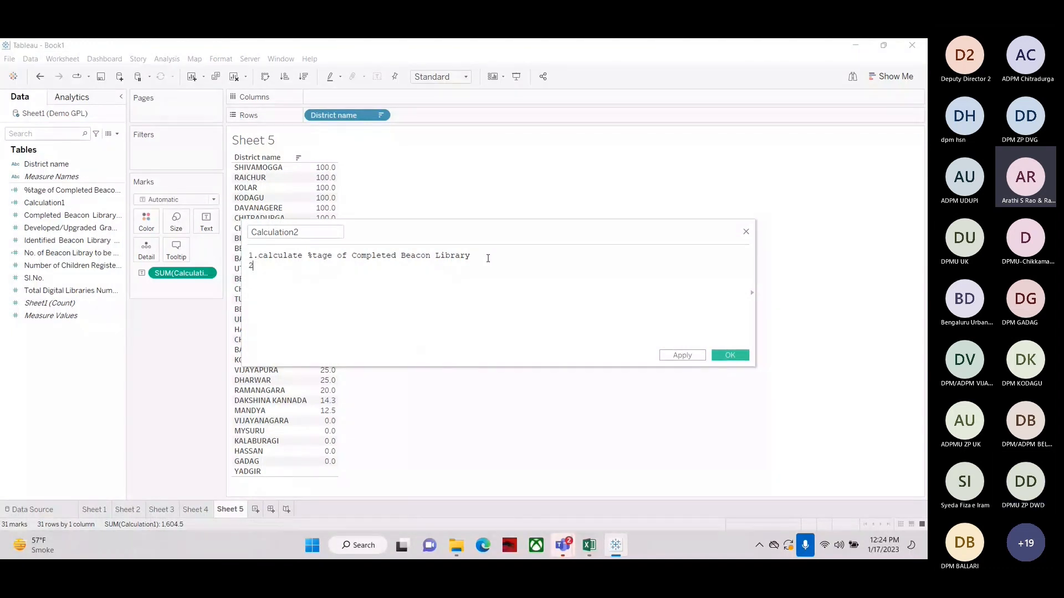
{"action": "type", "text": ". Cal"}
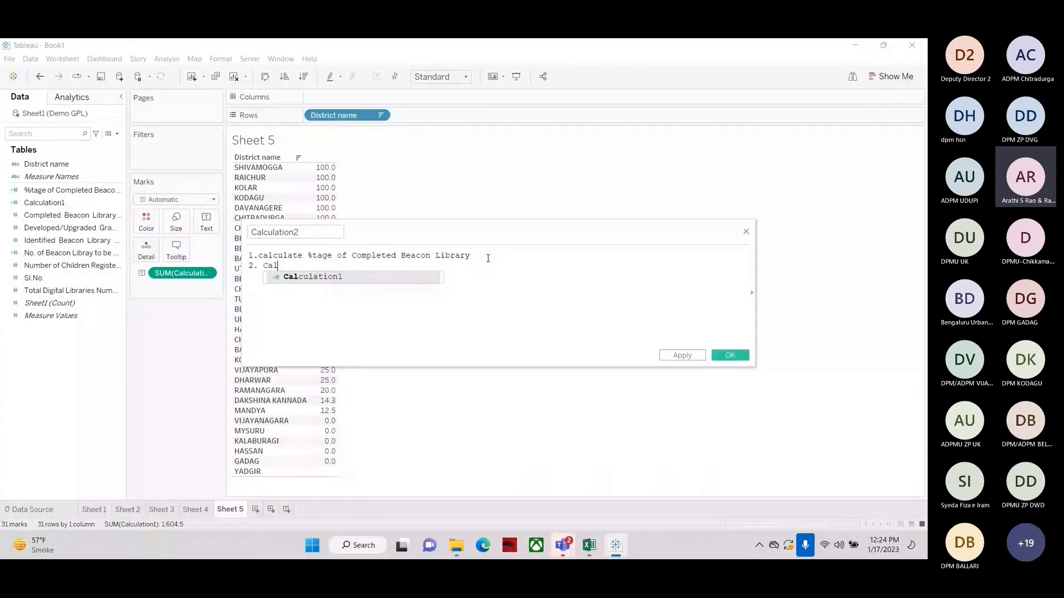
{"action": "type", "text": "culate the "}
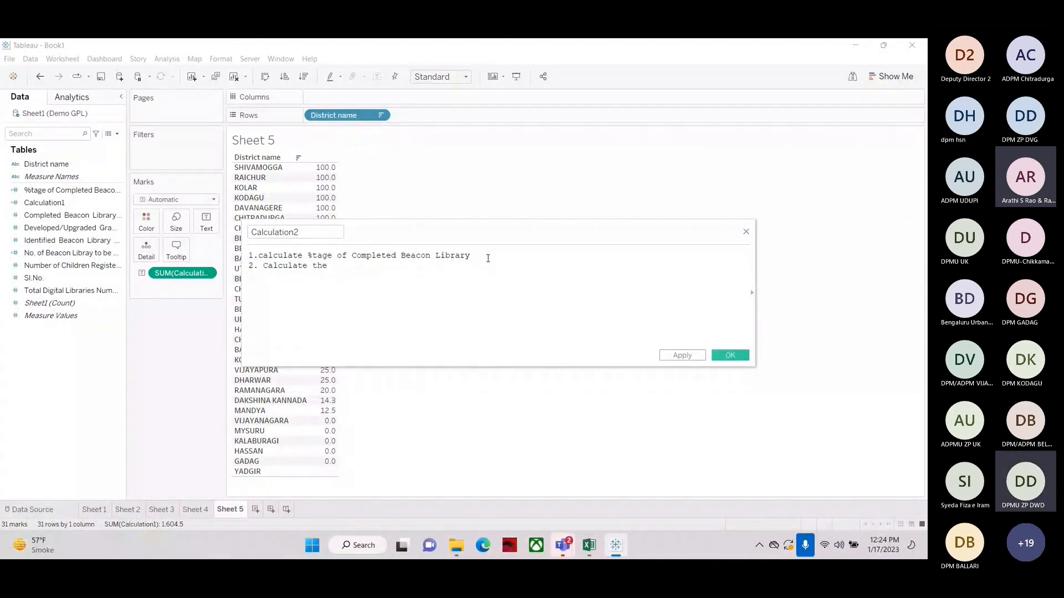
{"action": "type", "text": "%tage of"}
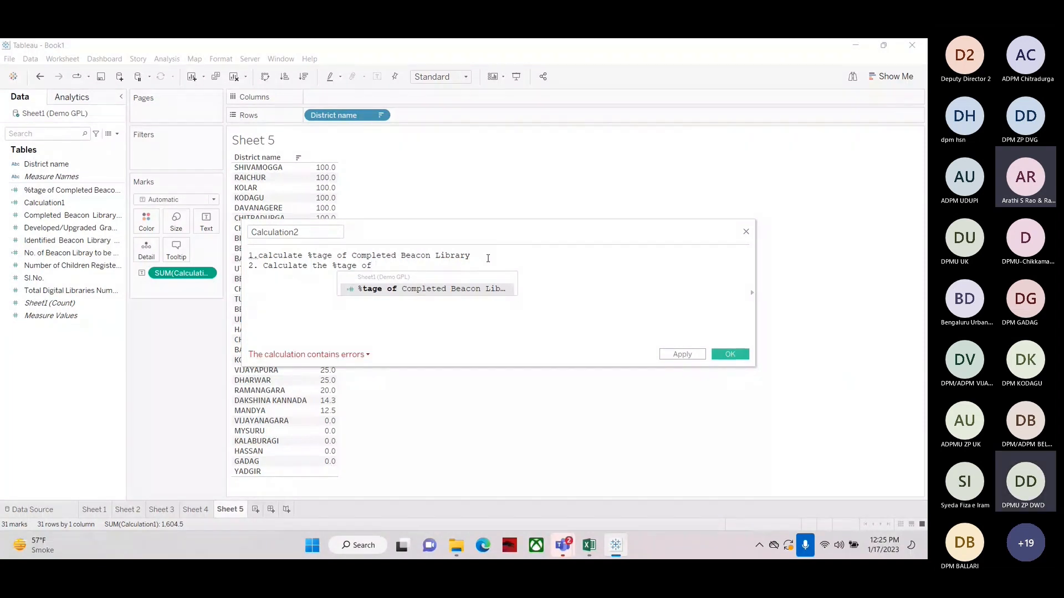
{"action": "type", "text": " no of beac"}
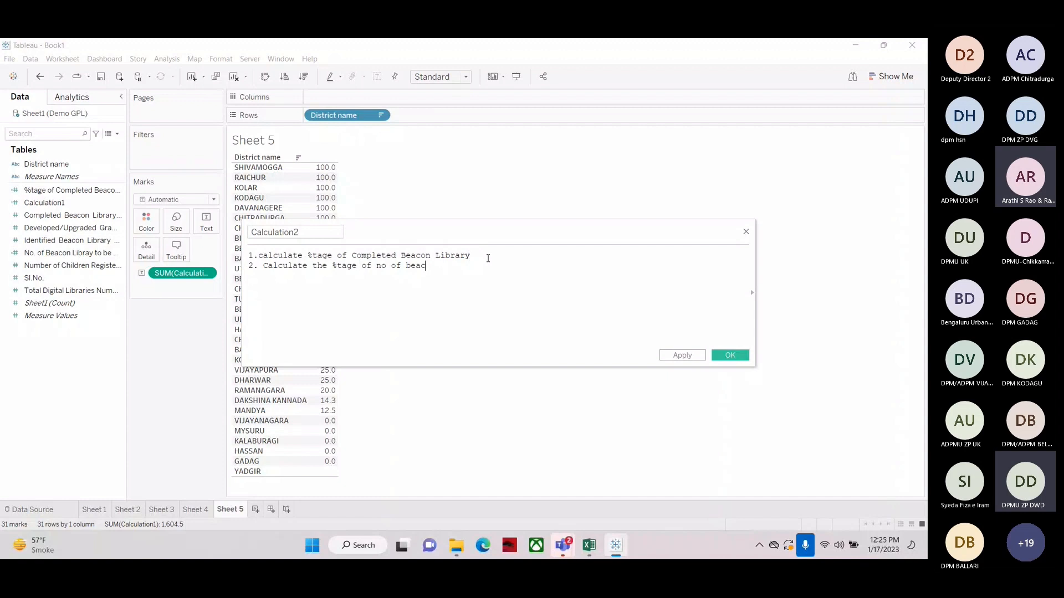
{"action": "type", "text": "on Libray to be completed"}
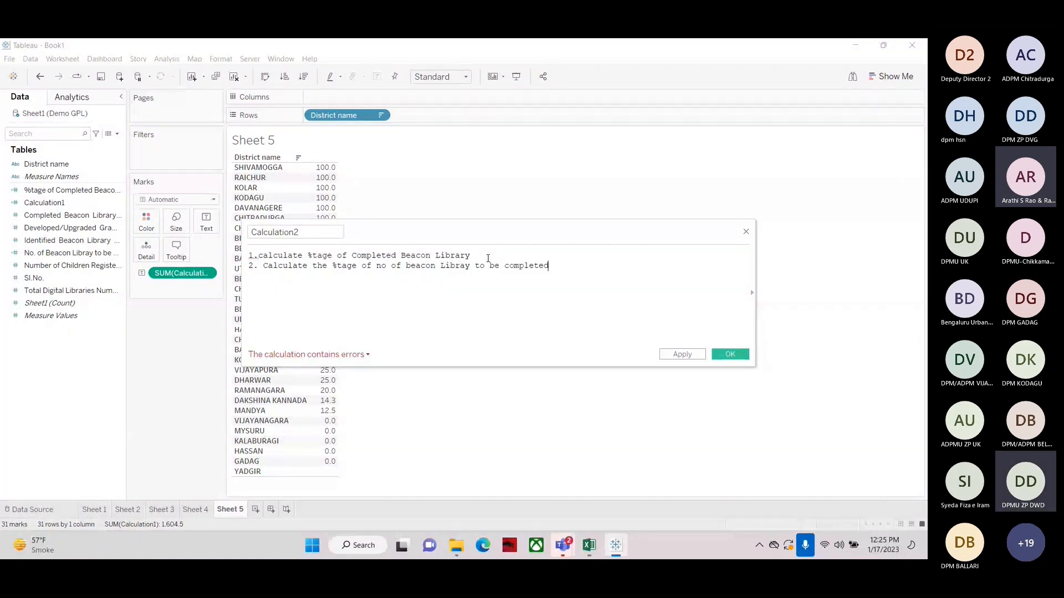
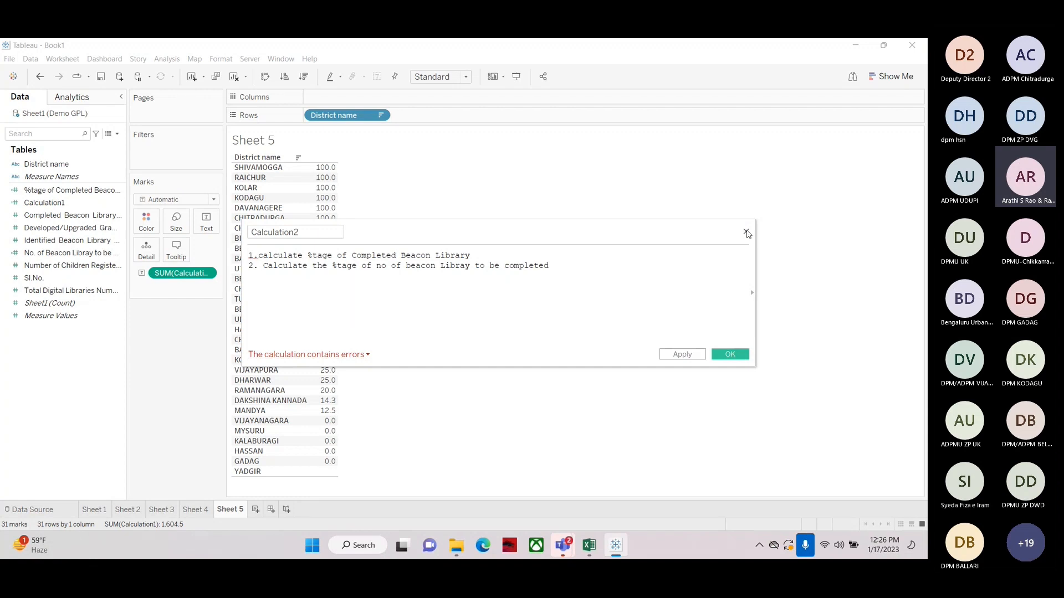
Close the note editor and open the %tage of Completed Beacon Library calculation to review its formula
{"action": "left_click", "coordinate": [746, 233]}
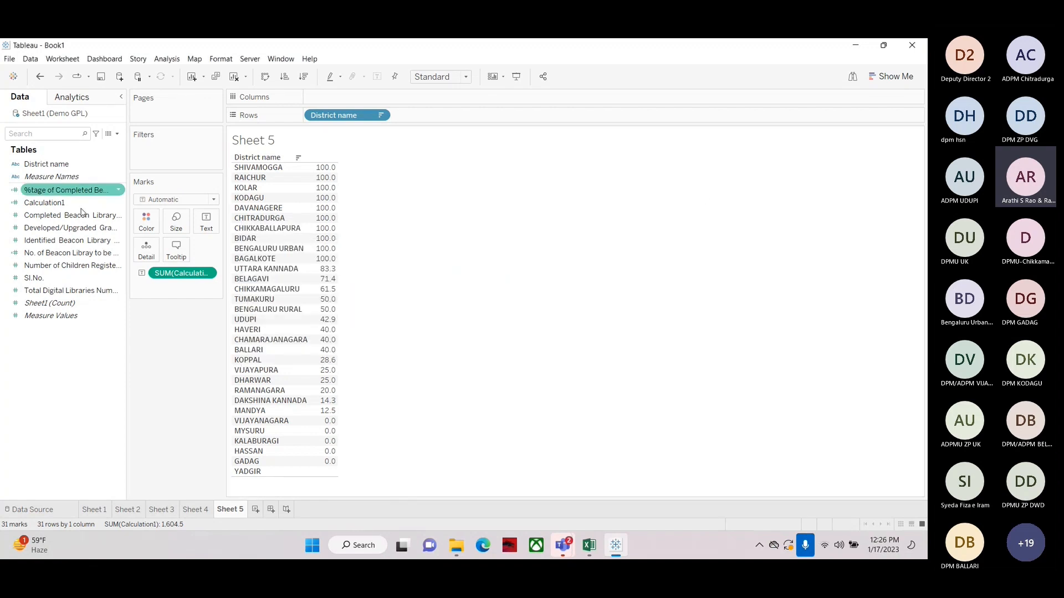
{"action": "right_click", "coordinate": [66, 194]}
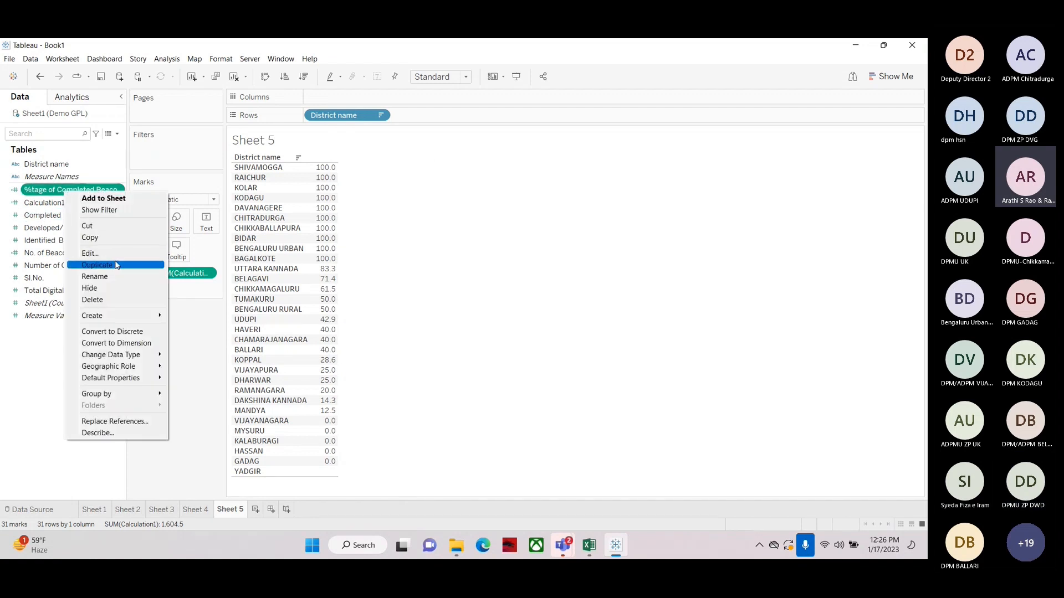
{"action": "left_click", "coordinate": [90, 253]}
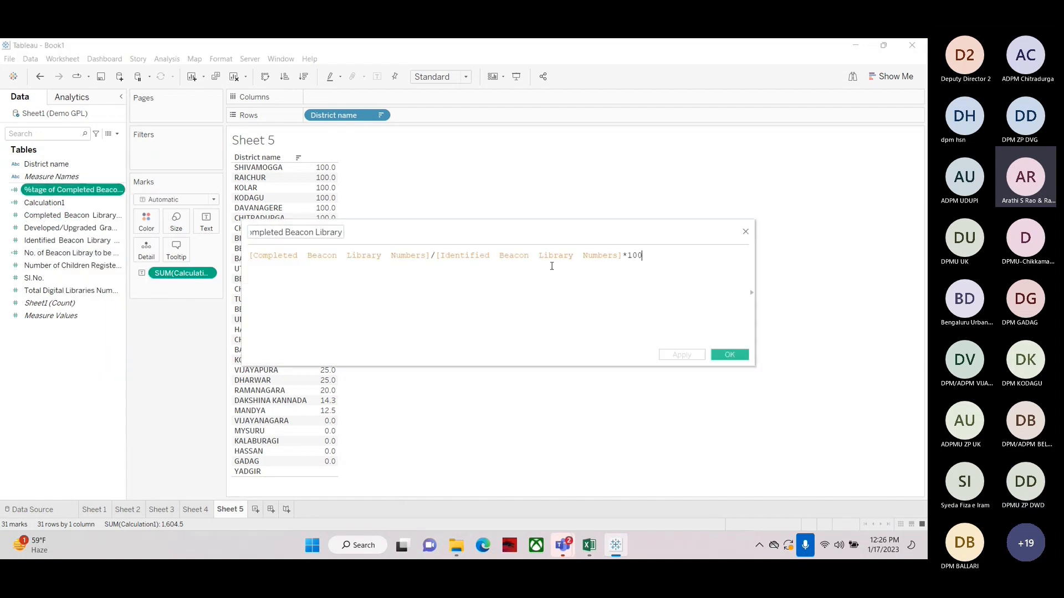
Open a new calculated field and write the example "300 out of 500" with its formula "300/500*100"
{"action": "left_click", "coordinate": [117, 134]}
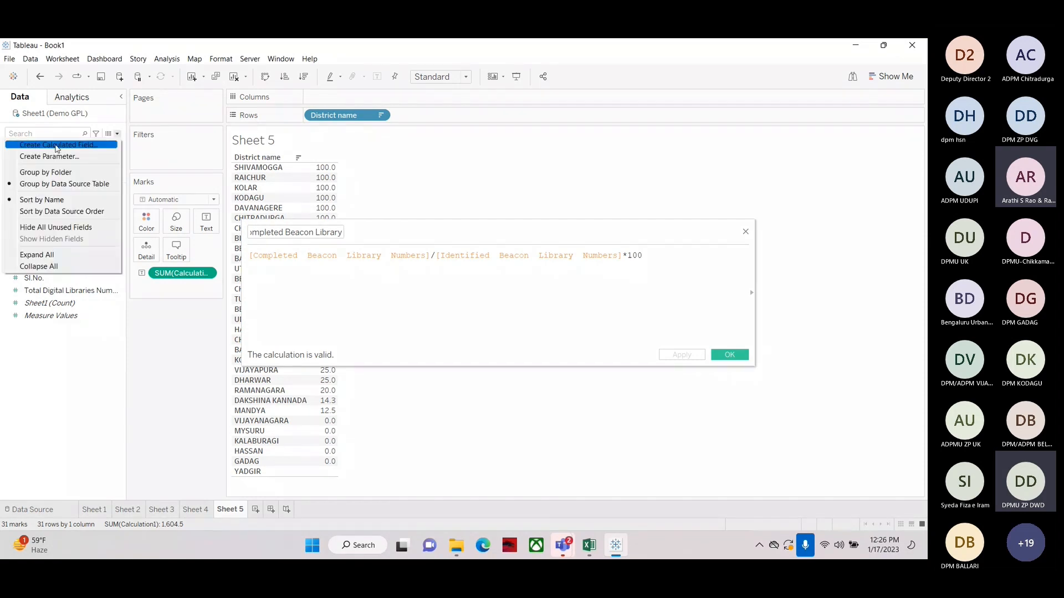
{"action": "left_click", "coordinate": [56, 145]}
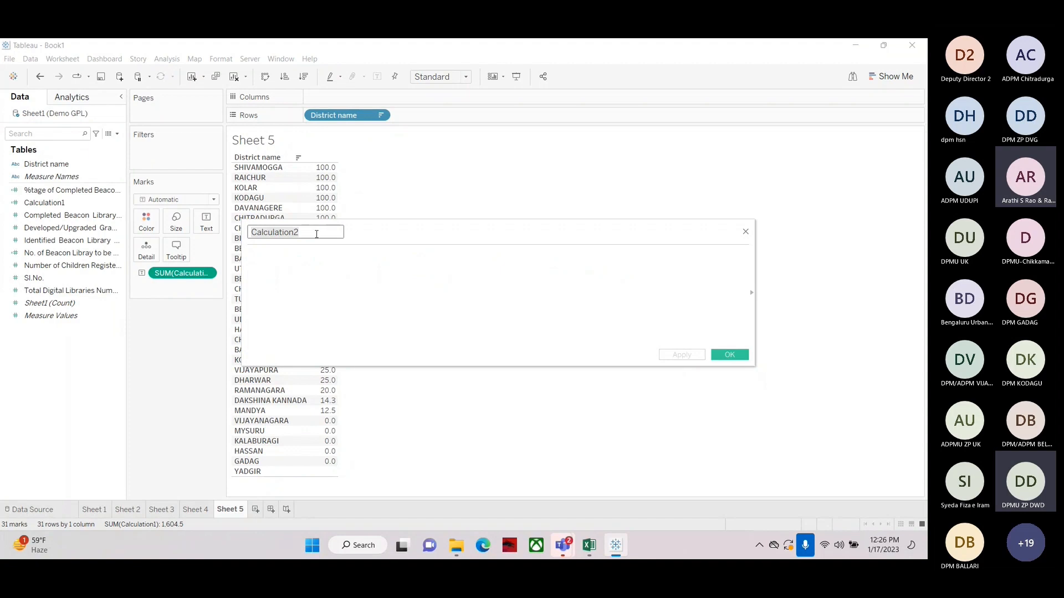
{"action": "left_click", "coordinate": [271, 260]}
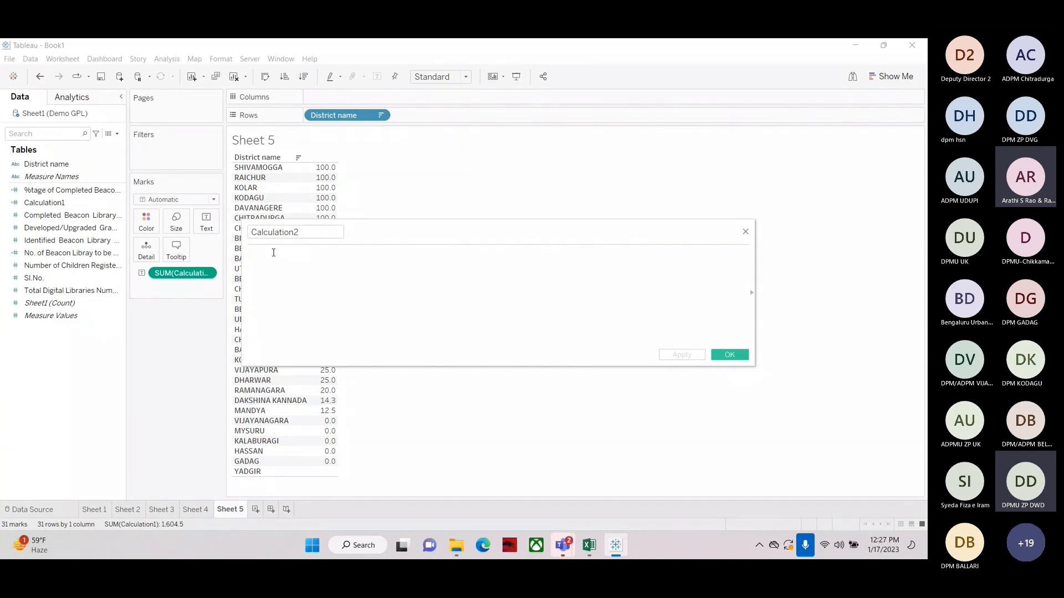
{"action": "type", "text": "300 out of 500"}
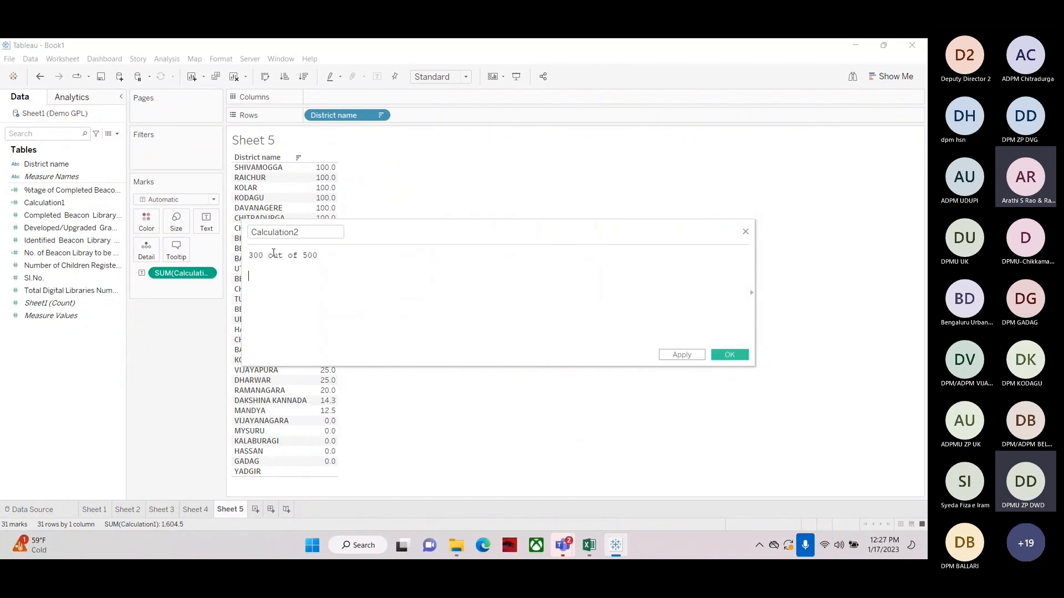
{"action": "key", "text": "Return"}
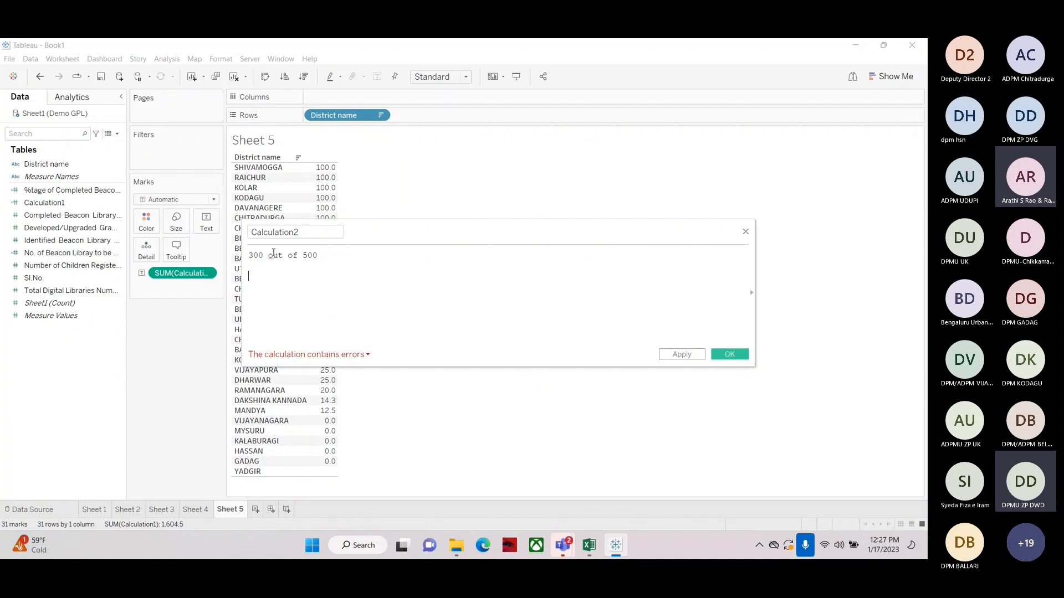
{"action": "type", "text": "30"}
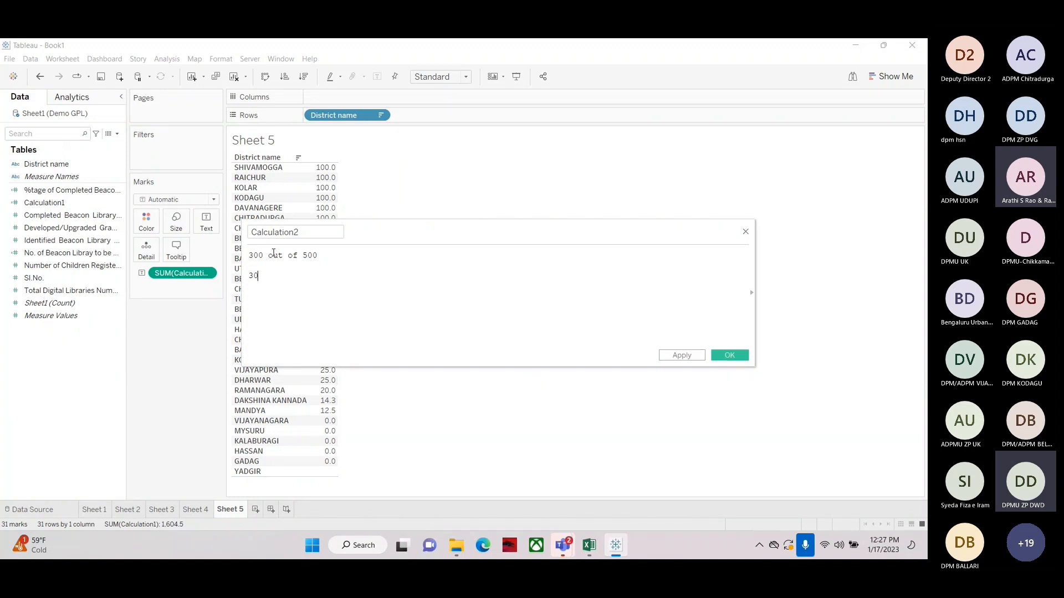
{"action": "type", "text": "0/500*100"}
{"action": "key", "text": "Return"}
{"action": "key", "text": "Return"}
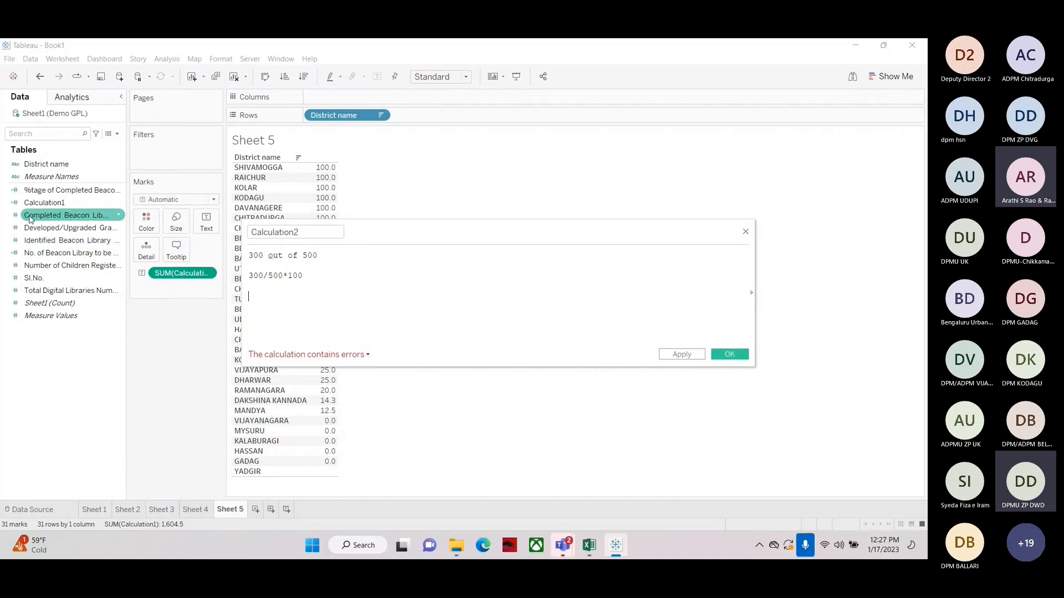
Build the formula [Completed Beacon Library Numbers]/[Identified Beacon Library Numbers]*100 below the example lines
{"action": "left_click_drag", "start_coordinate": [61, 215], "coordinate": [259, 307]}
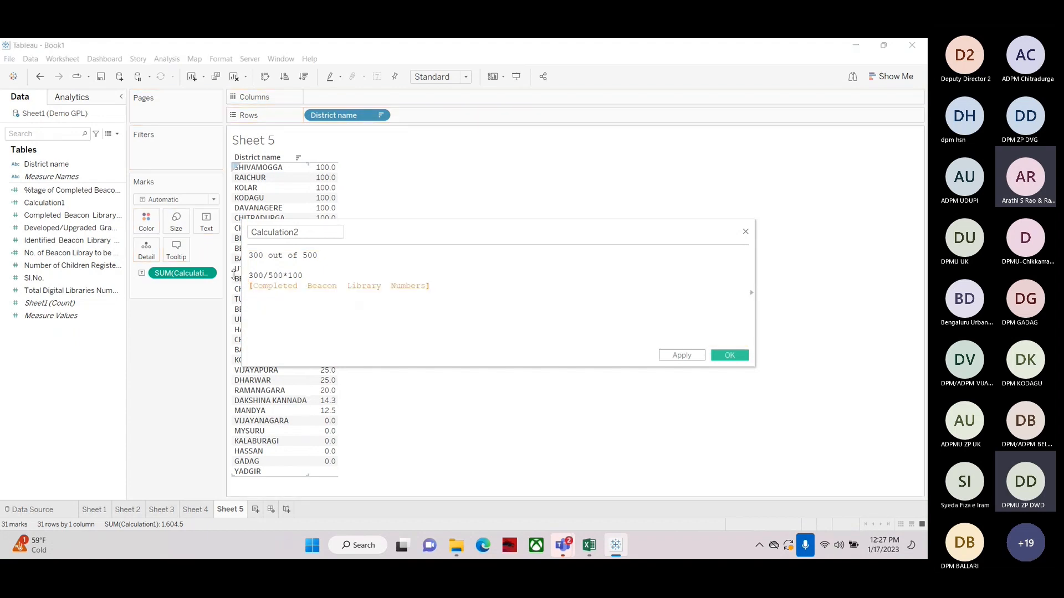
{"action": "type", "text": "/"}
{"action": "left_click", "coordinate": [33, 244]}
{"action": "left_click_drag", "start_coordinate": [33, 244], "coordinate": [444, 298]}
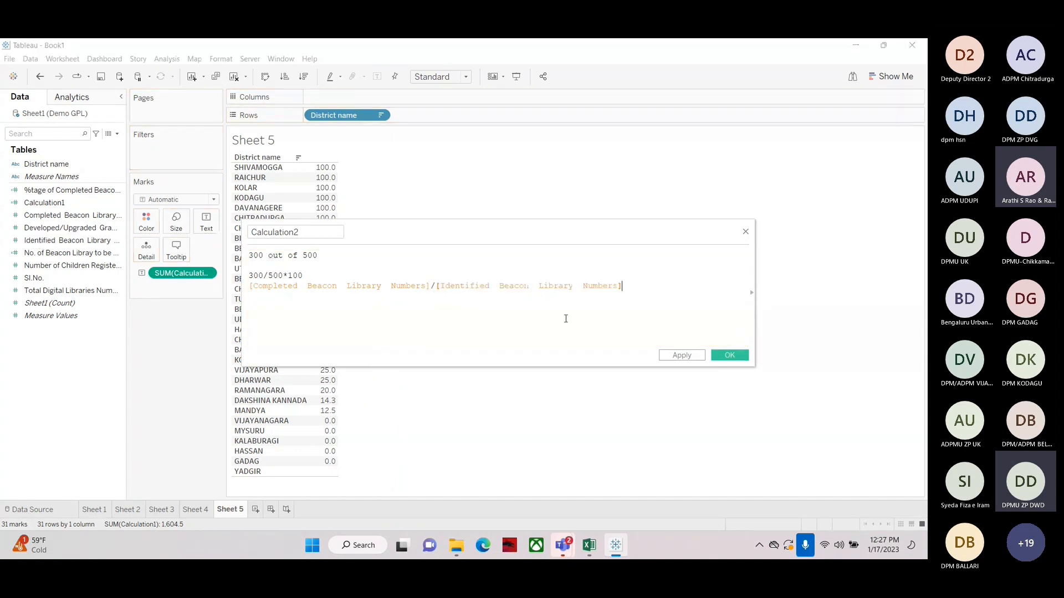
{"action": "type", "text": "*100"}
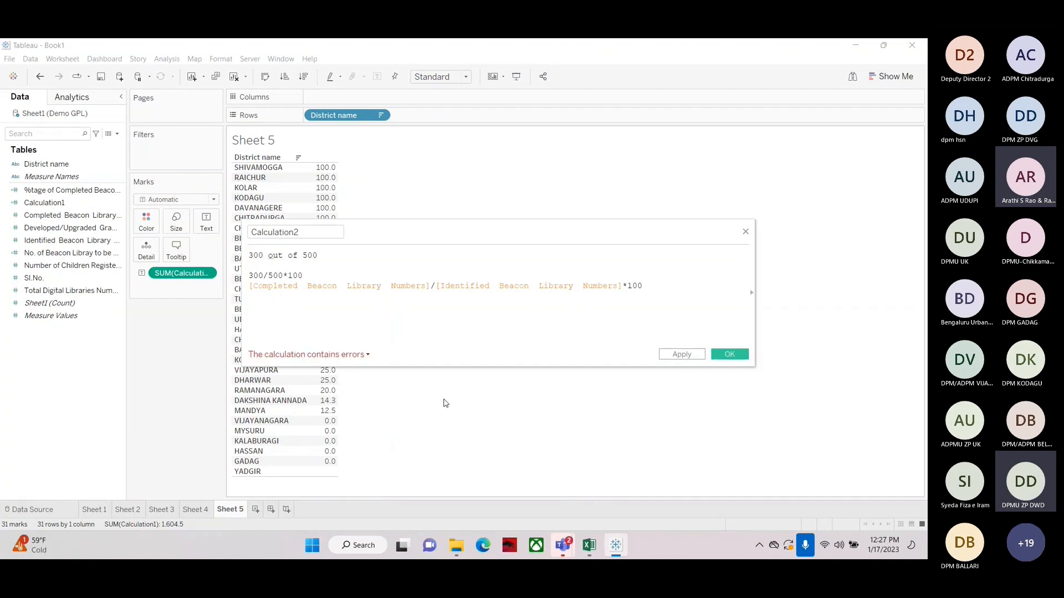
Delete the two example lines above the formula and close the calculation editor without saving
{"action": "left_click_drag", "start_coordinate": [250, 287], "coordinate": [644, 286]}
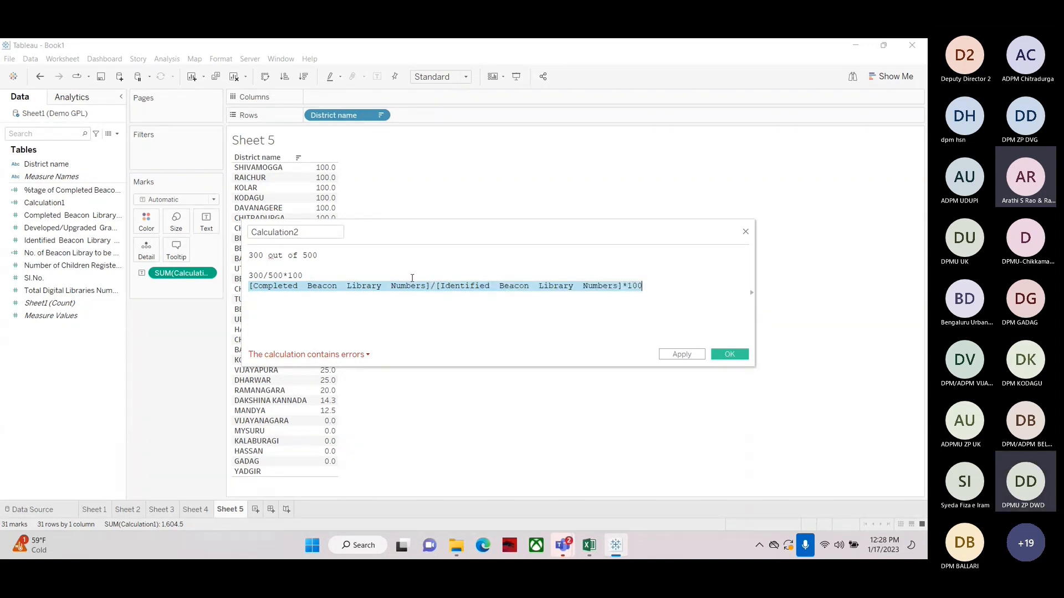
{"action": "left_click_drag", "start_coordinate": [303, 275], "coordinate": [244, 247]}
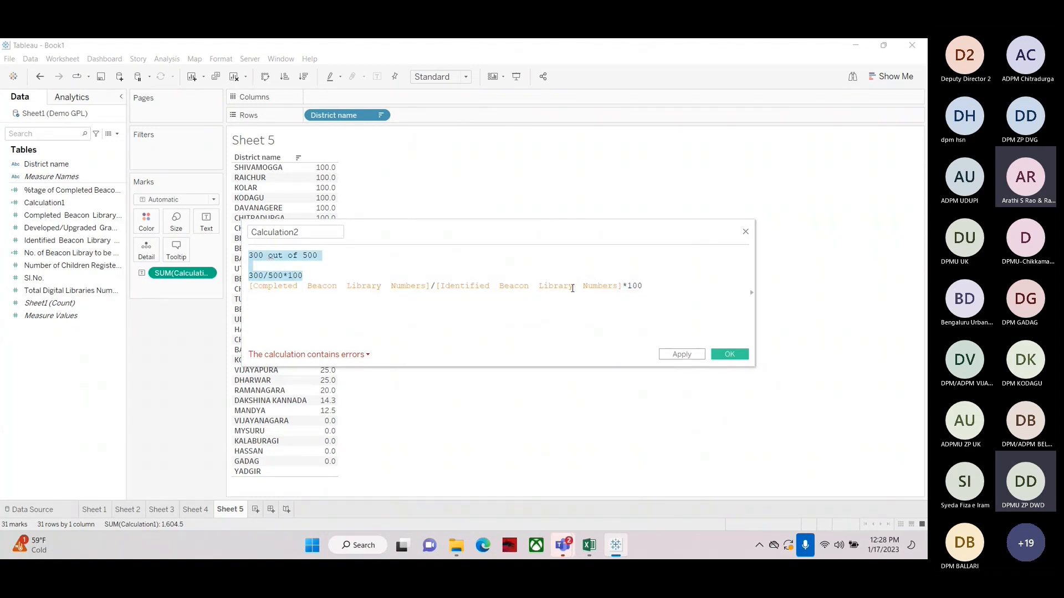
{"action": "key", "text": "Delete"}
{"action": "key", "text": "Delete"}
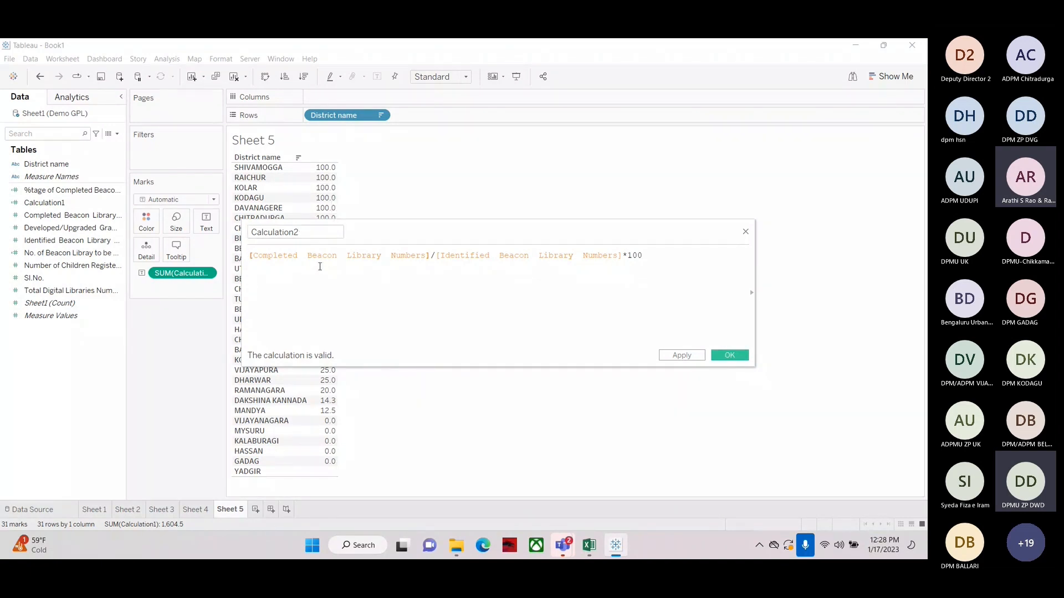
{"action": "left_click", "coordinate": [746, 233]}
Delete the %tage of Completed Beacon Library calculated field
{"action": "right_click", "coordinate": [62, 190]}
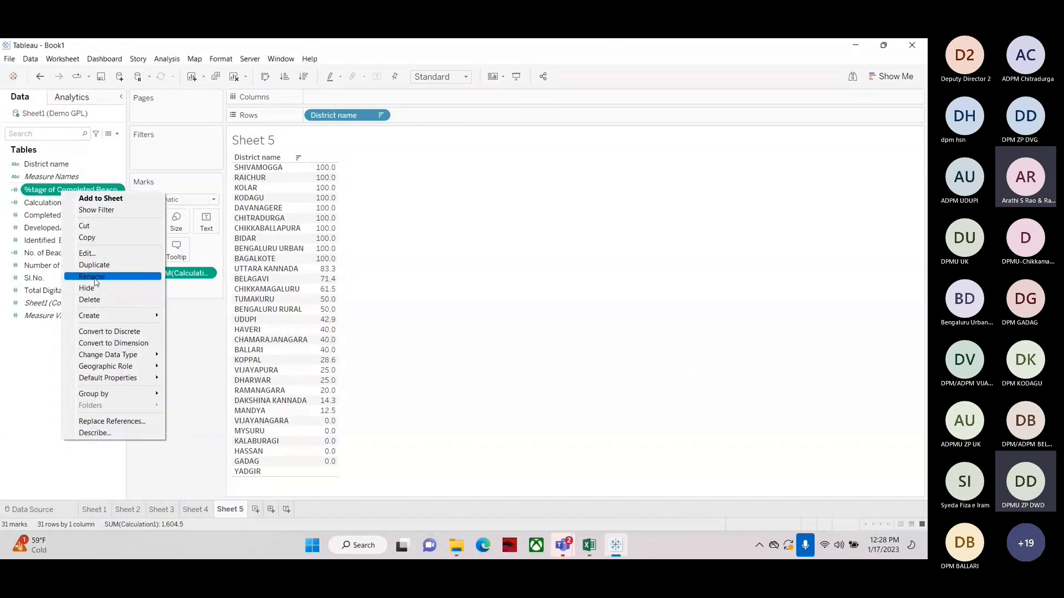
{"action": "left_click", "coordinate": [101, 300]}
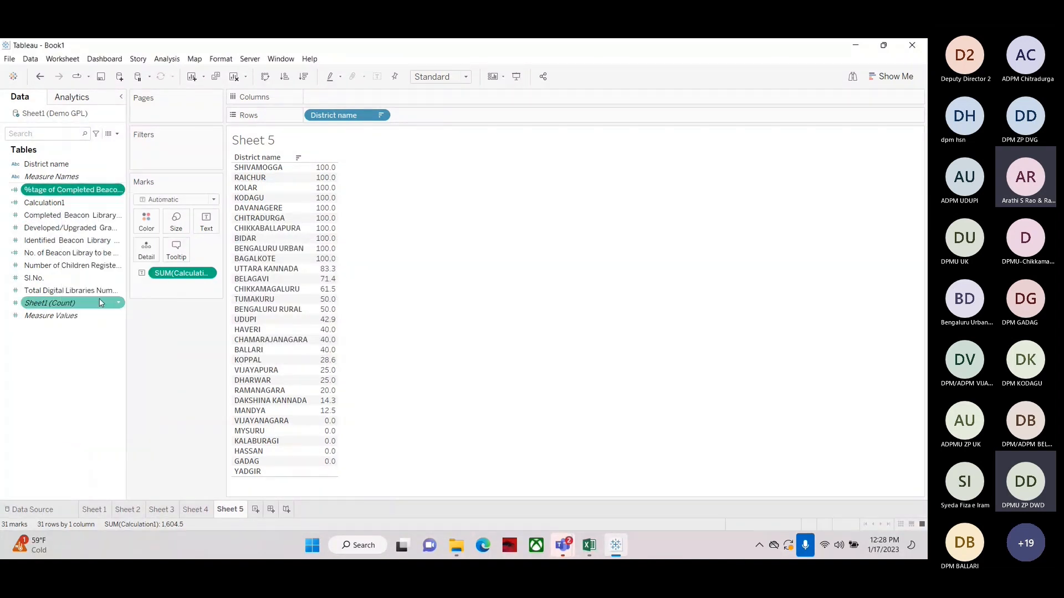
Create a new calculated field named "%tage of completed Beacon Library"
{"action": "left_click", "coordinate": [116, 133]}
{"action": "left_click", "coordinate": [98, 146]}
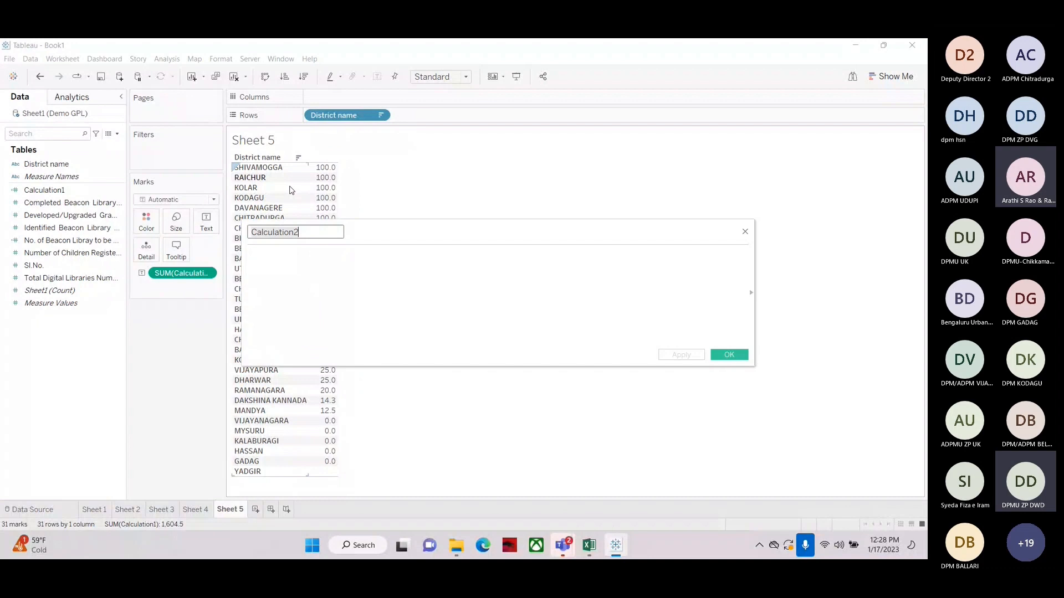
{"action": "type", "text": "%tage of co"}
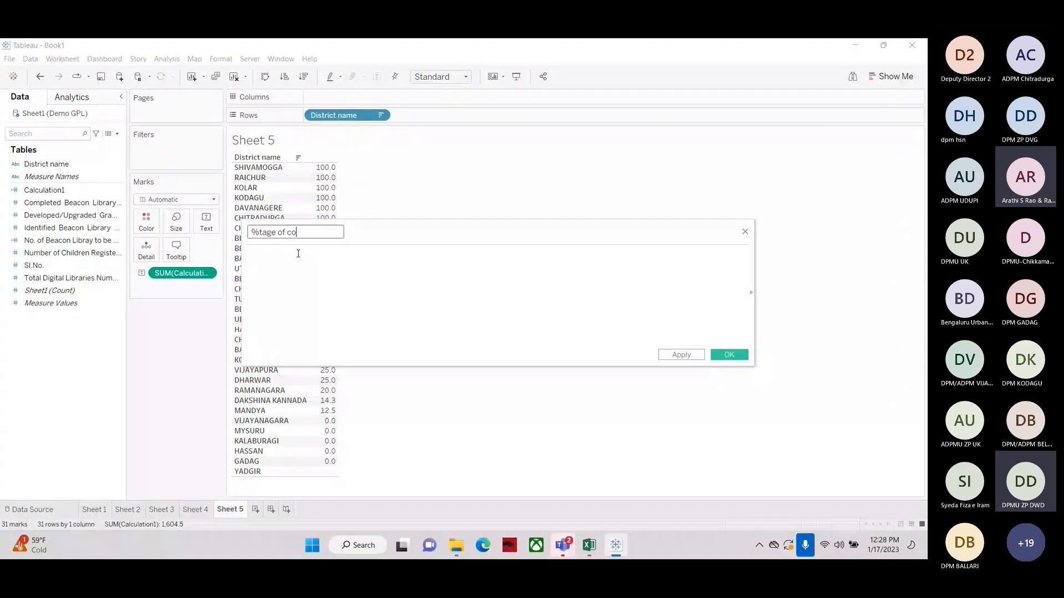
{"action": "type", "text": "mpleted Beacon Library"}
{"action": "key", "text": "Home"}
{"action": "left_click", "coordinate": [267, 261]}
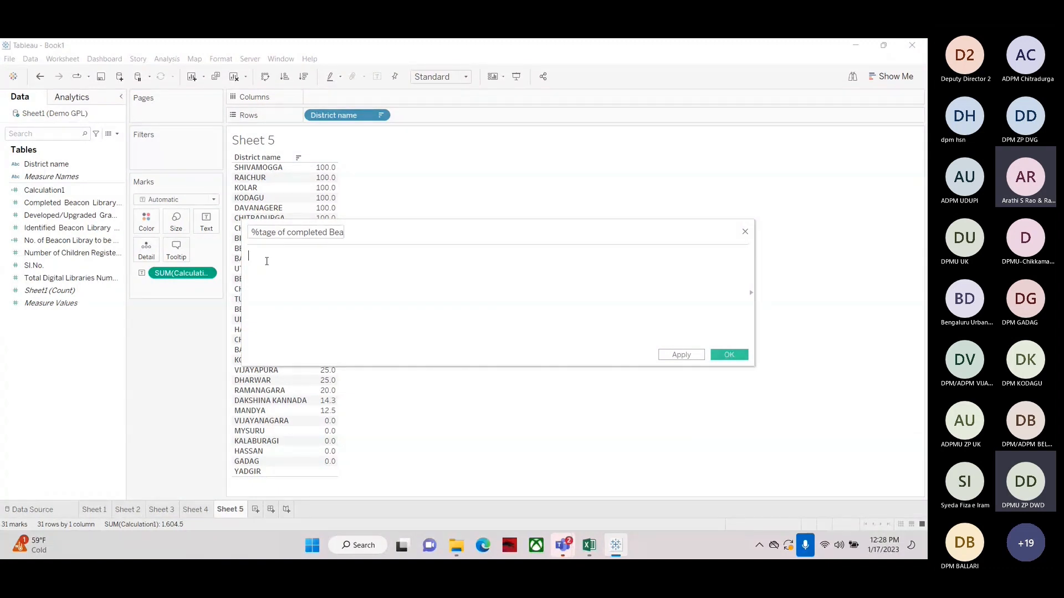
Enter the formula [Completed Beacon Library Numbers]/[Identified Beacon Library Numbers]*100 and save the calculated field
{"action": "left_click_drag", "start_coordinate": [66, 203], "coordinate": [394, 261]}
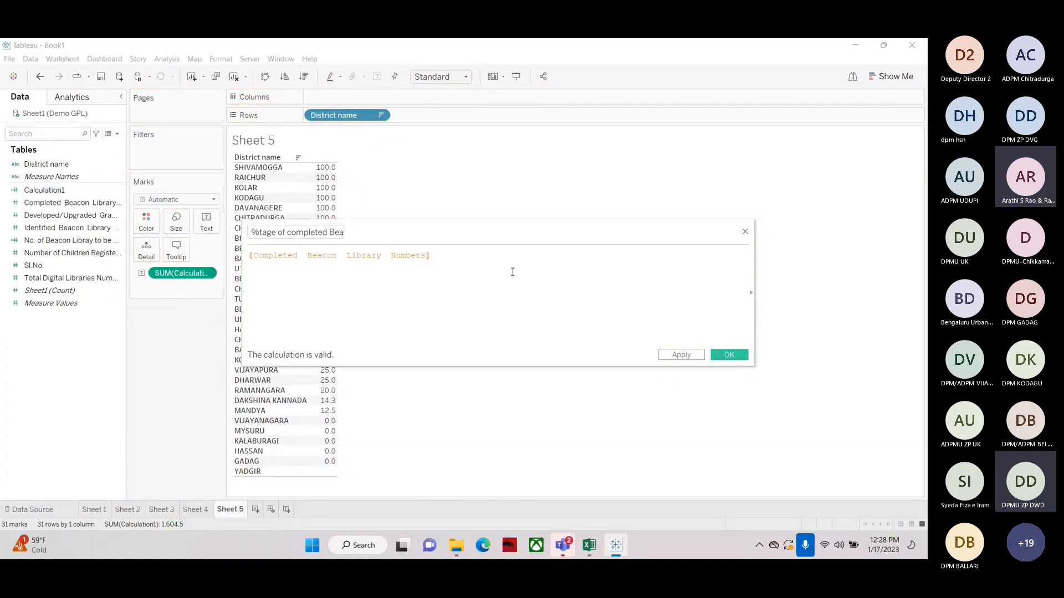
{"action": "type", "text": "/"}
{"action": "left_click", "coordinate": [23, 228]}
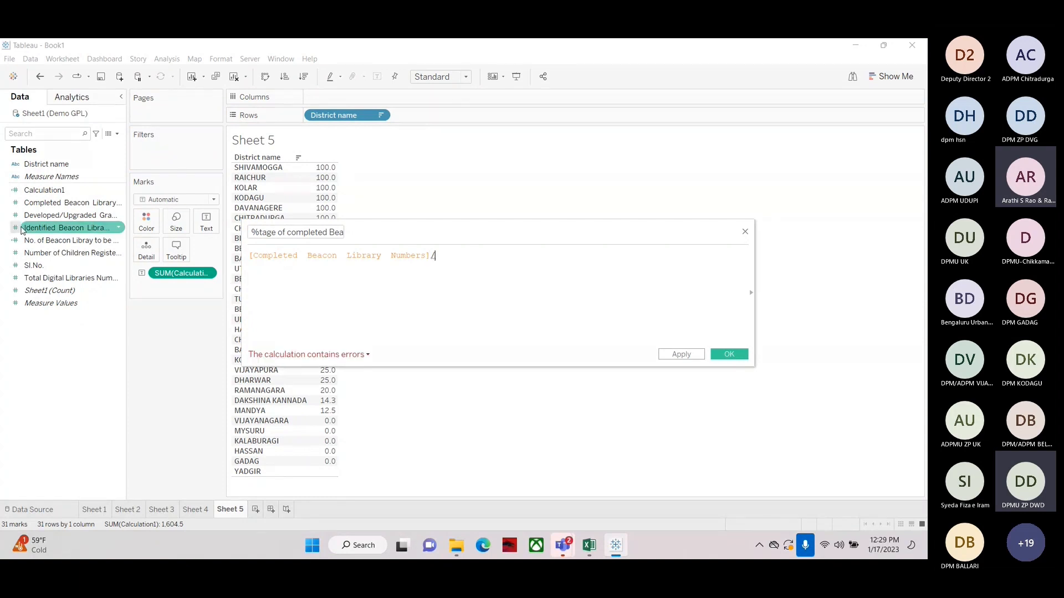
{"action": "left_click_drag", "start_coordinate": [23, 229], "coordinate": [468, 259]}
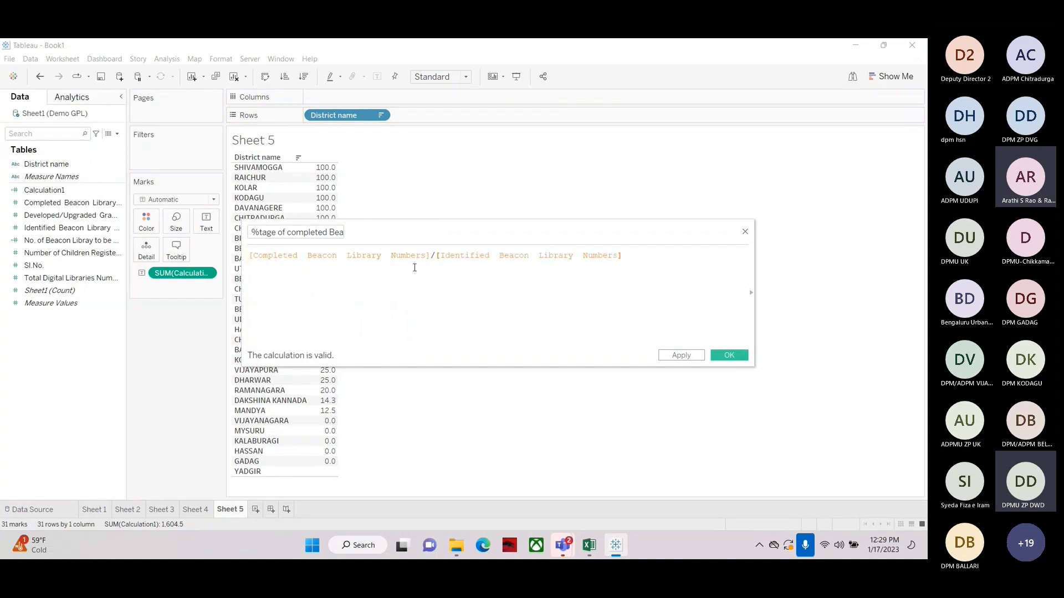
{"action": "type", "text": "*100"}
{"action": "left_click", "coordinate": [272, 232]}
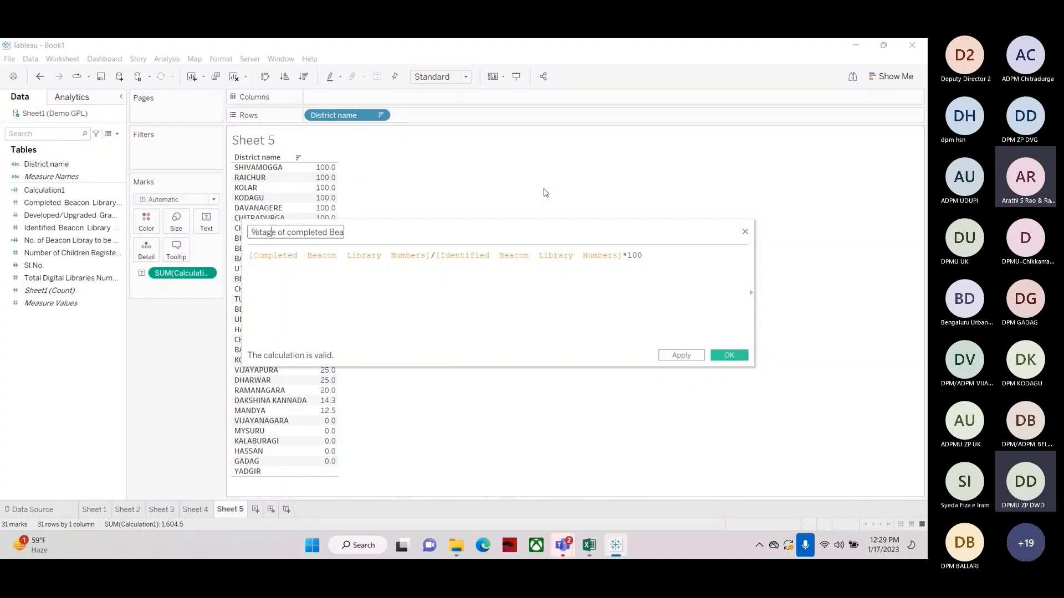
{"action": "left_click", "coordinate": [727, 355]}
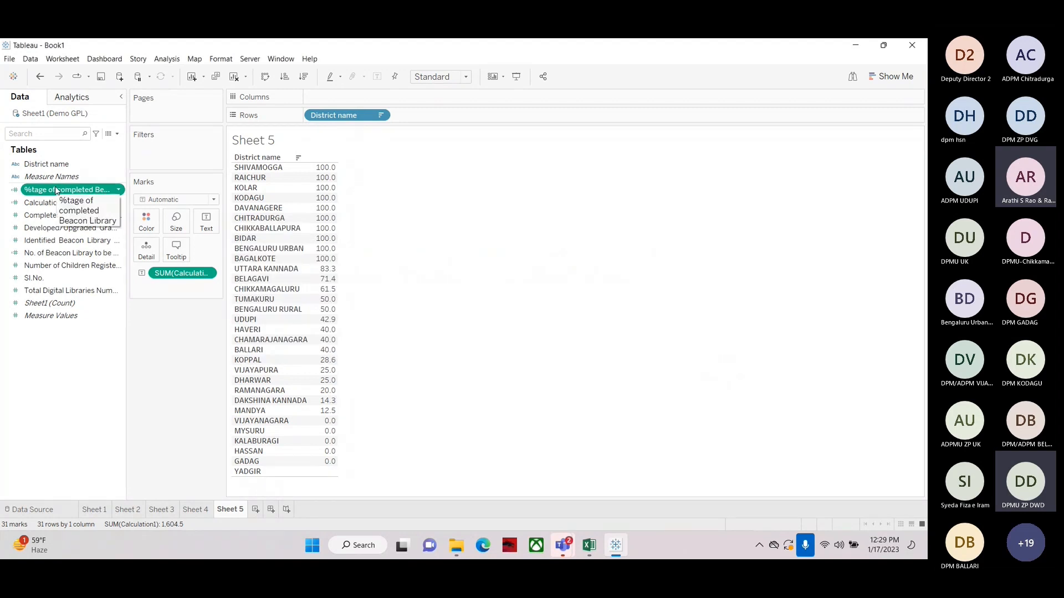
Rebuild the sheet as a district table of %tage completed, Completed and Identified Beacon Library values, sorted descending
{"action": "left_click", "coordinate": [233, 77]}
{"action": "left_click_drag", "start_coordinate": [45, 164], "coordinate": [321, 119]}
{"action": "left_click_drag", "start_coordinate": [70, 215], "coordinate": [324, 263]}
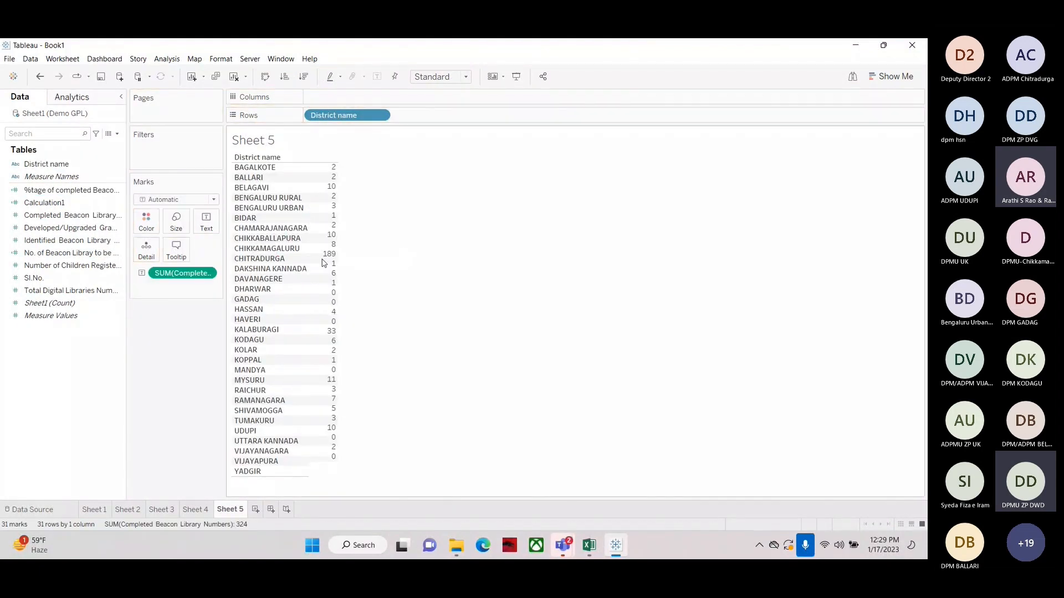
{"action": "left_click_drag", "start_coordinate": [66, 240], "coordinate": [314, 271]}
{"action": "left_click_drag", "start_coordinate": [35, 191], "coordinate": [310, 226]}
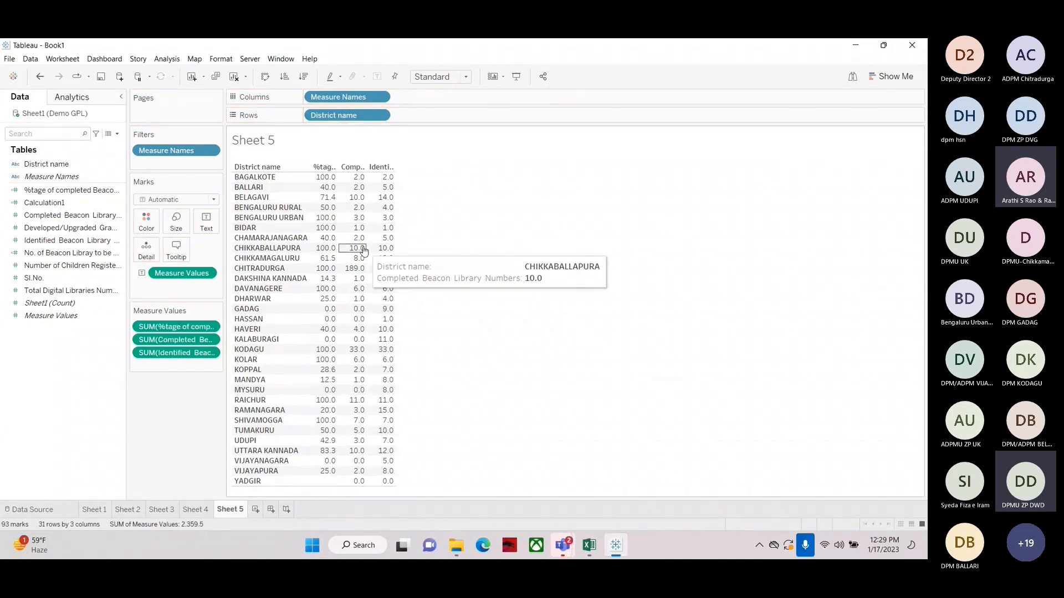
{"action": "left_click_drag", "start_coordinate": [397, 229], "coordinate": [631, 221]}
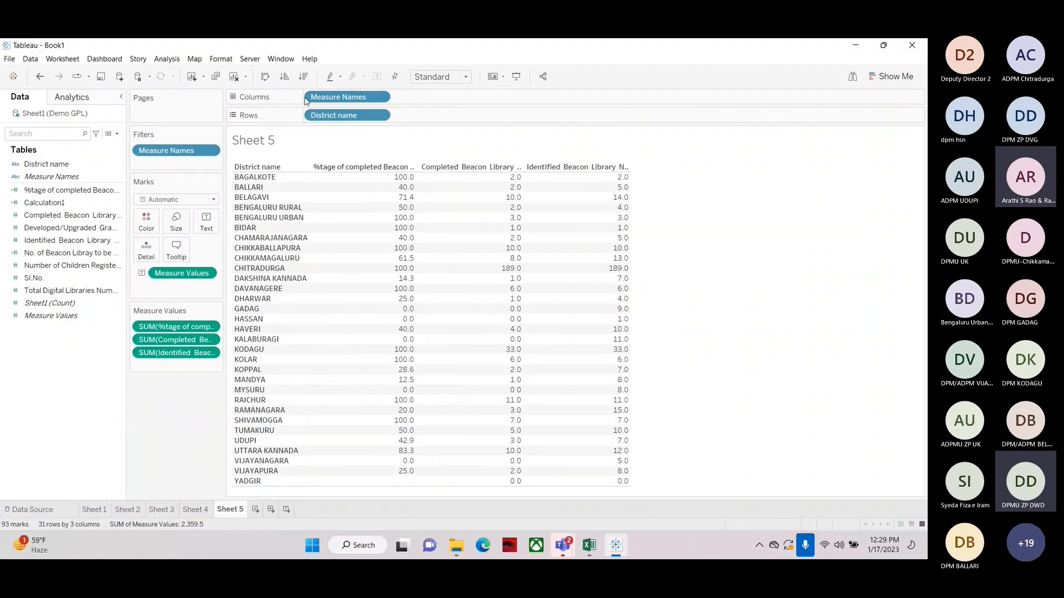
{"action": "left_click", "coordinate": [304, 78]}
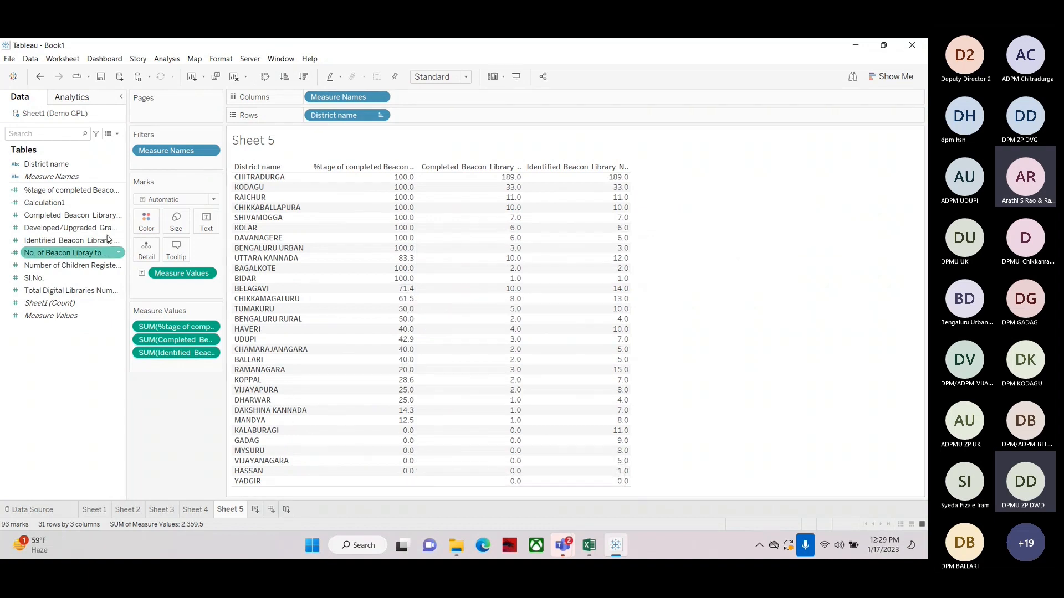
{"action": "left_click", "coordinate": [117, 134]}
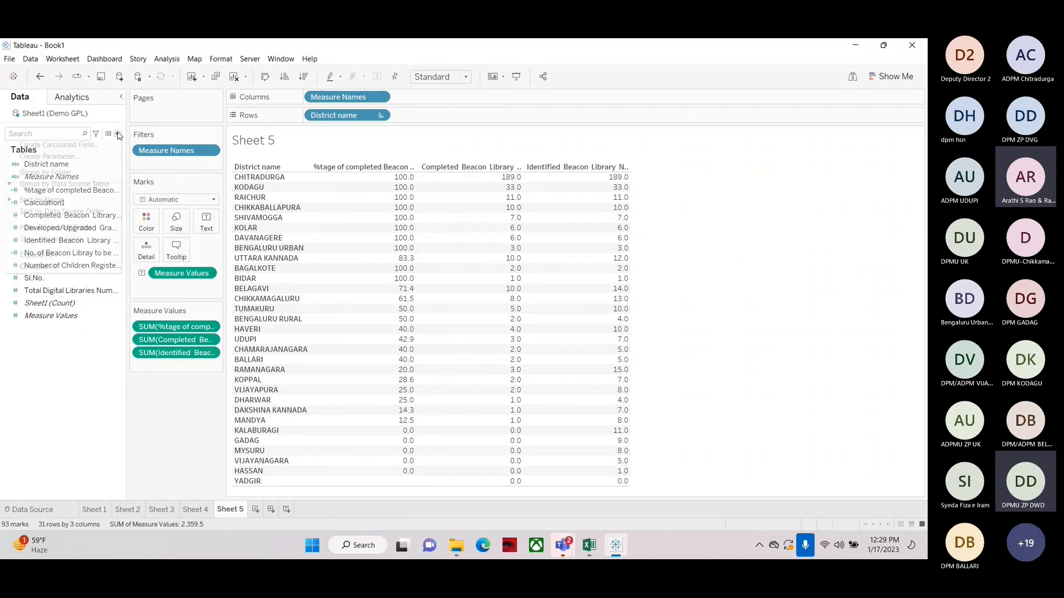
{"action": "left_click", "coordinate": [102, 145]}
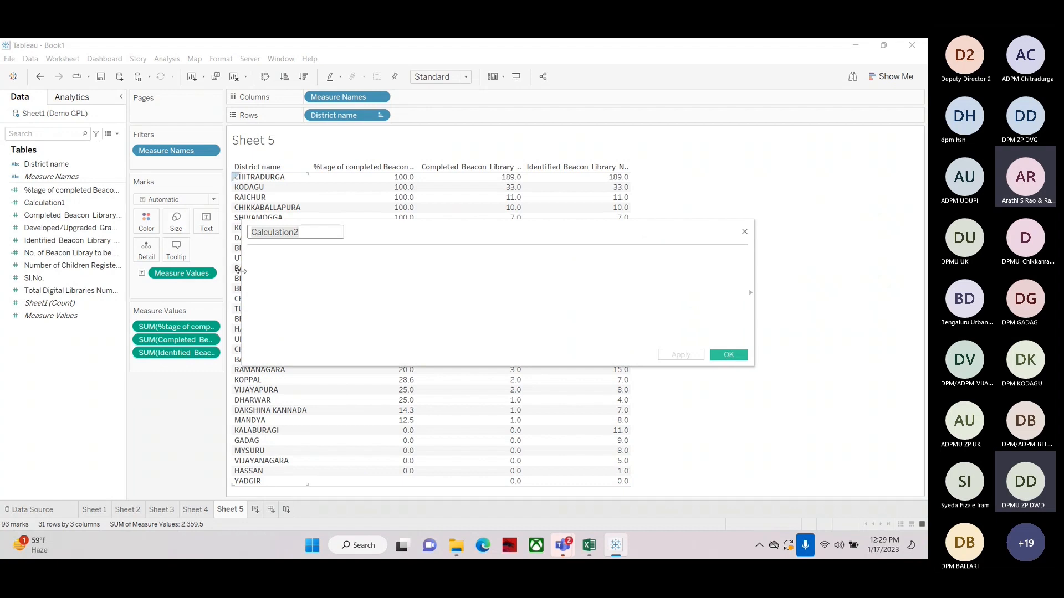
{"action": "left_click", "coordinate": [279, 252]}
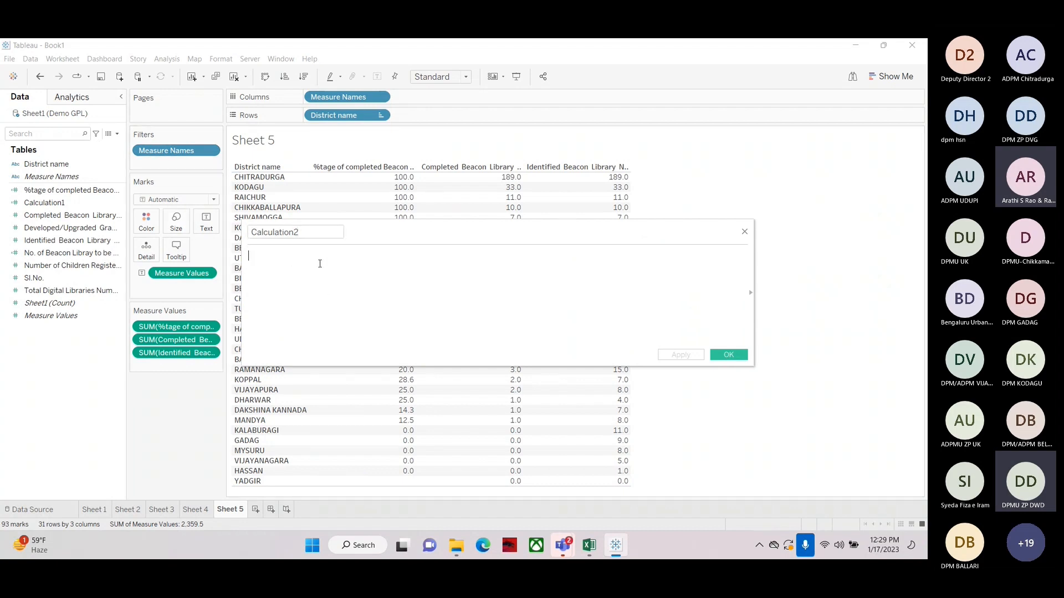
{"action": "left_click", "coordinate": [744, 231]}
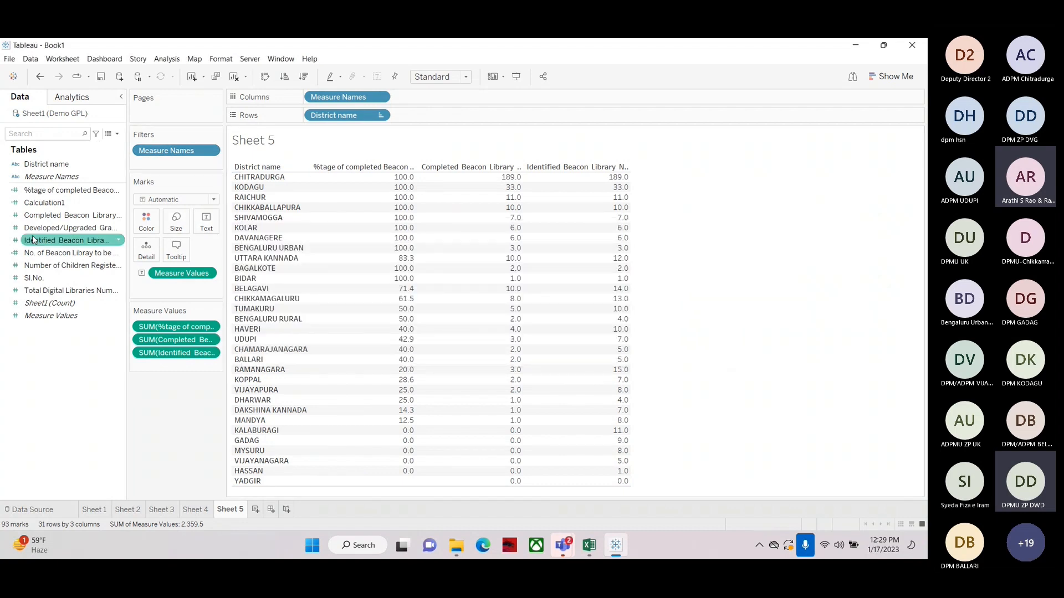
Open the %tage of completed Beacon Library calculated field to review its name and formula, then close it
{"action": "right_click", "coordinate": [54, 192]}
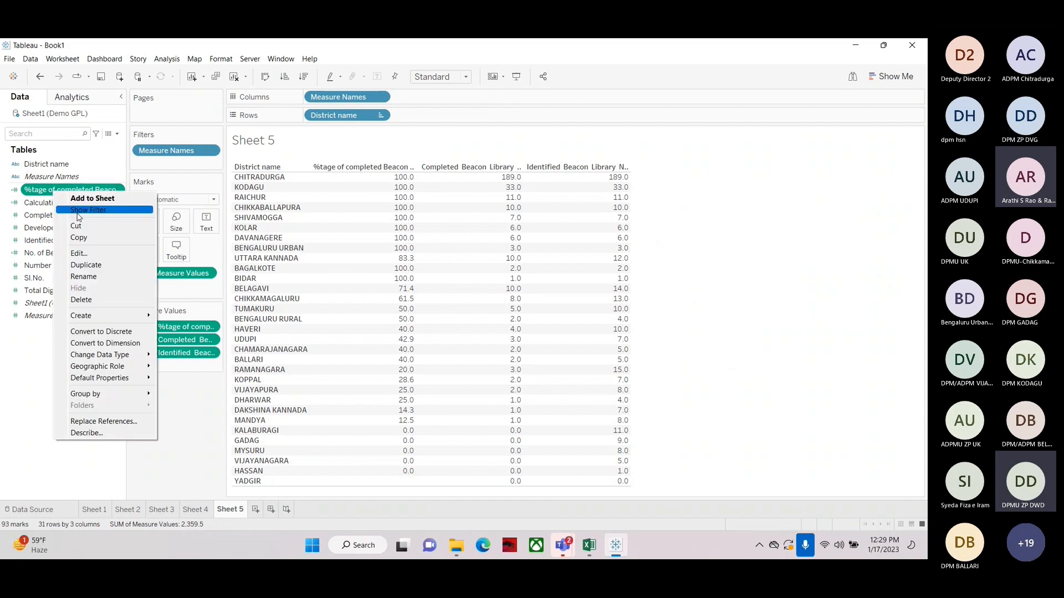
{"action": "left_click", "coordinate": [83, 253]}
{"action": "left_click_drag", "start_coordinate": [415, 225], "coordinate": [374, 287]}
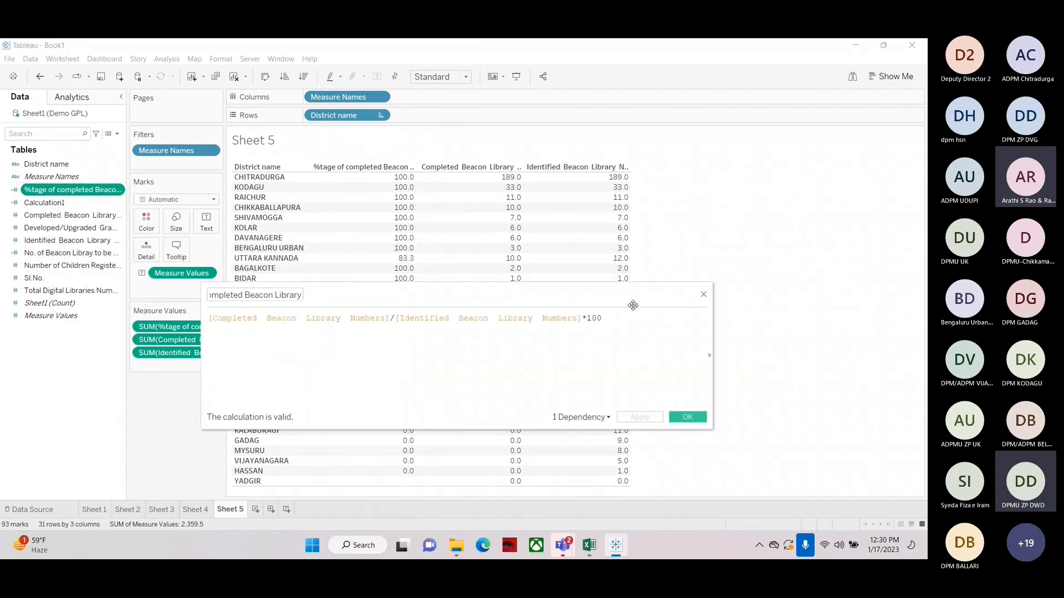
{"action": "key", "text": "Left"}
{"action": "key", "text": "Left"}
{"action": "key", "text": "Left"}
{"action": "key", "text": "Left"}
{"action": "key", "text": "Left"}
{"action": "key", "text": "Left"}
{"action": "key", "text": "Left"}
{"action": "key", "text": "Left"}
{"action": "key", "text": "Left"}
{"action": "key", "text": "Left"}
{"action": "key", "text": "Left"}
{"action": "key", "text": "Left"}
{"action": "key", "text": "Left"}
{"action": "key", "text": "Left"}
{"action": "key", "text": "Left"}
{"action": "key", "text": "Left"}
{"action": "key", "text": "Left"}
{"action": "key", "text": "Left"}
{"action": "key", "text": "Left"}
{"action": "key", "text": "Left"}
{"action": "key", "text": "Left"}
{"action": "key", "text": "Left"}
{"action": "key", "text": "Left"}
{"action": "key", "text": "Left"}
{"action": "key", "text": "Left"}
{"action": "key", "text": "Left"}
{"action": "key", "text": "Left"}
{"action": "key", "text": "Left"}
{"action": "key", "text": "Left"}
{"action": "key", "text": "Left"}
{"action": "key", "text": "Left"}
{"action": "key", "text": "Left"}
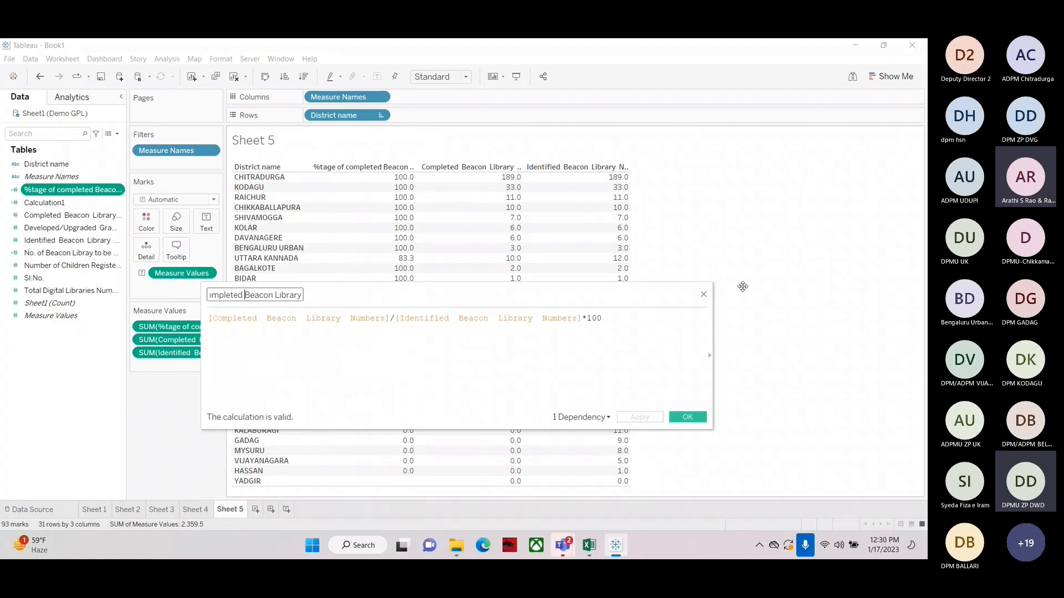
{"action": "key", "text": "Left"}
{"action": "key", "text": "Left"}
{"action": "key", "text": "Left"}
{"action": "key", "text": "Left"}
{"action": "key", "text": "Left"}
{"action": "key", "text": "Left"}
{"action": "key", "text": "Left"}
{"action": "key", "text": "Left"}
{"action": "key", "text": "Left"}
{"action": "key", "text": "Left"}
{"action": "key", "text": "Left"}
{"action": "key", "text": "Left"}
{"action": "key", "text": "Left"}
{"action": "key", "text": "Left"}
{"action": "key", "text": "Left"}
{"action": "key", "text": "Left"}
{"action": "key", "text": "Left"}
{"action": "key", "text": "Right"}
{"action": "key", "text": "Right"}
{"action": "key", "text": "Right"}
{"action": "key", "text": "Right"}
{"action": "key", "text": "Right"}
{"action": "key", "text": "Right"}
{"action": "key", "text": "Right"}
{"action": "key", "text": "Right"}
{"action": "key", "text": "Right"}
{"action": "key", "text": "Right"}
{"action": "key", "text": "Right"}
{"action": "key", "text": "Right"}
{"action": "key", "text": "Right"}
{"action": "key", "text": "Right"}
{"action": "key", "text": "Right"}
{"action": "key", "text": "Right"}
{"action": "key", "text": "Right"}
{"action": "key", "text": "Right"}
{"action": "key", "text": "Right"}
{"action": "key", "text": "Right"}
{"action": "key", "text": "Right"}
{"action": "key", "text": "Right"}
{"action": "key", "text": "Right"}
{"action": "key", "text": "Right"}
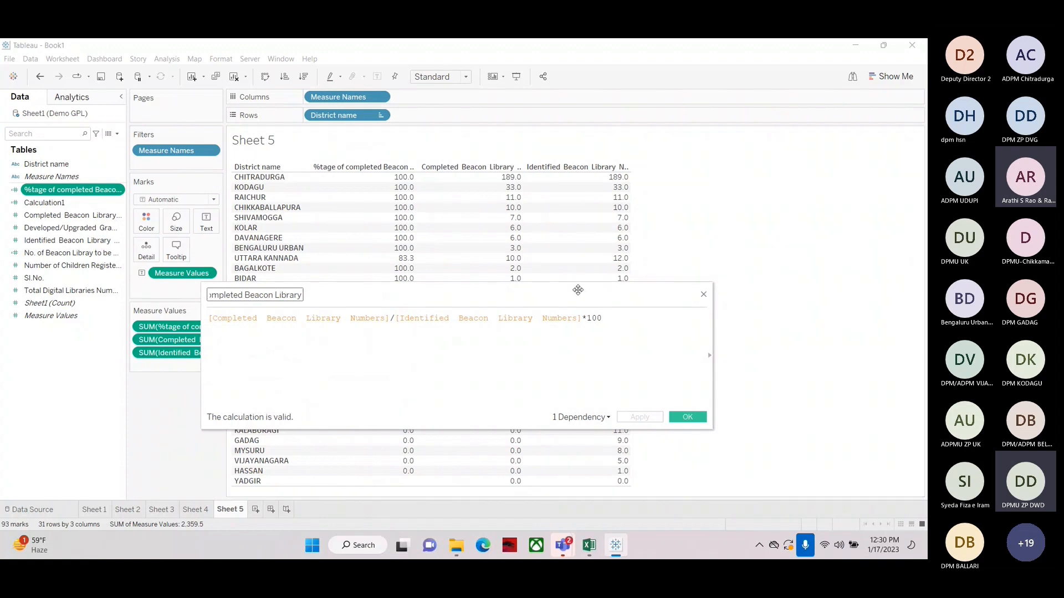
{"action": "left_click_drag", "start_coordinate": [567, 289], "coordinate": [511, 287]}
{"action": "left_click_drag", "start_coordinate": [657, 320], "coordinate": [573, 320]}
{"action": "left_click_drag", "start_coordinate": [416, 289], "coordinate": [475, 285]}
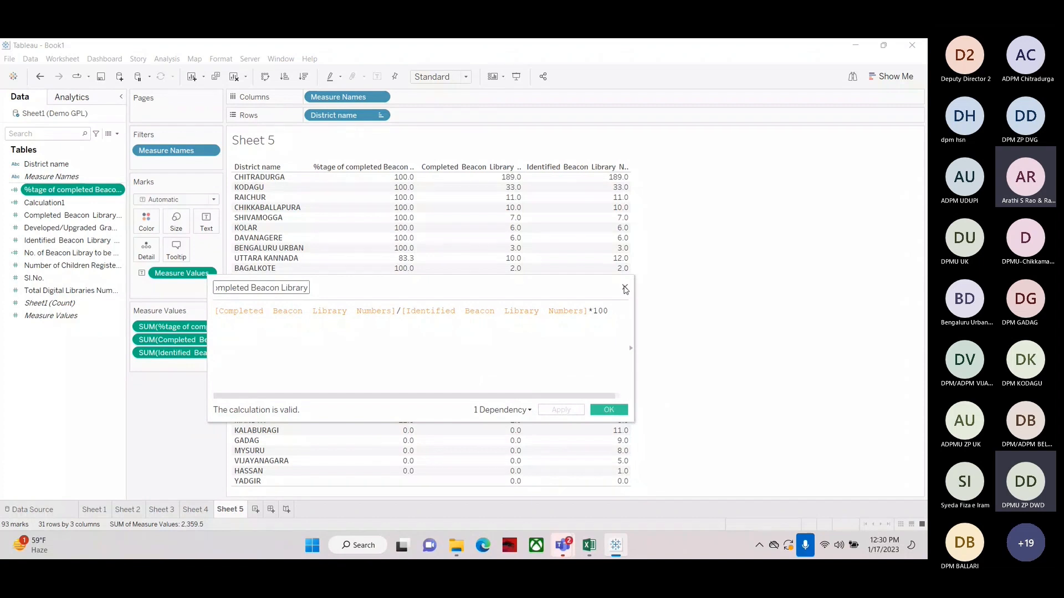
{"action": "left_click", "coordinate": [625, 289]}
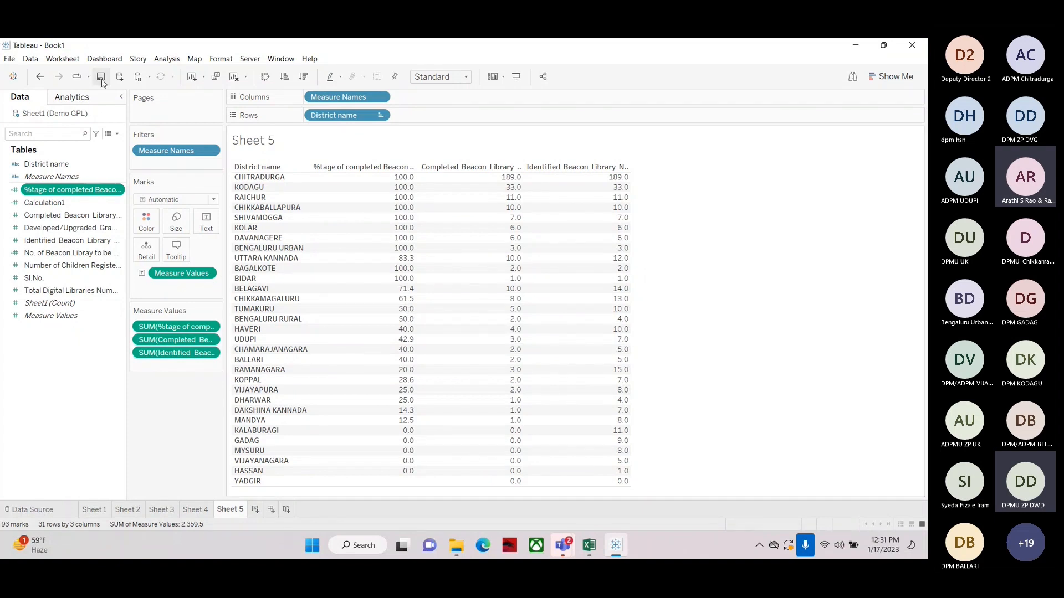
{"action": "left_click", "coordinate": [118, 138]}
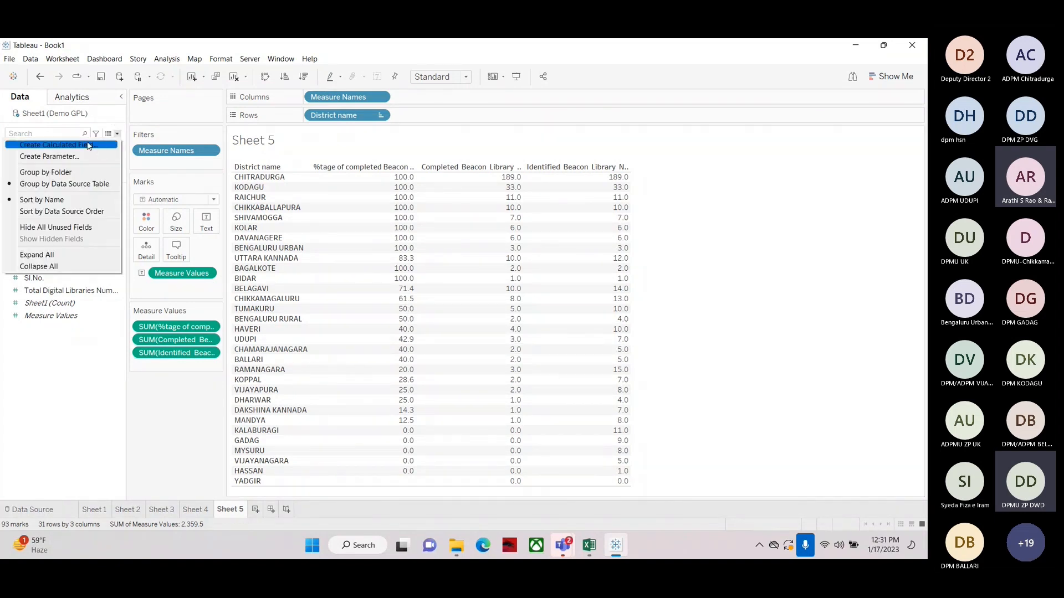
{"action": "left_click", "coordinate": [39, 145]}
{"action": "left_click", "coordinate": [281, 288]}
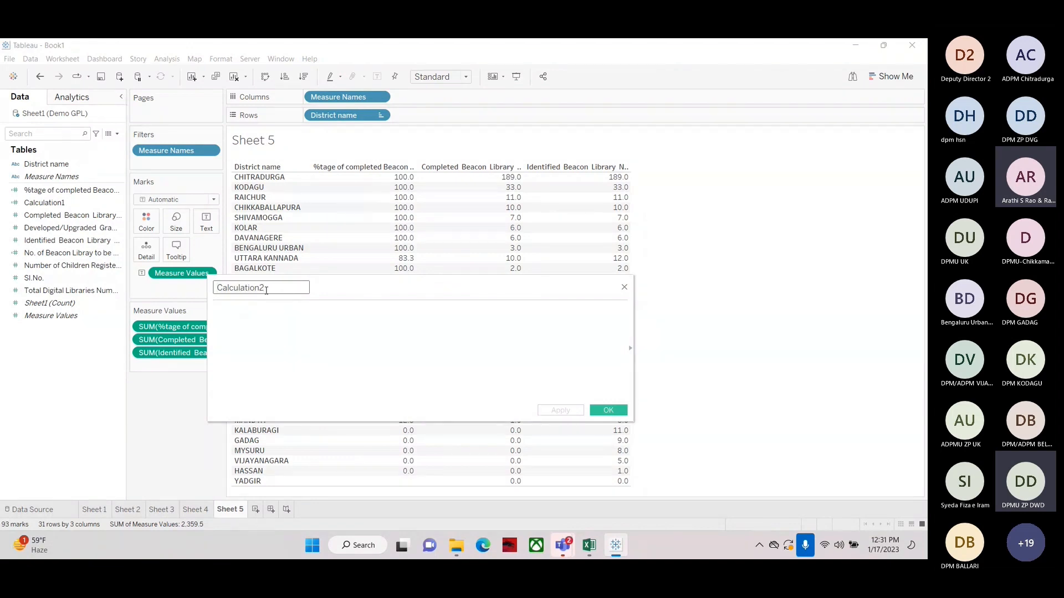
{"action": "left_click", "coordinate": [244, 314]}
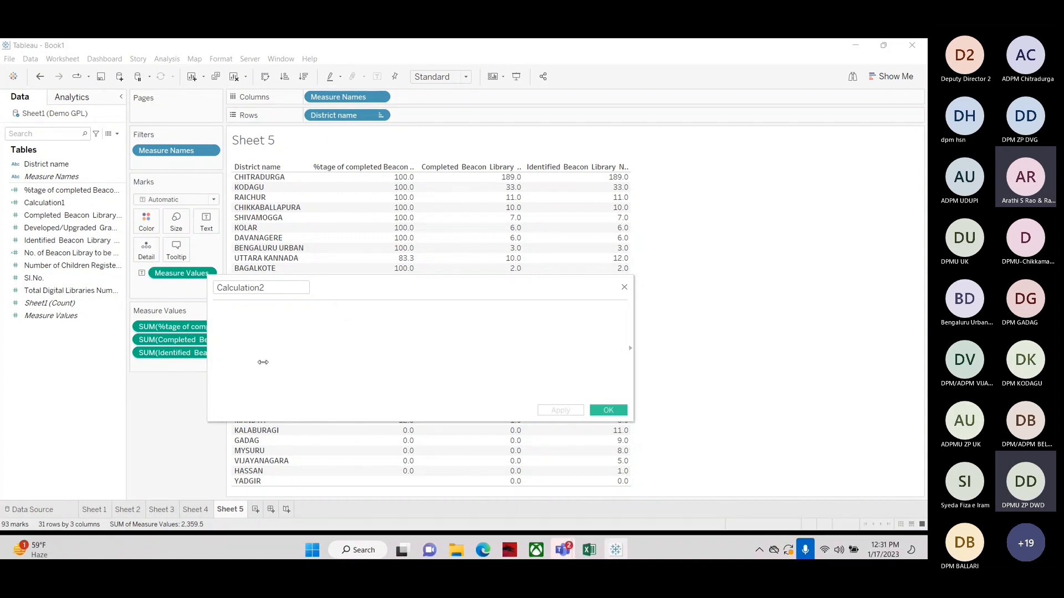
{"action": "left_click", "coordinate": [625, 287]}
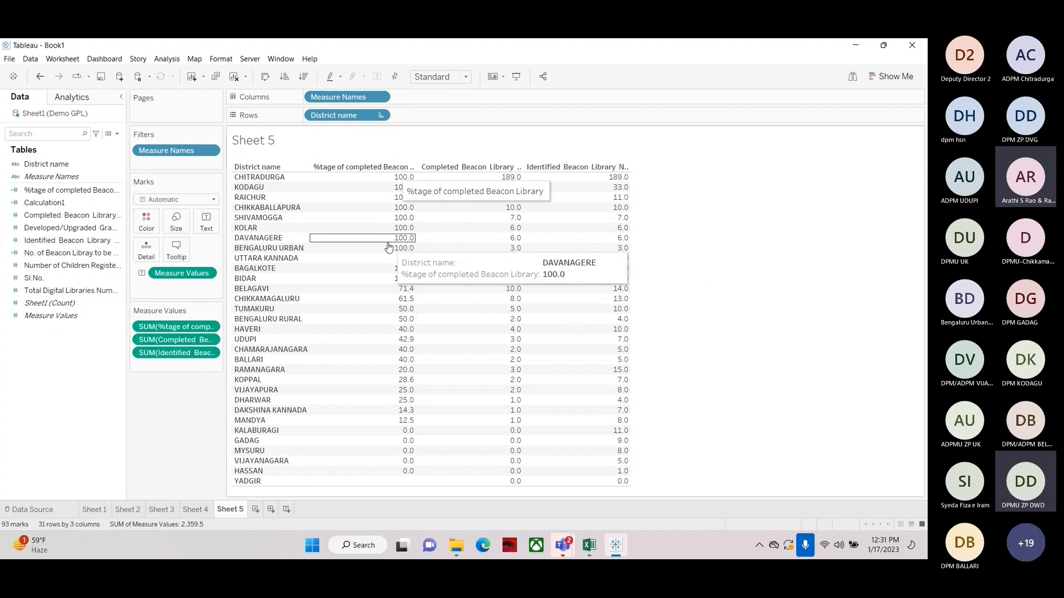
Sort districts by %tage of completed Beacon Library and move Identified Beacon Library ahead of Completed Beacon Library in the measures
{"action": "left_click", "coordinate": [304, 77]}
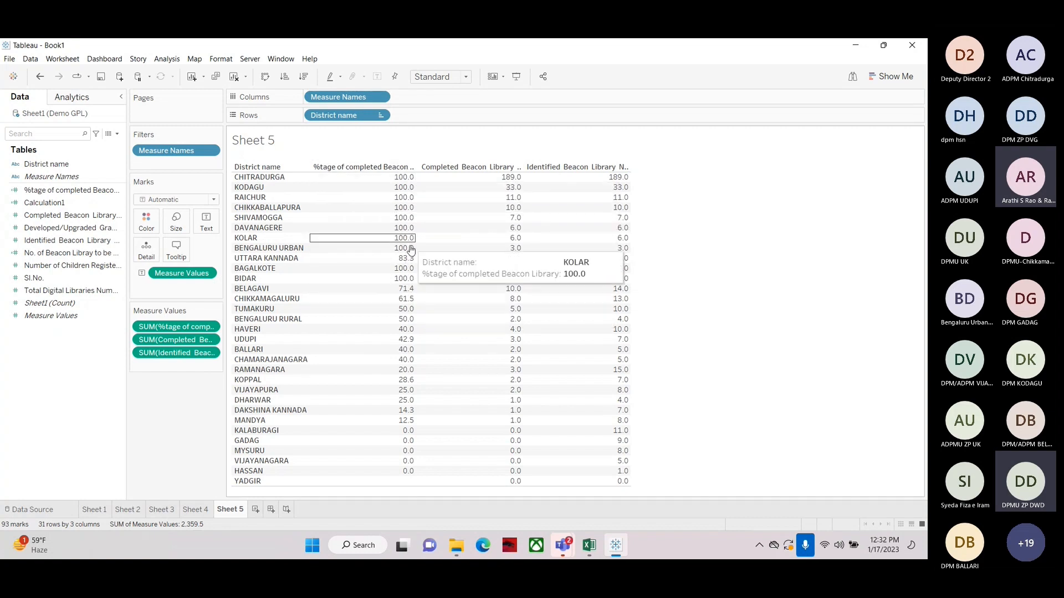
{"action": "left_click", "coordinate": [410, 167]}
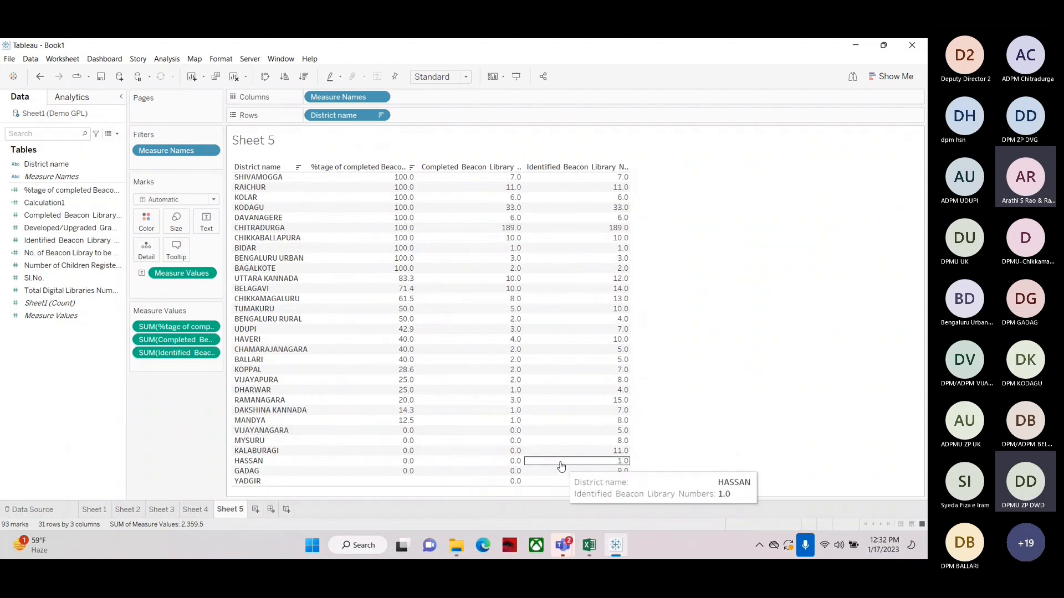
{"action": "left_click_drag", "start_coordinate": [173, 341], "coordinate": [178, 365]}
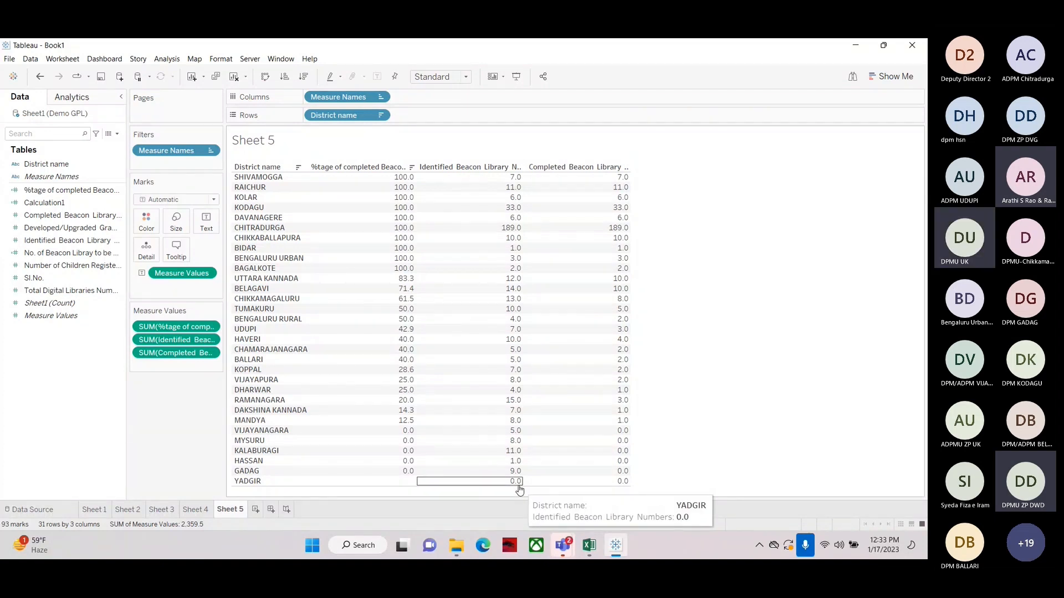
Sort the table by Identified Beacon Library values, then sort it again by %tage of completed Beacon Library
{"action": "left_click", "coordinate": [518, 168]}
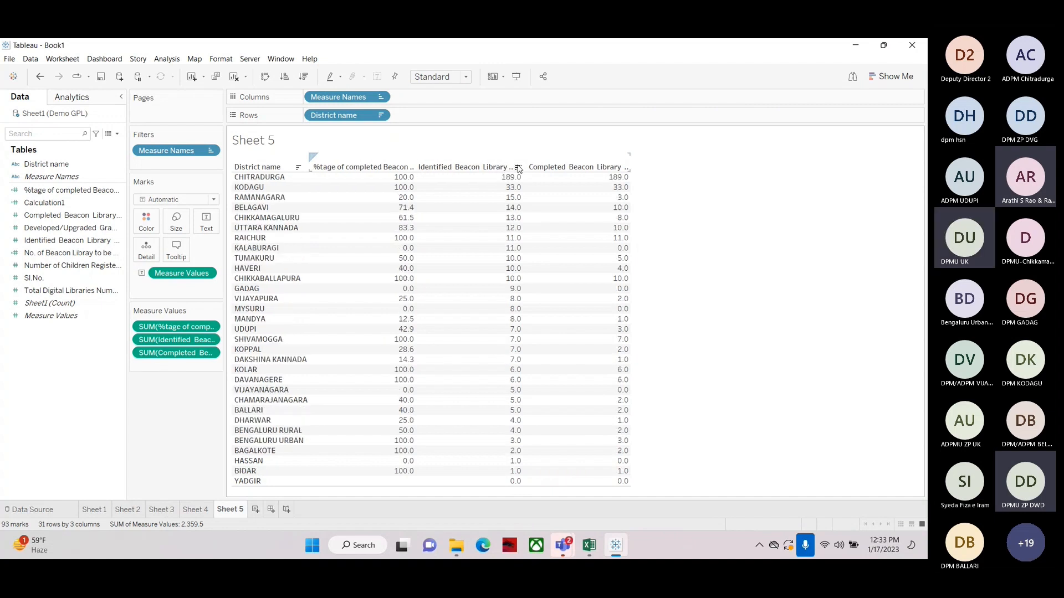
{"action": "left_click", "coordinate": [411, 167]}
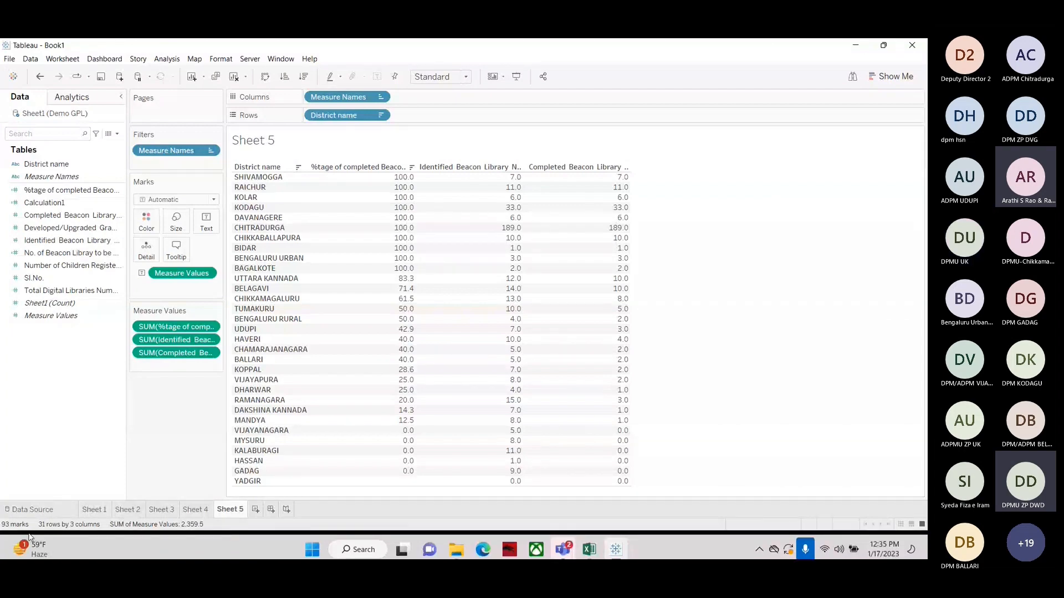
{"action": "left_click", "coordinate": [769, 447]}
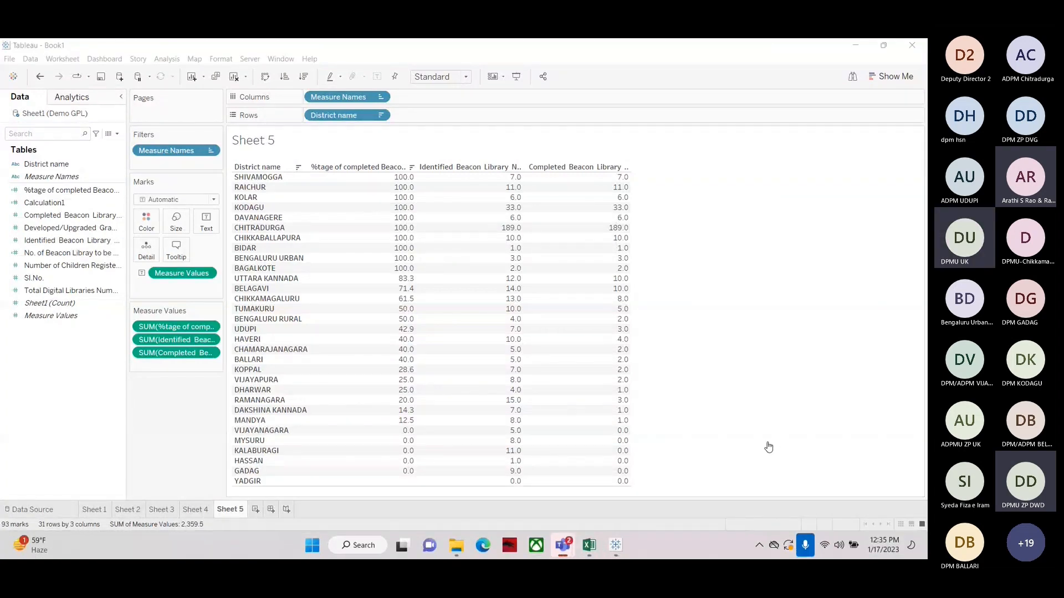
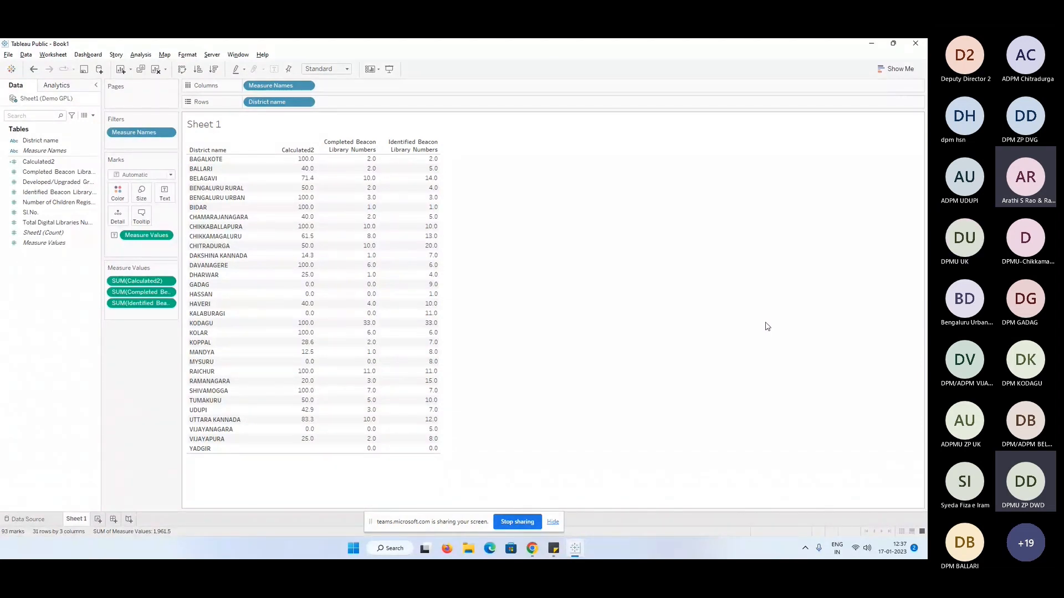
{"action": "key", "text": "XF86AudioRaiseVolume"}
{"action": "key", "text": "XF86AudioRaiseVolume"}
{"action": "key", "text": "XF86AudioRaiseVolume"}
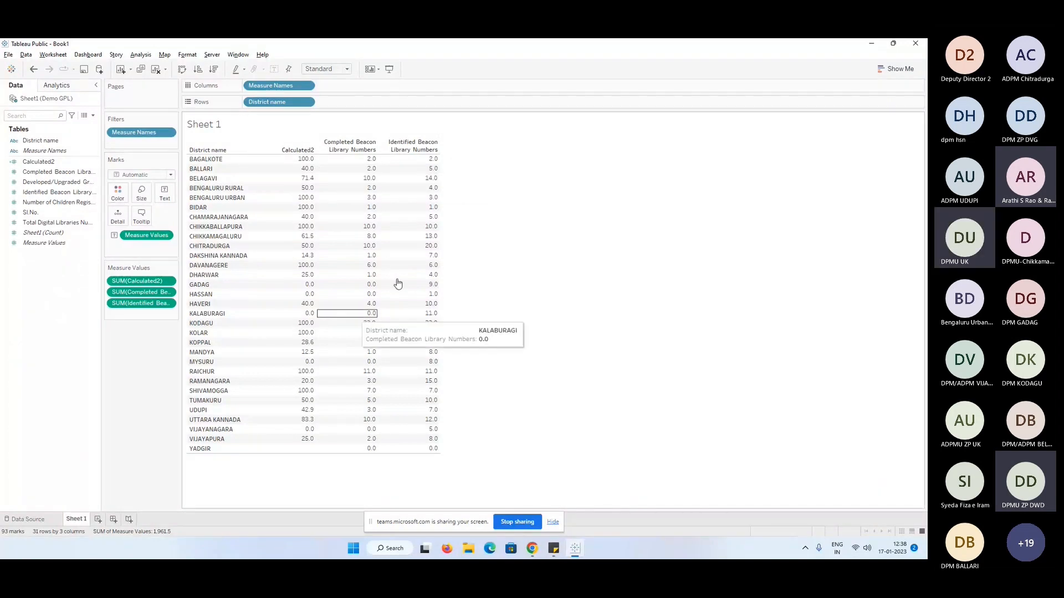
Convert the district view to side-by-side bars using Show Me, trying horizontal and stacked bars first
{"action": "left_click", "coordinate": [896, 69]}
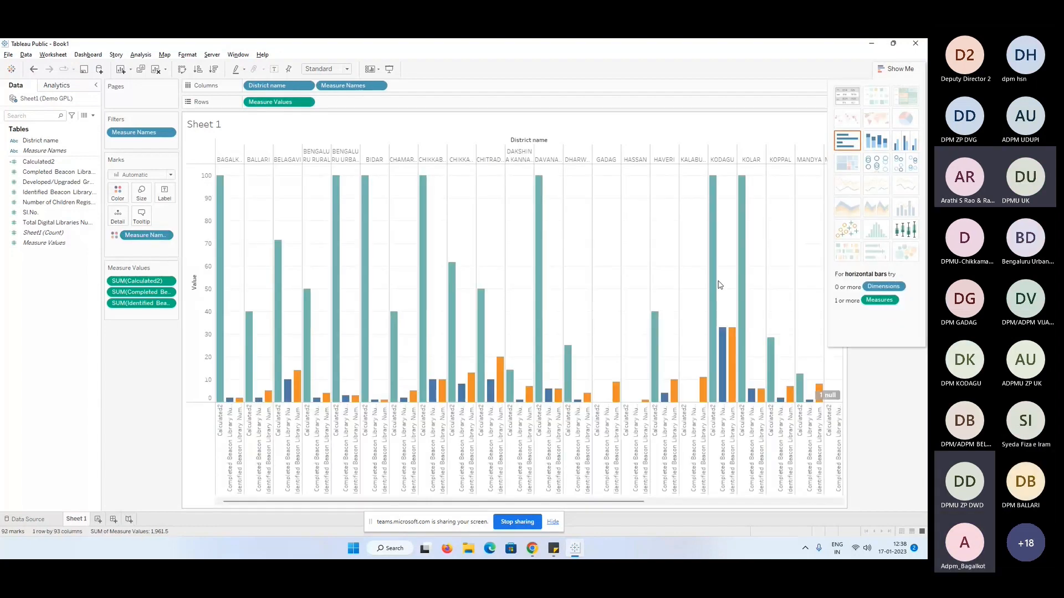
{"action": "left_click", "coordinate": [853, 147]}
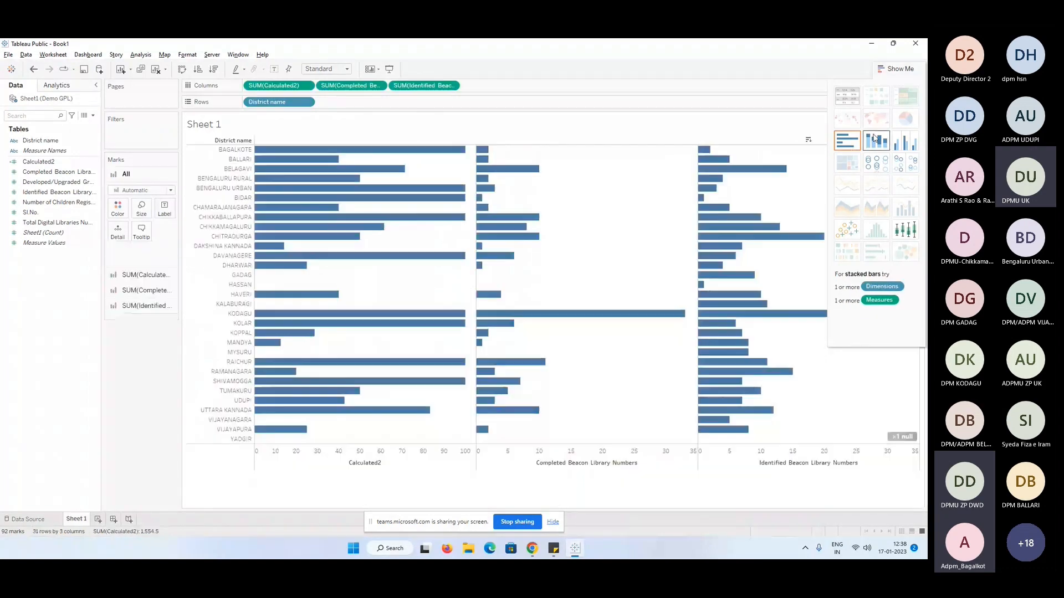
{"action": "left_click", "coordinate": [874, 139]}
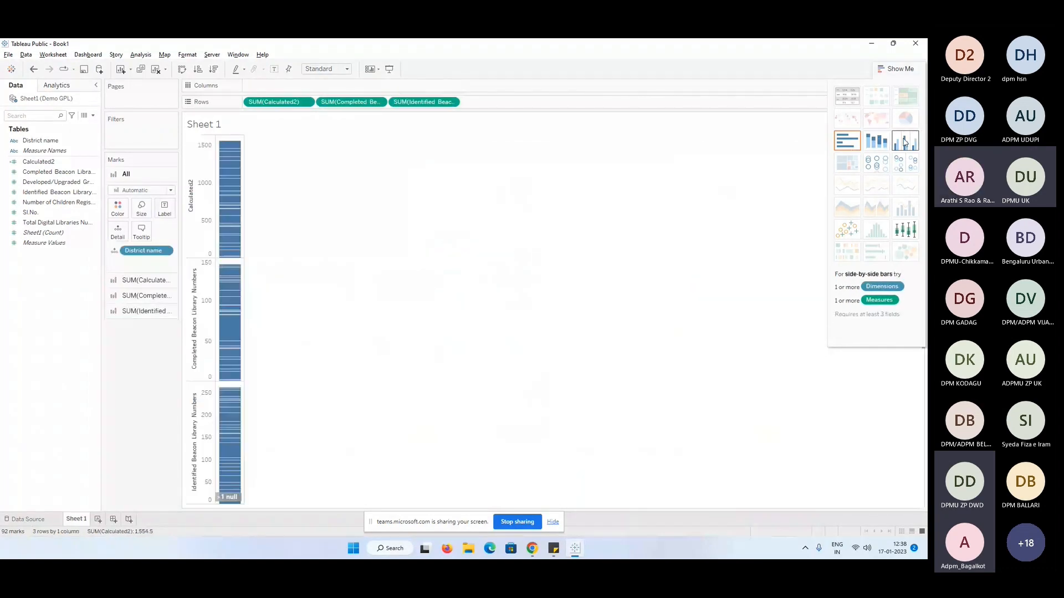
{"action": "left_click", "coordinate": [905, 140]}
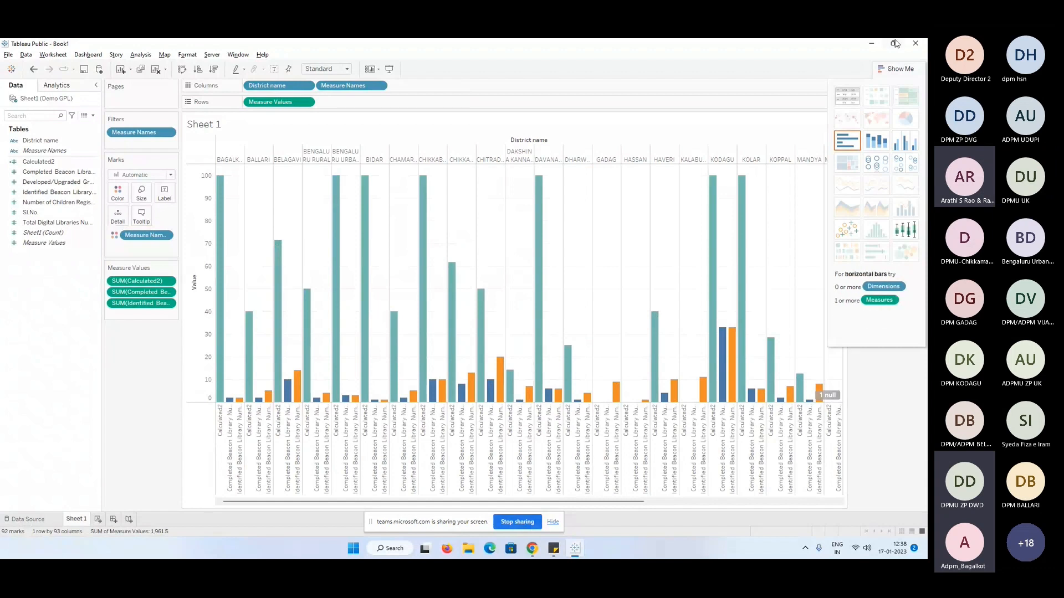
{"action": "left_click", "coordinate": [896, 69]}
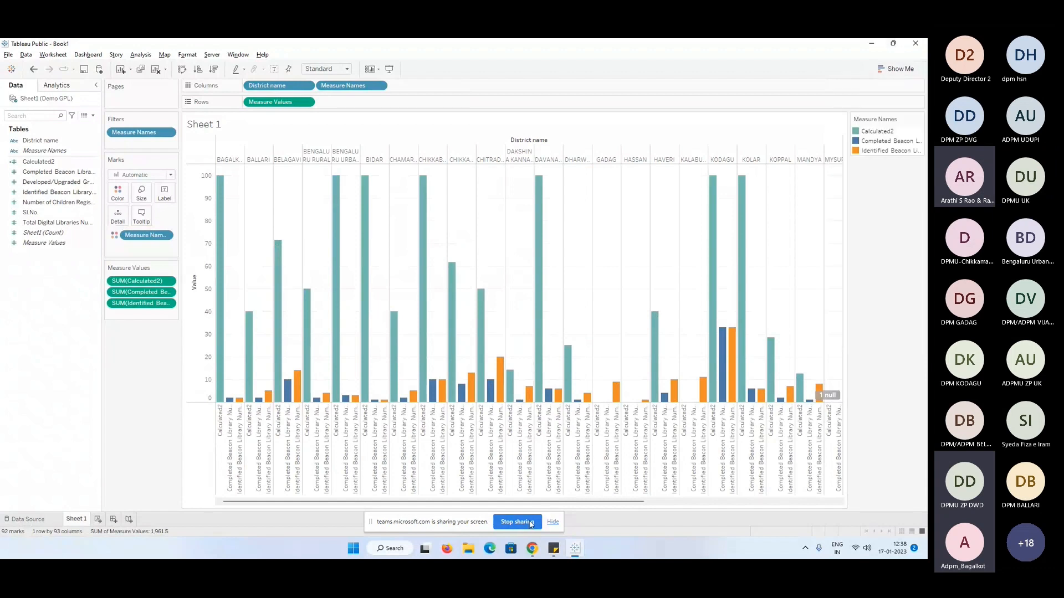
{"action": "left_click", "coordinate": [517, 522]}
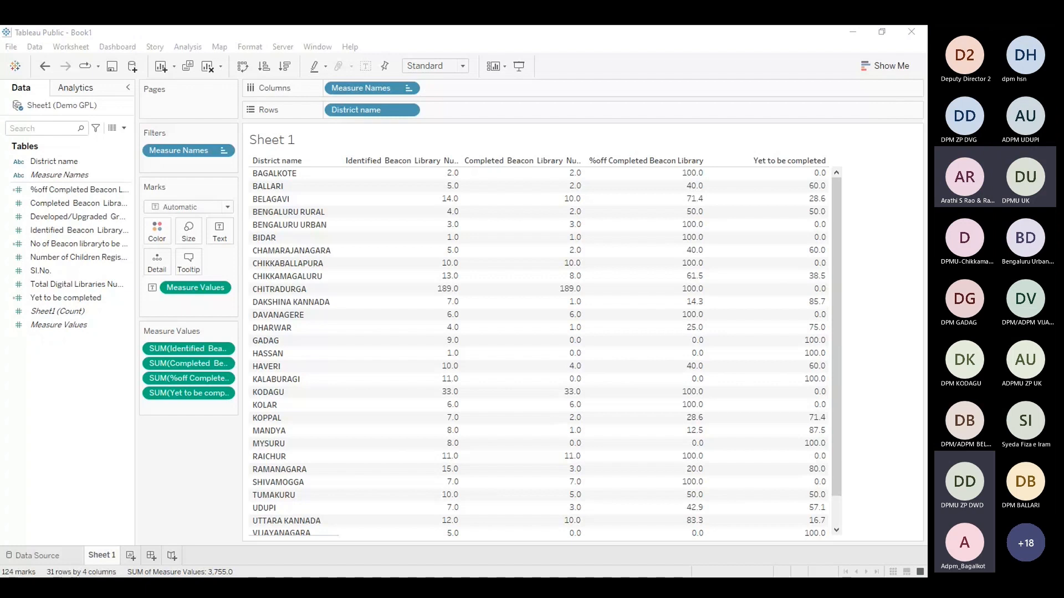
{"action": "mouse_move", "coordinate": [370, 508]}
{"action": "key", "text": "alt+Tab"}
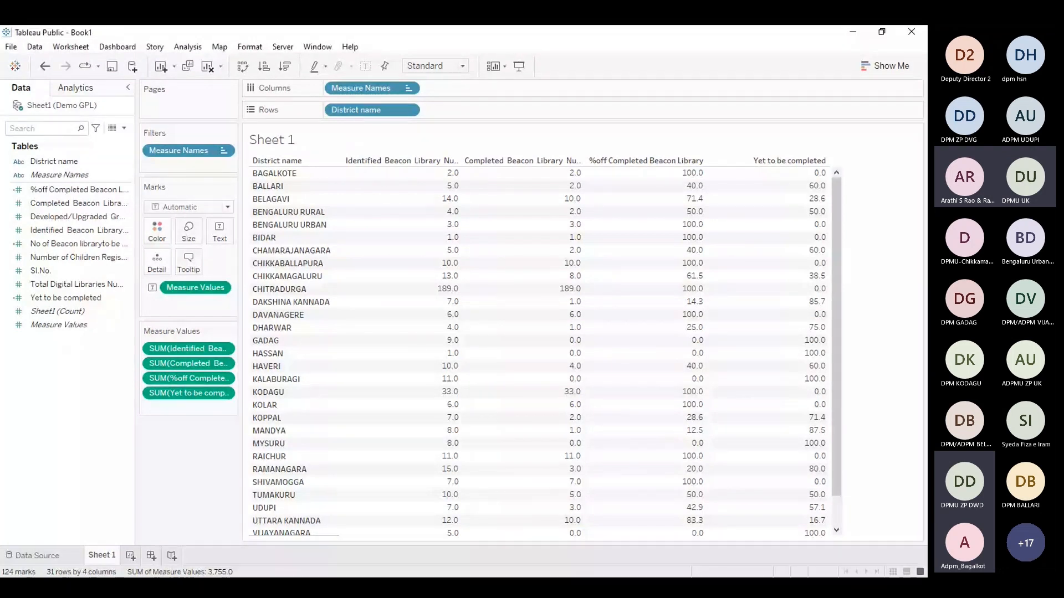
Open a new blank worksheet after closing the sheet title editor without changes
{"action": "double_click", "coordinate": [306, 148]}
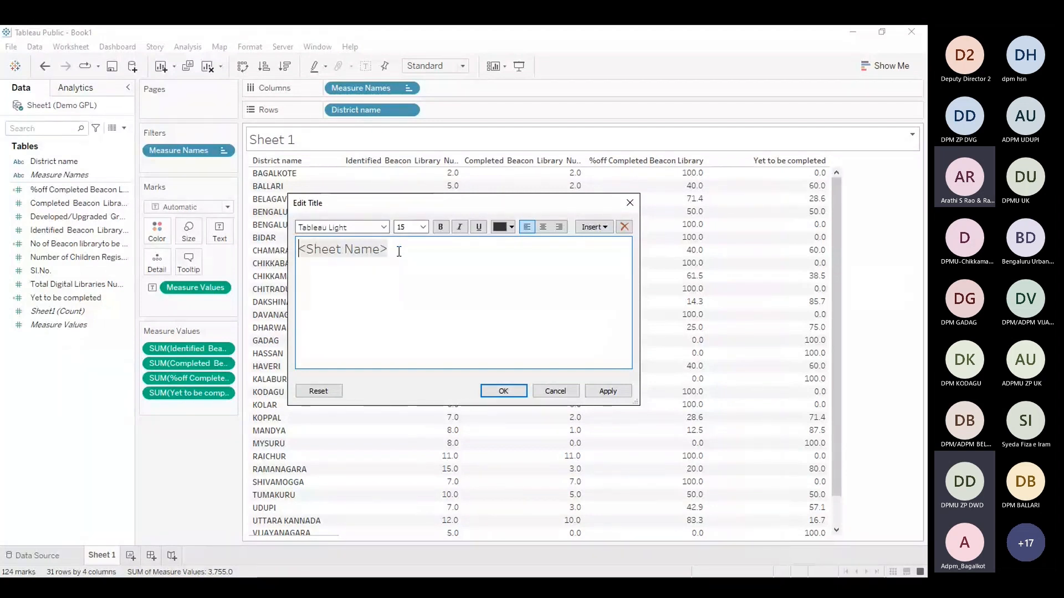
{"action": "left_click", "coordinate": [630, 203]}
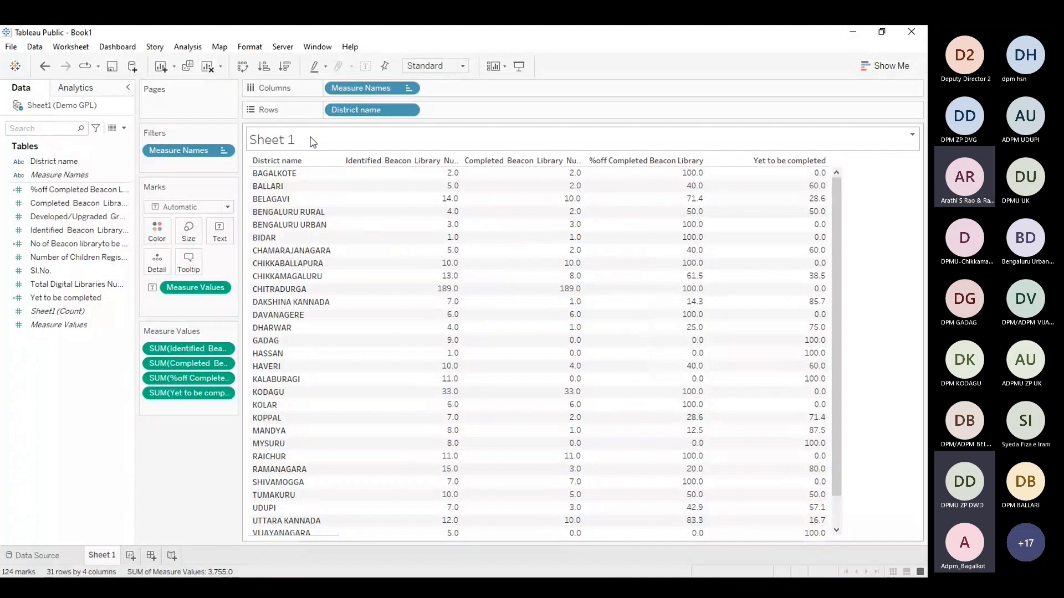
{"action": "left_click", "coordinate": [131, 555]}
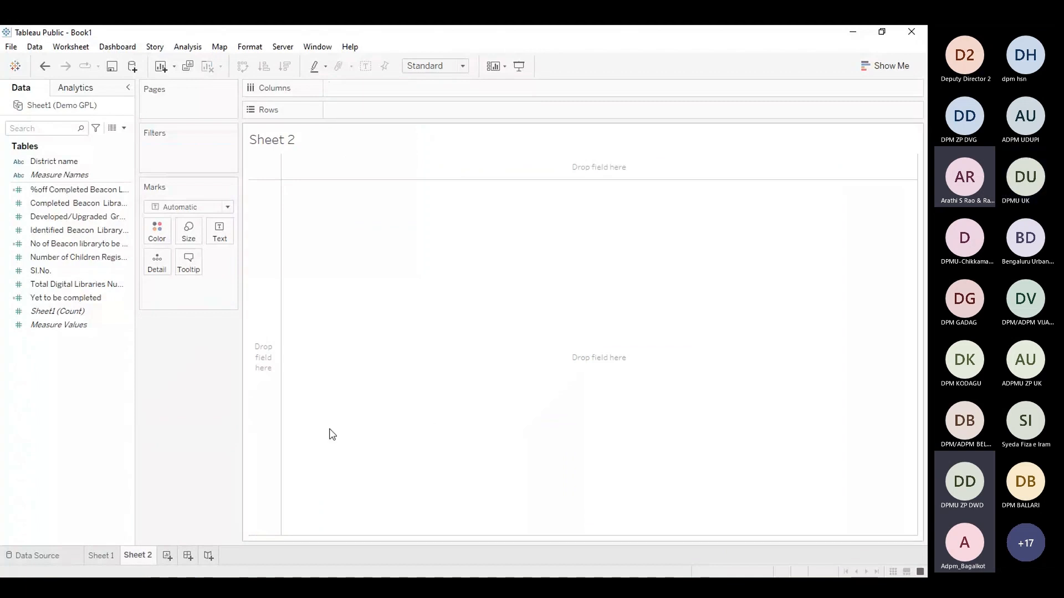
{"action": "left_click", "coordinate": [95, 261]}
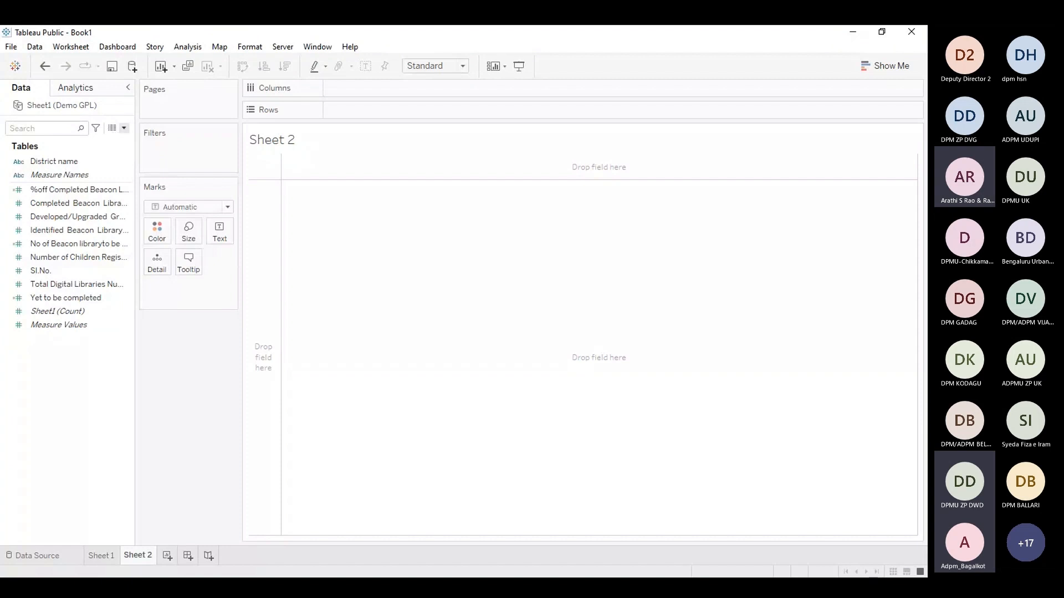
Create a calculated field named Percentage of Completed Beacon Library
{"action": "left_click", "coordinate": [124, 128]}
{"action": "left_click", "coordinate": [101, 135]}
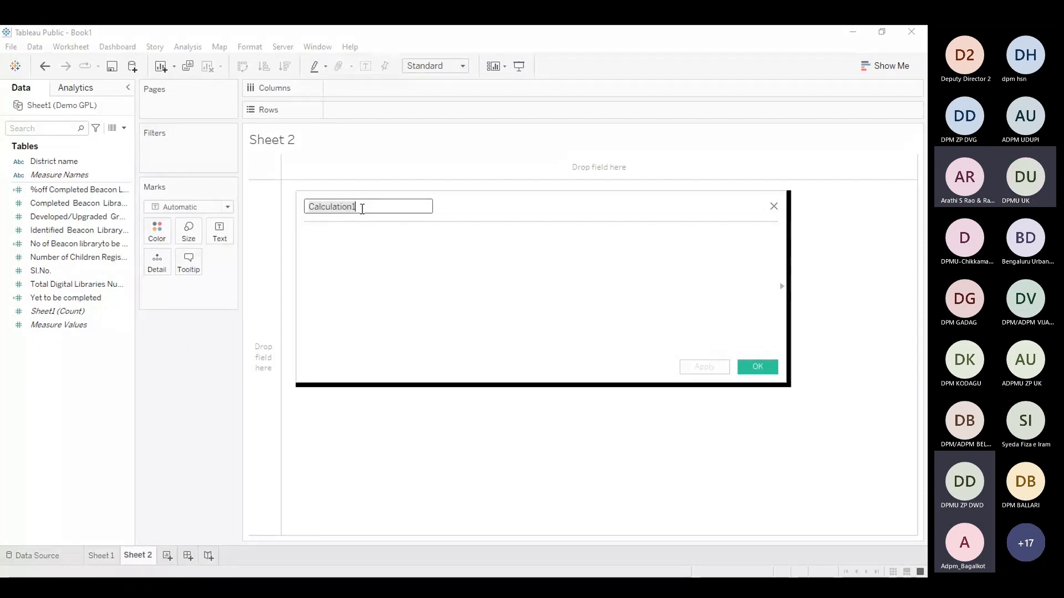
{"action": "type", "text": "Percentage"}
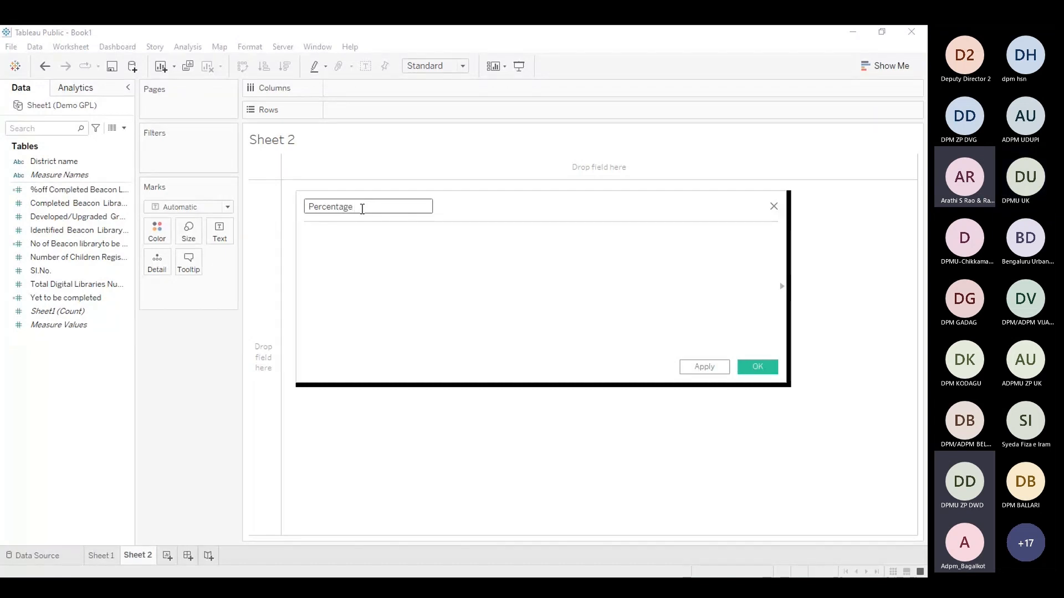
{"action": "type", "text": "of"}
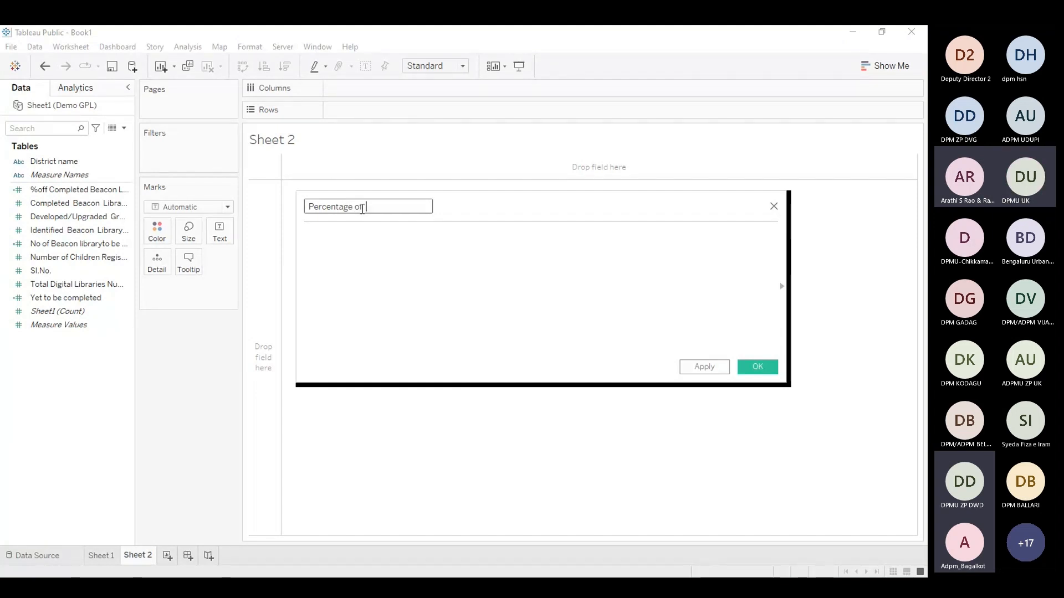
{"action": "type", "text": "  Completed "}
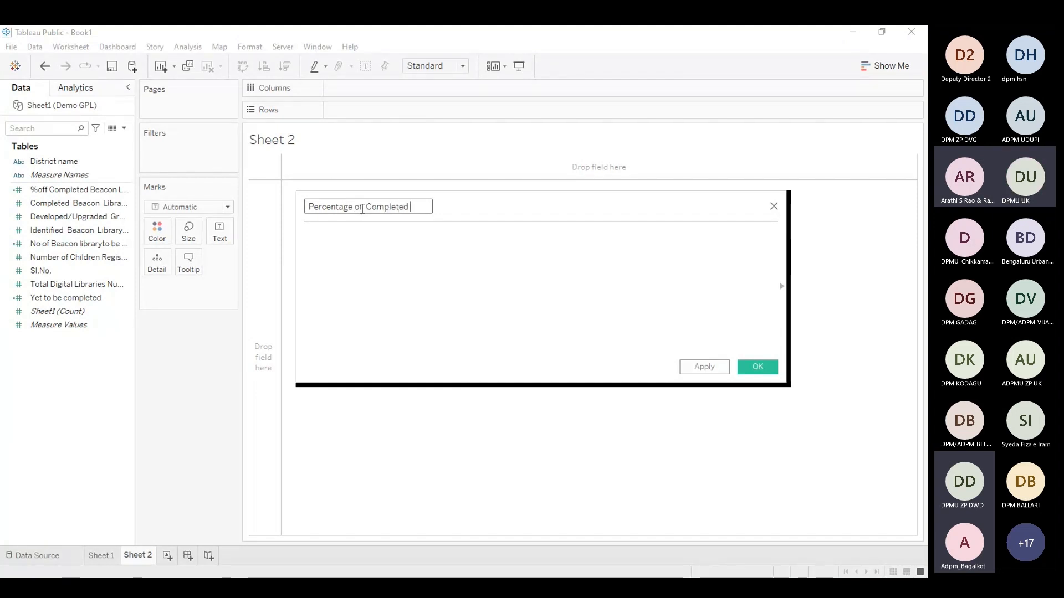
{"action": "type", "text": "Bea"}
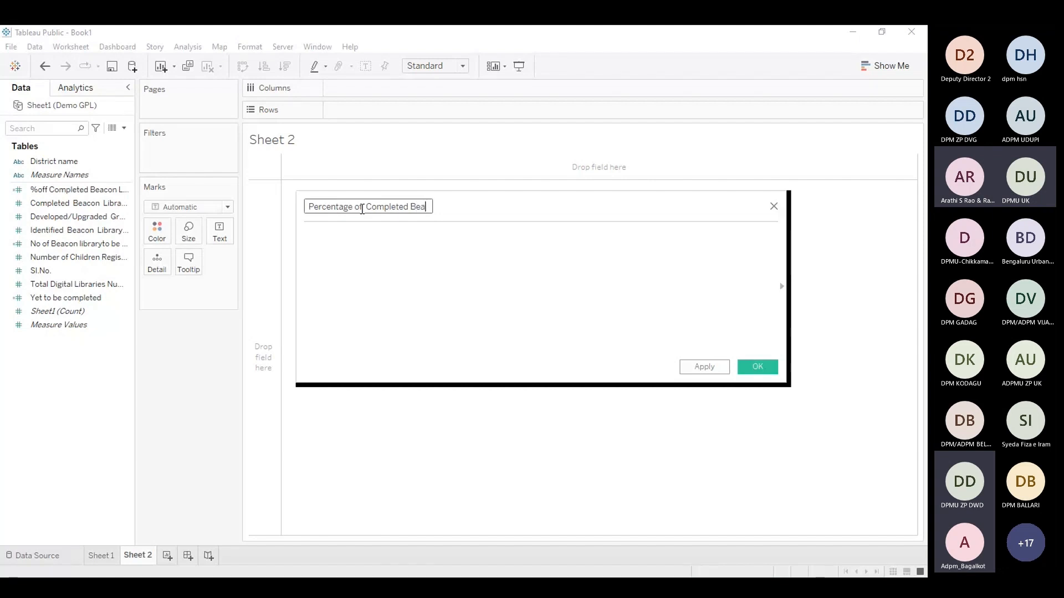
{"action": "type", "text": "con Li"}
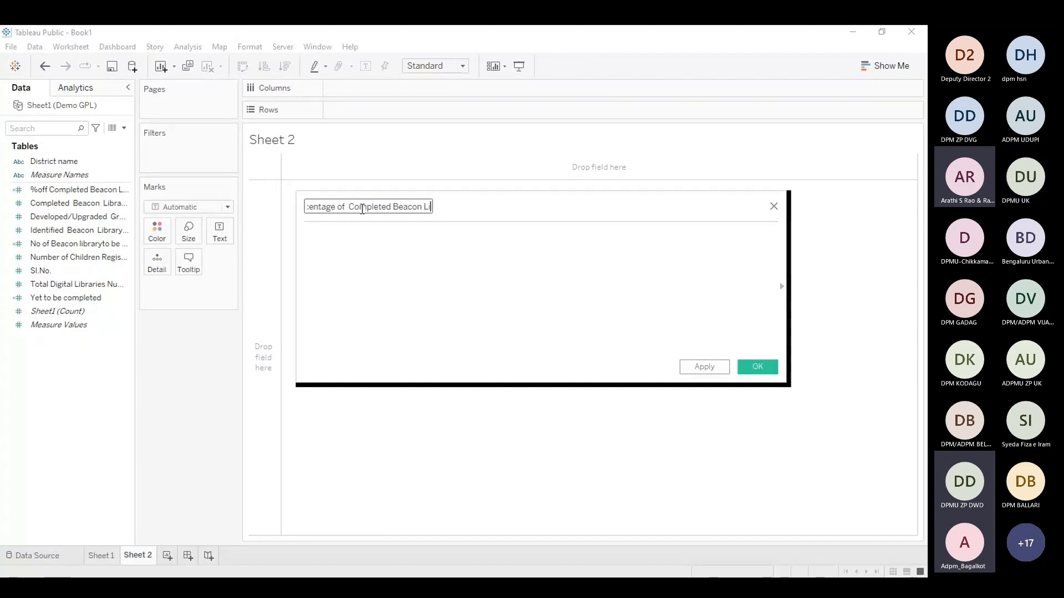
{"action": "type", "text": "brary"}
Enter the formula [Completed Beacon Library Numbers]/[Identified Beacon Library Numbers]*100 and save the calculated field
{"action": "left_click", "coordinate": [366, 262]}
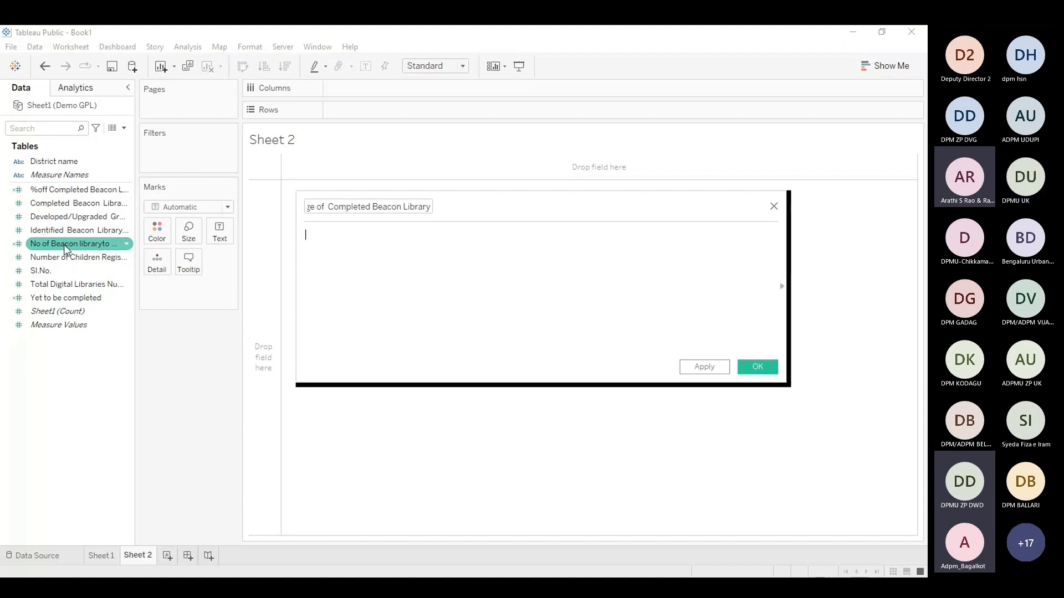
{"action": "left_click_drag", "start_coordinate": [70, 203], "coordinate": [360, 257]}
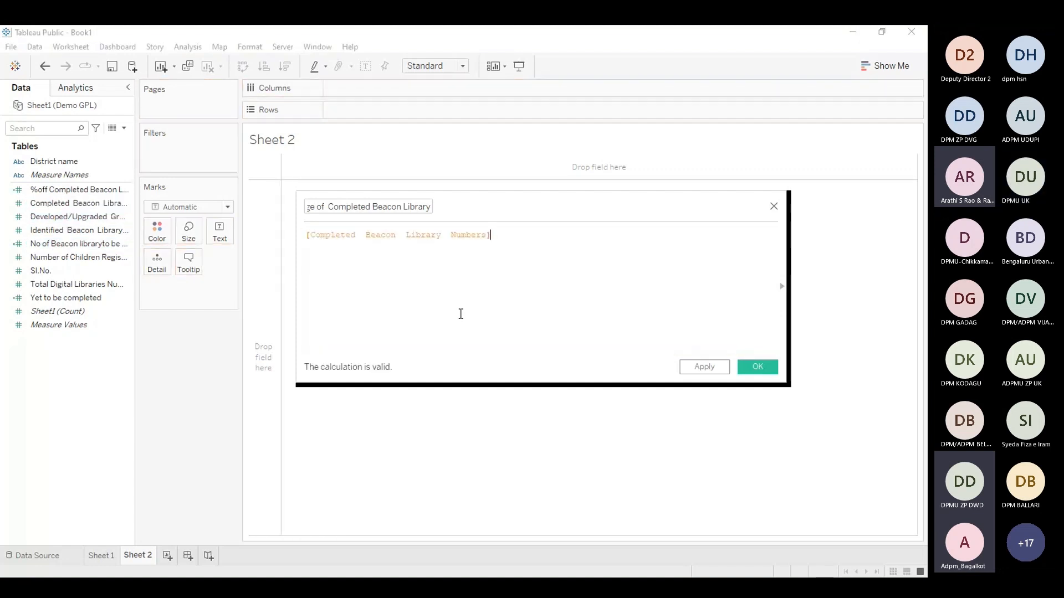
{"action": "type", "text": "/"}
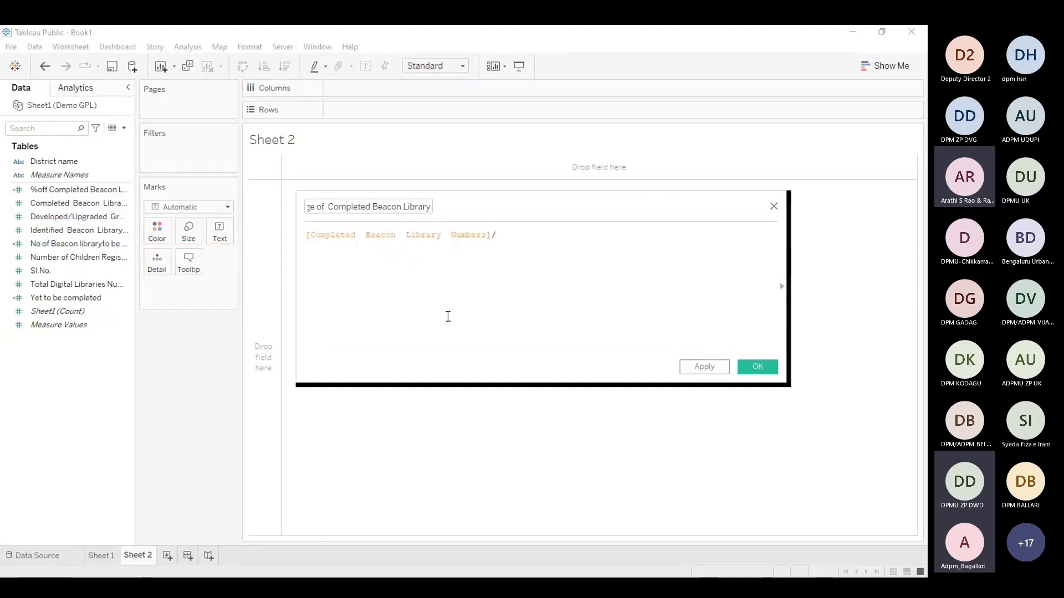
{"action": "left_click", "coordinate": [99, 233]}
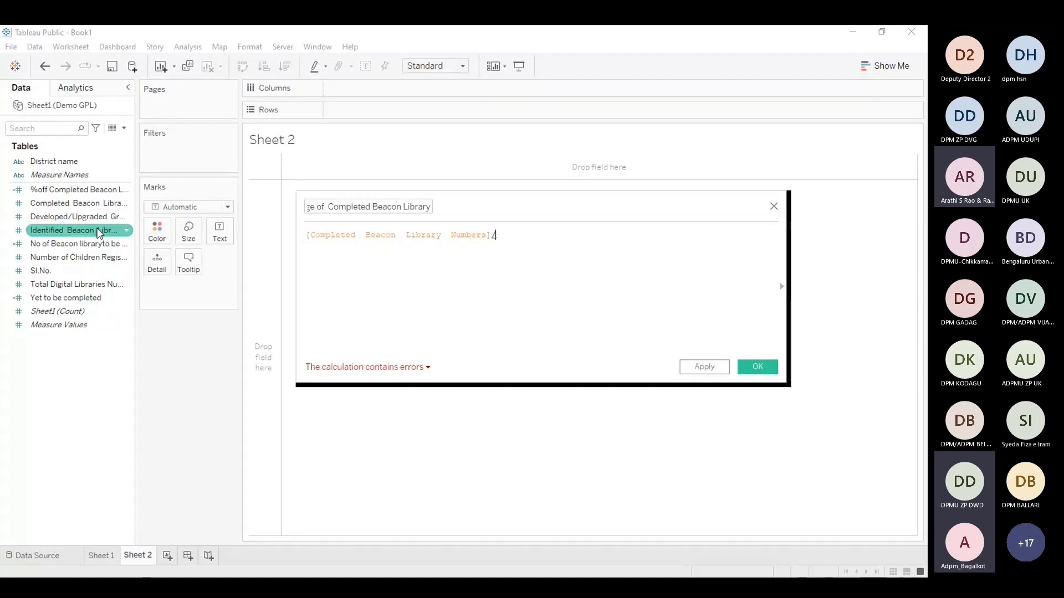
{"action": "left_click_drag", "start_coordinate": [98, 233], "coordinate": [592, 238]}
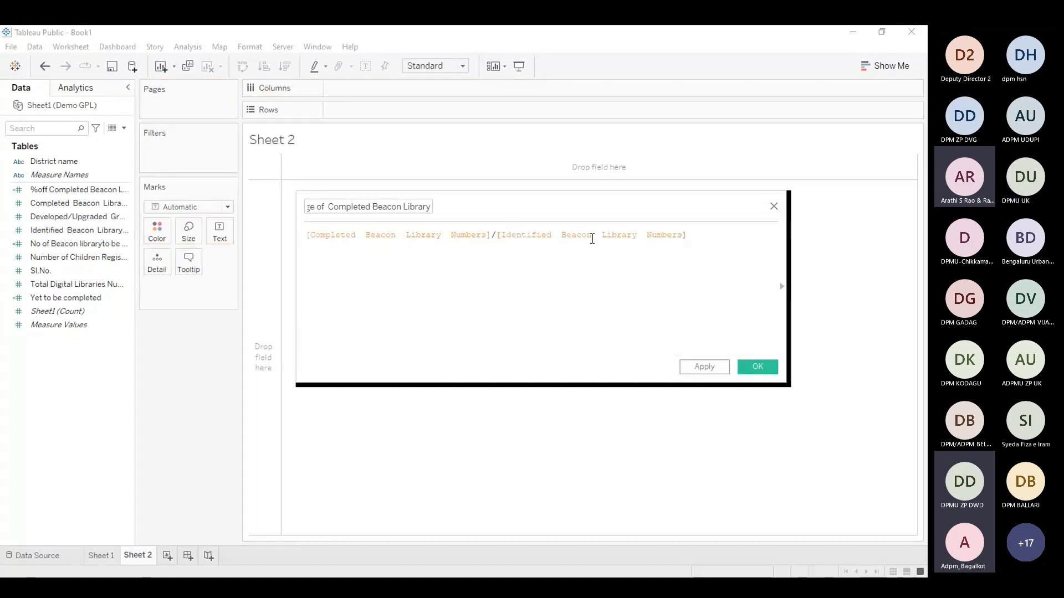
{"action": "type", "text": "*100"}
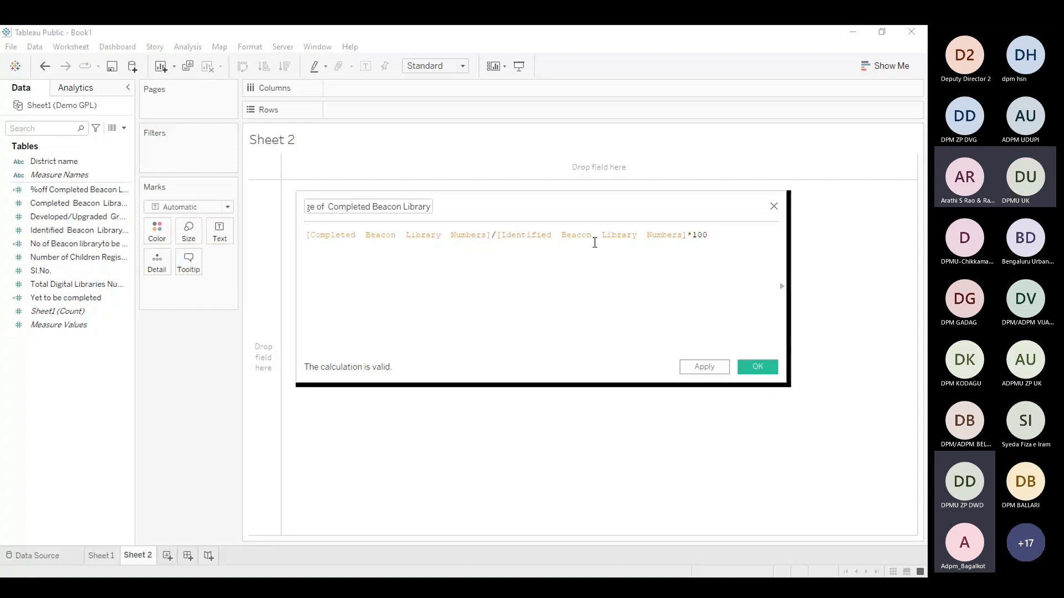
{"action": "left_click", "coordinate": [758, 367]}
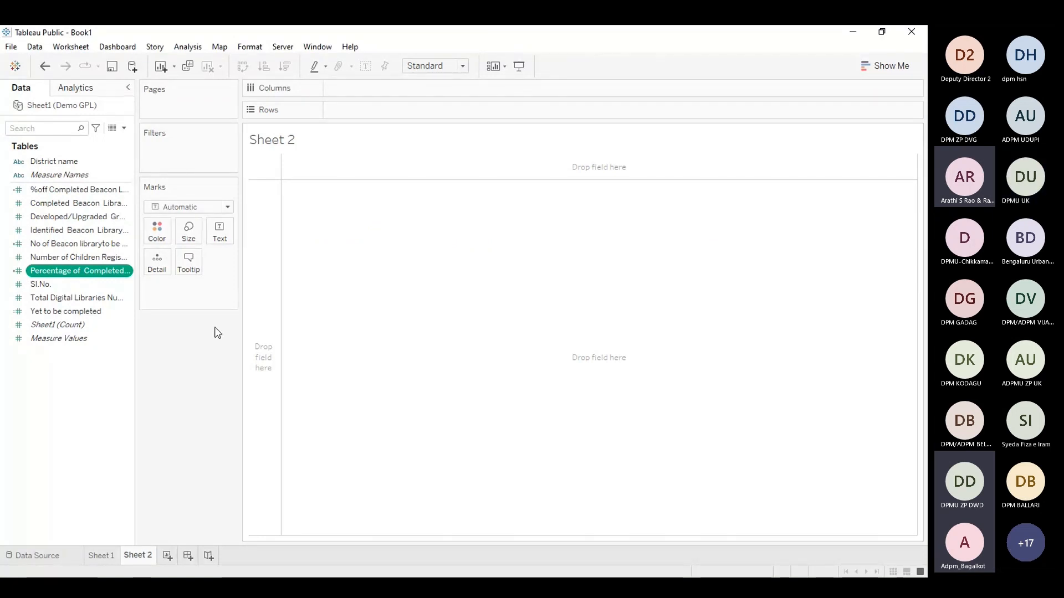
Build a district table of Percentage of Completed Beacon Library values and sort it descending
{"action": "left_click", "coordinate": [91, 282], "text": "ctrl"}
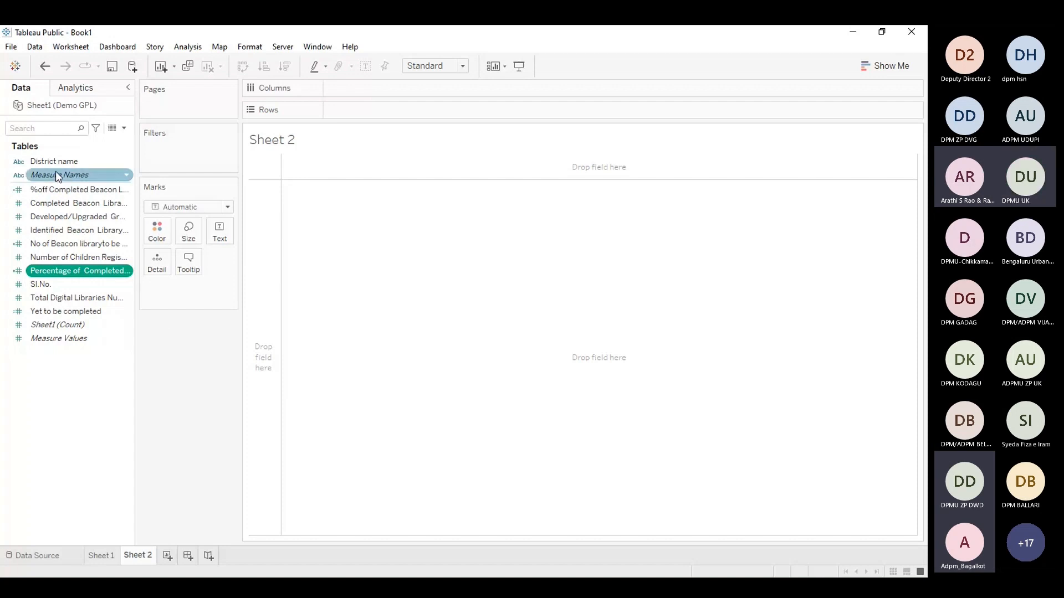
{"action": "left_click_drag", "start_coordinate": [56, 173], "coordinate": [380, 114]}
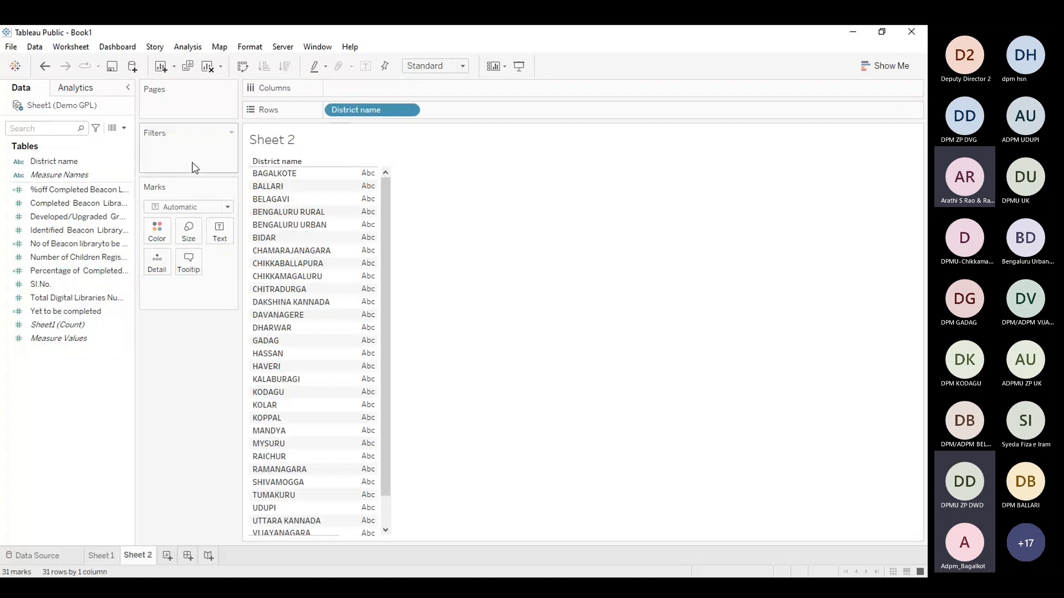
{"action": "left_click", "coordinate": [124, 175]}
{"action": "left_click", "coordinate": [119, 190]}
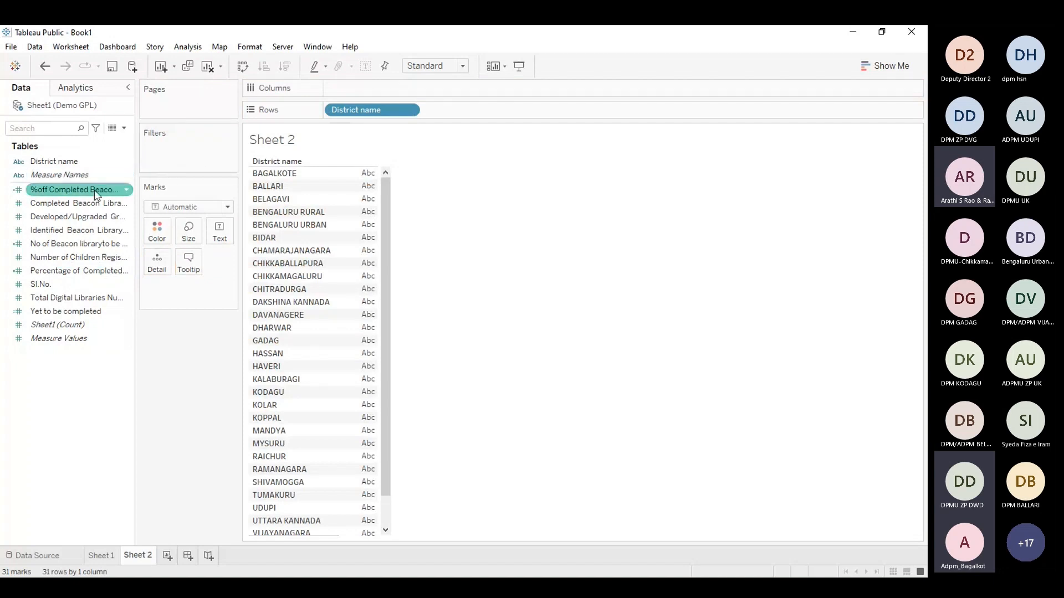
{"action": "left_click", "coordinate": [83, 272]}
{"action": "left_click", "coordinate": [83, 272]}
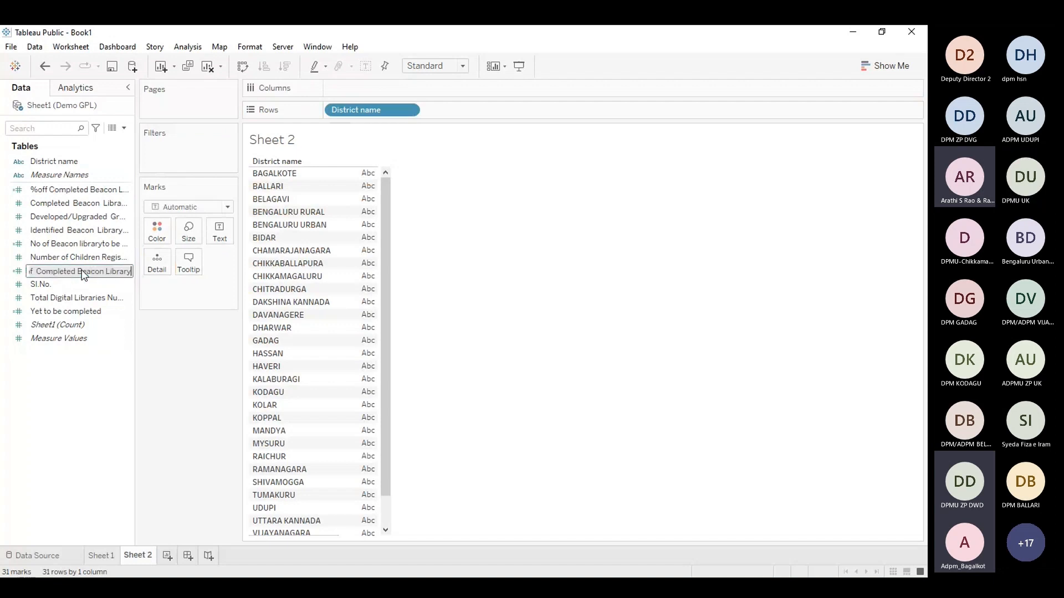
{"action": "key", "text": "Return"}
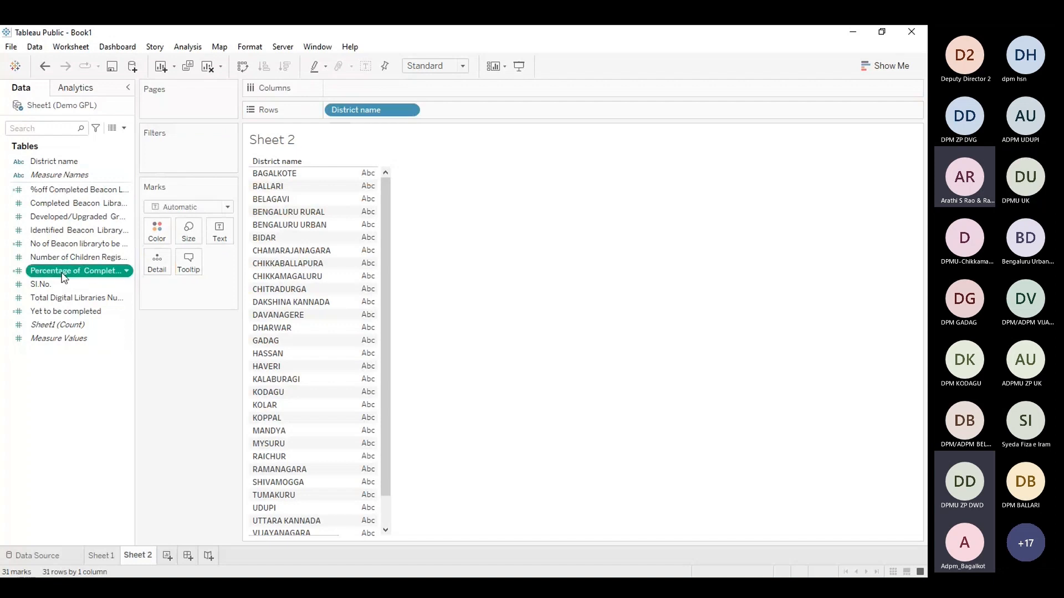
{"action": "left_click_drag", "start_coordinate": [64, 277], "coordinate": [366, 229]}
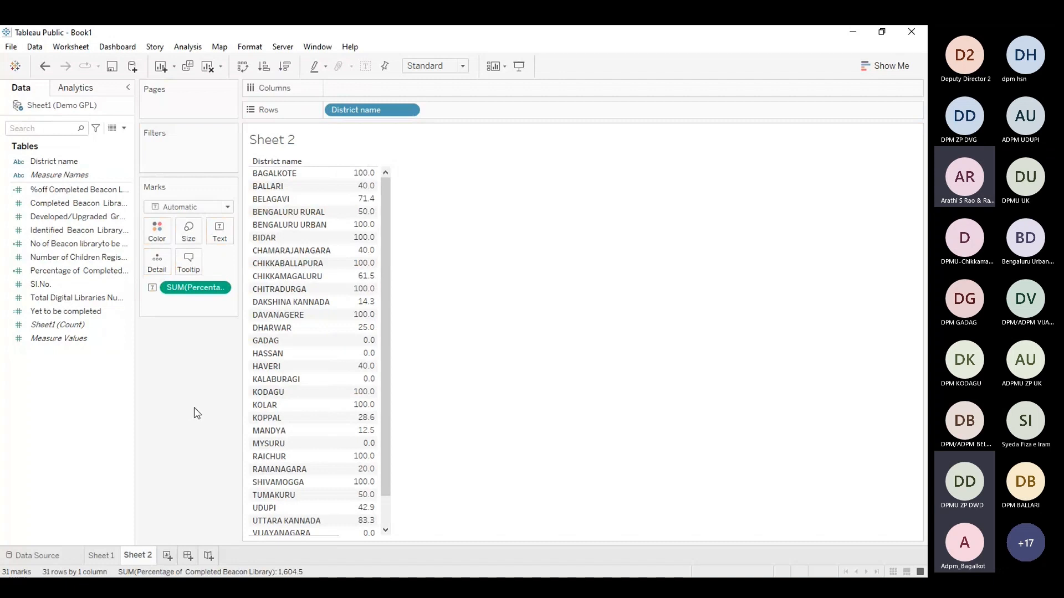
{"action": "left_click", "coordinate": [286, 70]}
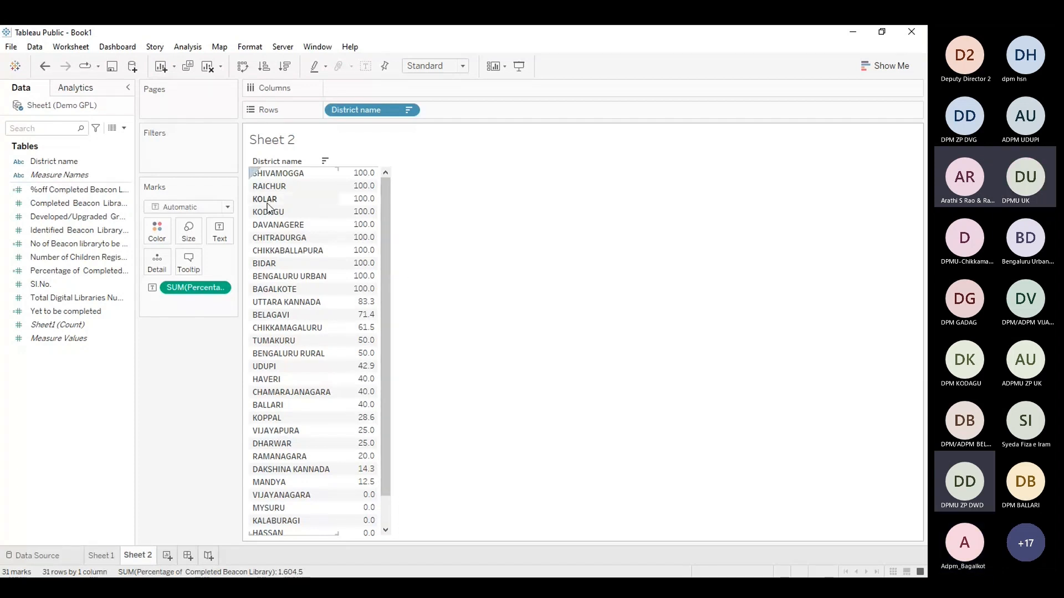
Open the Percentage of Completed Beacon Library calculated field to review its formula, then close it
{"action": "left_click", "coordinate": [80, 271]}
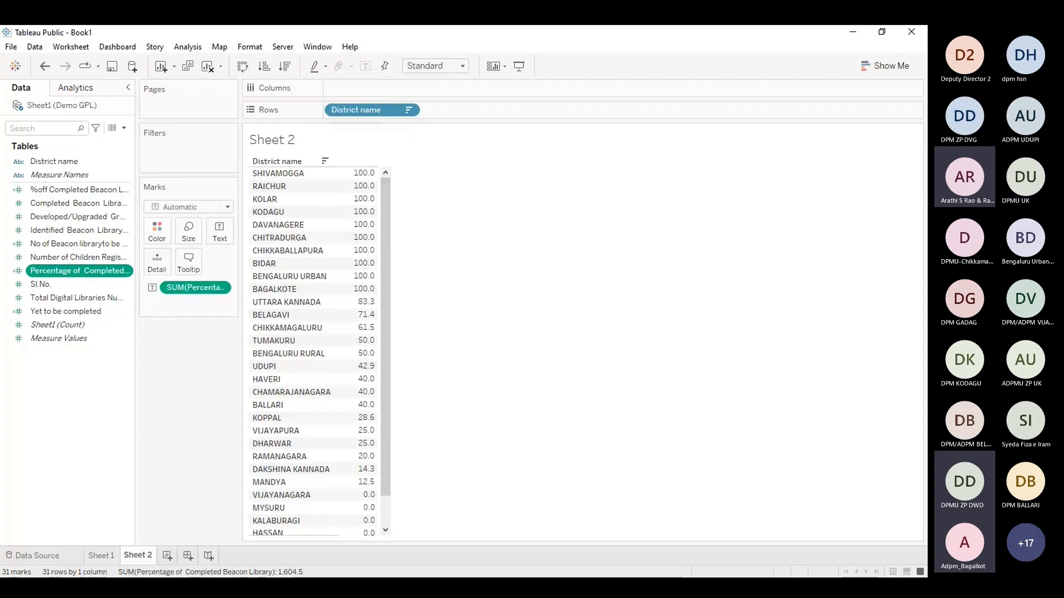
{"action": "left_click", "coordinate": [118, 352]}
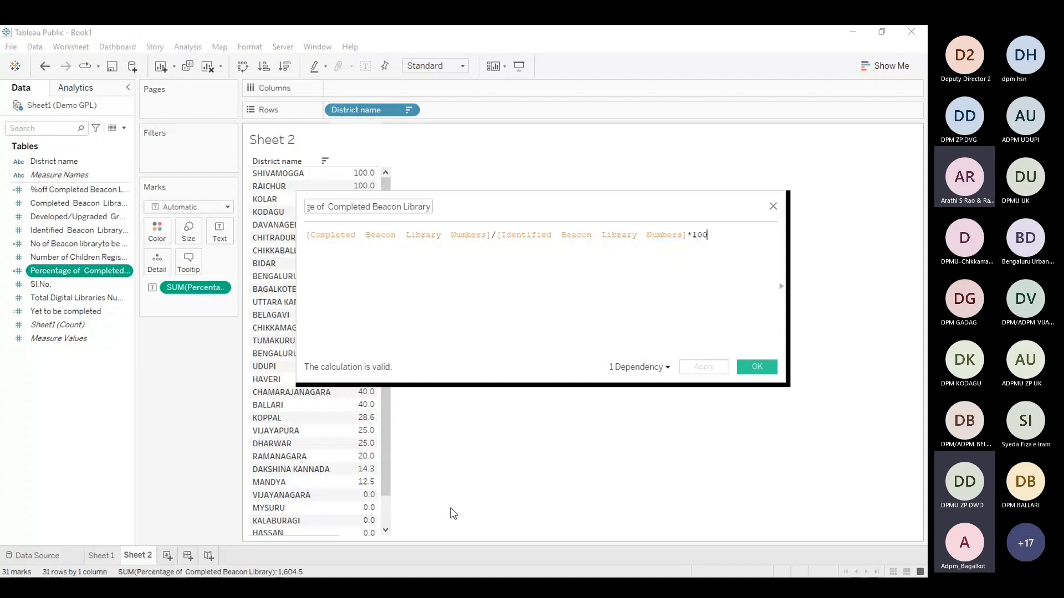
{"action": "left_click", "coordinate": [749, 375]}
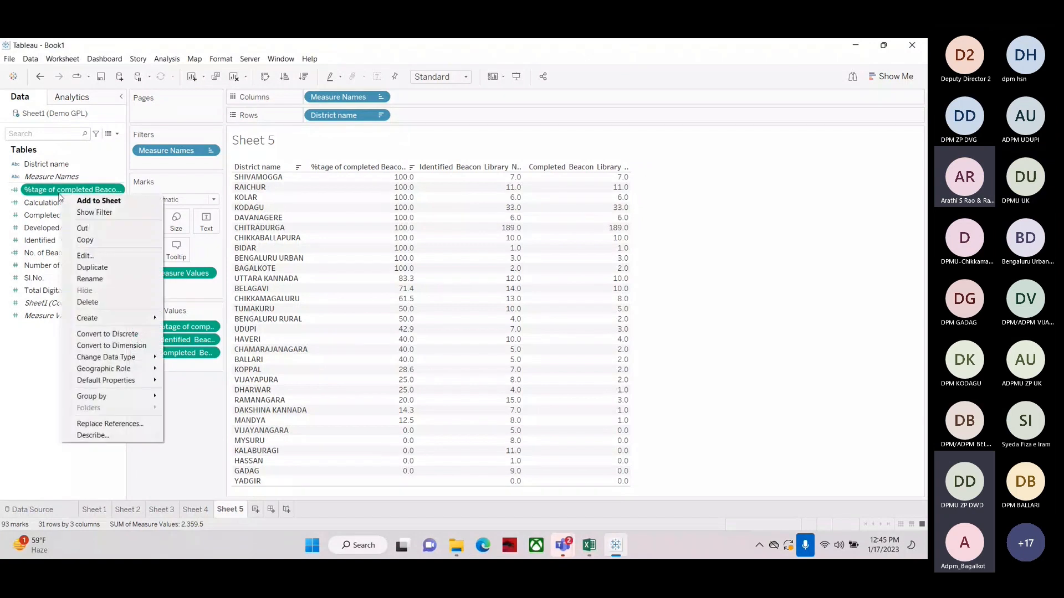
Open the Percentage of Completed Beacon Library calculated field and highlight each part of its formula, then close it
{"action": "left_click", "coordinate": [85, 255]}
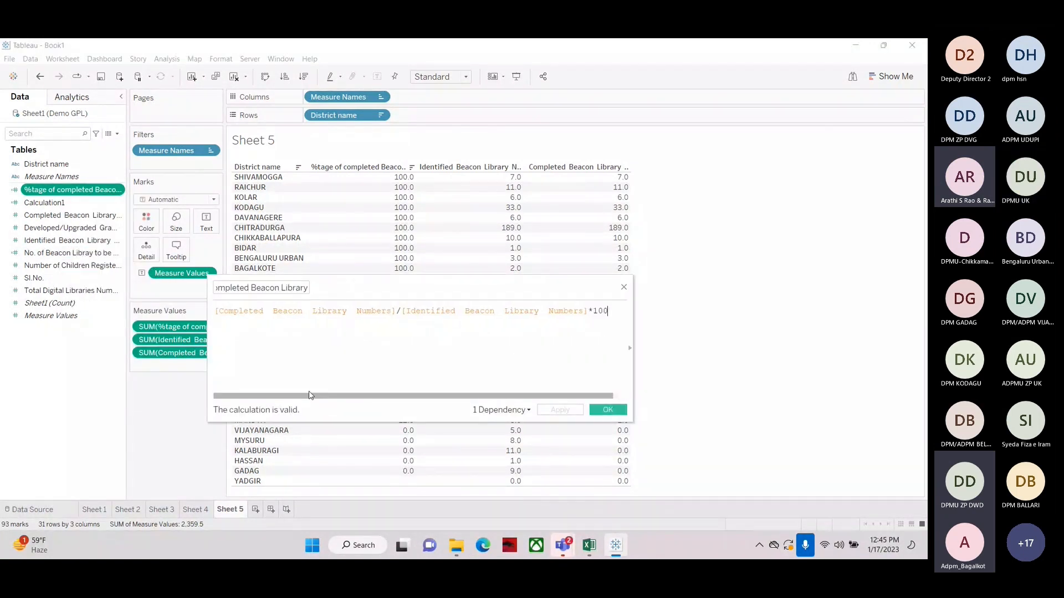
{"action": "left_click_drag", "start_coordinate": [215, 312], "coordinate": [397, 310]}
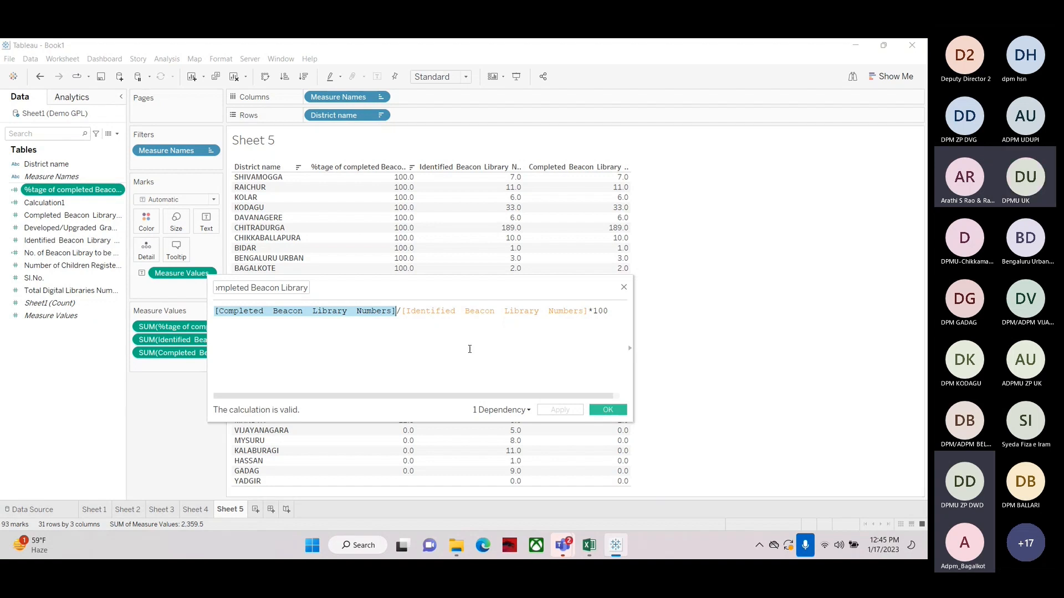
{"action": "left_click", "coordinate": [327, 327]}
{"action": "left_click_drag", "start_coordinate": [215, 310], "coordinate": [392, 312]}
{"action": "left_click", "coordinate": [408, 336]}
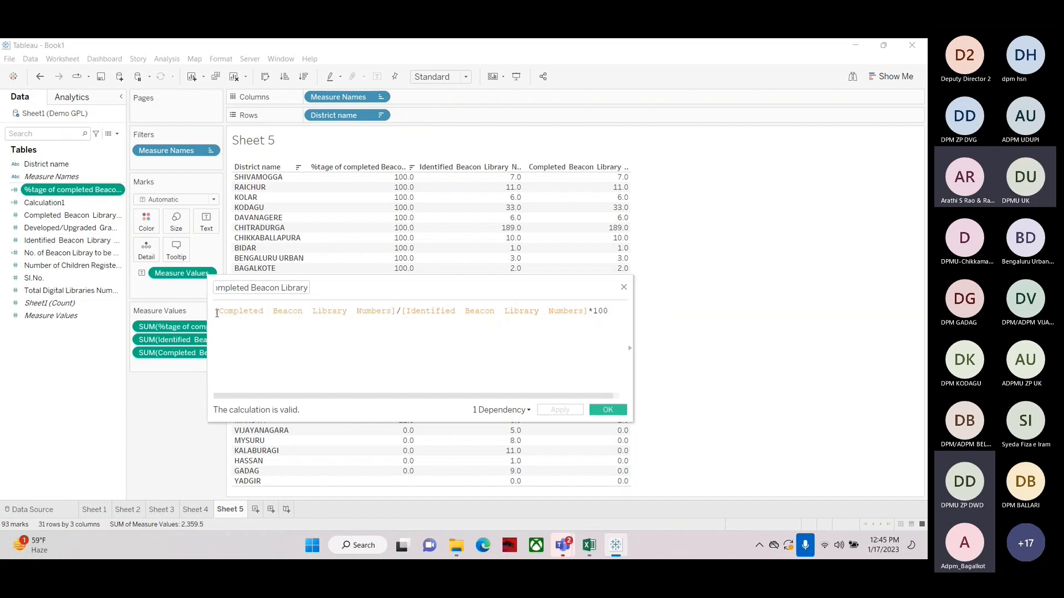
{"action": "left_click_drag", "start_coordinate": [217, 313], "coordinate": [377, 327]}
{"action": "left_click", "coordinate": [380, 332]}
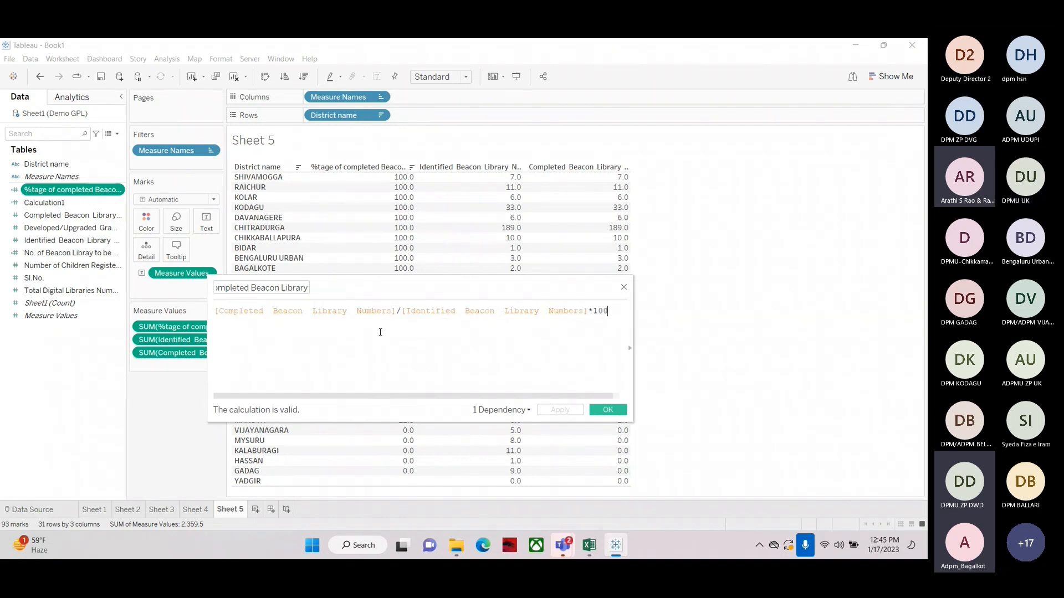
{"action": "left_click", "coordinate": [118, 134]}
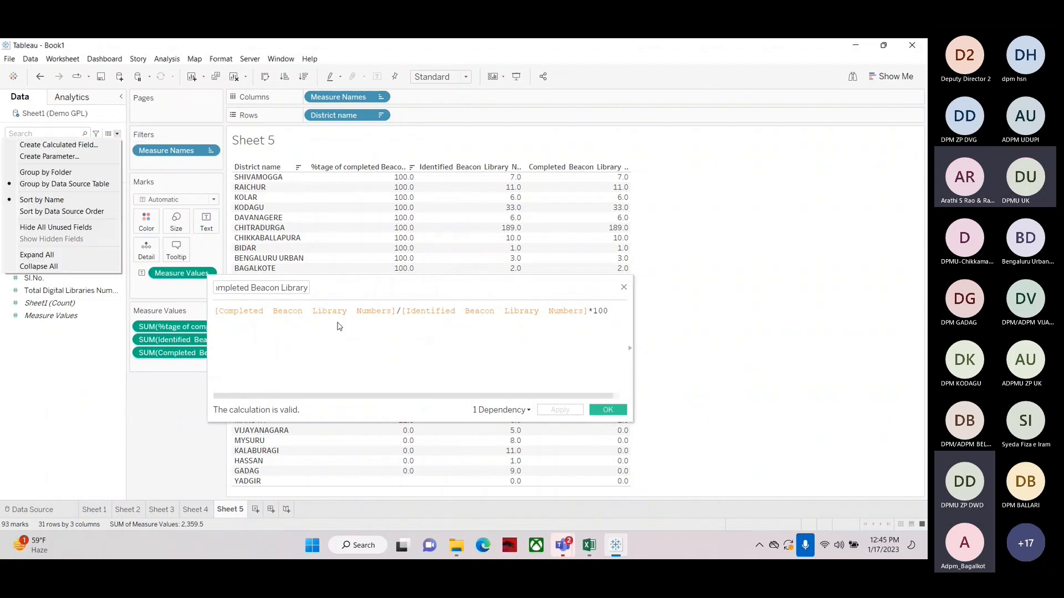
{"action": "left_click", "coordinate": [355, 357]}
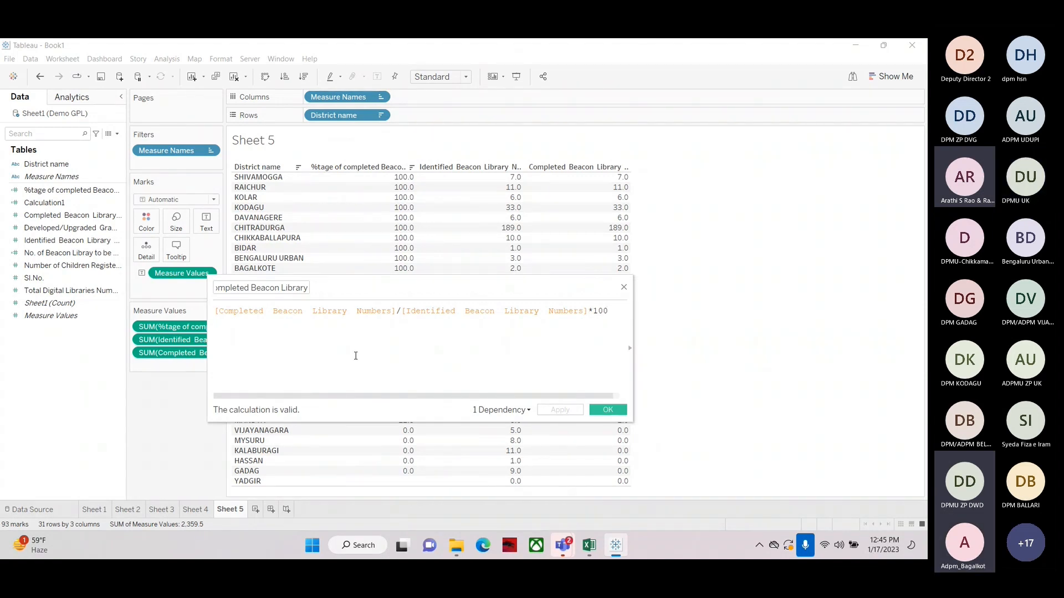
{"action": "left_click", "coordinate": [623, 289]}
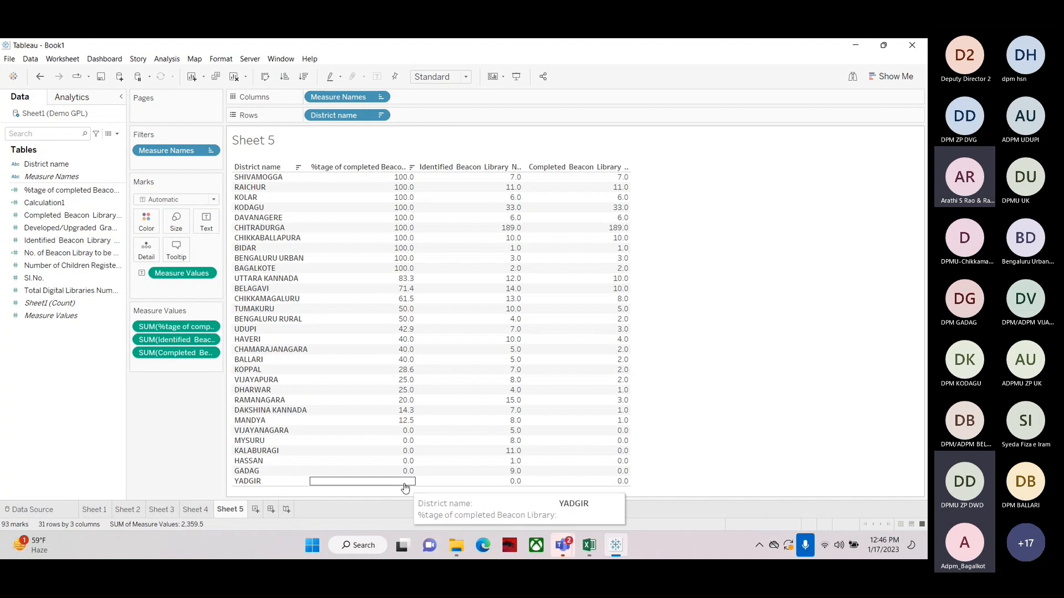
Switch to the Demo GPL Excel sheet and examine the identified and completed beacon library columns per district
{"action": "left_click", "coordinate": [588, 545]}
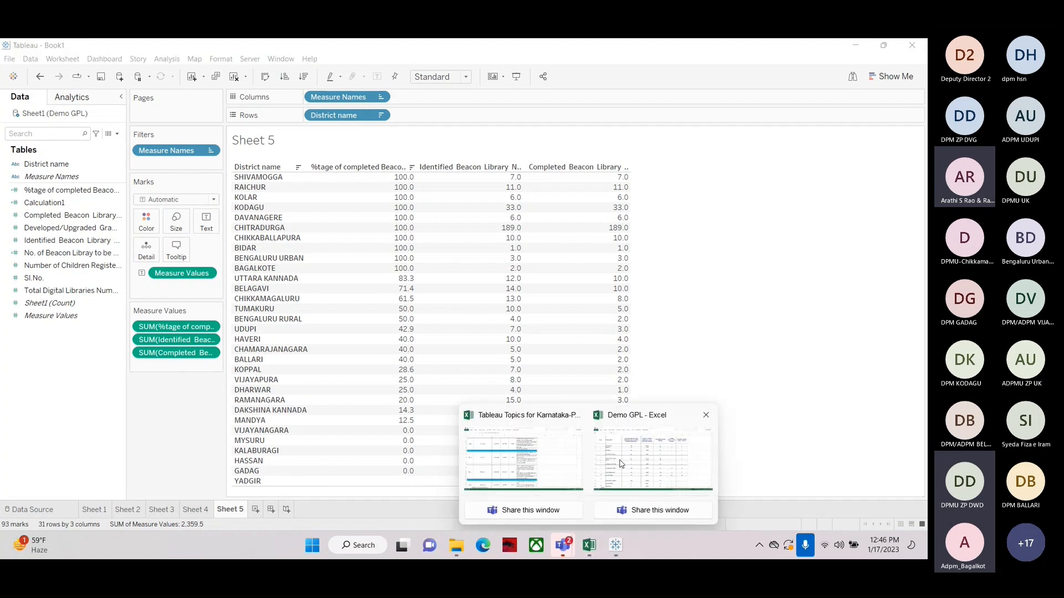
{"action": "left_click", "coordinate": [606, 516]}
{"action": "scroll", "coordinate": [288, 391], "scroll_direction": "down", "scroll_amount": 3}
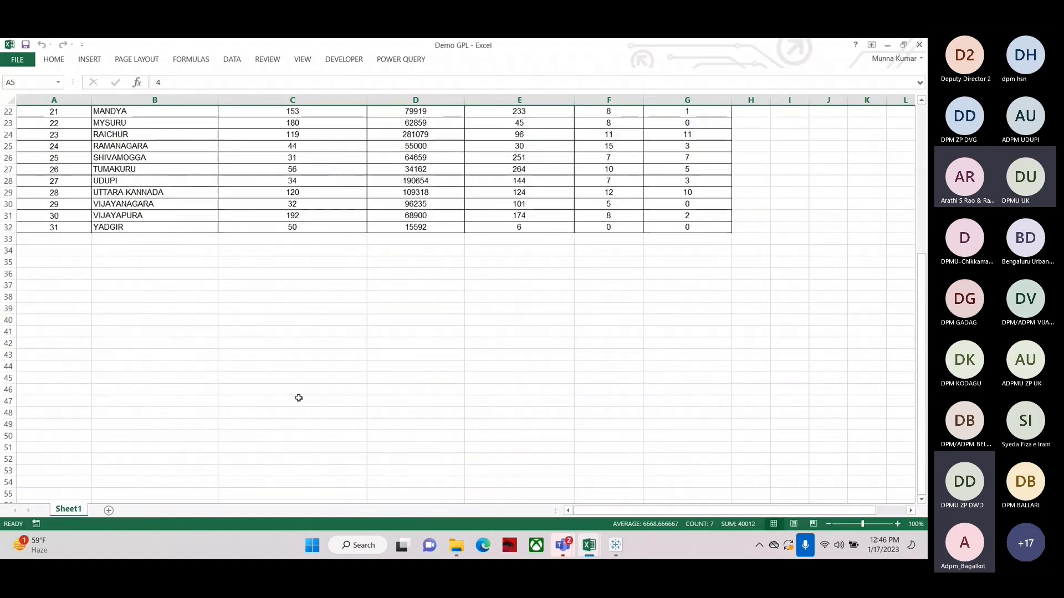
{"action": "scroll", "coordinate": [293, 395], "scroll_direction": "up", "scroll_amount": 5}
{"action": "scroll", "coordinate": [304, 403], "scroll_direction": "up", "scroll_amount": 2}
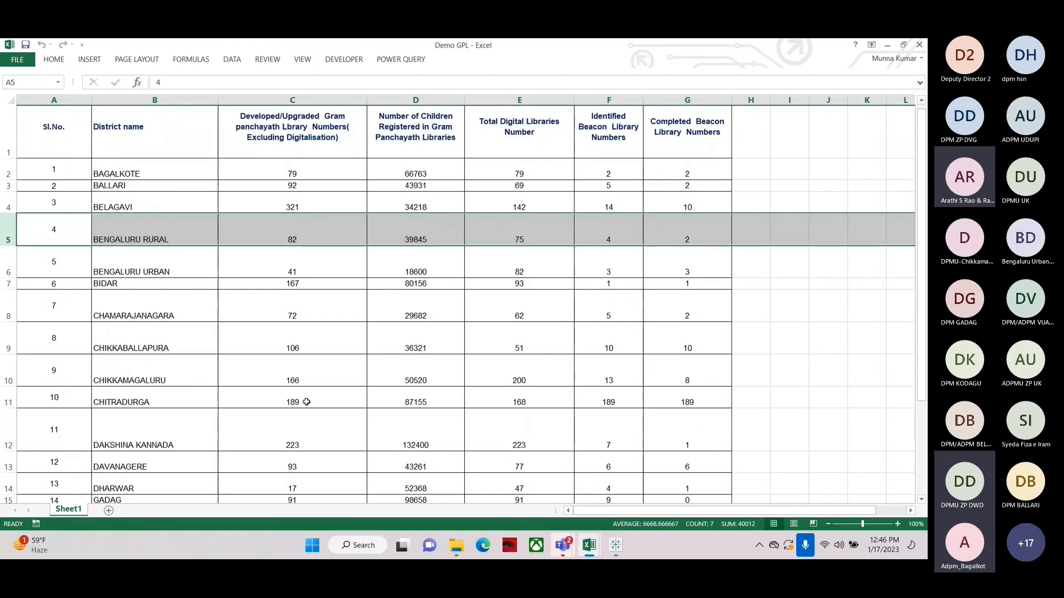
{"action": "scroll", "coordinate": [307, 403], "scroll_direction": "down", "scroll_amount": 5}
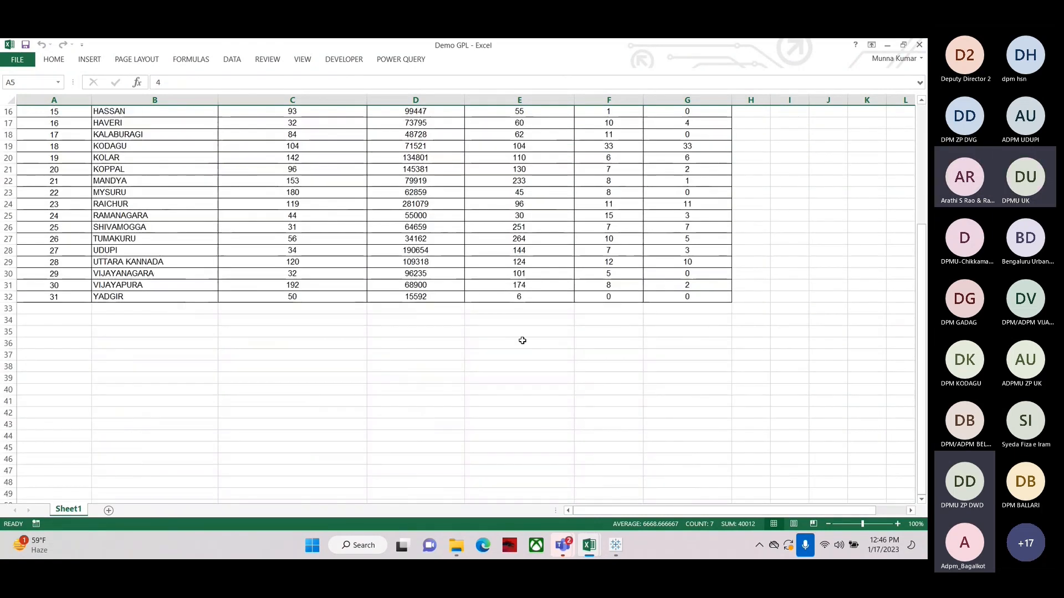
{"action": "left_click", "coordinate": [613, 297]}
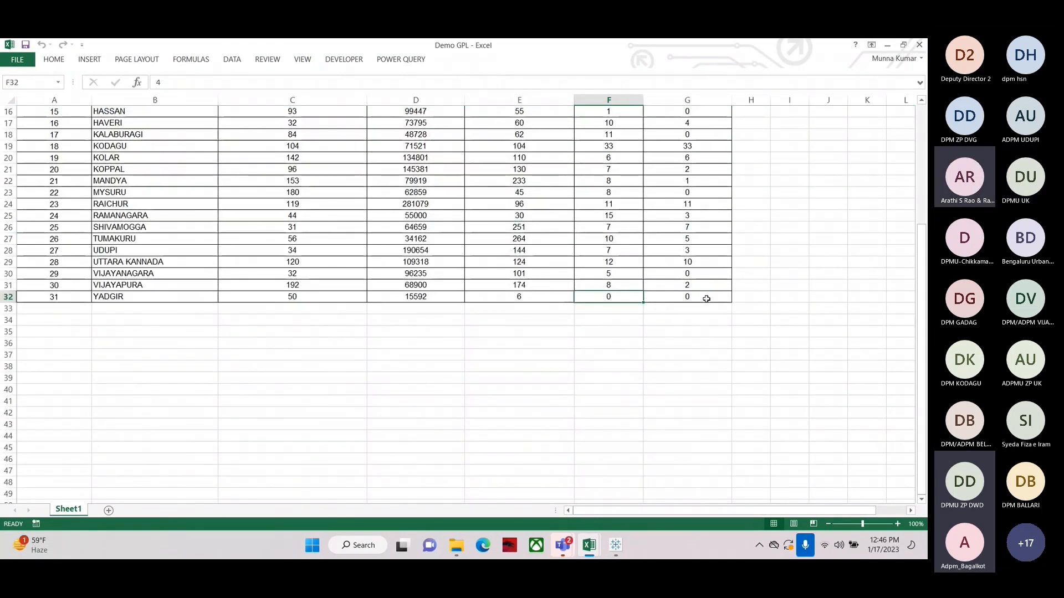
{"action": "left_click", "coordinate": [603, 343]}
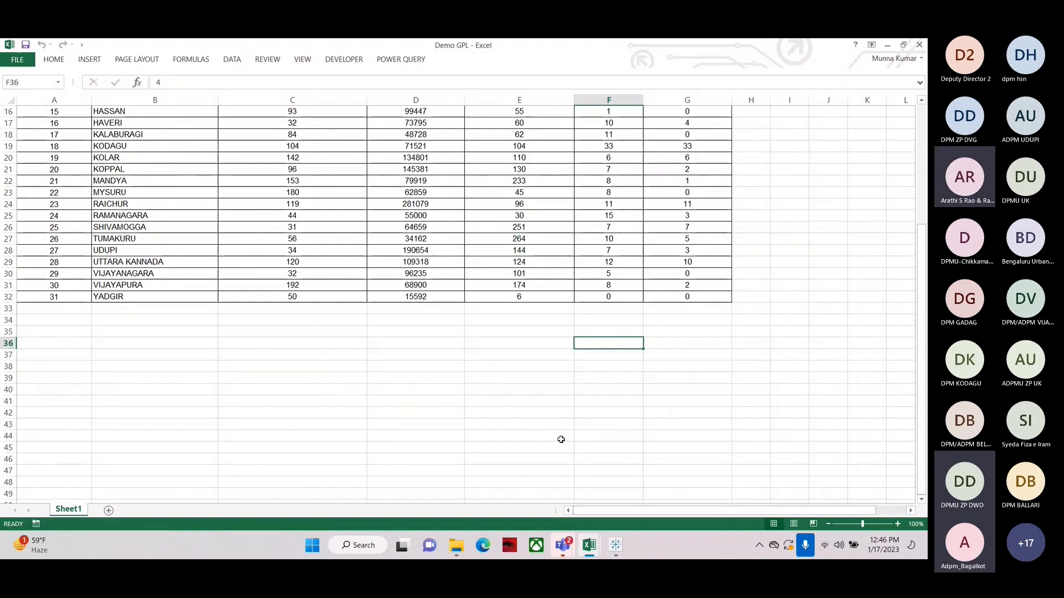
{"action": "left_click", "coordinate": [687, 297]}
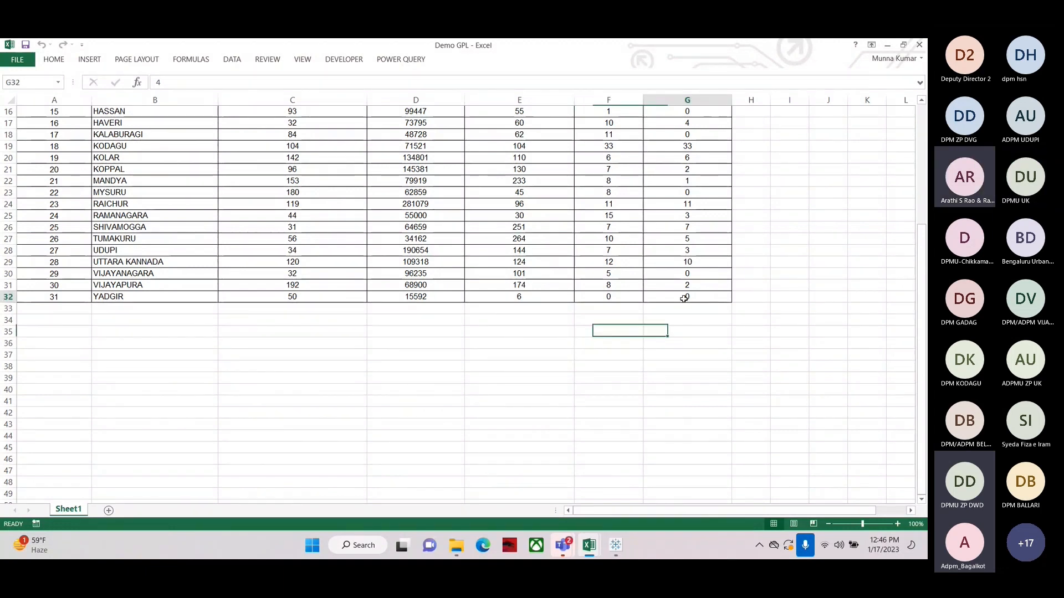
{"action": "left_click", "coordinate": [616, 546]}
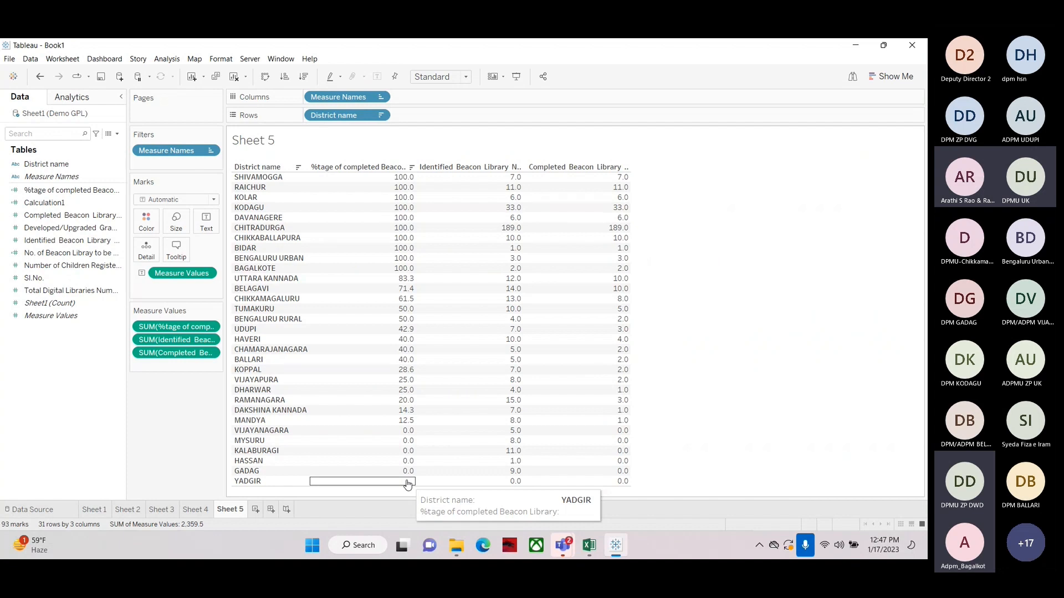
Try a horizontal bar chart of the three measures, then revert to a text table
{"action": "left_click", "coordinate": [891, 76]}
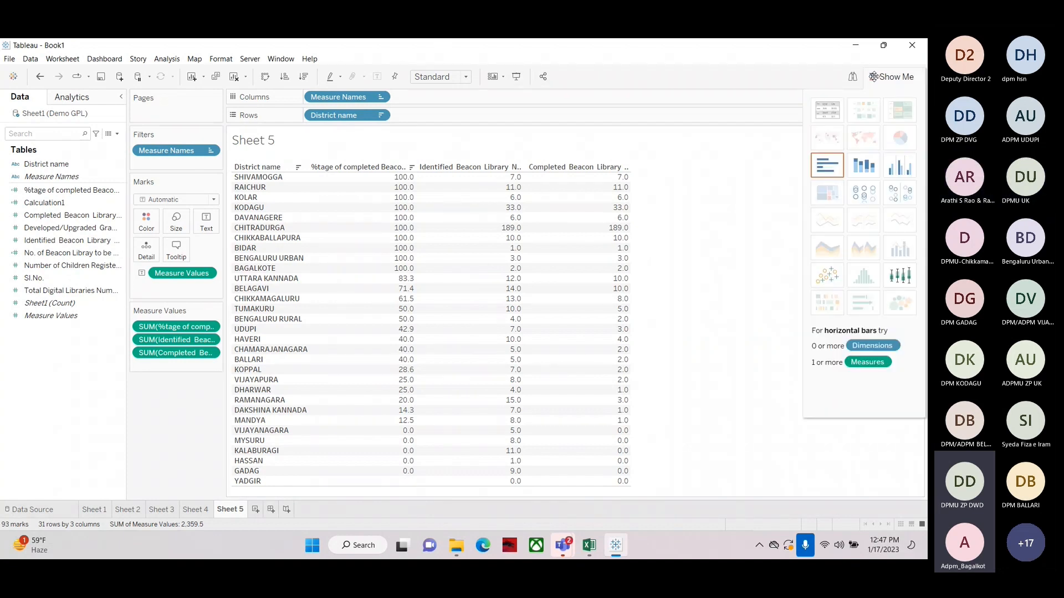
{"action": "left_click", "coordinate": [820, 166]}
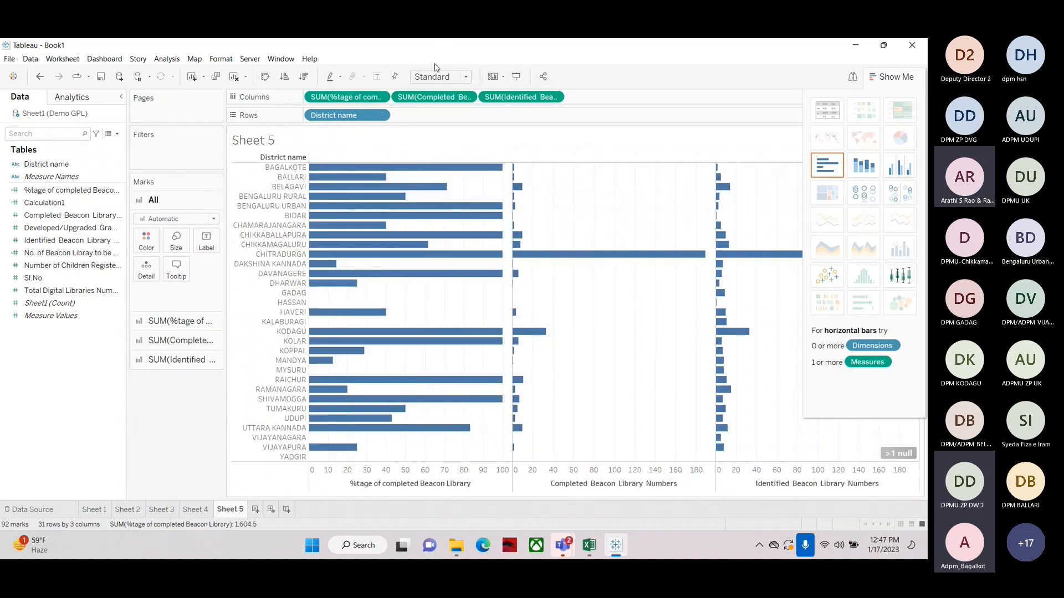
{"action": "left_click", "coordinate": [881, 77]}
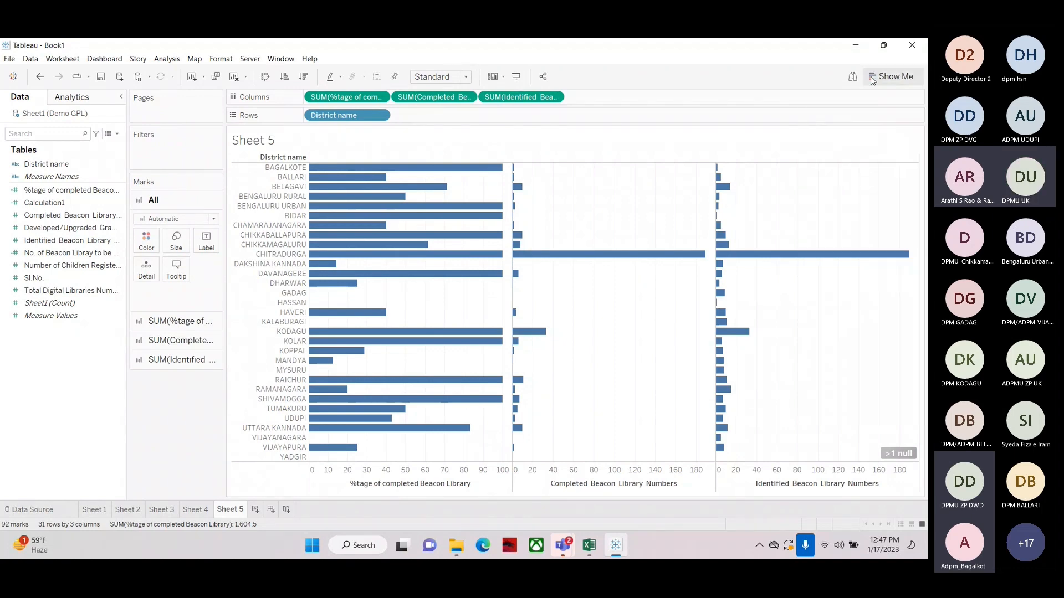
{"action": "left_click", "coordinate": [891, 76]}
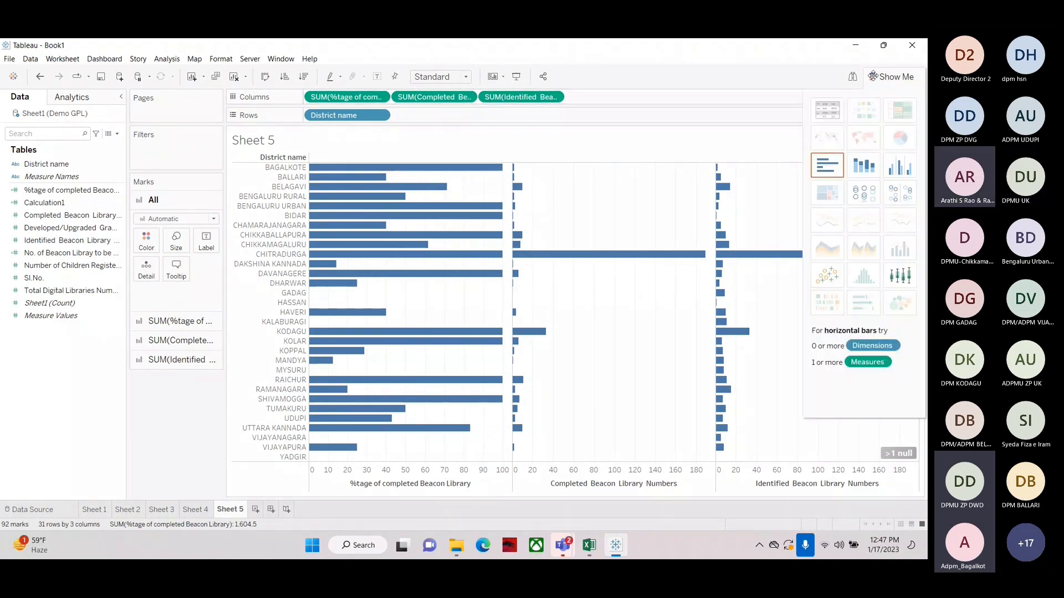
{"action": "left_click", "coordinate": [830, 109]}
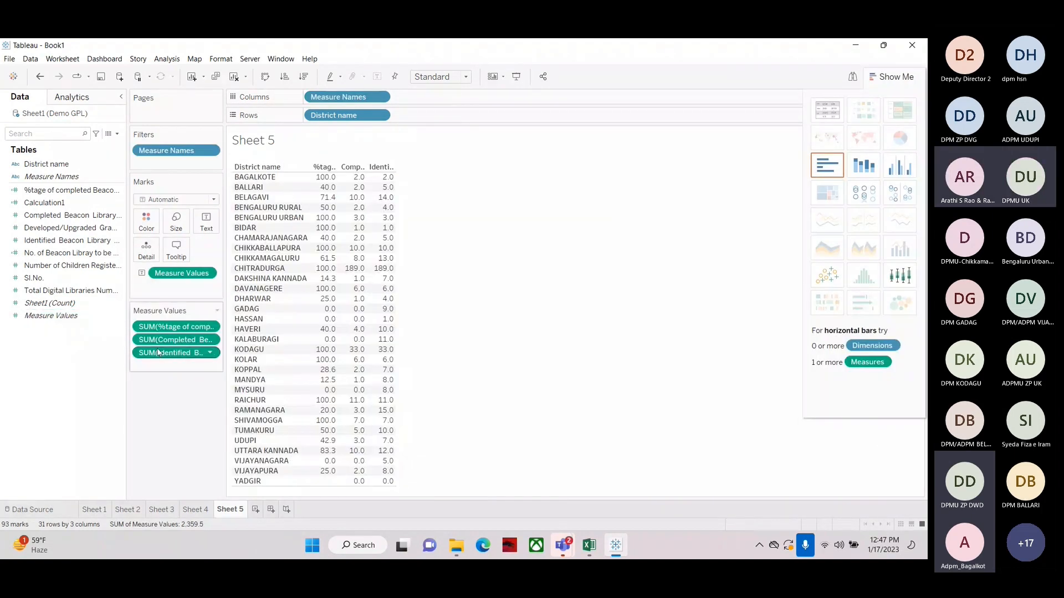
Remove the count measures, keep only Percentage of Completed Beacon Library, and show it as descending horizontal bars by district
{"action": "left_click_drag", "start_coordinate": [166, 340], "coordinate": [50, 387]}
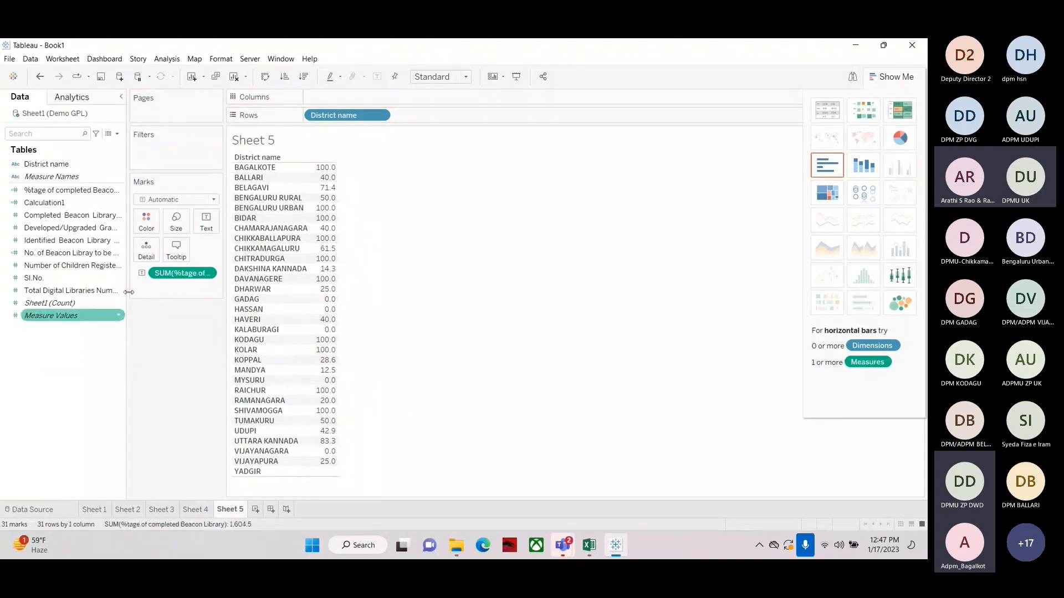
{"action": "left_click", "coordinate": [304, 78]}
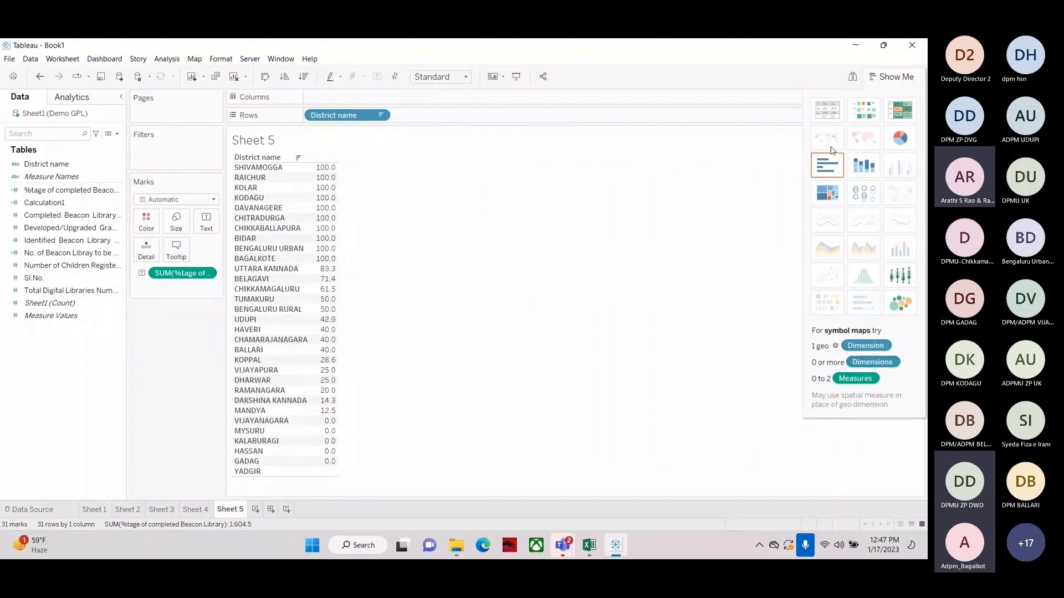
{"action": "left_click", "coordinate": [827, 165]}
{"action": "left_click", "coordinate": [303, 77]}
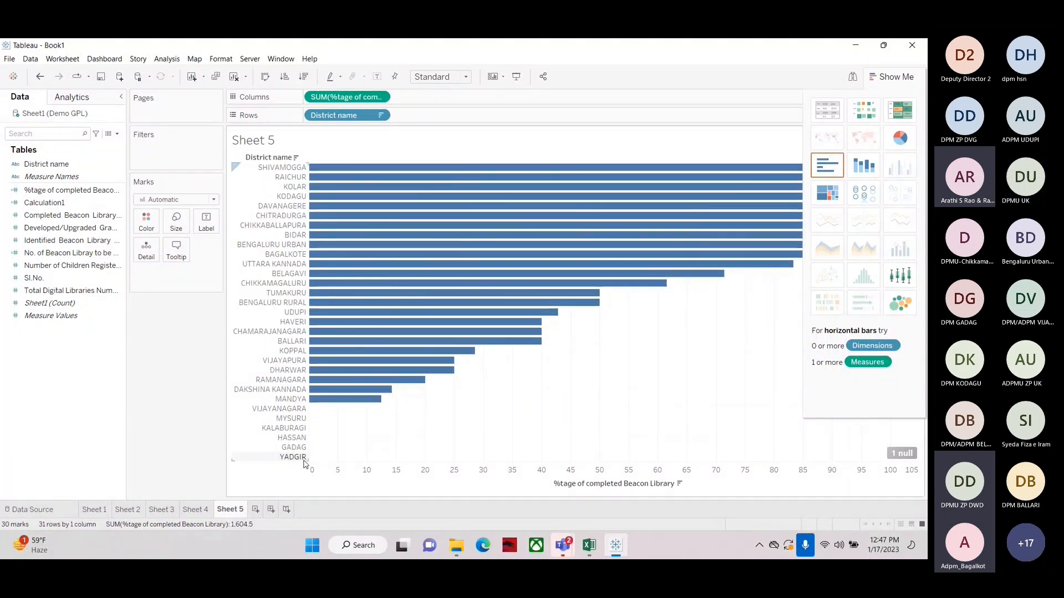
In Excel, try the formula =F32/G32 for YADGIR in cell F34, then clear the cell
{"action": "mouse_move", "coordinate": [309, 448]}
{"action": "mouse_move", "coordinate": [591, 549]}
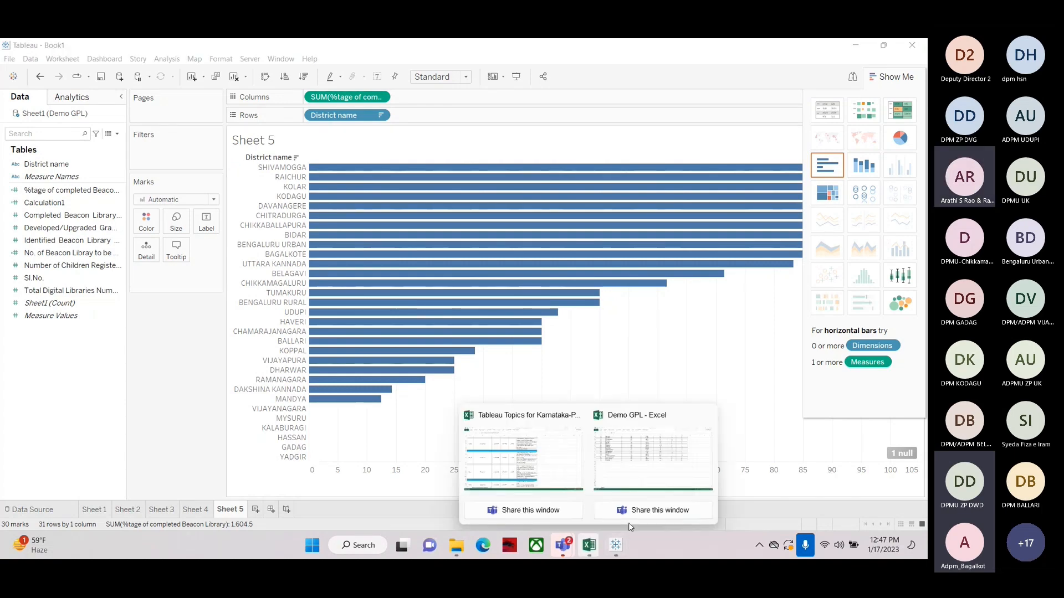
{"action": "left_click", "coordinate": [653, 471]}
{"action": "left_click_drag", "start_coordinate": [601, 294], "coordinate": [684, 296]}
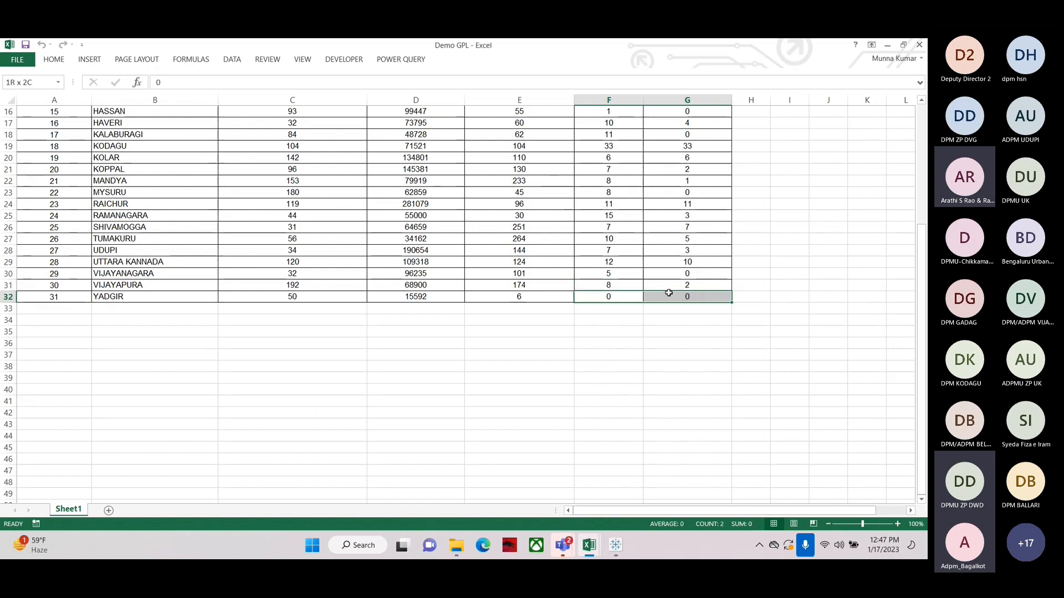
{"action": "left_click", "coordinate": [617, 325]}
{"action": "type", "text": "="}
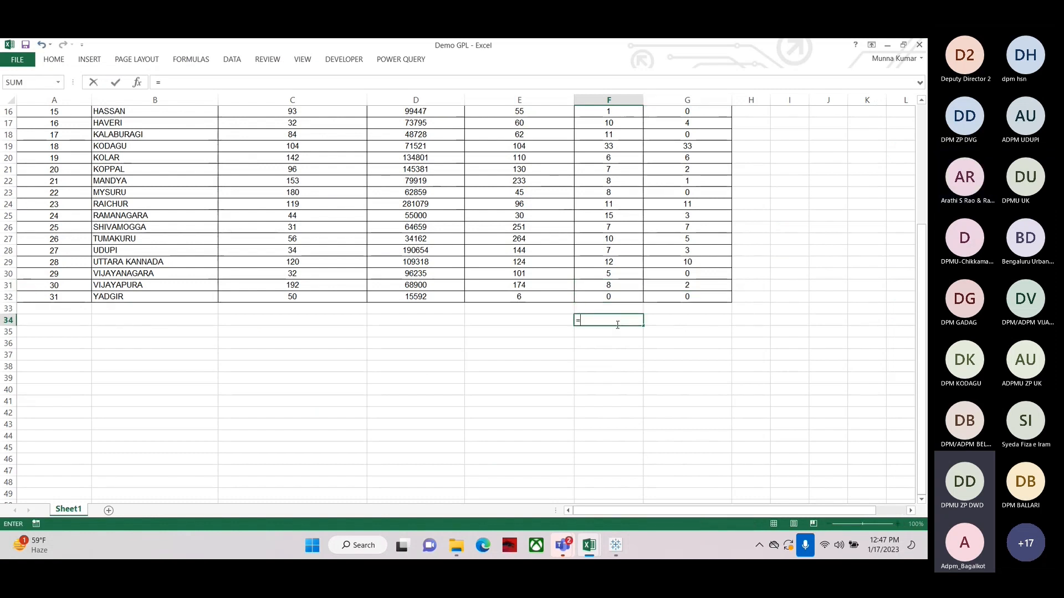
{"action": "left_click", "coordinate": [607, 297]}
{"action": "type", "text": "/"}
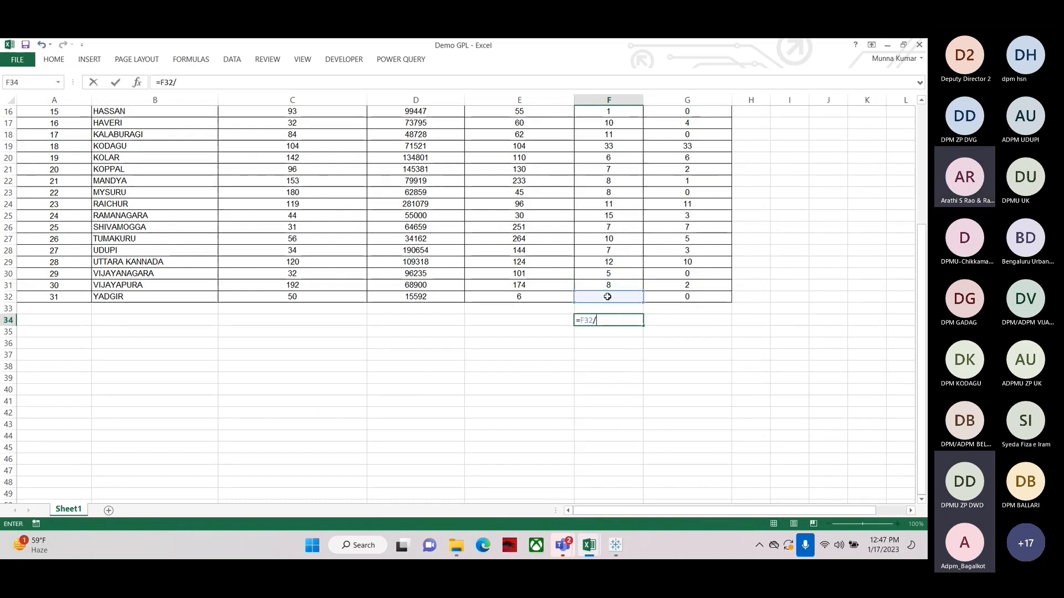
{"action": "left_click", "coordinate": [685, 297]}
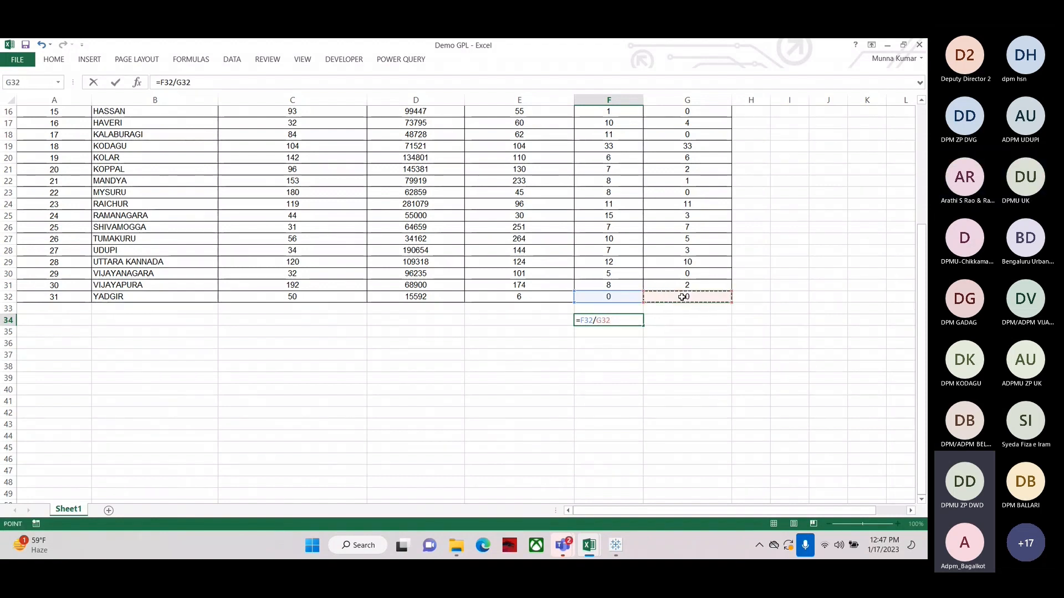
{"action": "key", "text": "Return"}
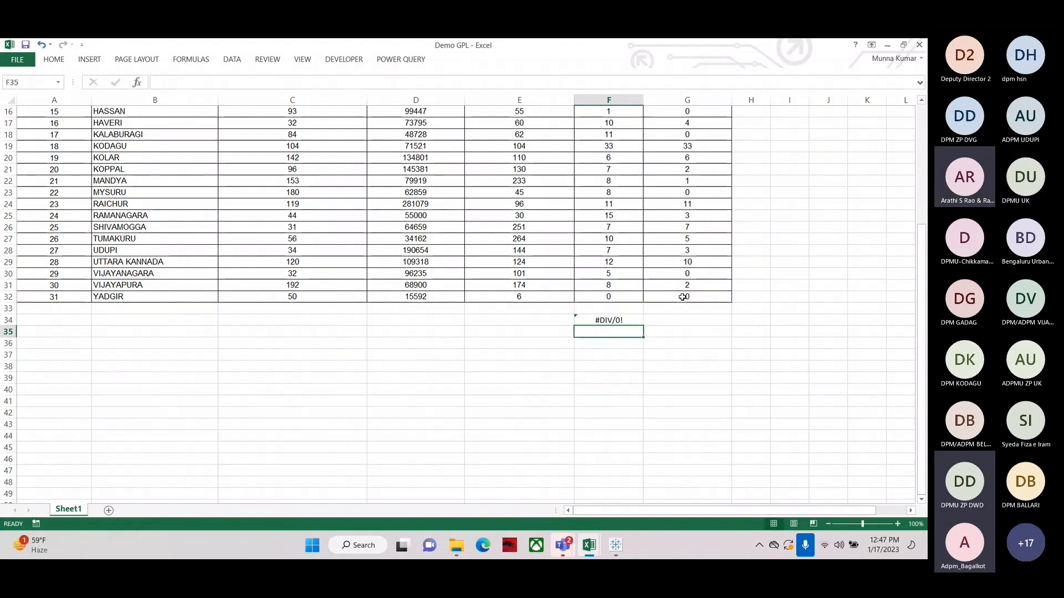
{"action": "left_click", "coordinate": [613, 322]}
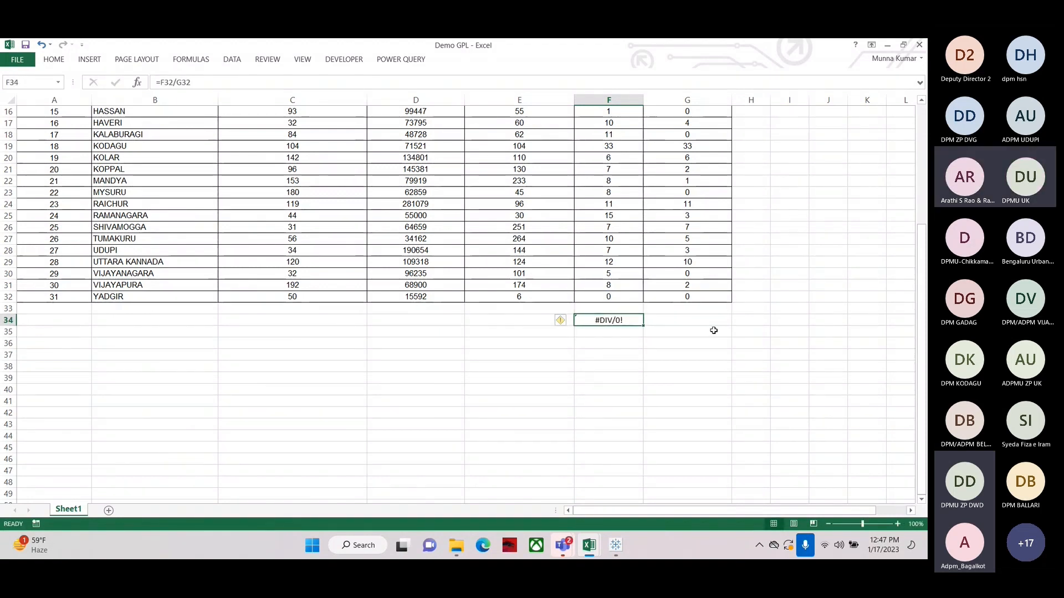
{"action": "key", "text": "Delete"}
{"action": "left_click", "coordinate": [689, 321]}
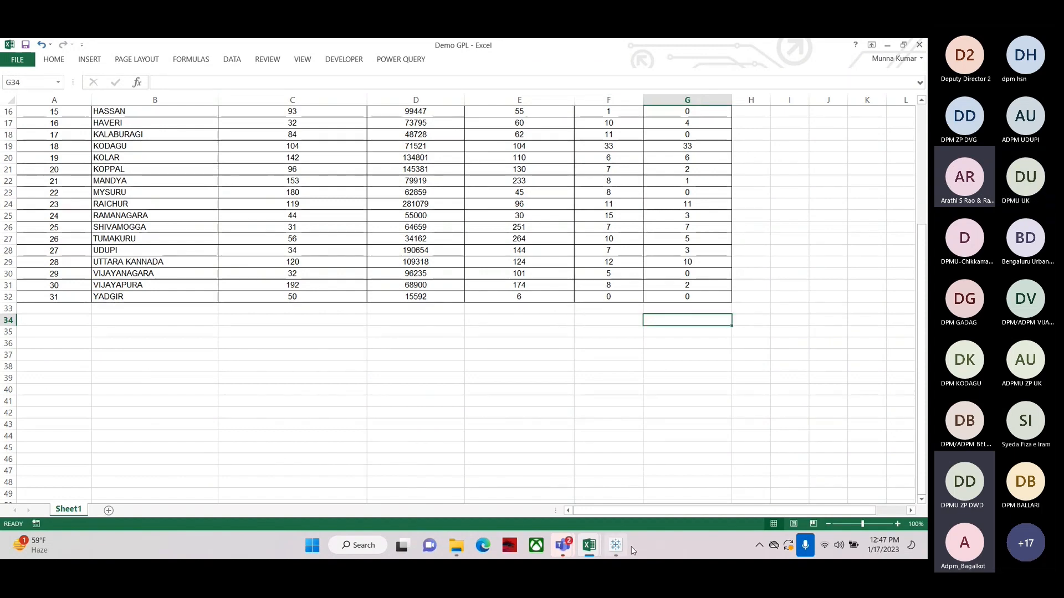
Back in Tableau, turn the chart into a text table sorted descending by percentage
{"action": "left_click", "coordinate": [616, 547]}
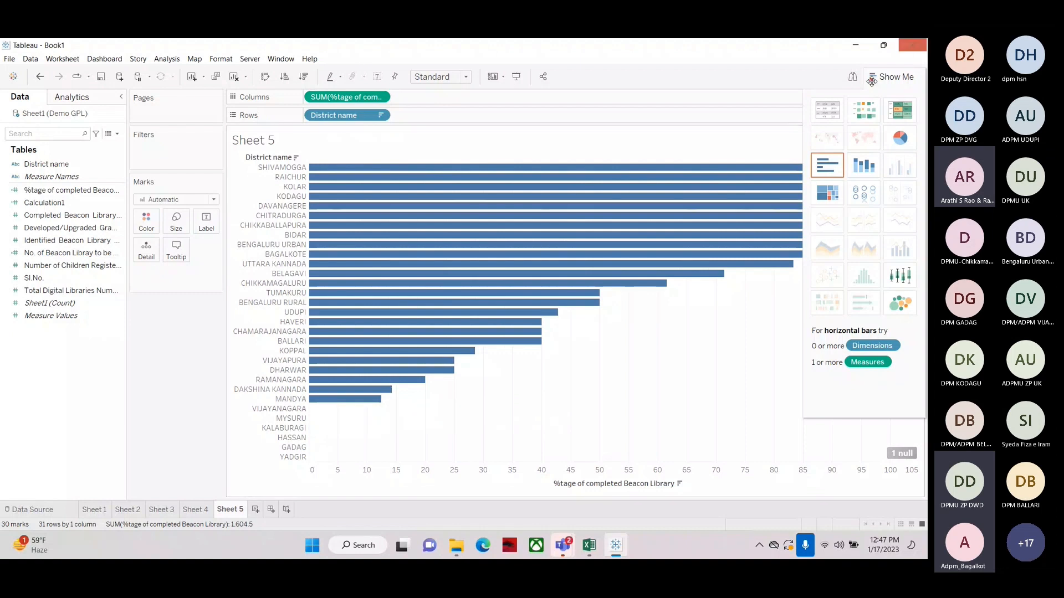
{"action": "left_click", "coordinate": [827, 110]}
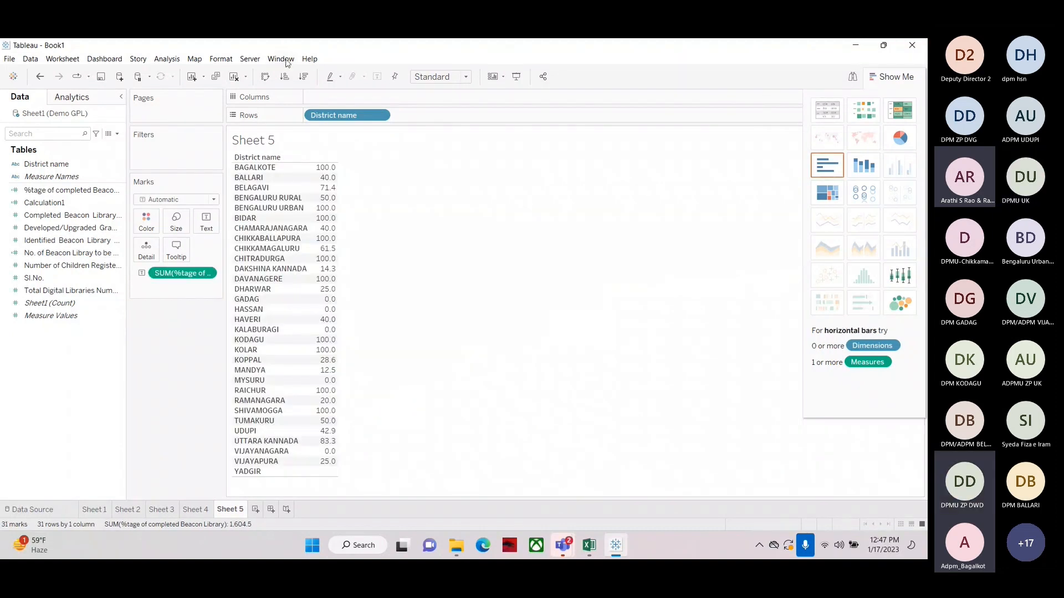
{"action": "left_click", "coordinate": [303, 76]}
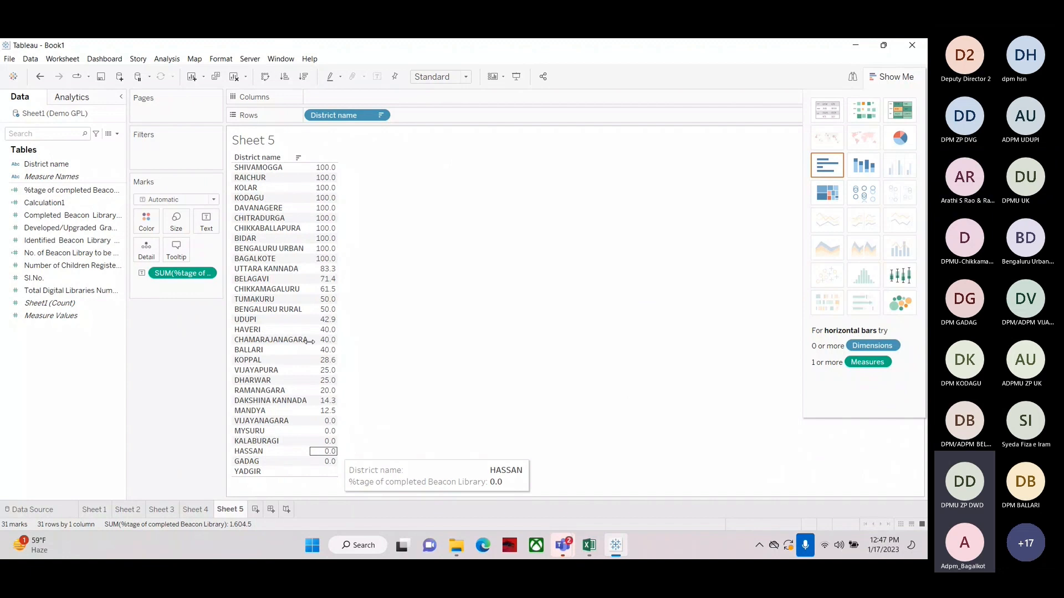
{"action": "left_click", "coordinate": [117, 134]}
{"action": "left_click", "coordinate": [92, 145]}
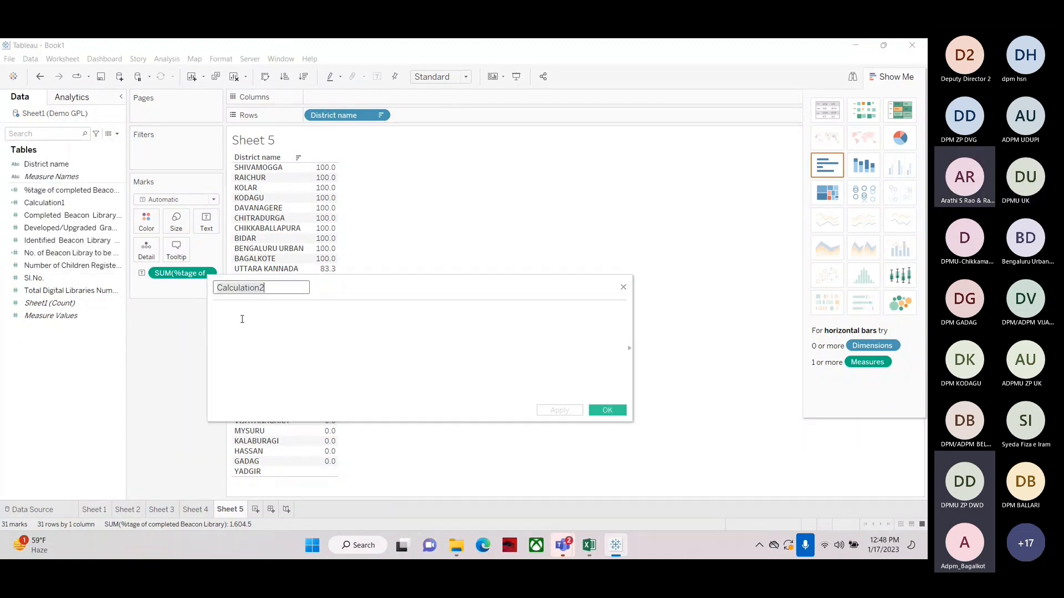
{"action": "left_click", "coordinate": [623, 287]}
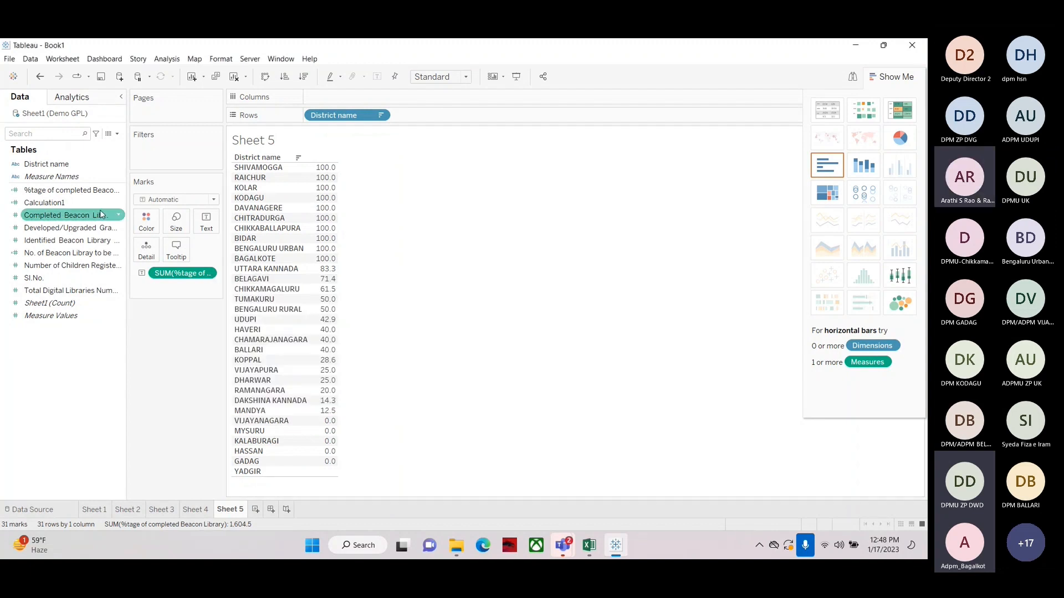
Open the %tage of completed Beacon Library calculation to review its formula, then close it
{"action": "right_click", "coordinate": [44, 189]}
{"action": "left_click", "coordinate": [72, 251]}
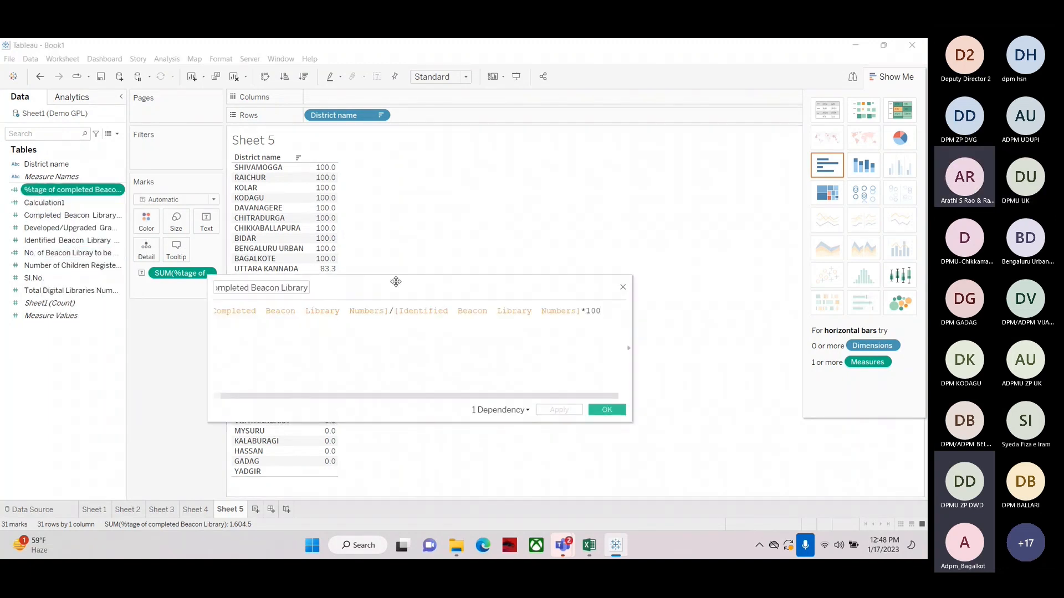
{"action": "left_click_drag", "start_coordinate": [396, 281], "coordinate": [531, 191]}
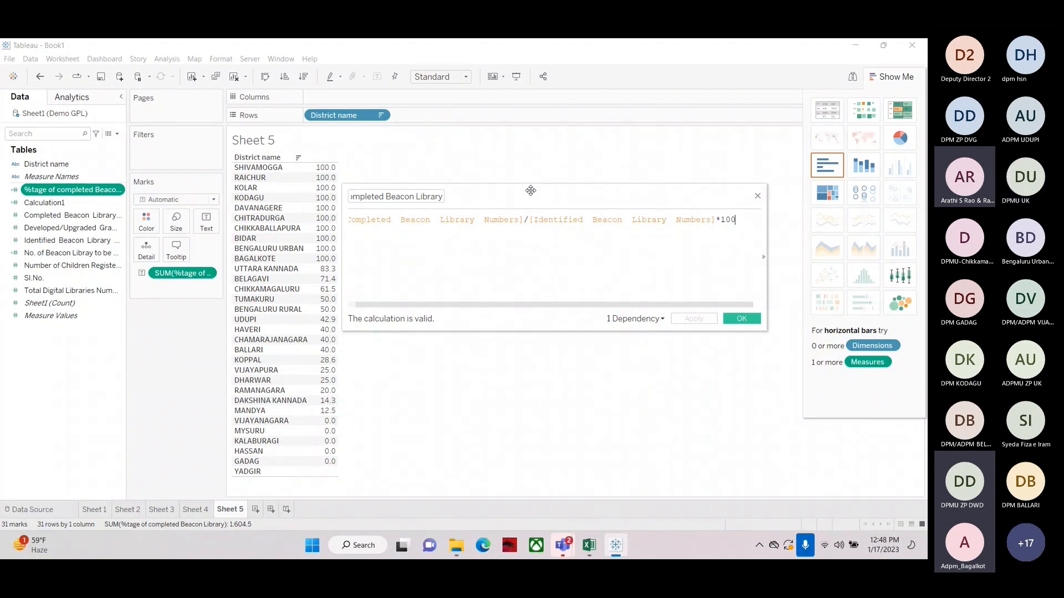
{"action": "left_click", "coordinate": [757, 195]}
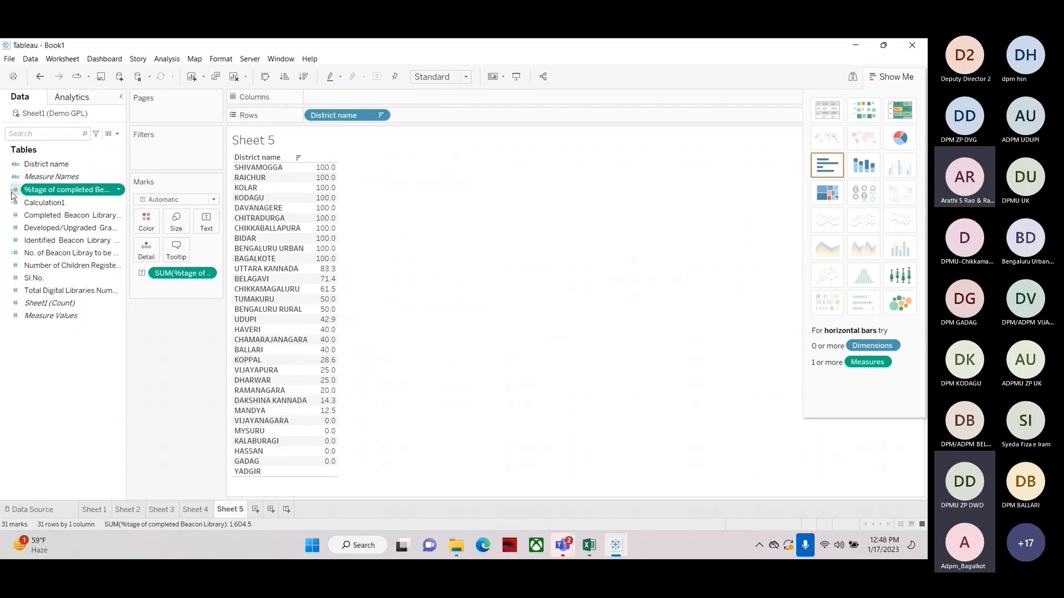
{"action": "mouse_move", "coordinate": [319, 172]}
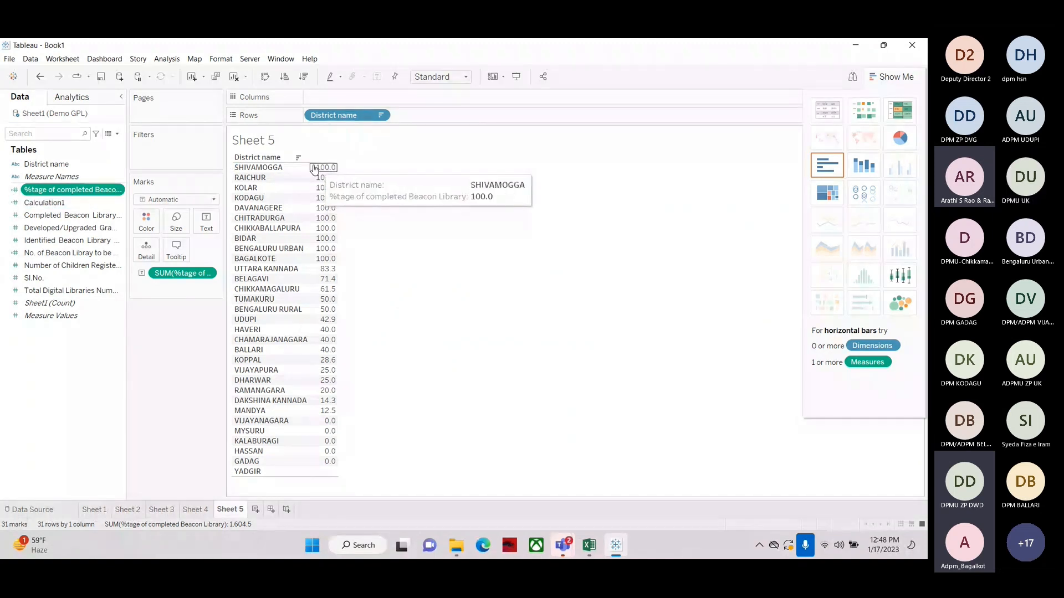
{"action": "left_click", "coordinate": [78, 226], "text": "ctrl"}
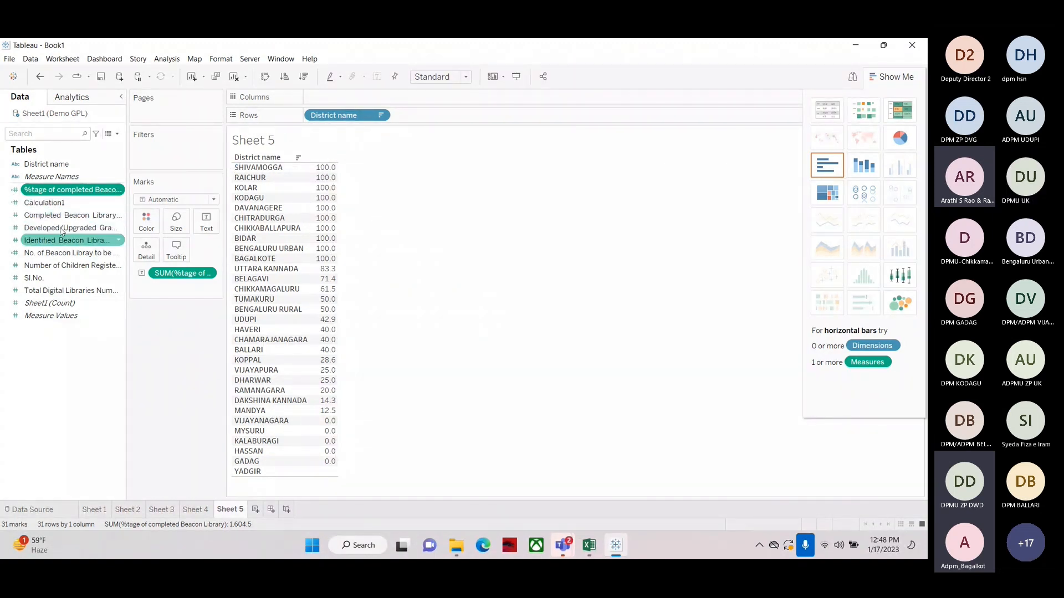
{"action": "left_click", "coordinate": [78, 228], "text": "ctrl"}
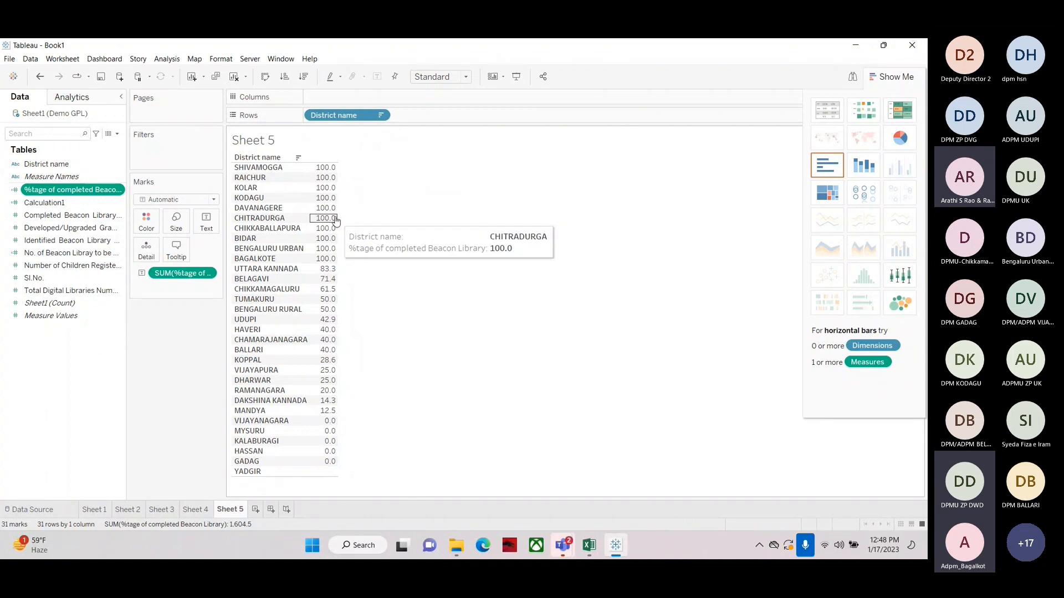
{"action": "left_click", "coordinate": [54, 388]}
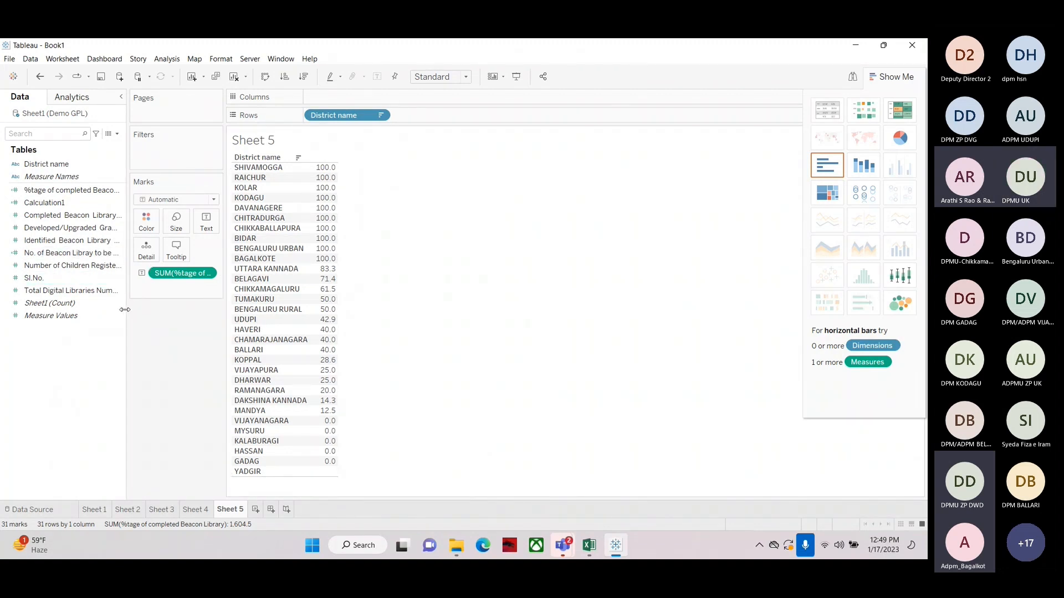
{"action": "left_click_drag", "start_coordinate": [127, 308], "coordinate": [302, 333]}
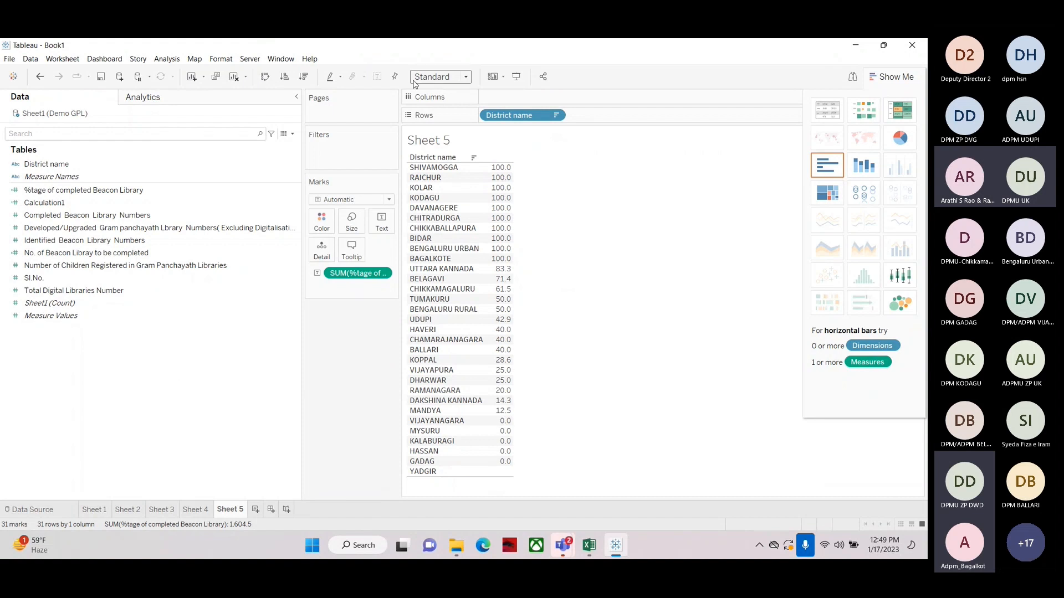
Clear the sheet and build a text table of District name with Completed and Identified Beacon Library Numbers
{"action": "left_click", "coordinate": [233, 77]}
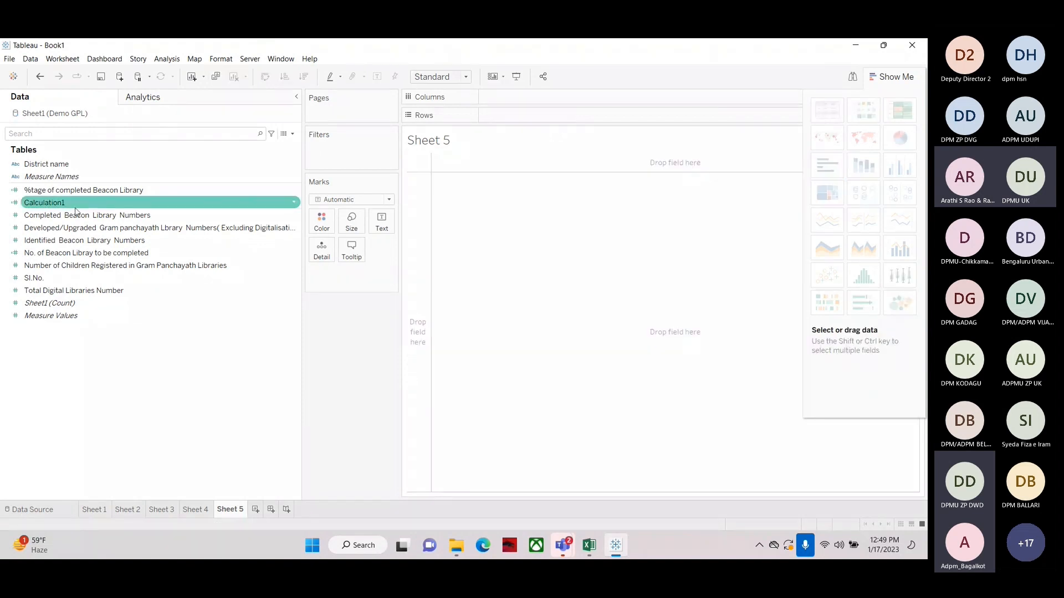
{"action": "left_click_drag", "start_coordinate": [47, 164], "coordinate": [540, 117]}
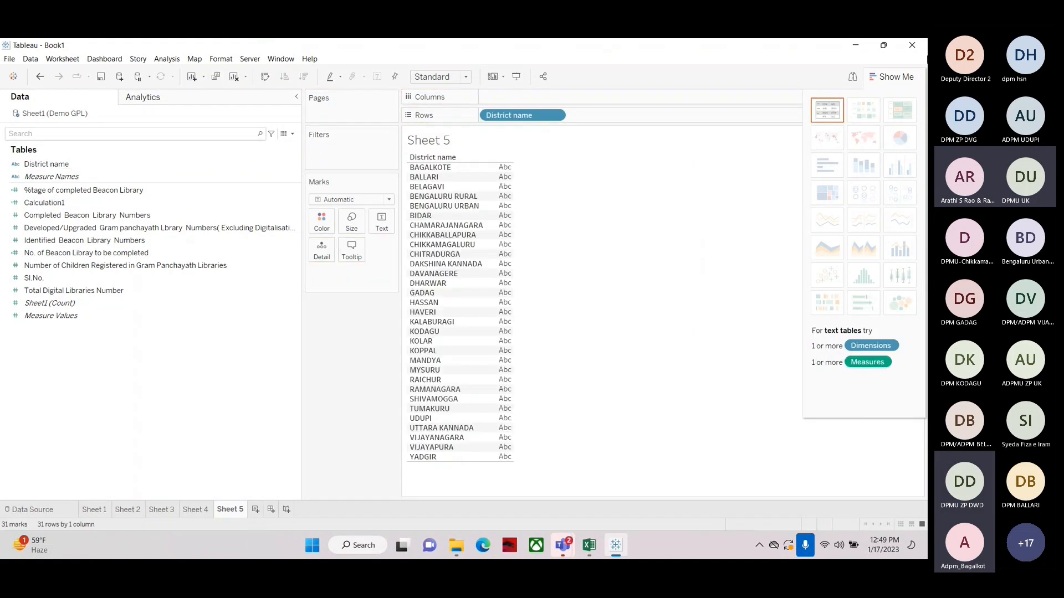
{"action": "left_click", "coordinate": [886, 76]}
{"action": "left_click", "coordinate": [33, 202]}
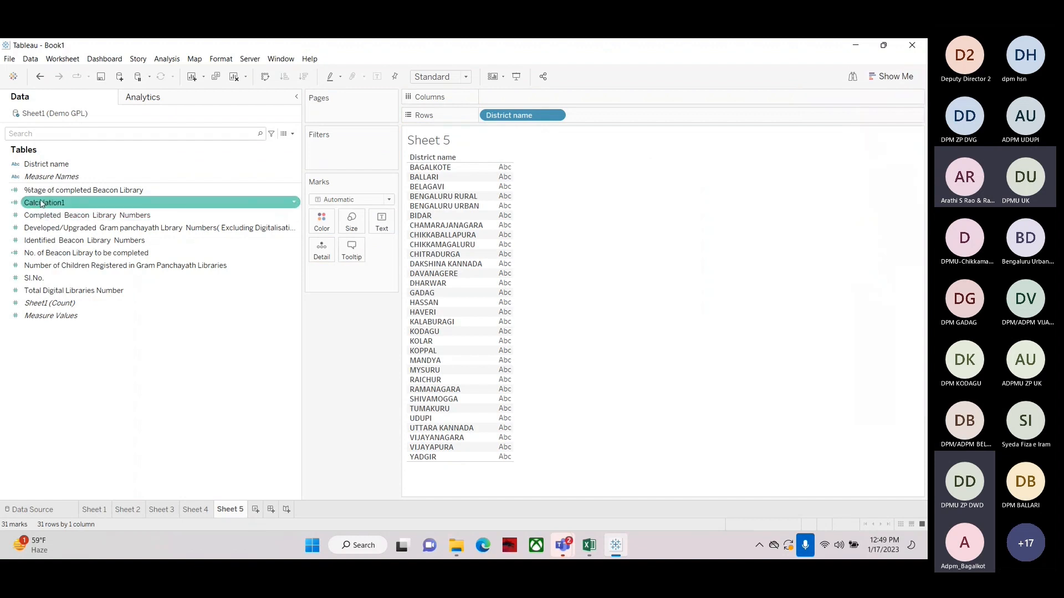
{"action": "left_click", "coordinate": [49, 216]}
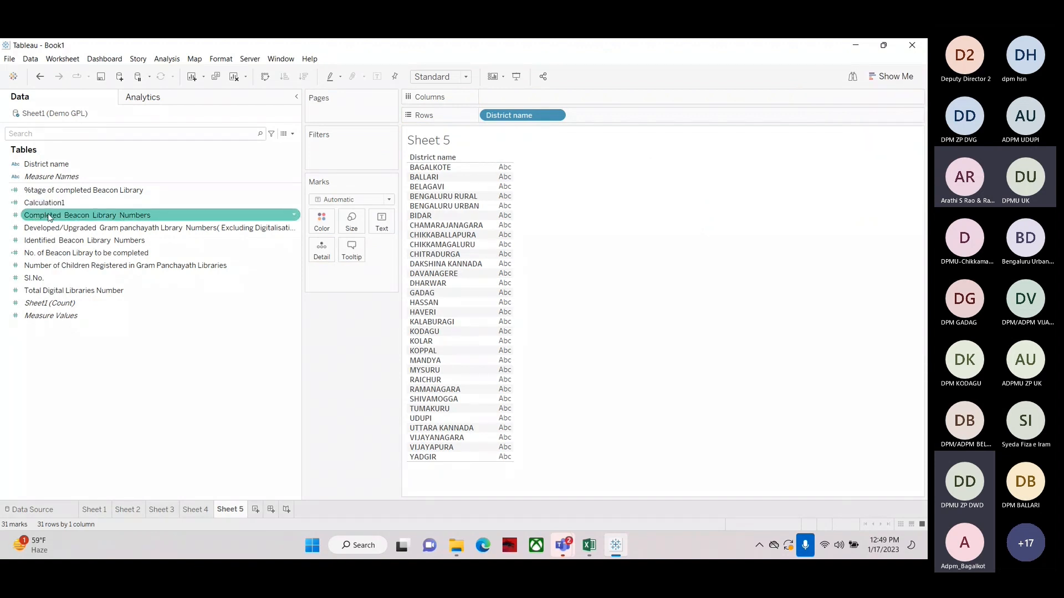
{"action": "left_click", "coordinate": [293, 303]}
{"action": "left_click_drag", "start_coordinate": [302, 305], "coordinate": [148, 321]}
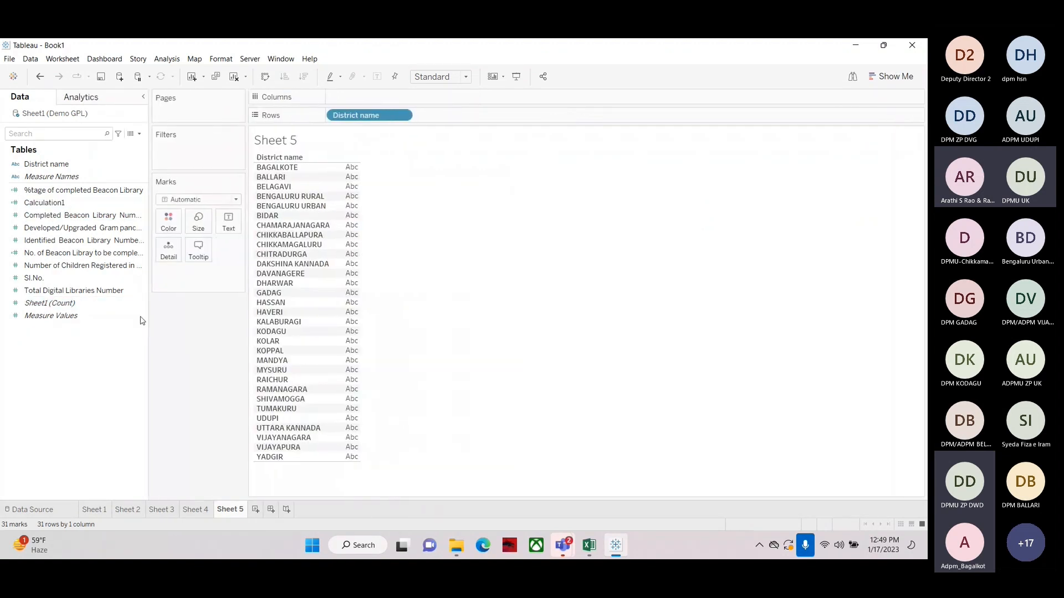
{"action": "left_click", "coordinate": [34, 222]}
{"action": "left_click_drag", "start_coordinate": [34, 221], "coordinate": [348, 333]}
{"action": "left_click_drag", "start_coordinate": [60, 241], "coordinate": [360, 332]}
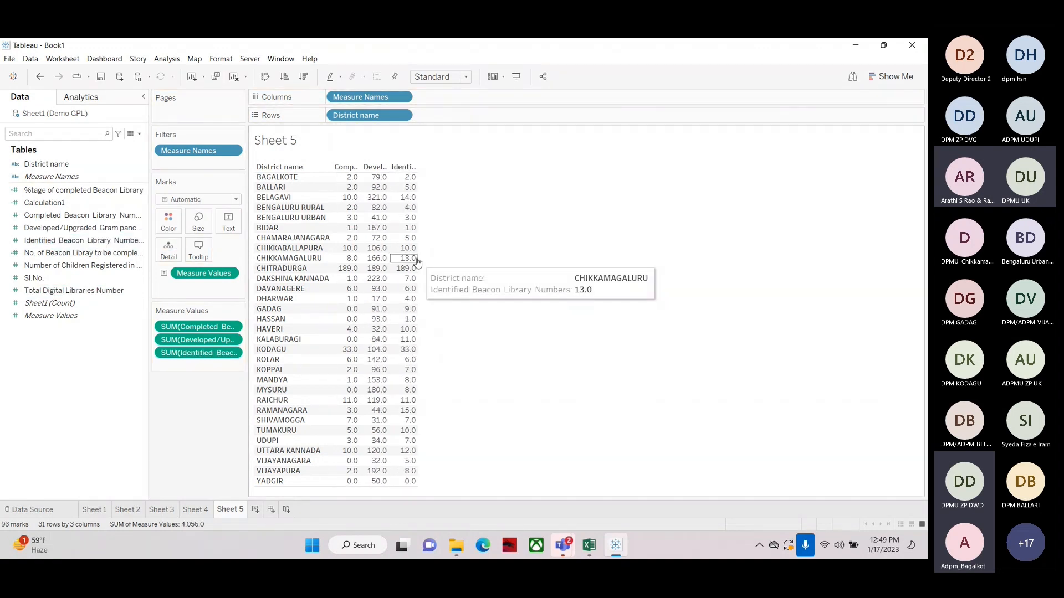
Open the No. of Beacon Libray to be completed calculation to review its formula, then close it
{"action": "left_click", "coordinate": [72, 265]}
{"action": "left_click", "coordinate": [56, 215]}
{"action": "left_click", "coordinate": [44, 202]}
{"action": "left_click", "coordinate": [47, 252]}
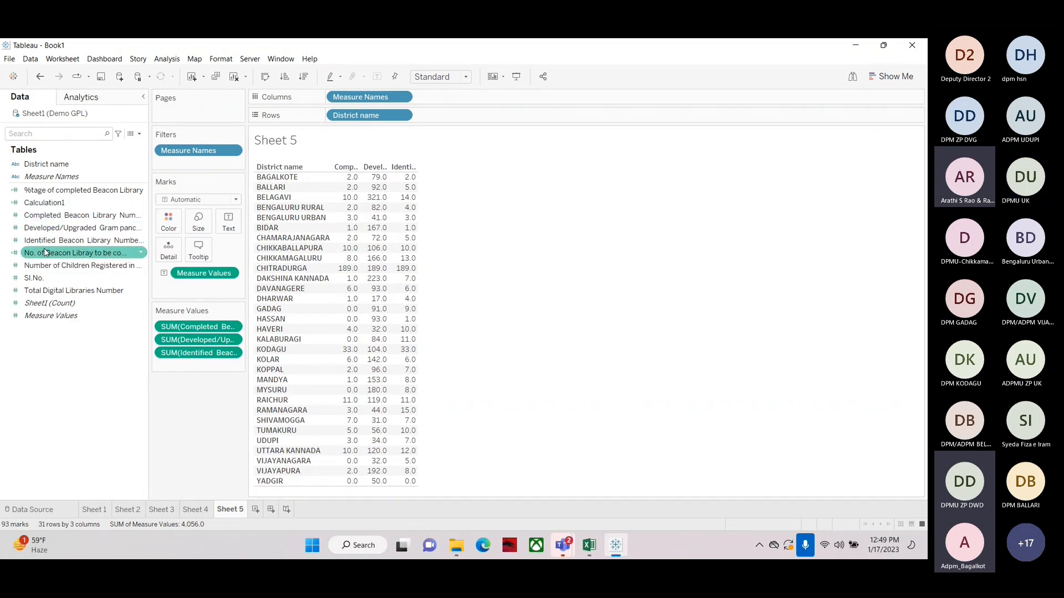
{"action": "right_click", "coordinate": [47, 254]}
{"action": "left_click", "coordinate": [71, 313]}
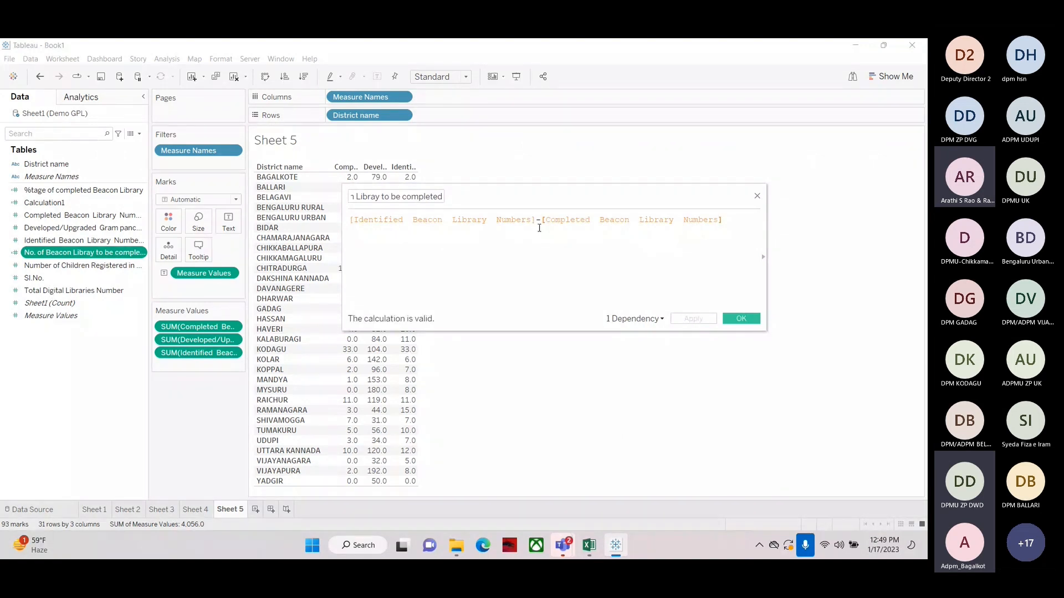
{"action": "left_click", "coordinate": [757, 196]}
{"action": "left_click", "coordinate": [76, 216], "text": "ctrl"}
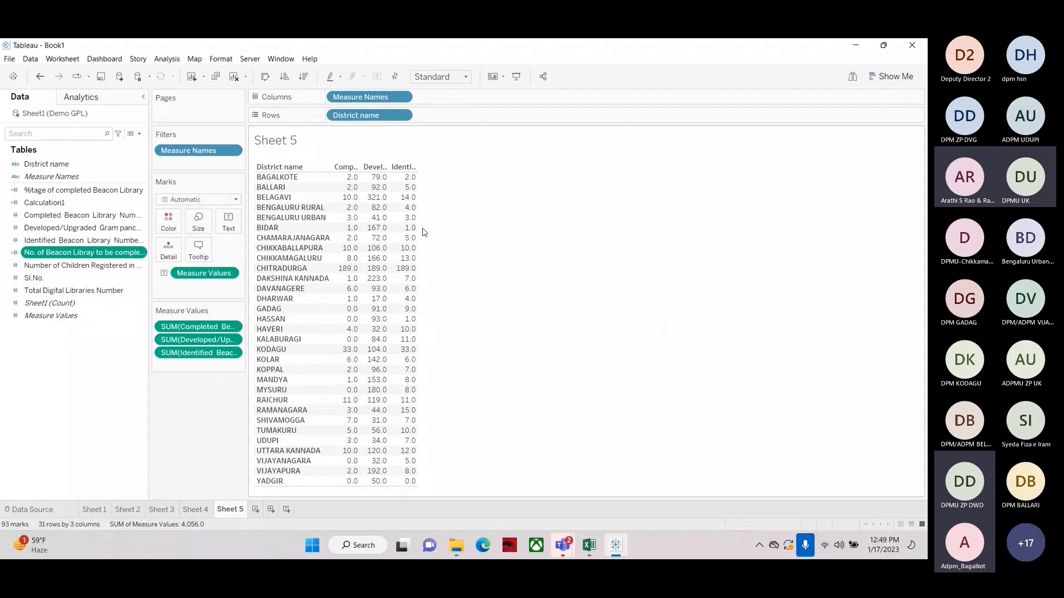
{"action": "left_click_drag", "start_coordinate": [418, 222], "coordinate": [521, 222]}
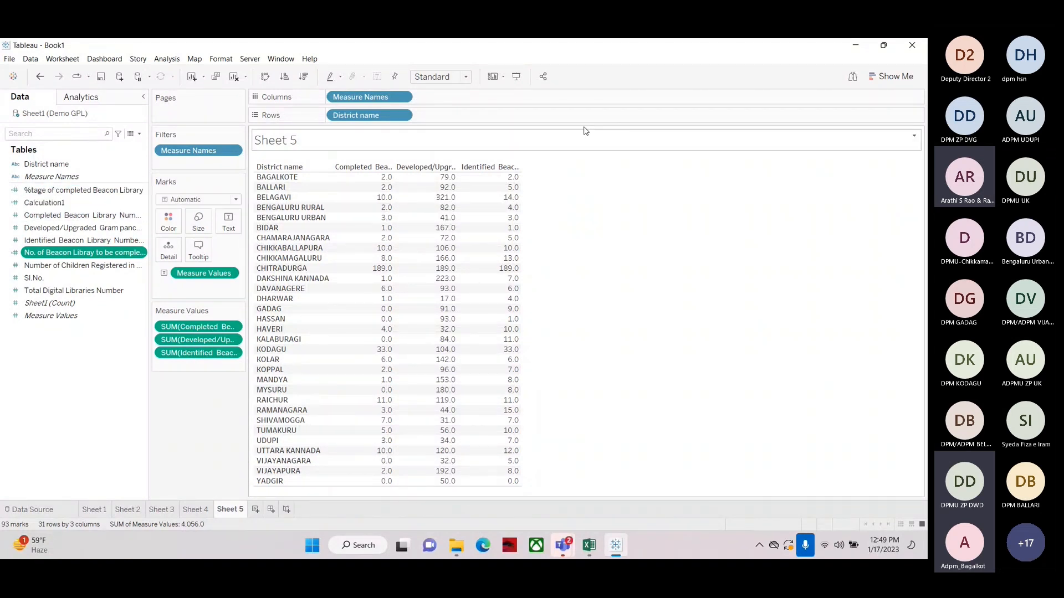
Clear the sheet and show No. of Beacon Libray to be completed per District name as a text table
{"action": "left_click", "coordinate": [233, 77]}
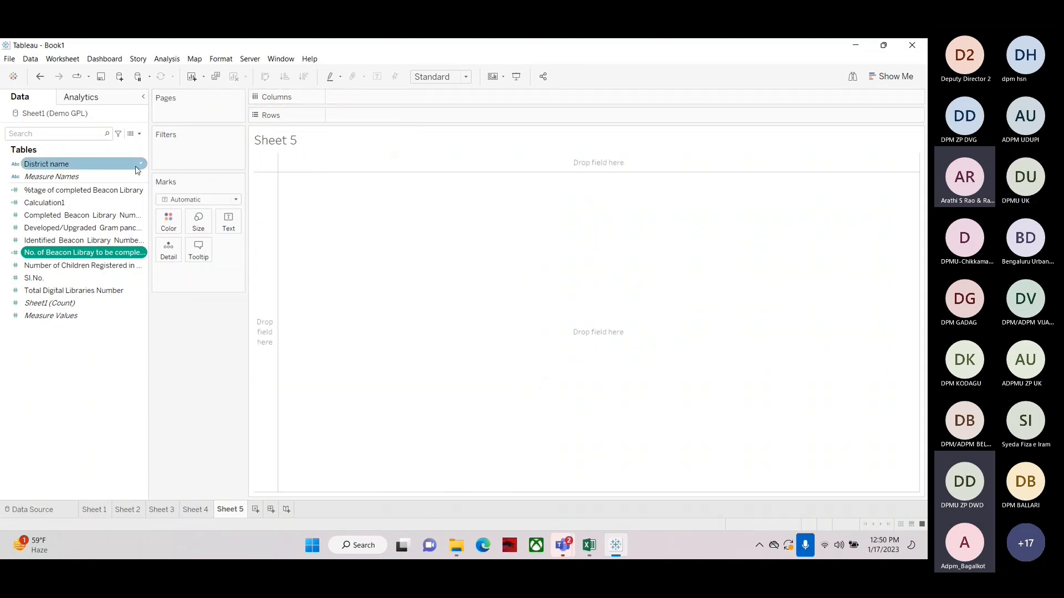
{"action": "left_click_drag", "start_coordinate": [50, 164], "coordinate": [333, 123]}
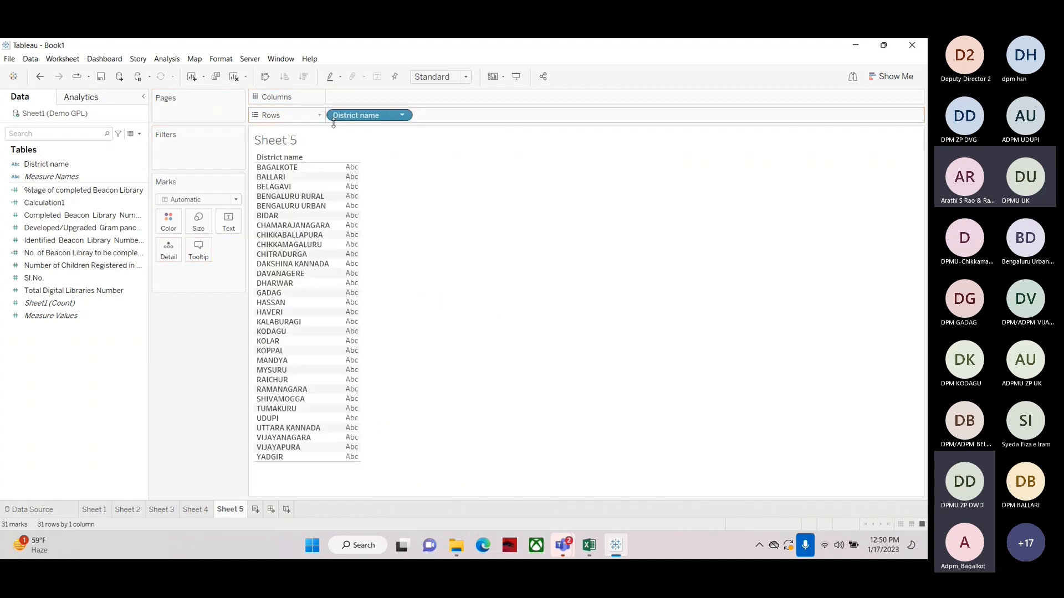
{"action": "left_click", "coordinate": [68, 267]}
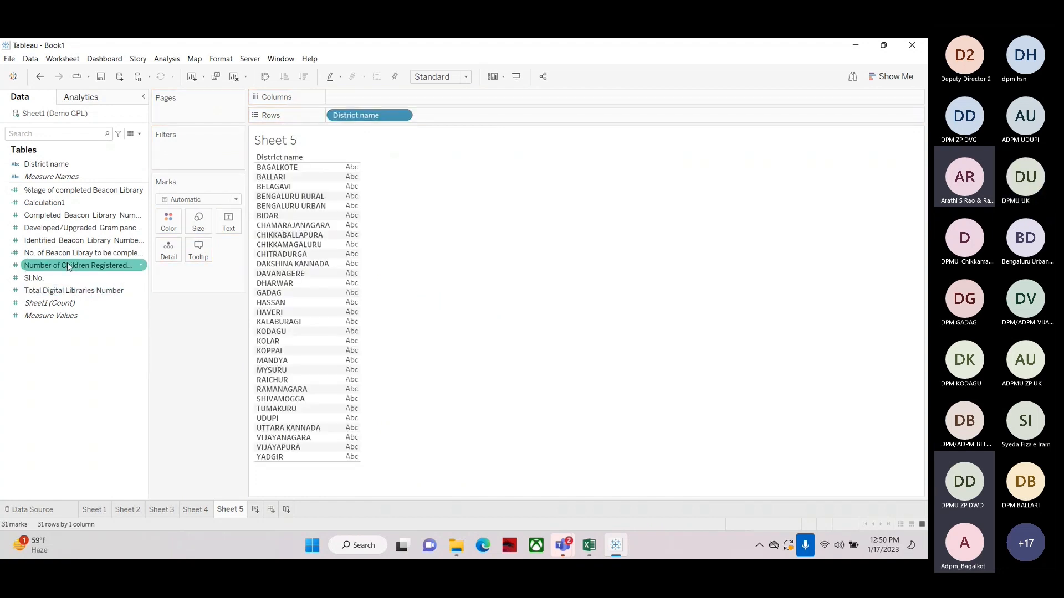
{"action": "left_click", "coordinate": [61, 254]}
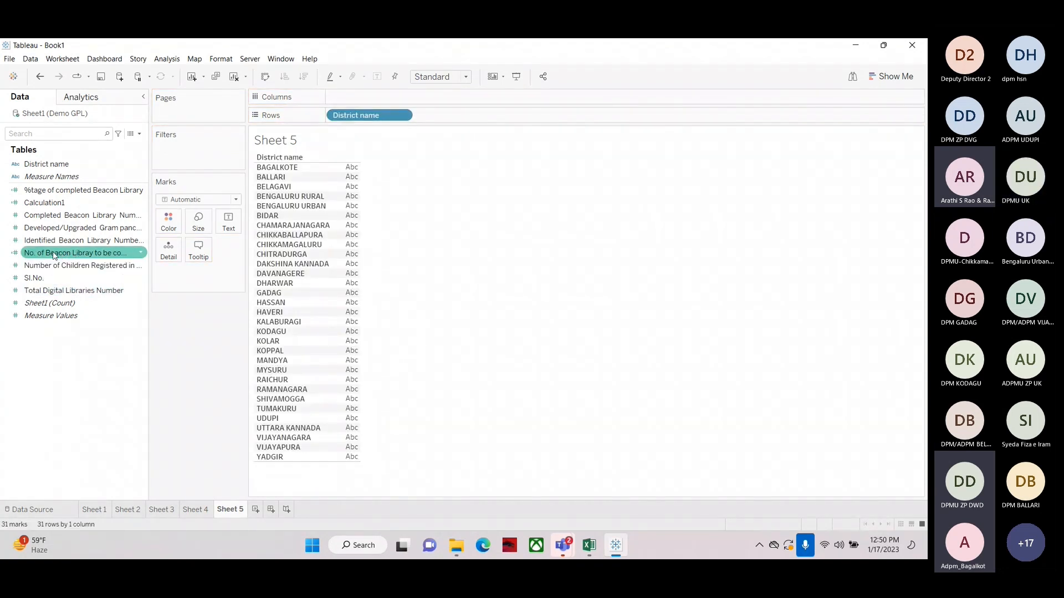
{"action": "left_click_drag", "start_coordinate": [53, 255], "coordinate": [347, 275]}
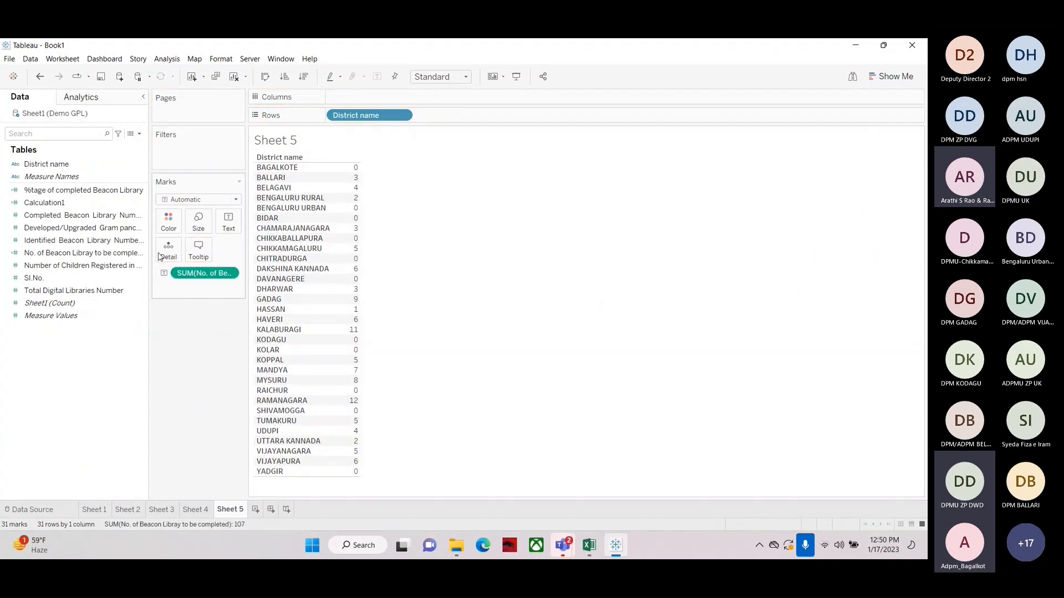
Create a new calculated field named %of Beacon Library to be completed
{"action": "left_click", "coordinate": [55, 253]}
{"action": "left_click", "coordinate": [48, 240]}
{"action": "left_click", "coordinate": [47, 253]}
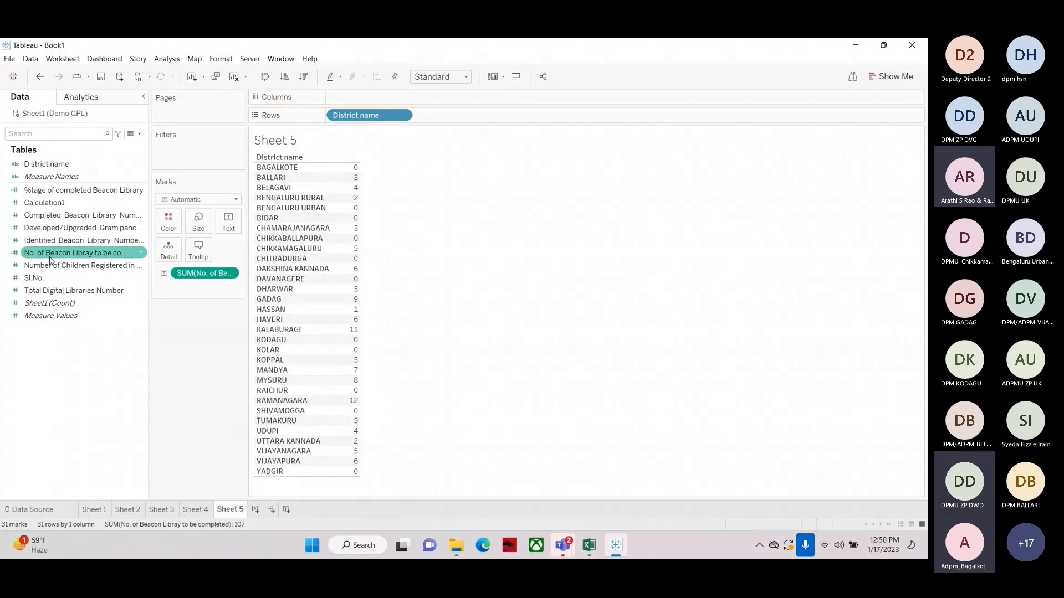
{"action": "left_click", "coordinate": [139, 135]}
{"action": "left_click", "coordinate": [121, 147]}
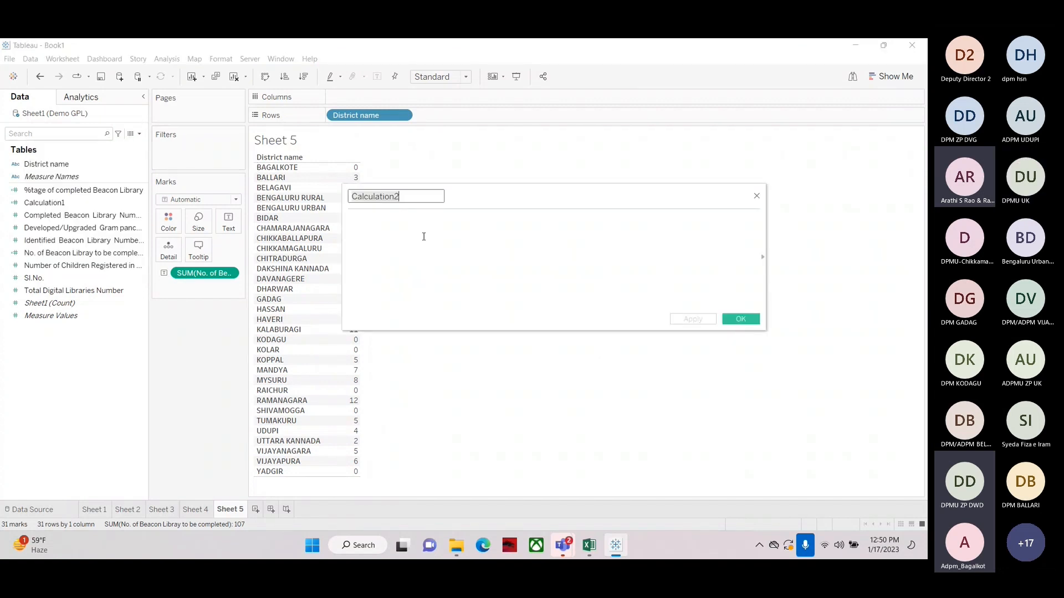
{"action": "type", "text": "%of "}
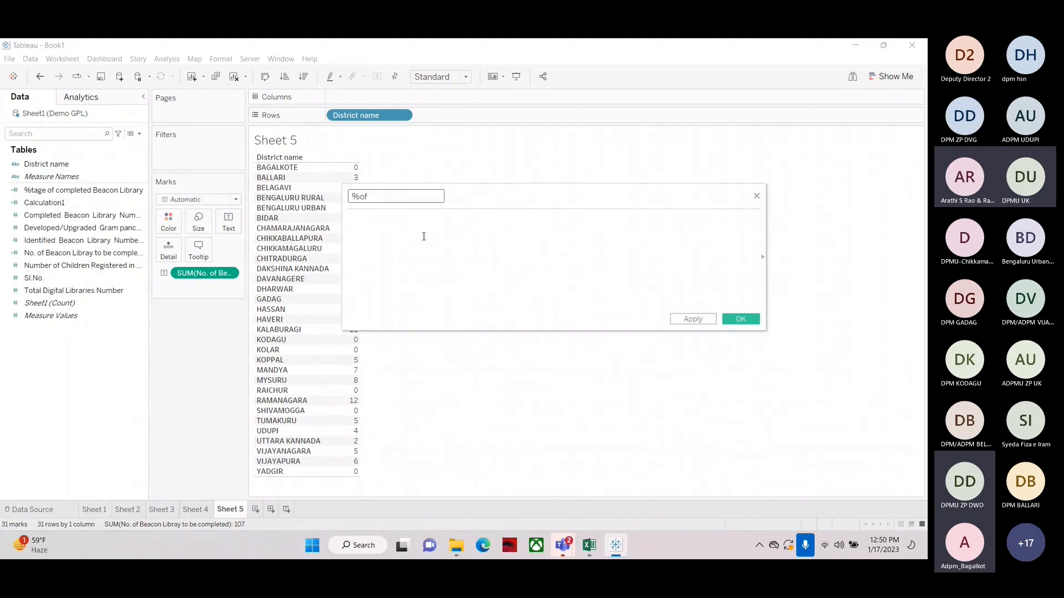
{"action": "type", "text": "Beacon Library to be C"}
{"action": "key", "text": "BackSpace"}
{"action": "type", "text": "completed"}
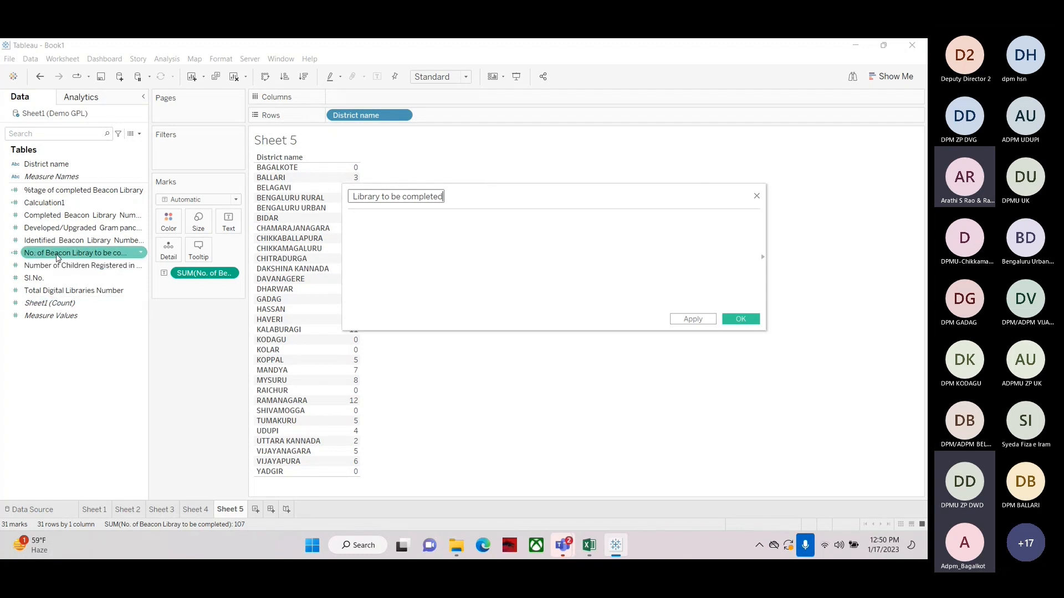
Paste the No. of Beacon Libray to be completed field into the formula and append a division sign
{"action": "right_click", "coordinate": [57, 257]}
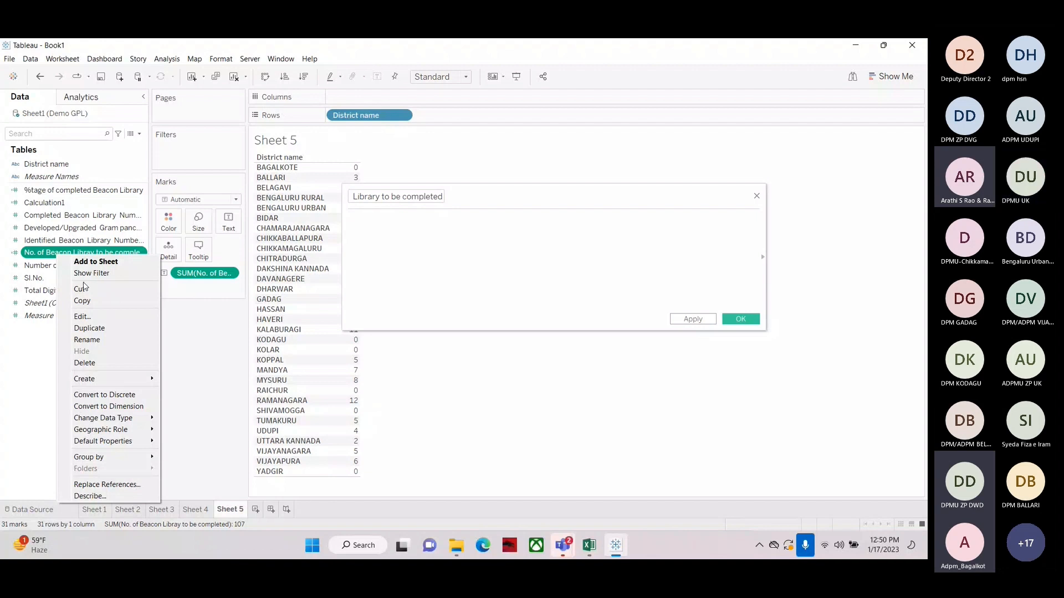
{"action": "left_click", "coordinate": [82, 300]}
{"action": "left_click", "coordinate": [539, 256]}
{"action": "type", "text": "[No. of Beacon Libray to be completed]"}
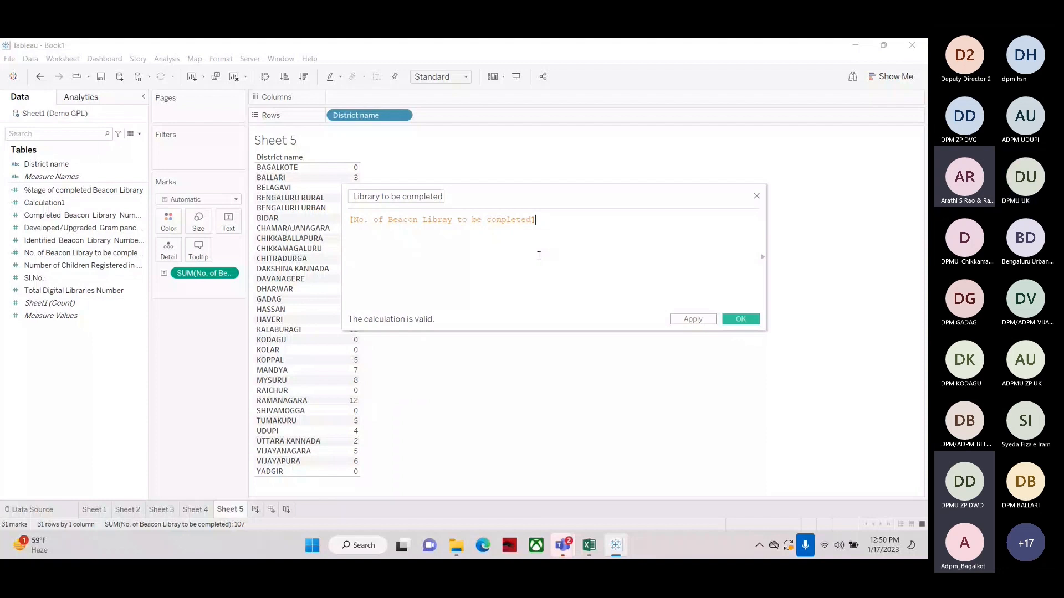
{"action": "left_click", "coordinate": [15, 256]}
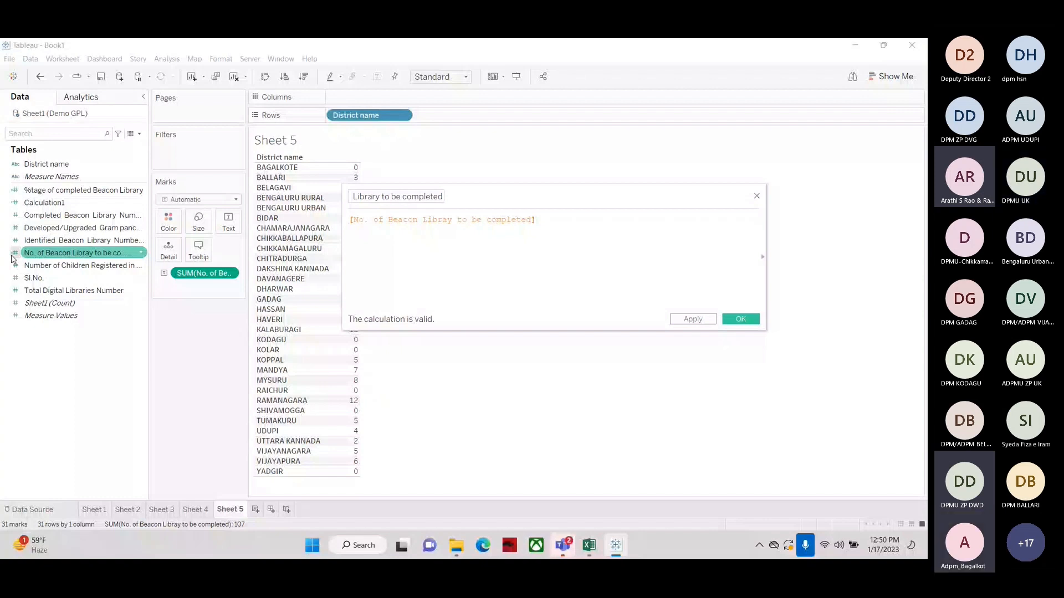
{"action": "type", "text": "/"}
{"action": "left_click", "coordinate": [49, 242]}
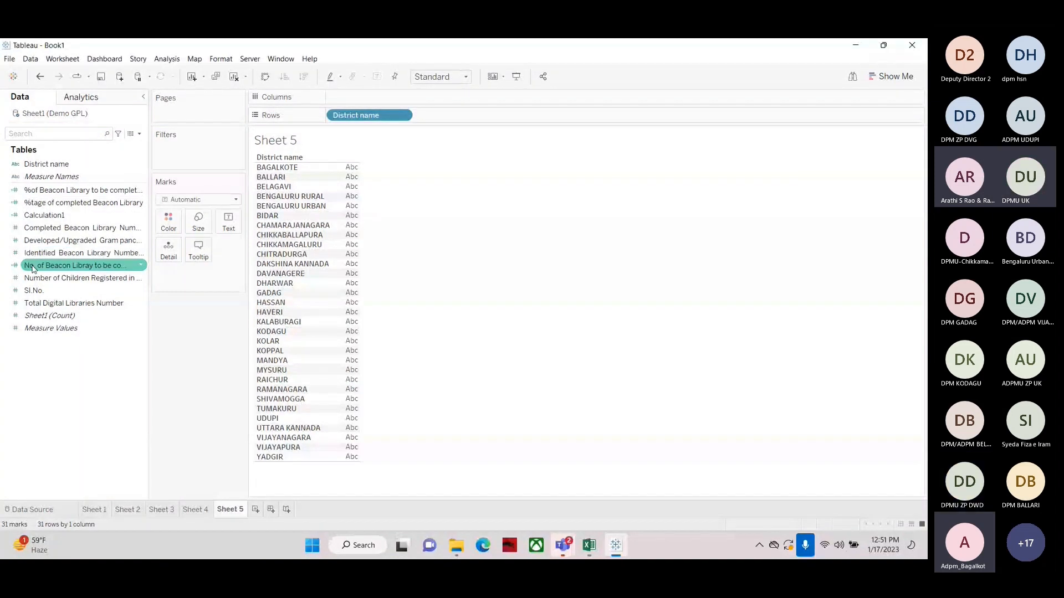
Add No. of Beacon Libray to be completed beside %tage of completed Beacon Library in the district table
{"action": "left_click_drag", "start_coordinate": [33, 269], "coordinate": [350, 220]}
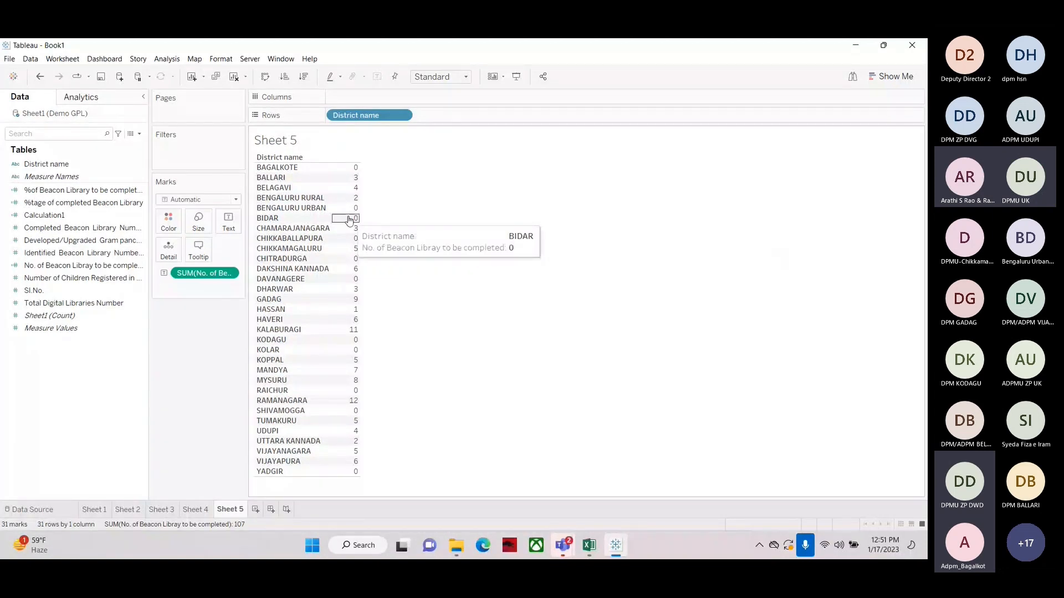
{"action": "key", "text": "ctrl+y"}
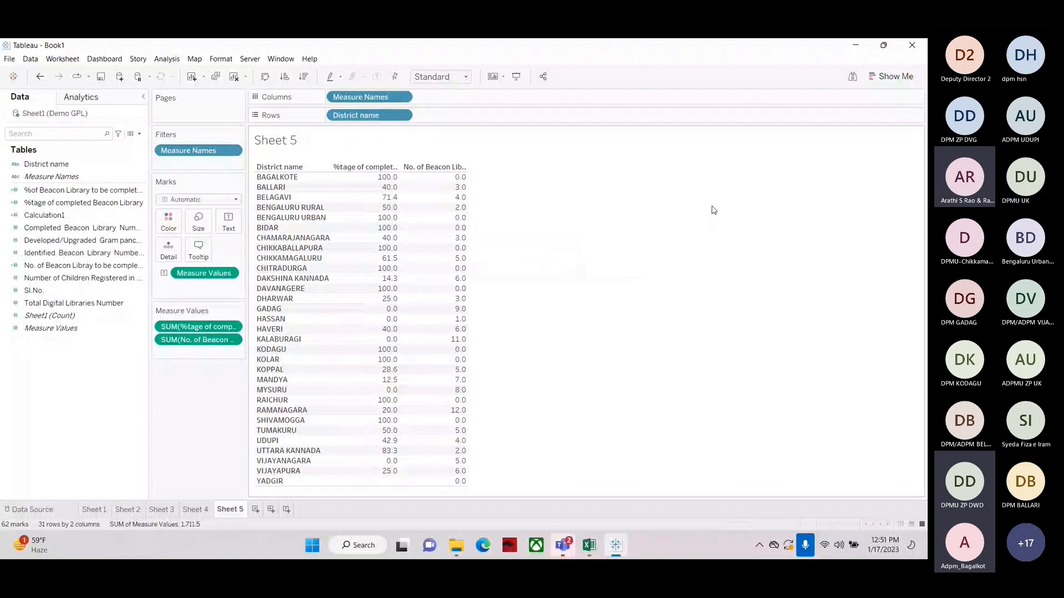
{"action": "left_click", "coordinate": [31, 230]}
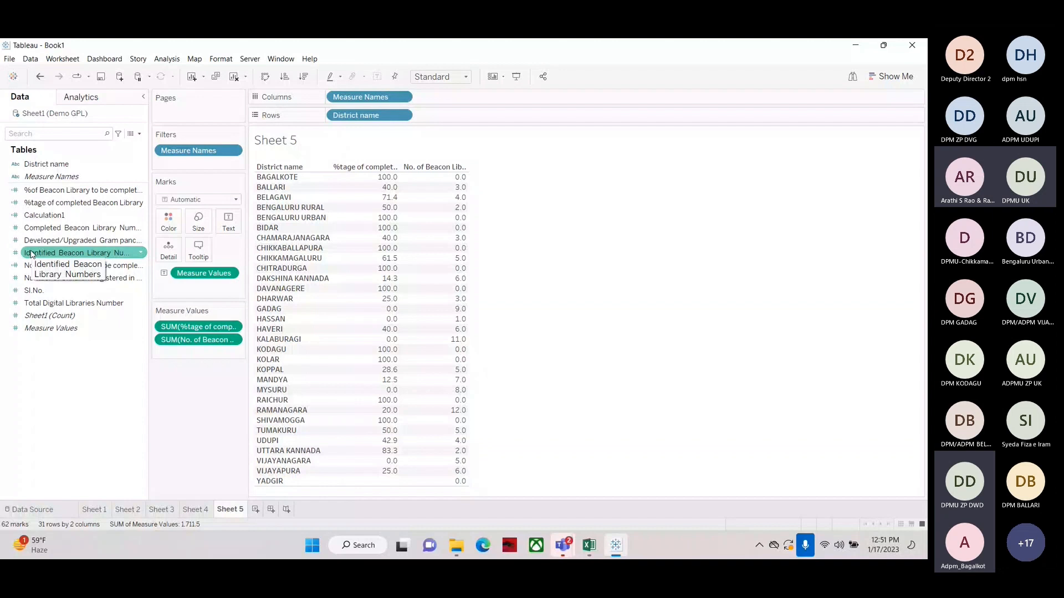
Add Identified Beacon Library Numbers and Completed Beacon Library Numbers to the district table, moving %tage of completed Beacon Library to the last column
{"action": "double_click", "coordinate": [32, 254]}
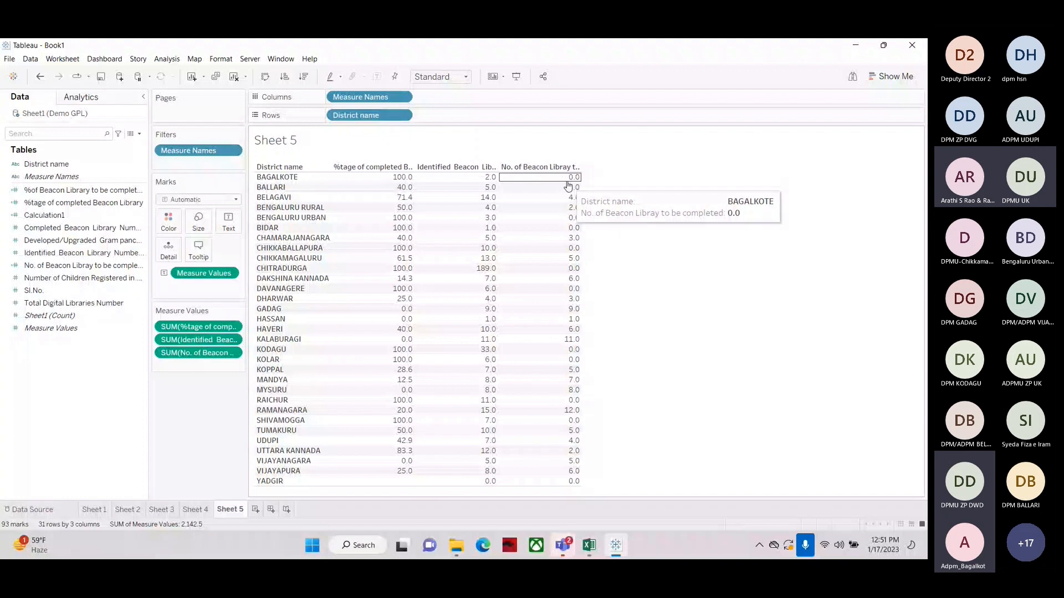
{"action": "double_click", "coordinate": [55, 228]}
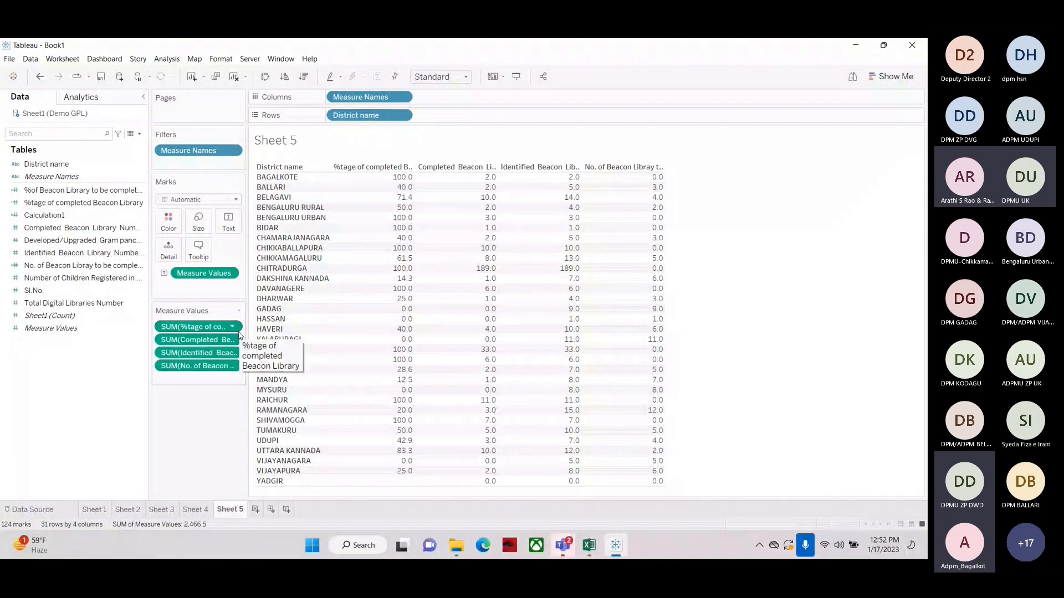
{"action": "left_click_drag", "start_coordinate": [240, 335], "coordinate": [199, 369]}
{"action": "left_click_drag", "start_coordinate": [191, 327], "coordinate": [187, 347]}
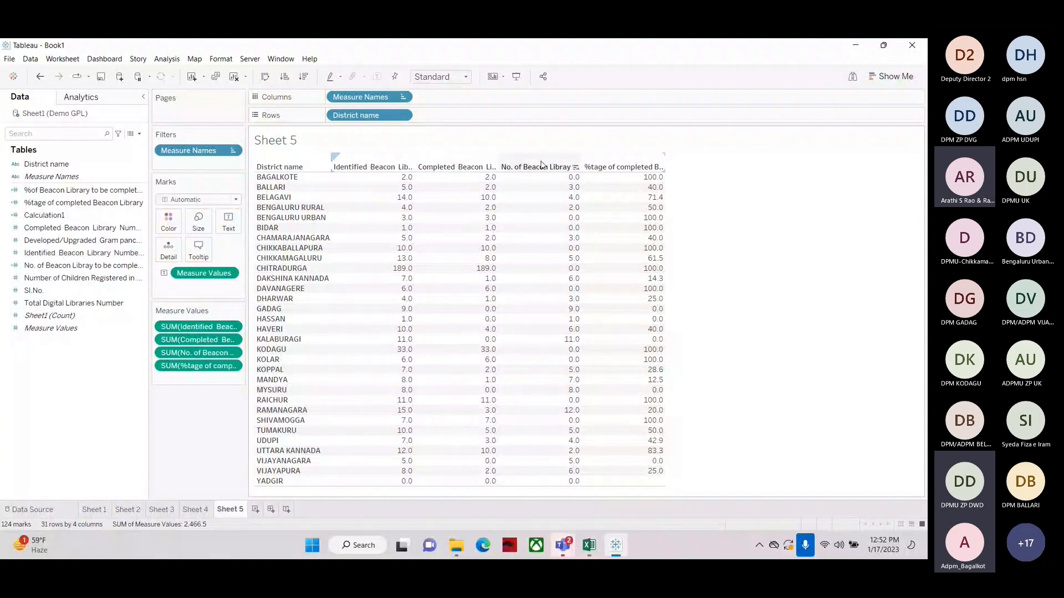
Widen the table's columns so the measure headers are readable
{"action": "mouse_move", "coordinate": [665, 181]}
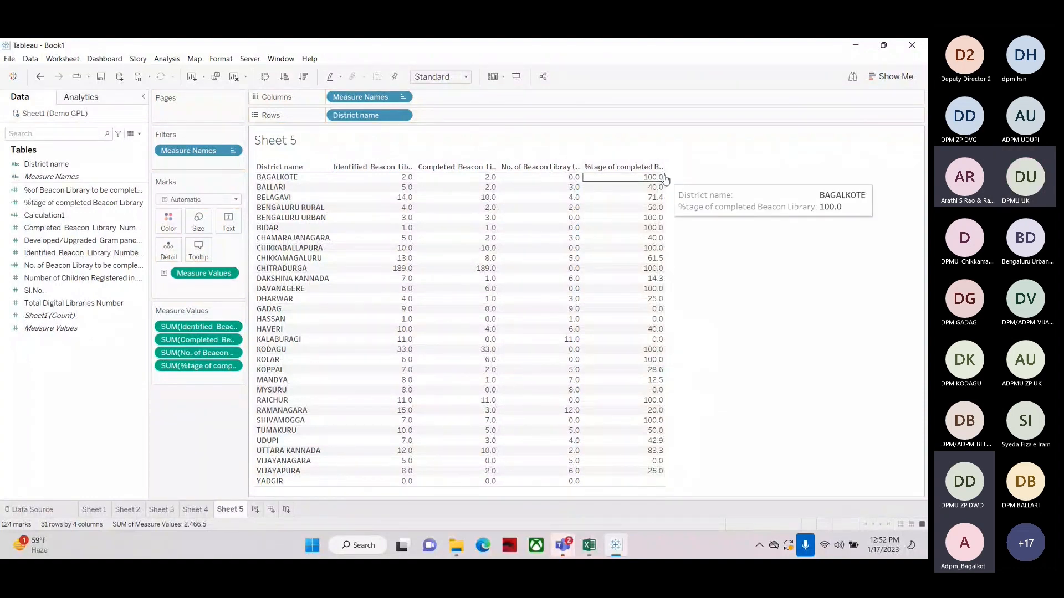
{"action": "key", "text": "ctrl+Right"}
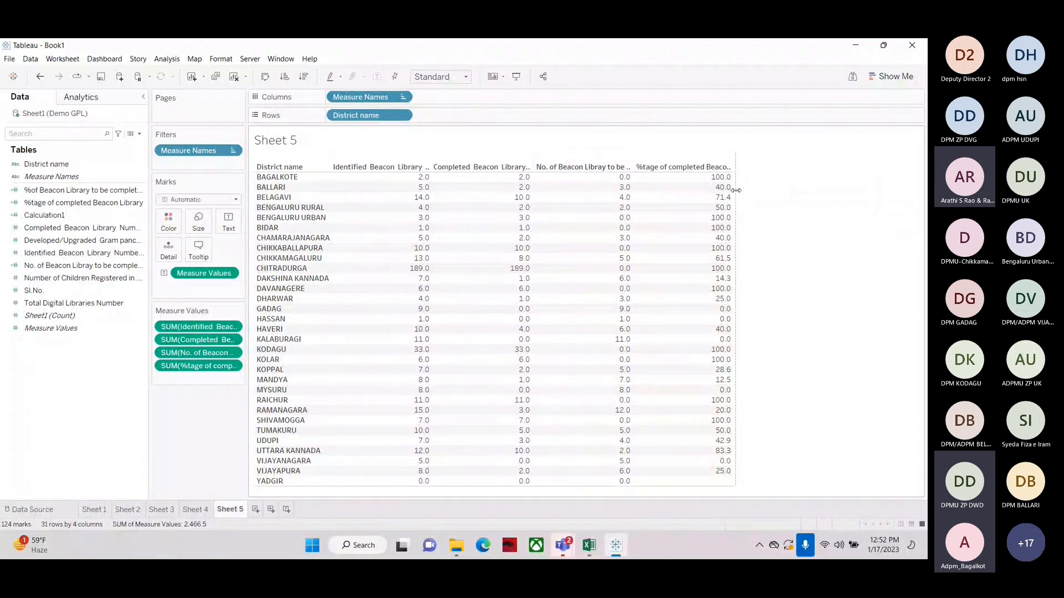
{"action": "left_click_drag", "start_coordinate": [736, 190], "coordinate": [763, 190]}
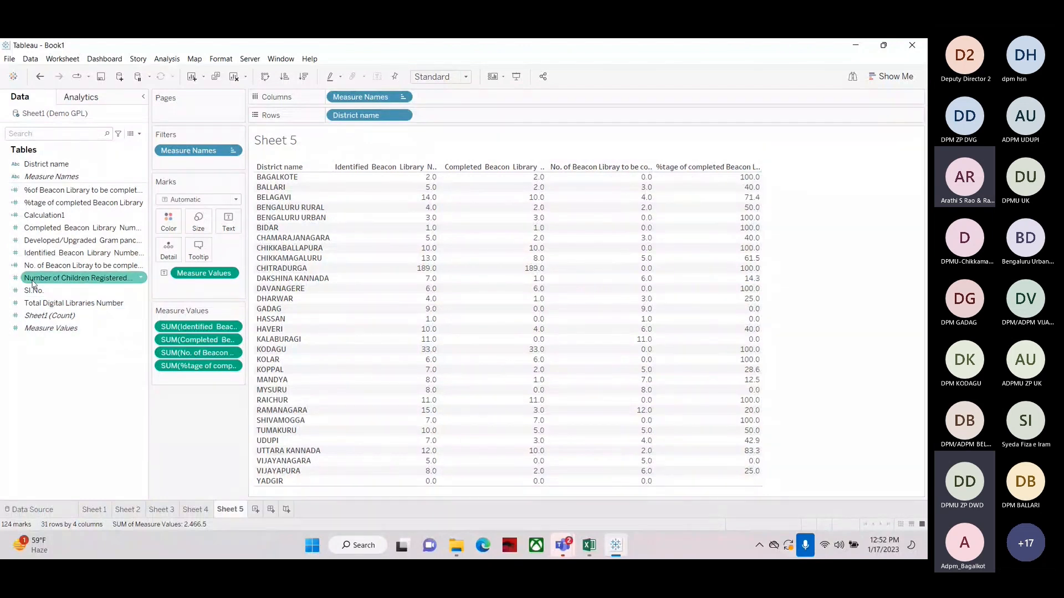
Open the No. of Beacon Libray to be completed calculated field and examine its formula and name without changing them
{"action": "right_click", "coordinate": [49, 266]}
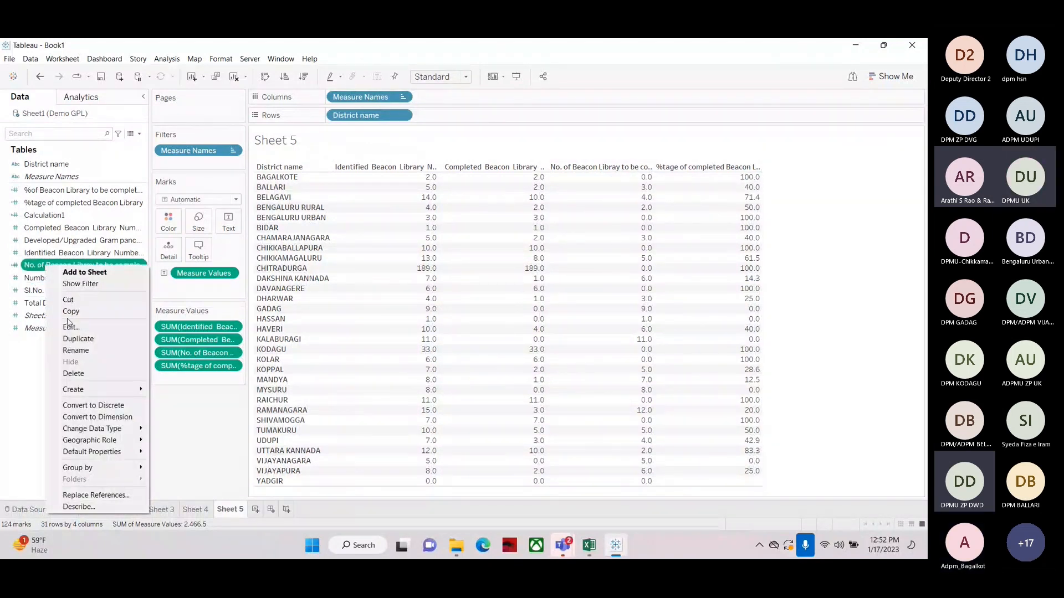
{"action": "left_click", "coordinate": [69, 326]}
{"action": "left_click", "coordinate": [371, 197]}
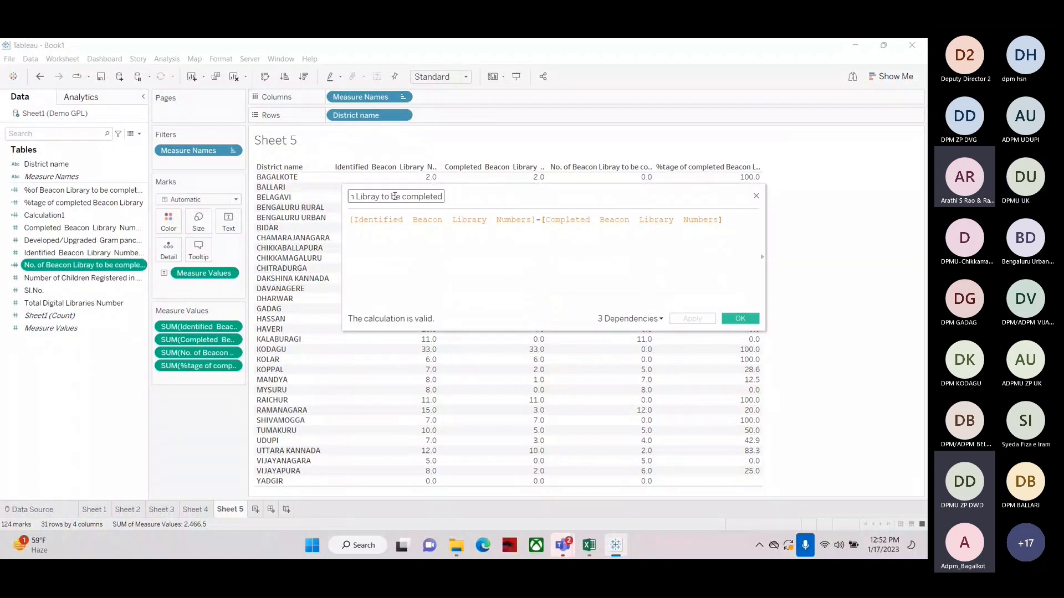
{"action": "key", "text": "Home"}
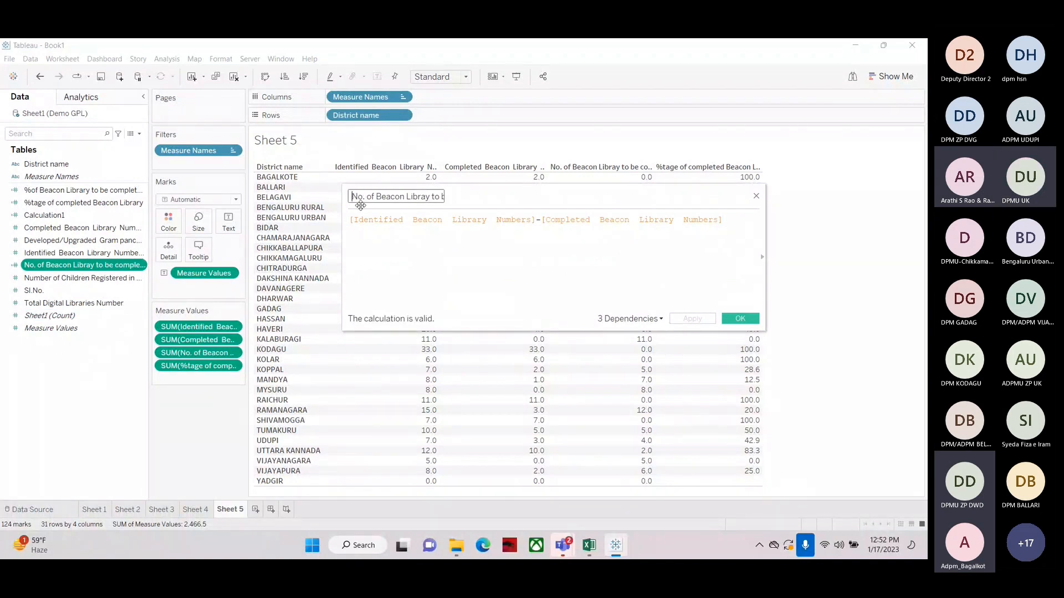
{"action": "key", "text": "Right"}
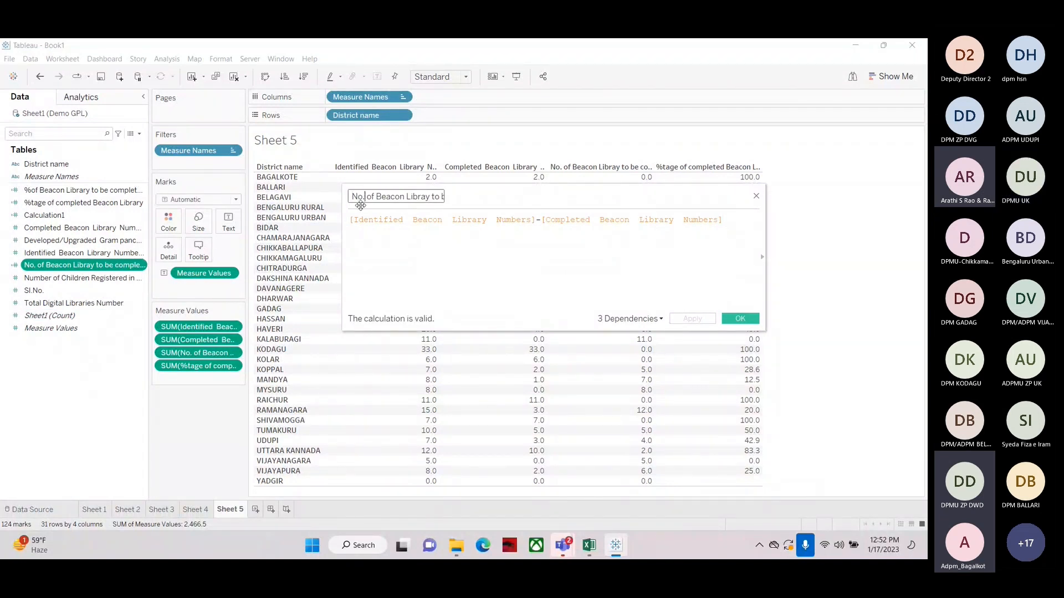
{"action": "key", "text": "End"}
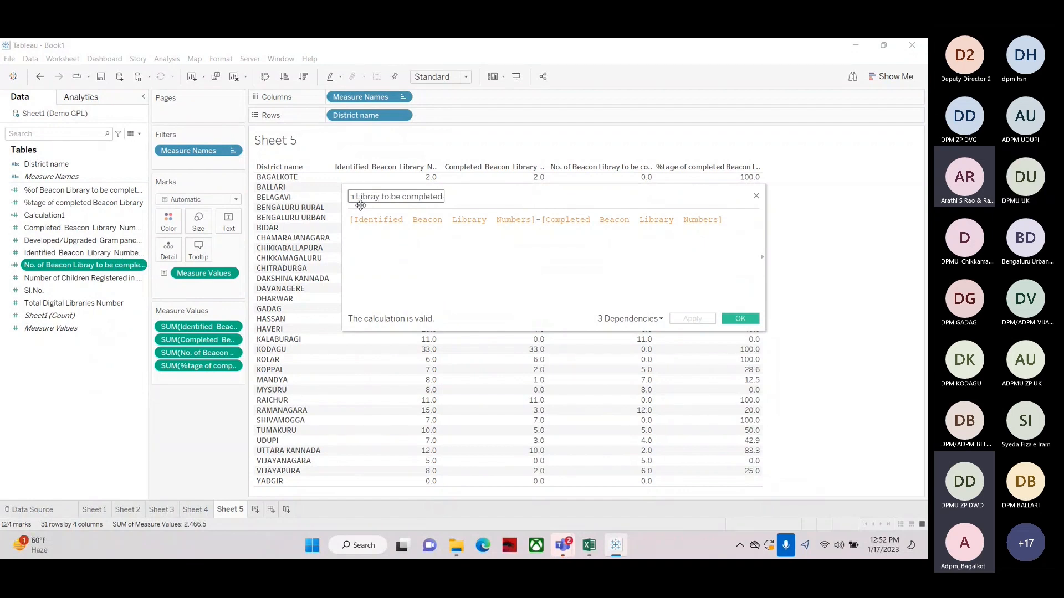
{"action": "left_click", "coordinate": [357, 234]}
{"action": "key", "text": "ctrl+a"}
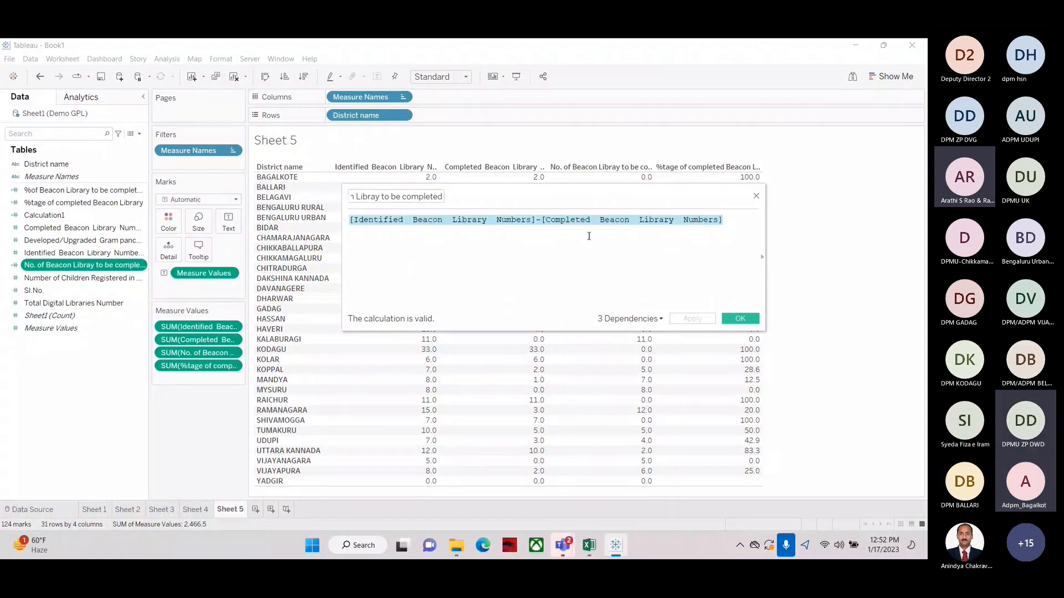
{"action": "left_click", "coordinate": [713, 216]}
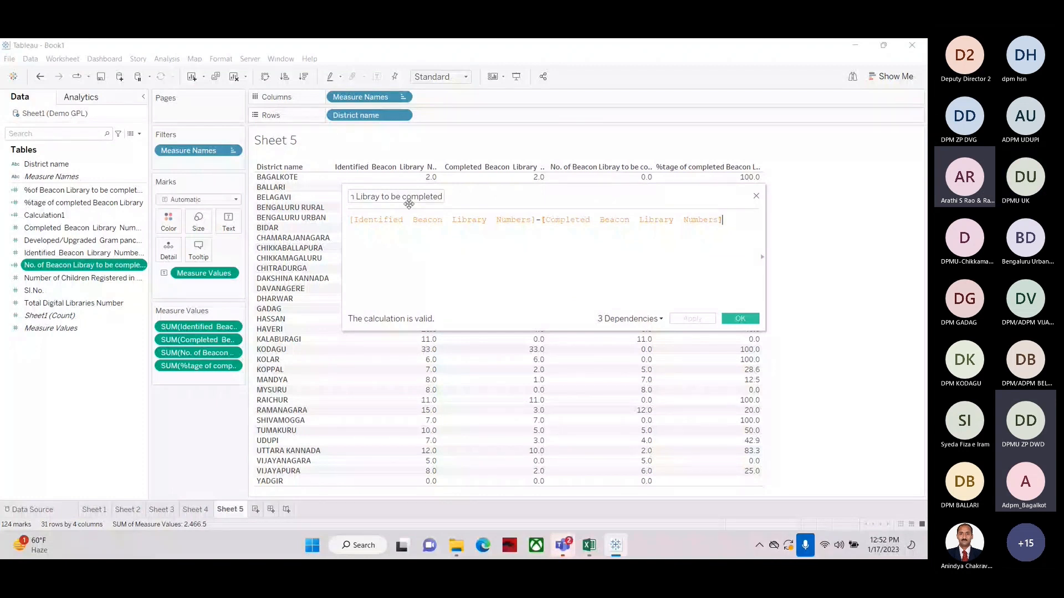
{"action": "left_click", "coordinate": [756, 196]}
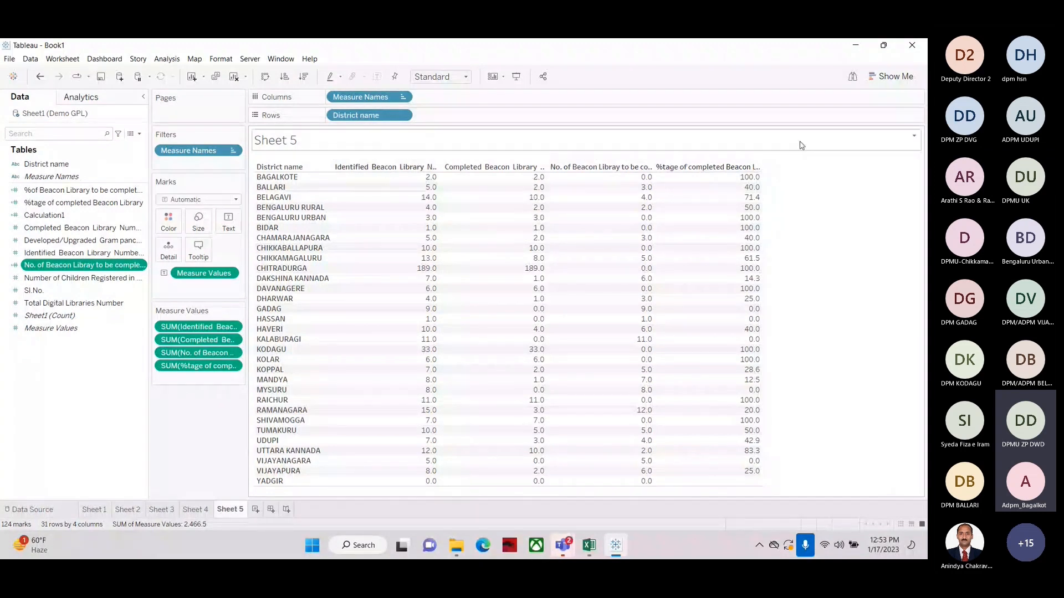
Clear the sheet and show %tage of completed Beacon Library per District name as a text table
{"action": "mouse_move", "coordinate": [763, 201]}
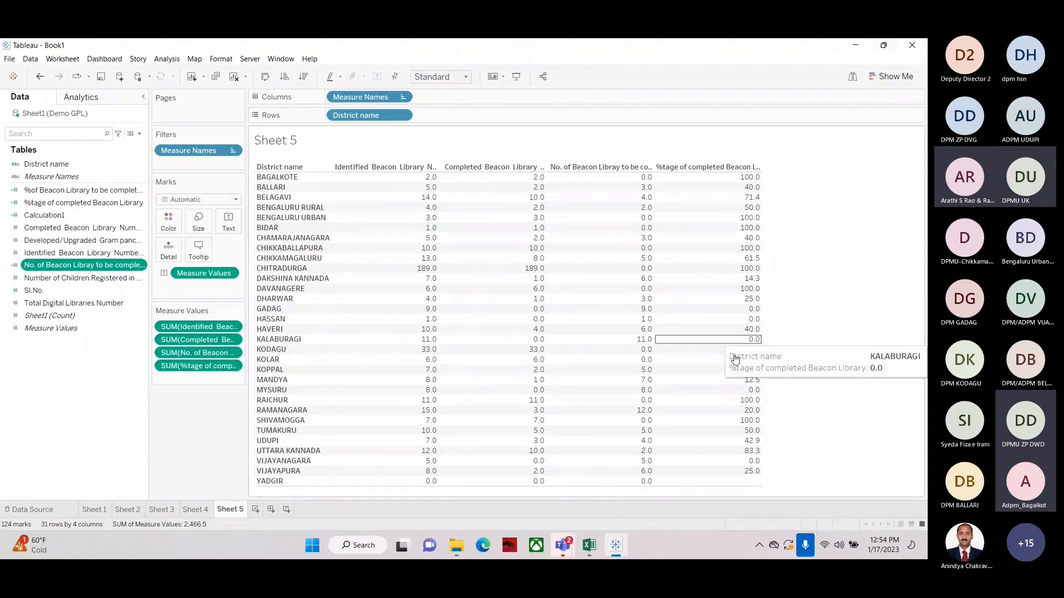
{"action": "left_click", "coordinate": [234, 78]}
{"action": "left_click_drag", "start_coordinate": [47, 164], "coordinate": [401, 118]}
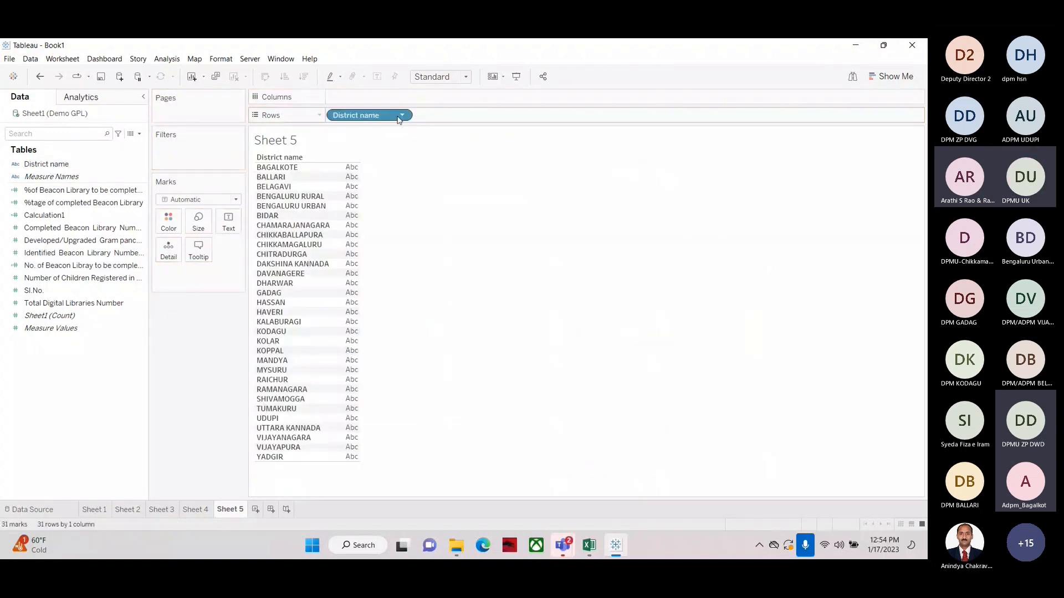
{"action": "left_click", "coordinate": [39, 205]}
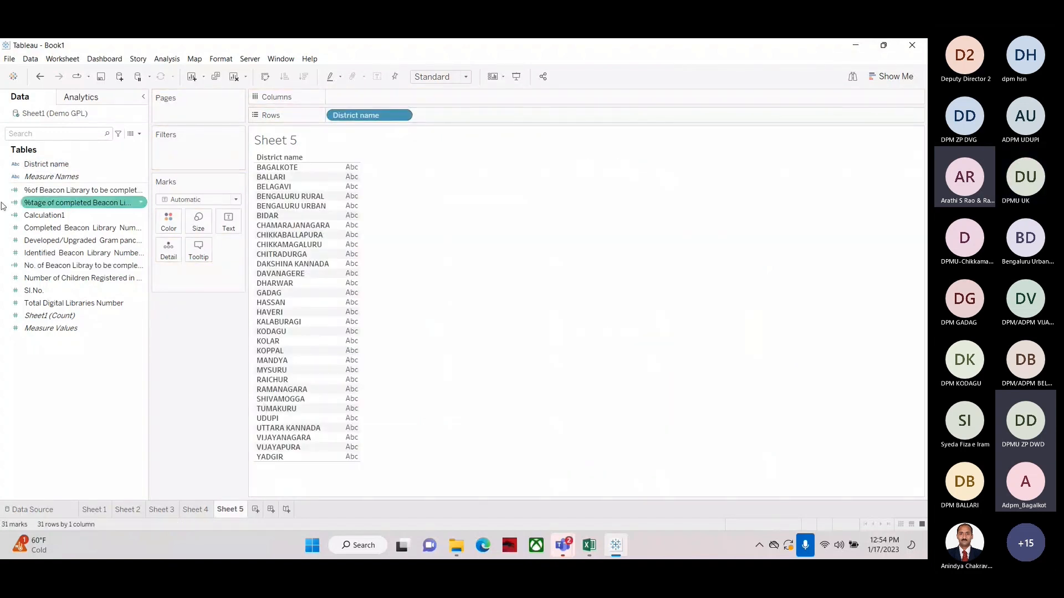
{"action": "left_click", "coordinate": [43, 208]}
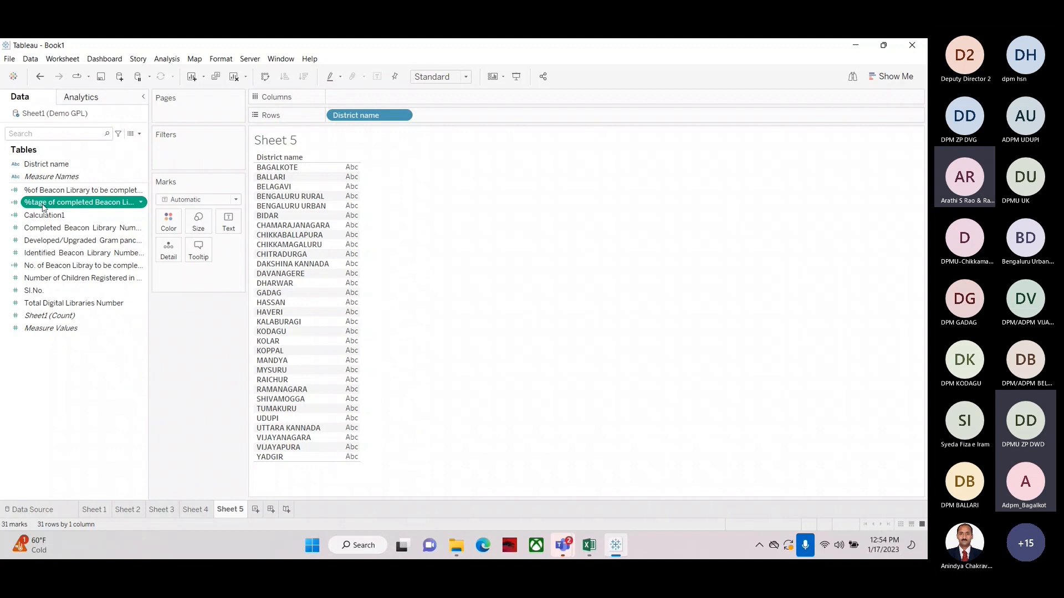
{"action": "left_click_drag", "start_coordinate": [43, 207], "coordinate": [352, 218]}
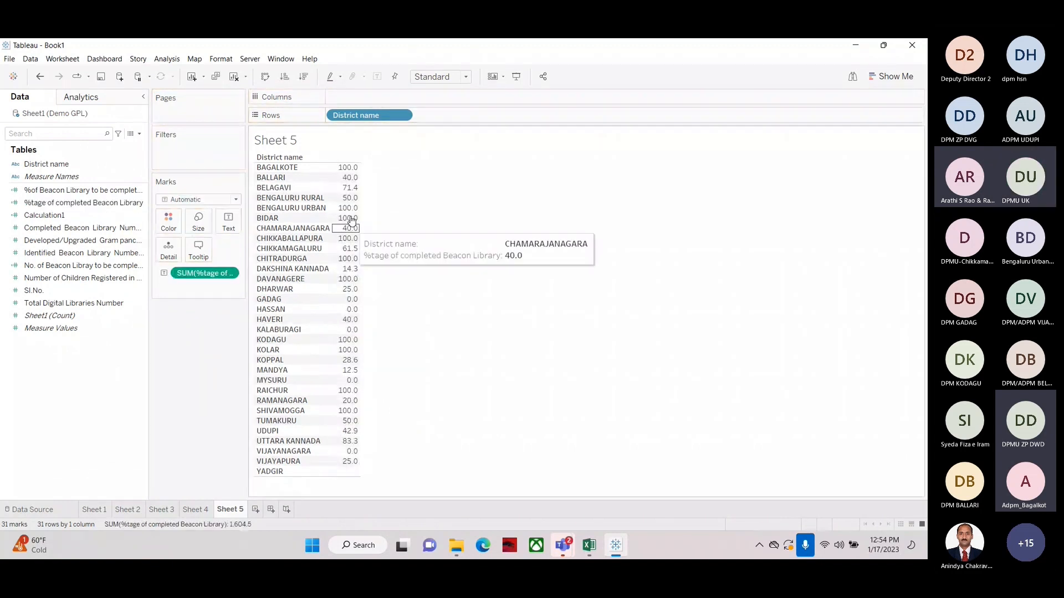
Sort the districts in descending order by %tage of completed Beacon Library and widen the side pane
{"action": "left_click", "coordinate": [302, 78]}
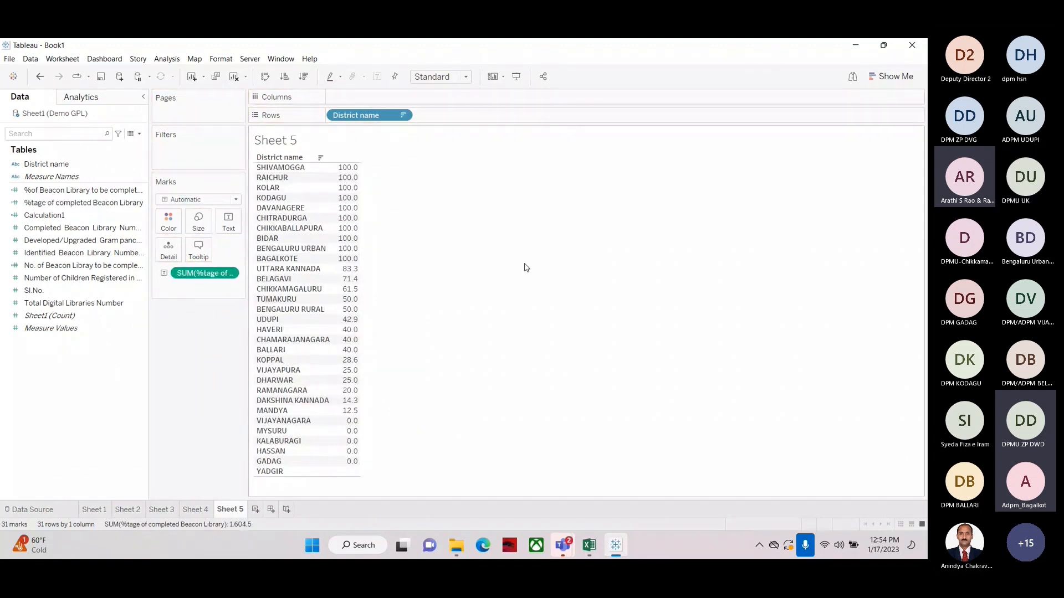
{"action": "mouse_move", "coordinate": [348, 174]}
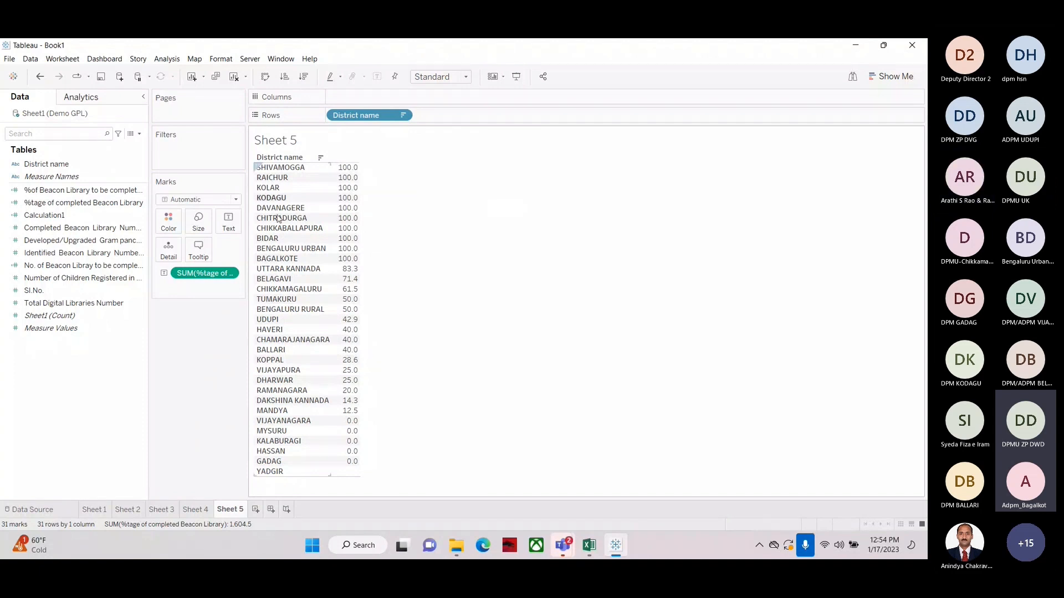
{"action": "left_click_drag", "start_coordinate": [245, 289], "coordinate": [331, 289]}
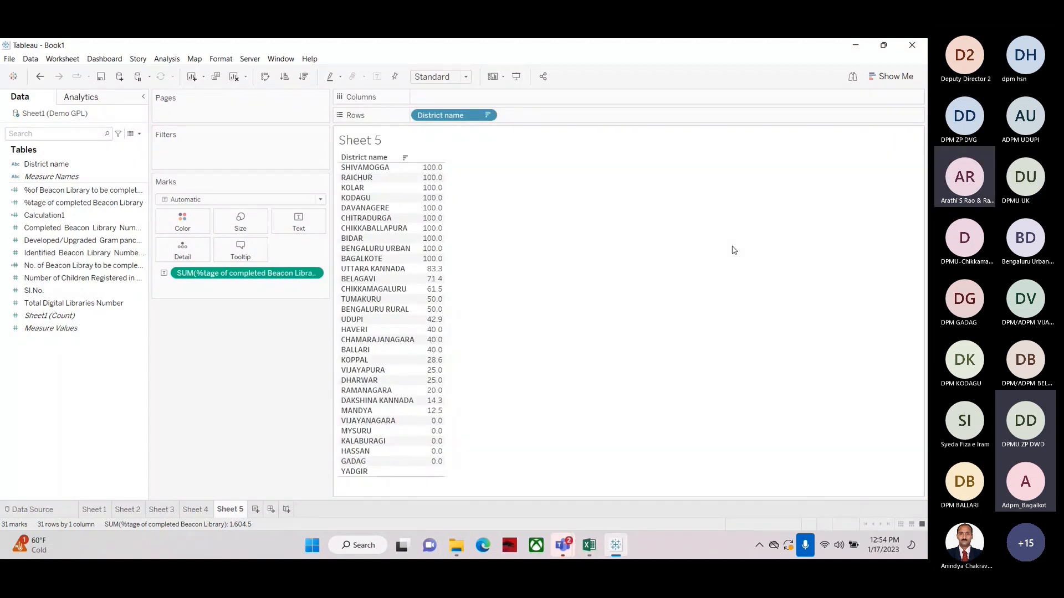
{"action": "mouse_move", "coordinate": [437, 242]}
{"action": "mouse_move", "coordinate": [432, 398]}
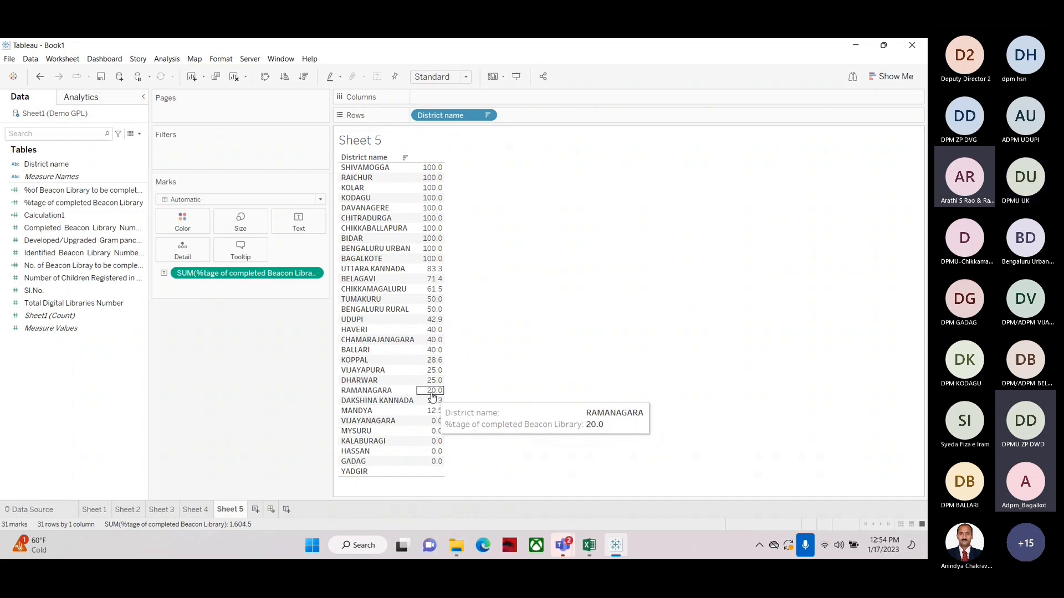
Create a new calculated field with the formula 100-[%tage of completed Beacon Library]
{"action": "left_click", "coordinate": [138, 133]}
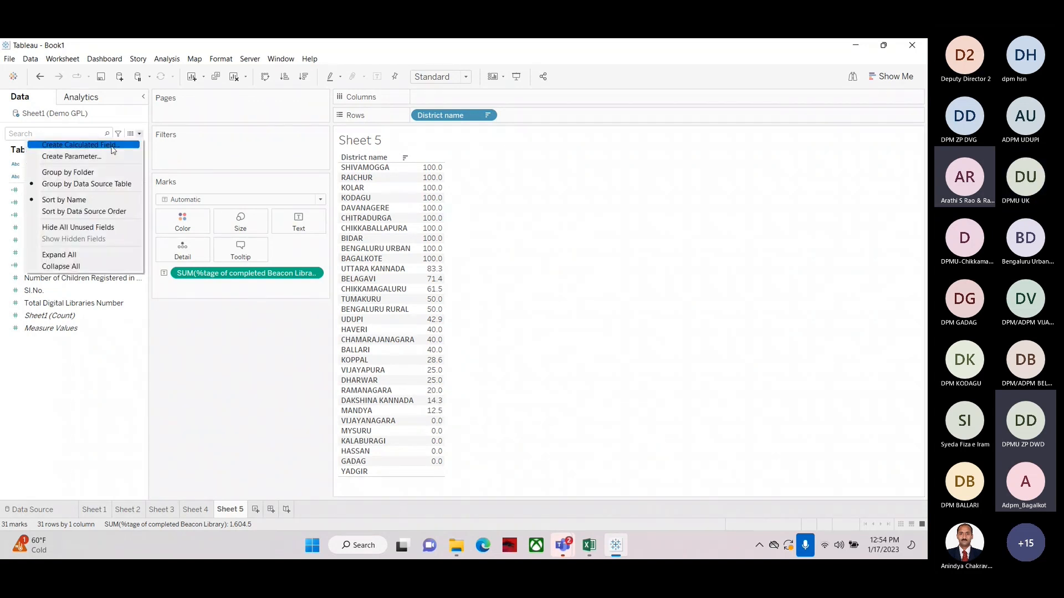
{"action": "left_click", "coordinate": [114, 147]}
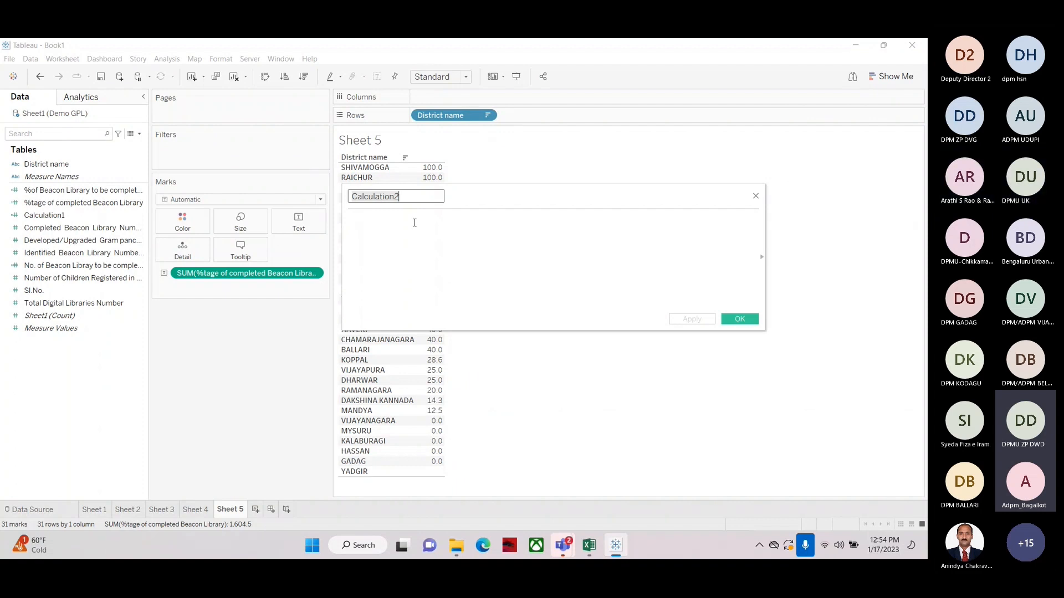
{"action": "left_click_drag", "start_coordinate": [37, 209], "coordinate": [463, 233]}
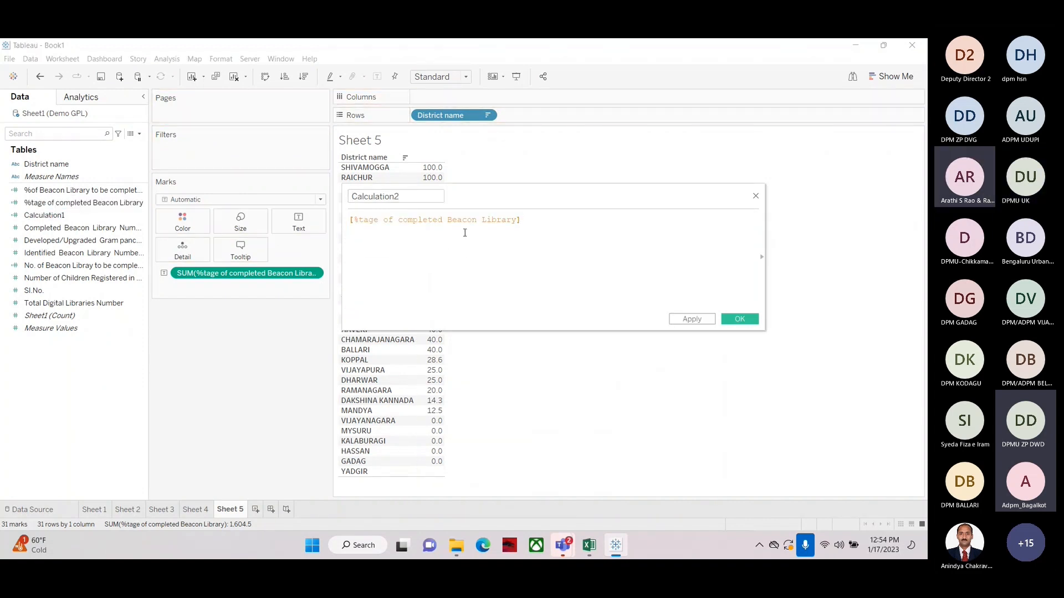
{"action": "left_click", "coordinate": [351, 221]}
{"action": "type", "text": "100"}
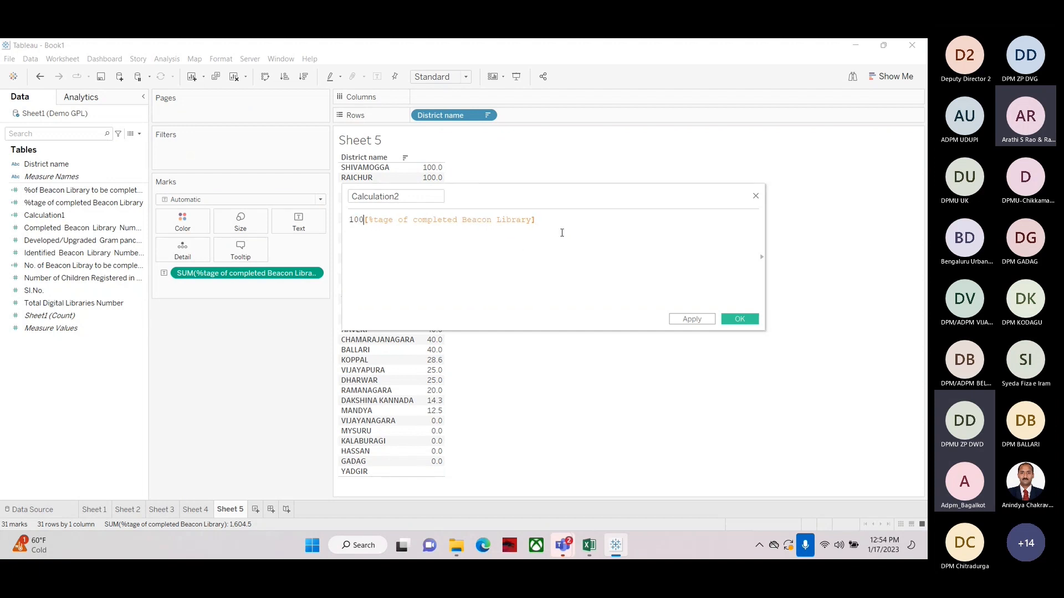
{"action": "type", "text": "-"}
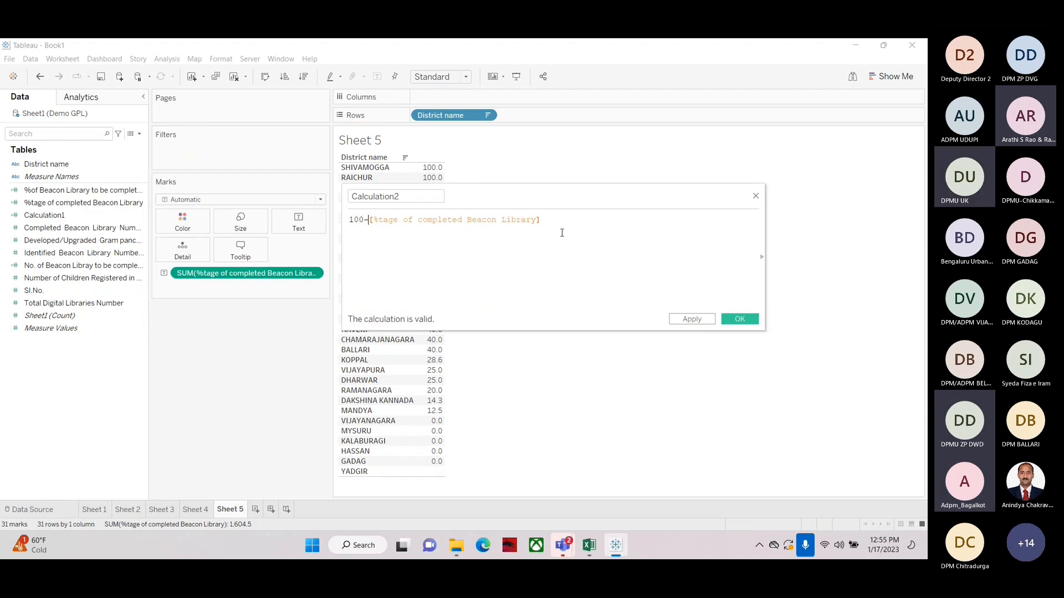
Name the calculated field % tage of Remaining Beacon library and save it
{"action": "left_click", "coordinate": [396, 196]}
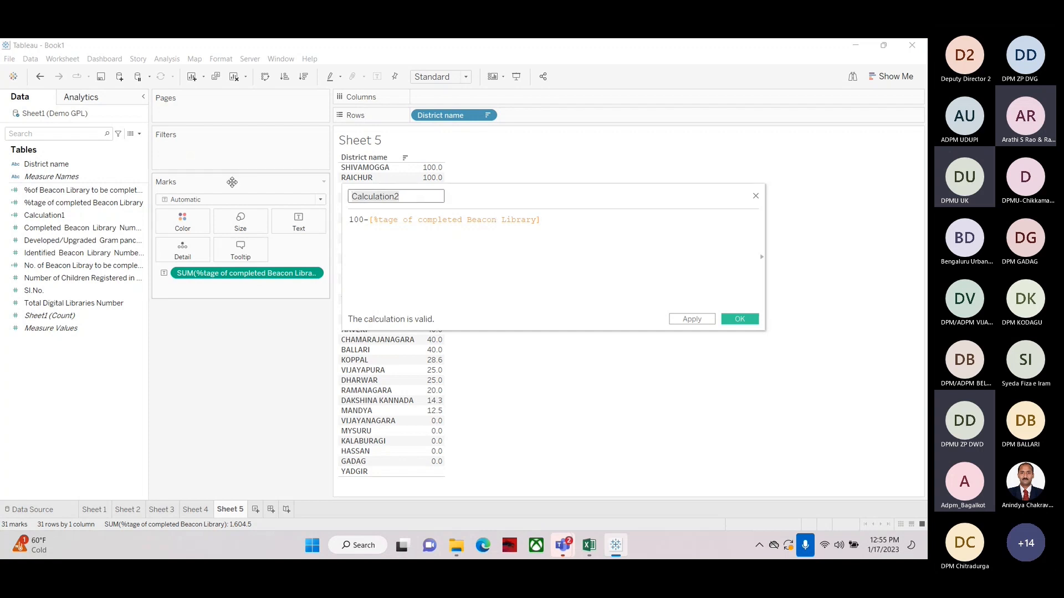
{"action": "key", "text": "ctrl+a"}
{"action": "type", "text": "Remaining Librar"}
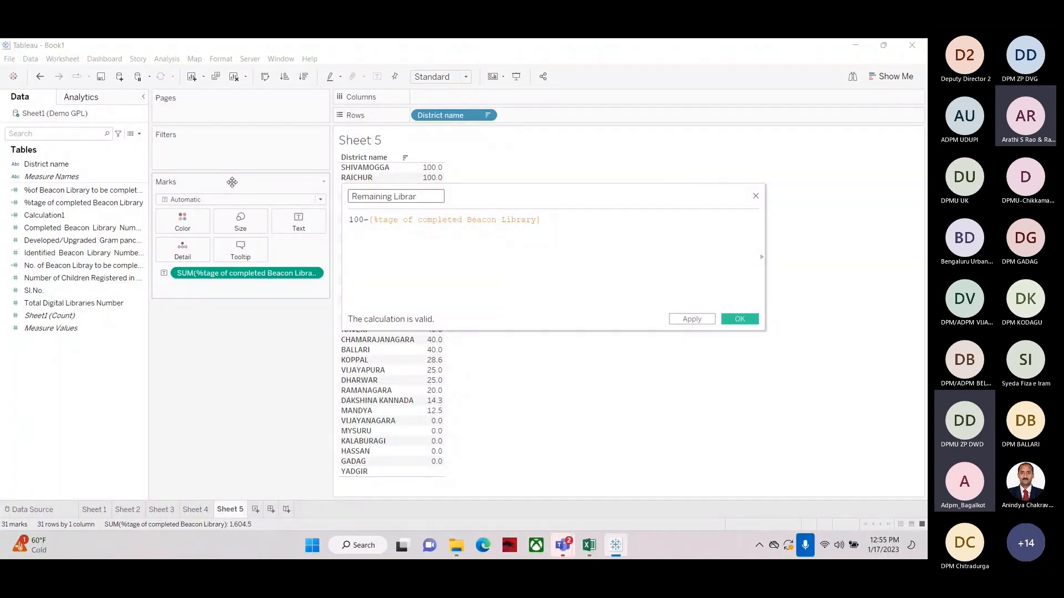
{"action": "key", "text": "BackSpace"}
{"action": "key", "text": "BackSpace"}
{"action": "key", "text": "BackSpace"}
{"action": "key", "text": "BackSpace"}
{"action": "key", "text": "BackSpace"}
{"action": "key", "text": "BackSpace"}
{"action": "type", "text": "Beac"}
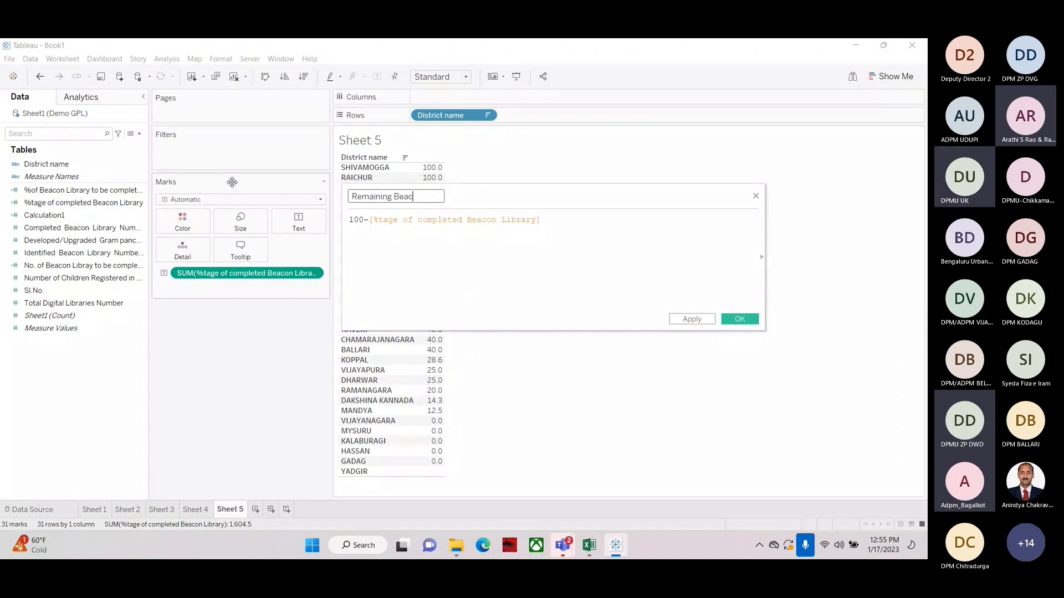
{"action": "type", "text": "on librarie"}
{"action": "key", "text": "BackSpace"}
{"action": "key", "text": "BackSpace"}
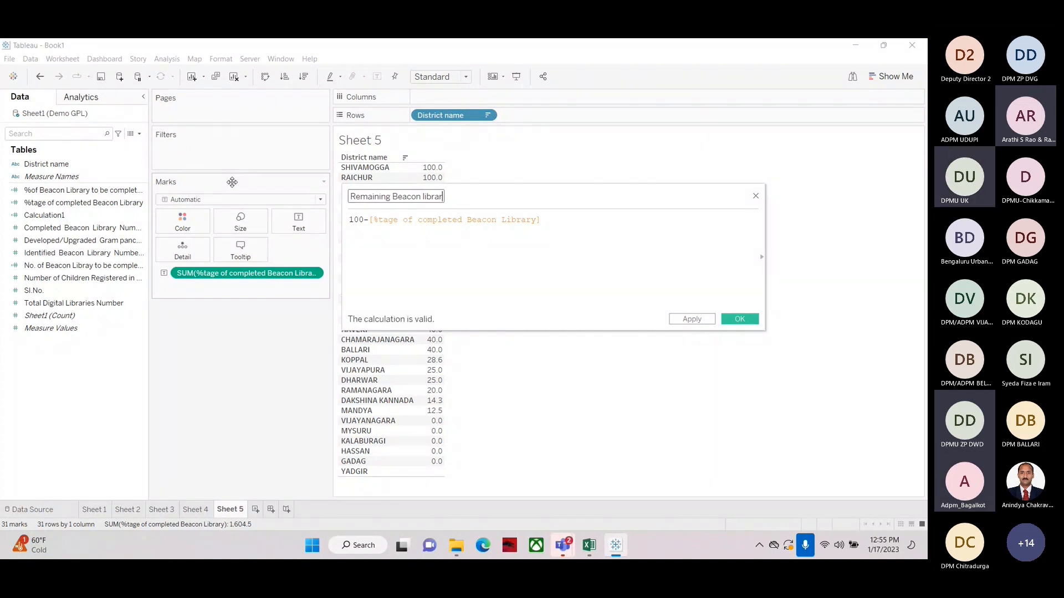
{"action": "type", "text": "y"}
{"action": "key", "text": "Left"}
{"action": "key", "text": "Left"}
{"action": "key", "text": "Left"}
{"action": "key", "text": "Left"}
{"action": "key", "text": "Left"}
{"action": "key", "text": "Left"}
{"action": "key", "text": "Left"}
{"action": "key", "text": "Left"}
{"action": "key", "text": "Left"}
{"action": "key", "text": "Left"}
{"action": "key", "text": "Left"}
{"action": "key", "text": "Left"}
{"action": "key", "text": "Left"}
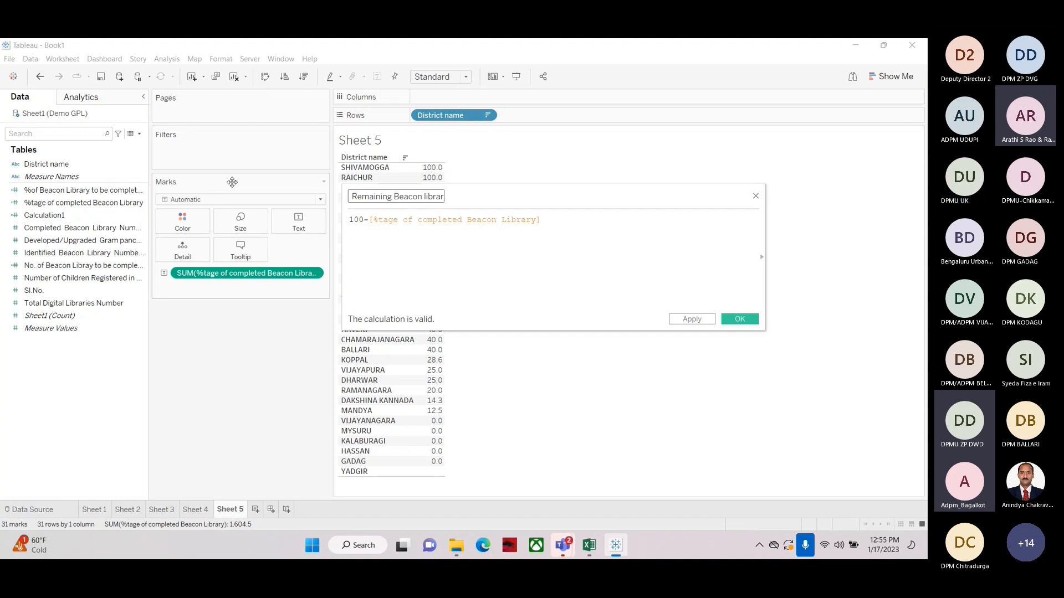
{"action": "type", "text": "y"}
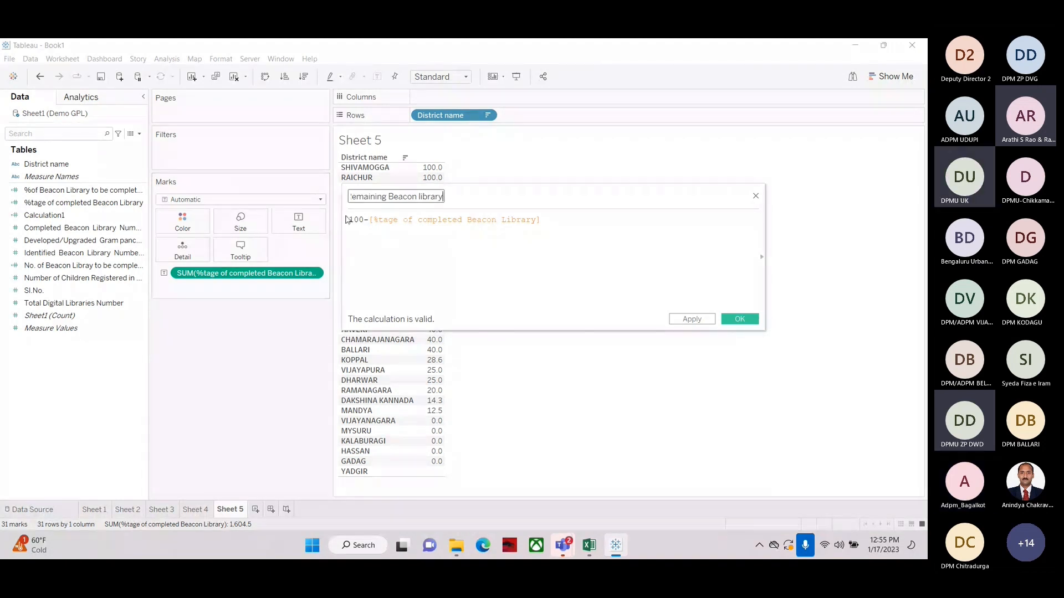
{"action": "left_click", "coordinate": [740, 322]}
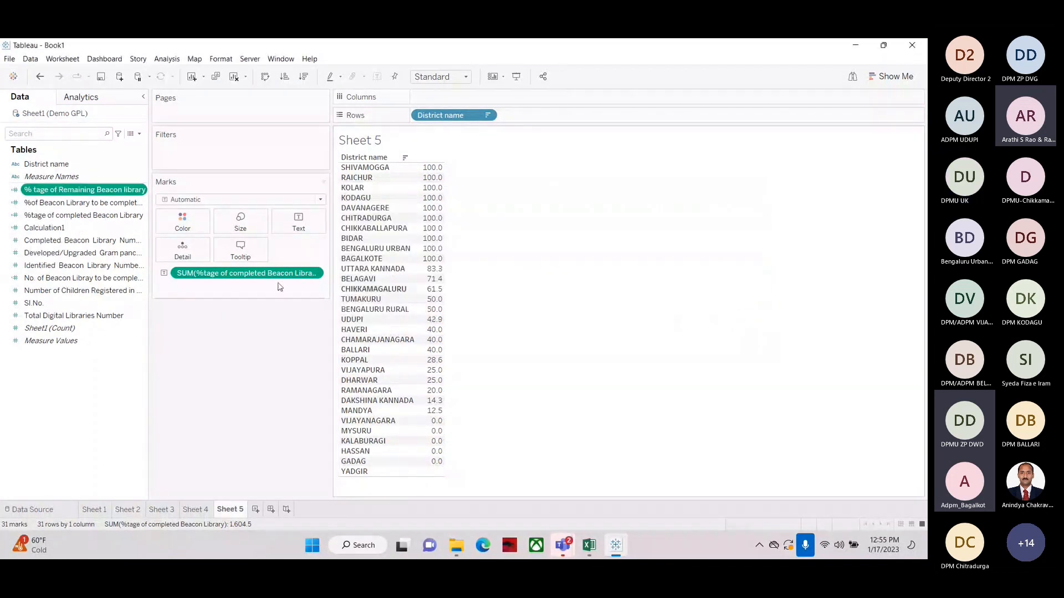
Add % tage of Remaining Beacon library to the table, widen the columns and place the completed percentage first
{"action": "double_click", "coordinate": [83, 190]}
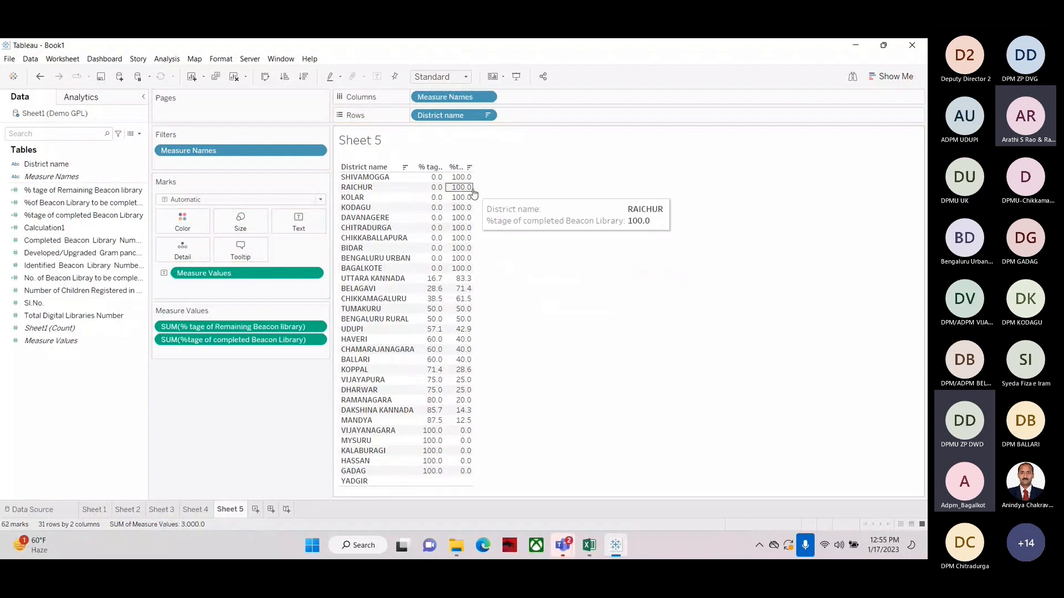
{"action": "left_click_drag", "start_coordinate": [474, 193], "coordinate": [581, 194]}
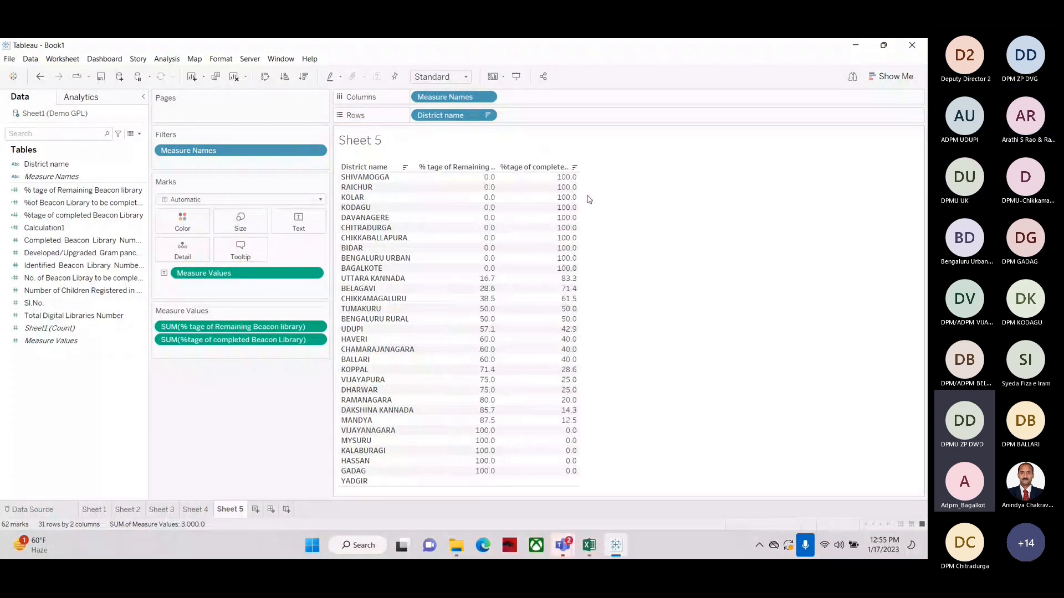
{"action": "left_click_drag", "start_coordinate": [181, 328], "coordinate": [185, 362]}
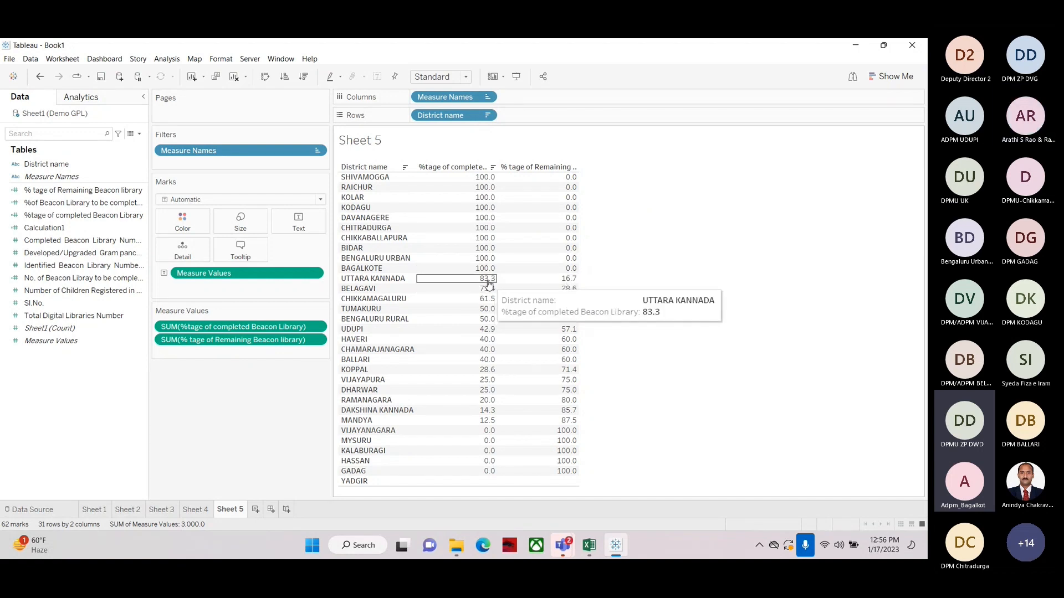
Open the % tage of Remaining Beacon library calculation to review its name and formula, closing the editor afterwards
{"action": "left_click", "coordinate": [62, 194]}
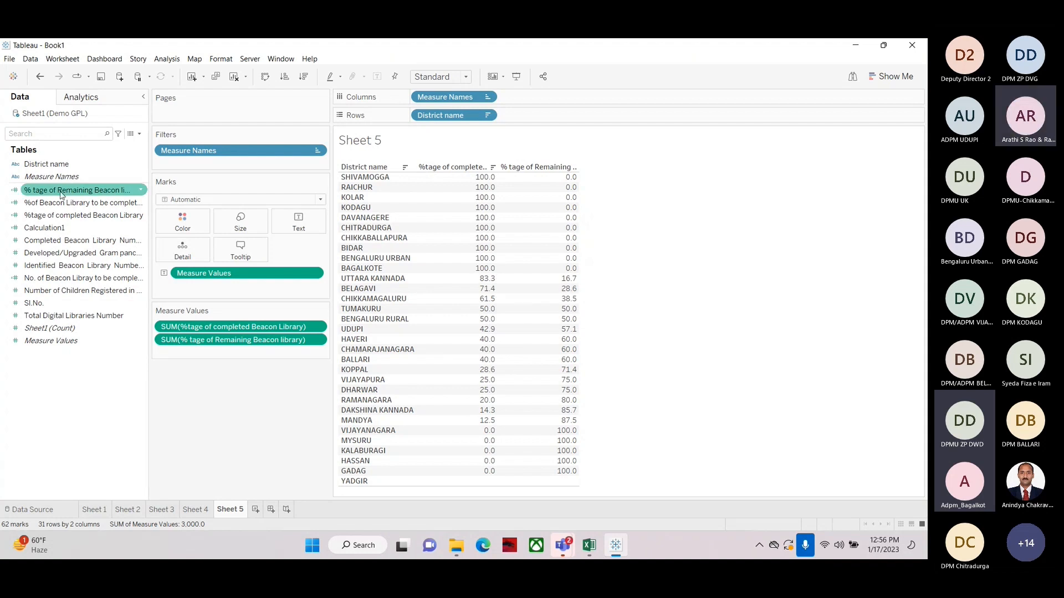
{"action": "left_click", "coordinate": [60, 202]}
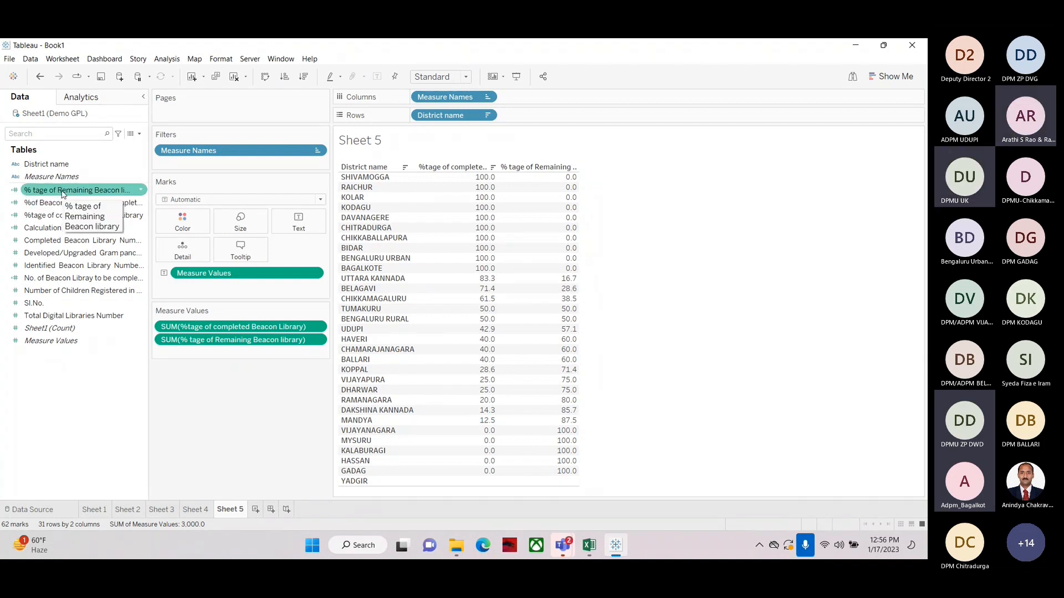
{"action": "right_click", "coordinate": [105, 189]}
{"action": "left_click", "coordinate": [127, 251]}
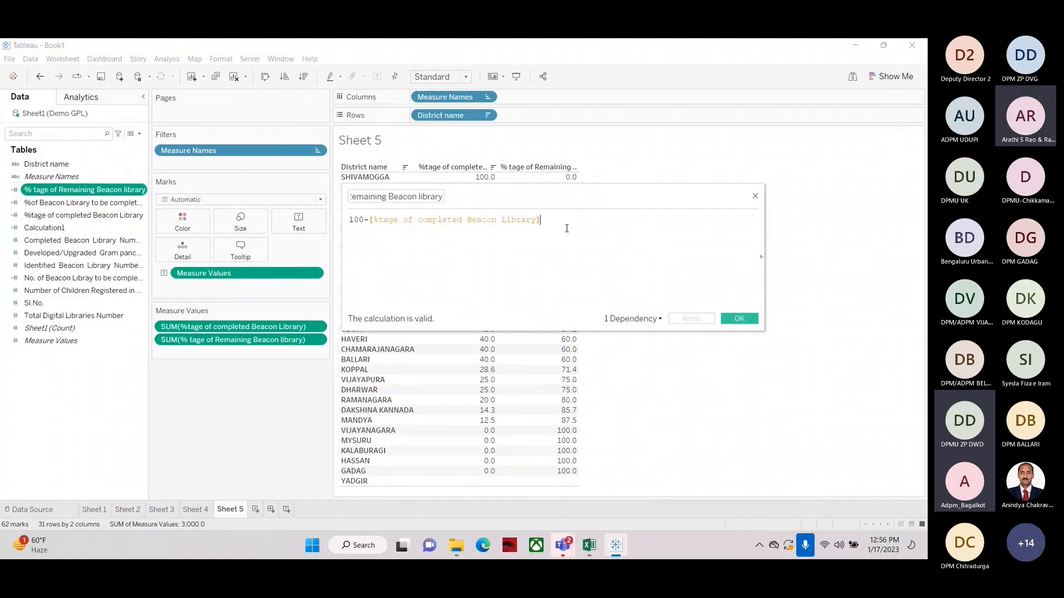
{"action": "left_click_drag", "start_coordinate": [519, 197], "coordinate": [622, 237]}
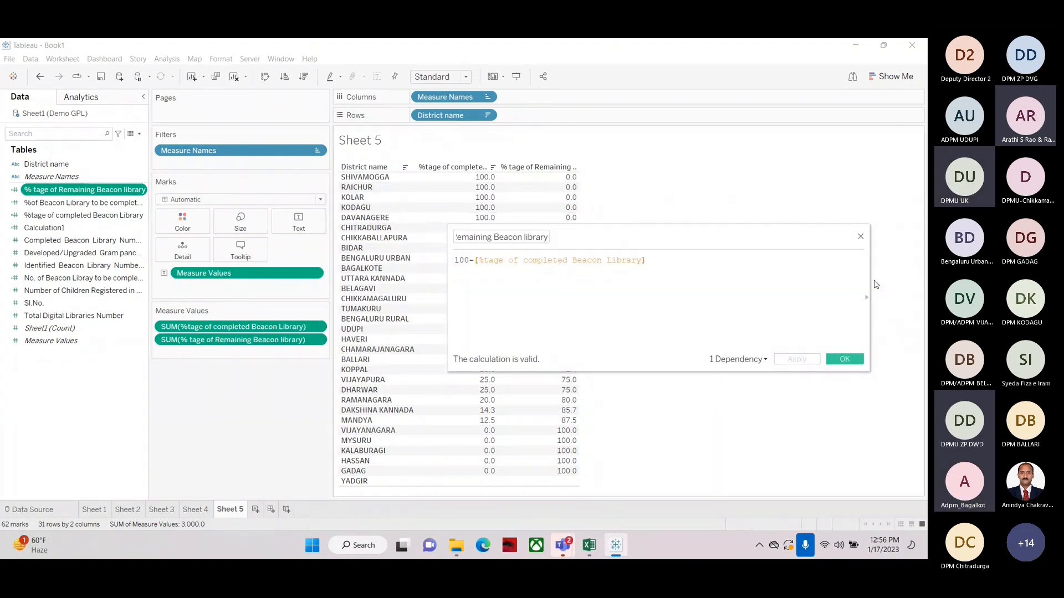
{"action": "left_click_drag", "start_coordinate": [870, 284], "coordinate": [726, 283]}
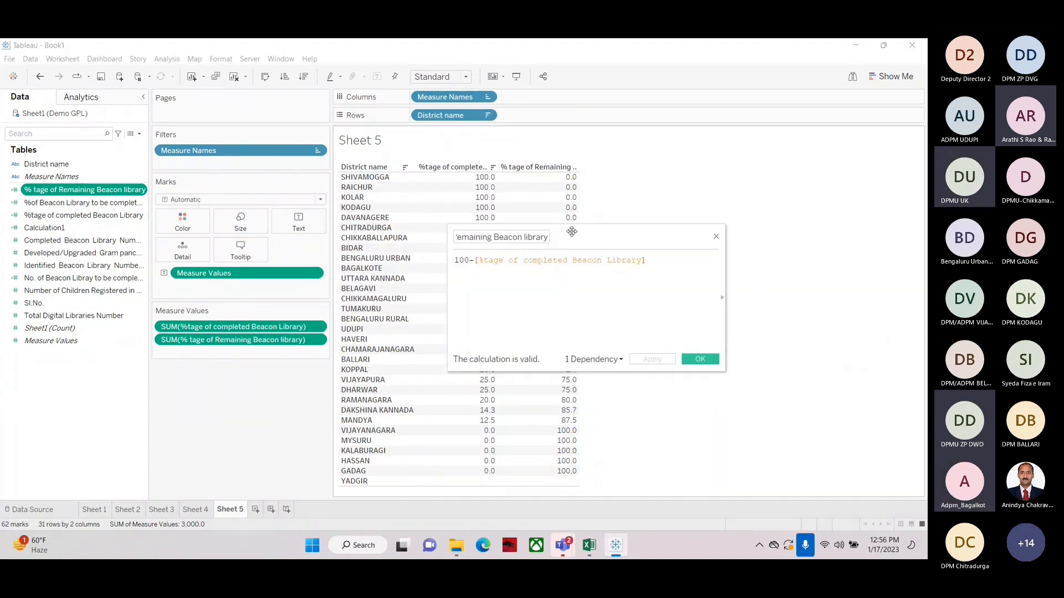
{"action": "left_click_drag", "start_coordinate": [571, 232], "coordinate": [728, 204]}
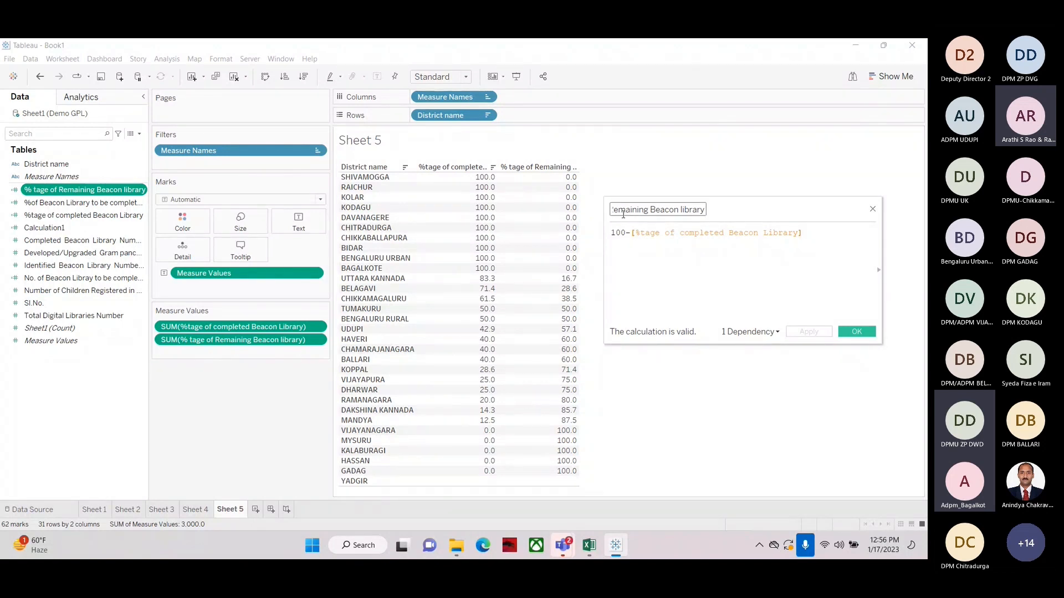
{"action": "key", "text": "Home"}
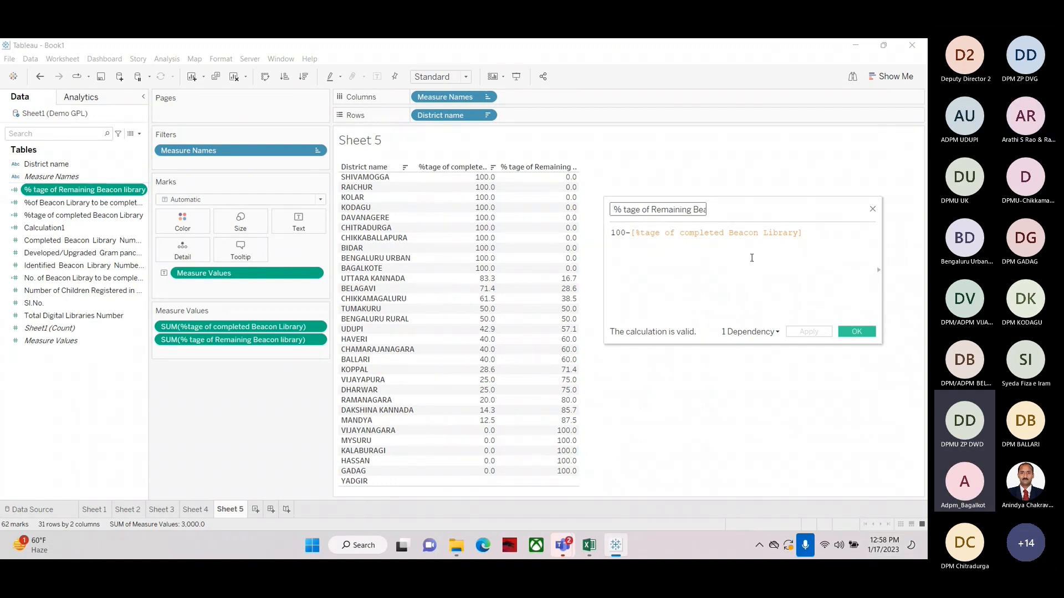
{"action": "left_click_drag", "start_coordinate": [747, 206], "coordinate": [598, 186]}
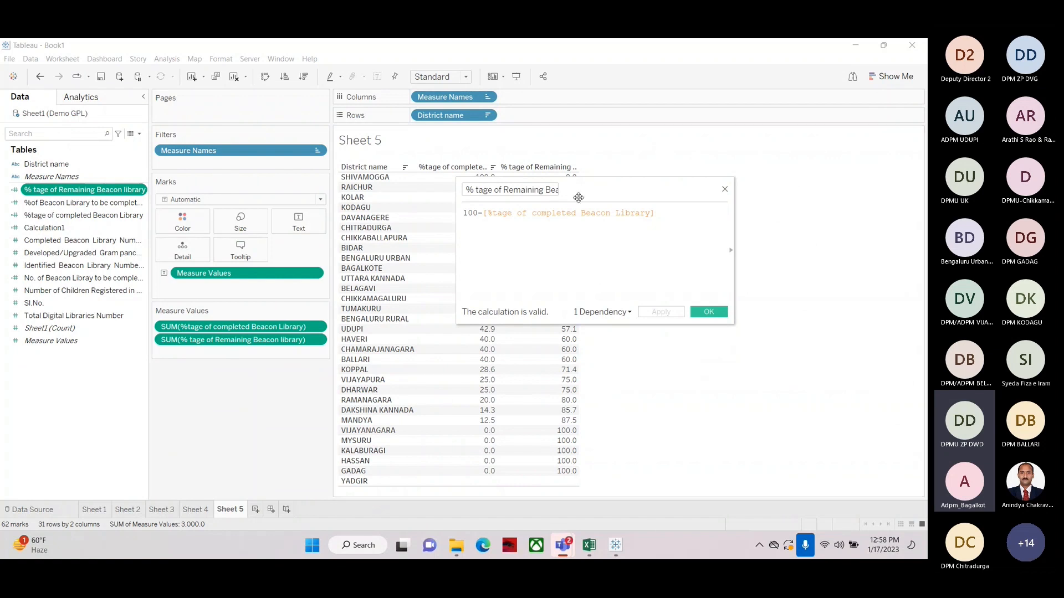
{"action": "left_click_drag", "start_coordinate": [599, 189], "coordinate": [516, 248]}
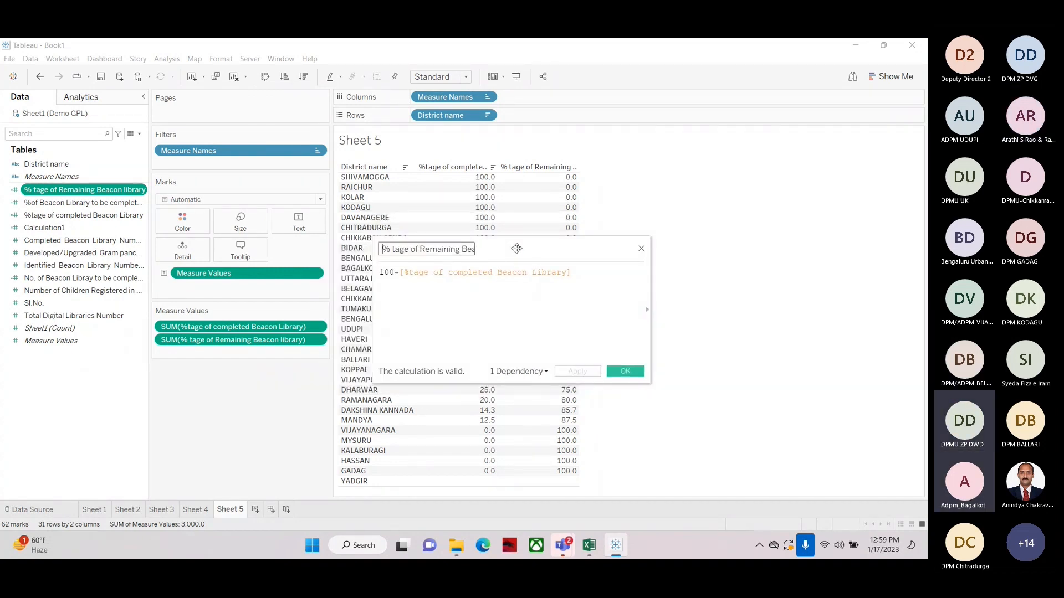
{"action": "mouse_move", "coordinate": [587, 251]}
{"action": "left_mouse_down"}
{"action": "mouse_move", "coordinate": [593, 207]}
{"action": "mouse_move", "coordinate": [455, 300]}
{"action": "mouse_move", "coordinate": [777, 247]}
{"action": "mouse_move", "coordinate": [578, 268]}
{"action": "left_mouse_up"}
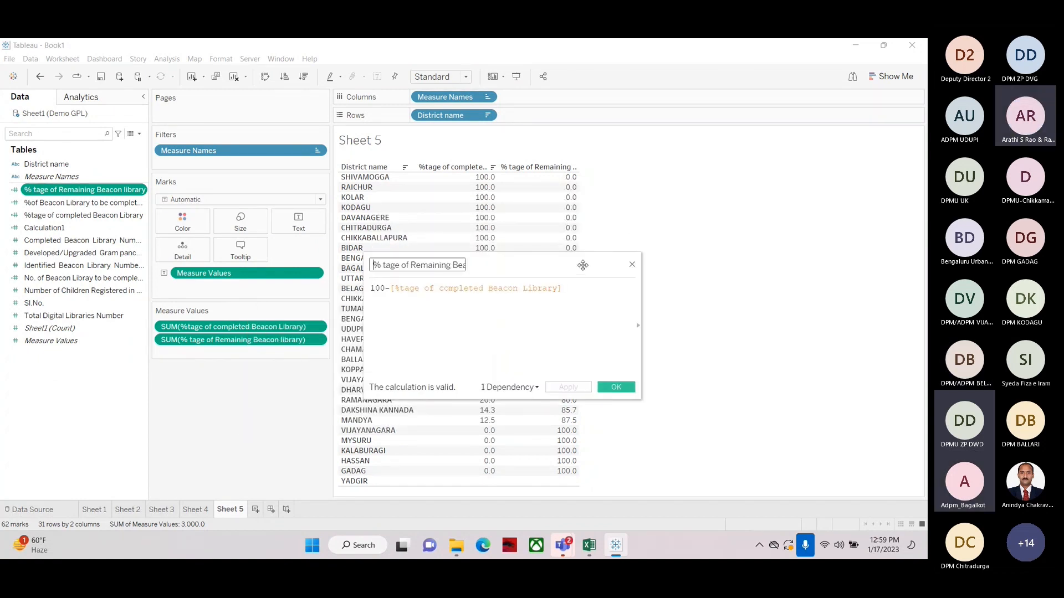
{"action": "left_click_drag", "start_coordinate": [502, 262], "coordinate": [559, 238]}
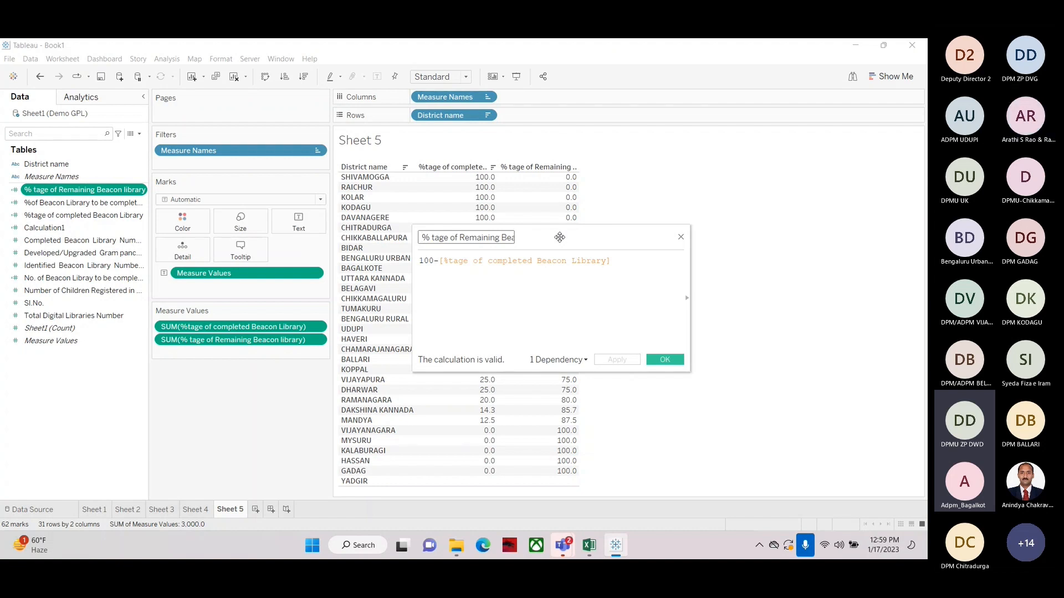
{"action": "left_click", "coordinate": [681, 238]}
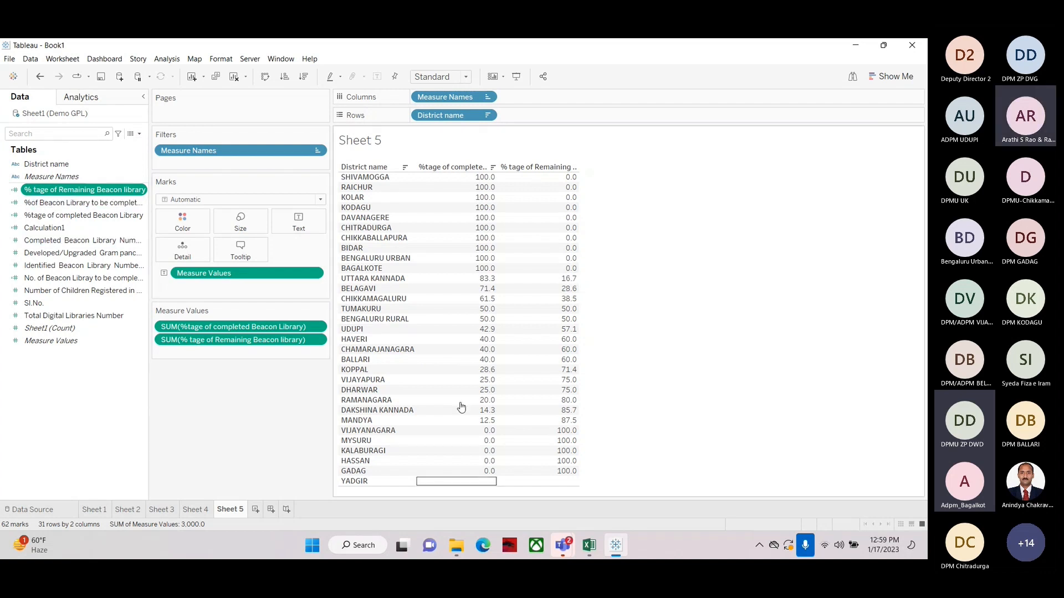
Clear the sheet and build a text table of Identified Beacon Library Numbers per District name
{"action": "left_click", "coordinate": [234, 77]}
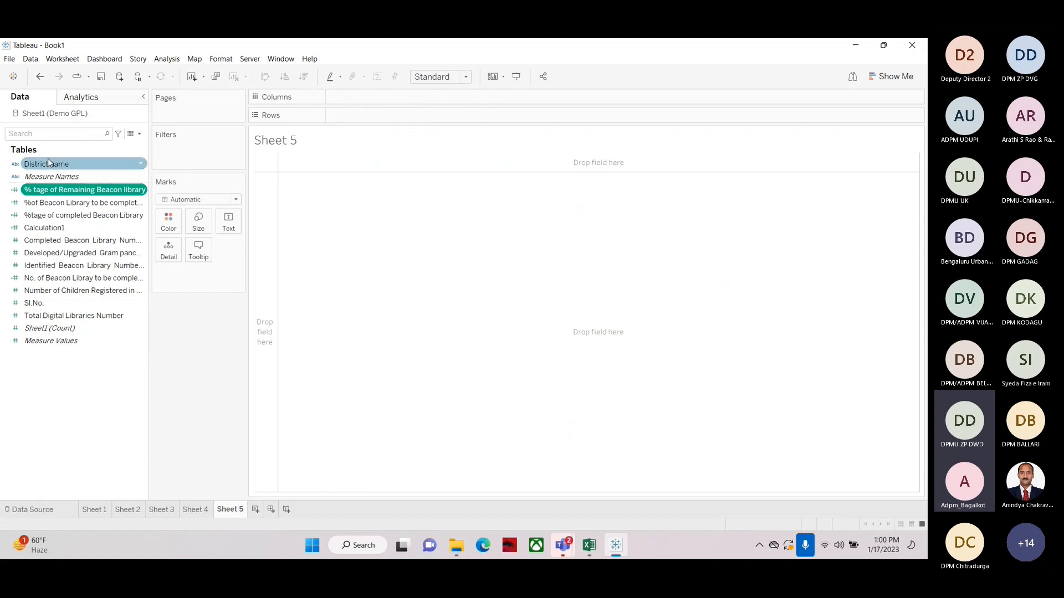
{"action": "left_click_drag", "start_coordinate": [47, 164], "coordinate": [380, 117]}
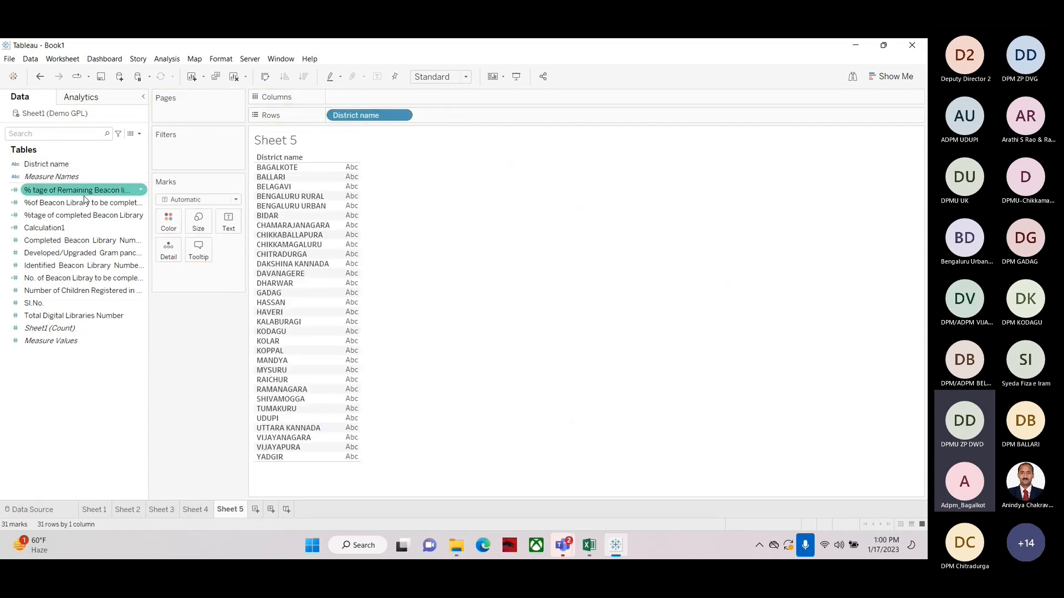
{"action": "left_click_drag", "start_coordinate": [28, 268], "coordinate": [340, 247]}
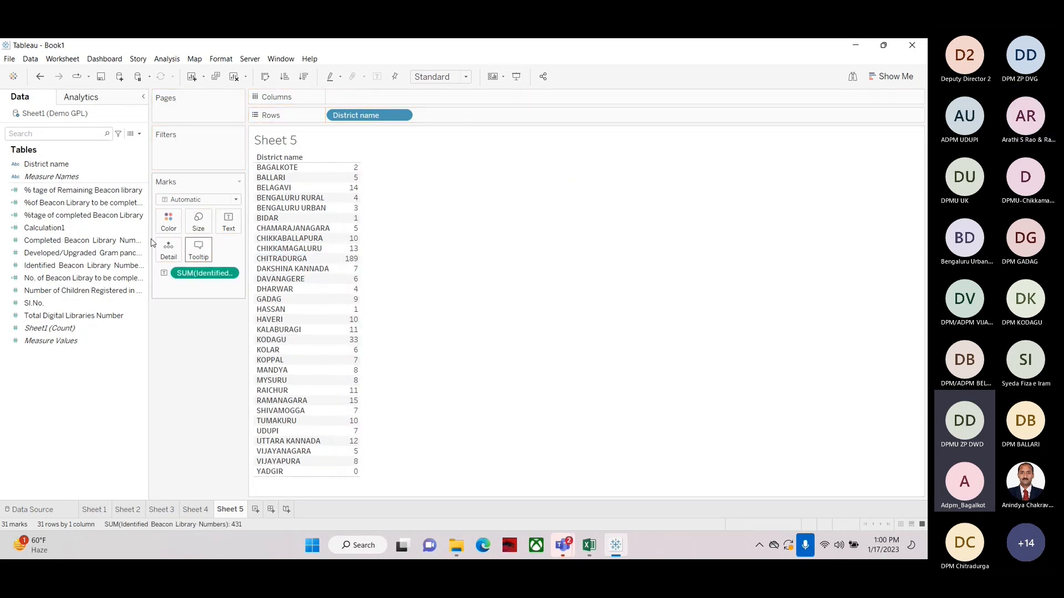
Add Completed Beacon Library Numbers as a second column after the identified numbers and widen the columns
{"action": "left_click", "coordinate": [59, 241]}
{"action": "left_click_drag", "start_coordinate": [39, 243], "coordinate": [351, 268]}
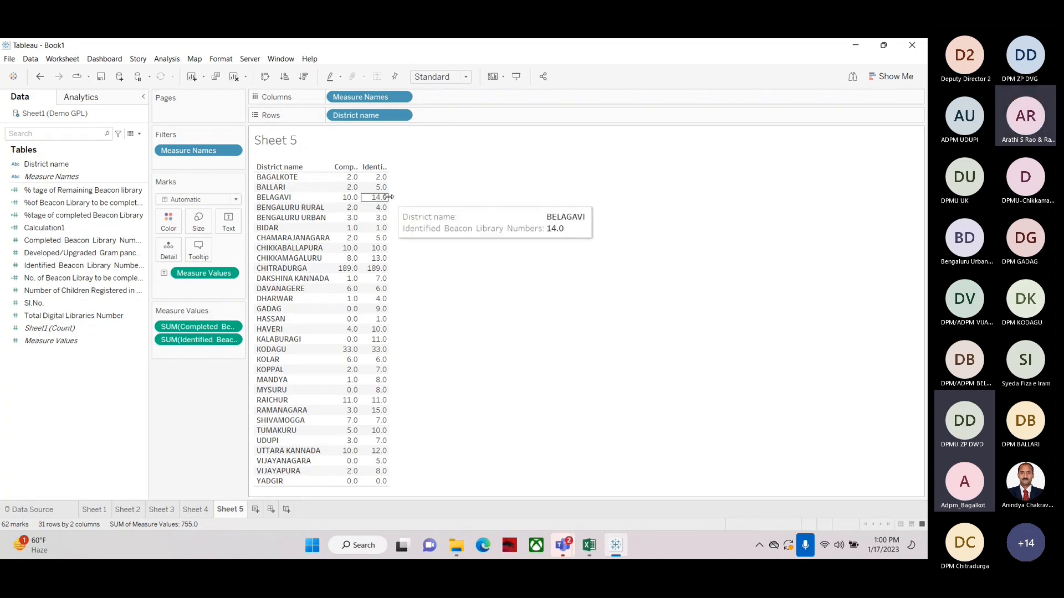
{"action": "key", "text": "ctrl+Right"}
{"action": "key", "text": "ctrl+Right"}
{"action": "left_click_drag", "start_coordinate": [350, 170], "coordinate": [474, 162]}
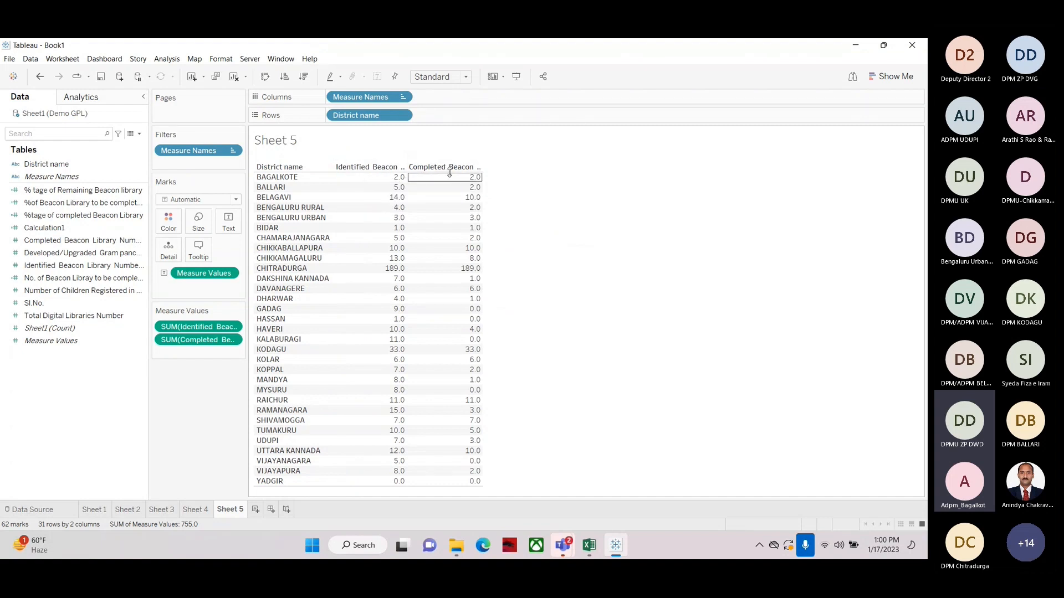
{"action": "left_click_drag", "start_coordinate": [483, 188], "coordinate": [509, 188]}
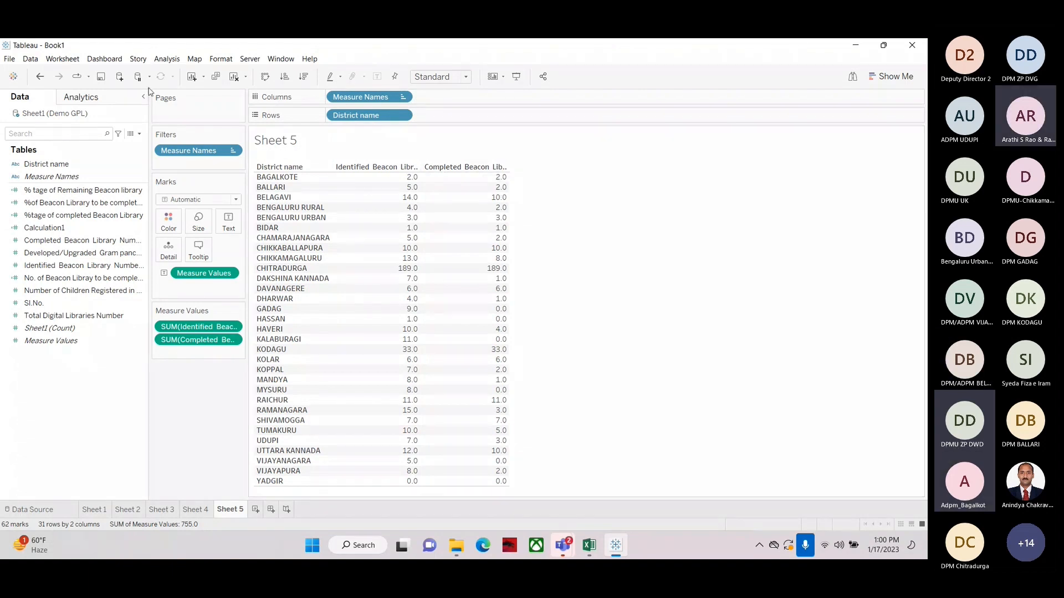
Create a new calculated field with the formula [Identified Beacon Library Numbers]-[Completed Beacon Library Numbers]
{"action": "left_click", "coordinate": [139, 135]}
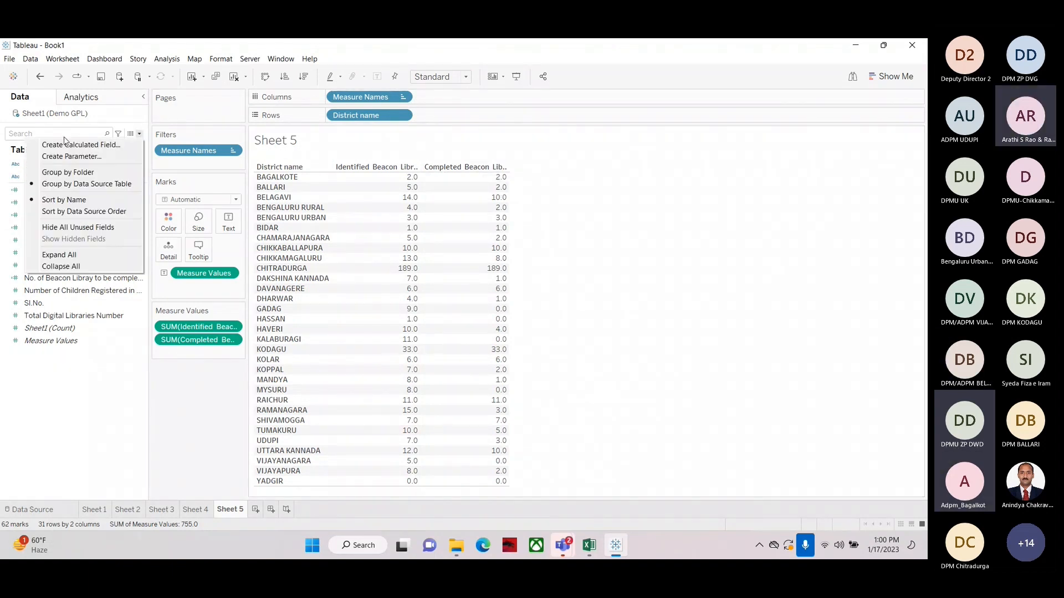
{"action": "left_click", "coordinate": [53, 145]}
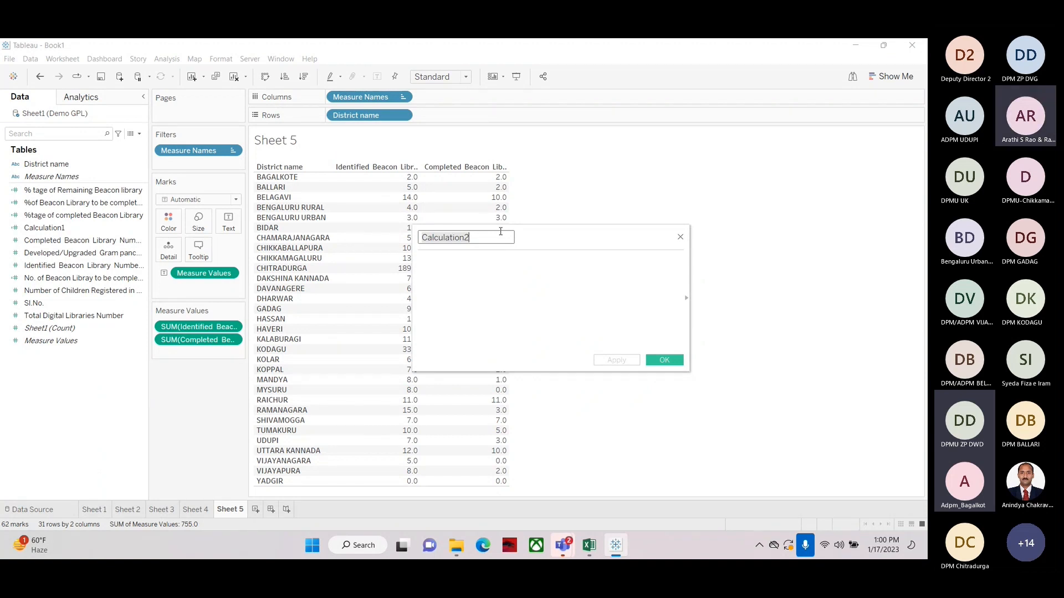
{"action": "left_click", "coordinate": [446, 270]}
{"action": "type", "text": "id"}
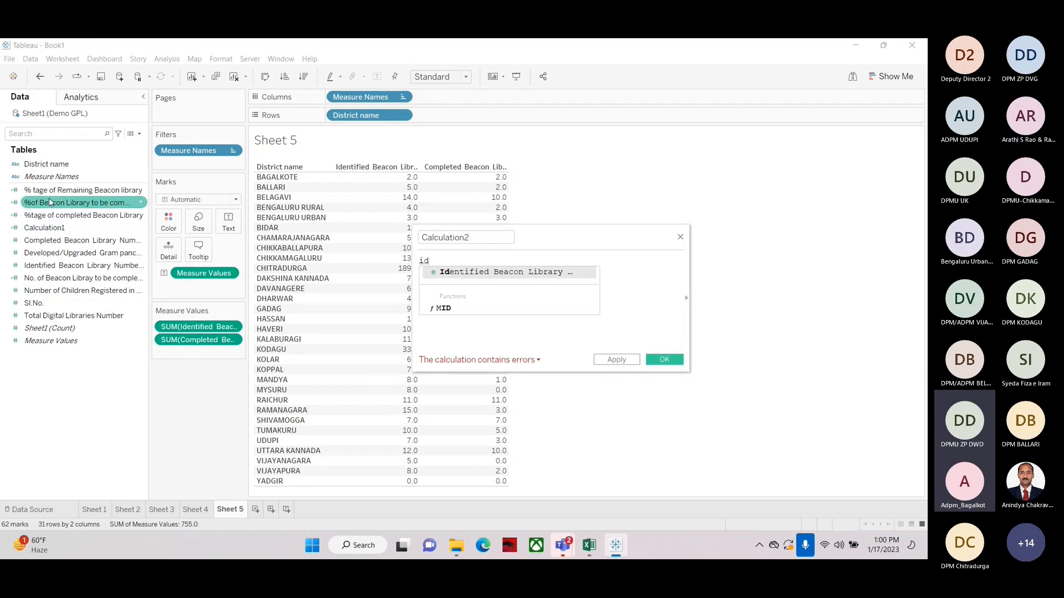
{"action": "double_click", "coordinate": [490, 272]}
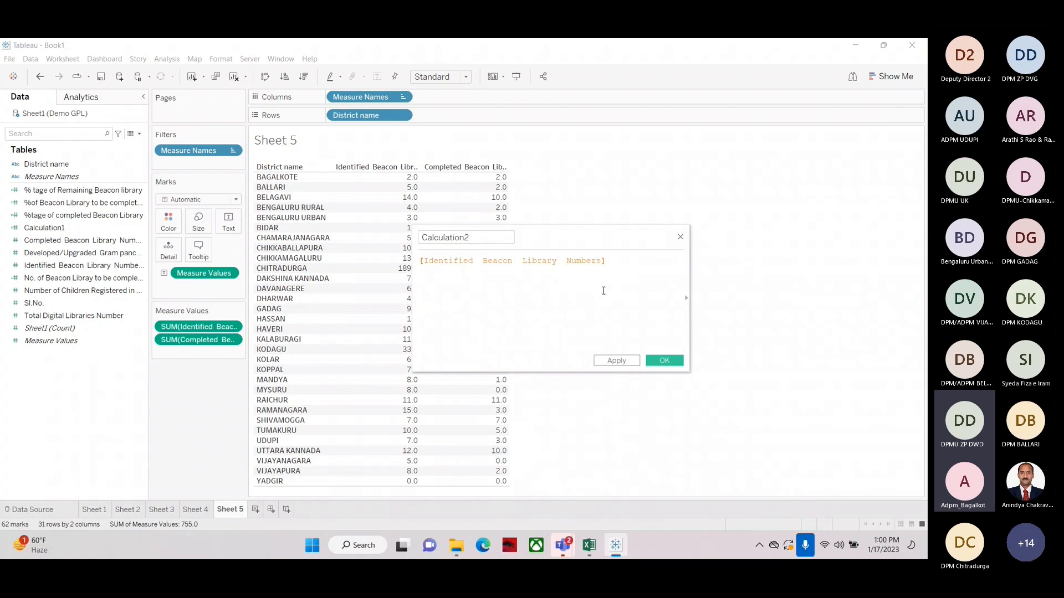
{"action": "key", "text": "BackSpace"}
{"action": "key", "text": "BackSpace"}
{"action": "key", "text": "BackSpace"}
{"action": "key", "text": "BackSpace"}
{"action": "key", "text": "BackSpace"}
{"action": "key", "text": "BackSpace"}
{"action": "key", "text": "BackSpace"}
{"action": "key", "text": "BackSpace"}
{"action": "key", "text": "BackSpace"}
{"action": "key", "text": "BackSpace"}
{"action": "key", "text": "BackSpace"}
{"action": "key", "text": "BackSpace"}
{"action": "key", "text": "BackSpace"}
{"action": "key", "text": "BackSpace"}
{"action": "key", "text": "BackSpace"}
{"action": "key", "text": "BackSpace"}
{"action": "key", "text": "BackSpace"}
{"action": "key", "text": "BackSpace"}
{"action": "key", "text": "BackSpace"}
{"action": "key", "text": "BackSpace"}
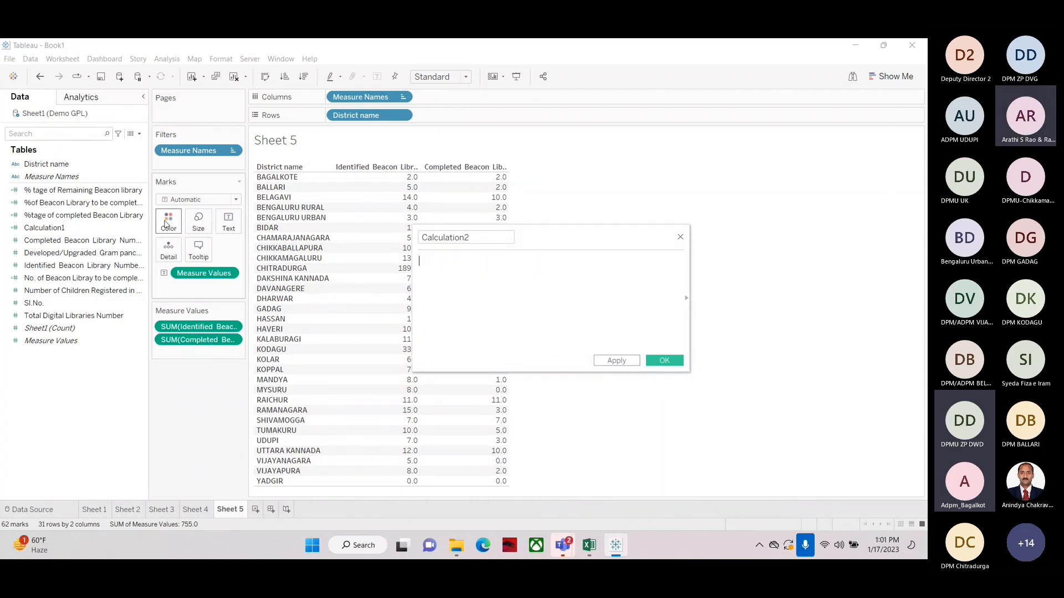
{"action": "left_click_drag", "start_coordinate": [30, 269], "coordinate": [437, 267]}
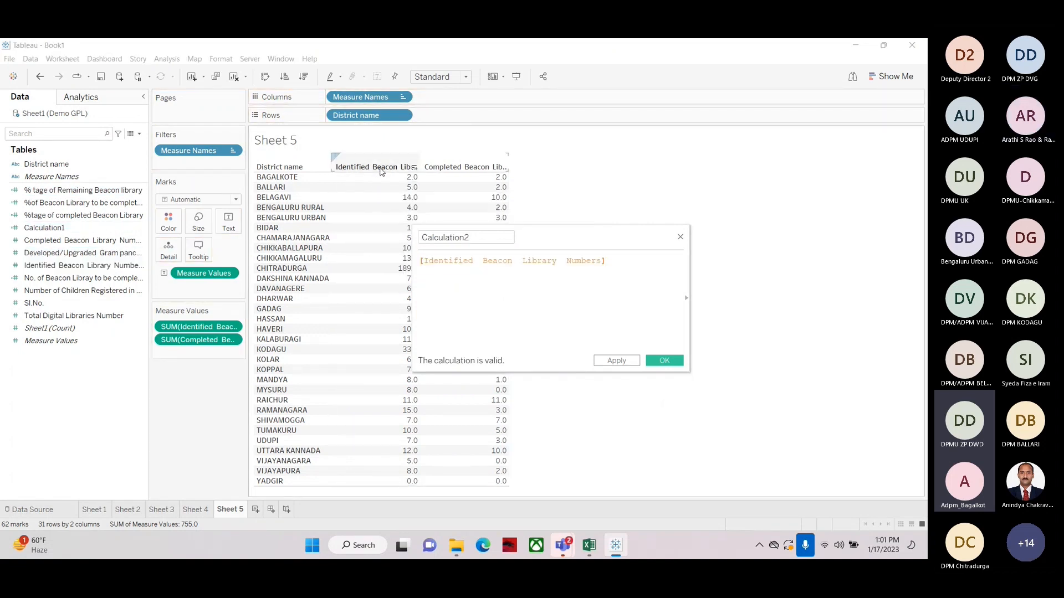
{"action": "type", "text": "-"}
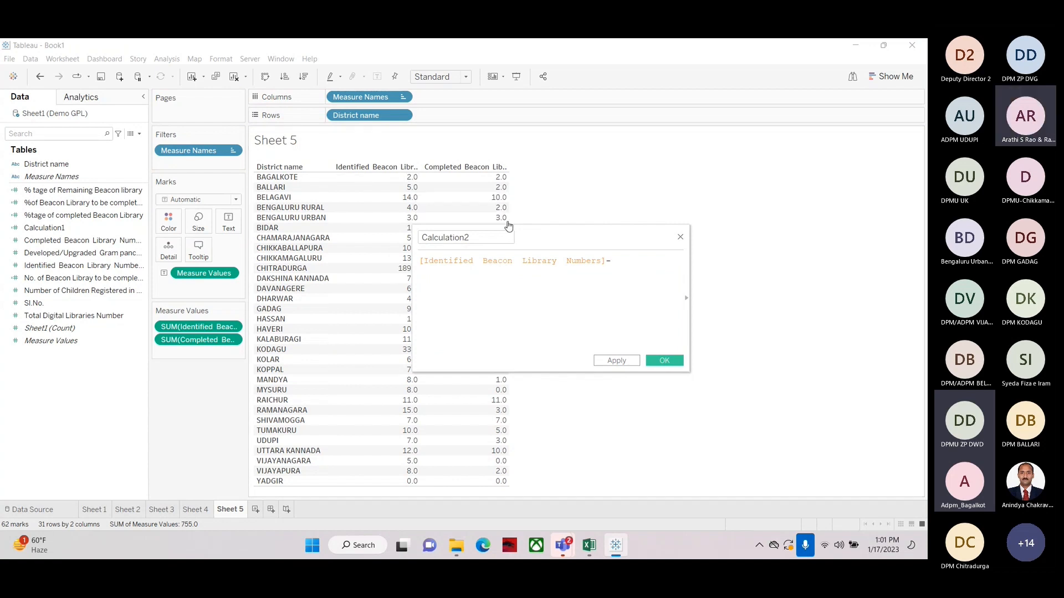
{"action": "left_click", "coordinate": [51, 242]}
{"action": "left_click_drag", "start_coordinate": [35, 242], "coordinate": [637, 268]}
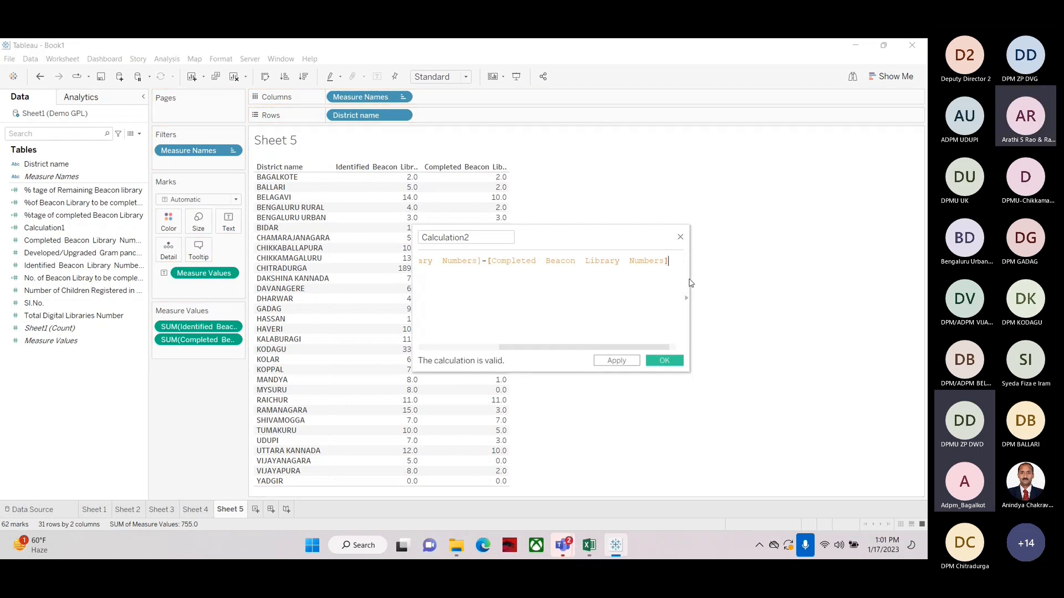
{"action": "left_click_drag", "start_coordinate": [692, 277], "coordinate": [844, 277]}
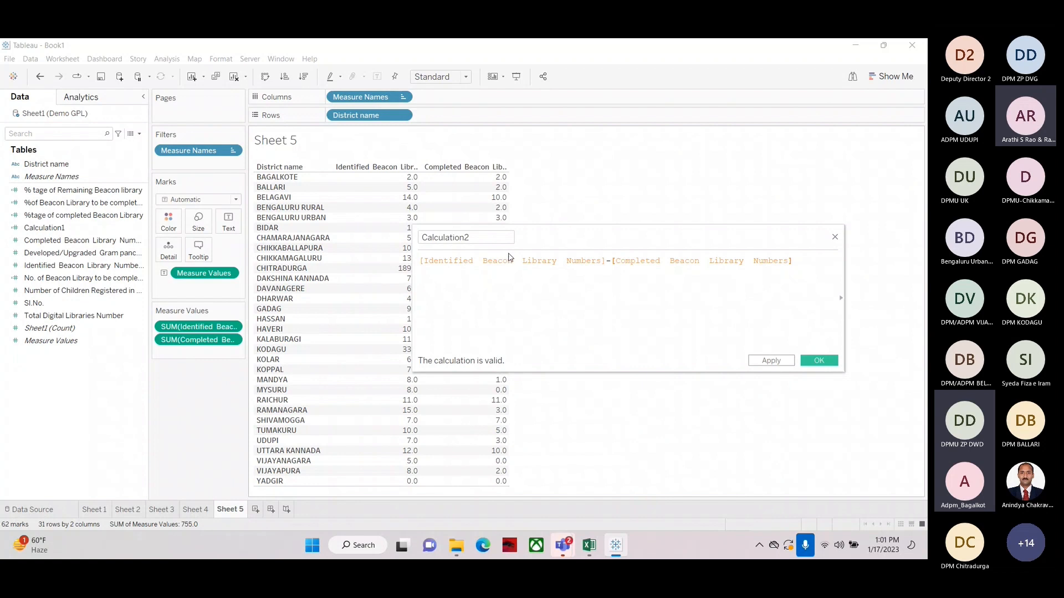
{"action": "left_click_drag", "start_coordinate": [550, 240], "coordinate": [344, 253]}
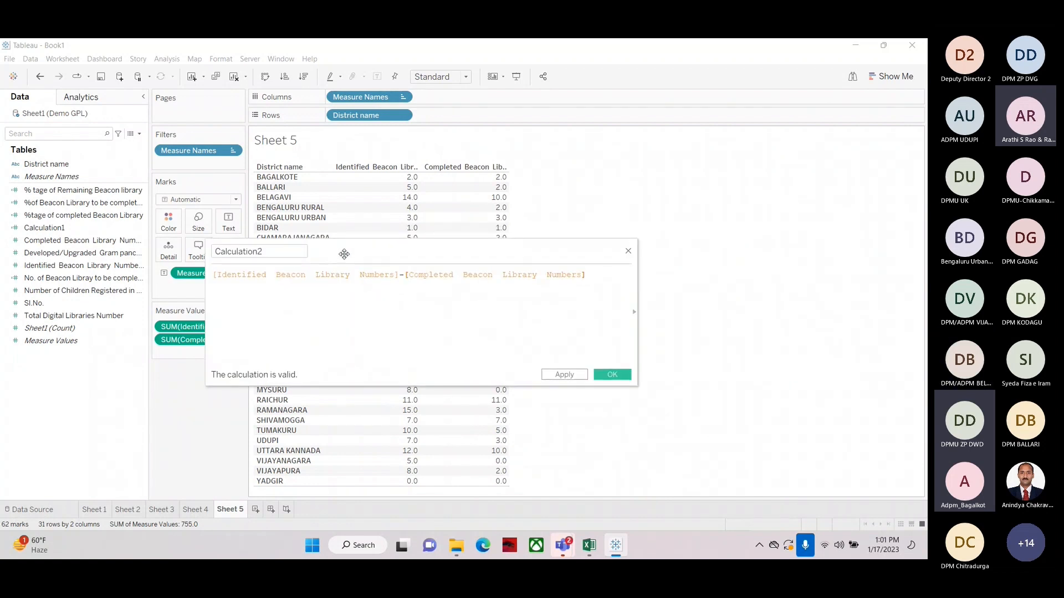
{"action": "left_click", "coordinate": [344, 253]}
{"action": "left_click", "coordinate": [612, 375]}
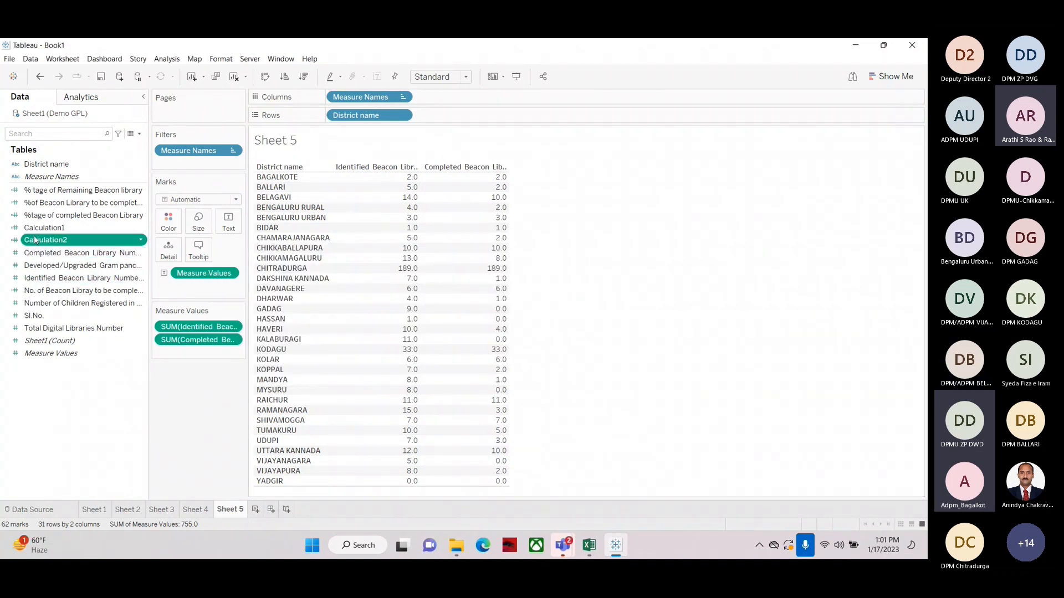
Add Calculation2 to the table as a third column and rename it No. of Beacon Library to be completed
{"action": "left_click_drag", "start_coordinate": [37, 241], "coordinate": [474, 267]}
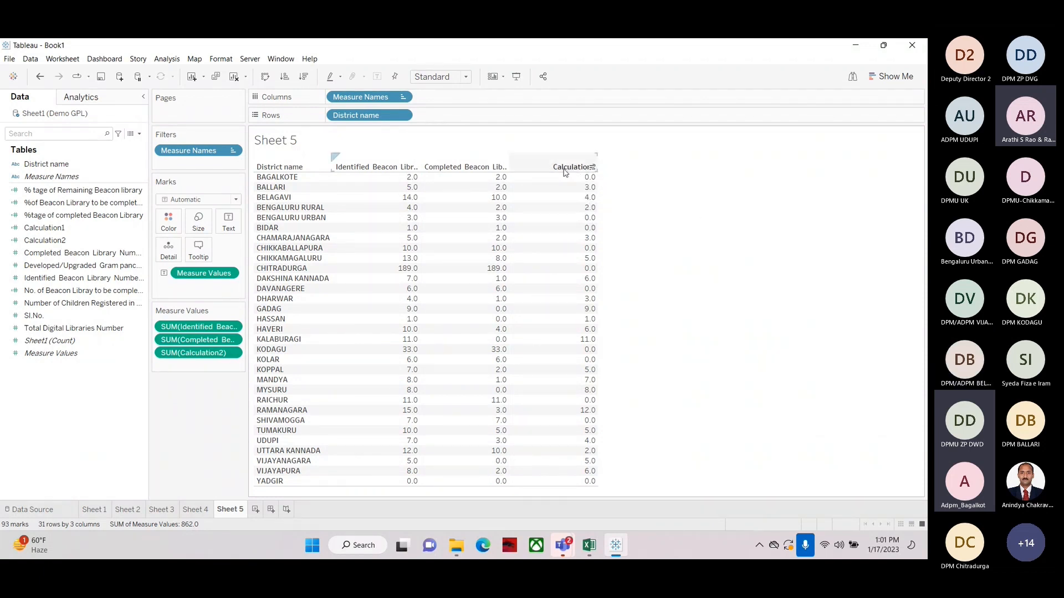
{"action": "left_click", "coordinate": [45, 244]}
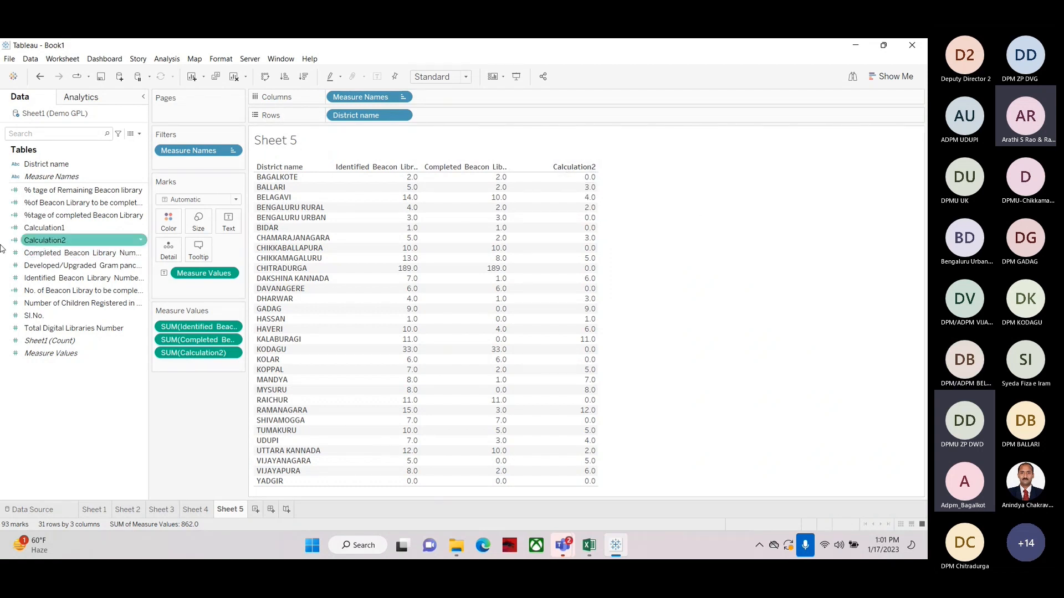
{"action": "right_click", "coordinate": [41, 242]}
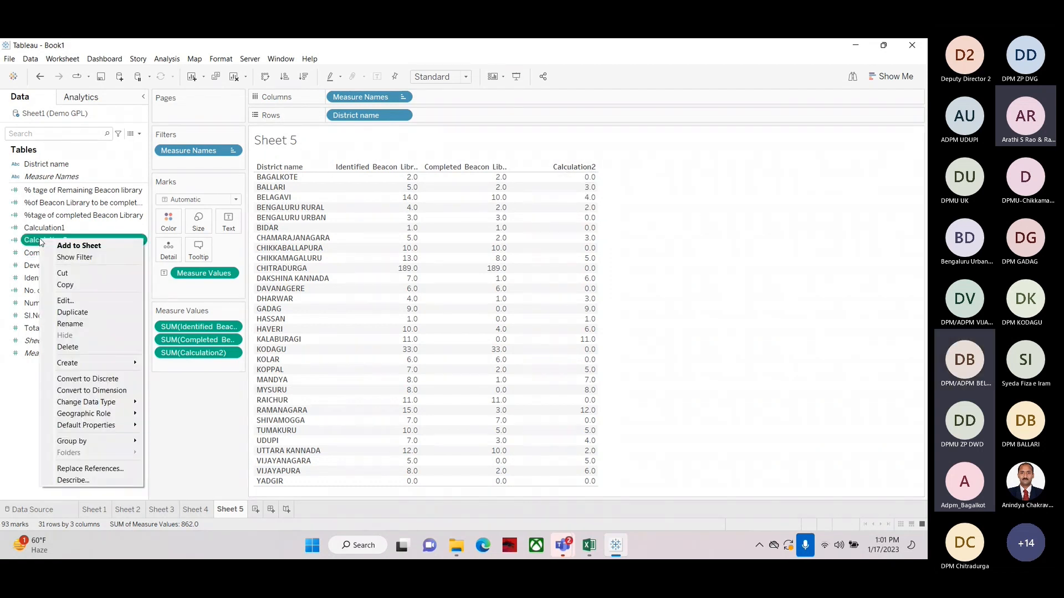
{"action": "left_click", "coordinate": [64, 303]}
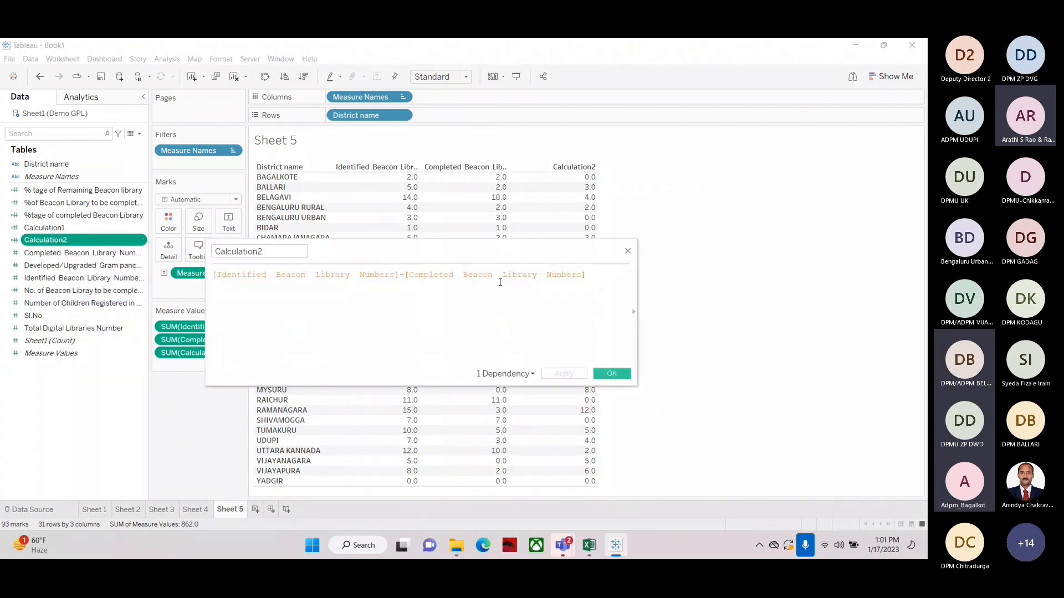
{"action": "left_click", "coordinate": [259, 252]}
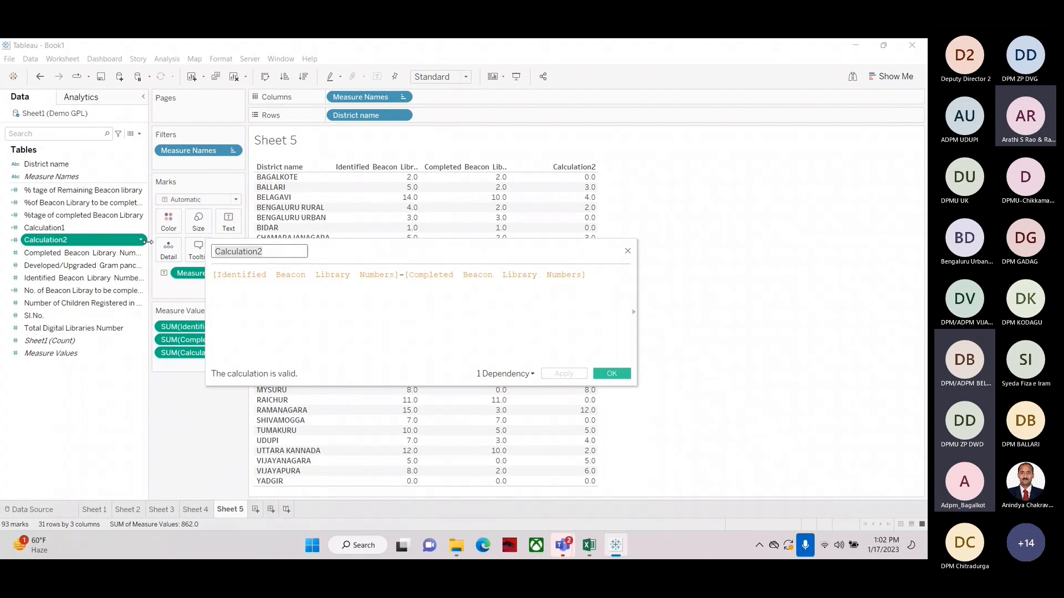
{"action": "type", "text": "No"}
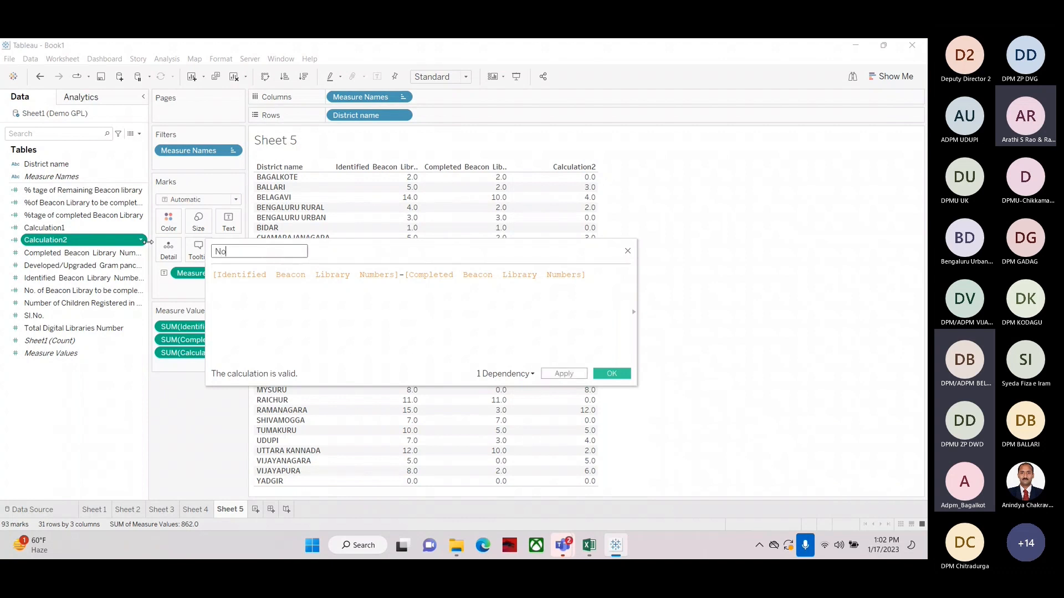
{"action": "type", "text": ". of Beacon"}
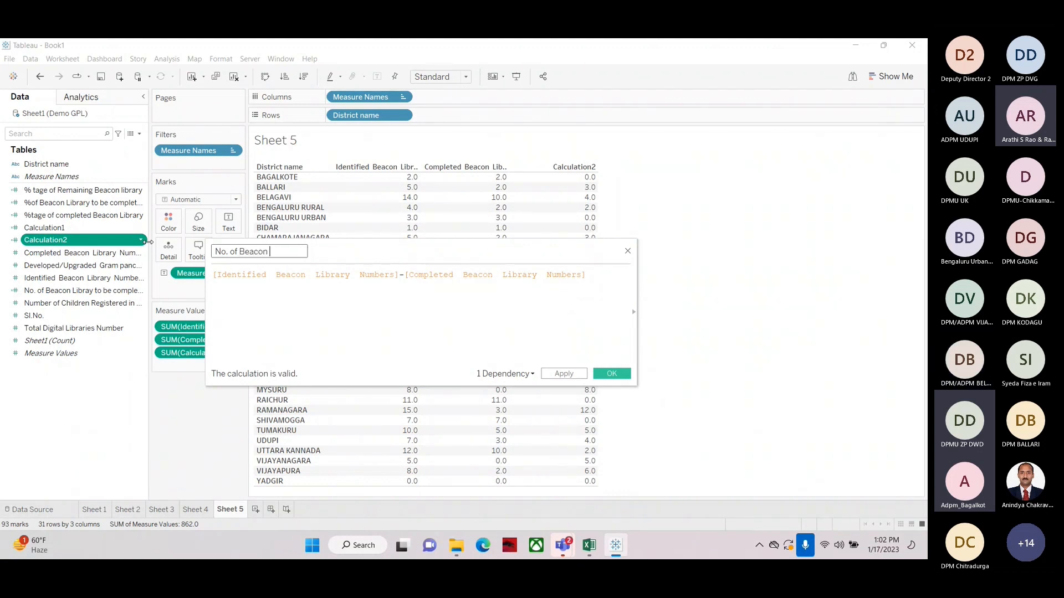
{"action": "type", "text": " Lib"}
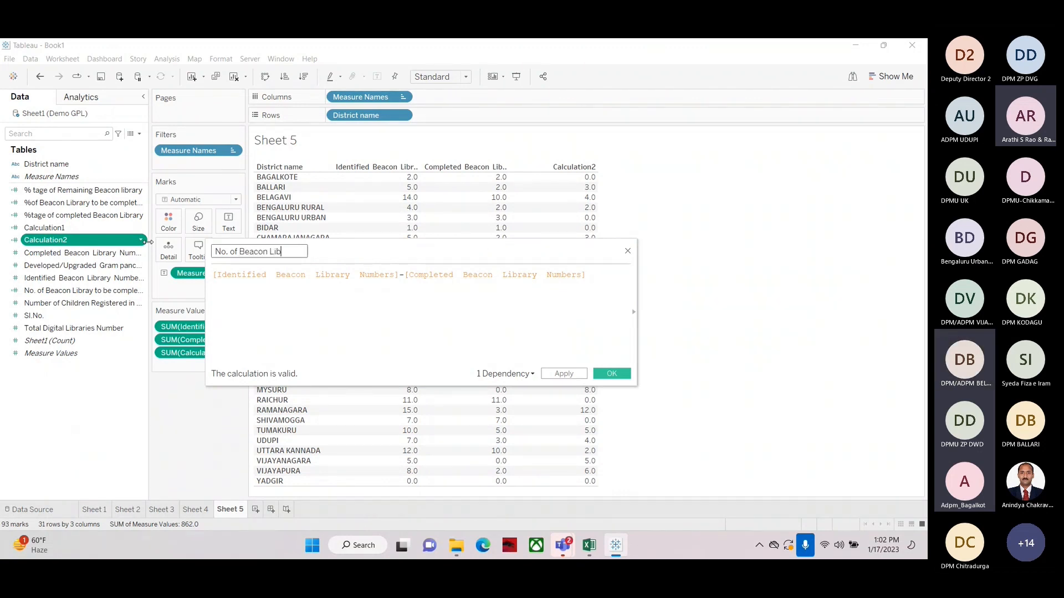
{"action": "type", "text": "rar"}
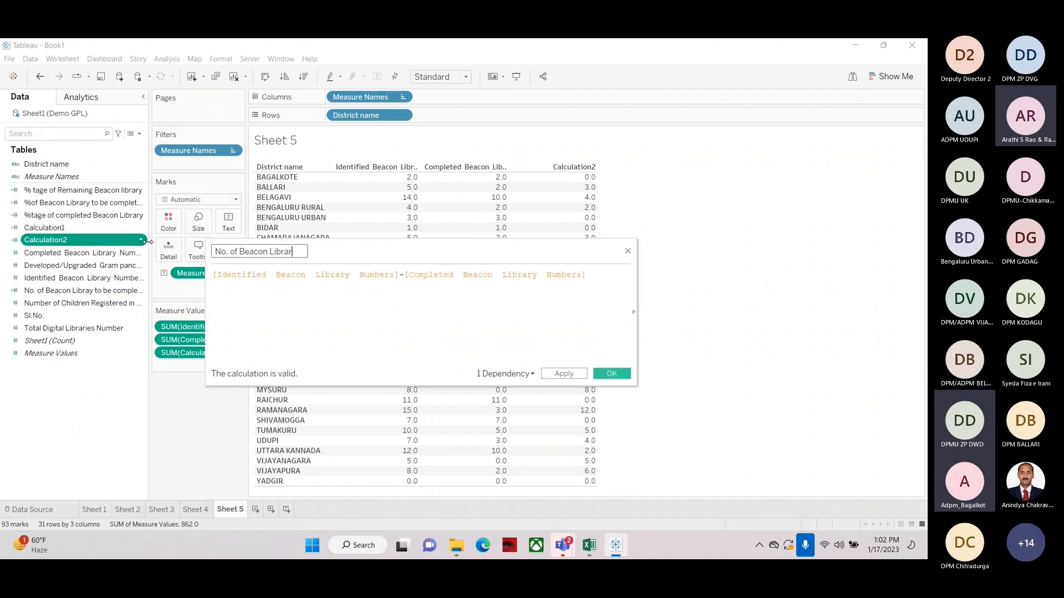
{"action": "type", "text": "y to be comple"}
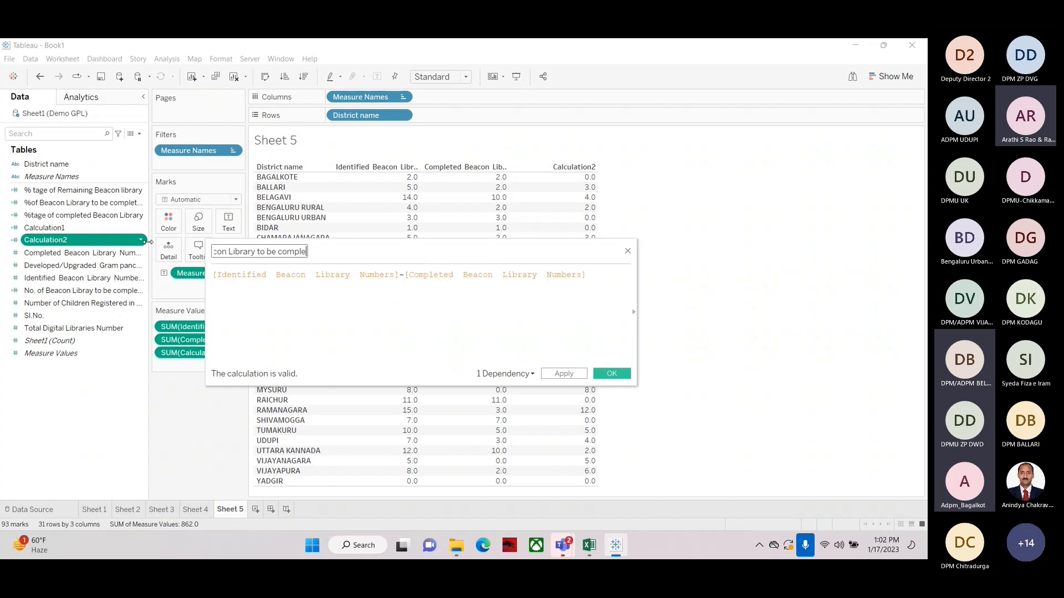
{"action": "type", "text": "ted"}
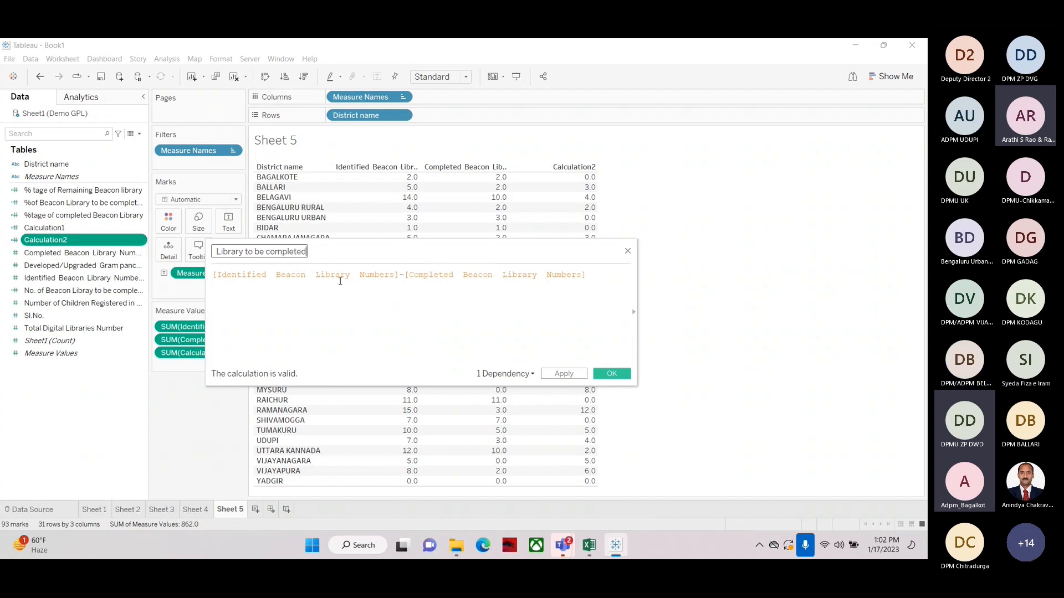
{"action": "left_click", "coordinate": [563, 375]}
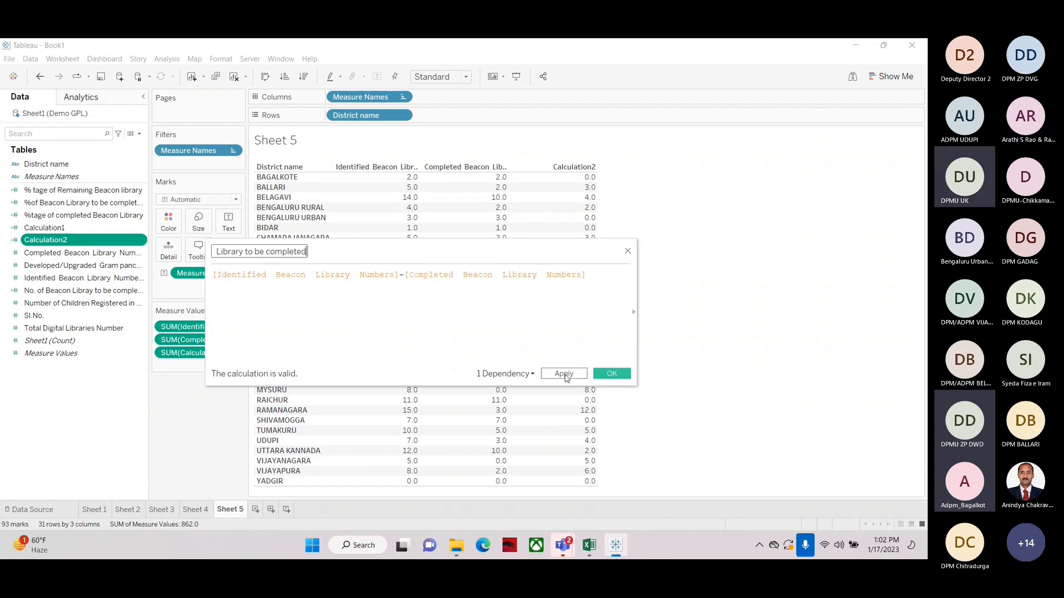
{"action": "left_click", "coordinate": [611, 374]}
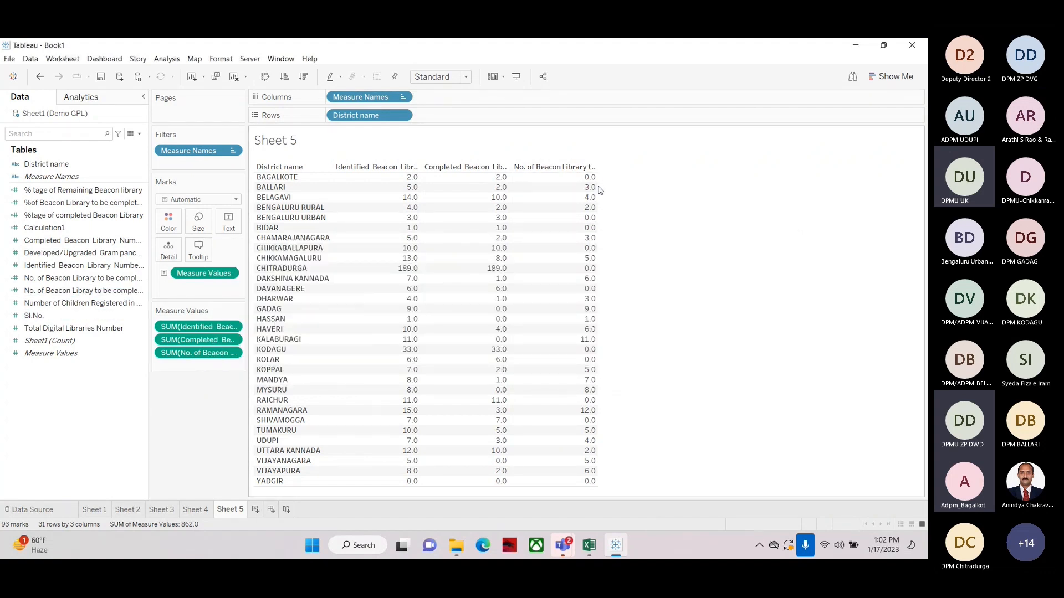
Widen the third column and sort the districts descending by No. of Beacon Library to be completed
{"action": "left_click_drag", "start_coordinate": [598, 187], "coordinate": [652, 192]}
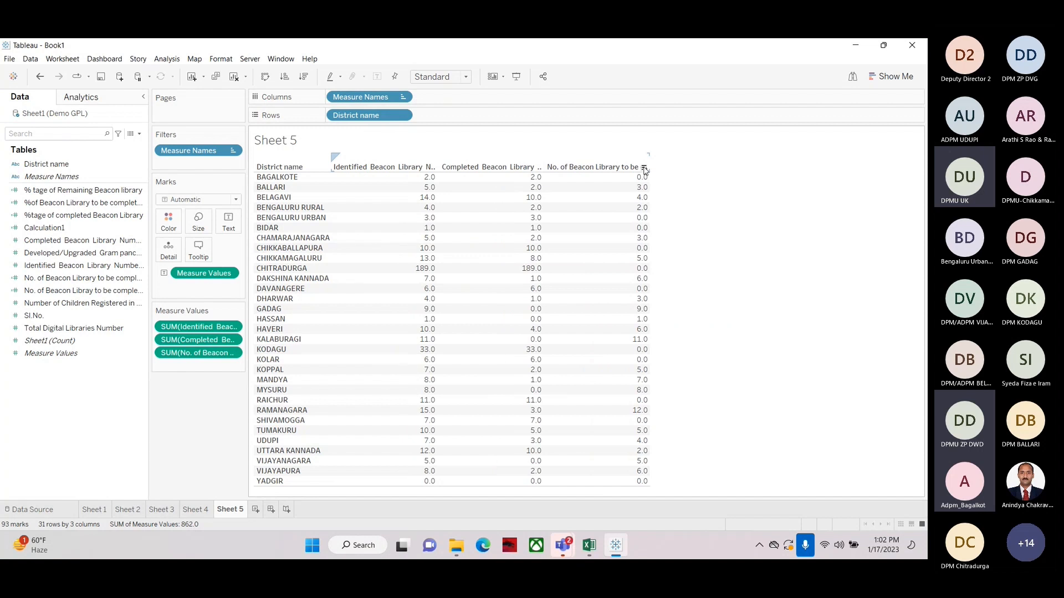
{"action": "left_click", "coordinate": [644, 168]}
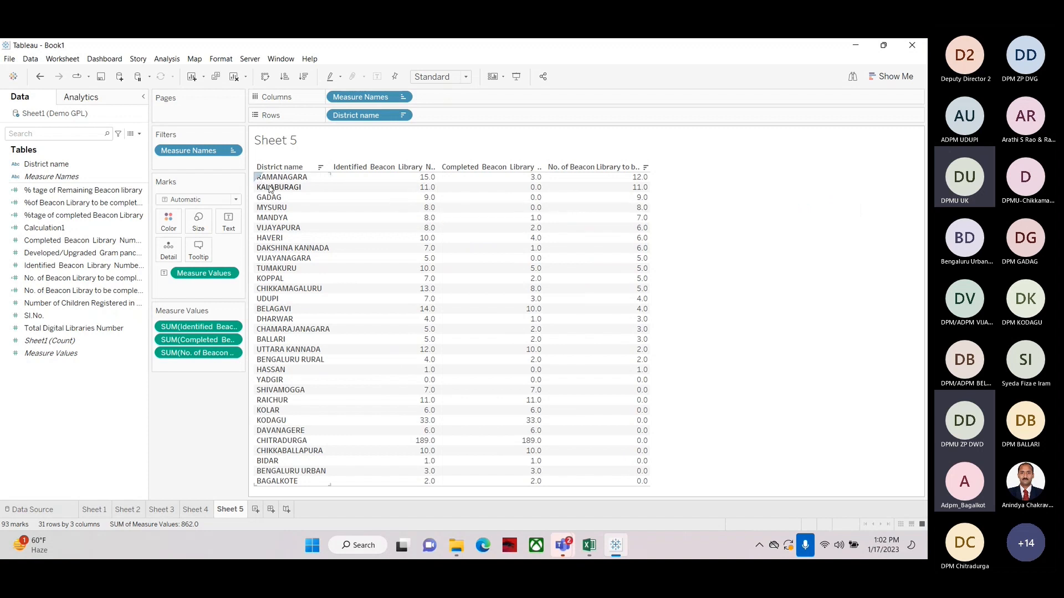
{"action": "left_click", "coordinate": [645, 168]}
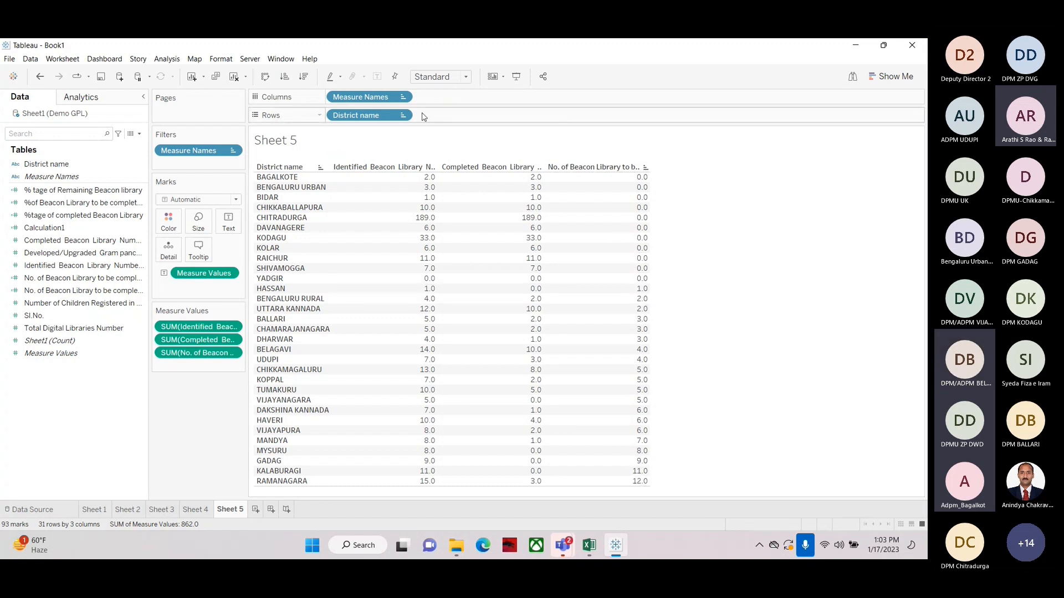
{"action": "left_click", "coordinate": [644, 167]}
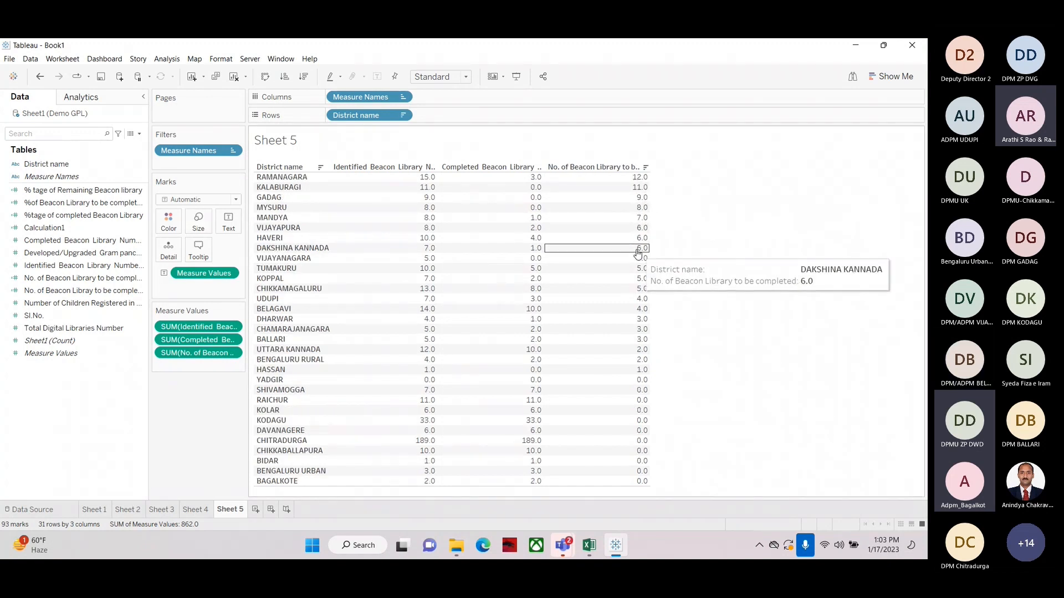
{"action": "mouse_move", "coordinate": [642, 215]}
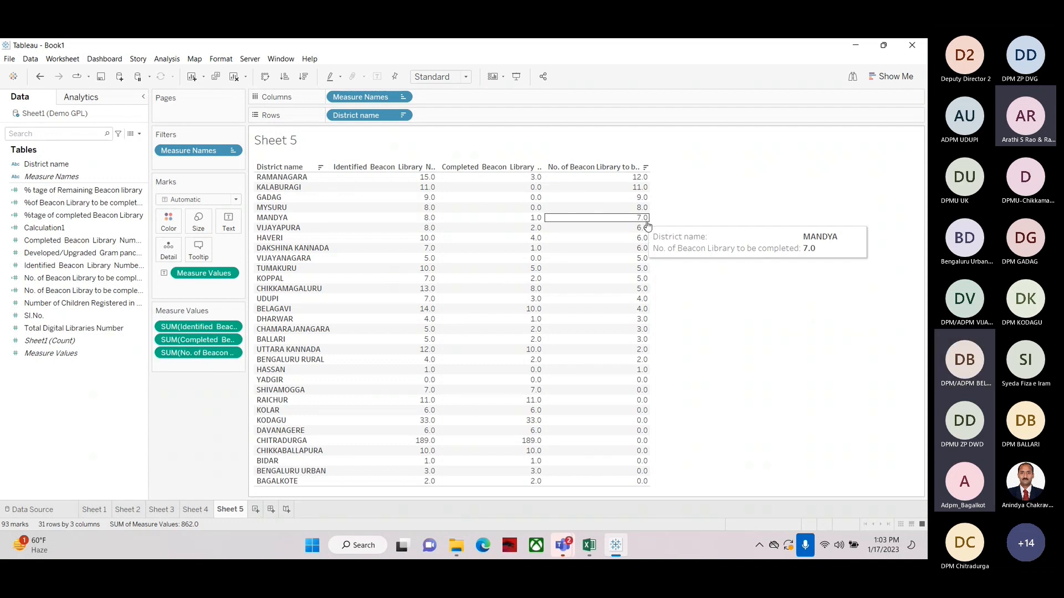
{"action": "left_click", "coordinate": [50, 242]}
{"action": "right_click", "coordinate": [49, 242]}
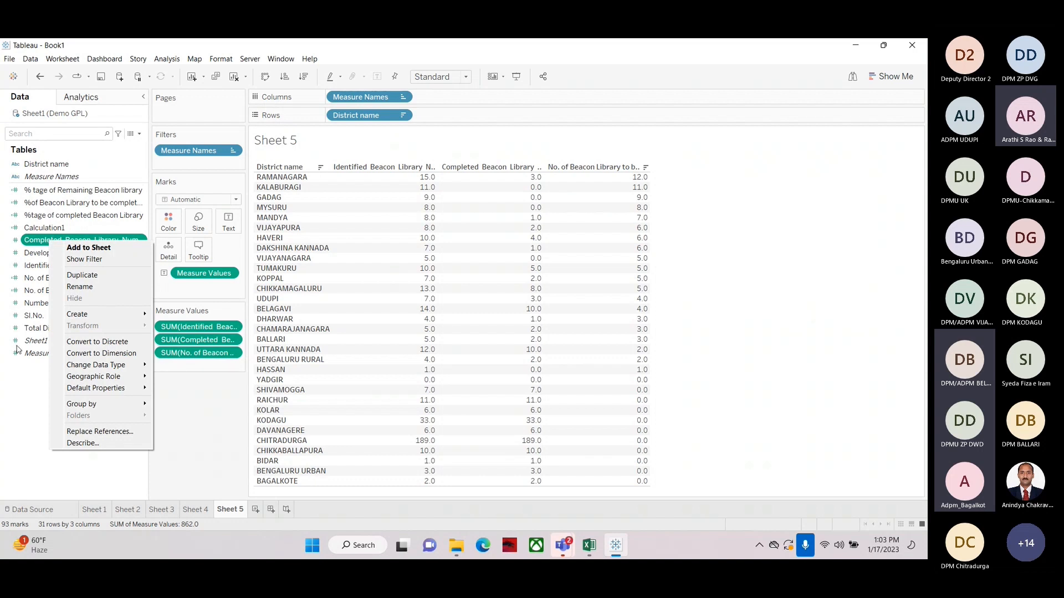
{"action": "left_click", "coordinate": [18, 432]}
Open the No. of Beacon Libray to be completed calculation for editing
{"action": "left_click", "coordinate": [23, 280]}
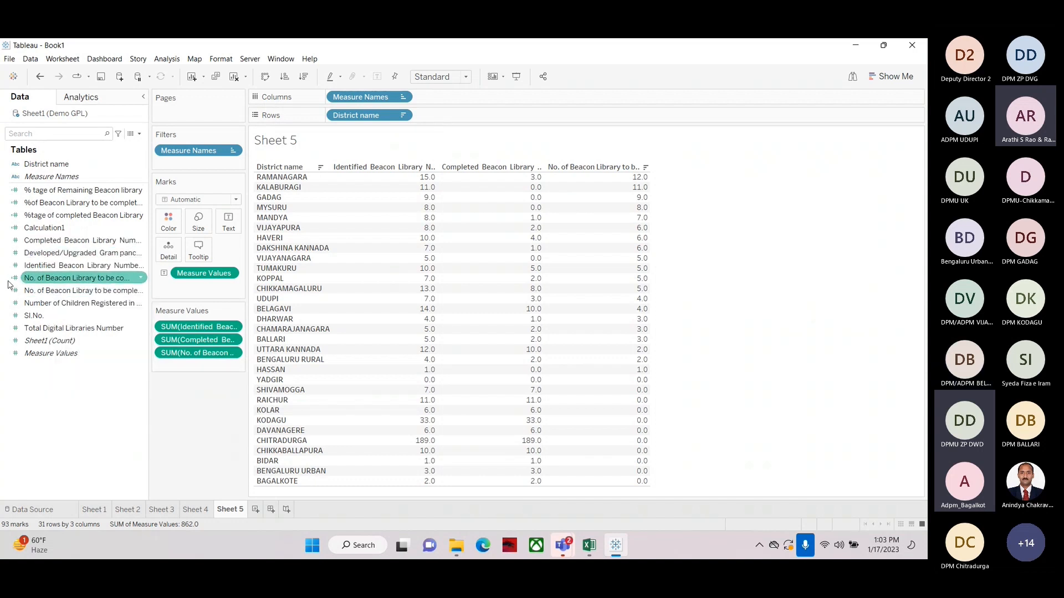
{"action": "left_click", "coordinate": [13, 290]}
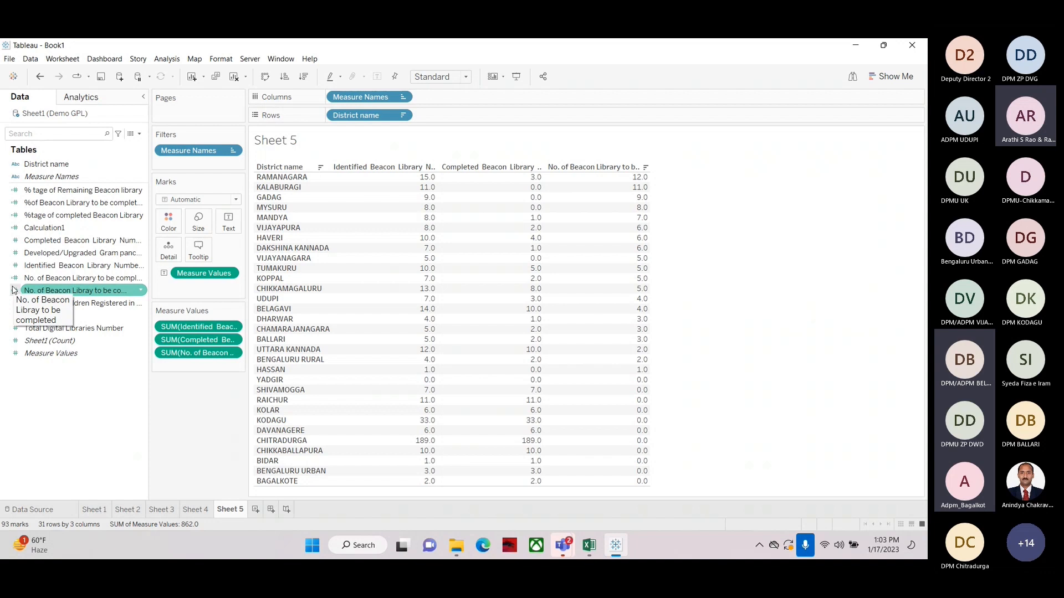
{"action": "right_click", "coordinate": [49, 290]}
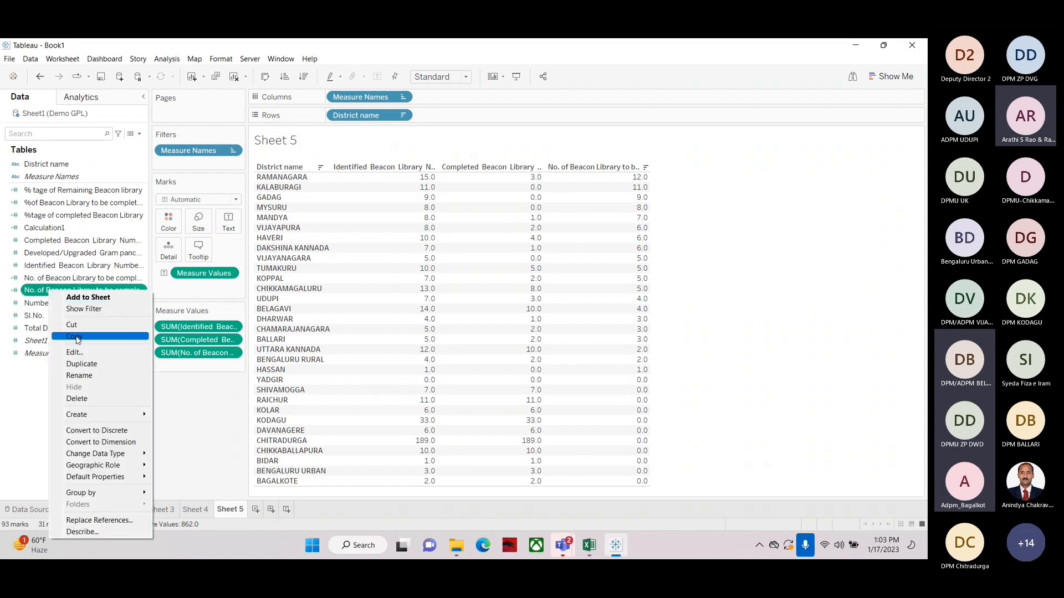
{"action": "left_click", "coordinate": [84, 354]}
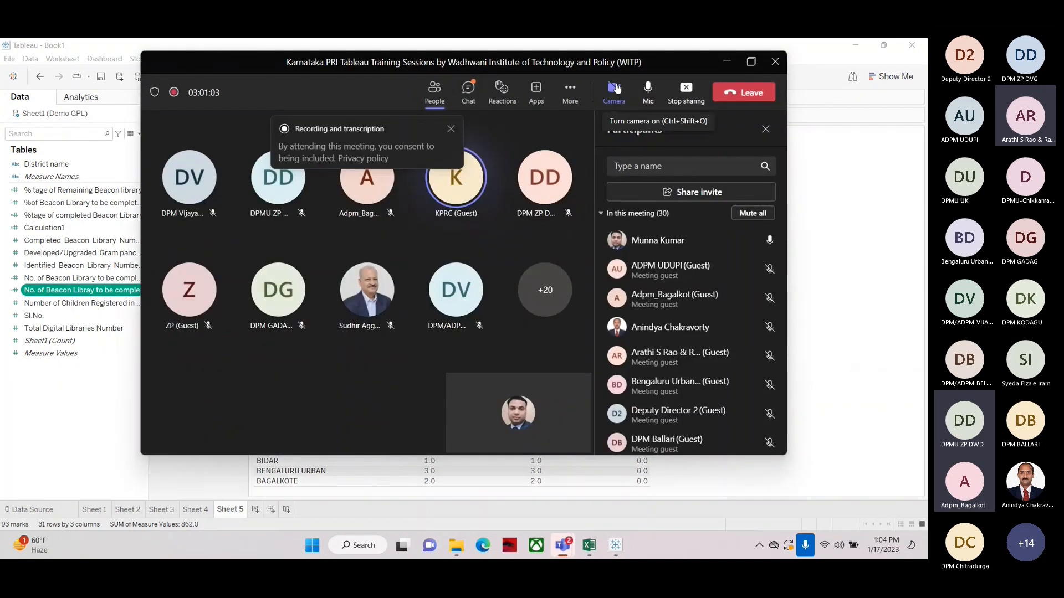
{"action": "left_click", "coordinate": [616, 89]}
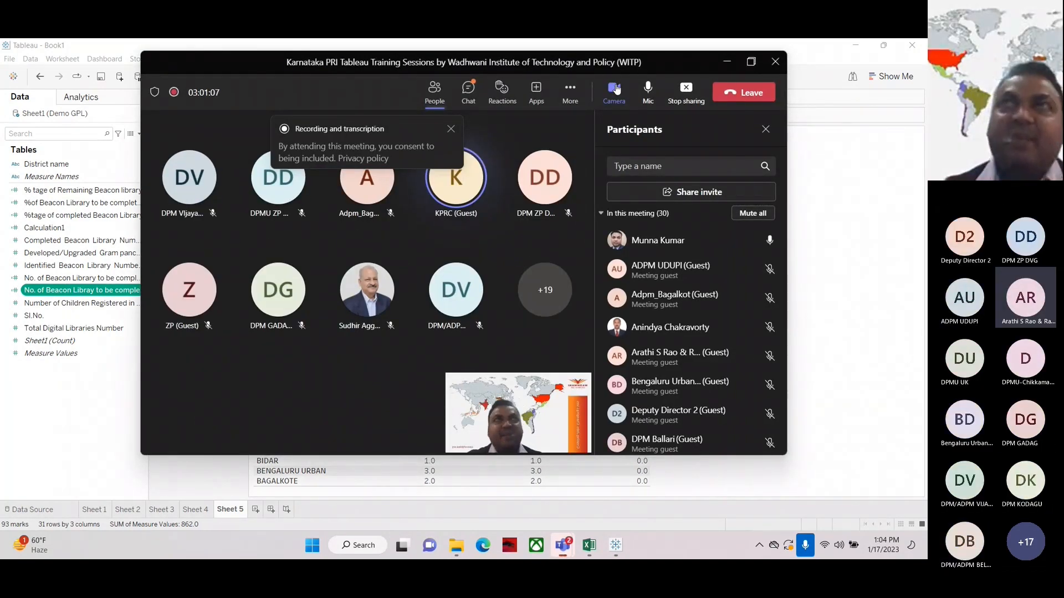
{"action": "left_click", "coordinate": [616, 89]}
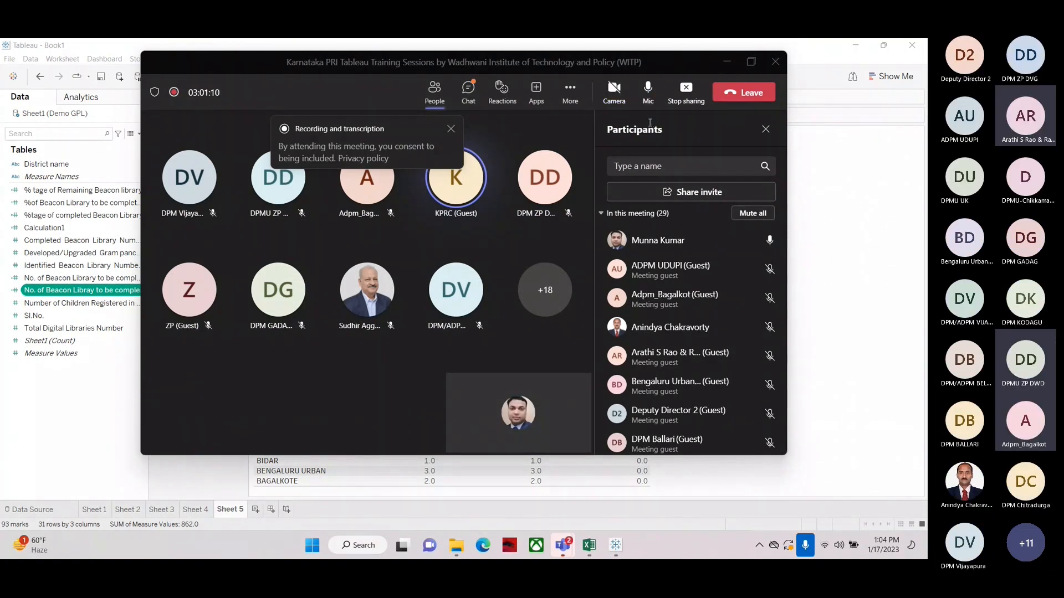
{"action": "left_click", "coordinate": [648, 90]}
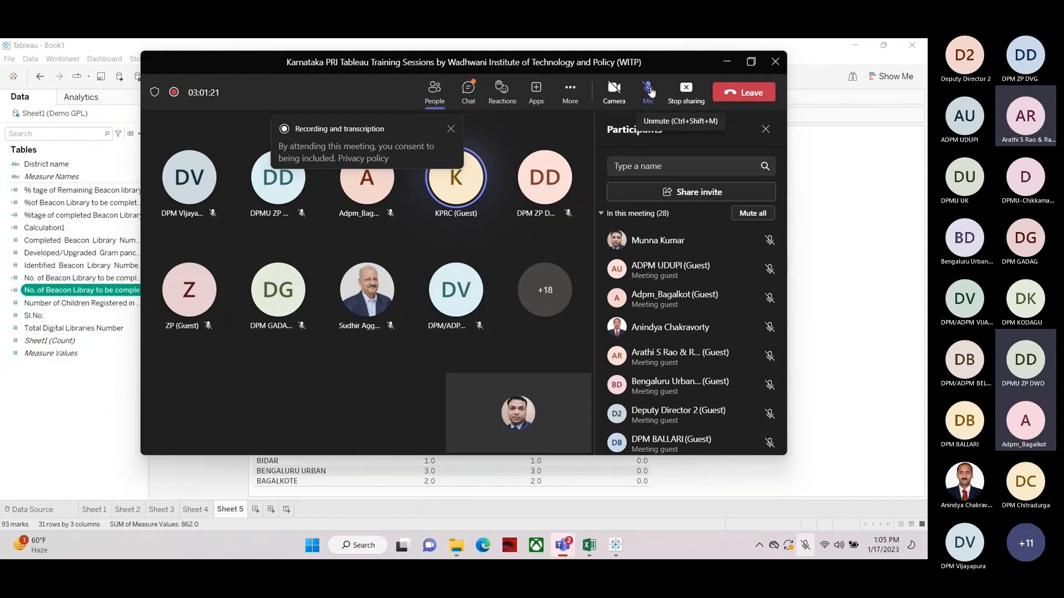
{"action": "left_click", "coordinate": [648, 90]}
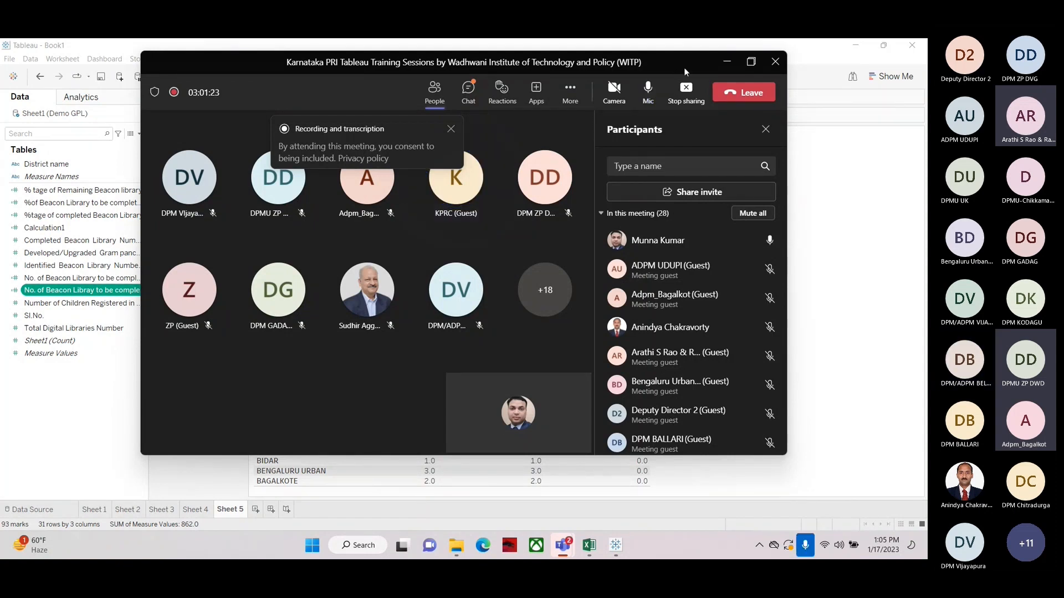